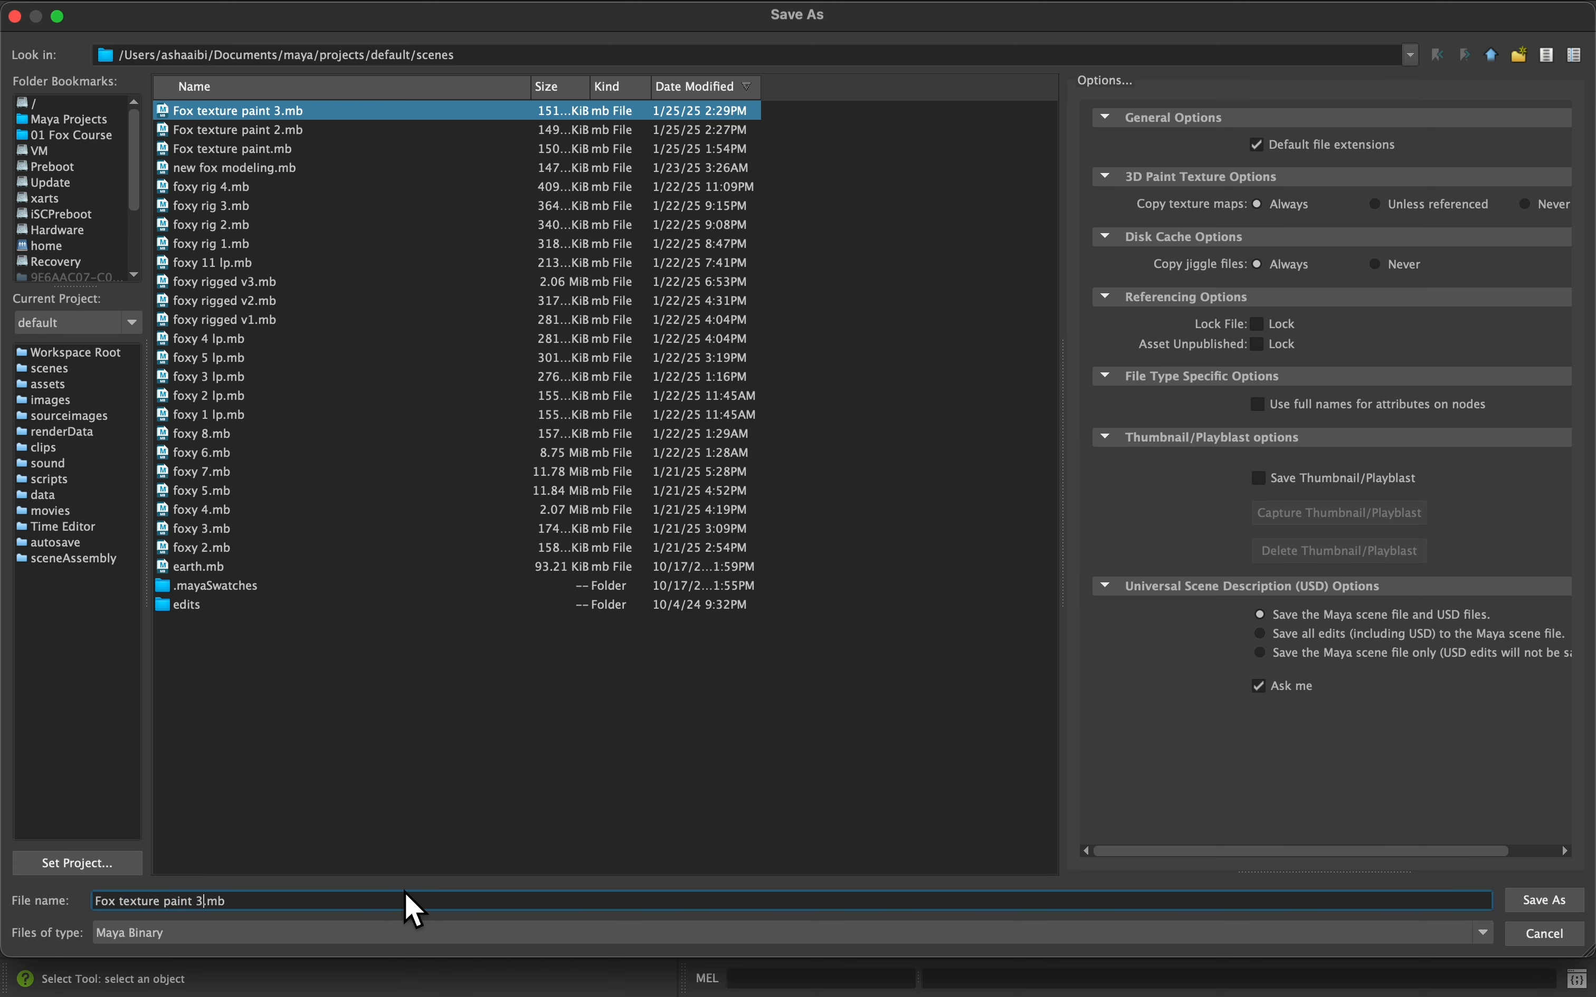
Save the fox scene under the new file name 'Fox texture paint 4.mb'
key("BackSpace")
key("Return")
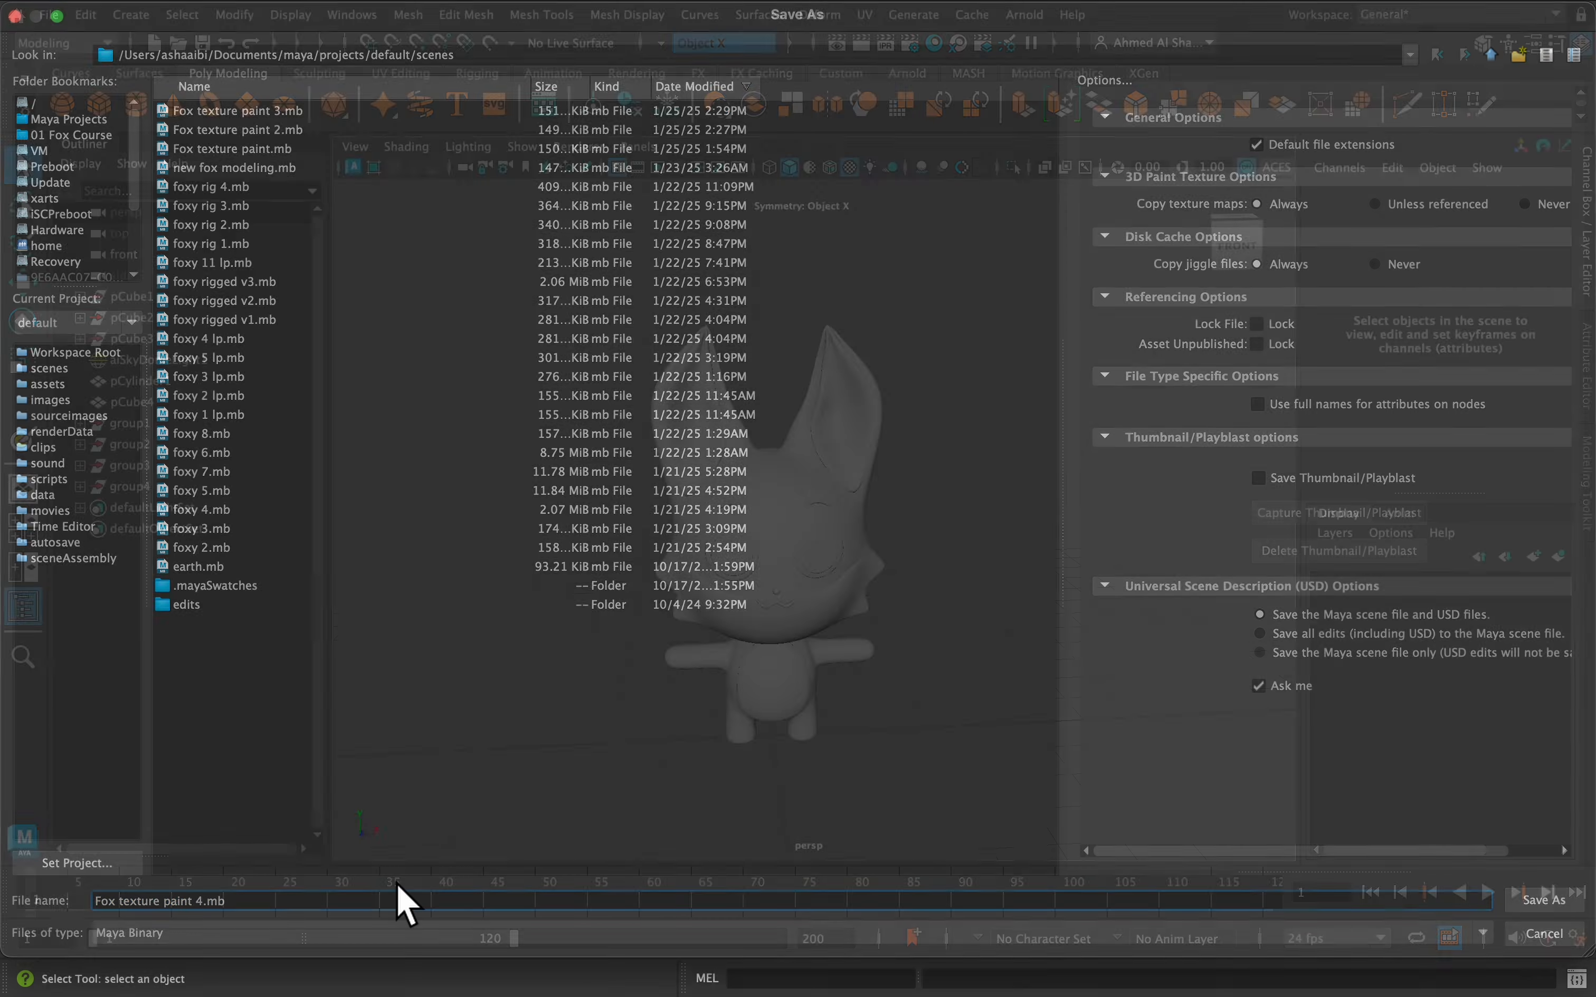
scroll(822, 594, "up", 3)
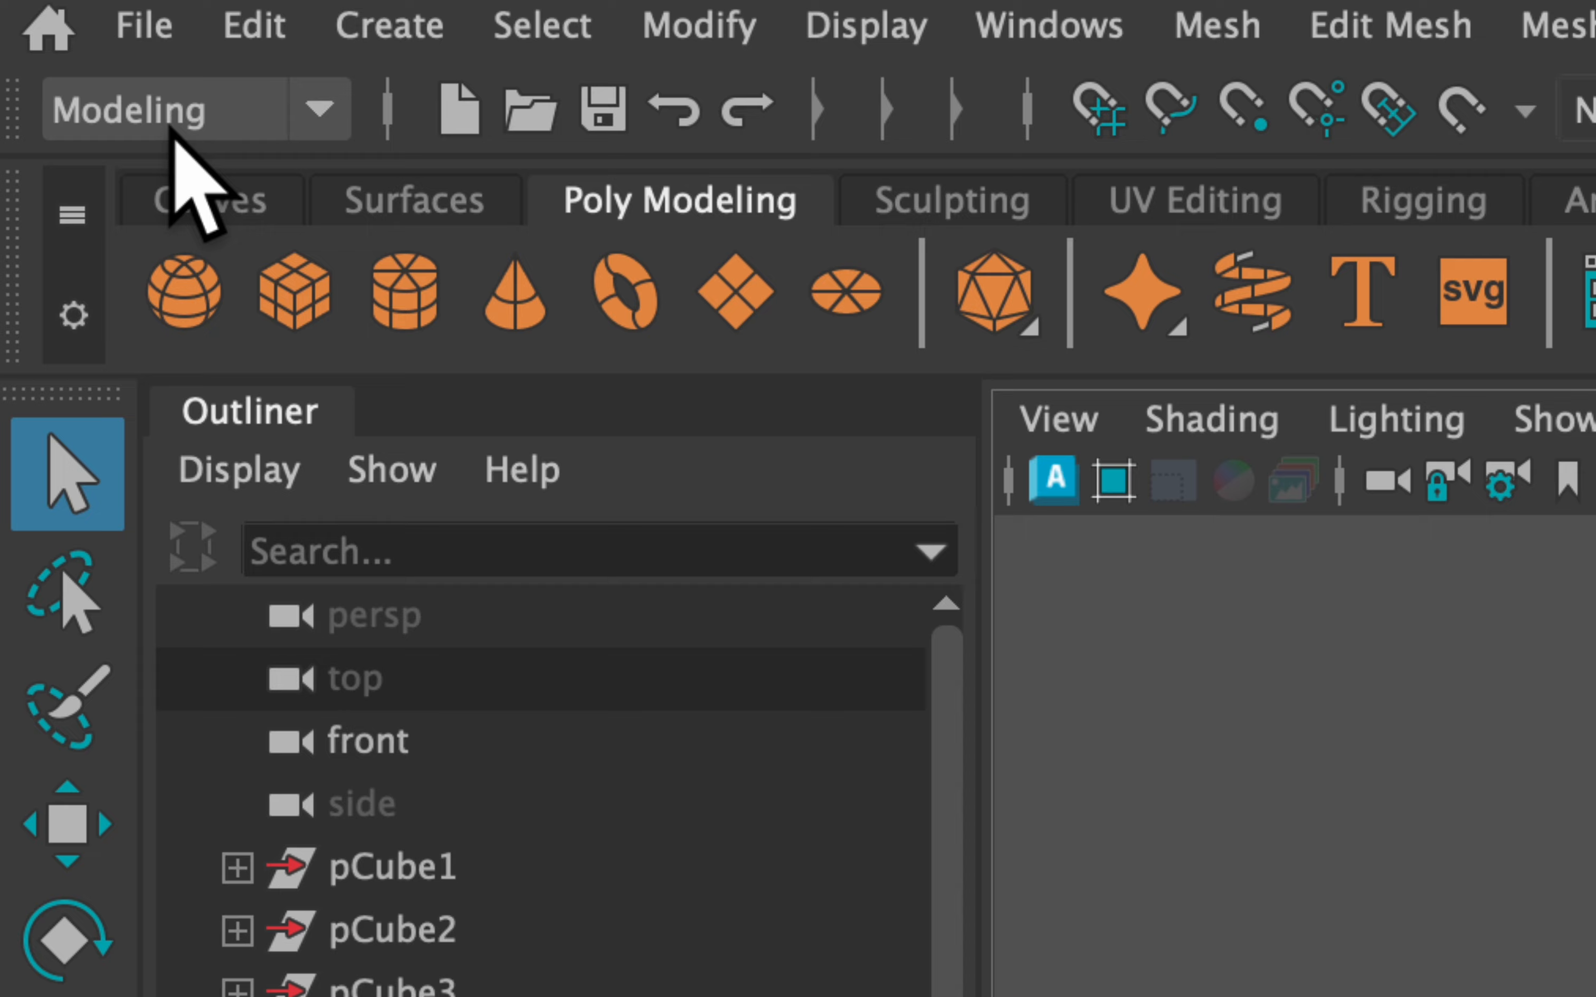
Switch to the Rendering menu set and open the 3D Paint Tool settings
left_click(78, 45)
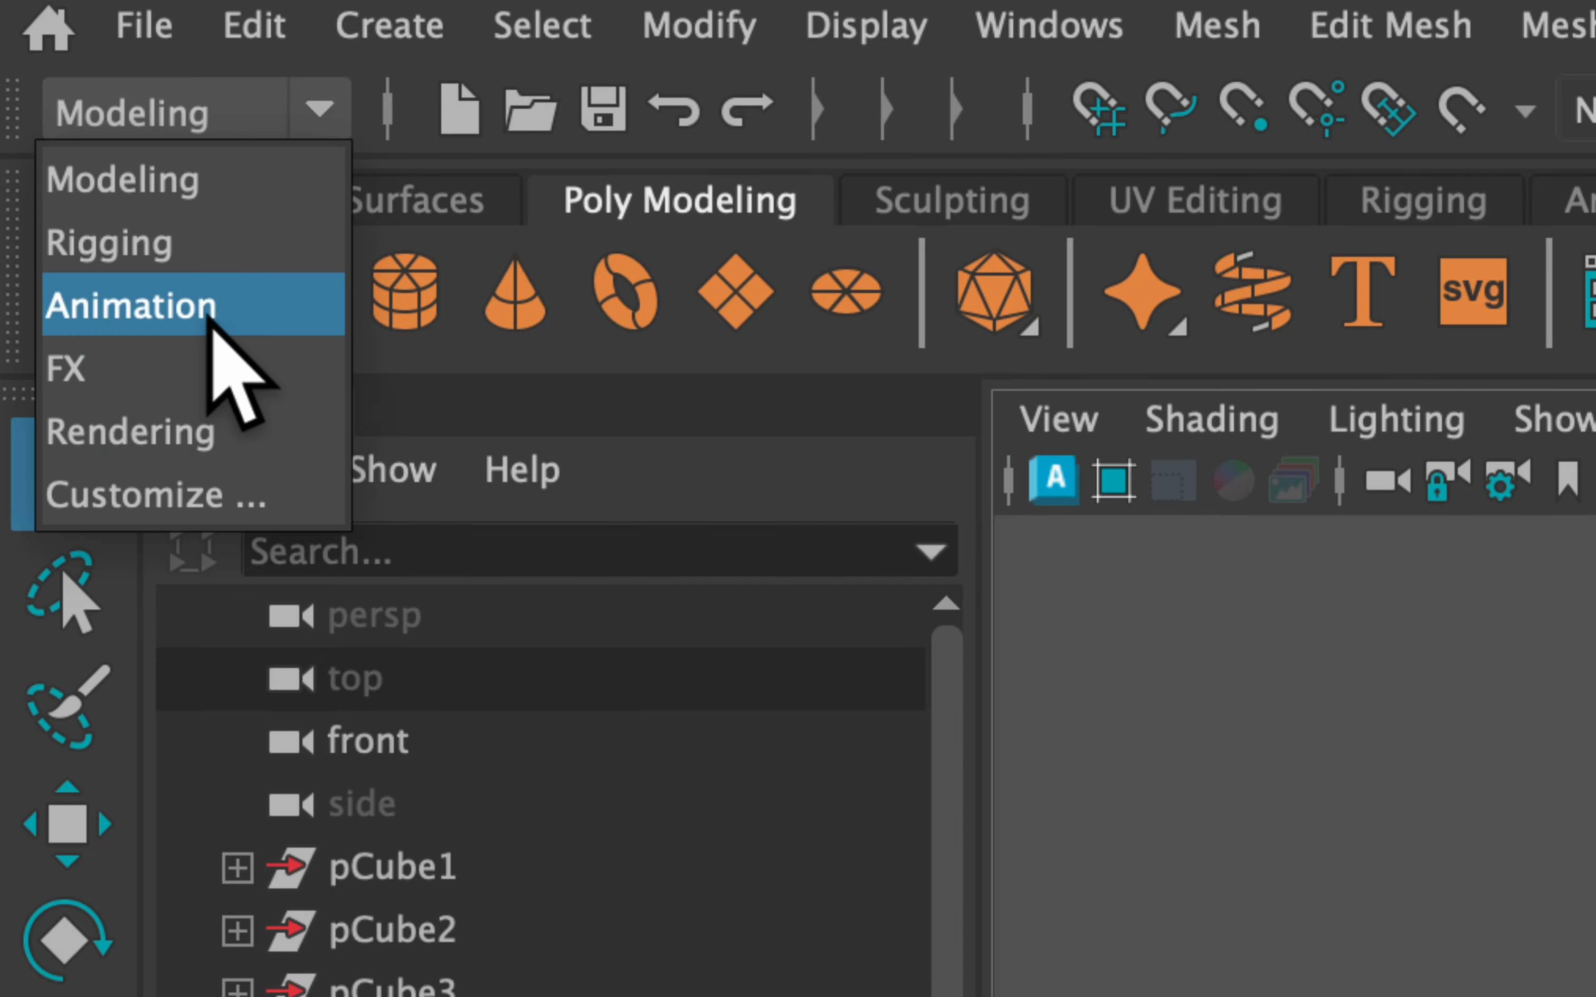
left_click(266, 442)
left_click(1495, 26)
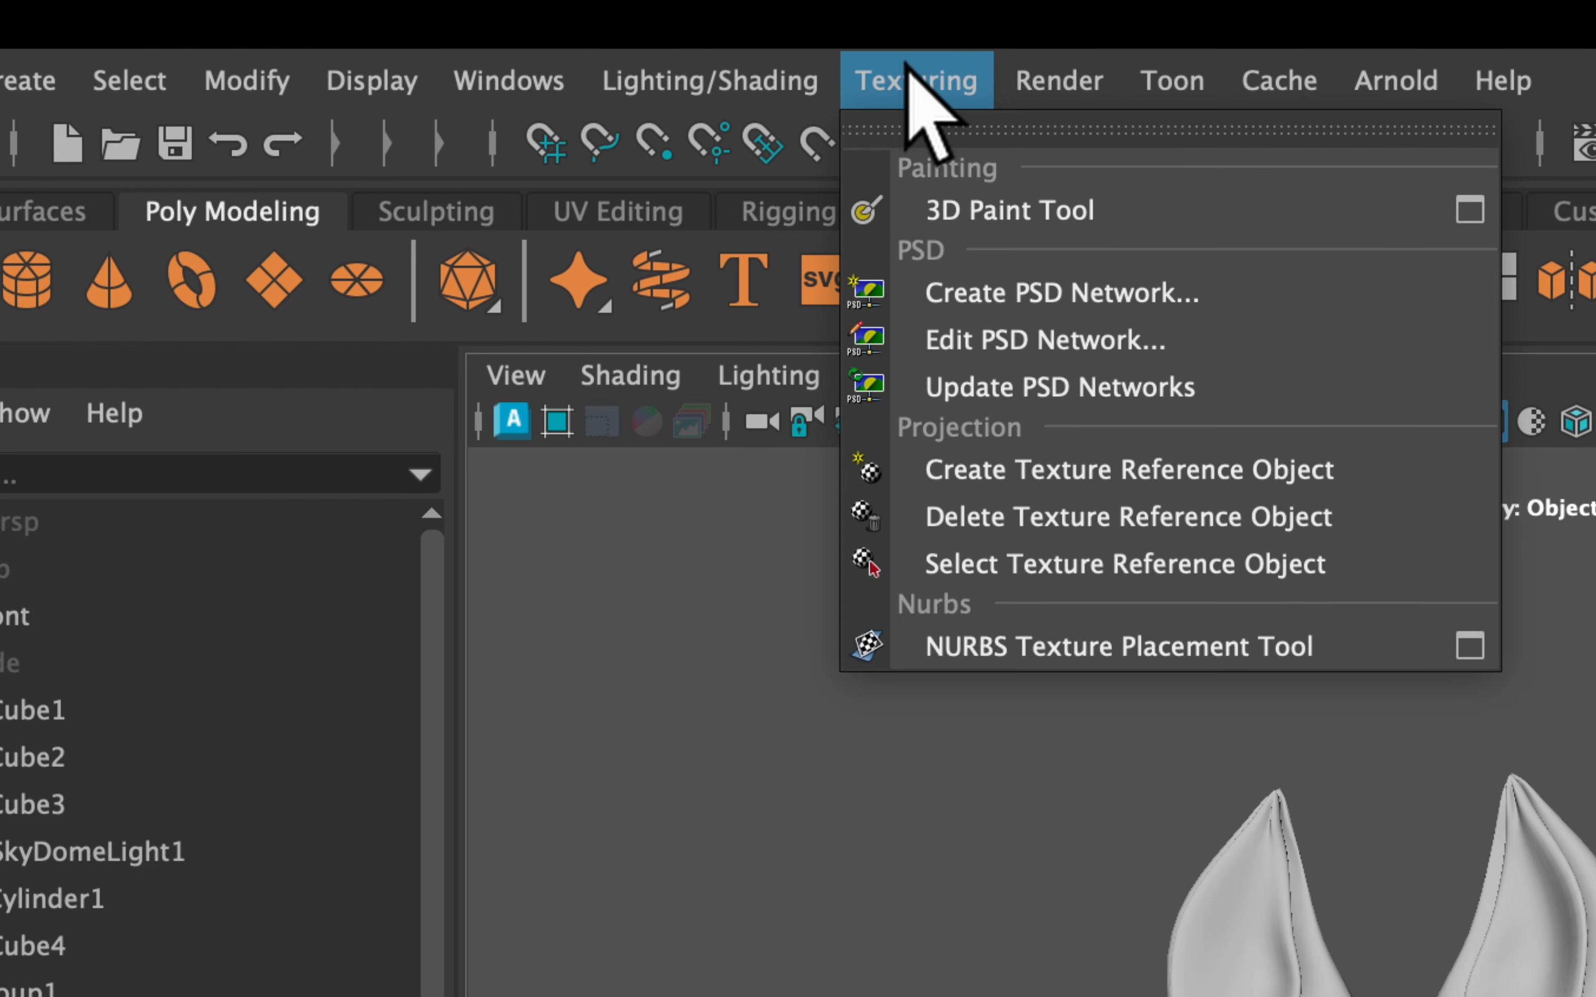
left_click(486, 80)
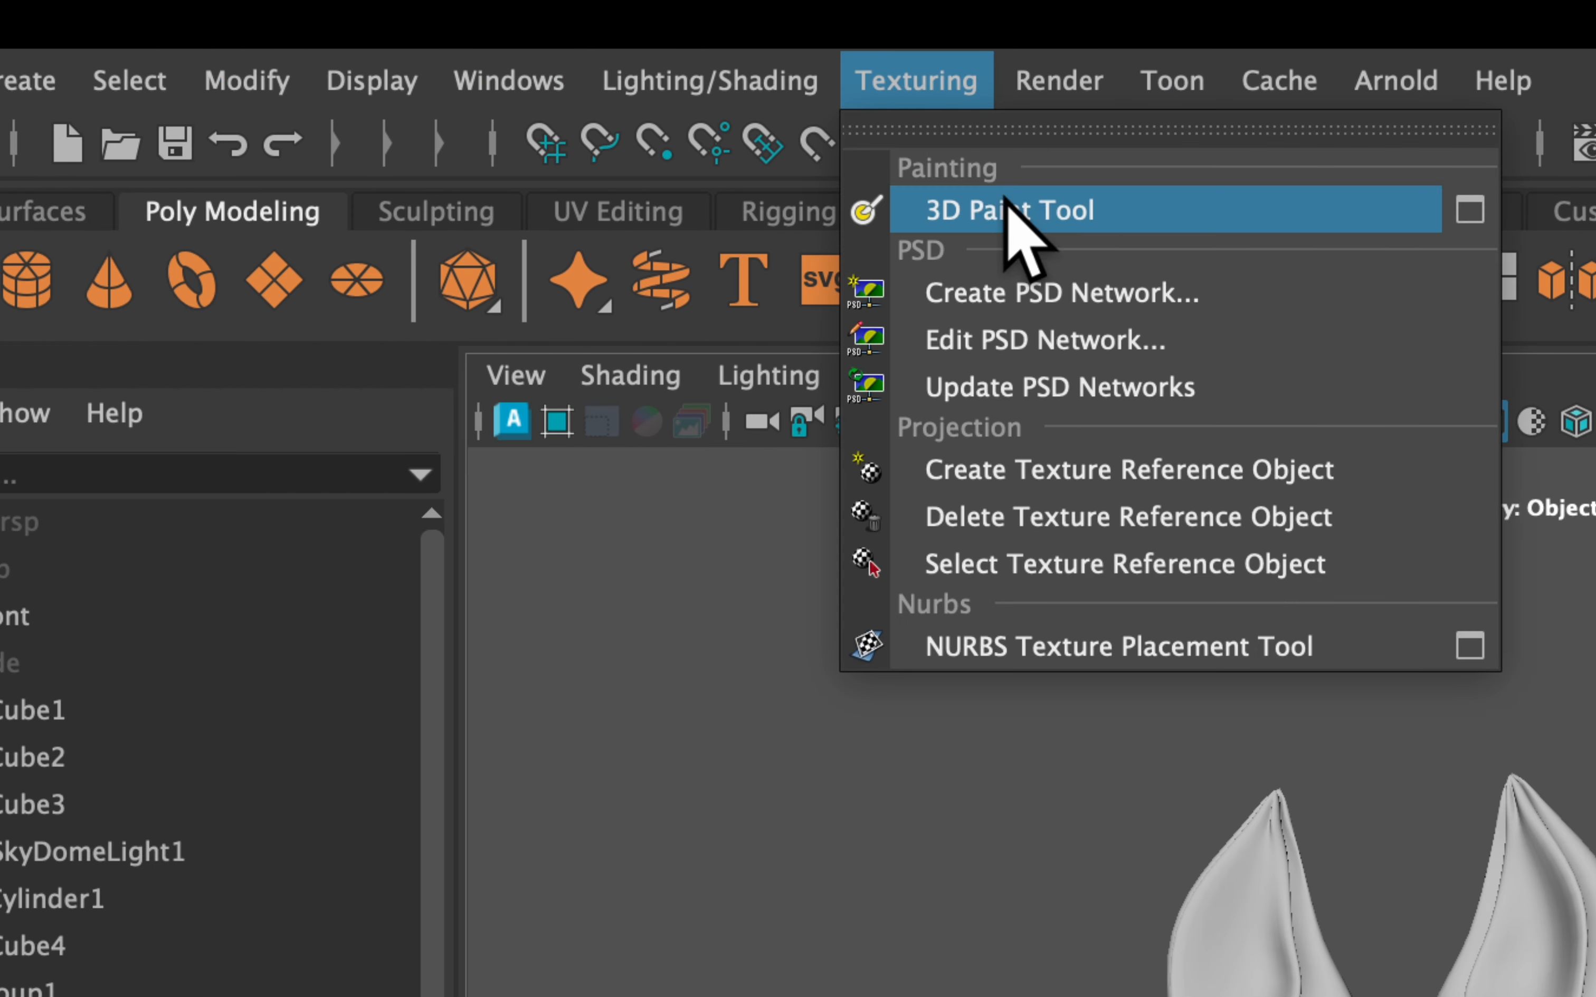
left_click(1470, 211)
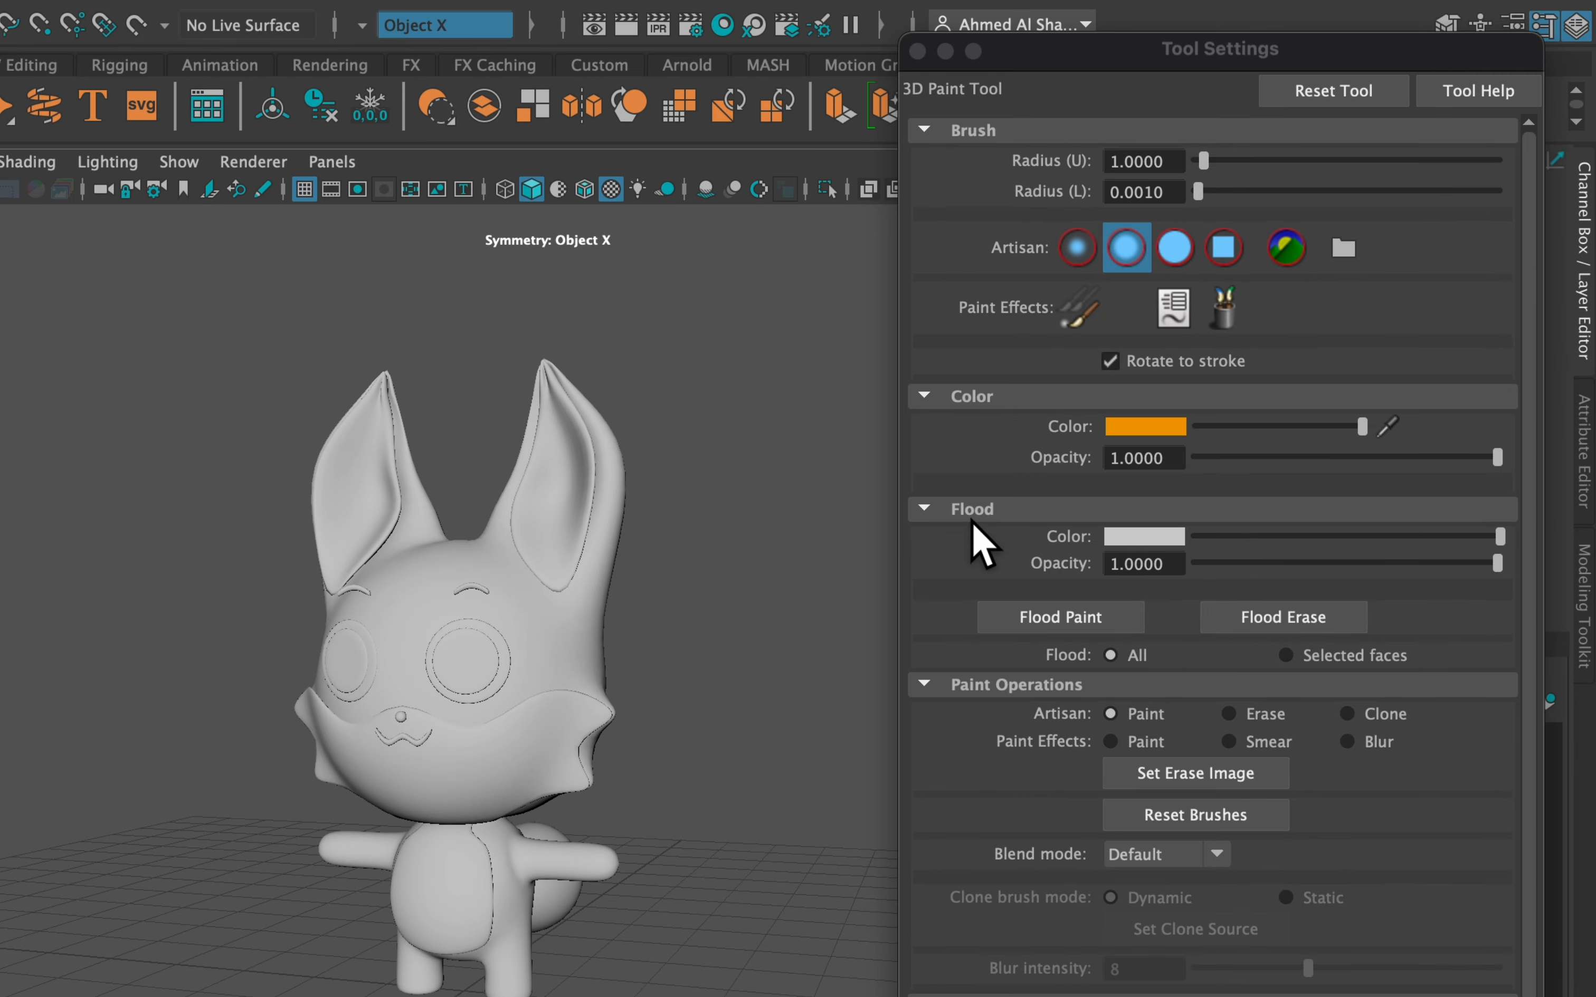
left_click(1127, 429)
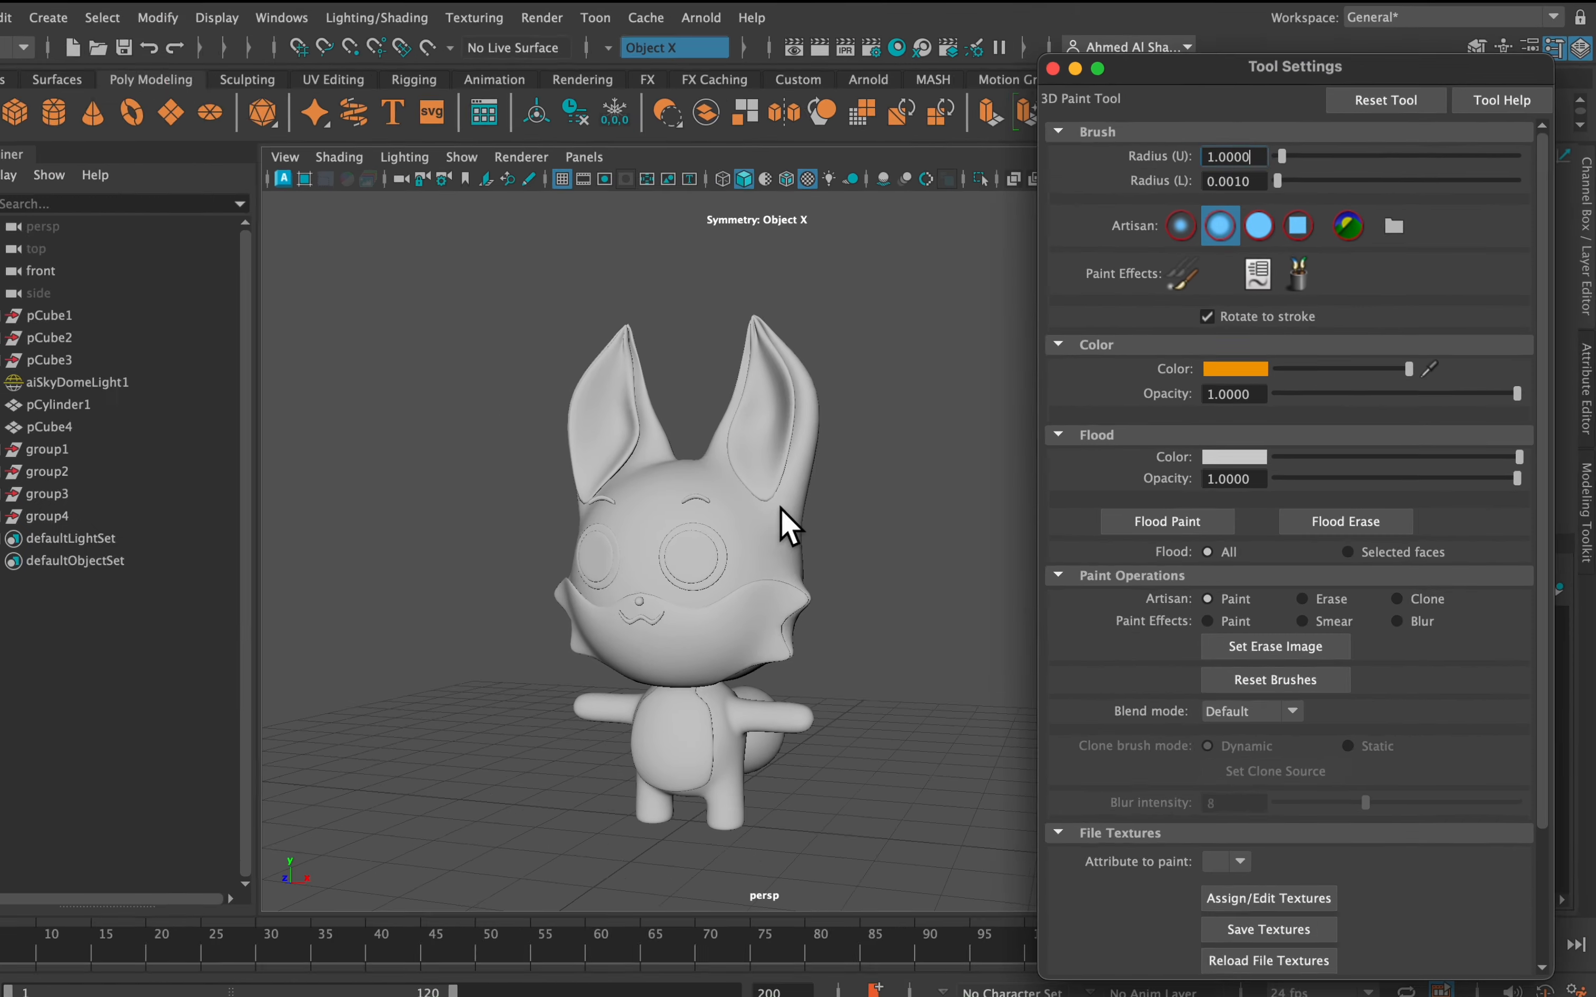
Select the fox's body mesh as a whole object
scroll(581, 603, "up", 5)
left_click_drag(583, 604, 402, 599, "alt")
left_click_drag(693, 480, 640, 467, "alt")
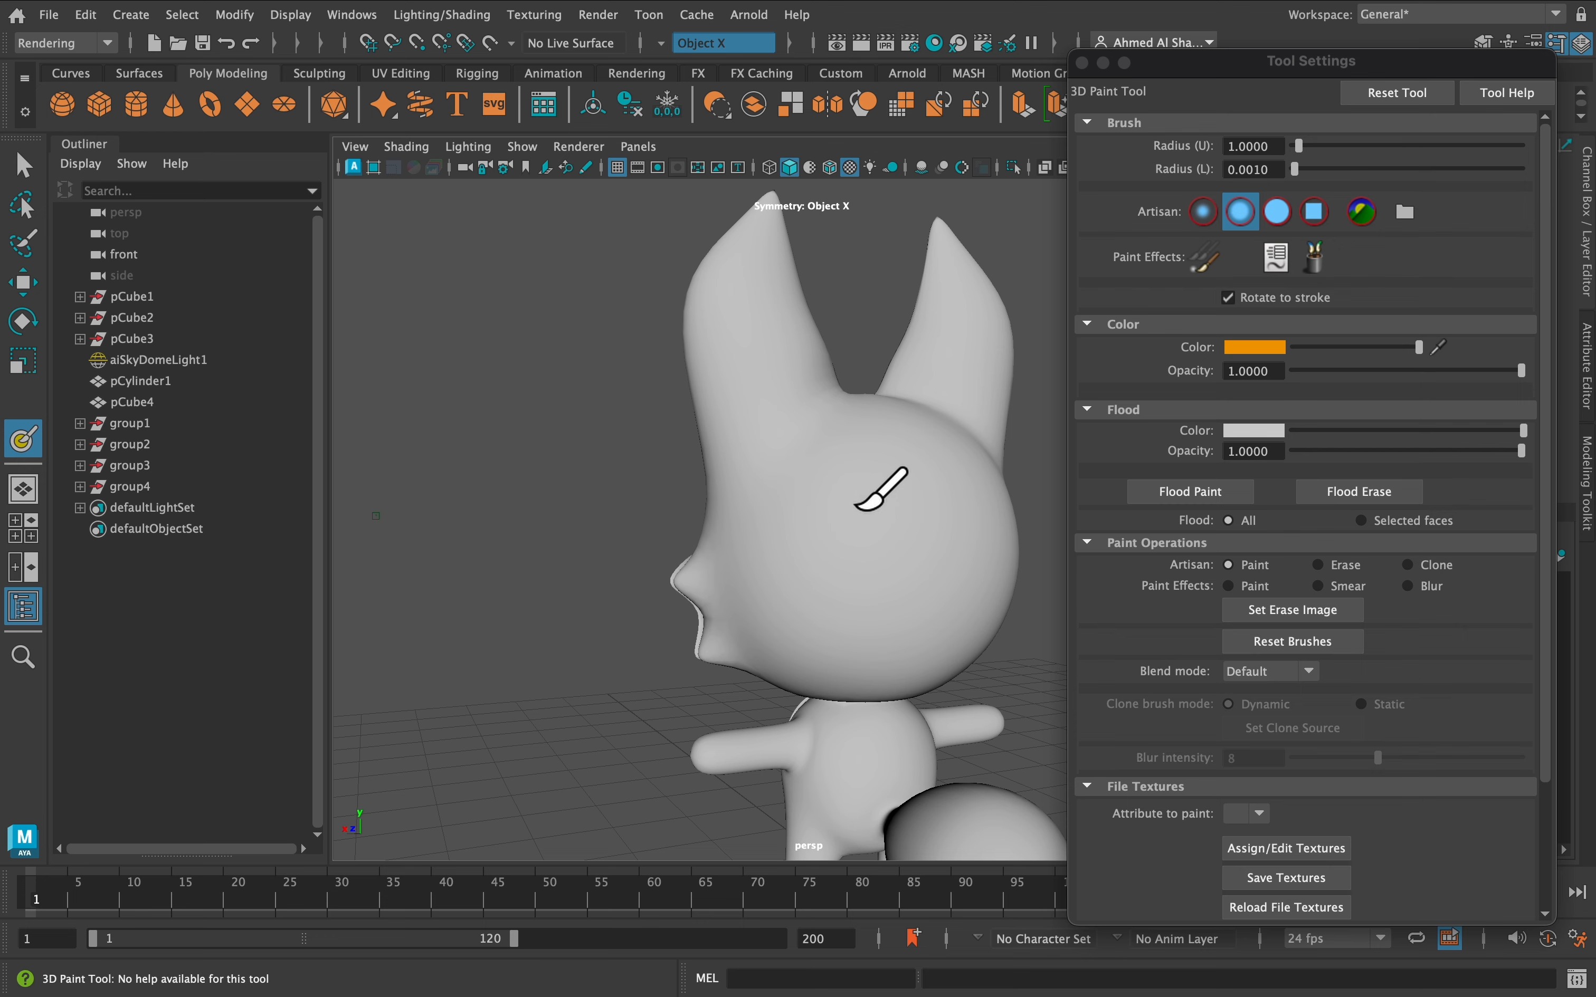
key("q")
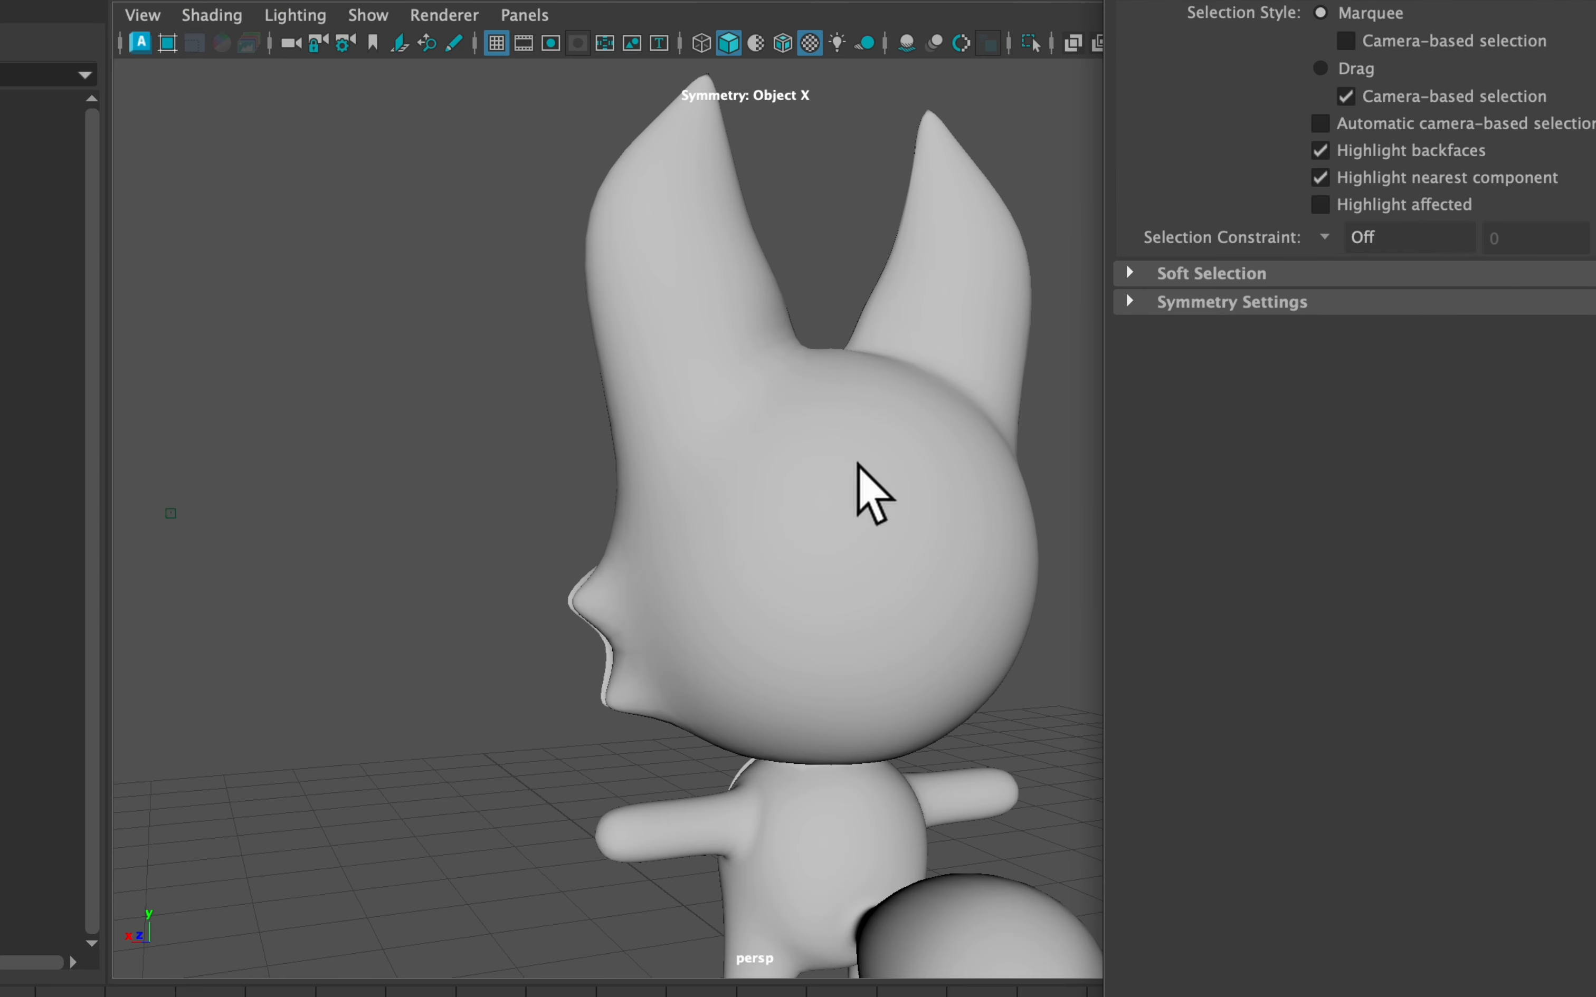
left_click(857, 464)
right_click_drag(808, 476, 933, 256)
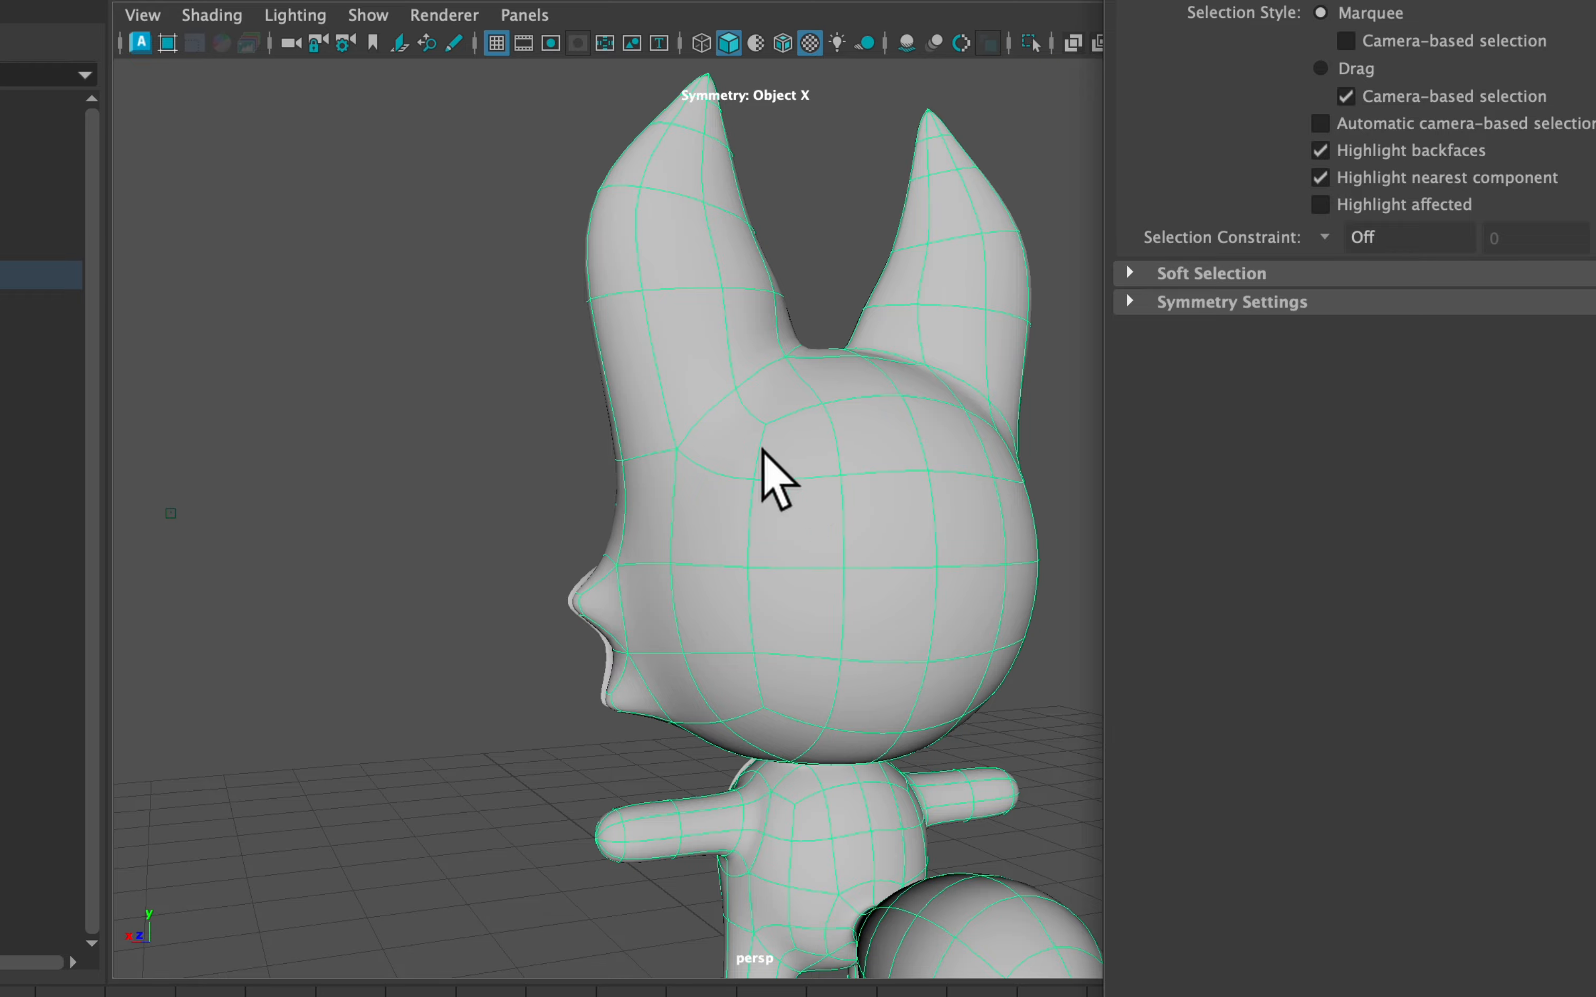
scroll(808, 462, "down", 3)
mouse_move(811, 470)
left_mouse_down("alt")
mouse_move(961, 470)
mouse_move(821, 465)
left_mouse_up("alt")
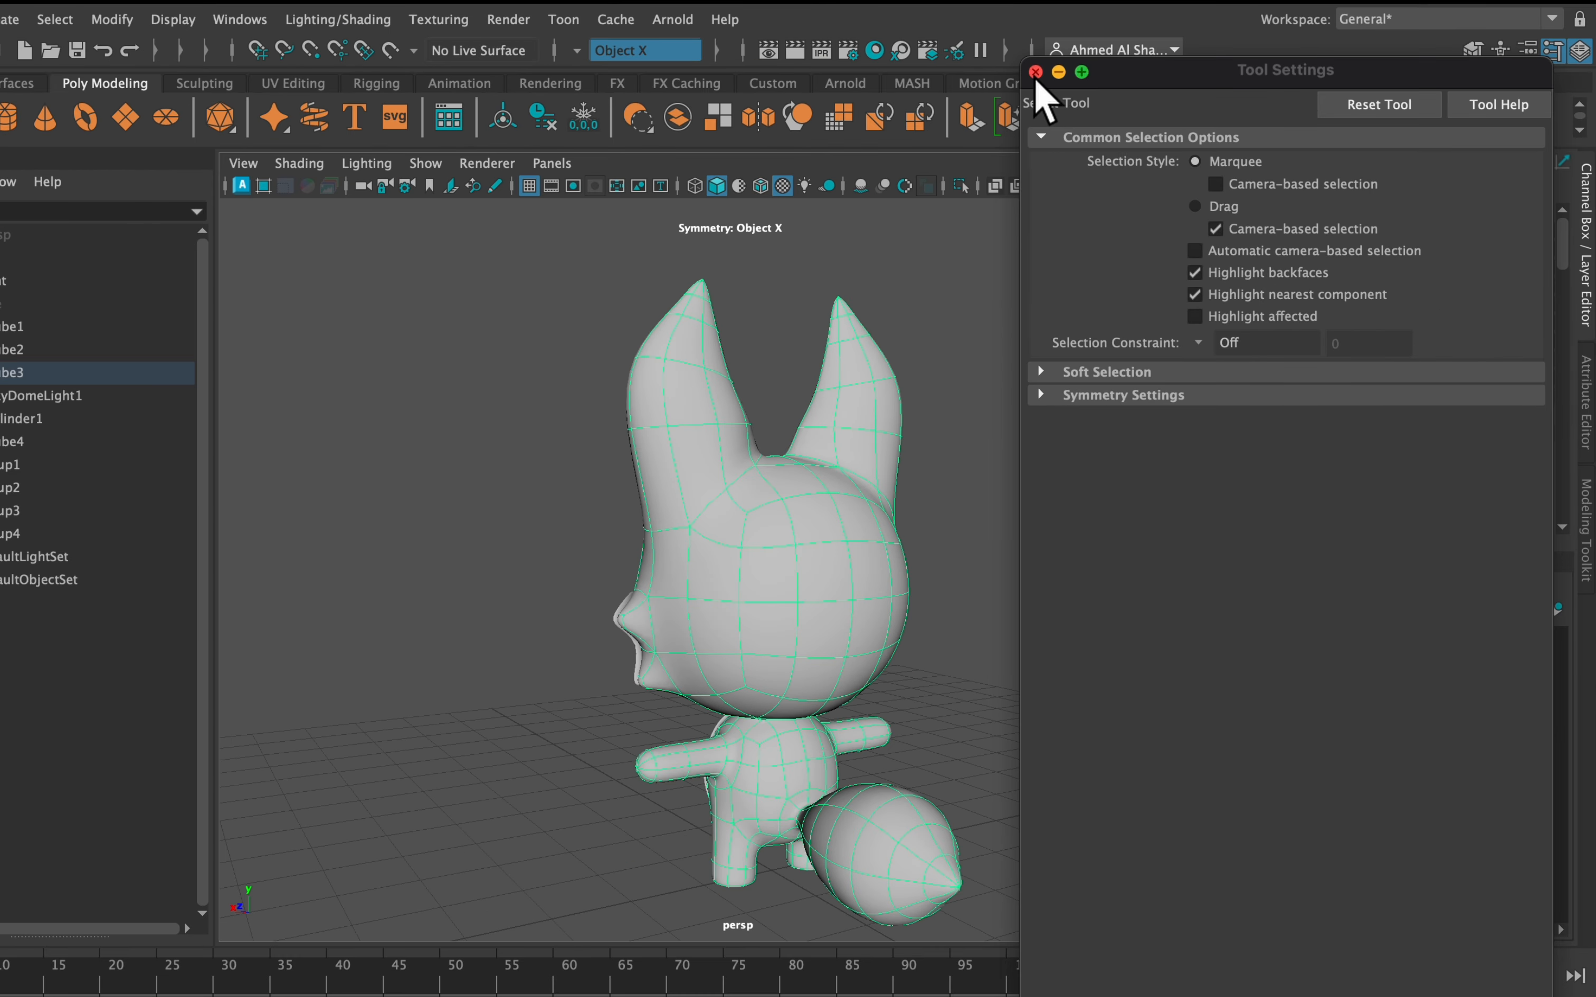
Reopen the 3D Paint Tool settings with the fox mesh selected
left_click(1036, 71)
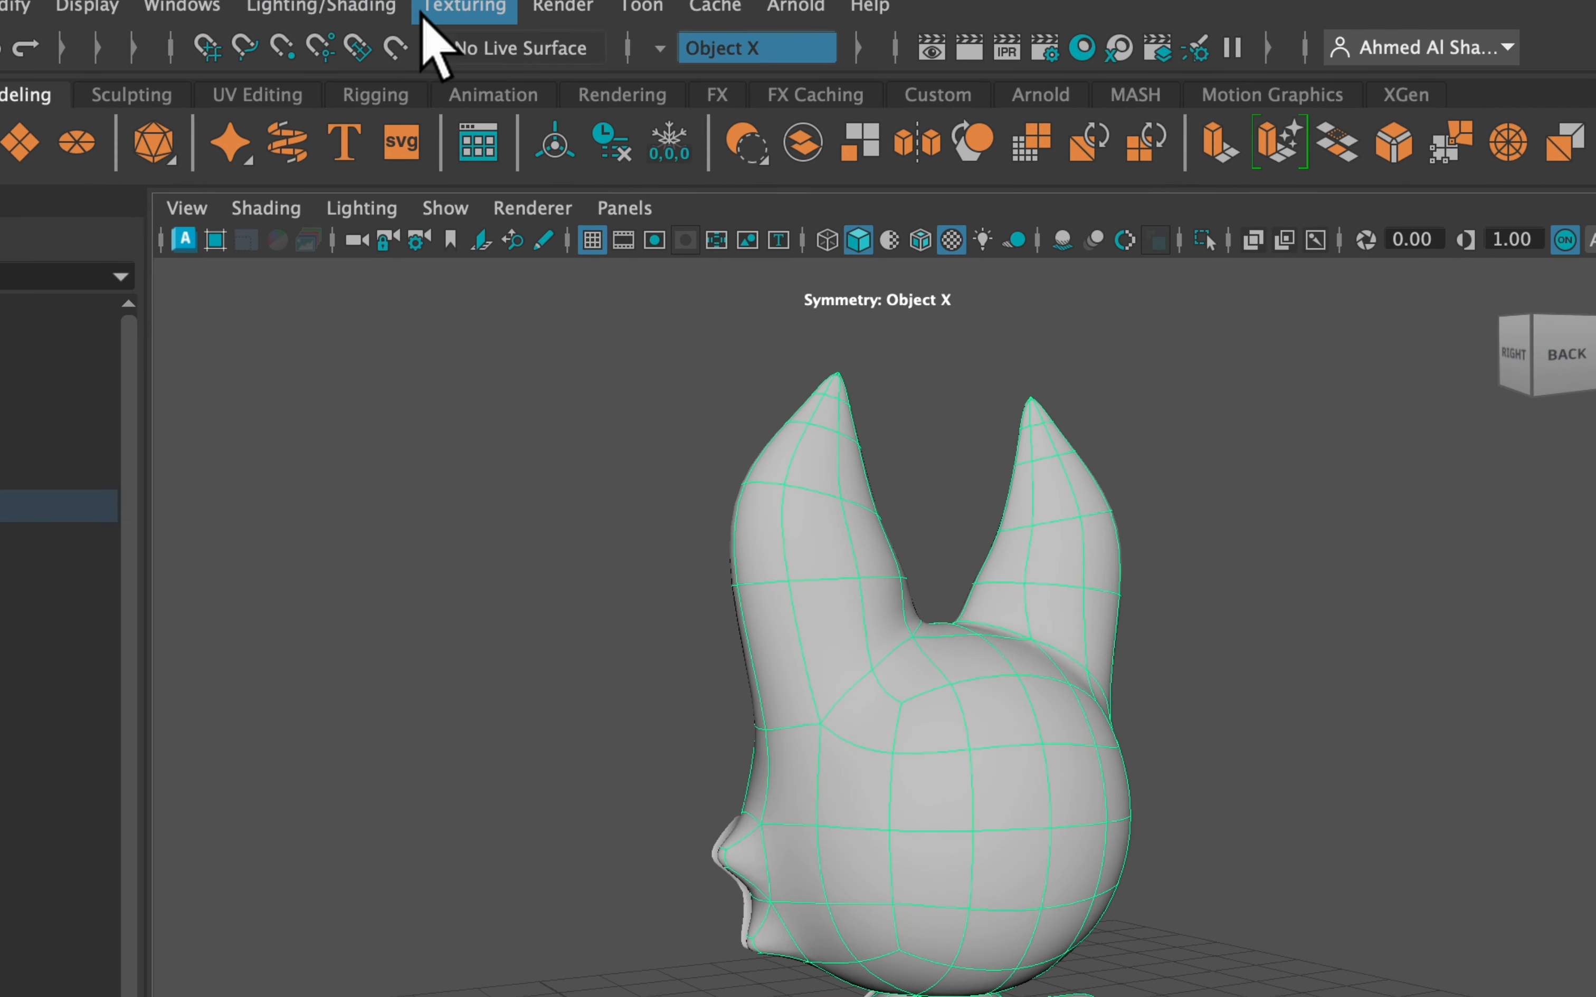
left_click(438, 19)
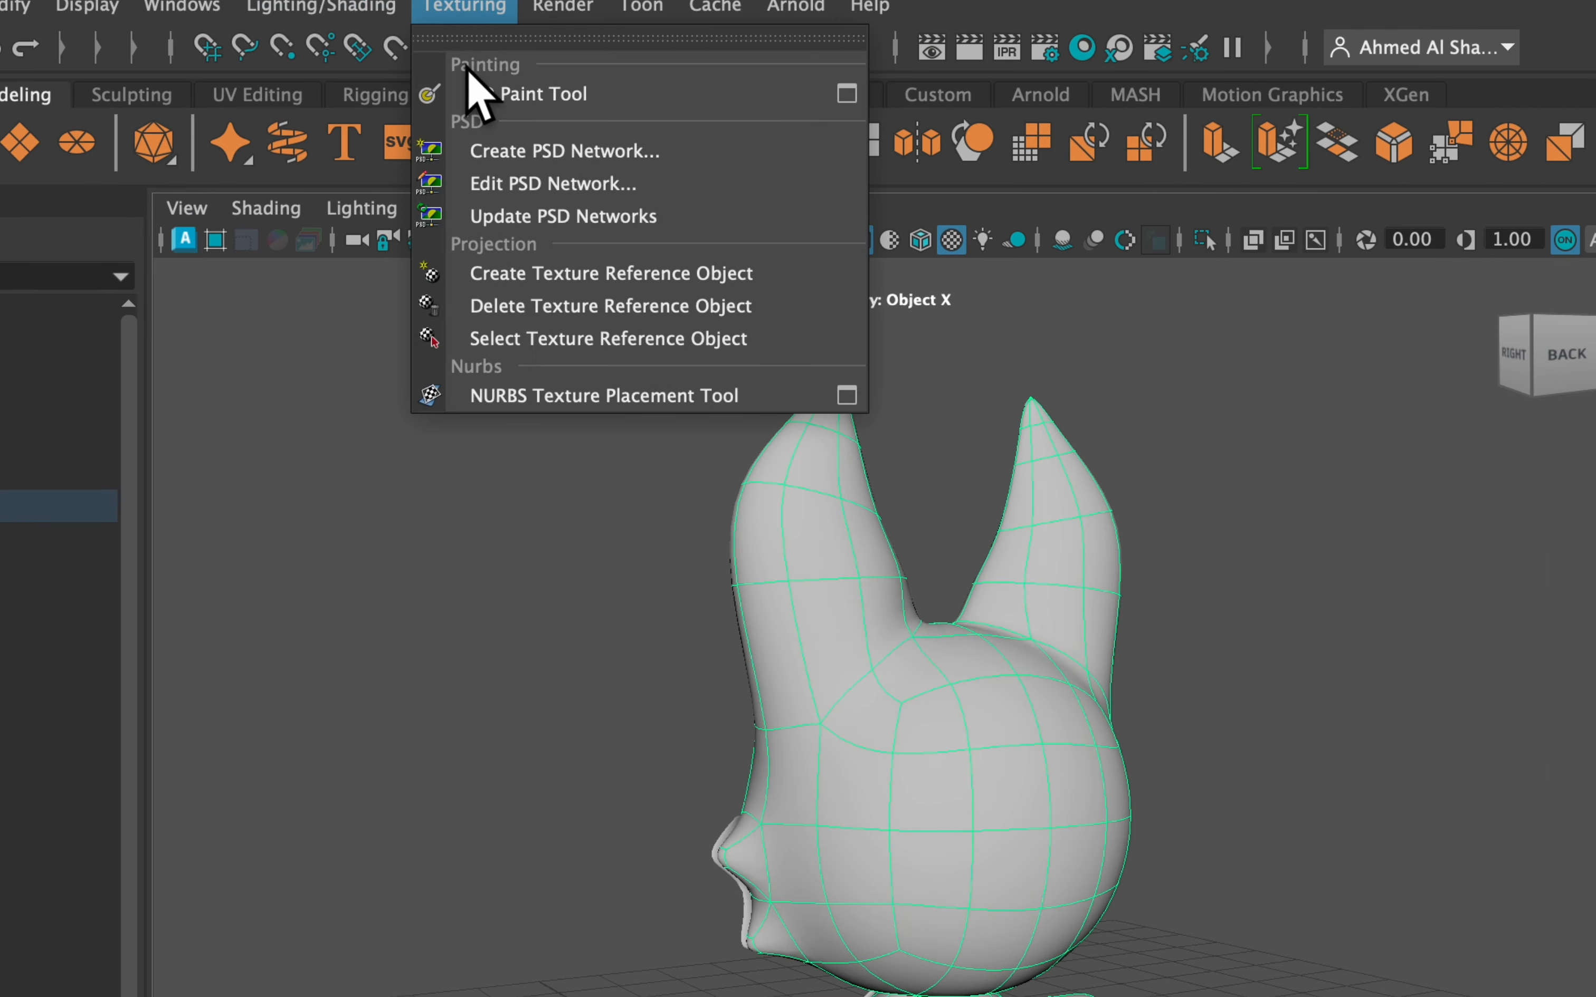
left_click(848, 95)
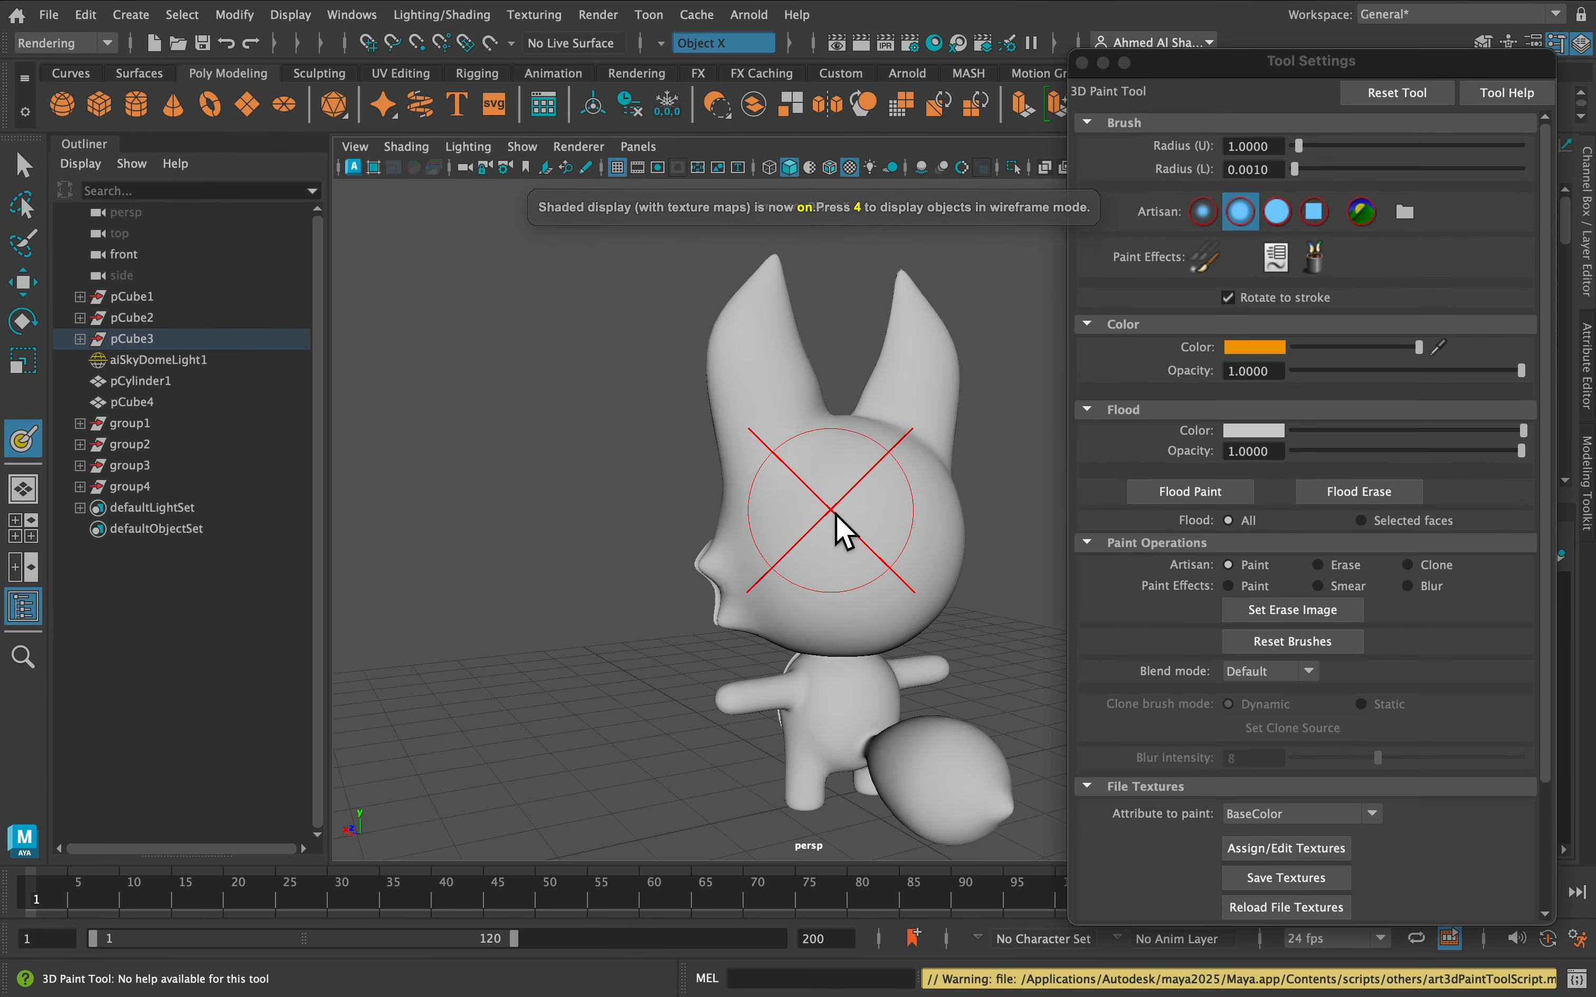
Choose BaseColor as the paint attribute and open the Assign/Edit File Textures settings
left_click(875, 517)
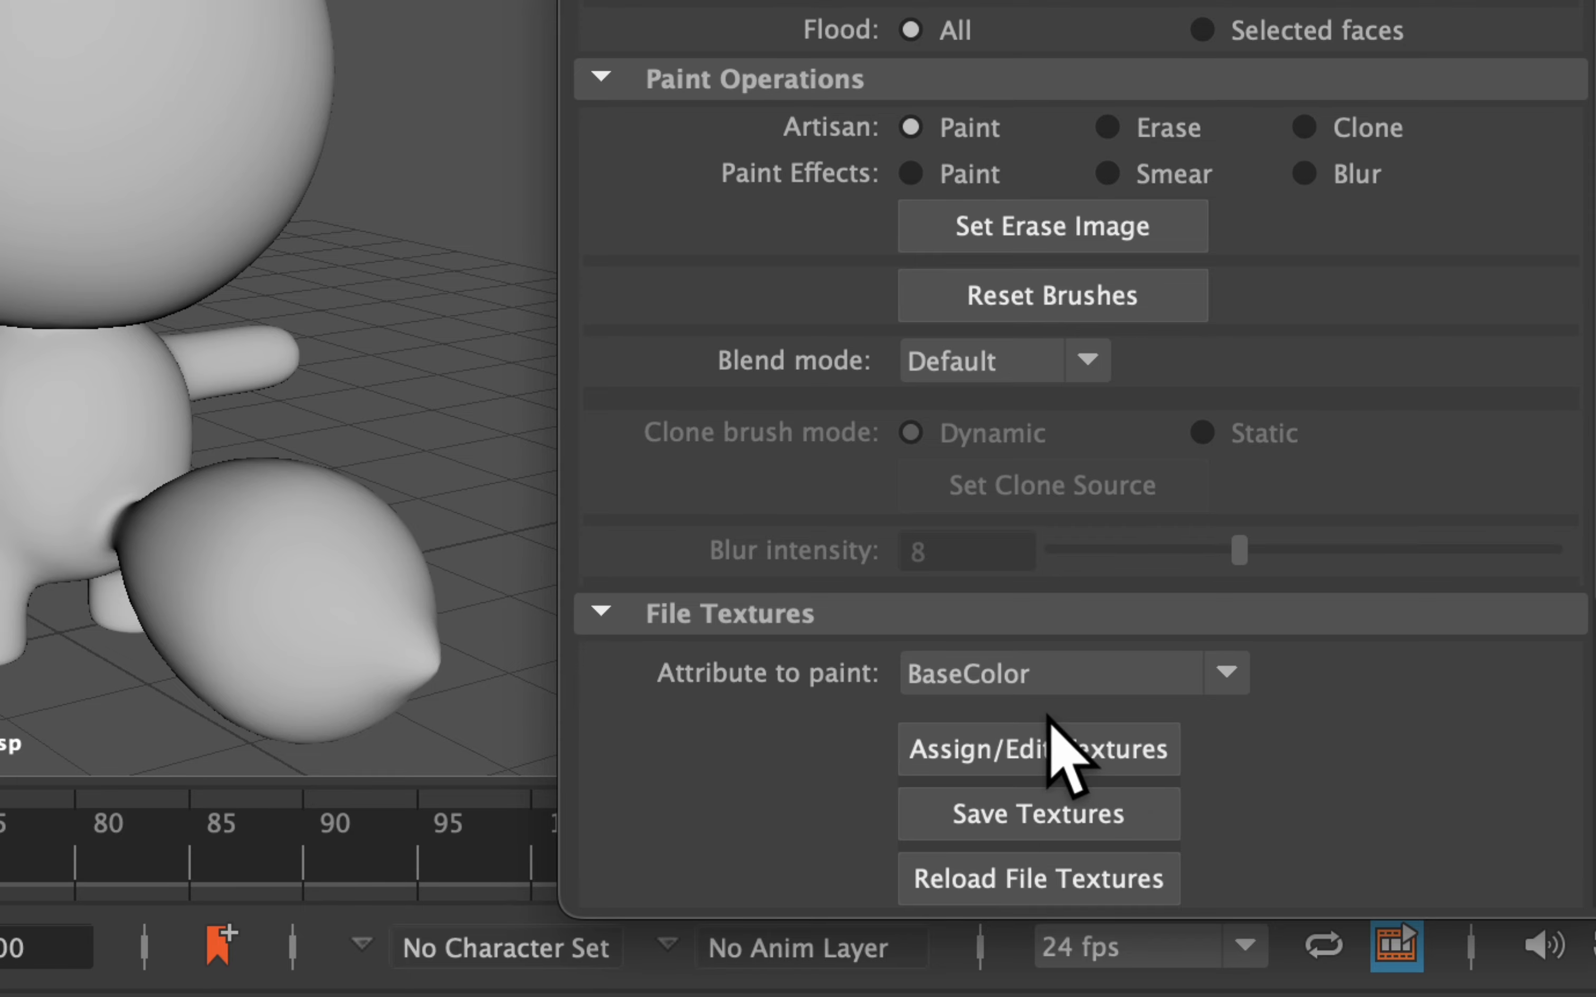
left_click(1051, 672)
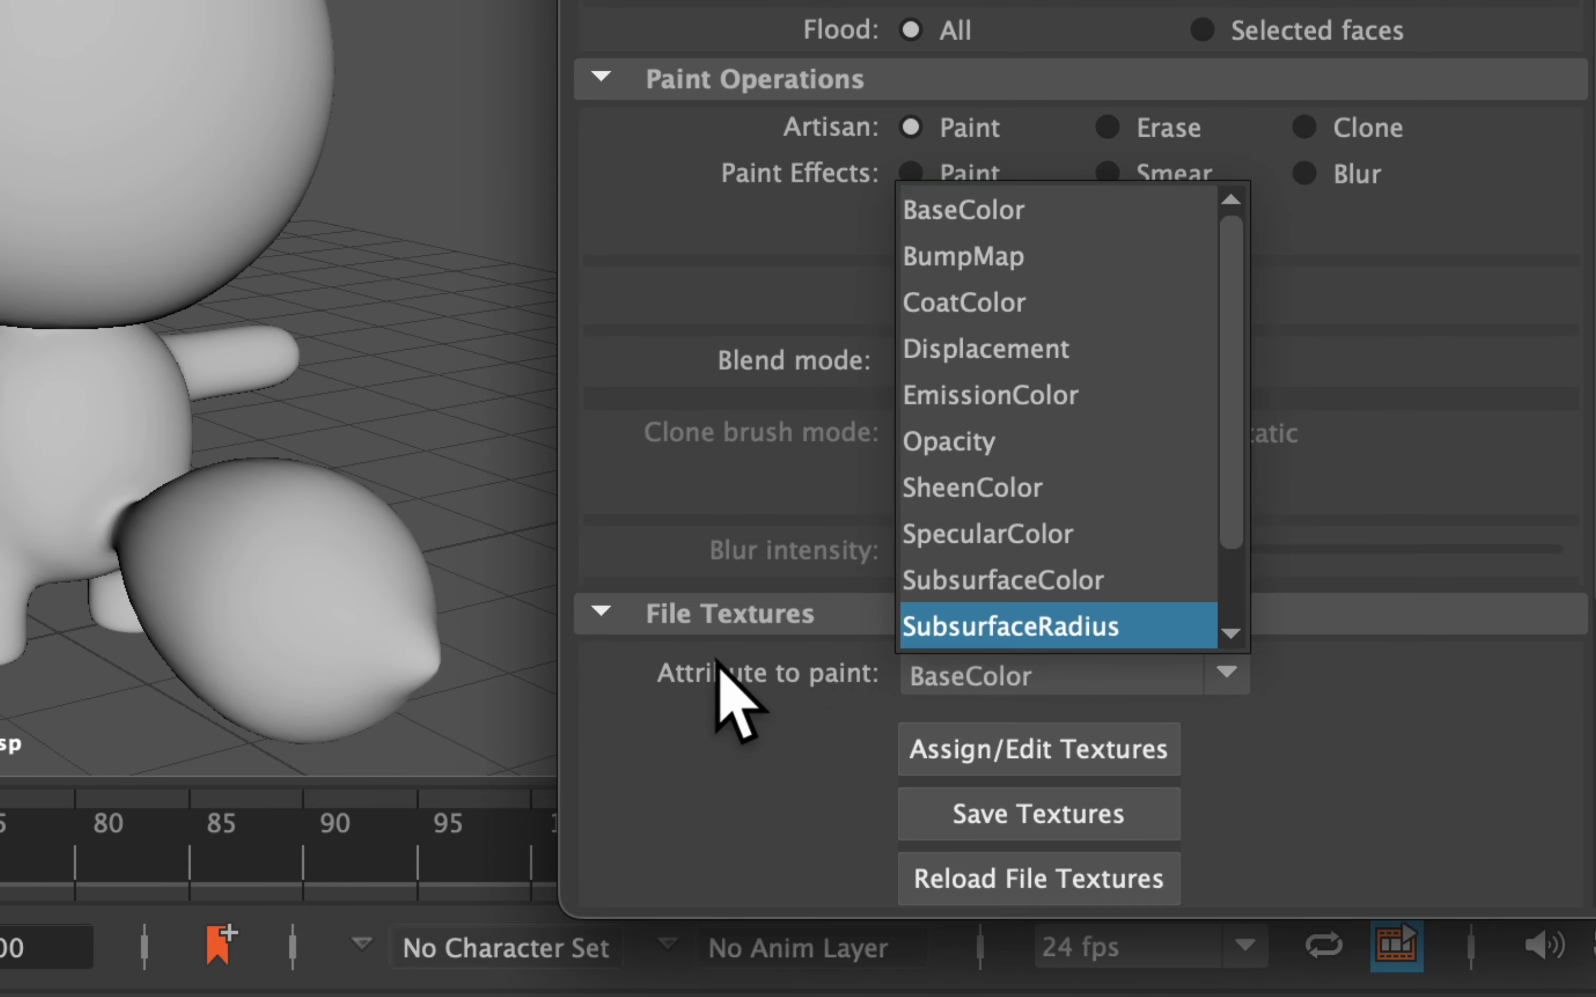
left_click(1060, 676)
left_click(1056, 676)
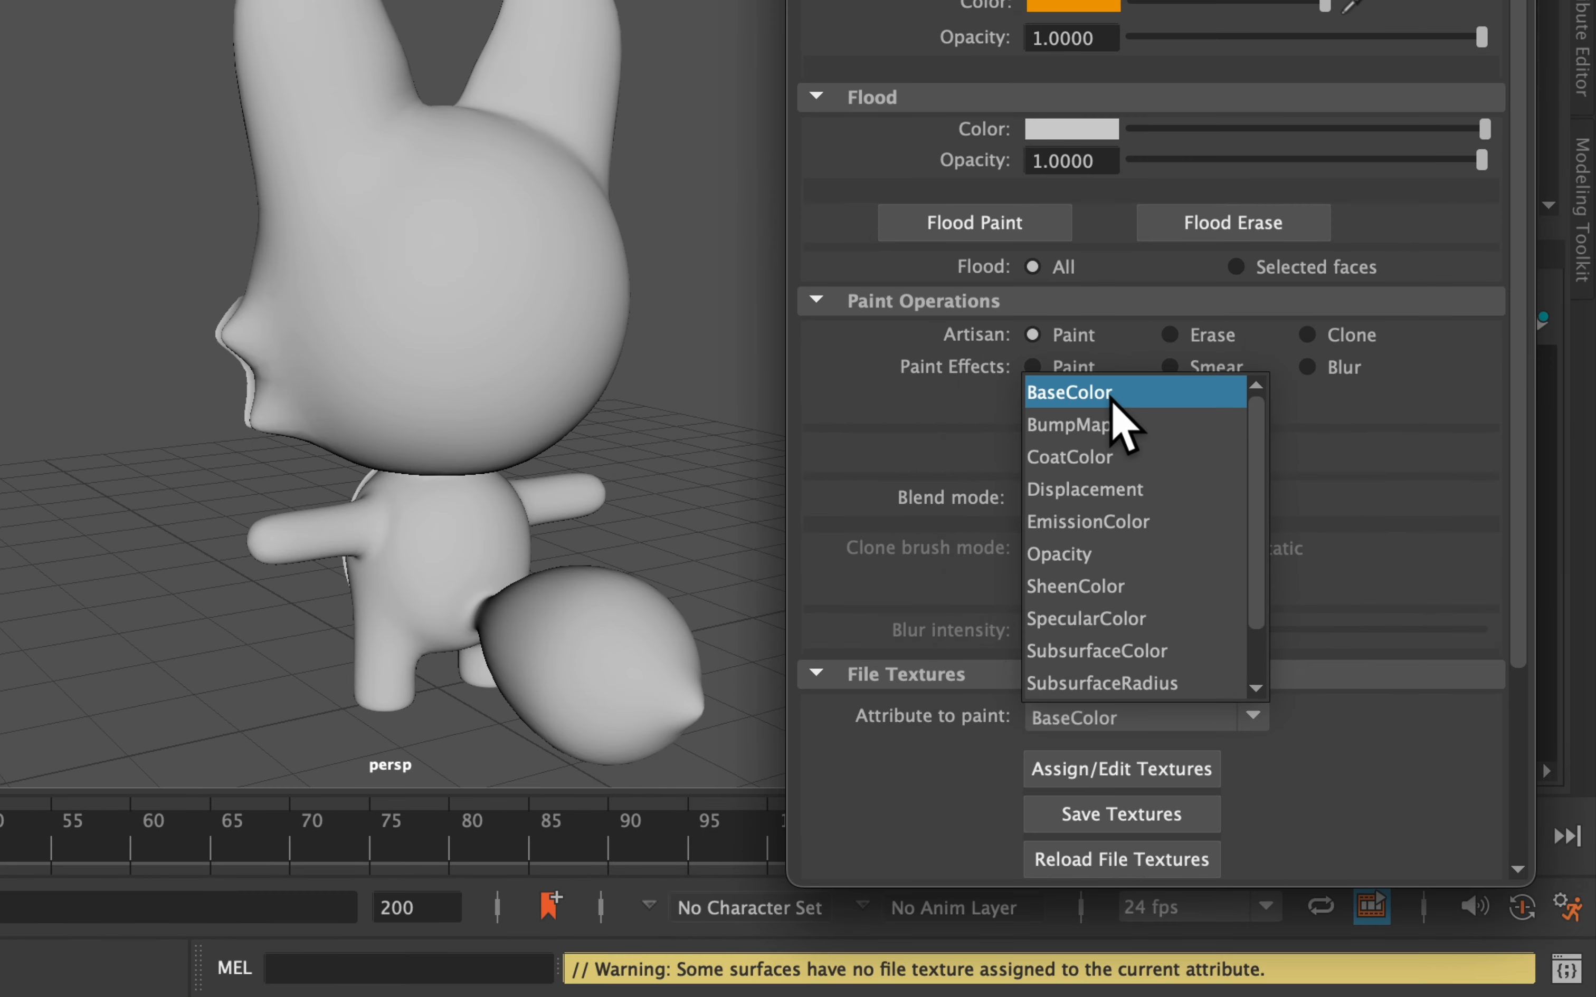
left_click(1058, 323)
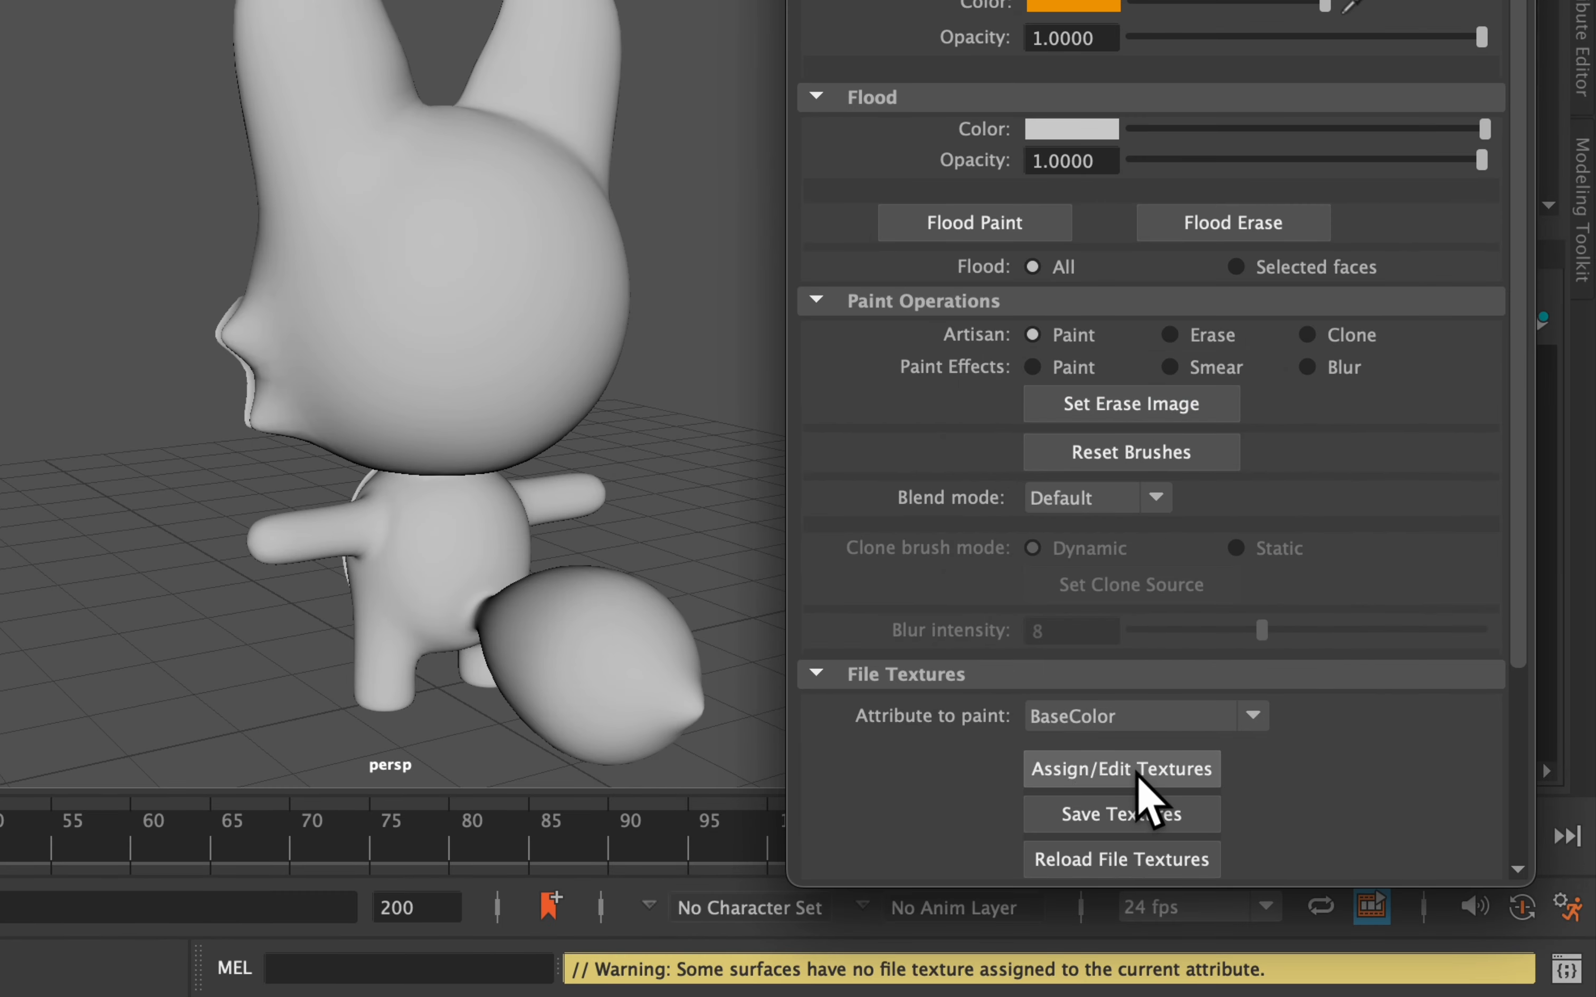
left_click(1139, 781)
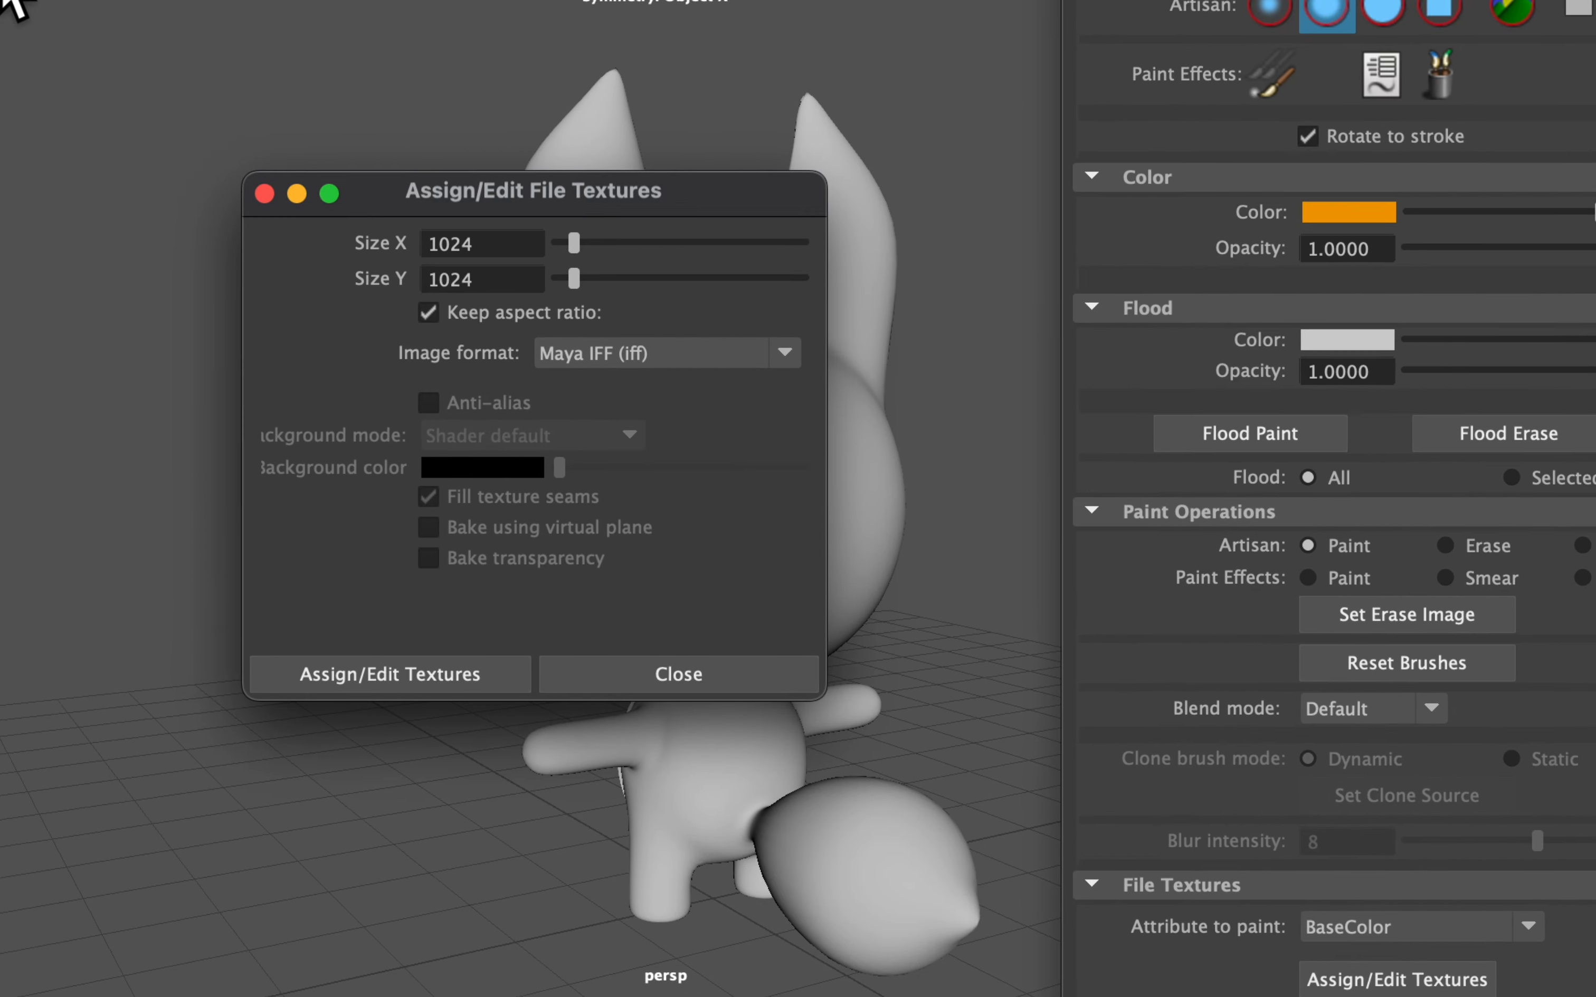
Create and assign a 1024 × 1024 JPEG file texture for the fox's BaseColor
left_click_drag(571, 243, 575, 244)
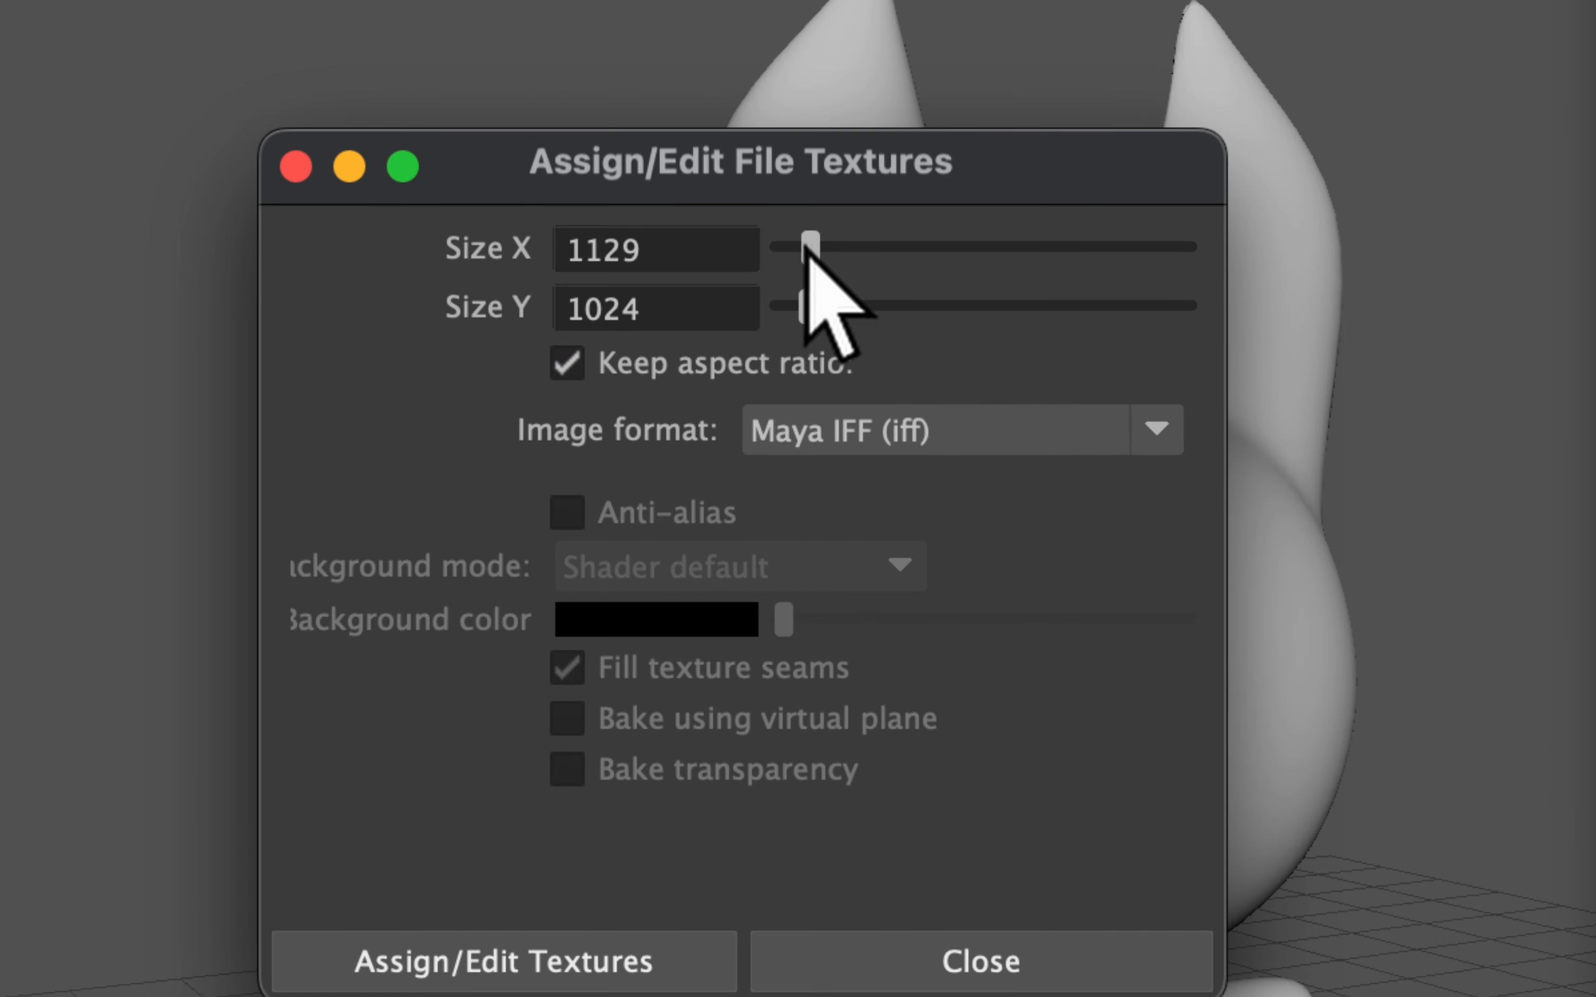
mouse_move(806, 249)
left_mouse_down()
mouse_move(780, 235)
mouse_move(809, 249)
left_mouse_up()
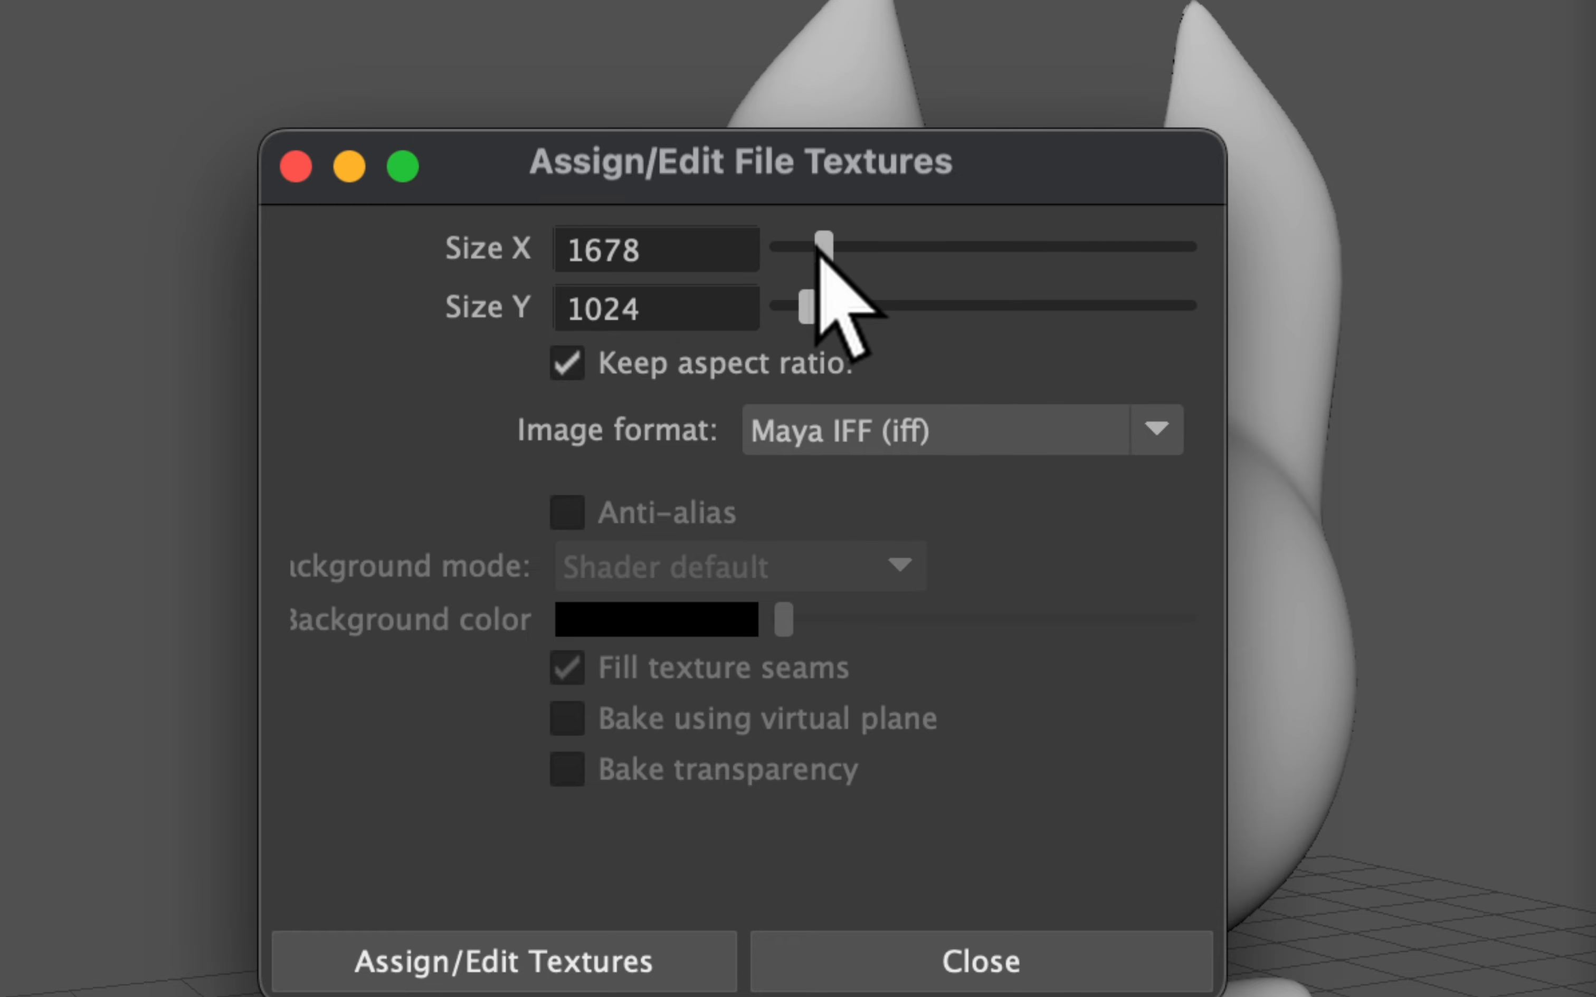
mouse_move(816, 248)
left_mouse_down()
mouse_move(854, 256)
mouse_move(790, 241)
mouse_move(803, 255)
left_mouse_up()
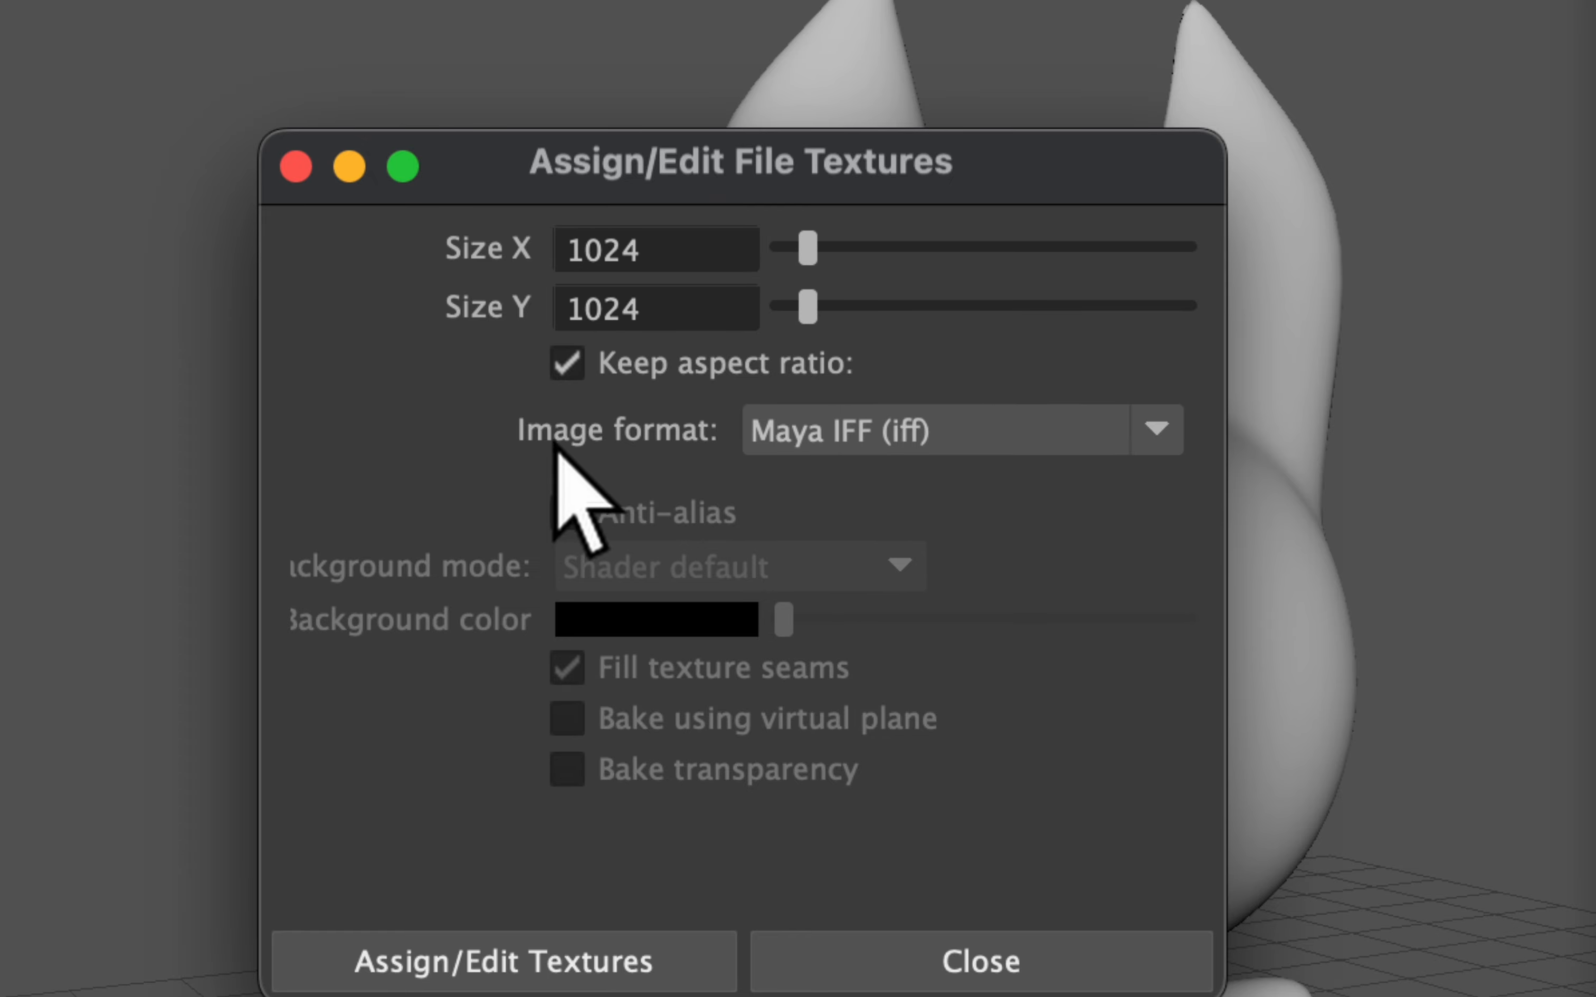
left_click(898, 443)
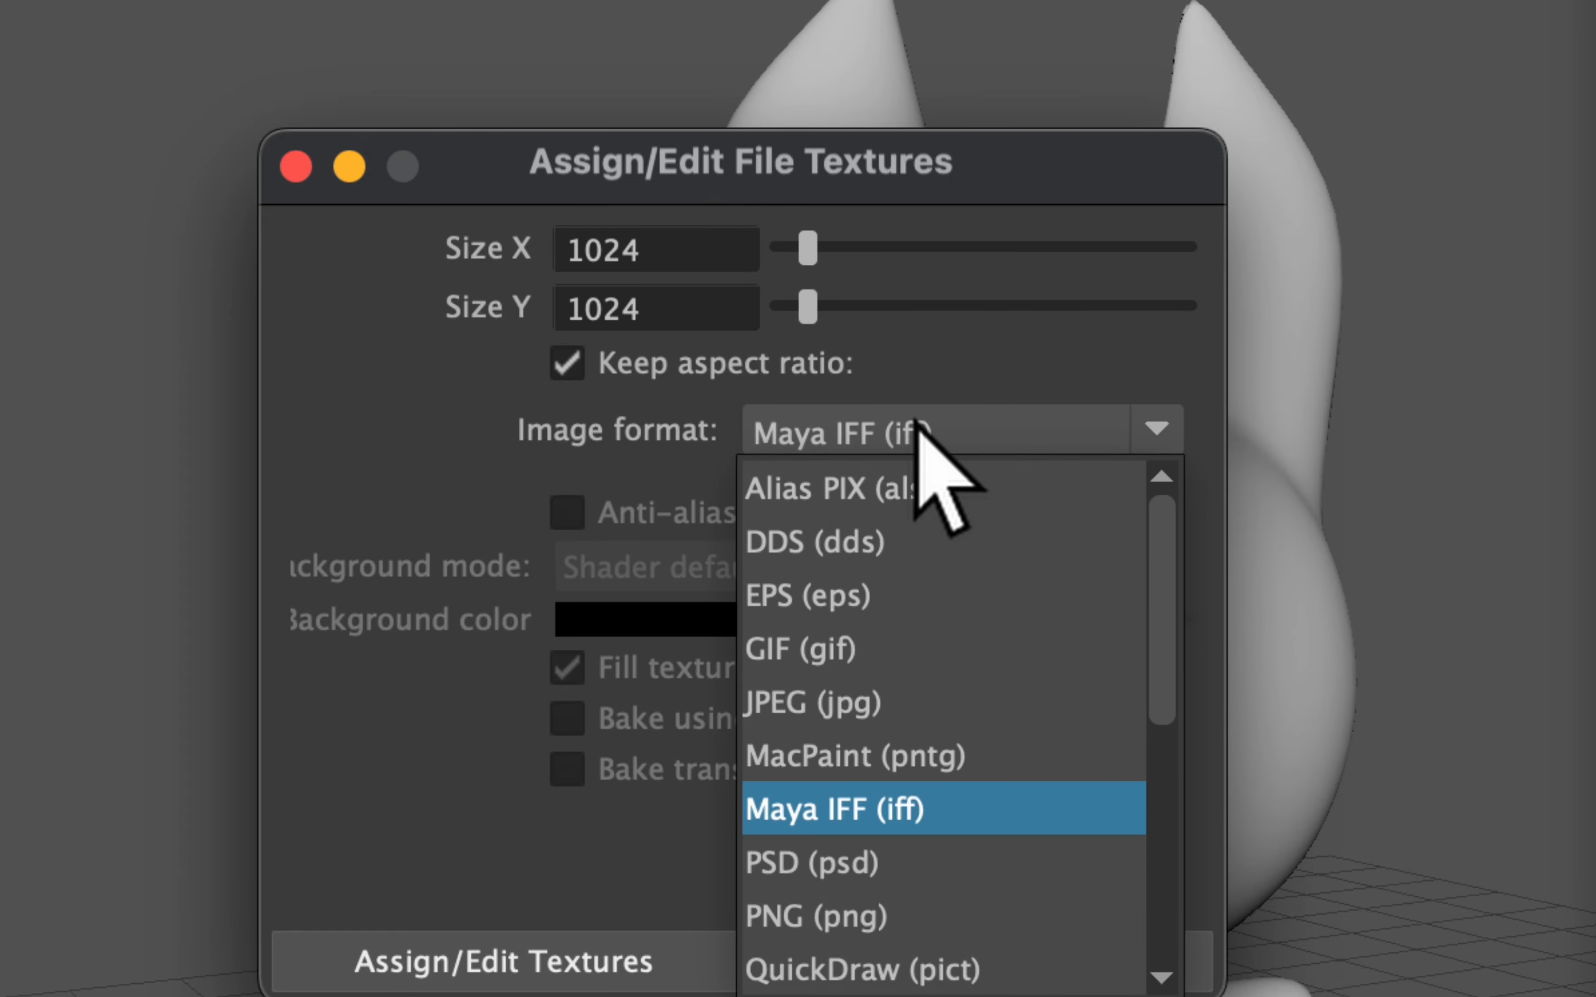
left_click(862, 715)
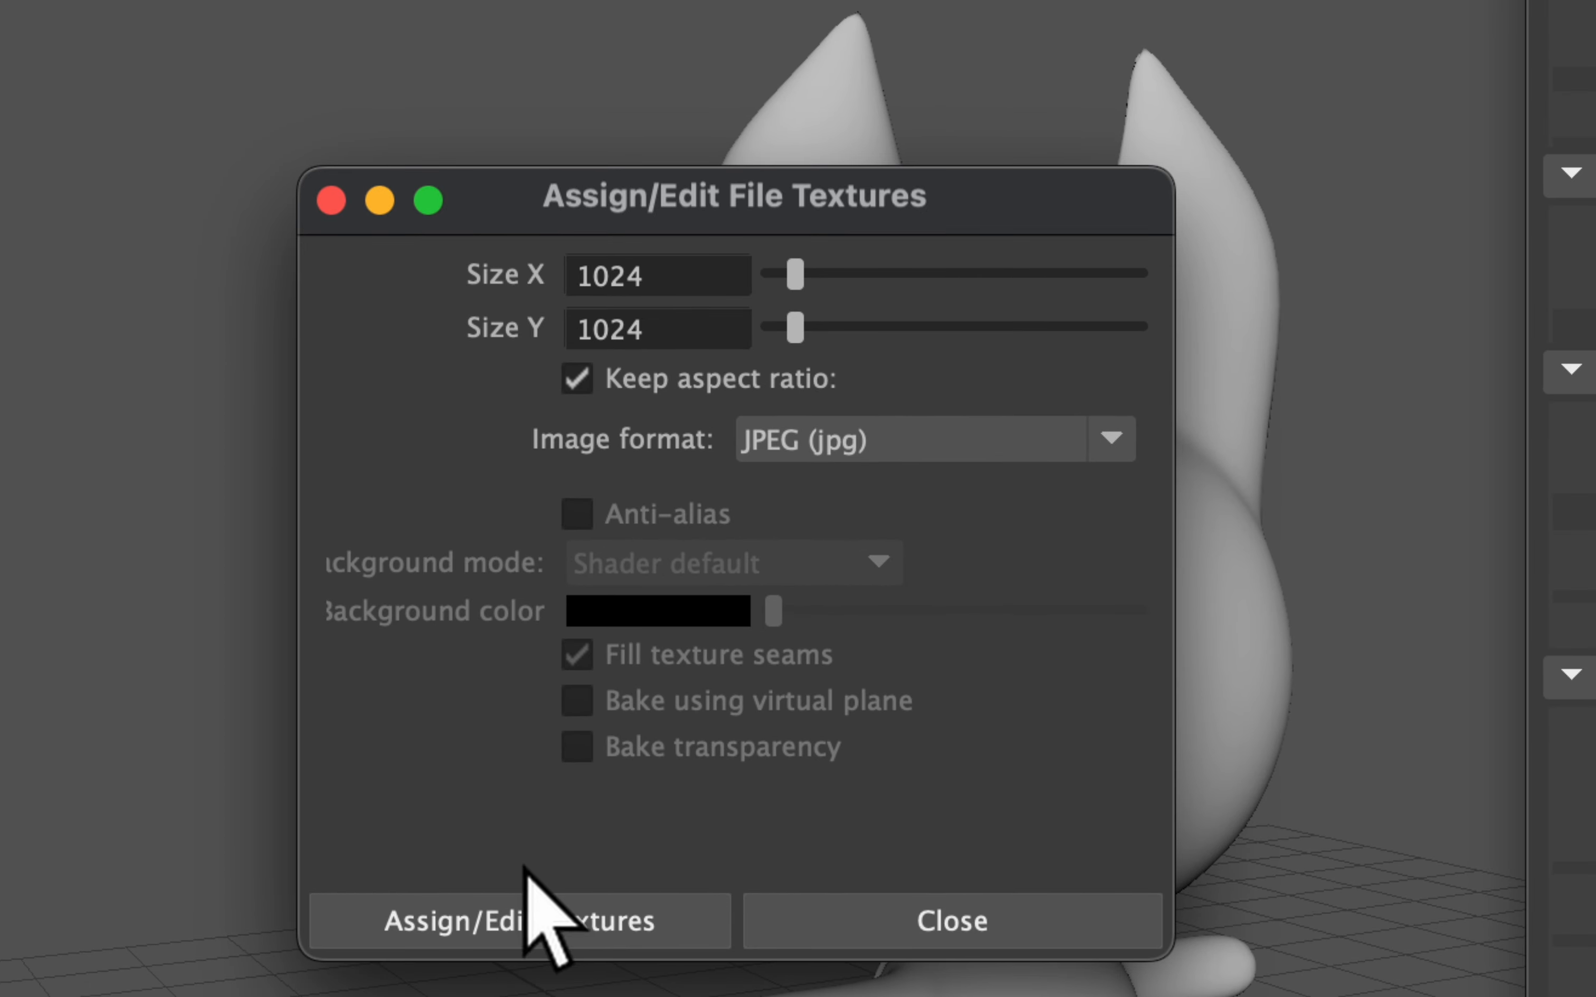
left_click(649, 924)
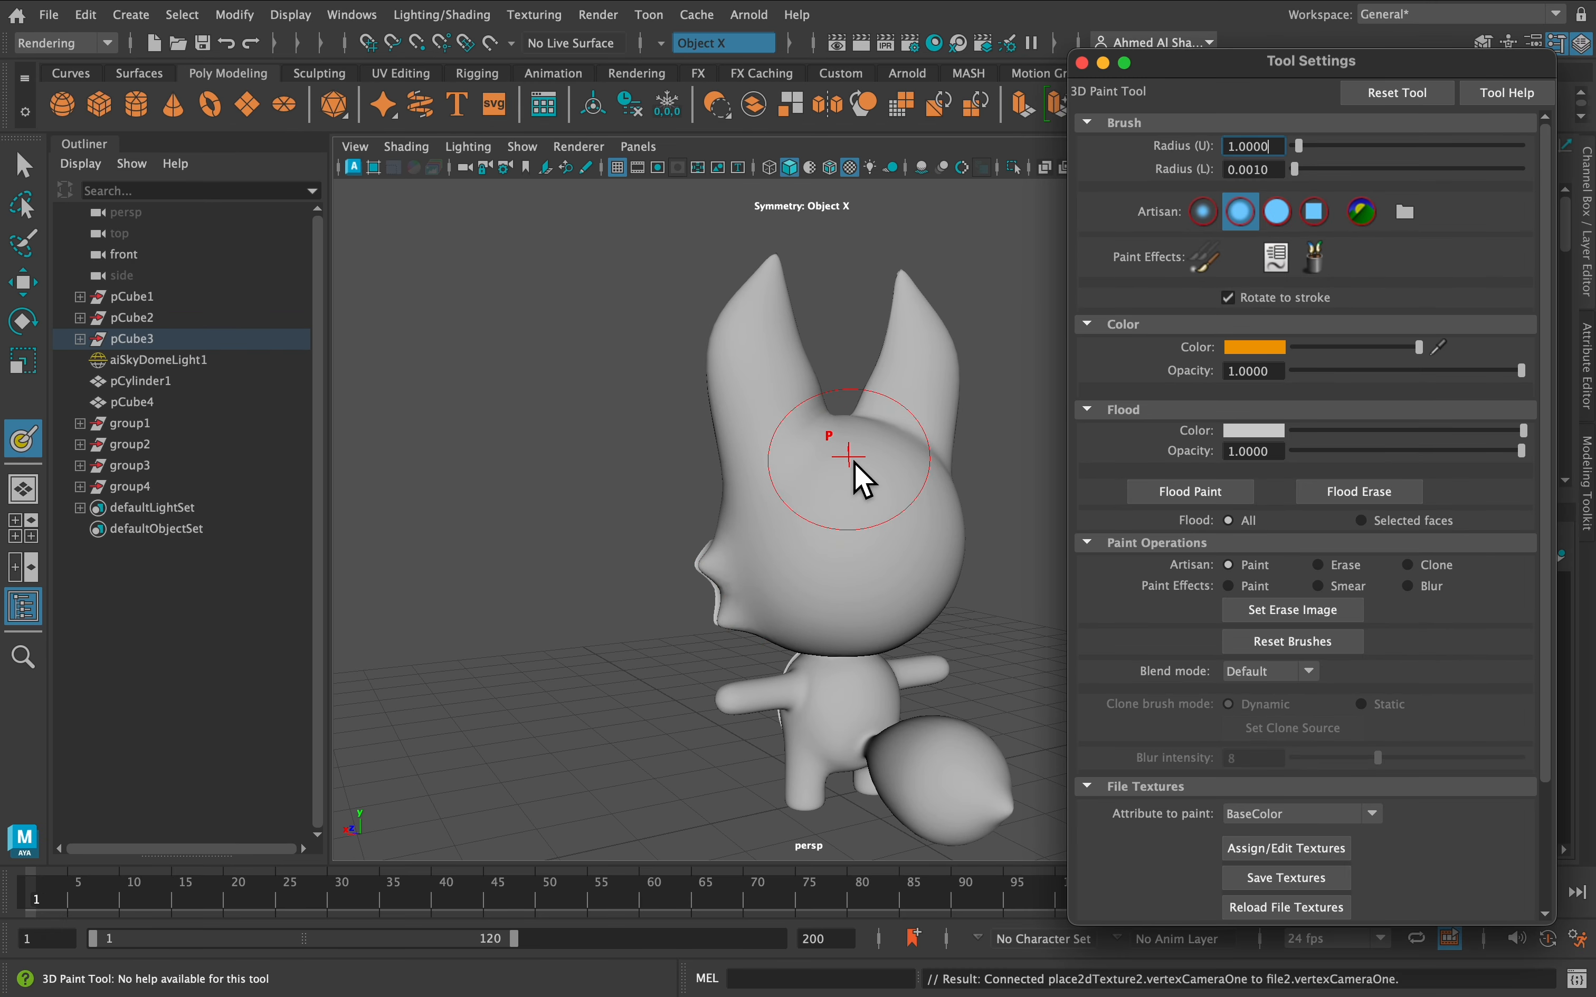
Paint orange over the fox's head, ears, torso and tail with brush radius 0.1364
mouse_move(855, 462)
left_mouse_down()
mouse_move(857, 488)
mouse_move(954, 453)
mouse_move(919, 499)
mouse_move(874, 495)
mouse_move(745, 620)
left_mouse_up()
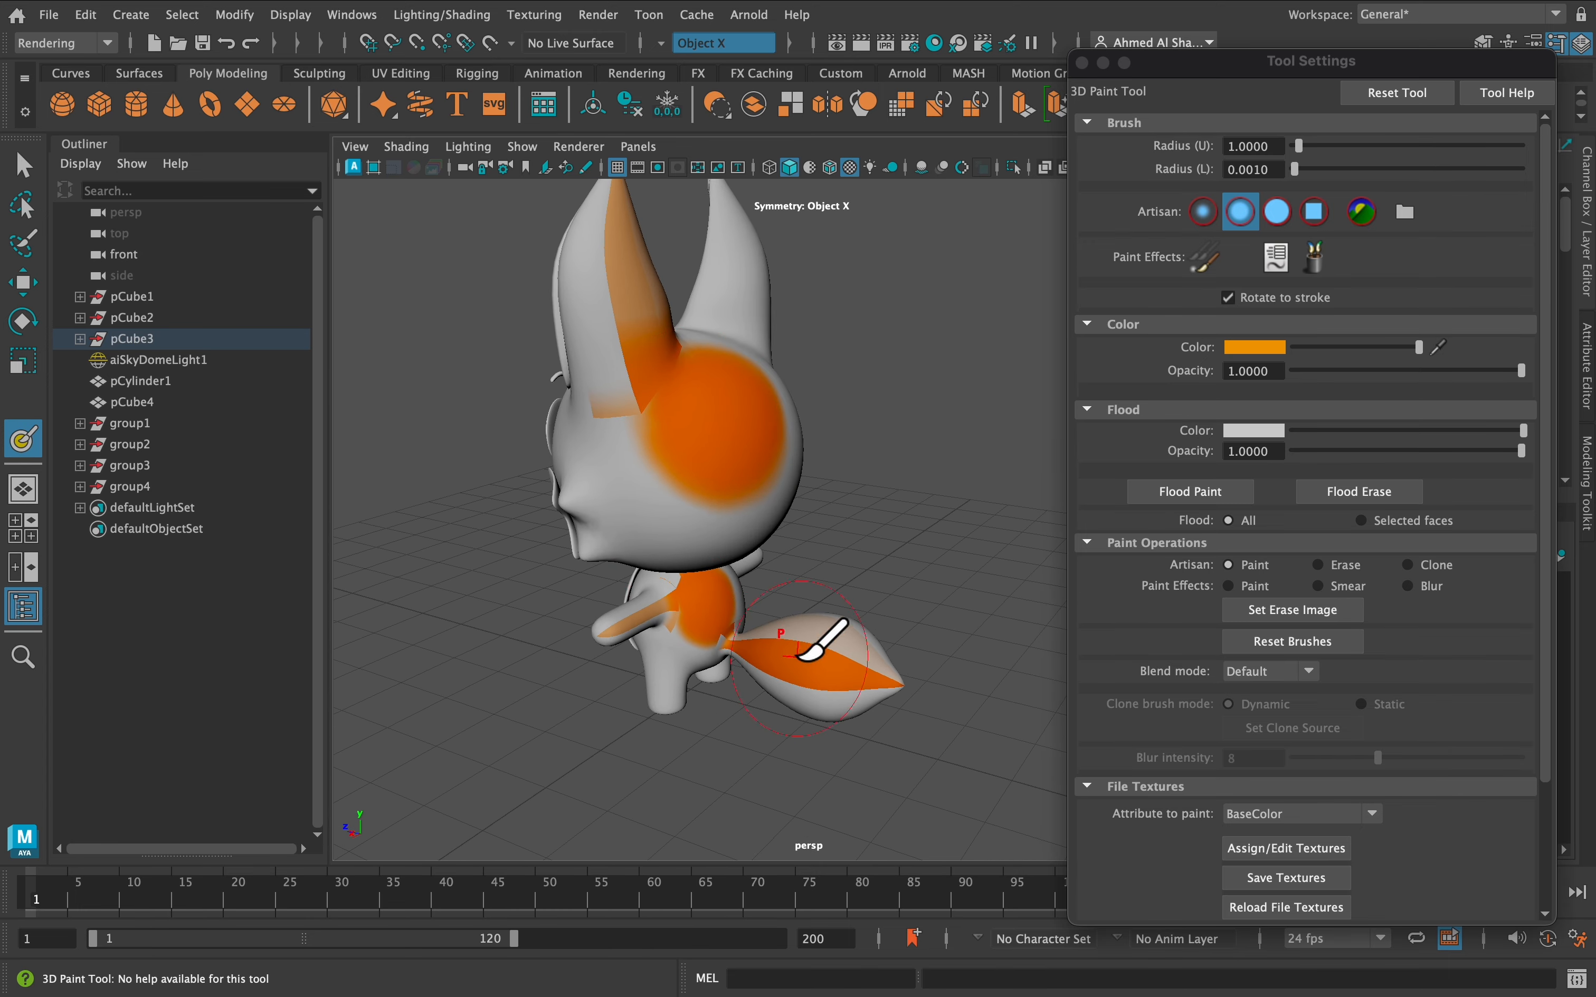
left_click_drag(760, 526, 695, 483, "alt")
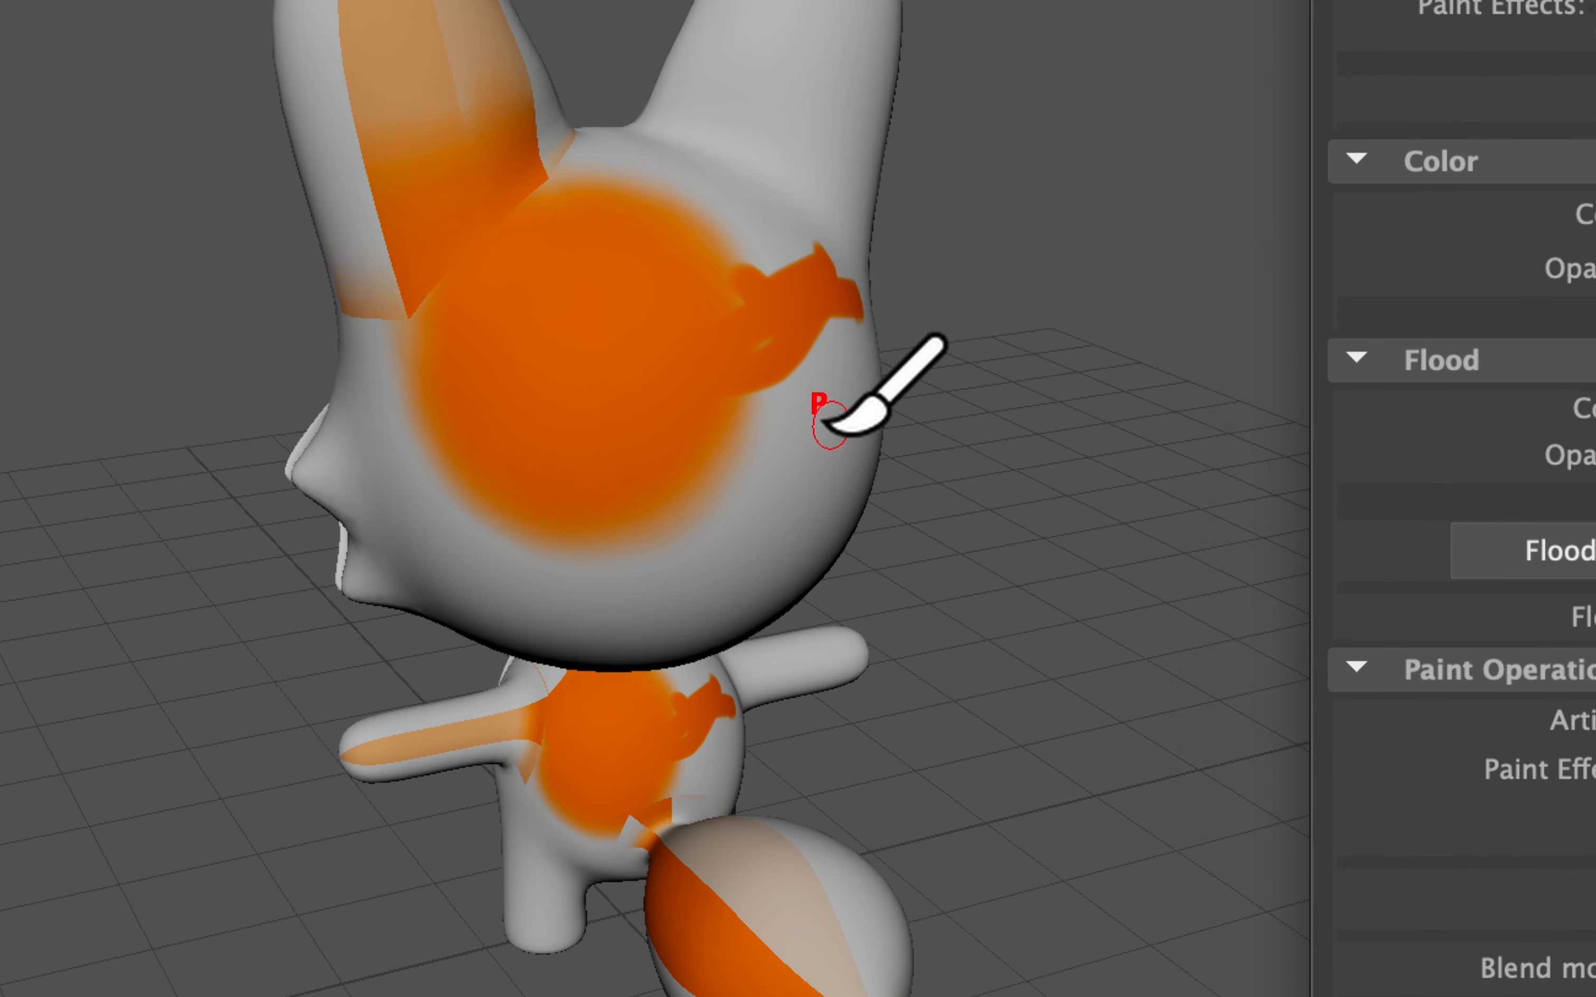
left_click_drag(854, 435, 830, 367)
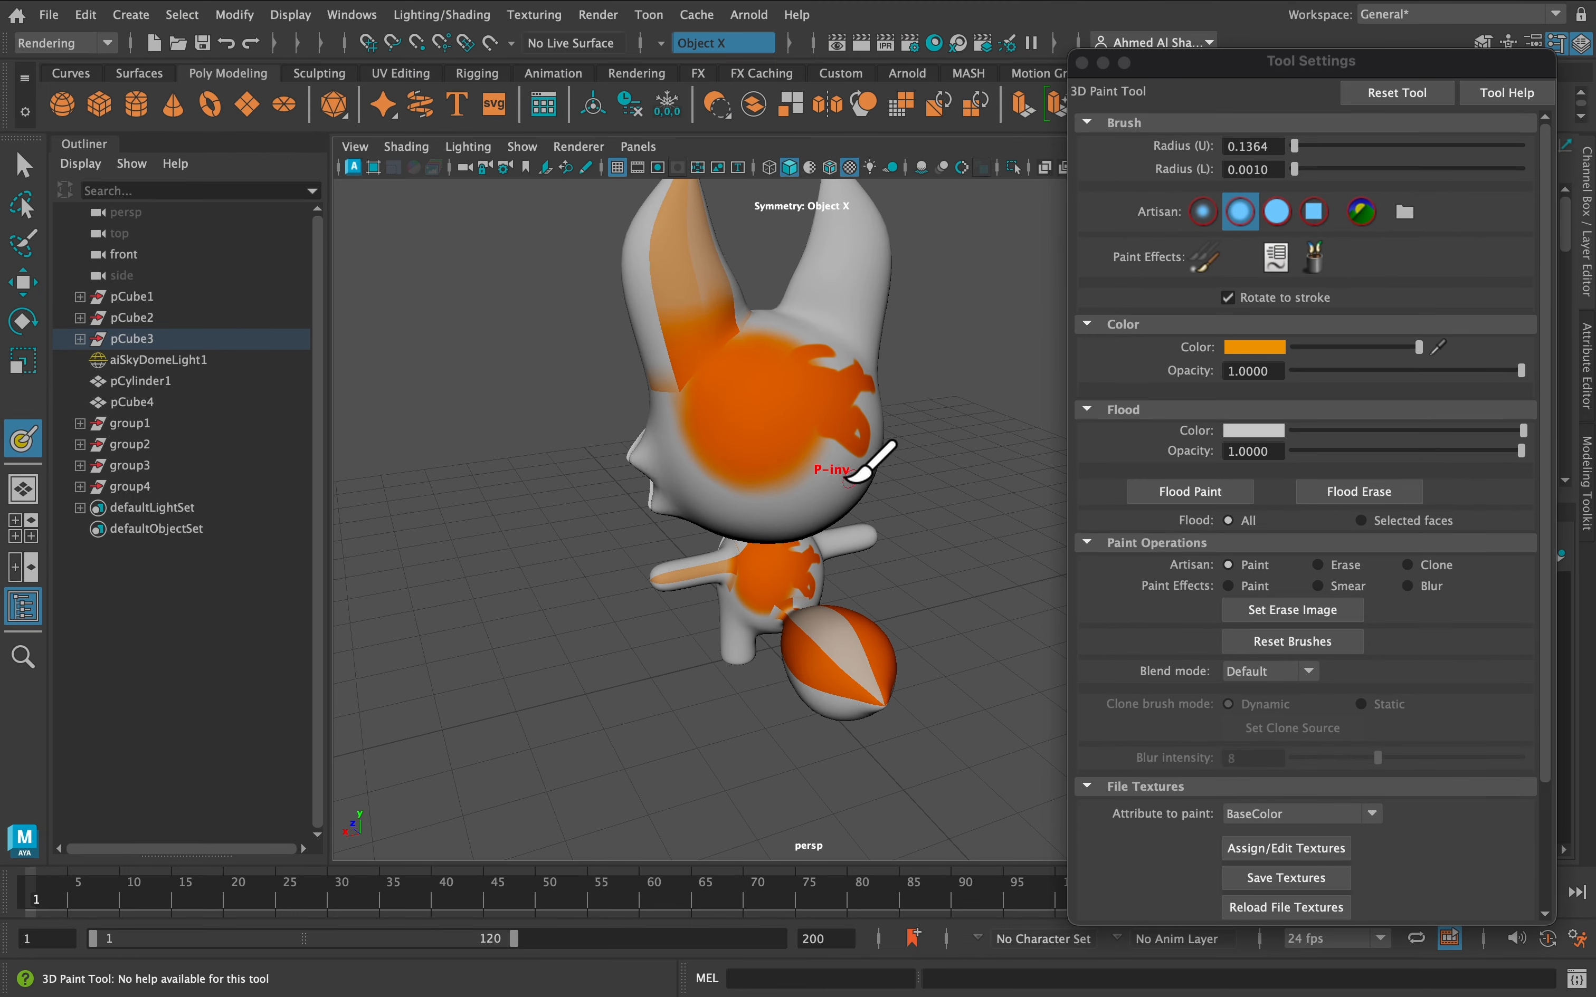
mouse_move(706, 464)
left_mouse_down("alt")
mouse_move(887, 429)
mouse_move(1093, 206)
left_mouse_up("alt")
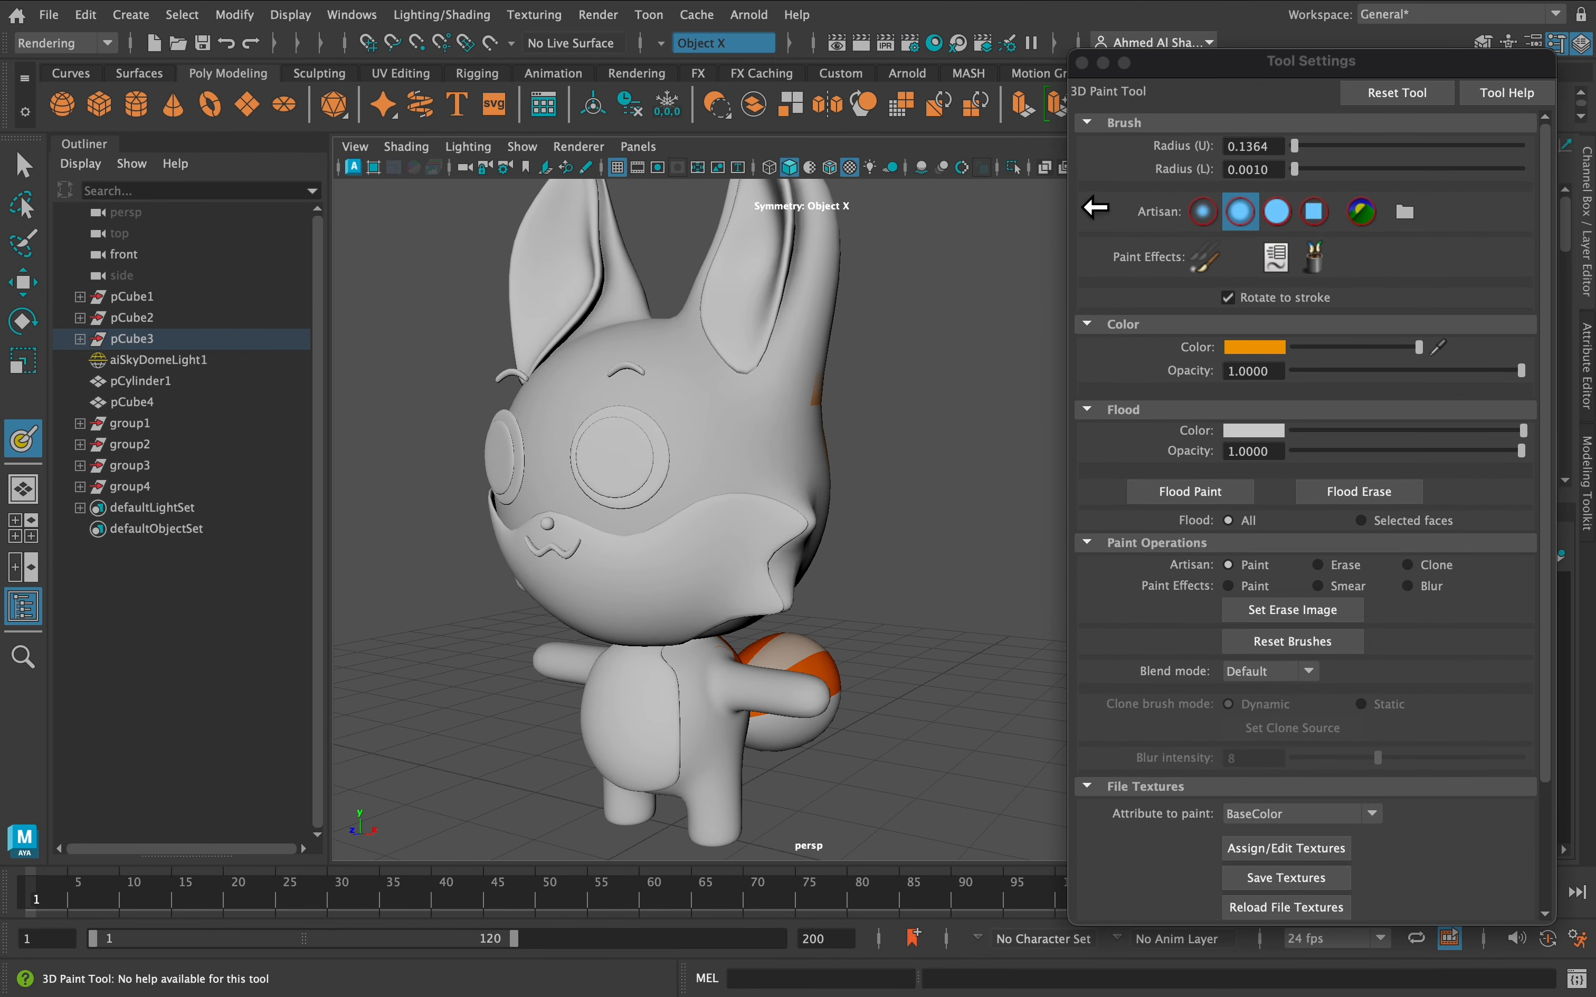
Select the whole fox object and switch to the UV Editing workspace
left_click(1082, 63)
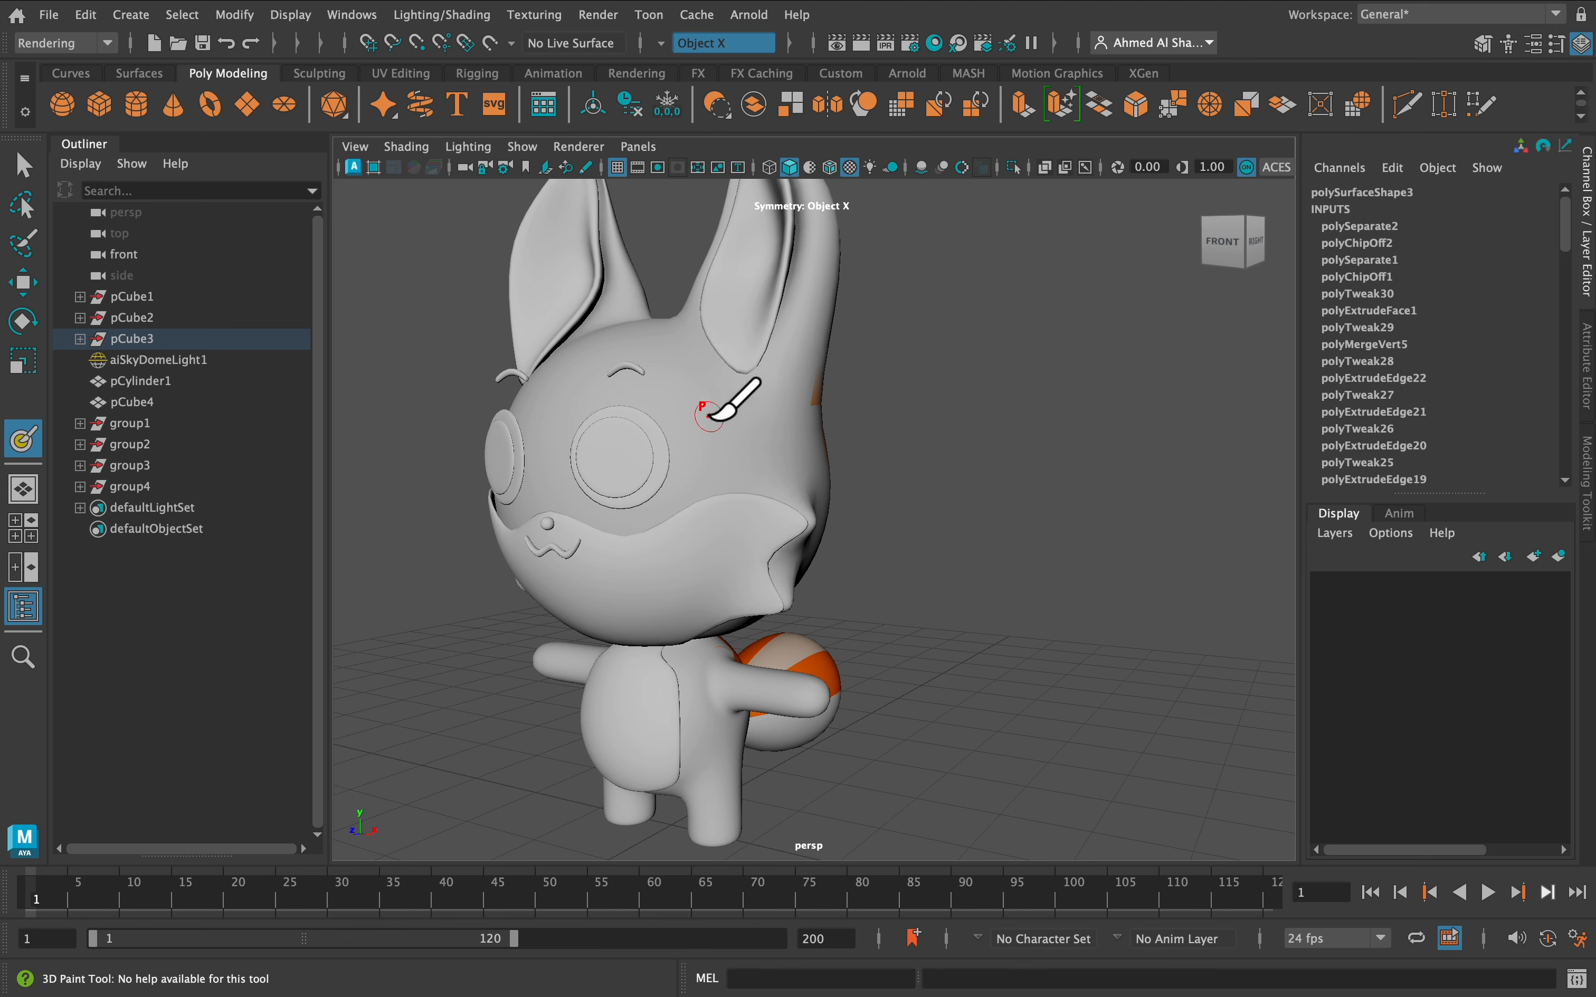
key("q")
right_click_drag(694, 444, 764, 402)
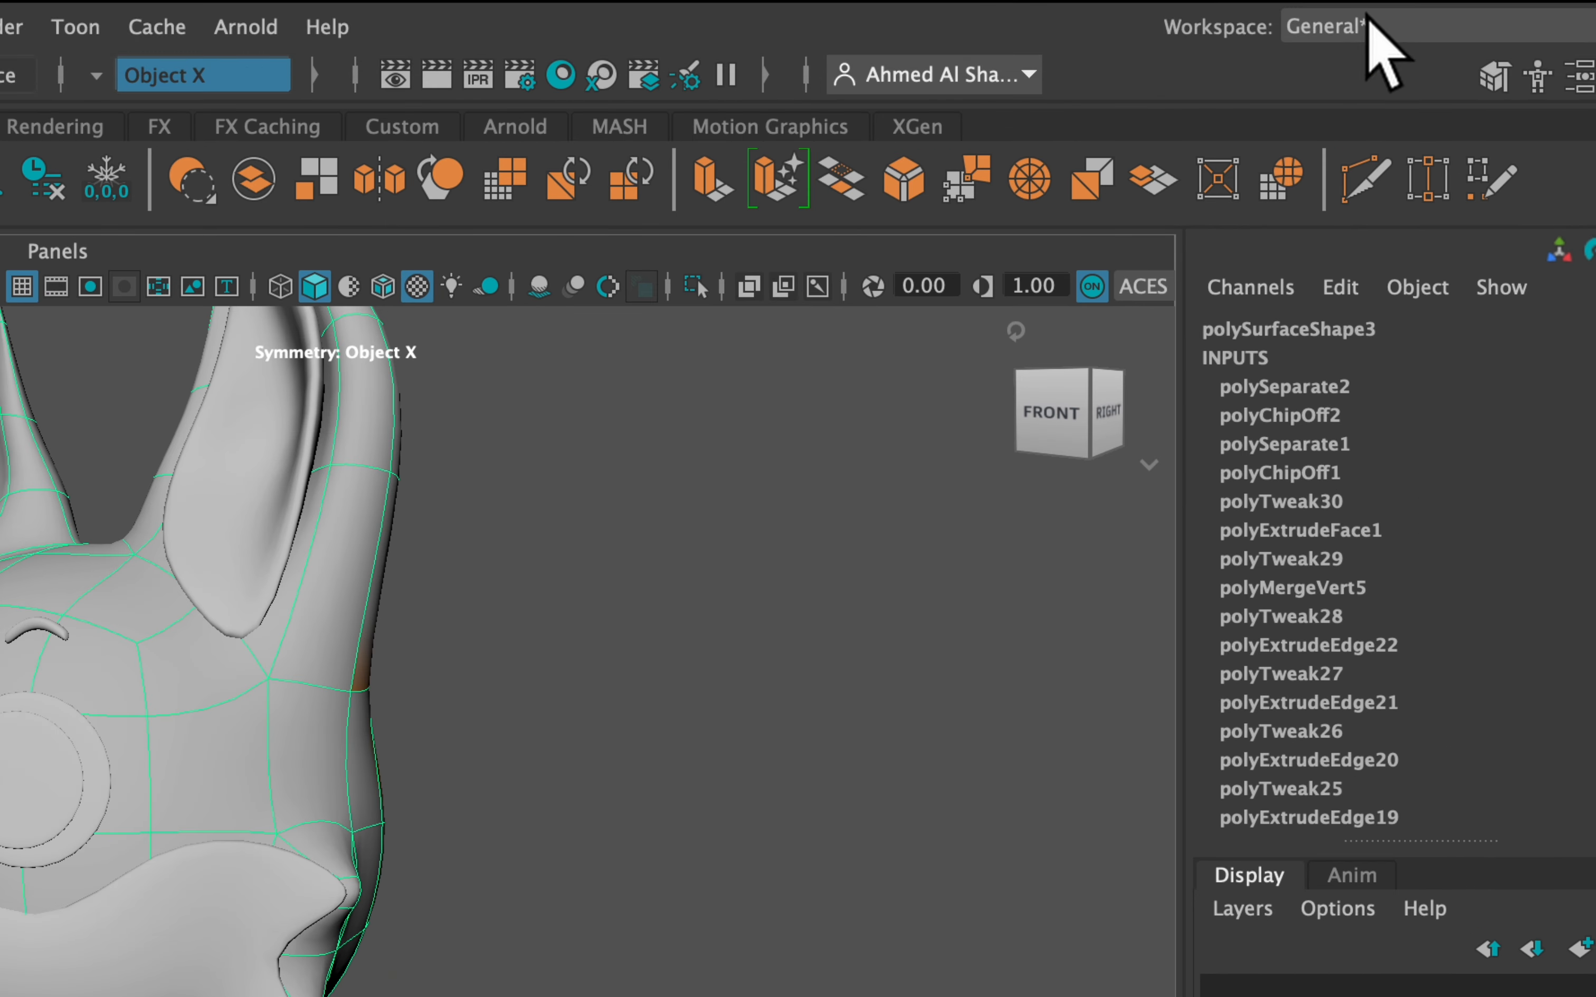
left_click(1411, 15)
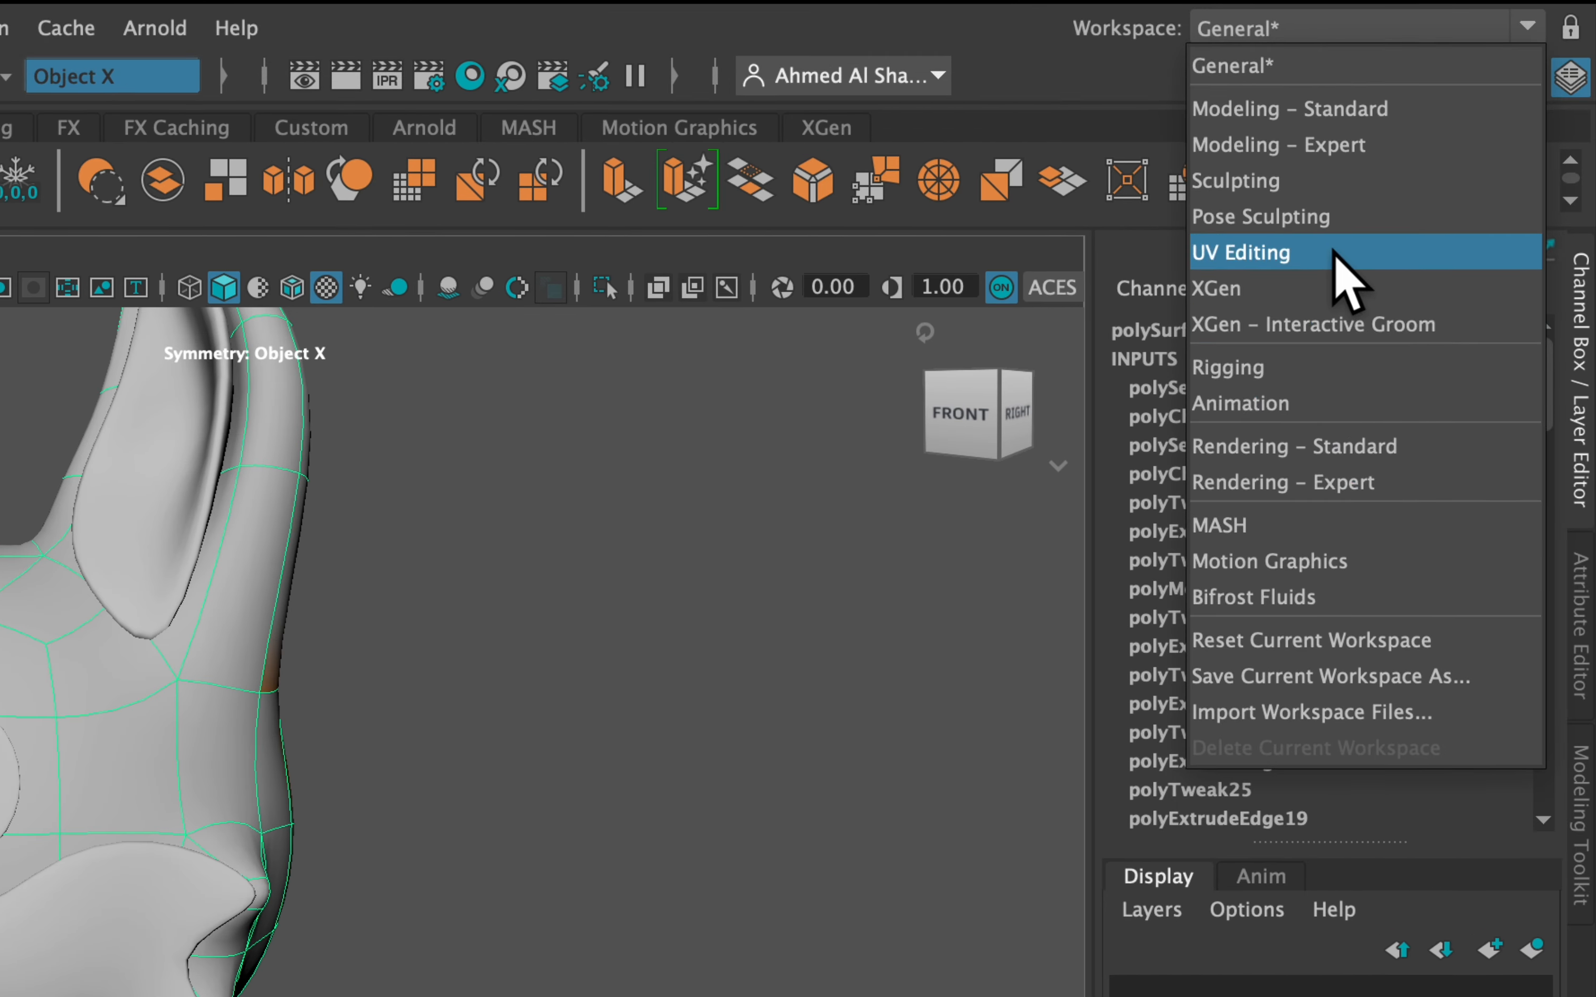
left_click(1339, 259)
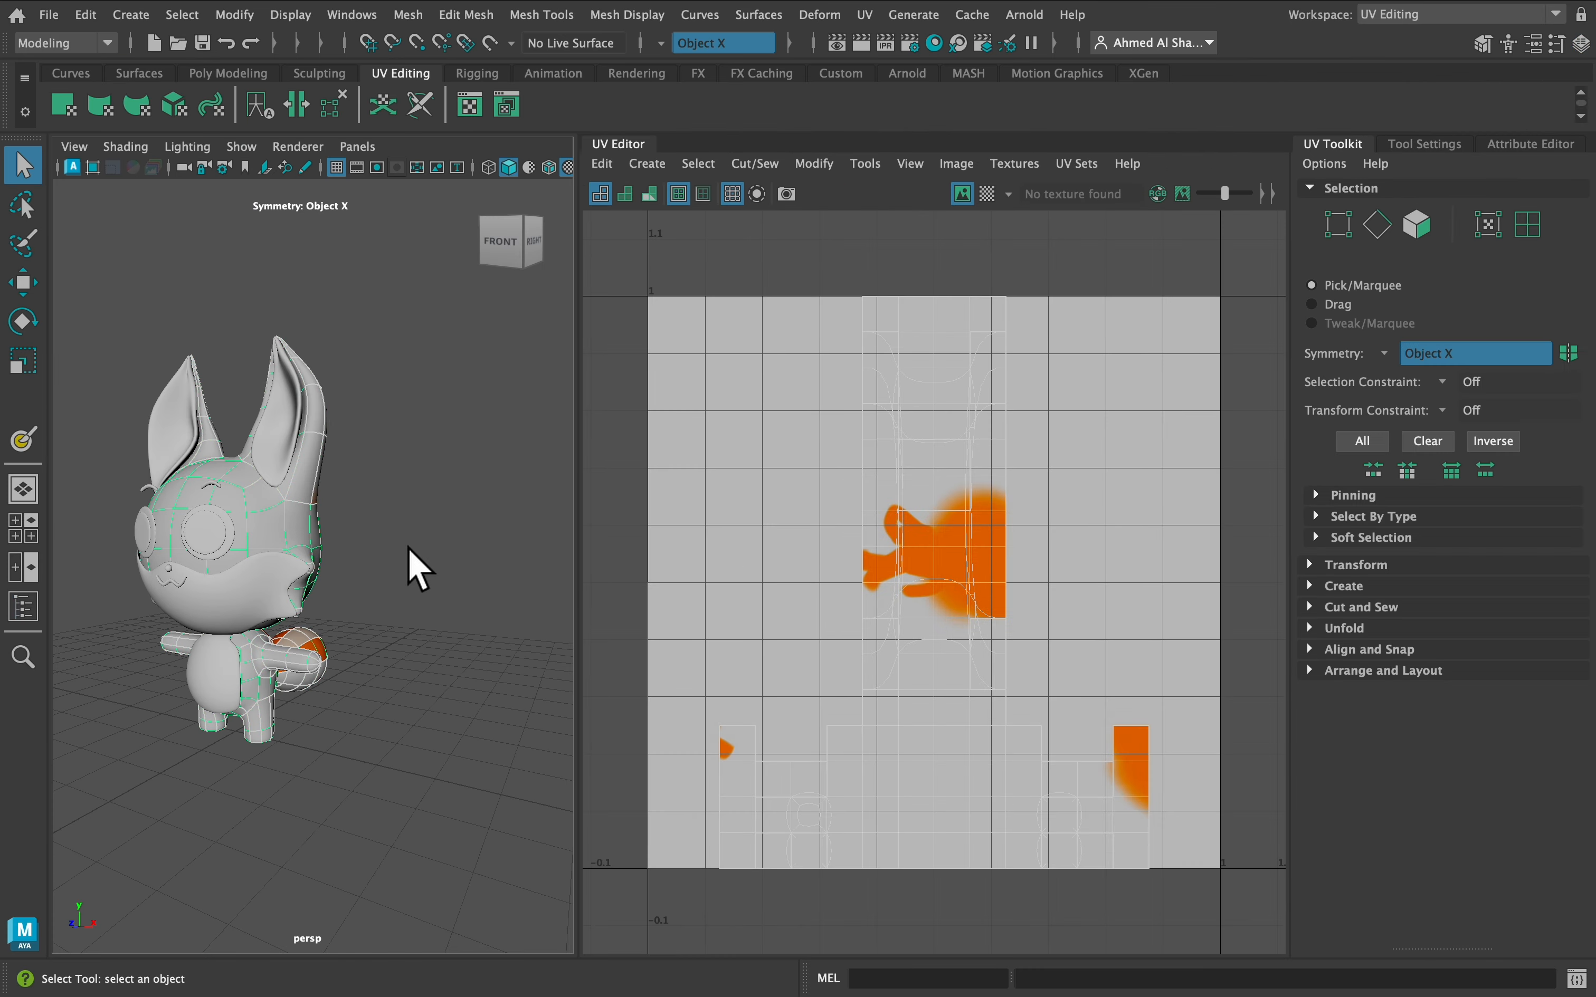
Apply a Camera-Based UV projection from the front view
left_click_drag(409, 567, 306, 435, "alt")
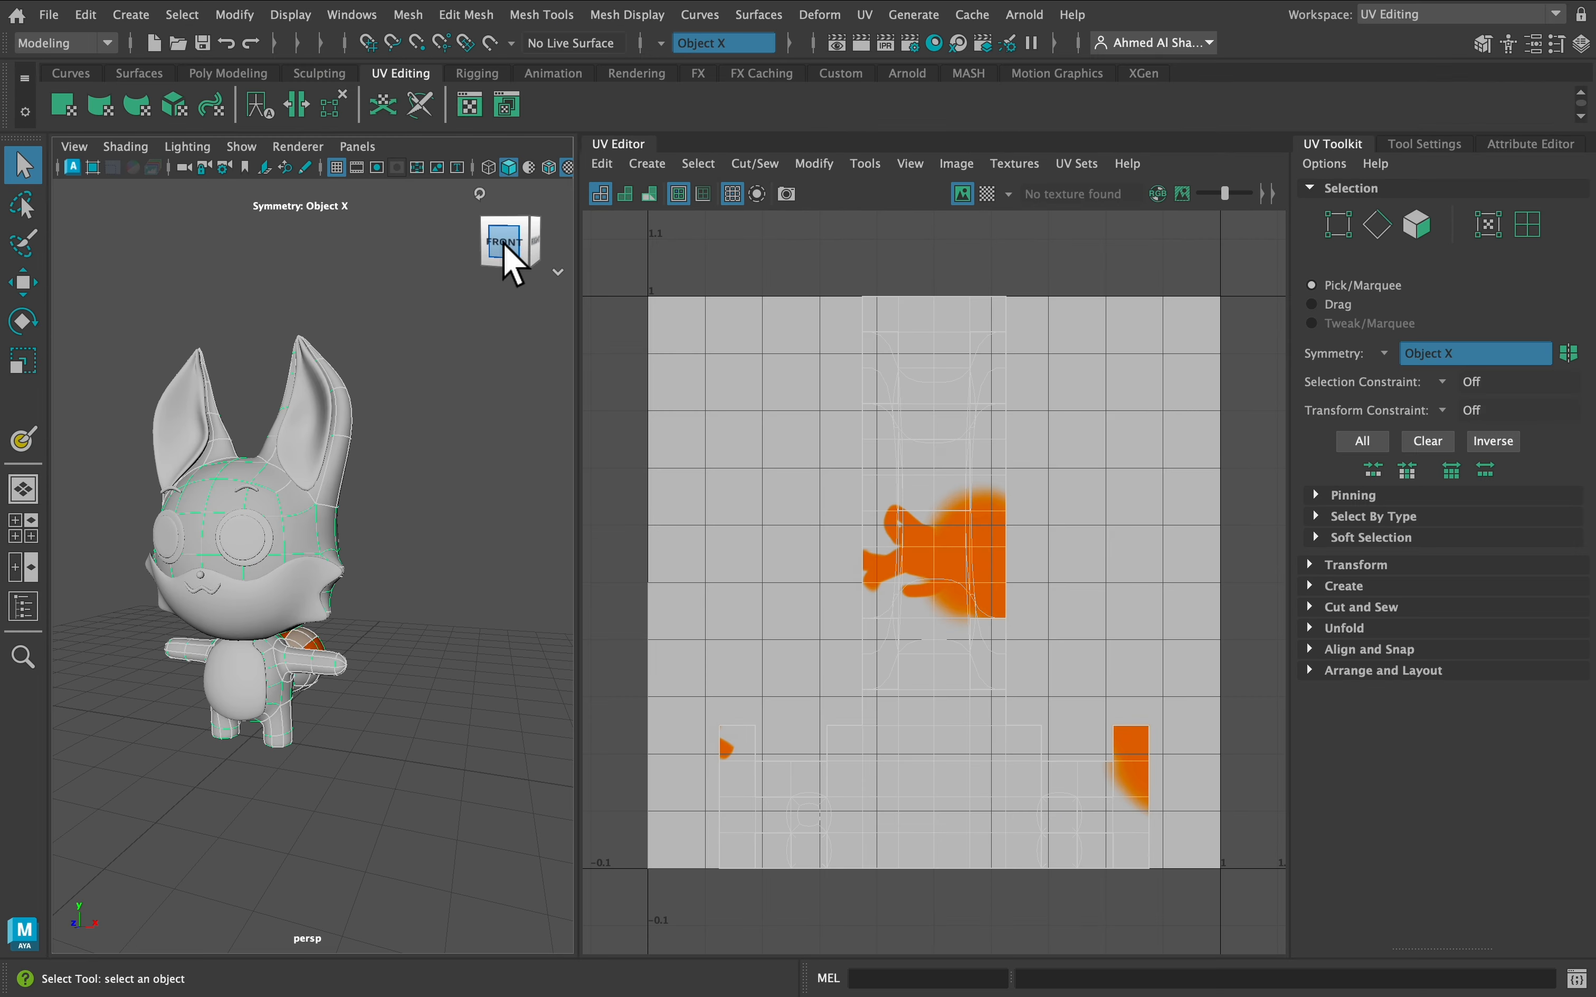
left_click(505, 245)
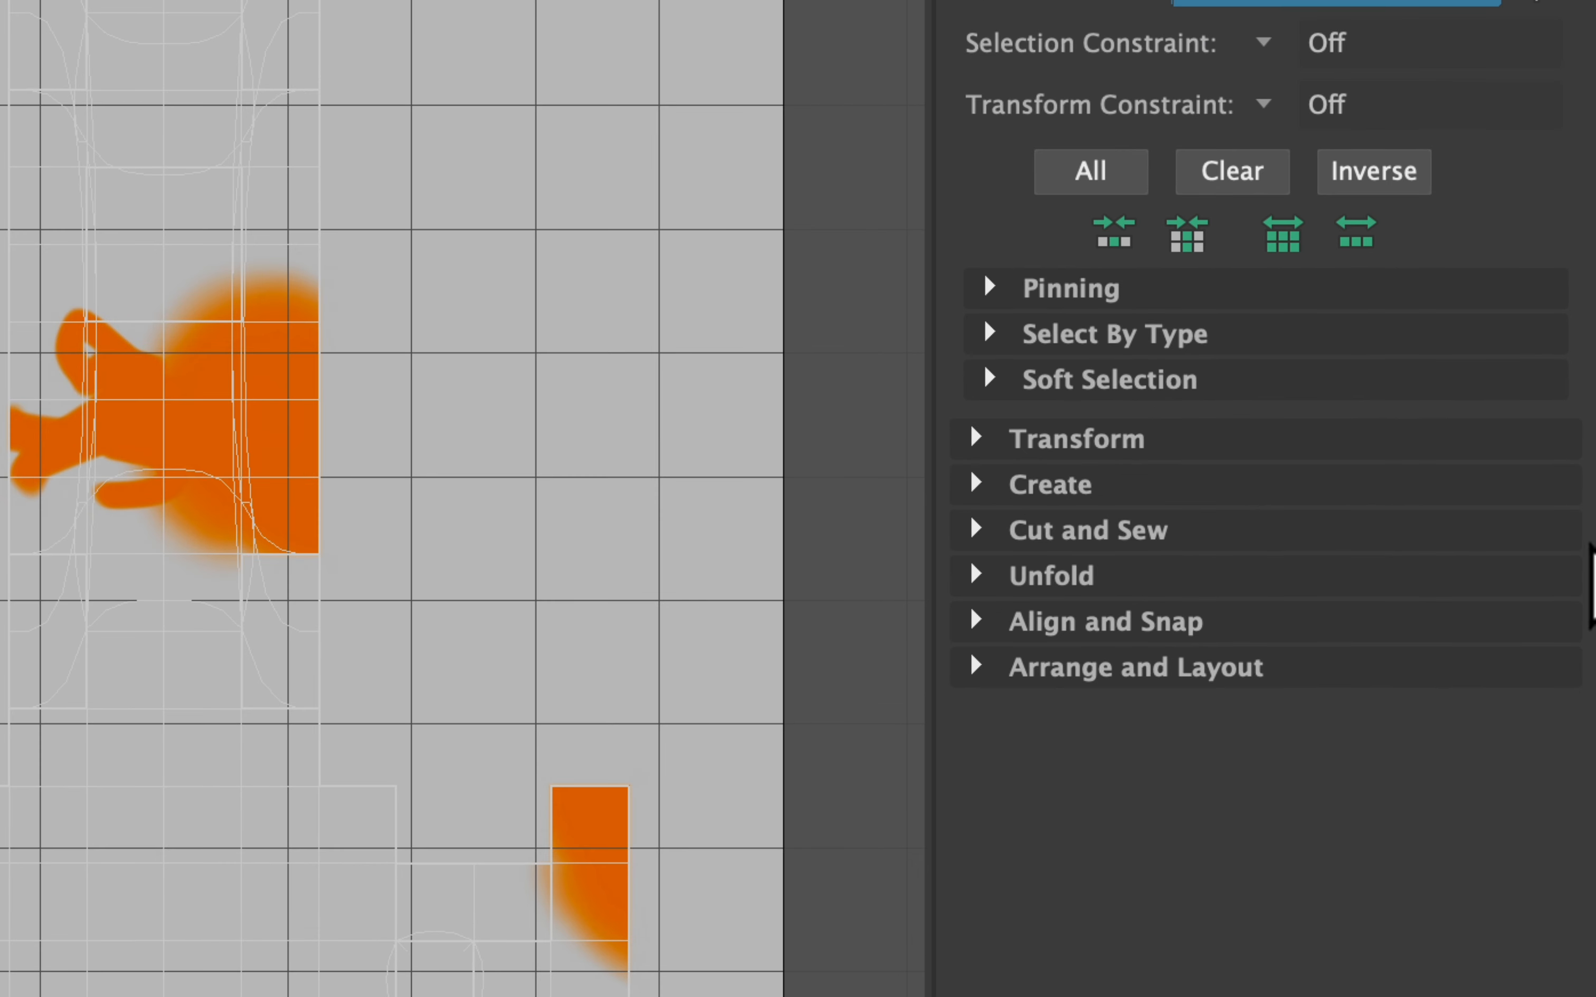
left_click(1073, 494)
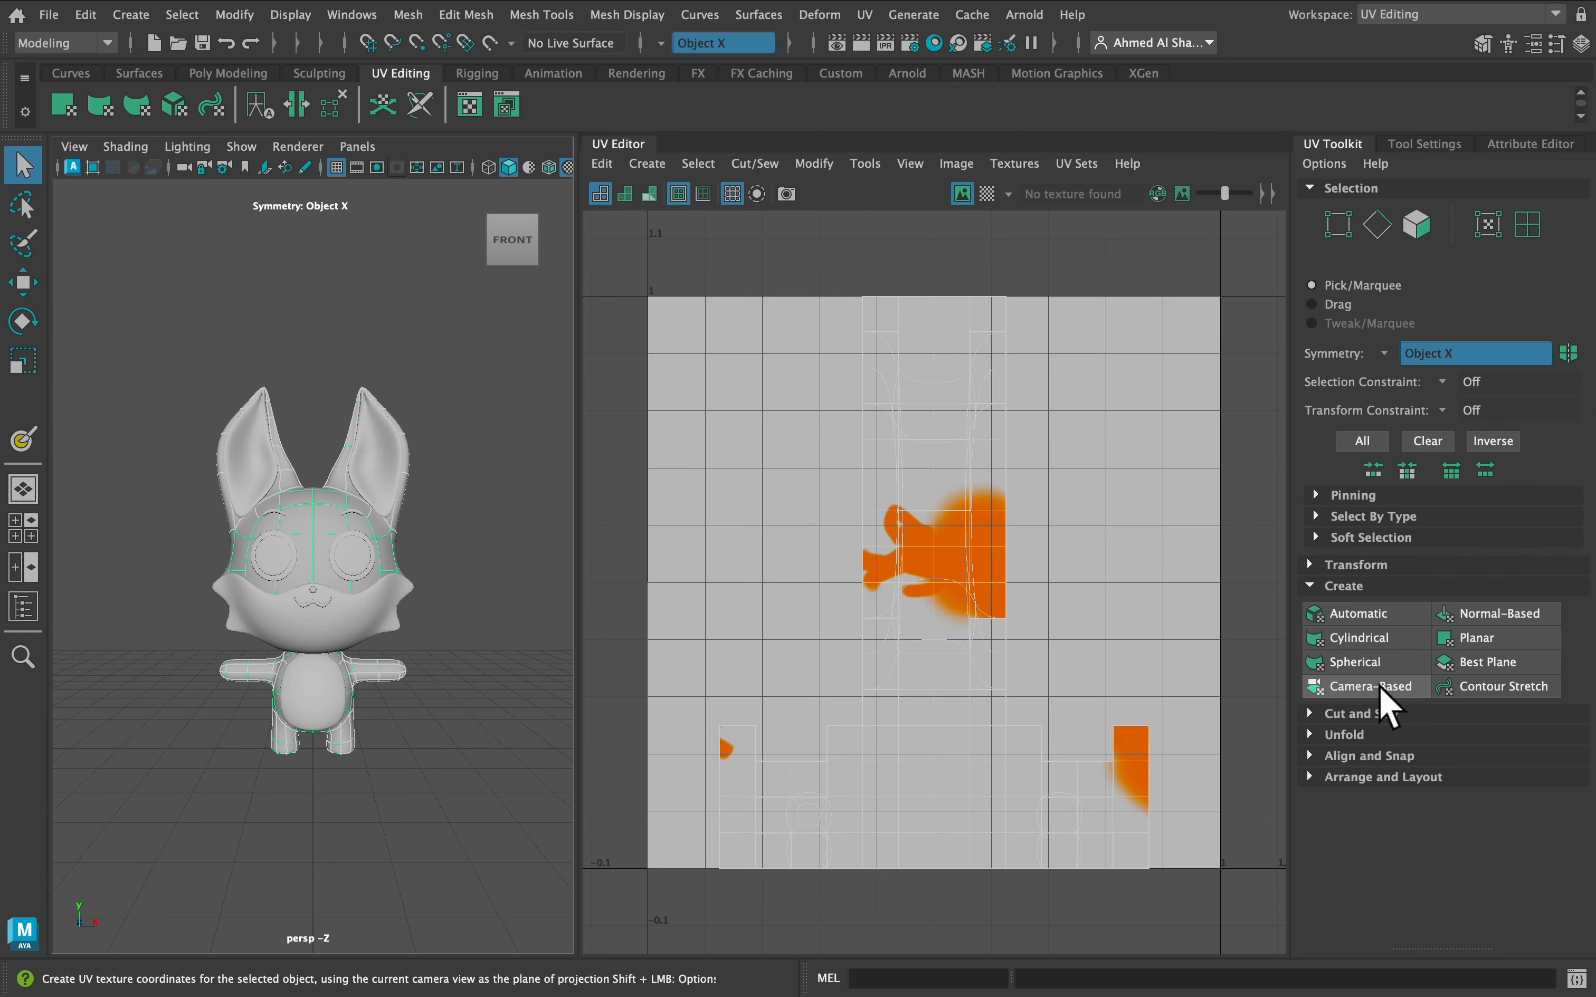
left_click(1380, 689)
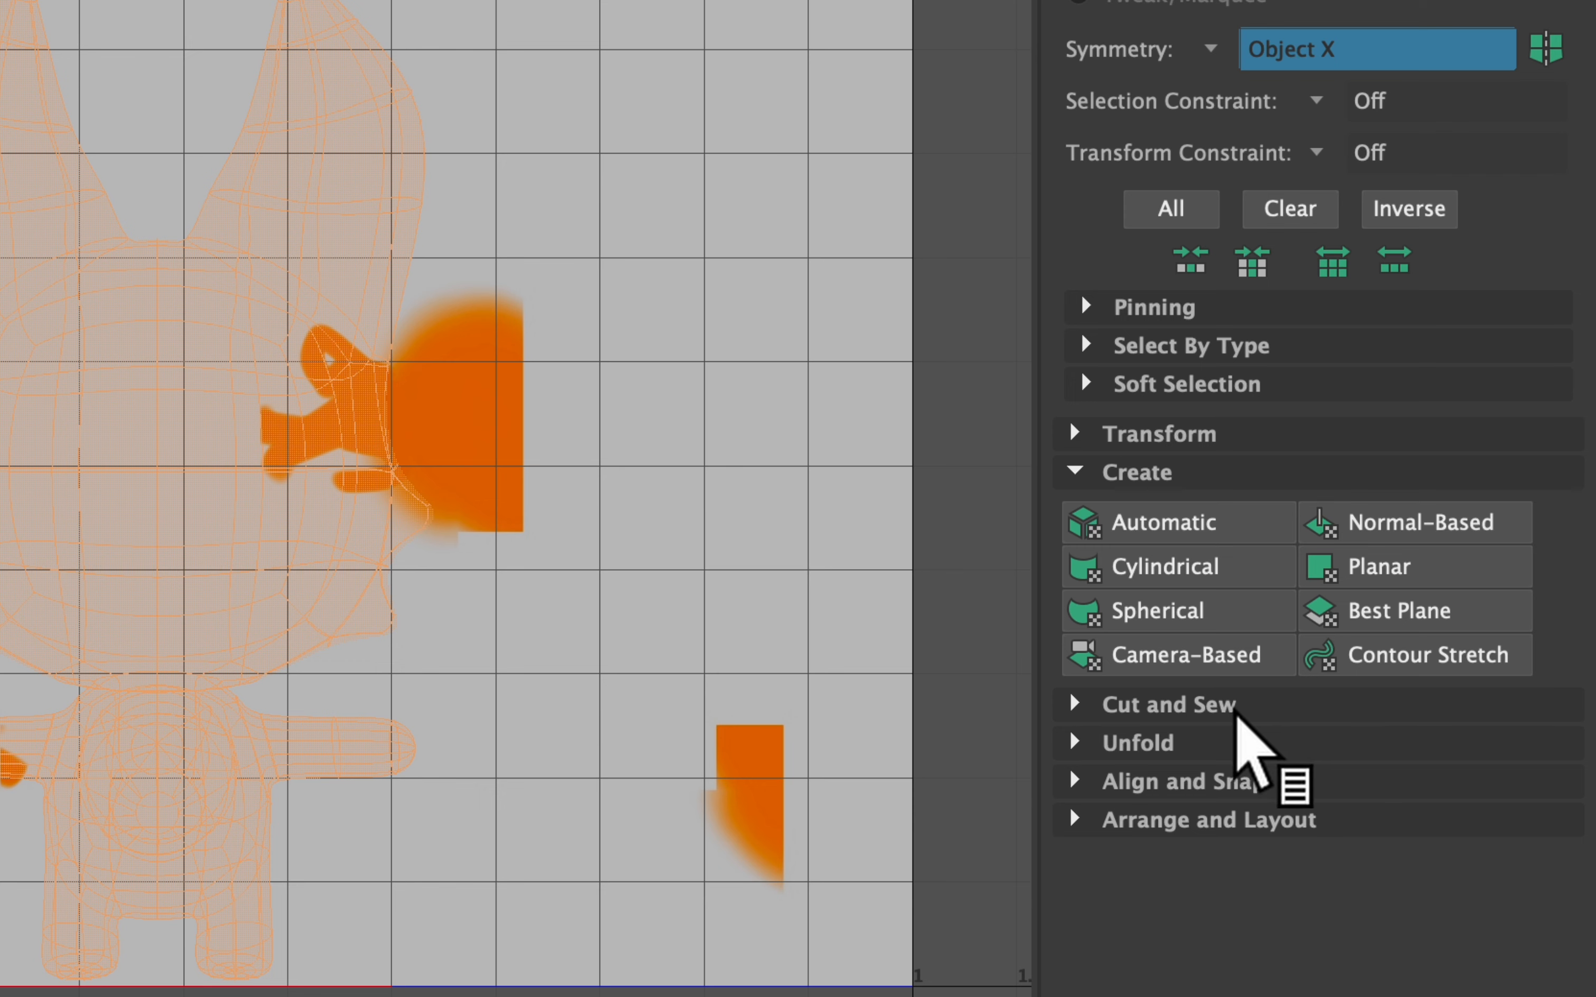
Cut the fox's UVs with Auto-Seams and select the resulting UV shell
left_click(1226, 704)
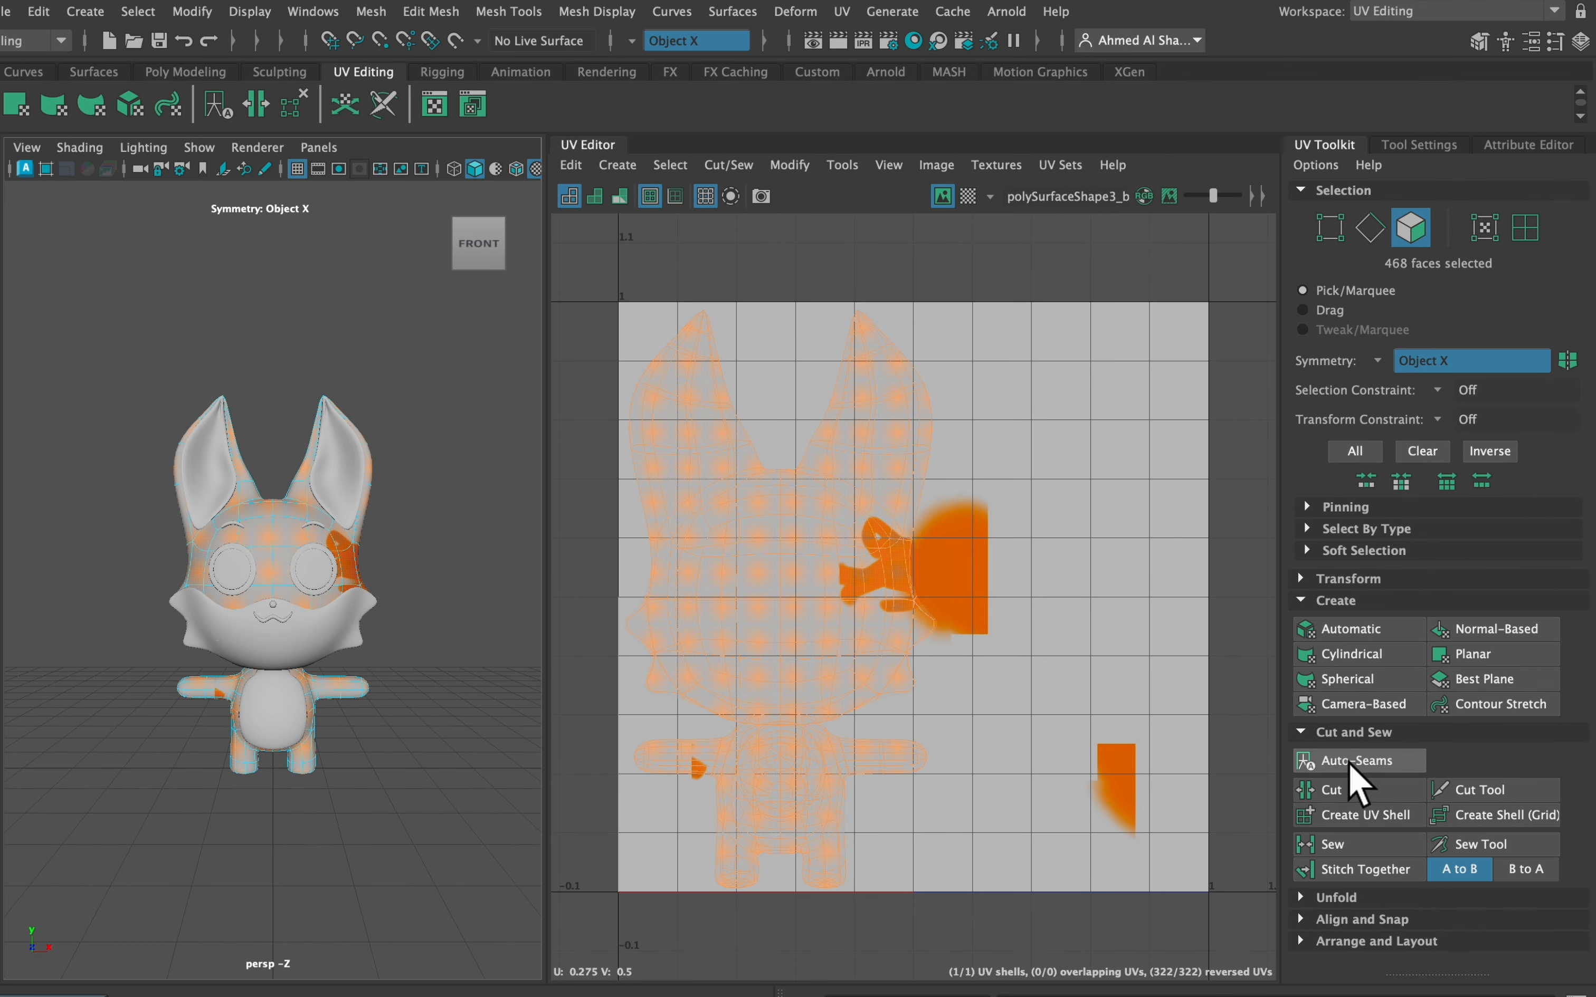
left_click(1356, 764)
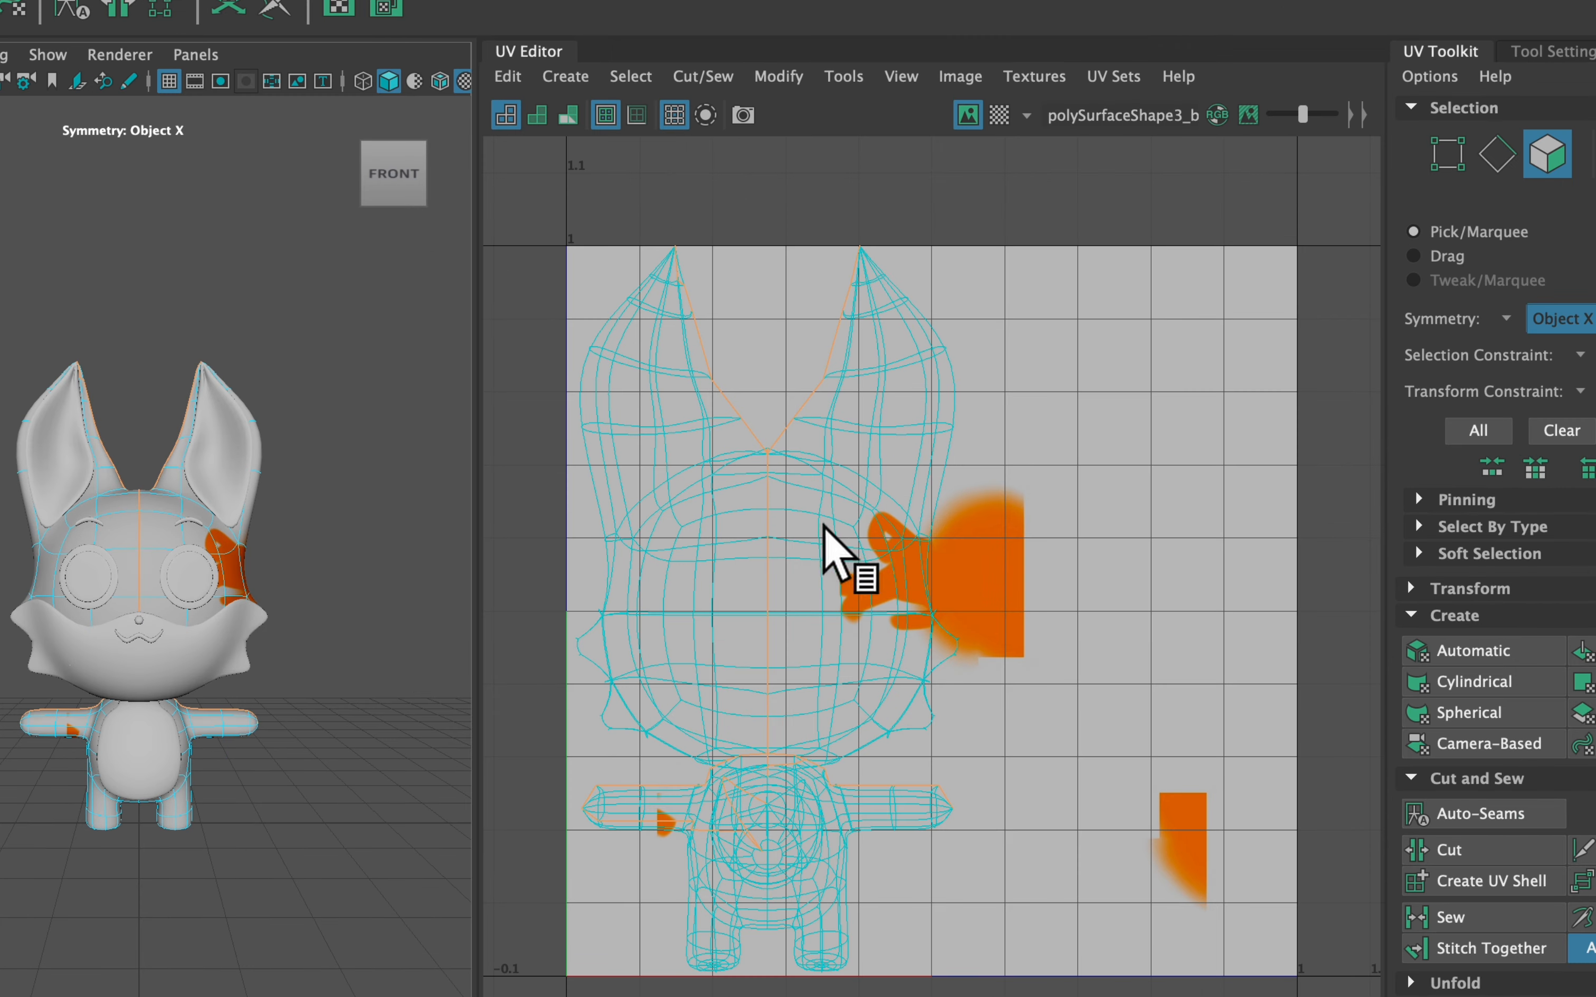
right_click(820, 522)
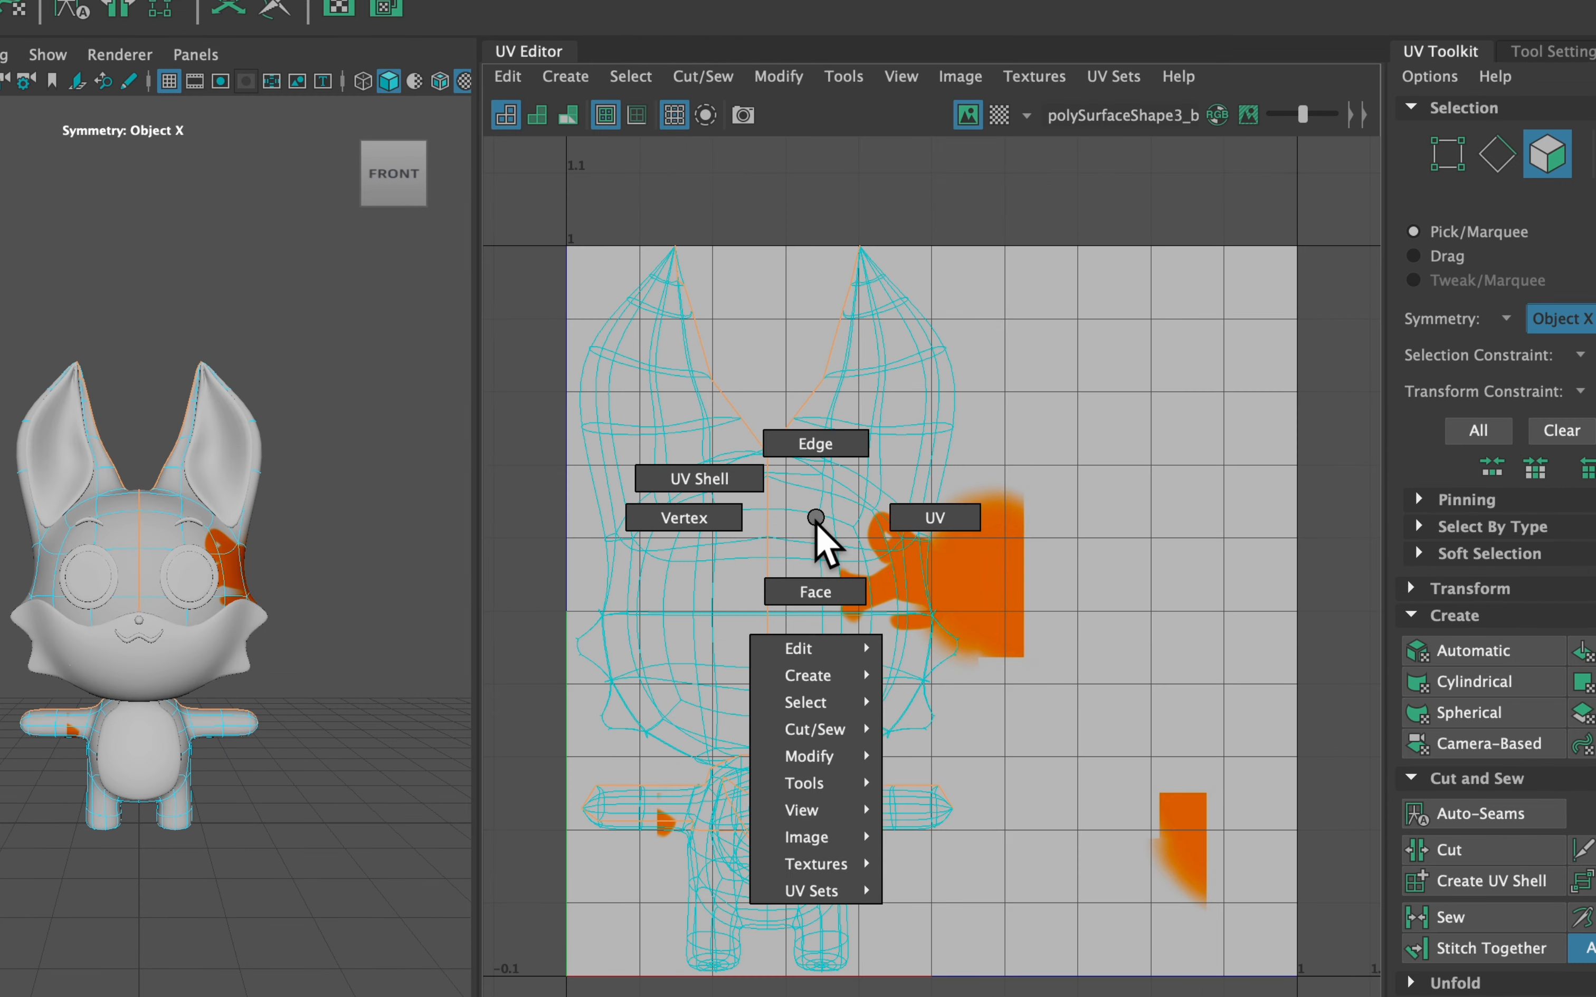
left_click(739, 485)
scroll(747, 498, "down", 3)
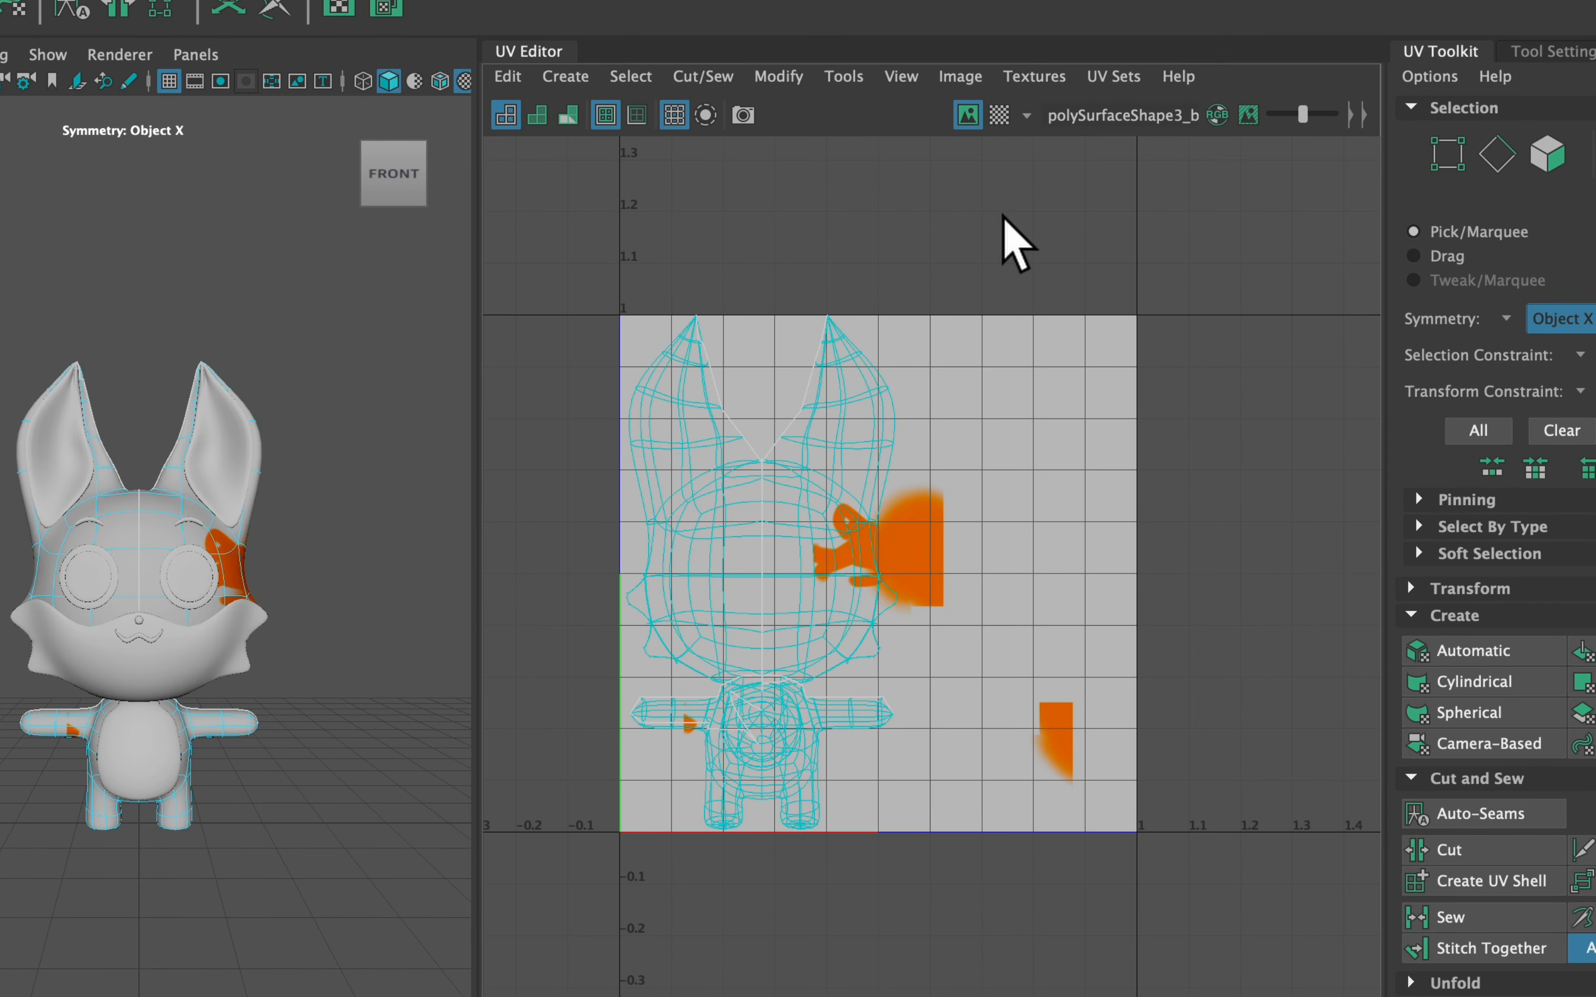
left_click_drag(524, 884, 560, 779)
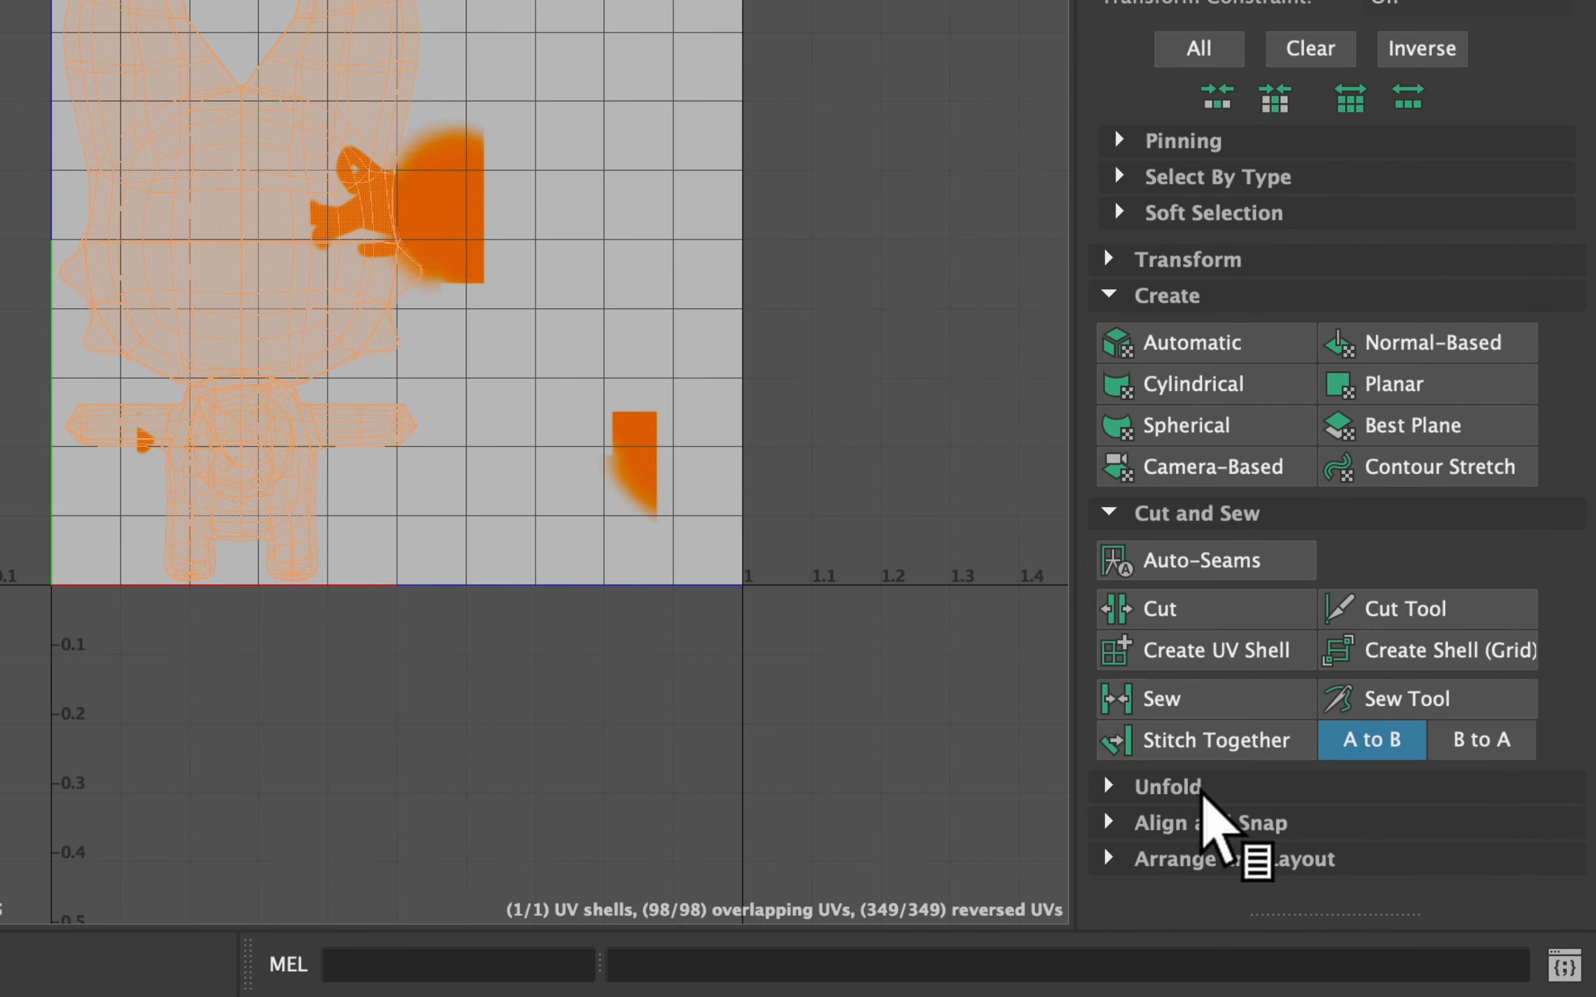
Unfold the UV shell and Layout it into the 0–1 UV space
left_click(1202, 792)
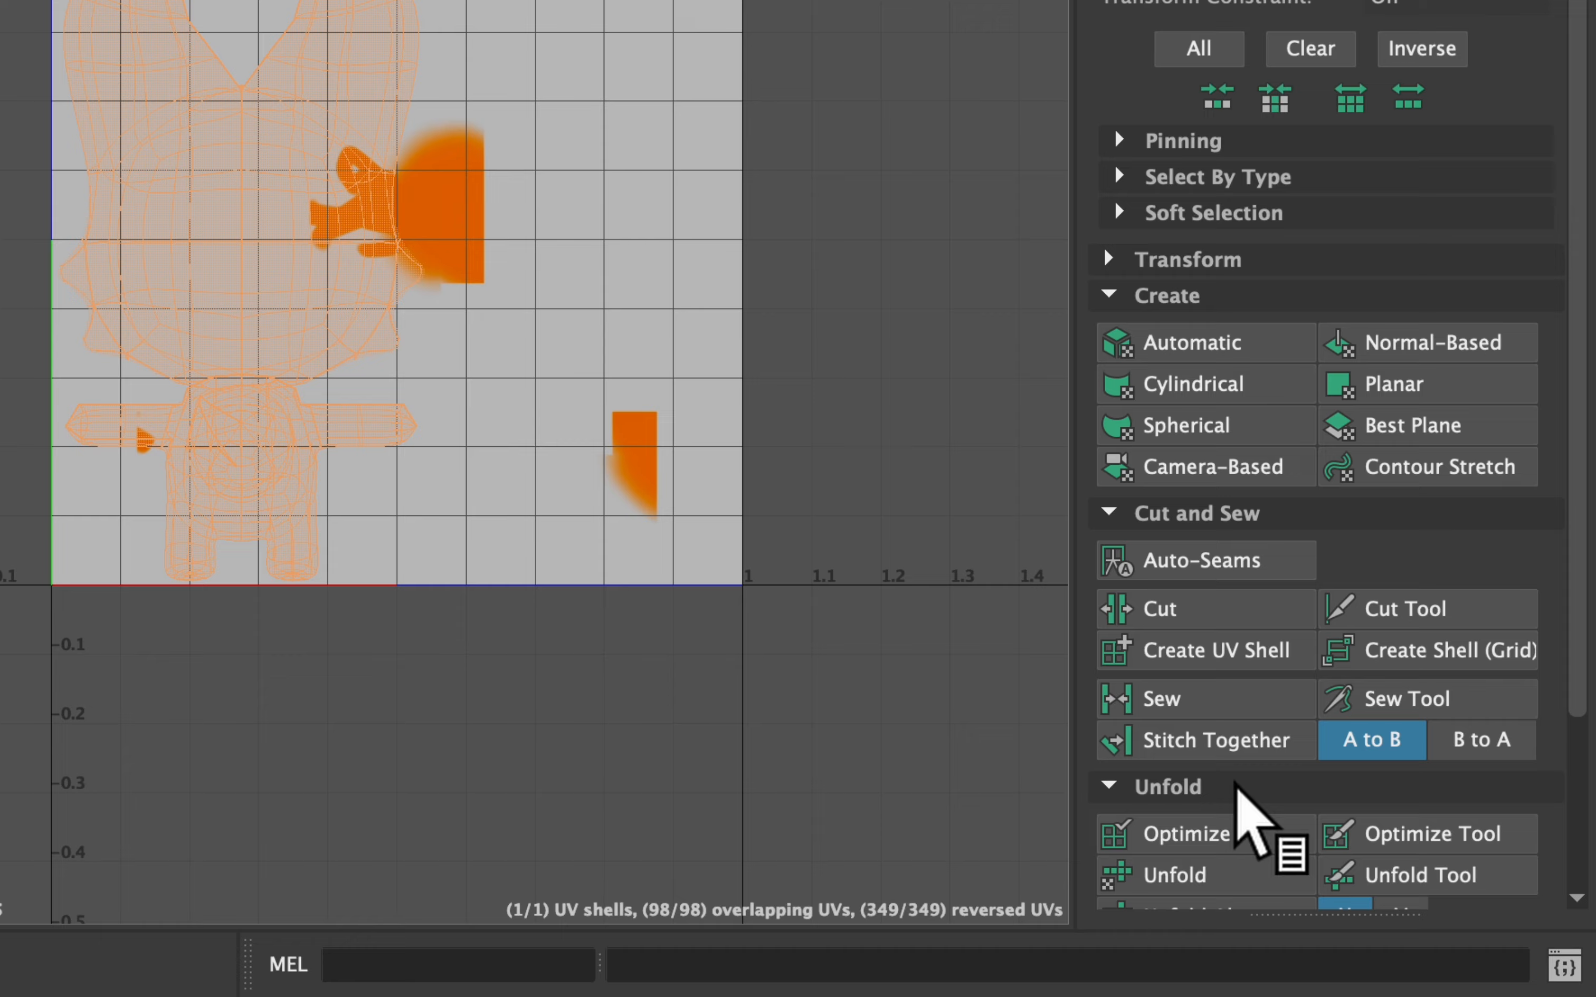
scroll(1252, 759, "down", 5)
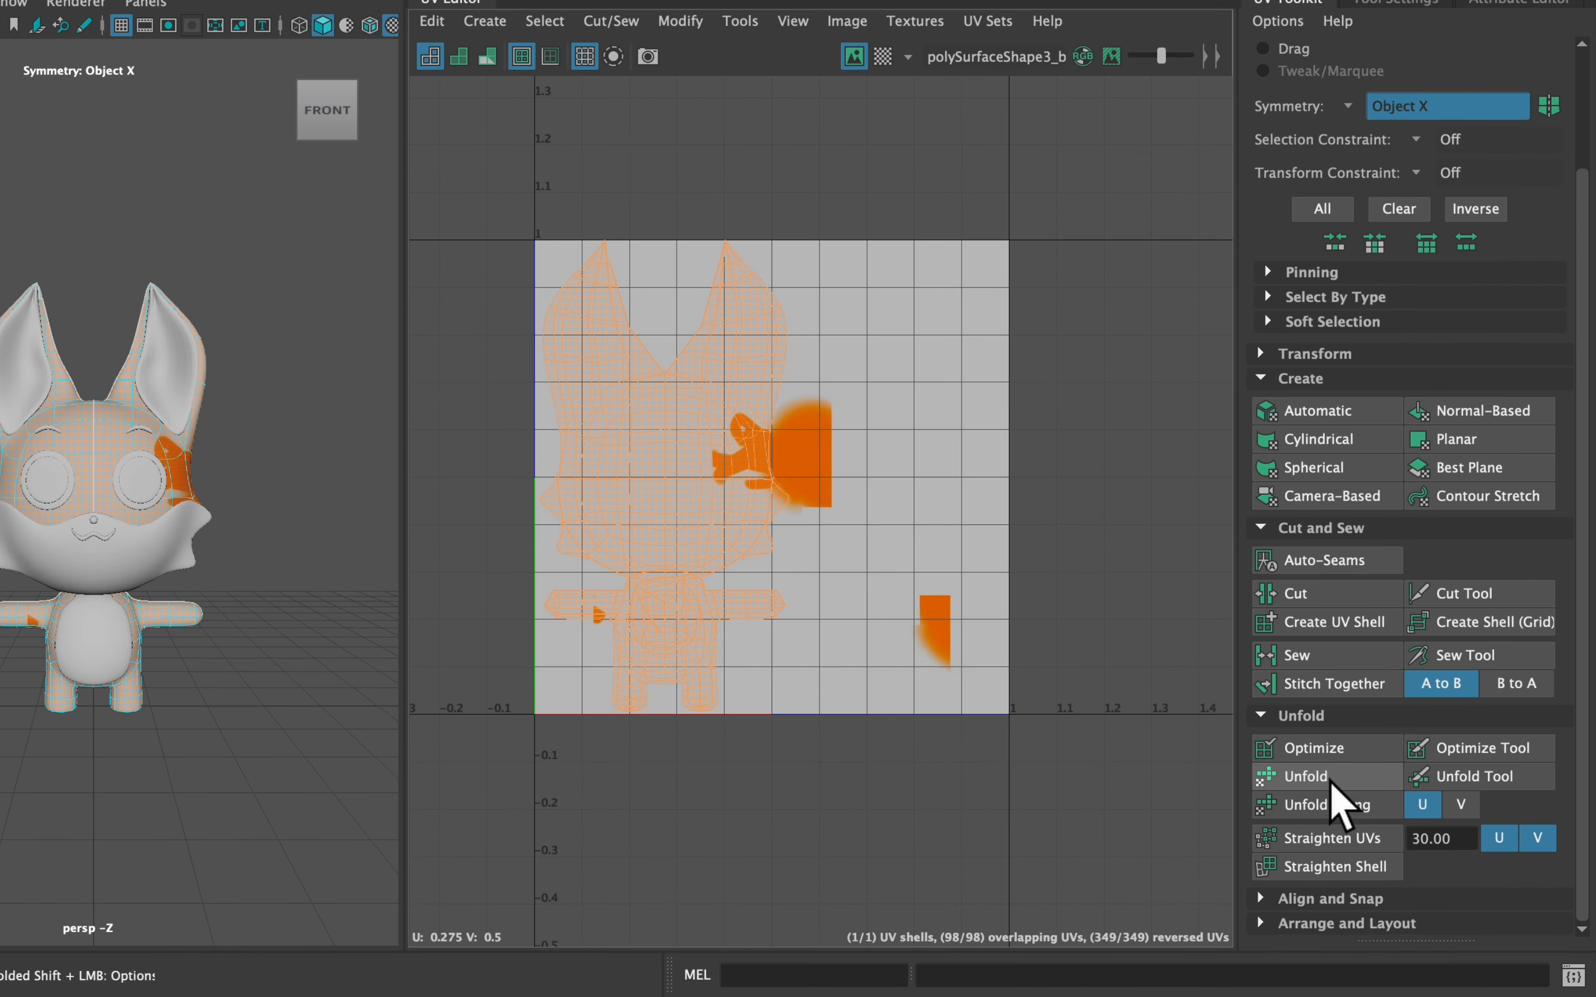
left_click(1336, 802)
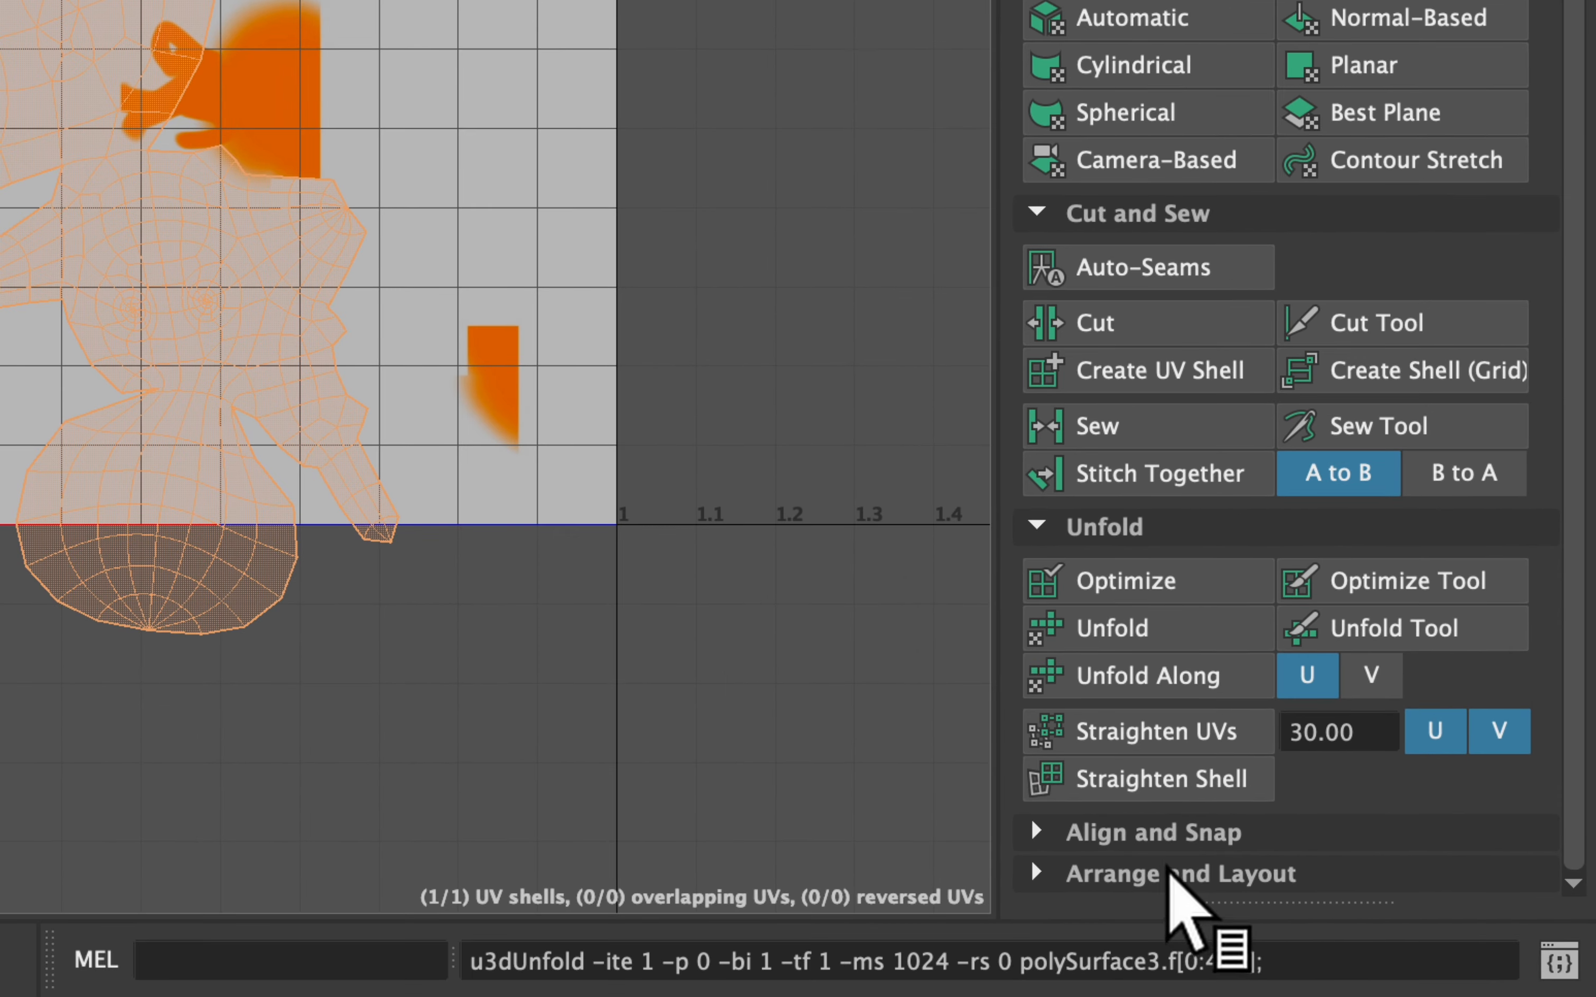
left_click(1167, 871)
scroll(1253, 854, "down", 5)
scroll(1121, 614, "down", 1)
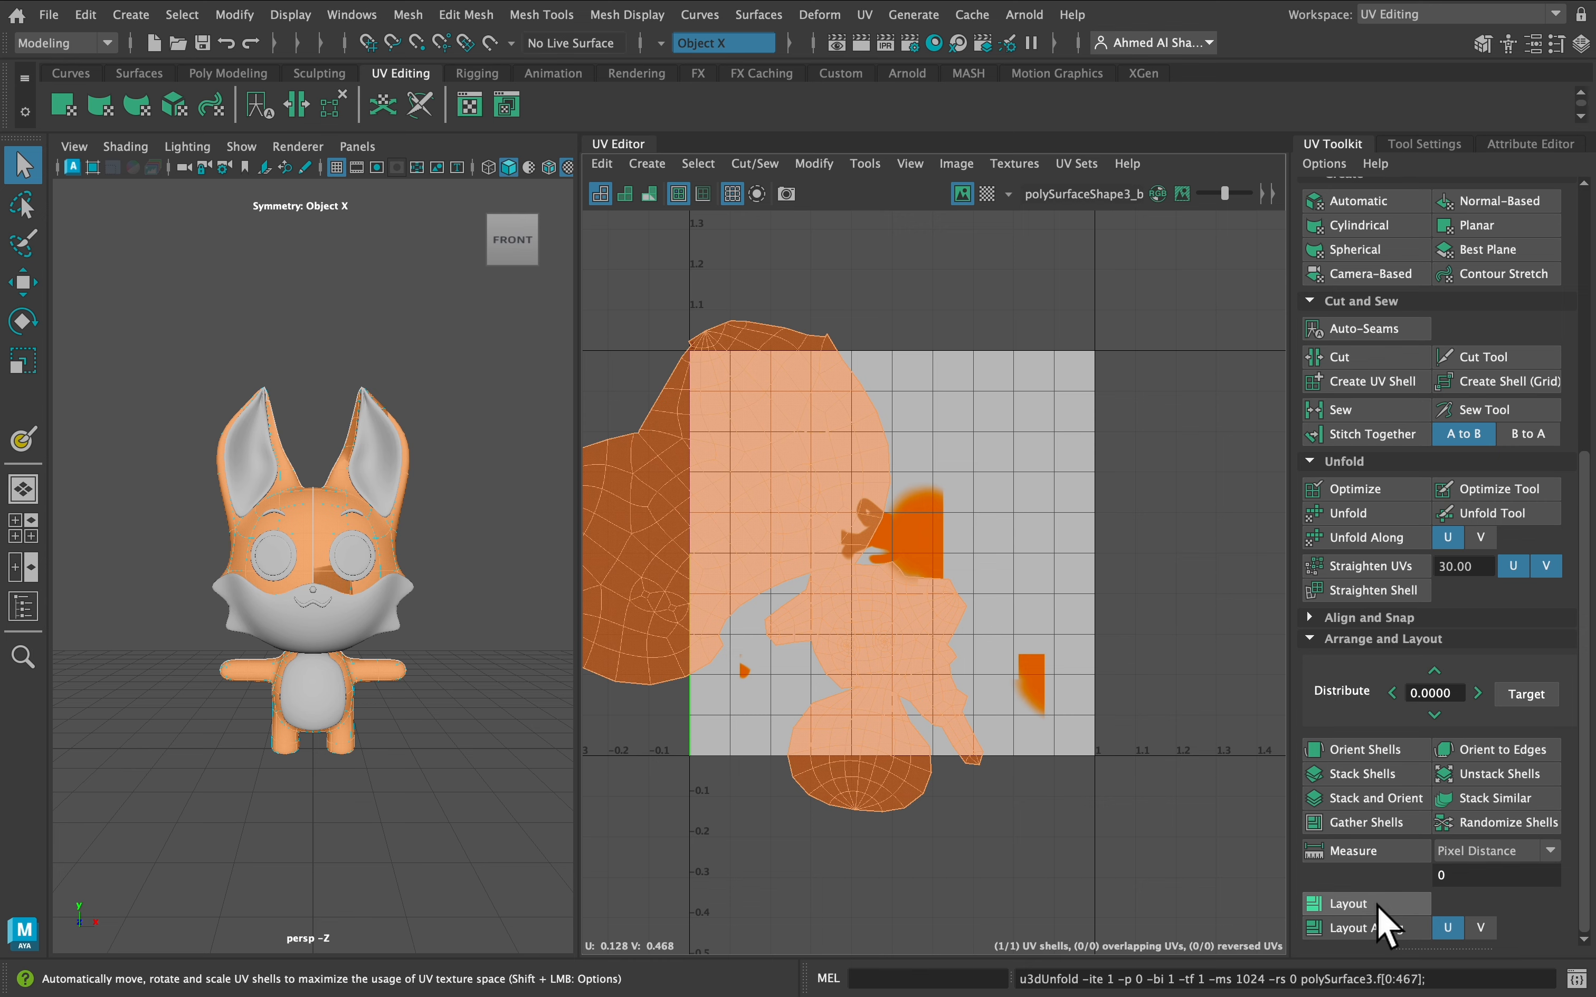
left_click(1376, 906)
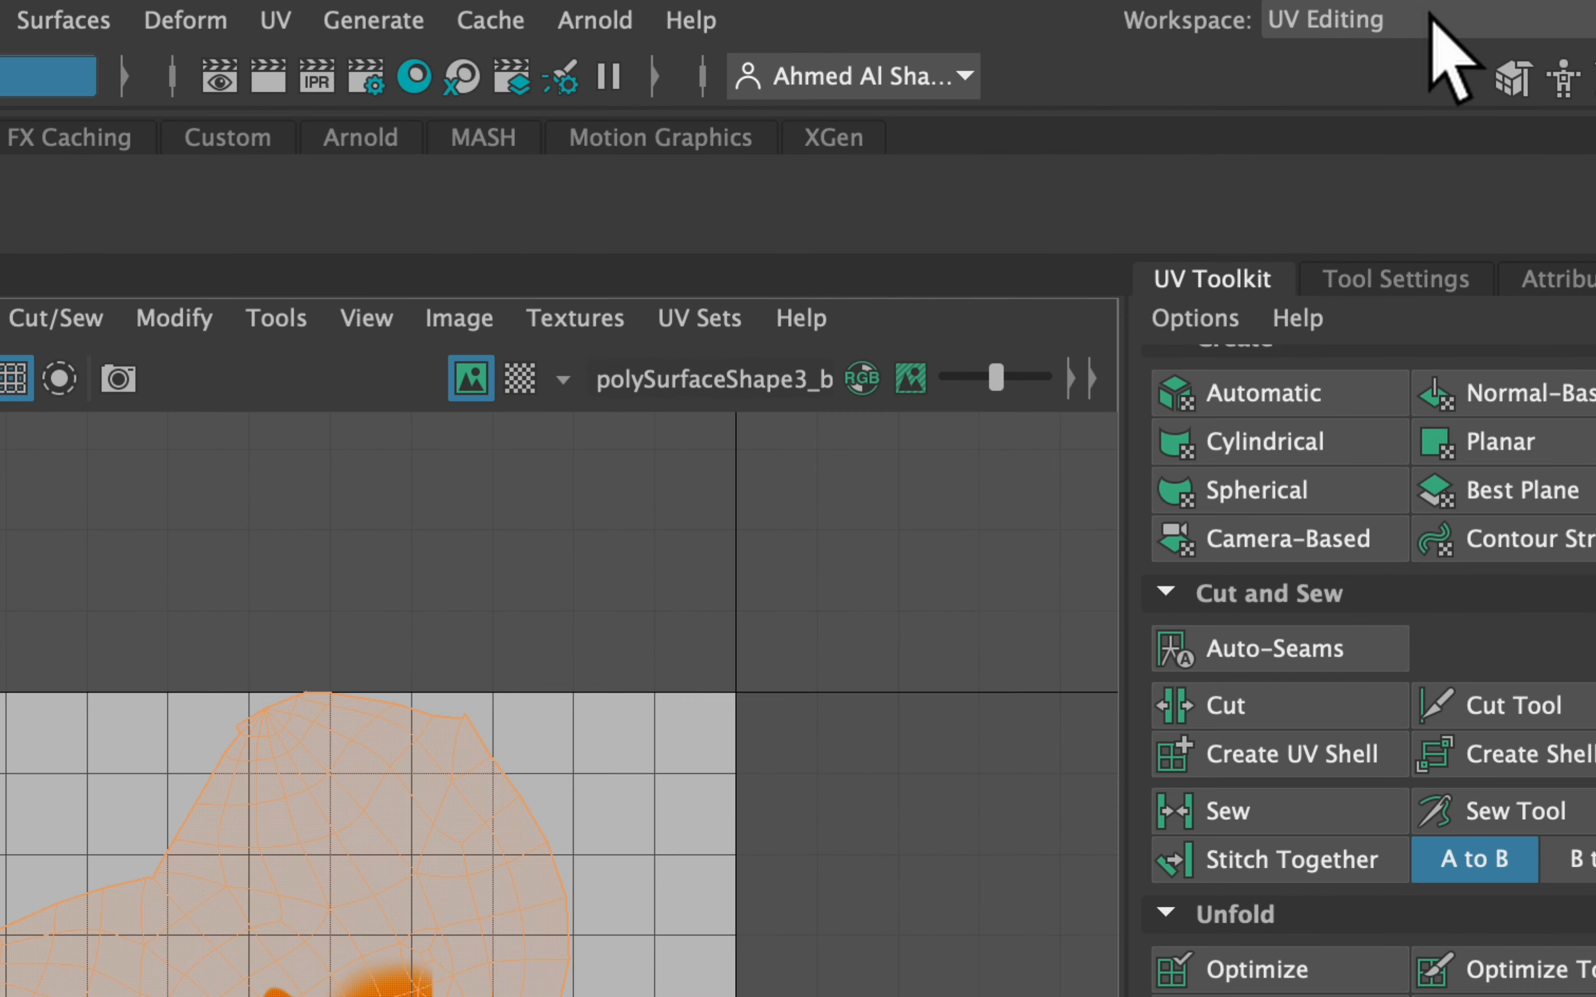
Return to the General workspace and Rendering menu set, then open the 3D Paint Tool settings
left_click(1430, 14)
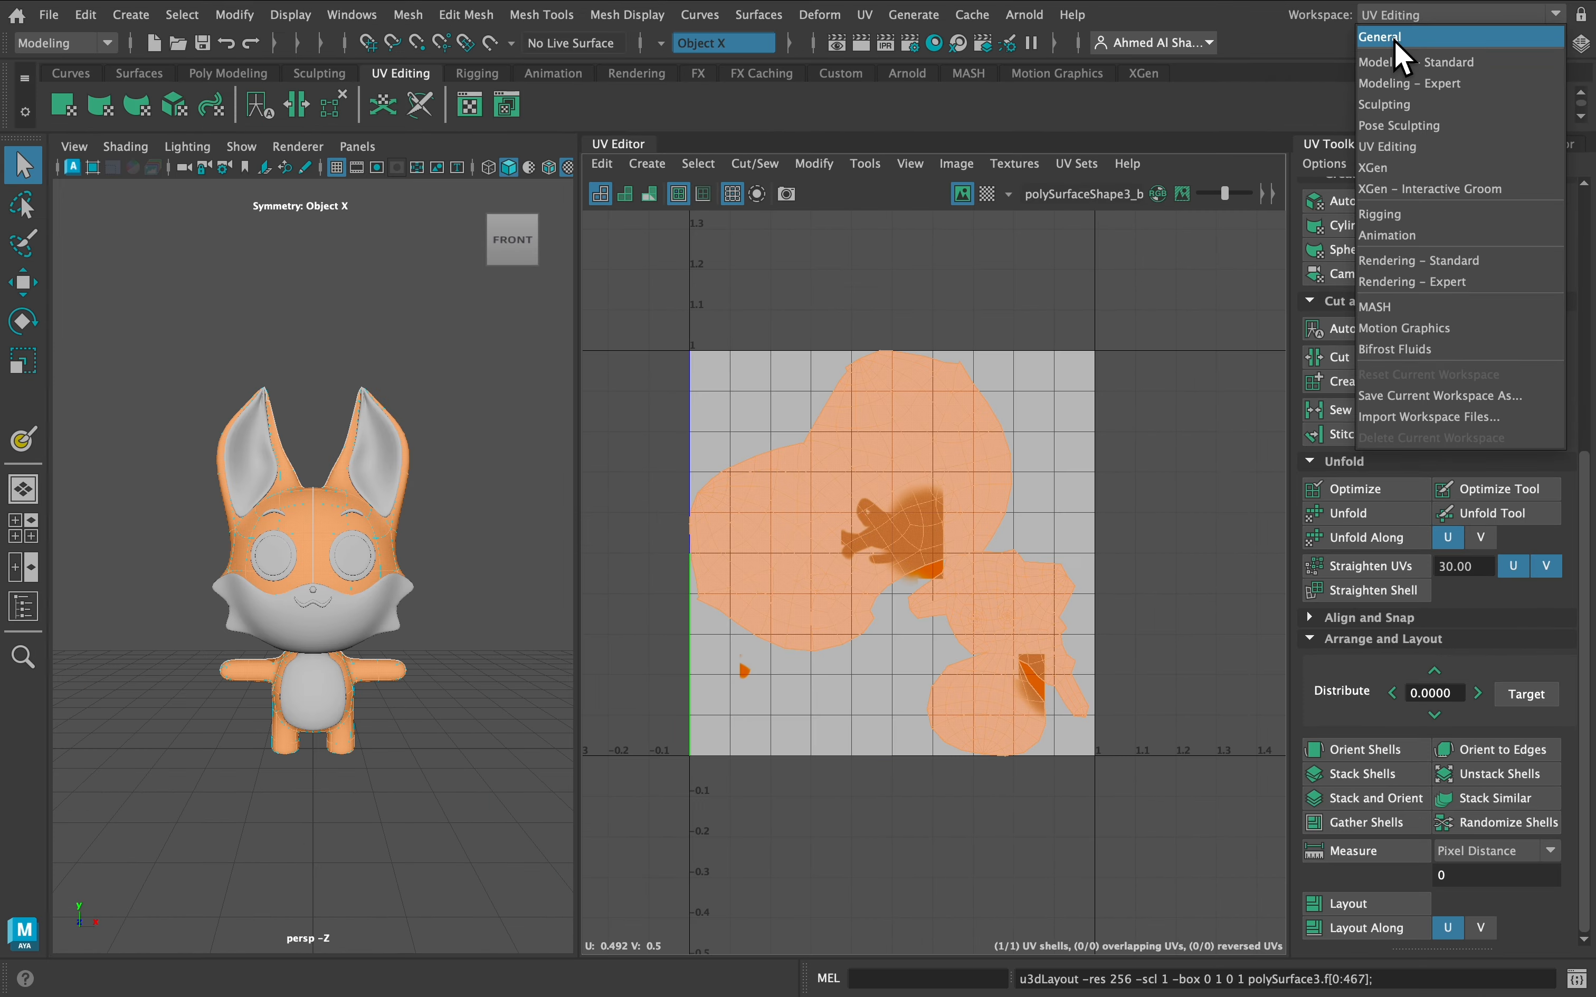
left_click(1397, 41)
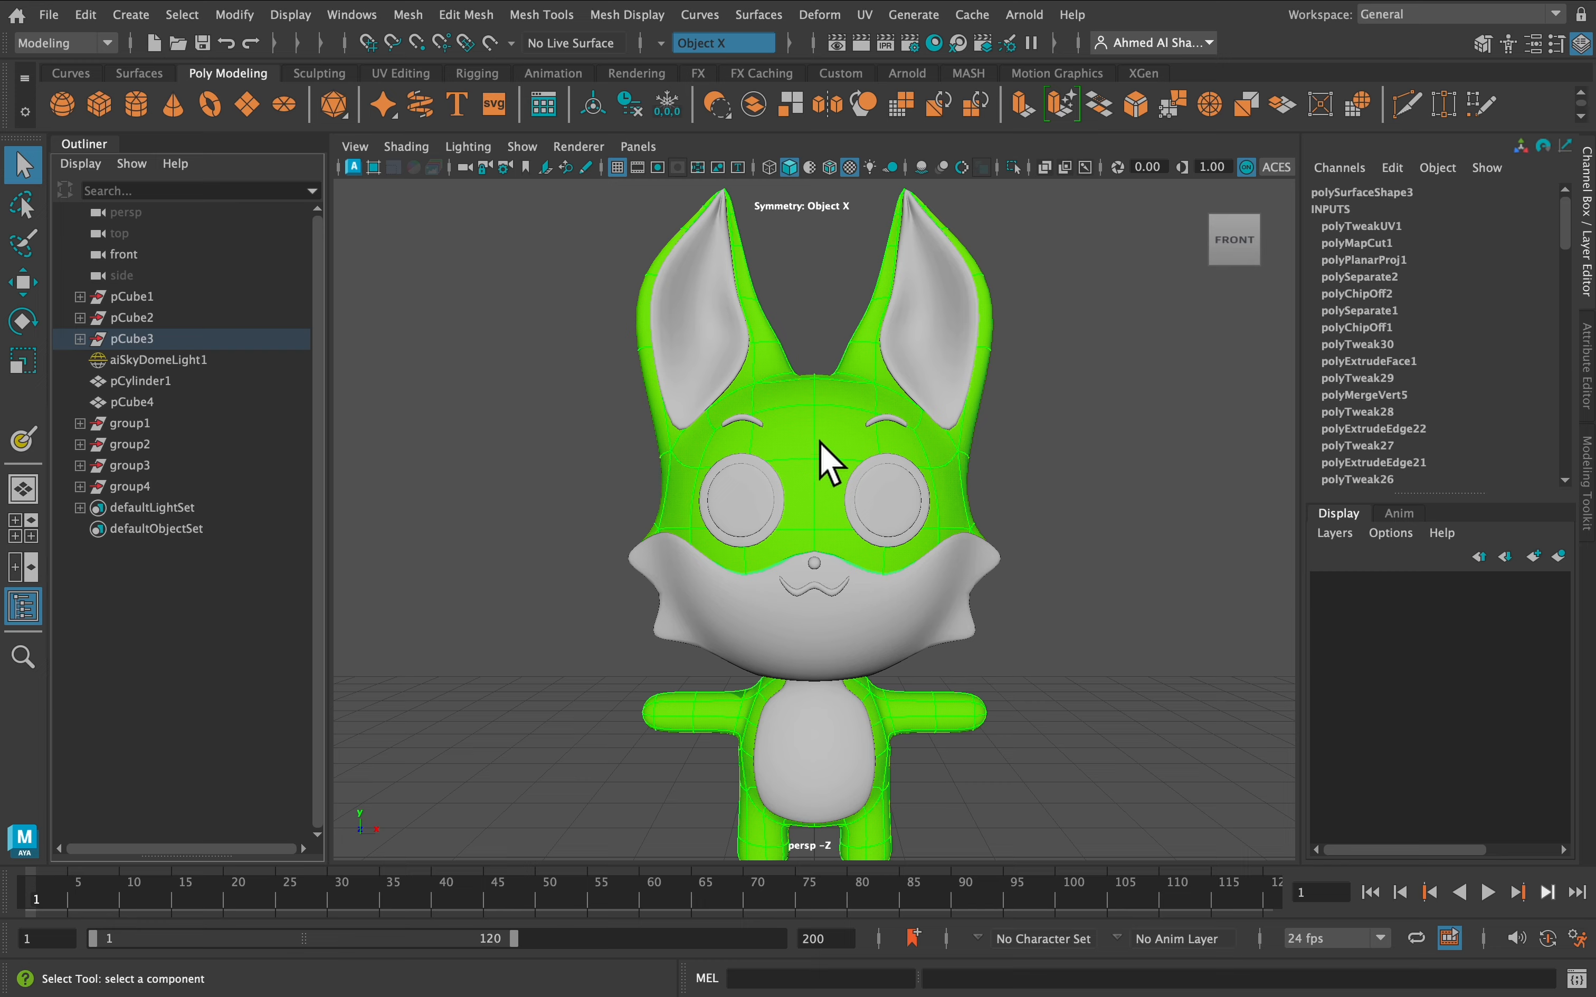
left_click_drag(840, 438, 607, 287, "alt")
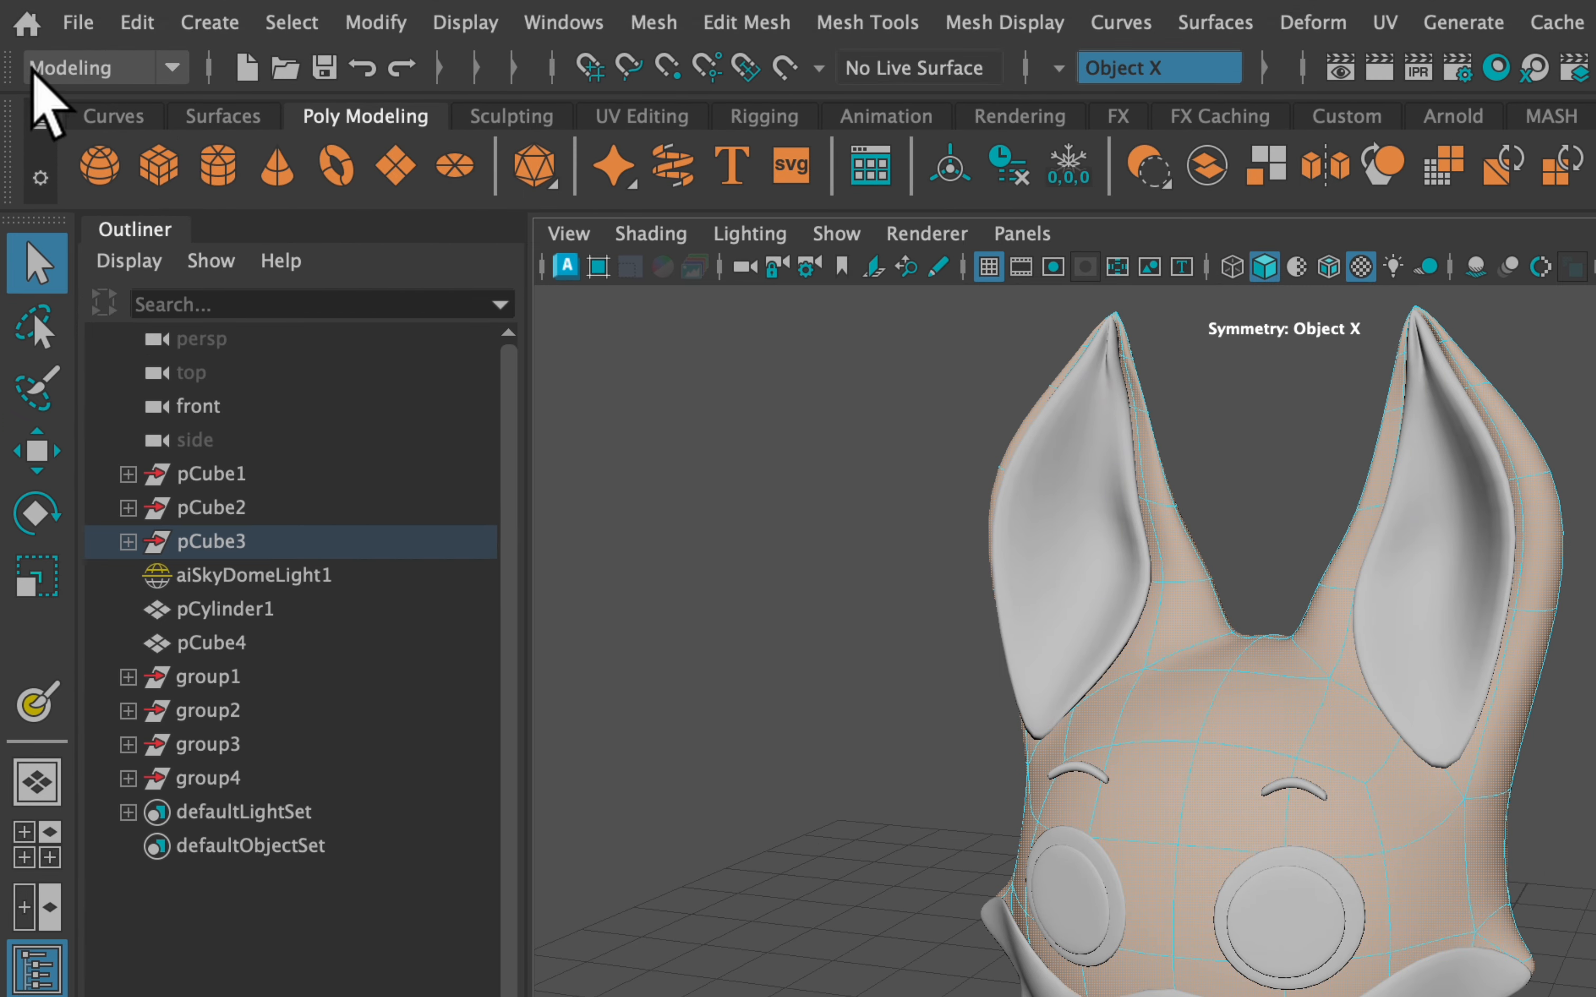
left_click(20, 43)
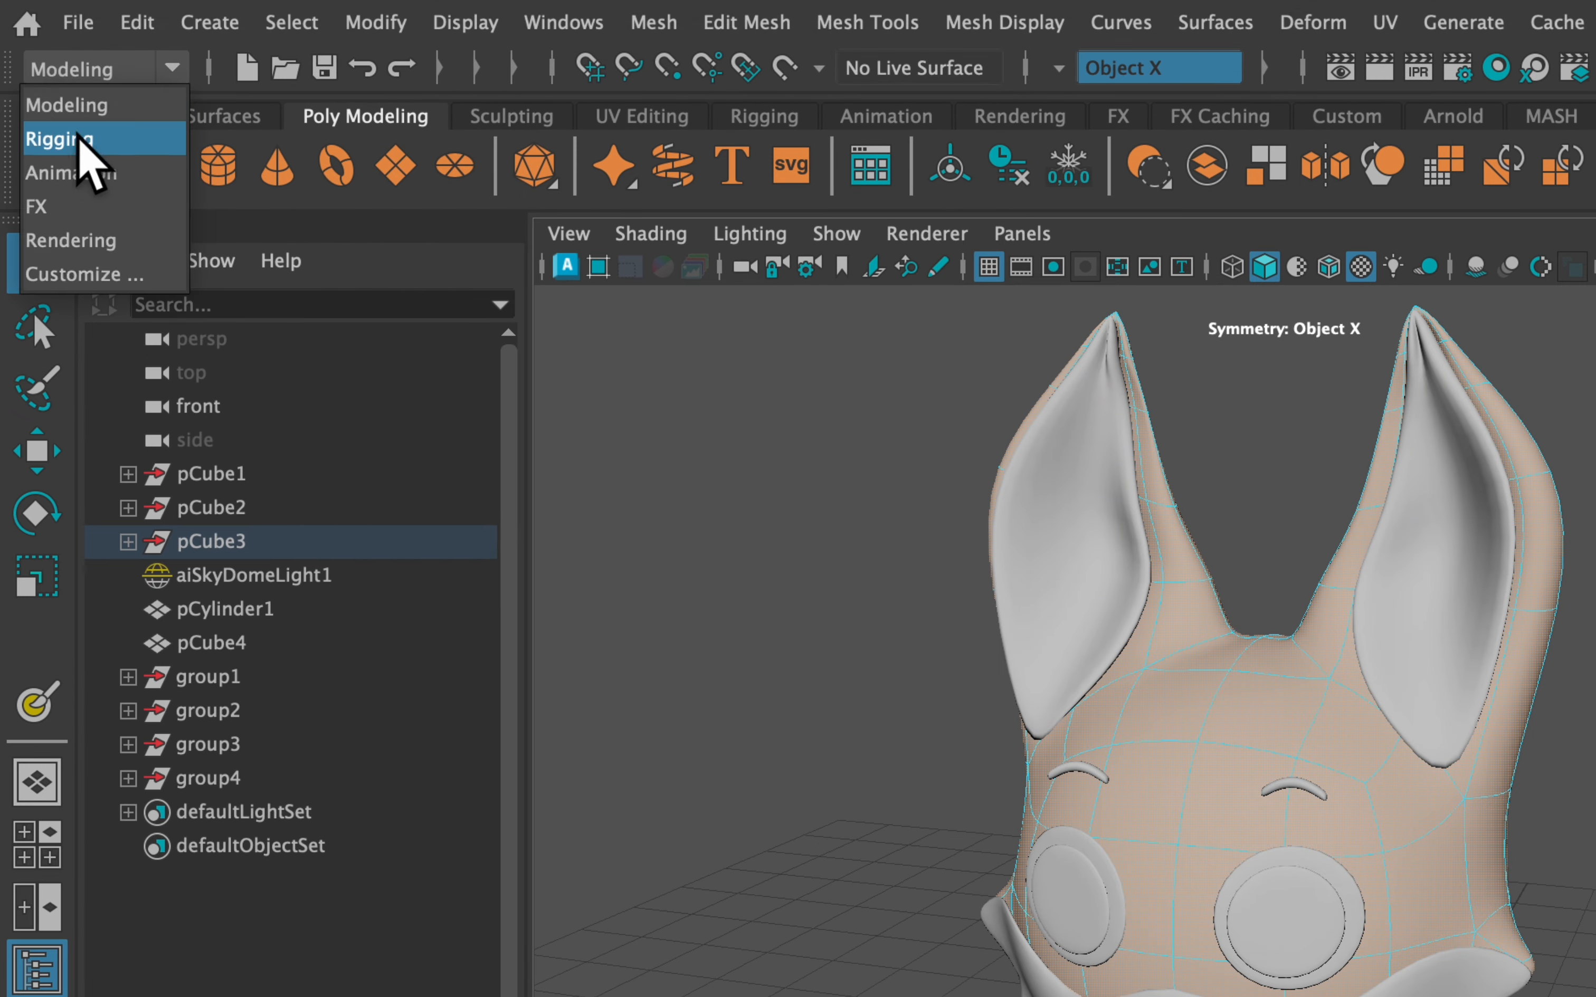
left_click(108, 244)
left_click(109, 261)
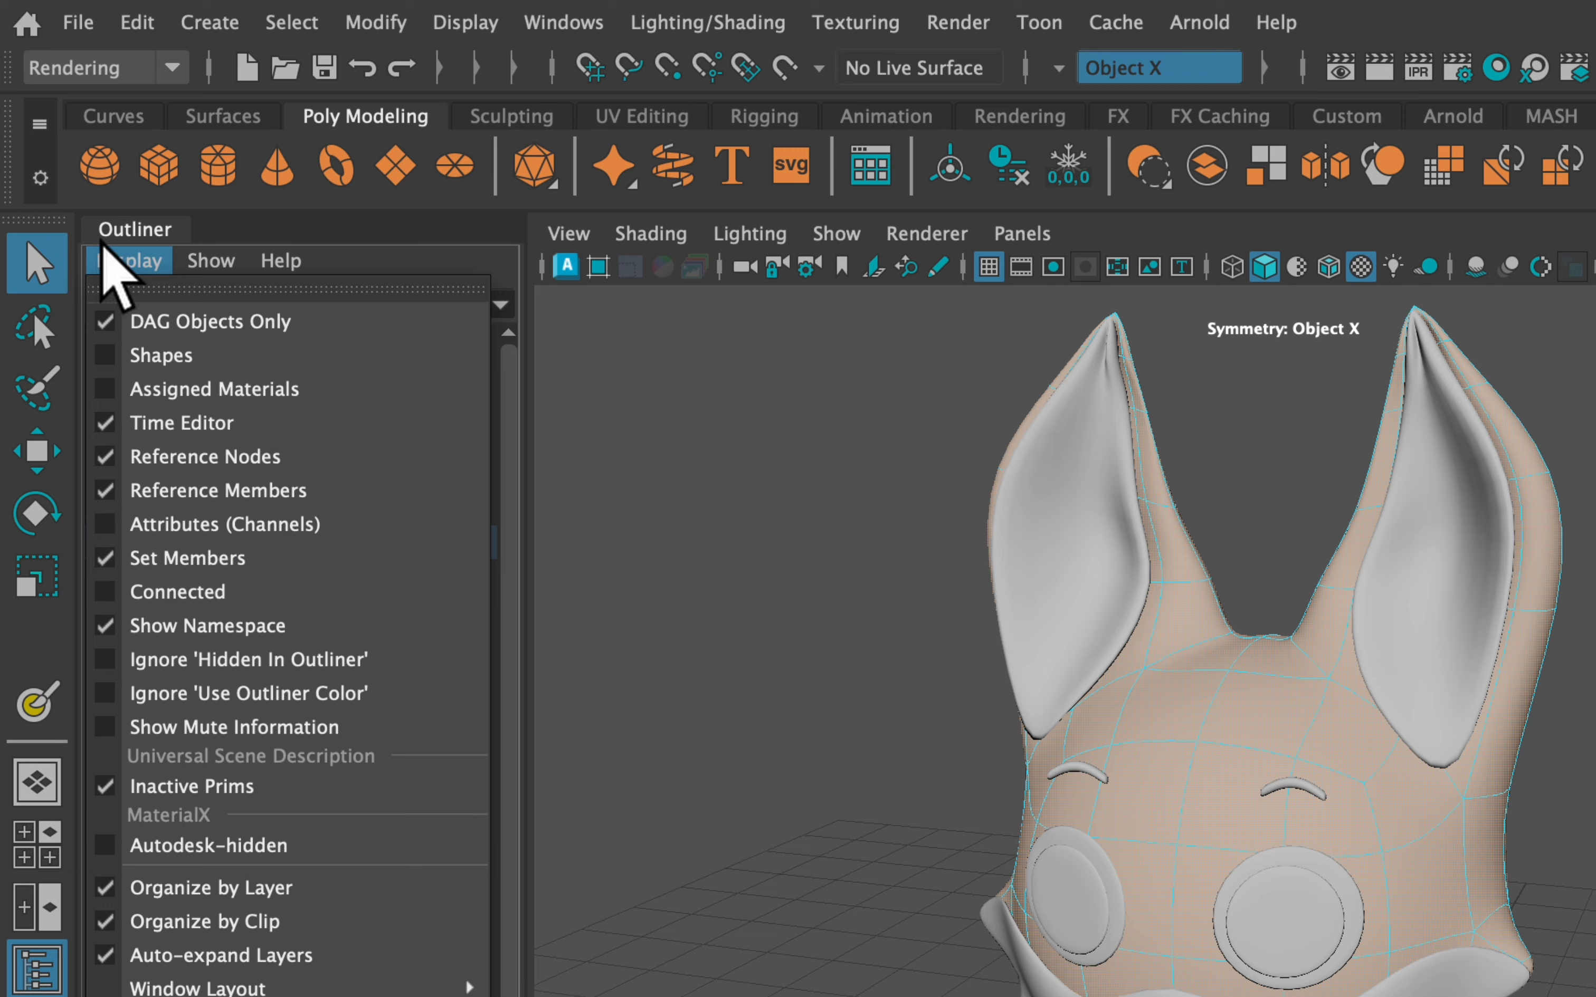
left_click(103, 260)
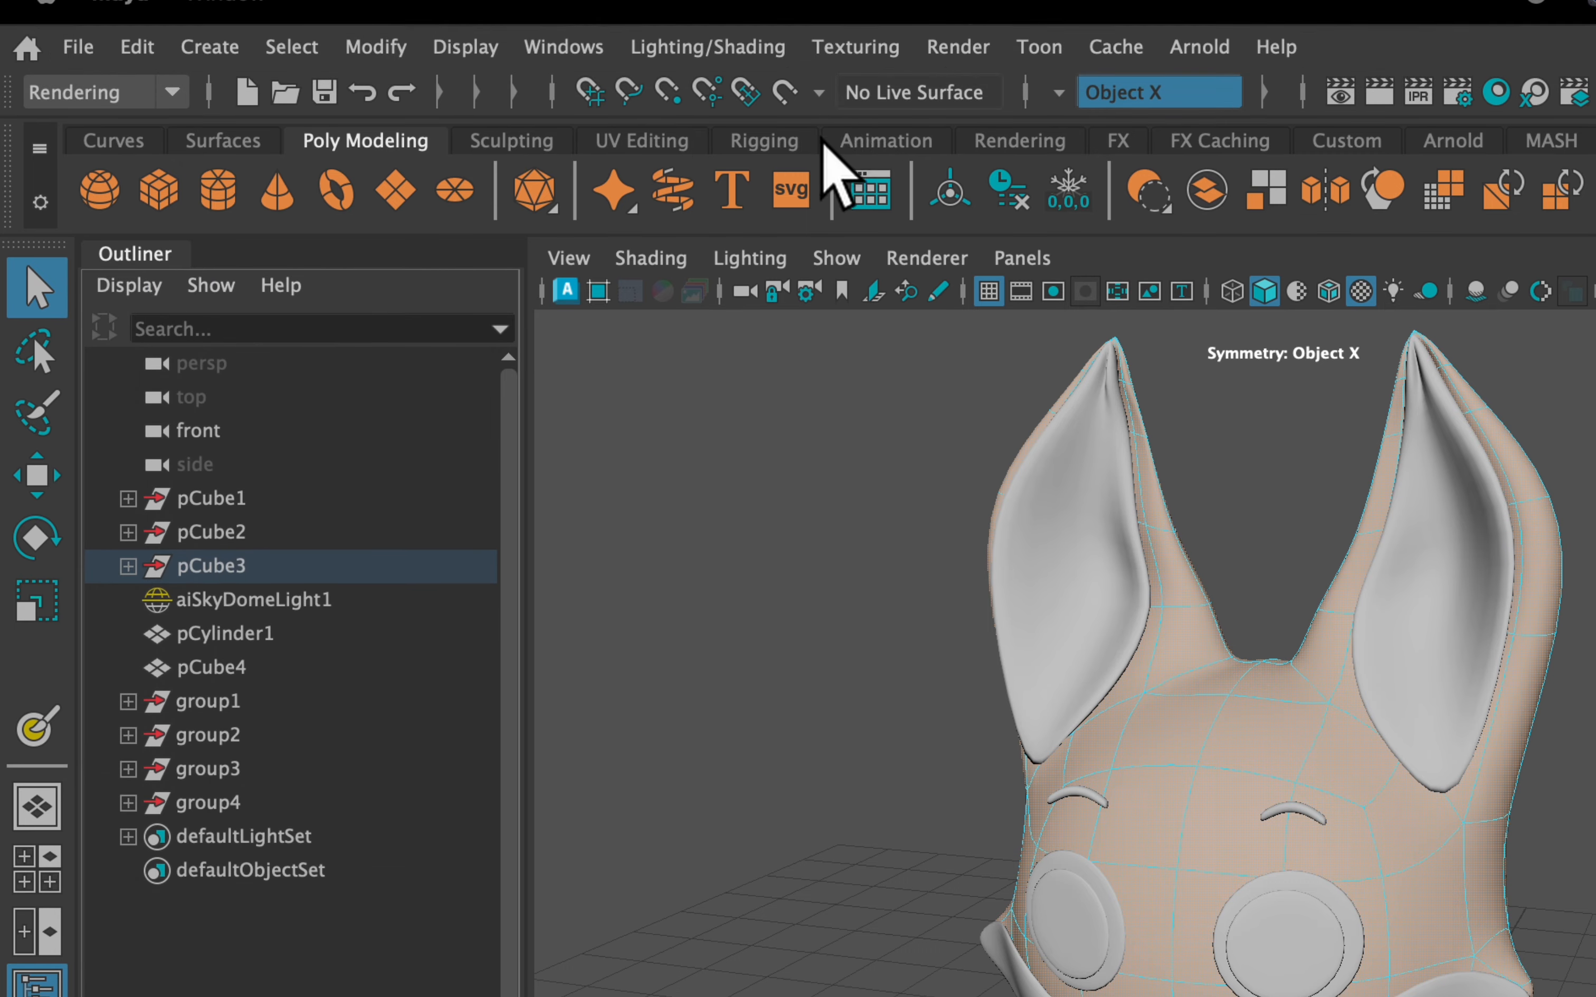
left_click(854, 47)
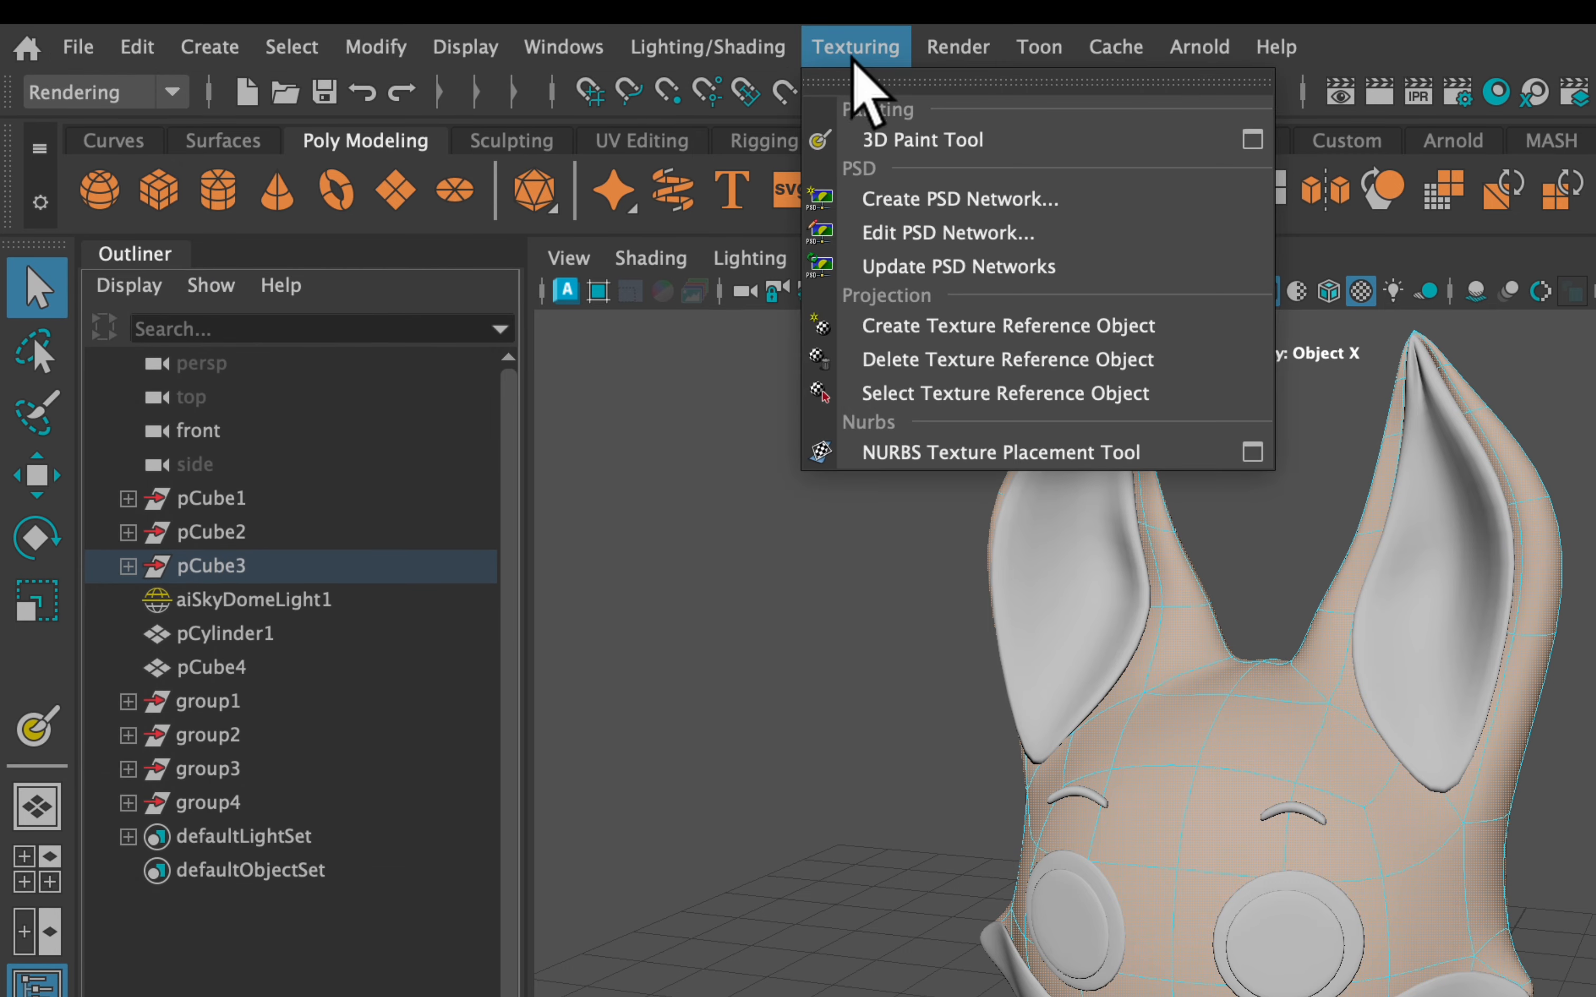
left_click(1251, 140)
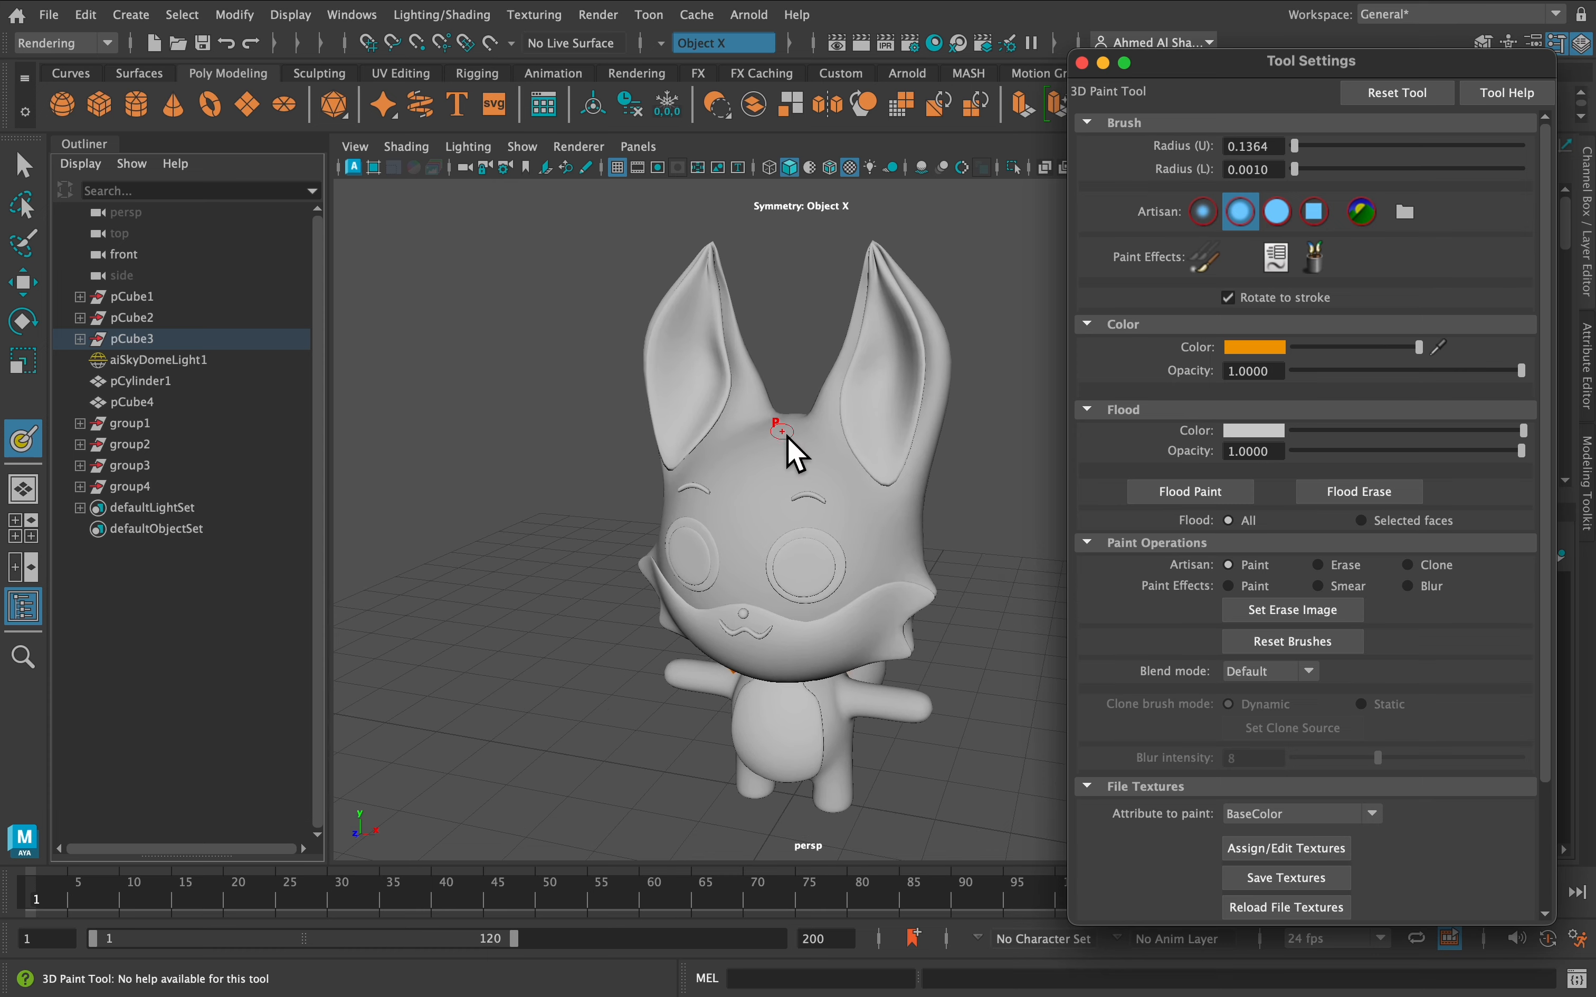
Paint orange up the back of the fox's head and its right ear
mouse_move(832, 483)
left_mouse_down("alt")
mouse_move(713, 446)
mouse_move(669, 456)
mouse_move(812, 483)
left_mouse_up("alt")
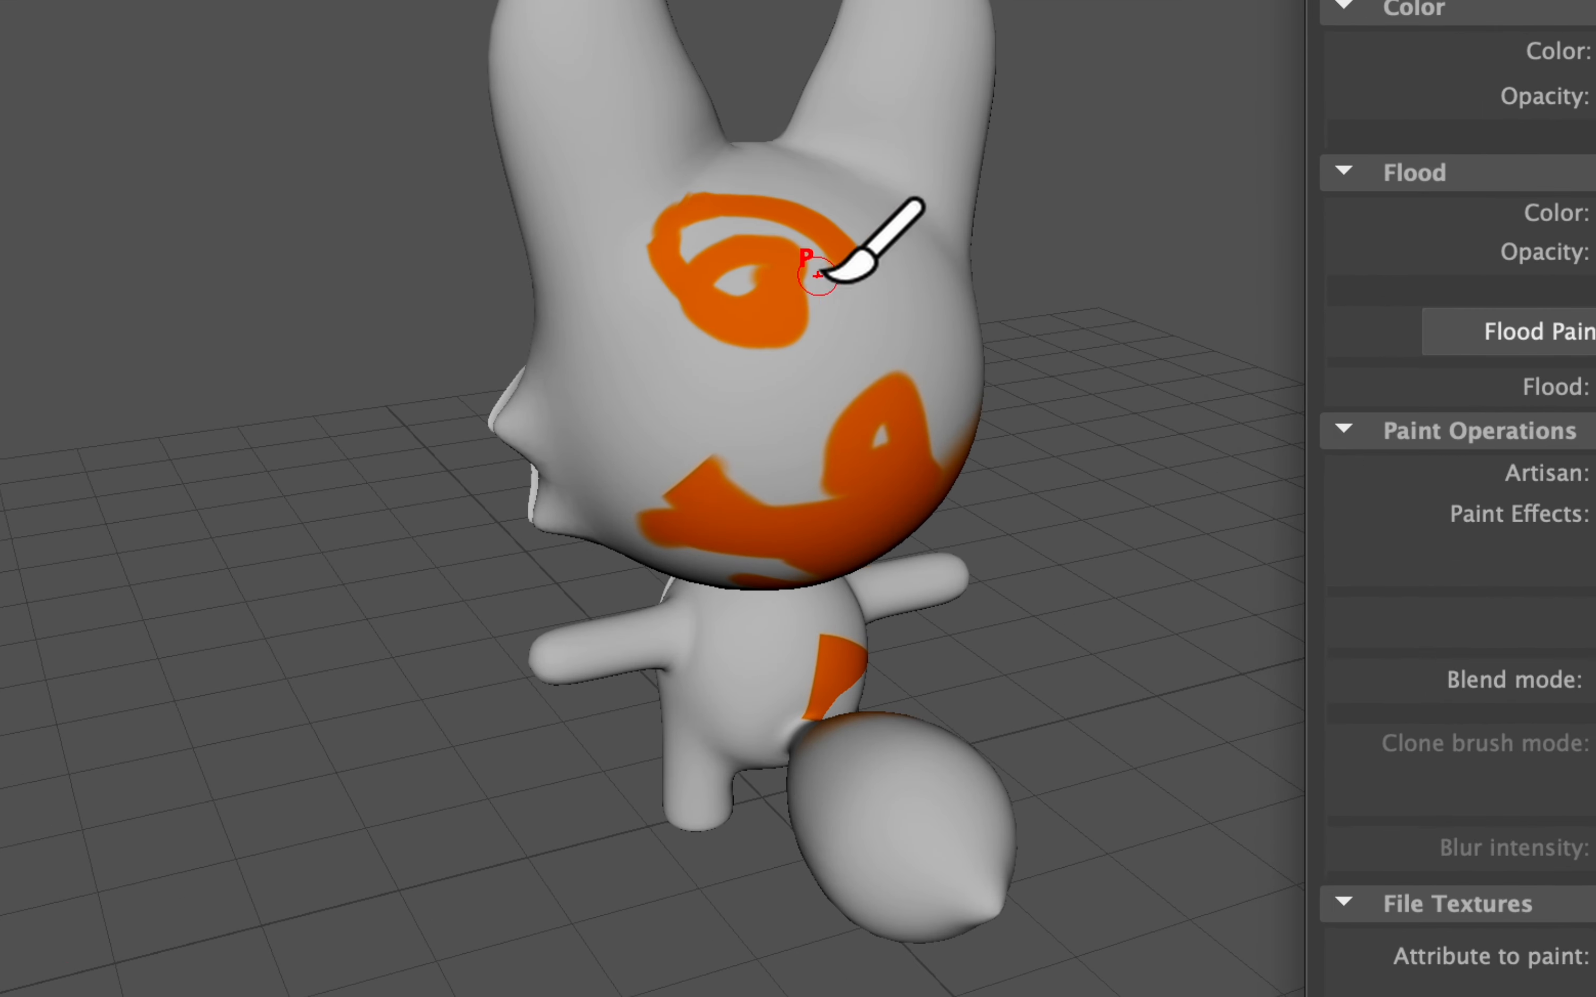
left_click_drag(826, 464, 838, 428)
mouse_move(862, 208)
left_mouse_down()
mouse_move(915, 132)
mouse_move(816, 321)
mouse_move(740, 307)
left_mouse_up()
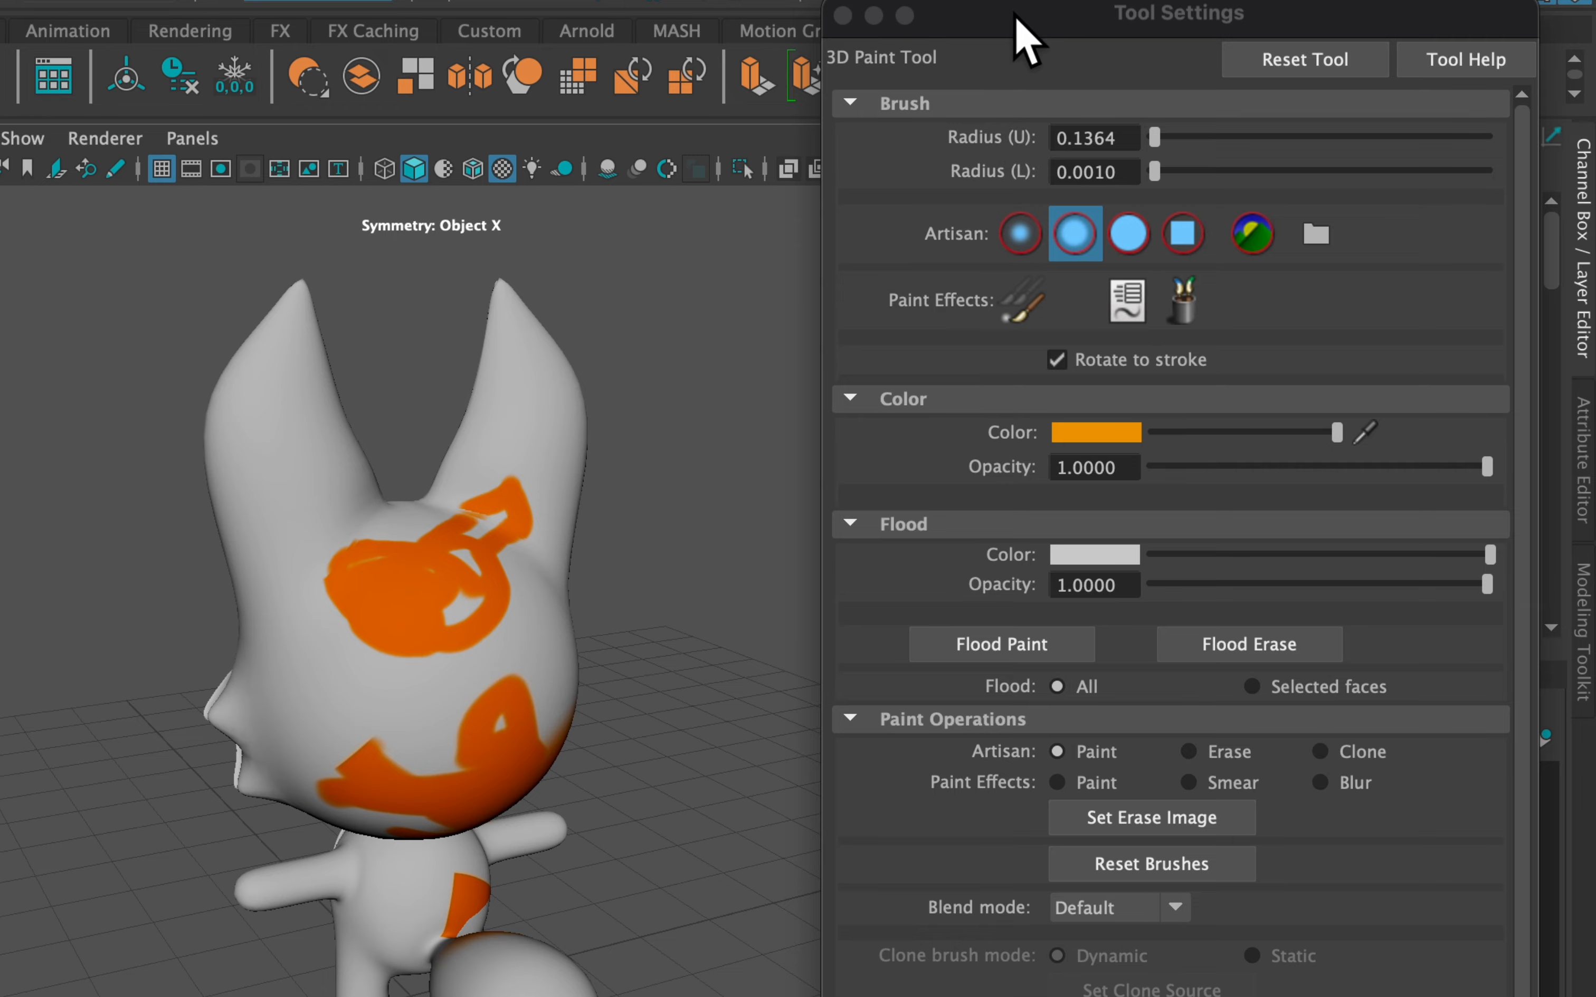
left_click_drag(1019, 29, 985, 64)
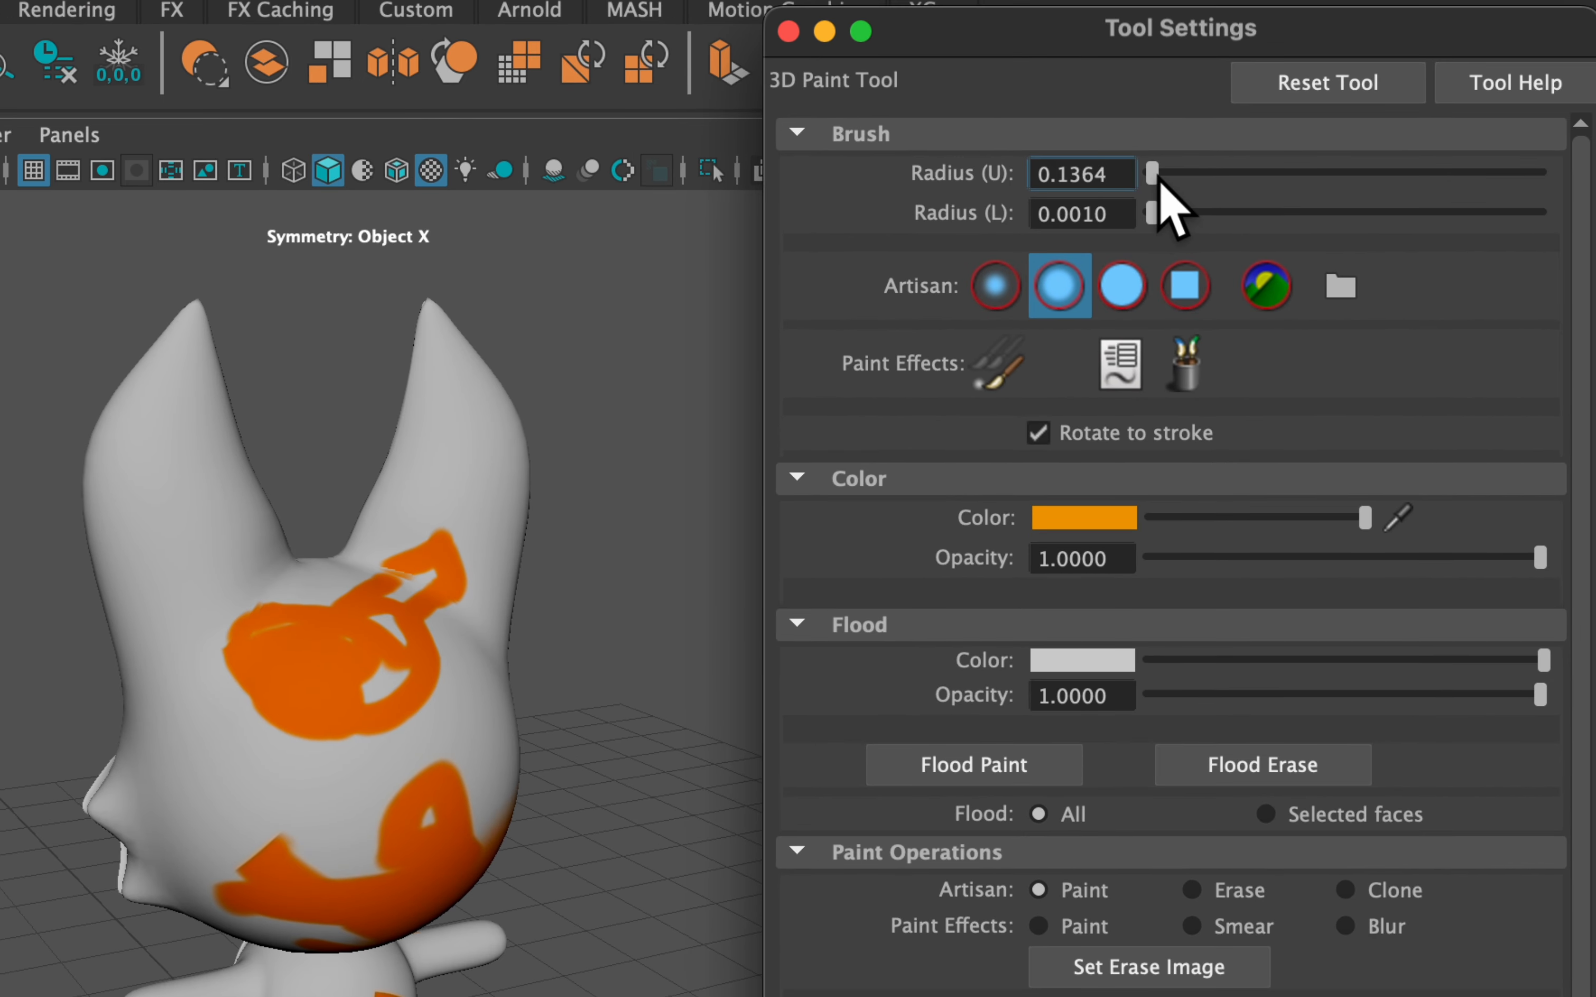
left_click_drag(1159, 176, 1173, 177)
left_click_drag(499, 509, 521, 473)
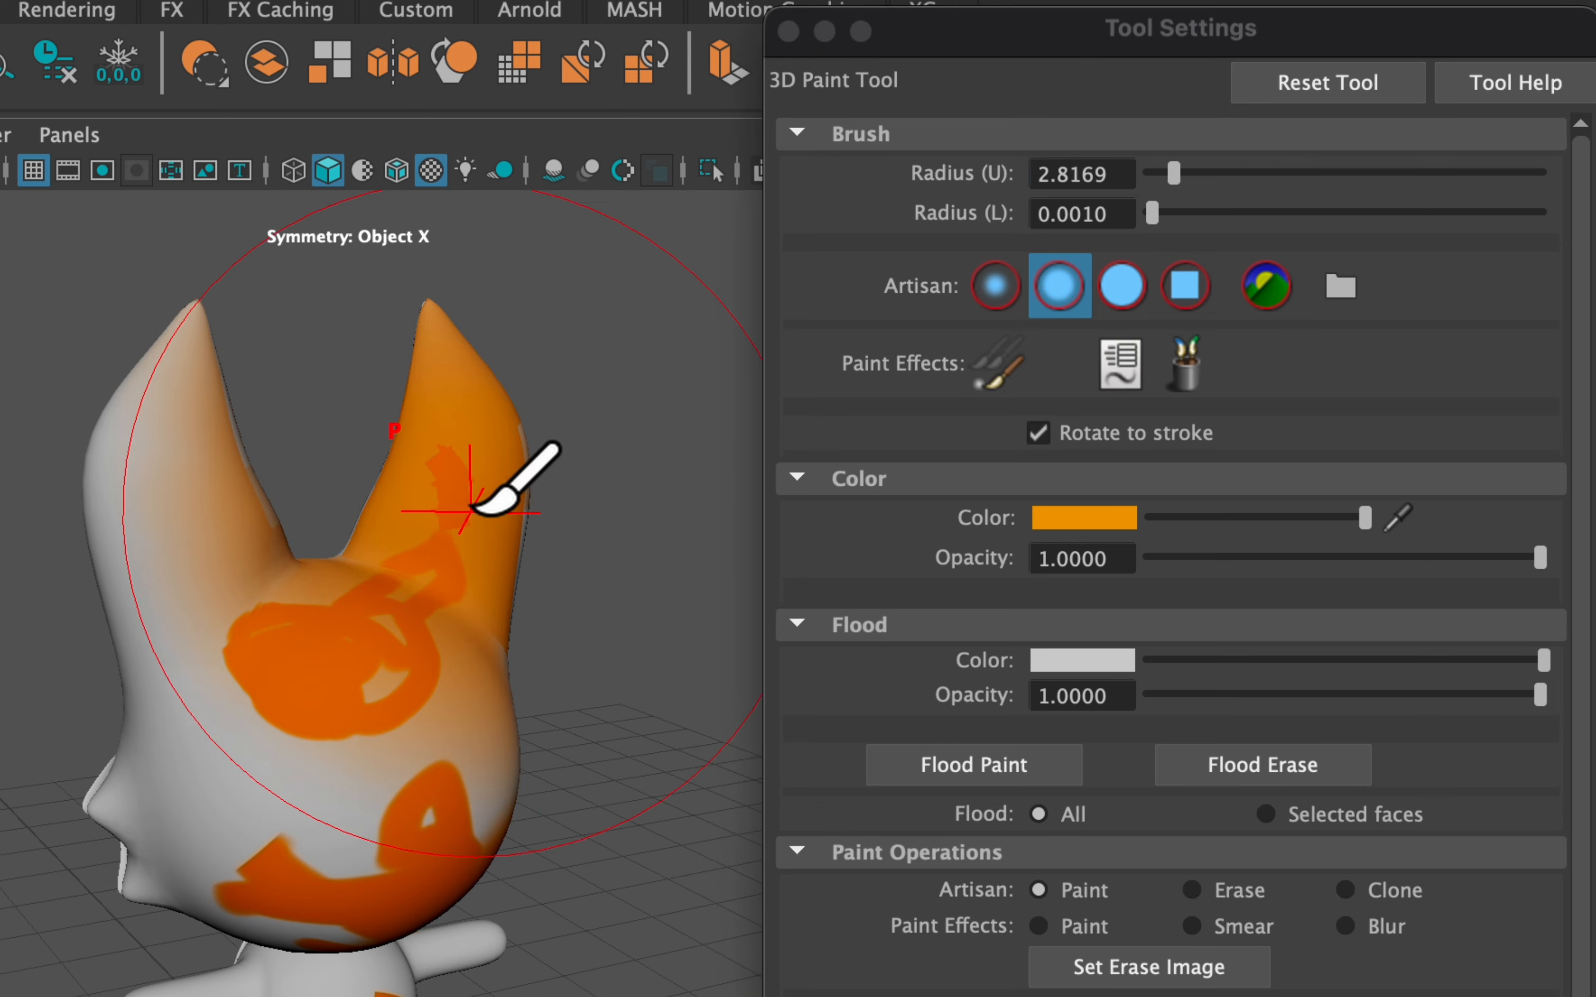
With brush radius 0.4695, paint the left ear orange, then darken the colour to brown
left_click(1147, 177)
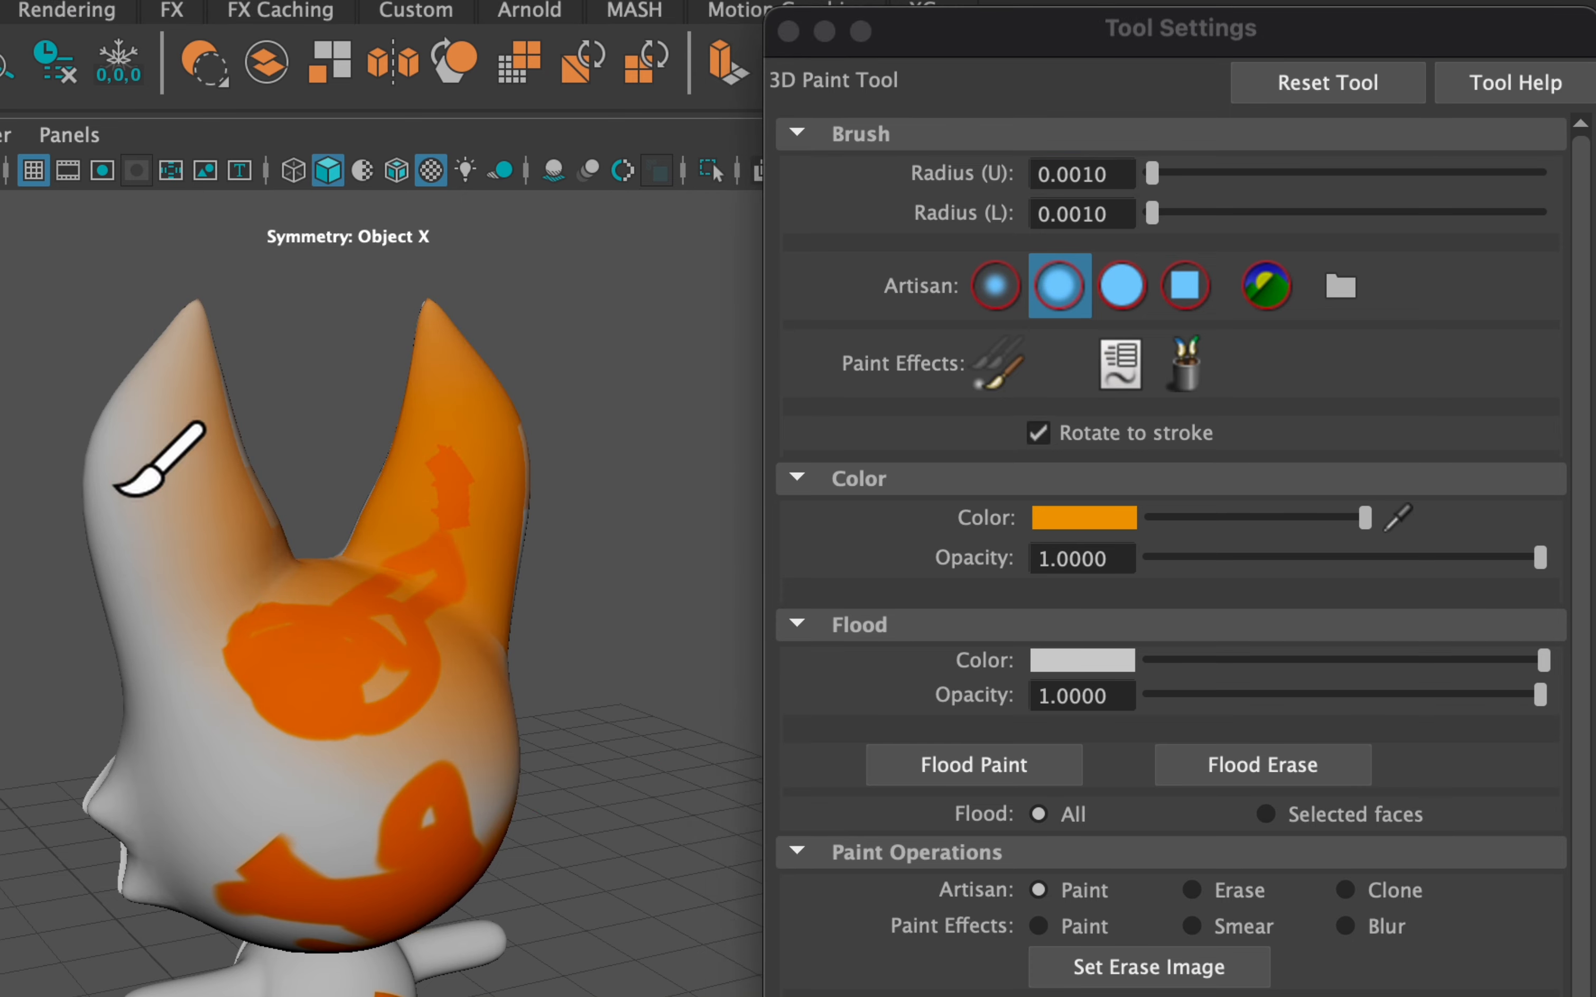
left_click_drag(1152, 173, 1156, 174)
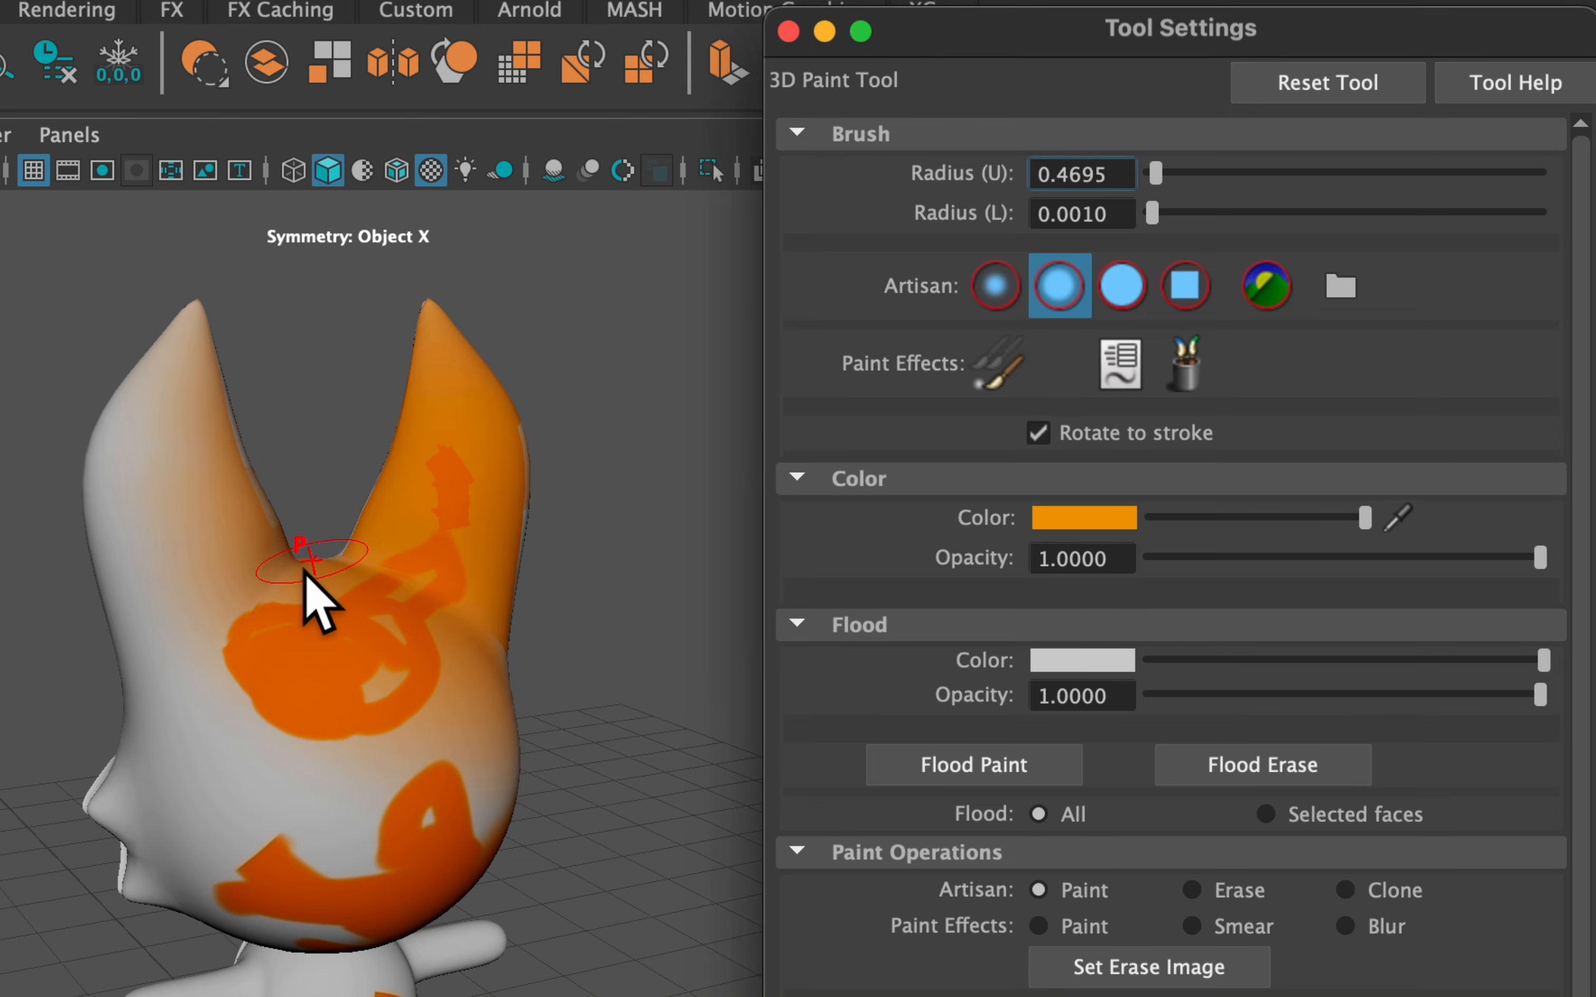
left_click(188, 524)
mouse_move(191, 547)
left_mouse_down()
mouse_move(167, 463)
mouse_move(321, 559)
mouse_move(402, 577)
mouse_move(389, 534)
mouse_move(455, 475)
left_mouse_up()
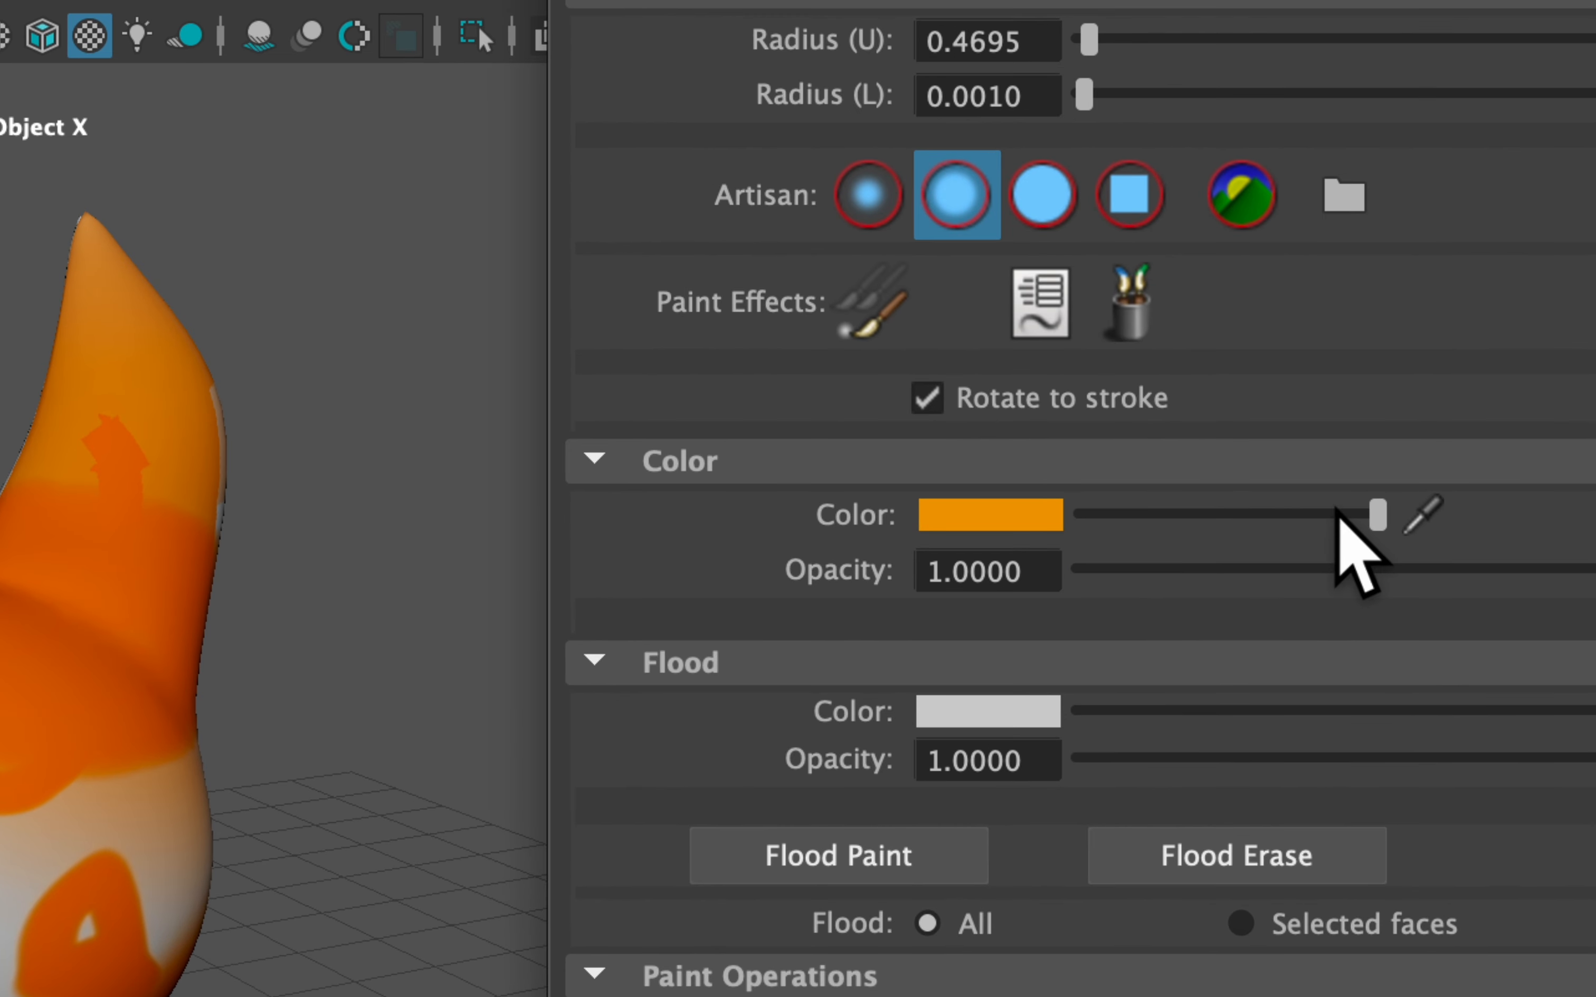
left_click_drag(1363, 520, 1182, 521)
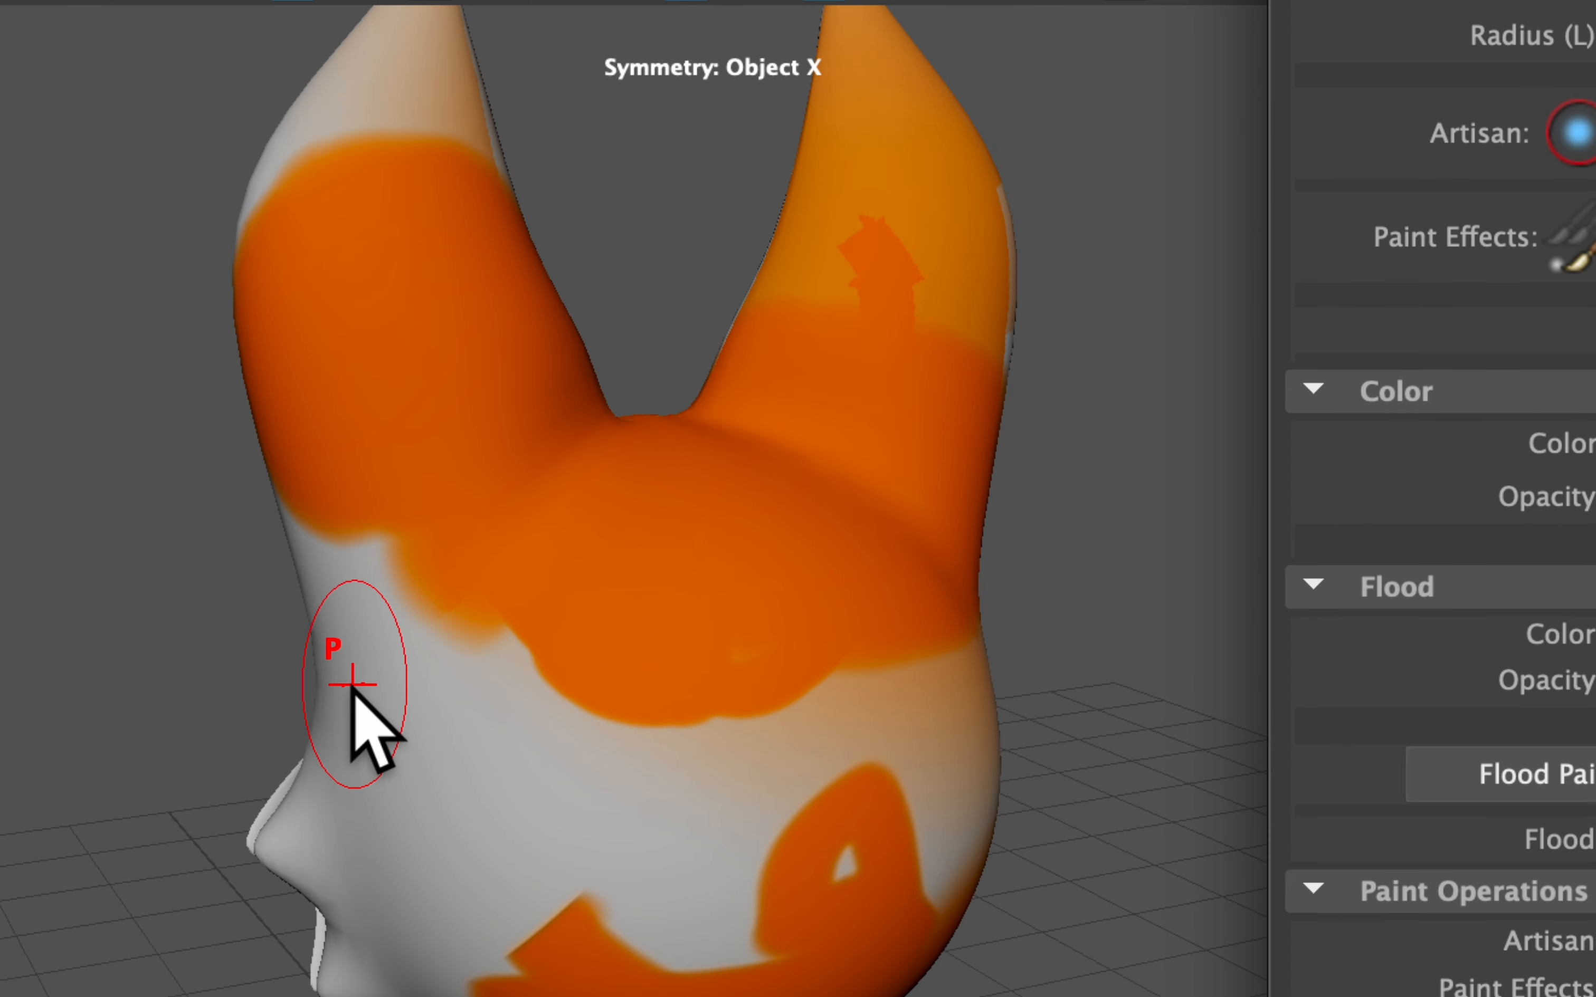
Paint dark brown strokes across the fox's head with the brush radius reduced to 0.2209
left_click(662, 576)
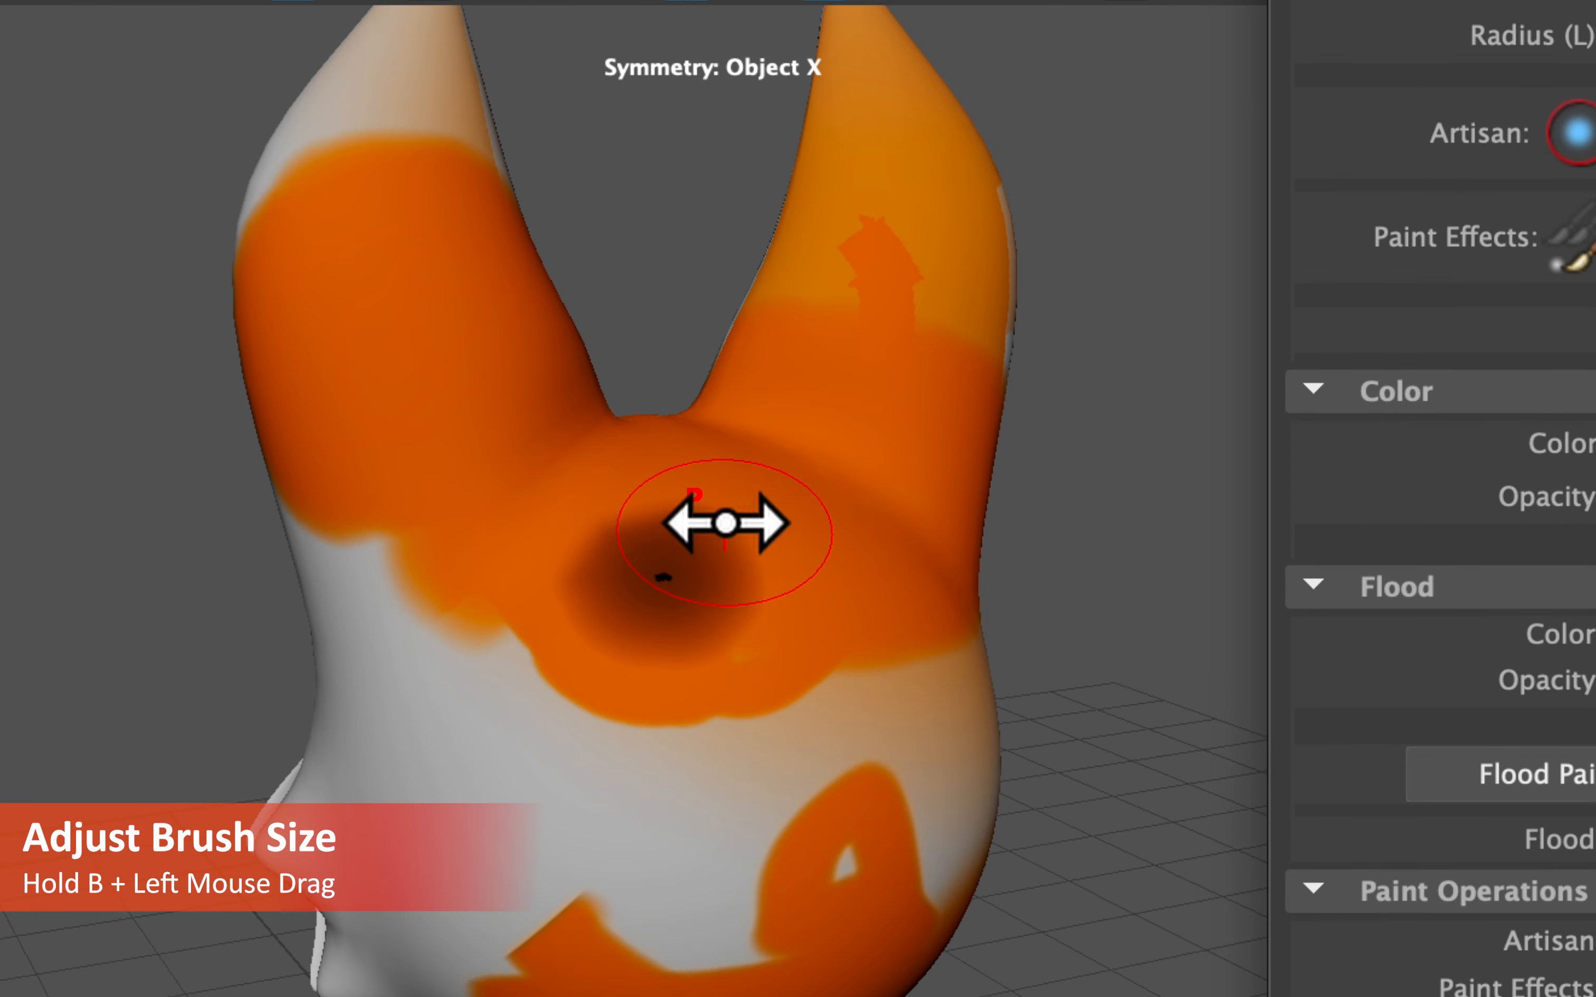
mouse_move(652, 540)
left_mouse_down()
mouse_move(741, 541)
mouse_move(631, 555)
mouse_move(771, 555)
mouse_move(633, 562)
left_mouse_up()
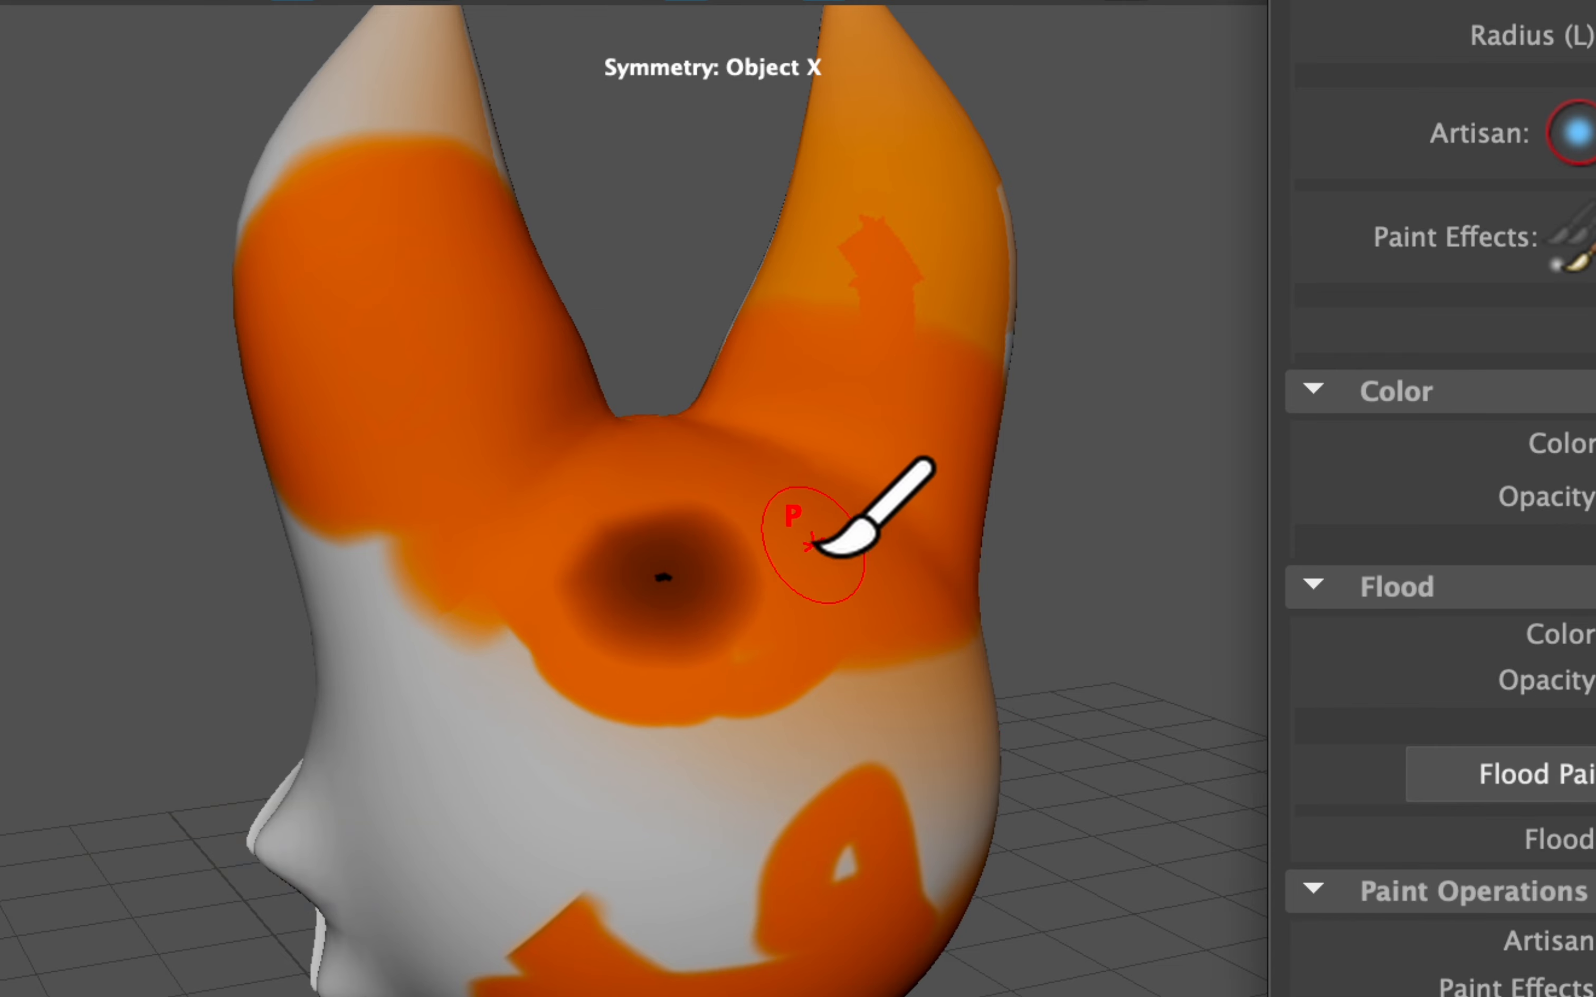
mouse_move(833, 534)
left_mouse_down()
mouse_move(862, 552)
mouse_move(758, 542)
mouse_move(662, 571)
mouse_move(649, 666)
mouse_move(641, 634)
left_mouse_up()
mouse_move(871, 411)
left_mouse_down()
mouse_move(612, 462)
mouse_move(434, 431)
mouse_move(848, 353)
left_mouse_up()
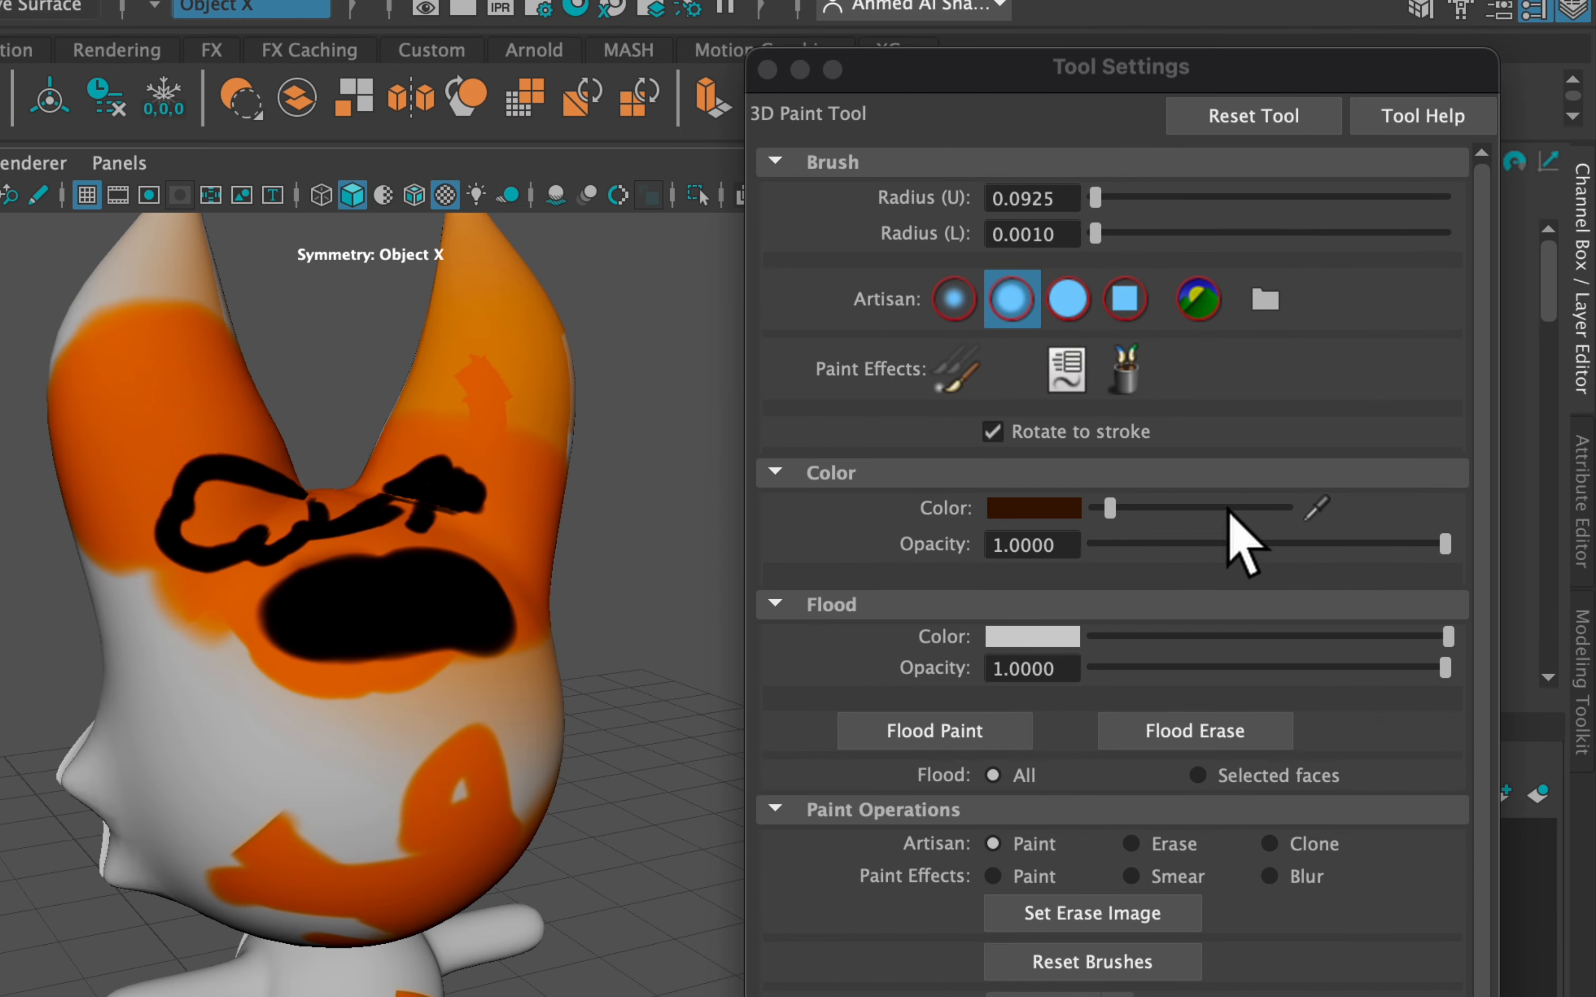
scroll(847, 570, "down", 3)
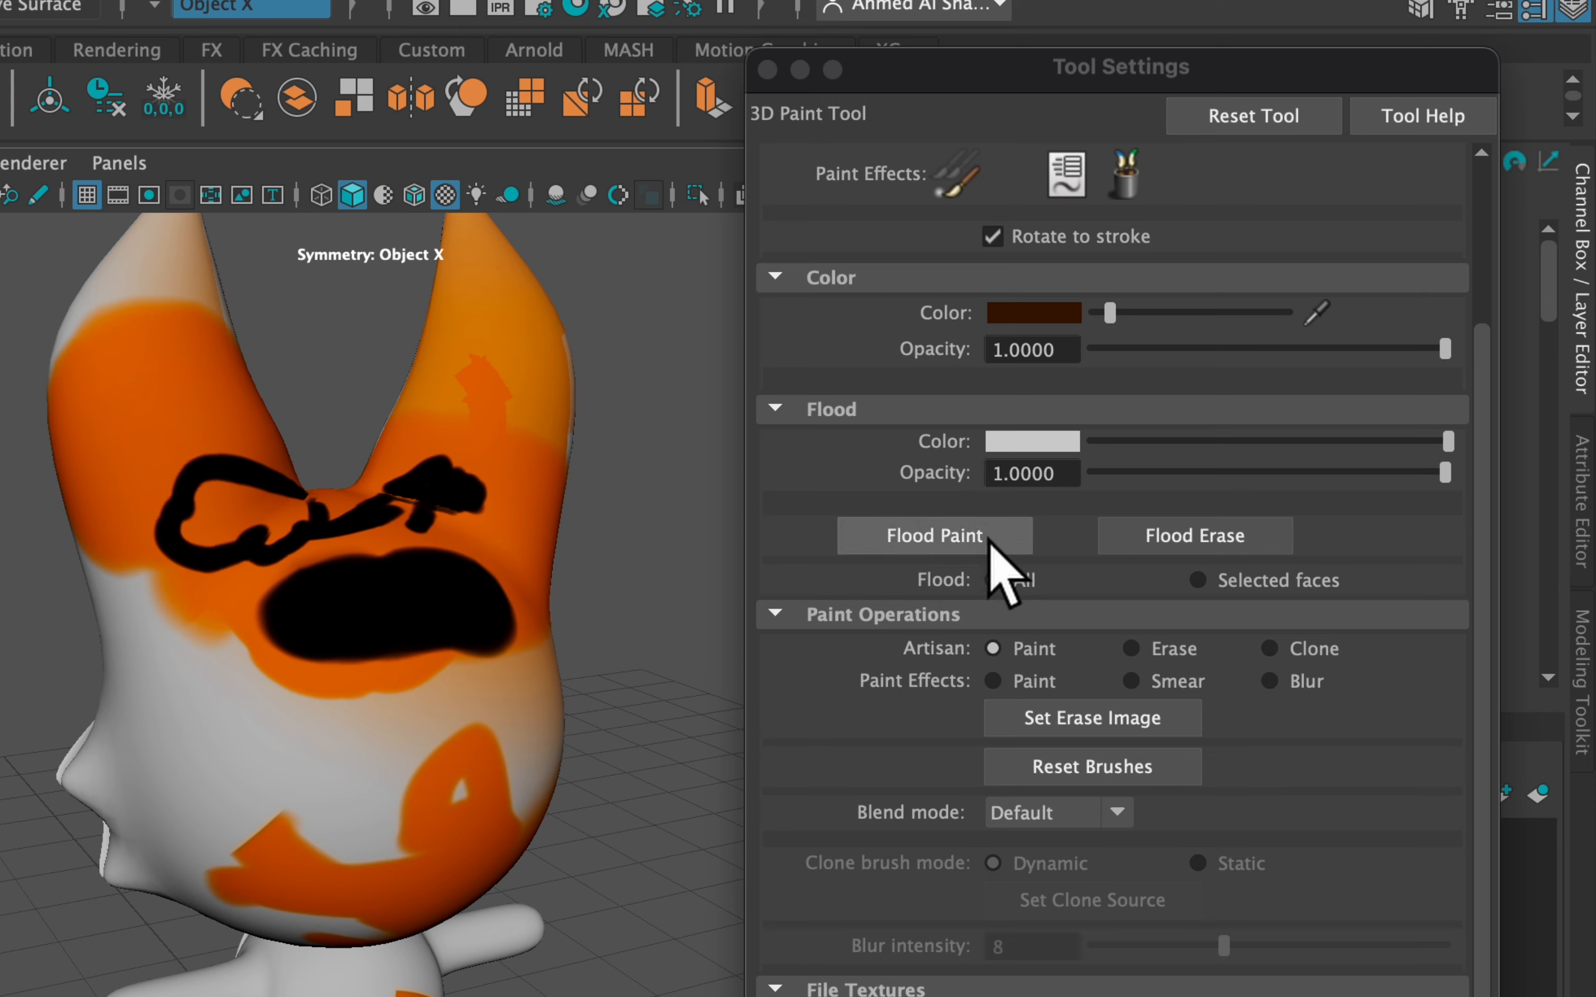
Flood-fill the fox white to clear its paint, then flood it solid blue from Color History
left_click(933, 544)
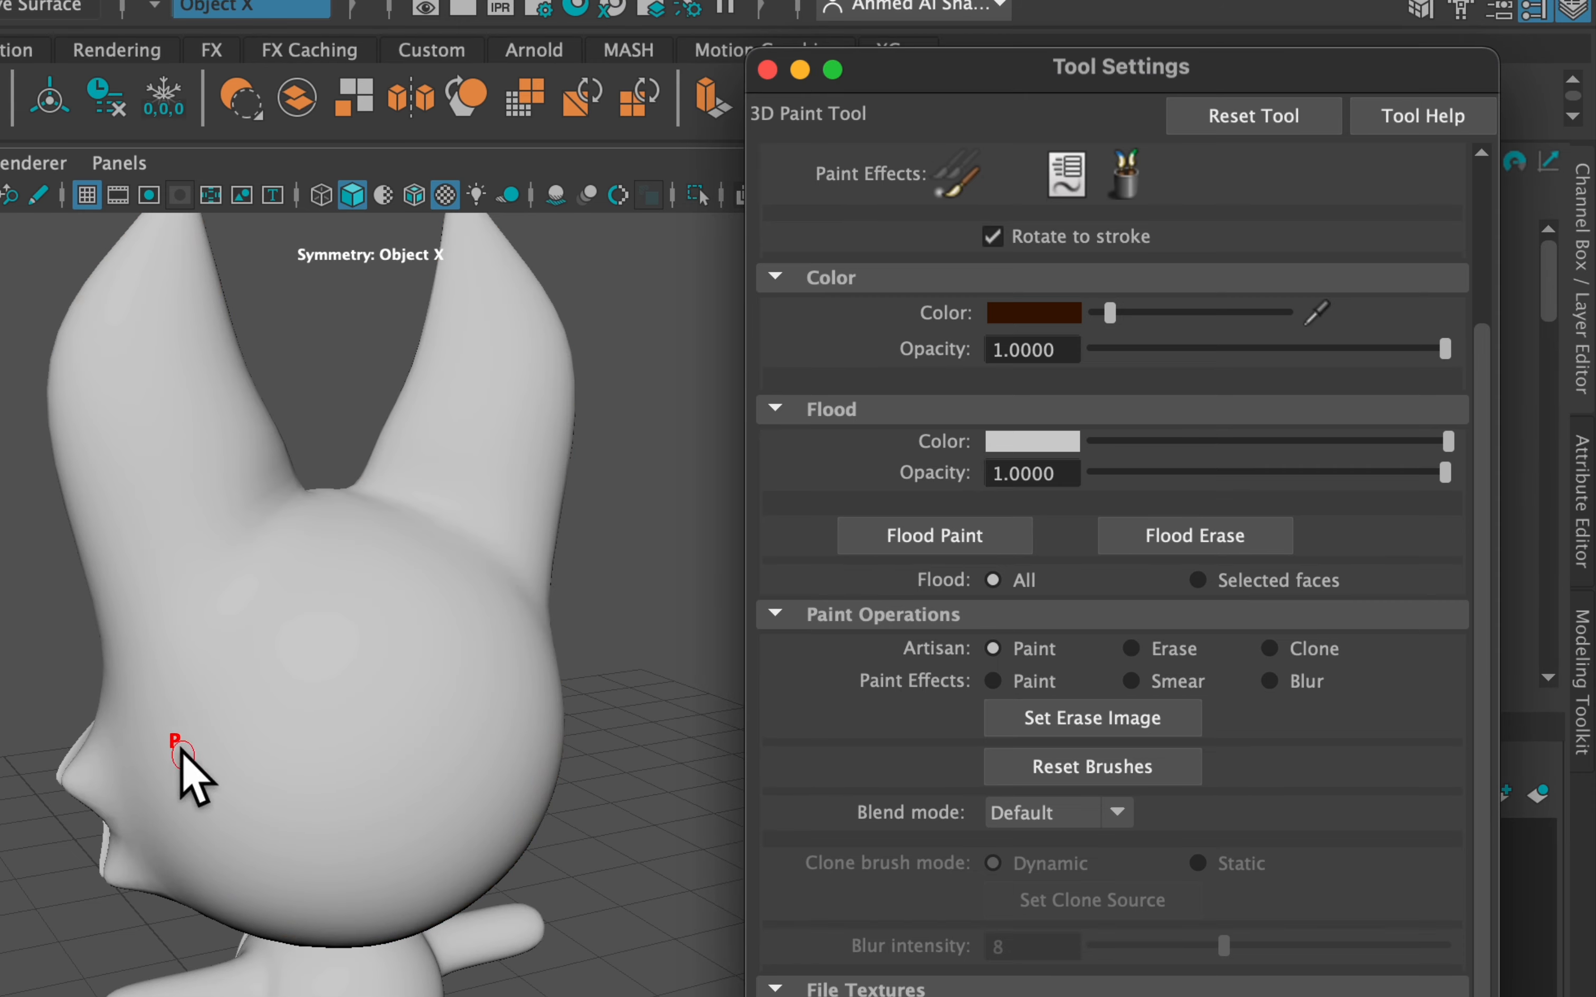
left_click(1038, 443)
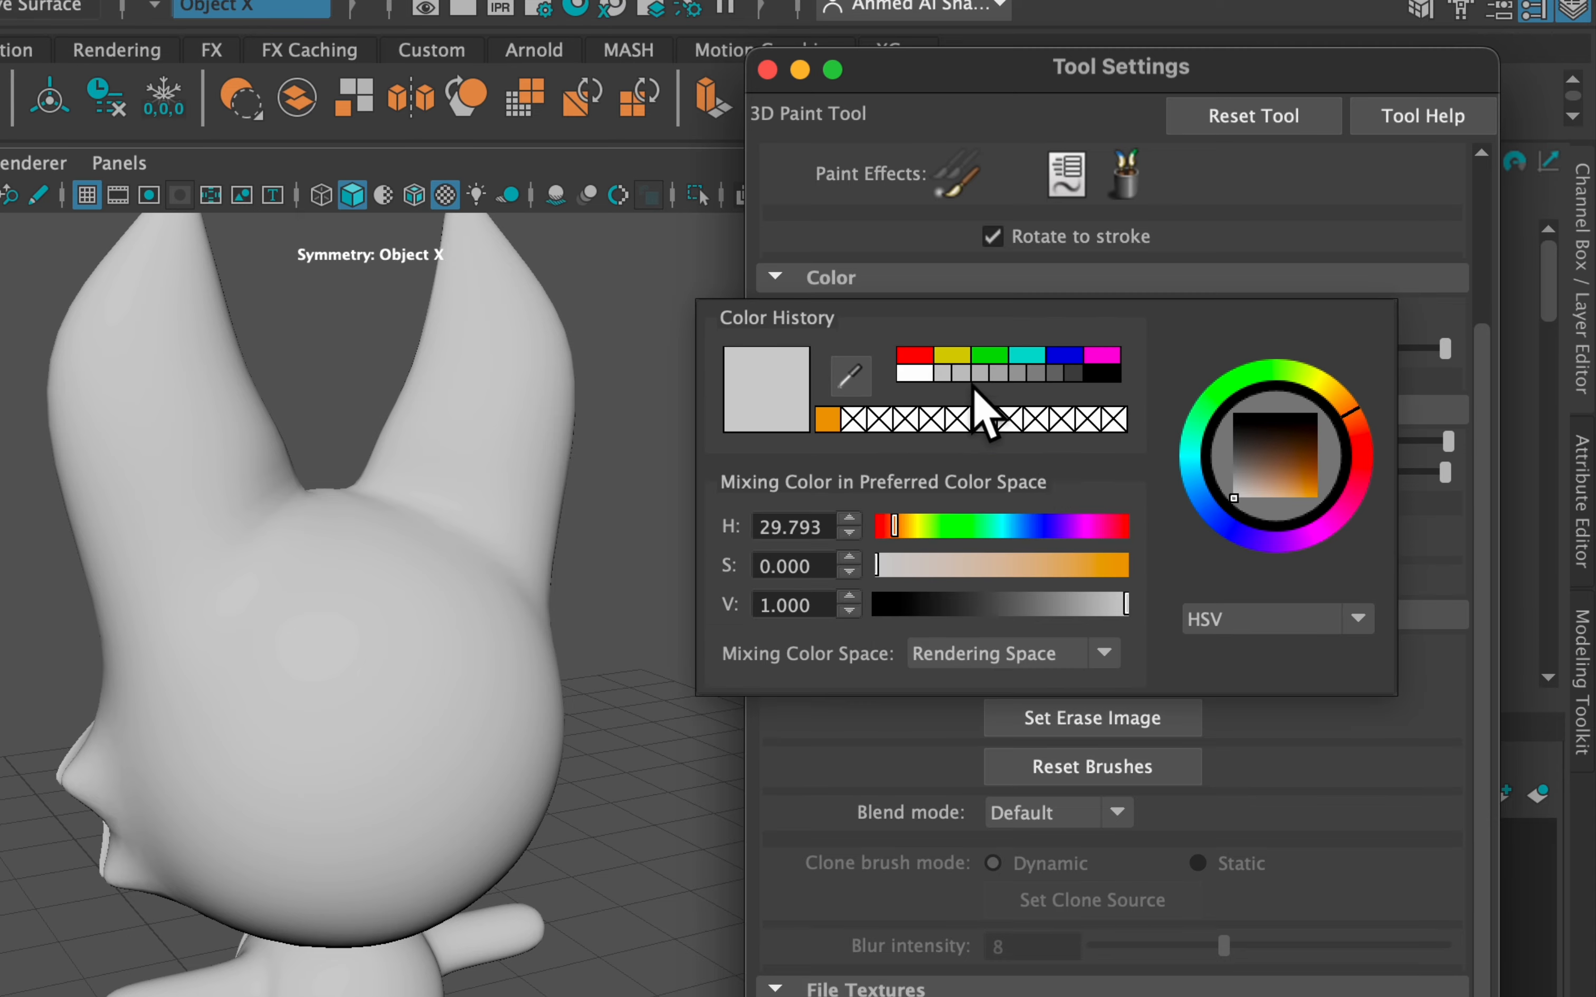
left_click(1072, 360)
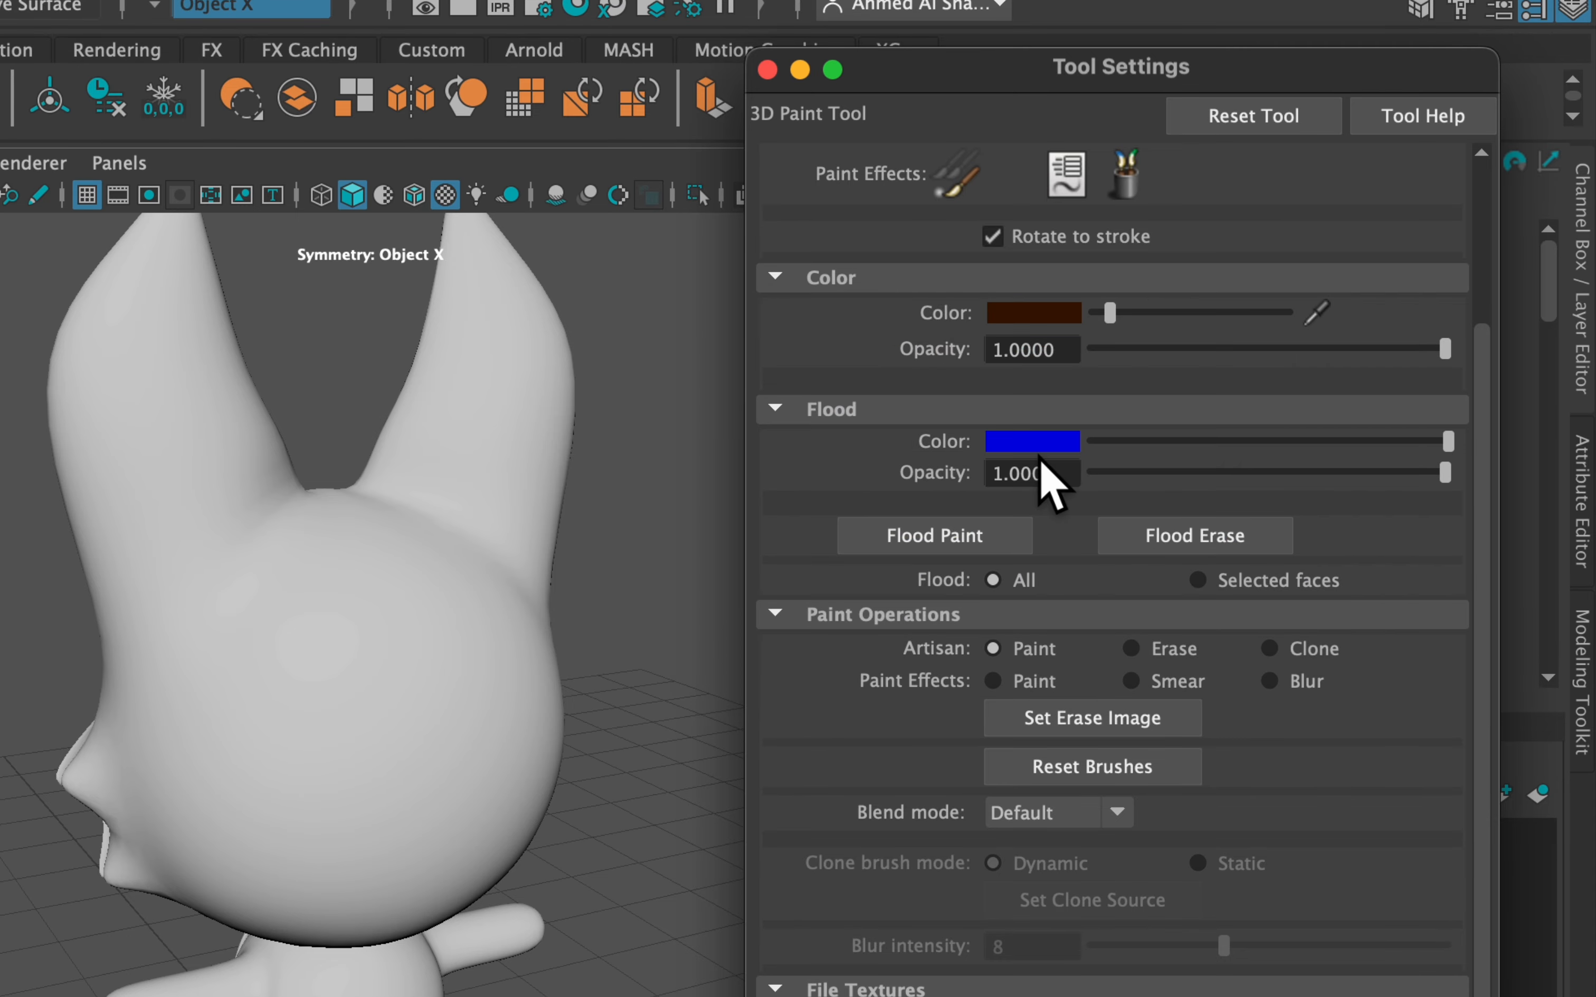
left_click(949, 548)
Orbit and zoom to the back of the fox's head and paint black strokes there
mouse_move(416, 570)
left_mouse_down("alt")
mouse_move(436, 550)
mouse_move(557, 577)
mouse_move(556, 564)
left_mouse_up("alt")
right_click_drag(556, 564, 442, 541, "alt")
left_click_drag(443, 541, 299, 506, "alt")
right_click_drag(299, 506, 451, 481, "alt")
middle_click_drag(452, 481, 323, 625, "alt")
right_click_drag(322, 625, 350, 584, "alt")
mouse_move(404, 528)
left_mouse_down()
mouse_move(537, 475)
mouse_move(534, 514)
mouse_move(650, 381)
mouse_move(508, 349)
mouse_move(541, 482)
left_mouse_up()
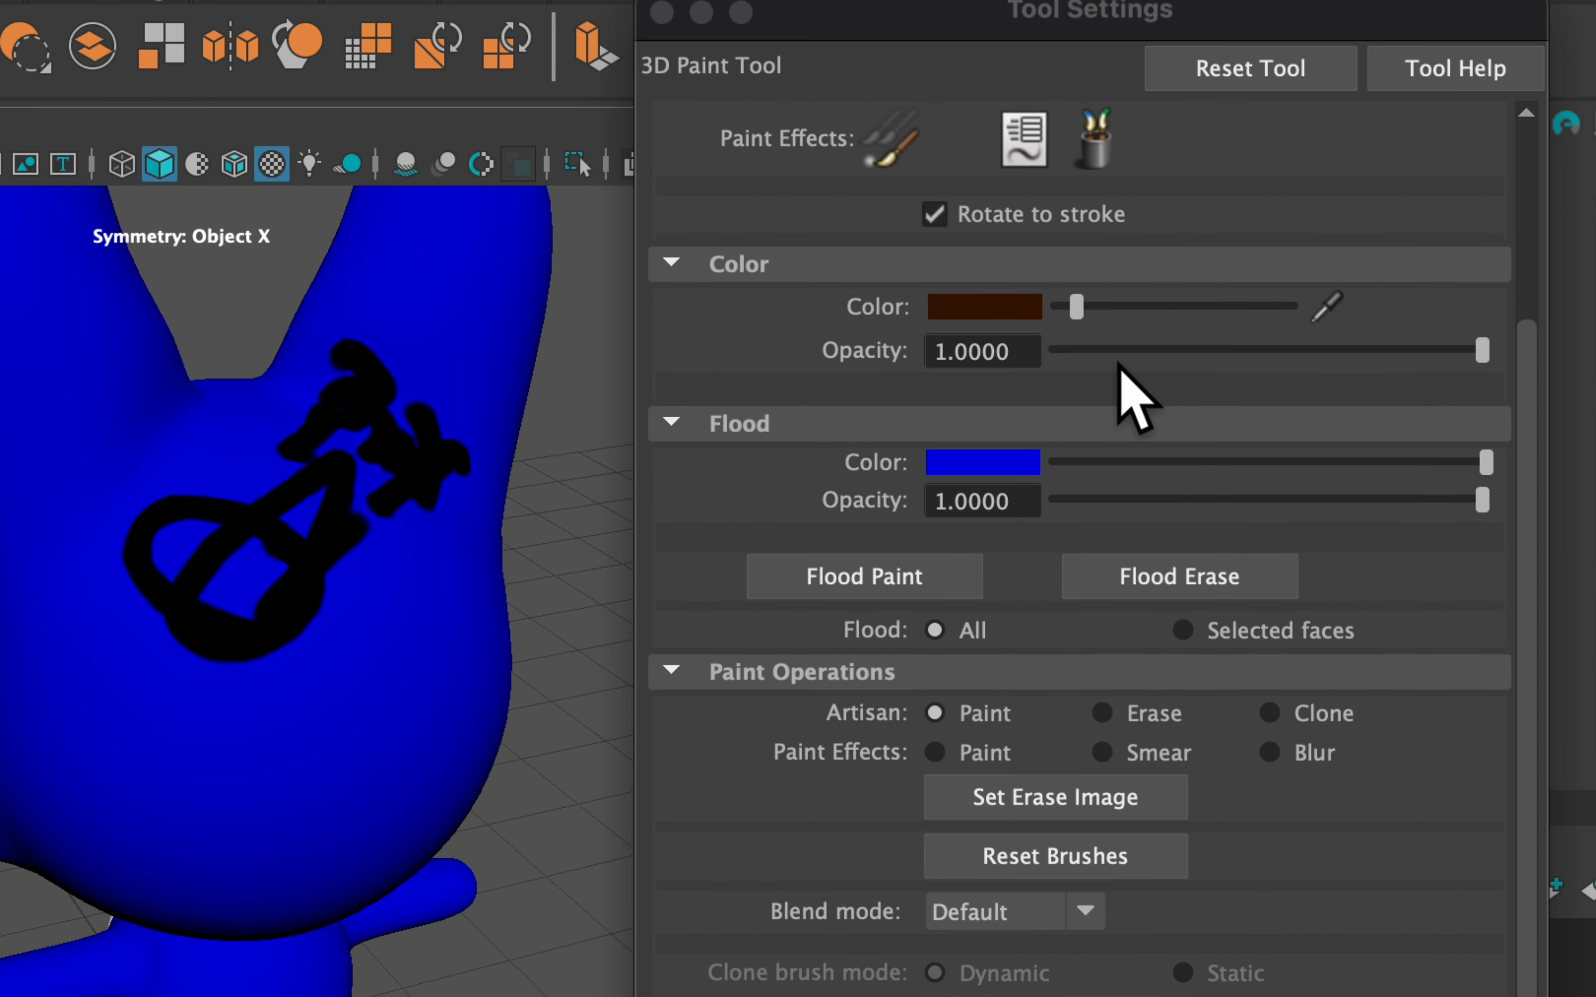
Lower Color Opacity, enlarge the brush, and paint faint dark shading up the torso
left_click_drag(1326, 349, 1131, 351)
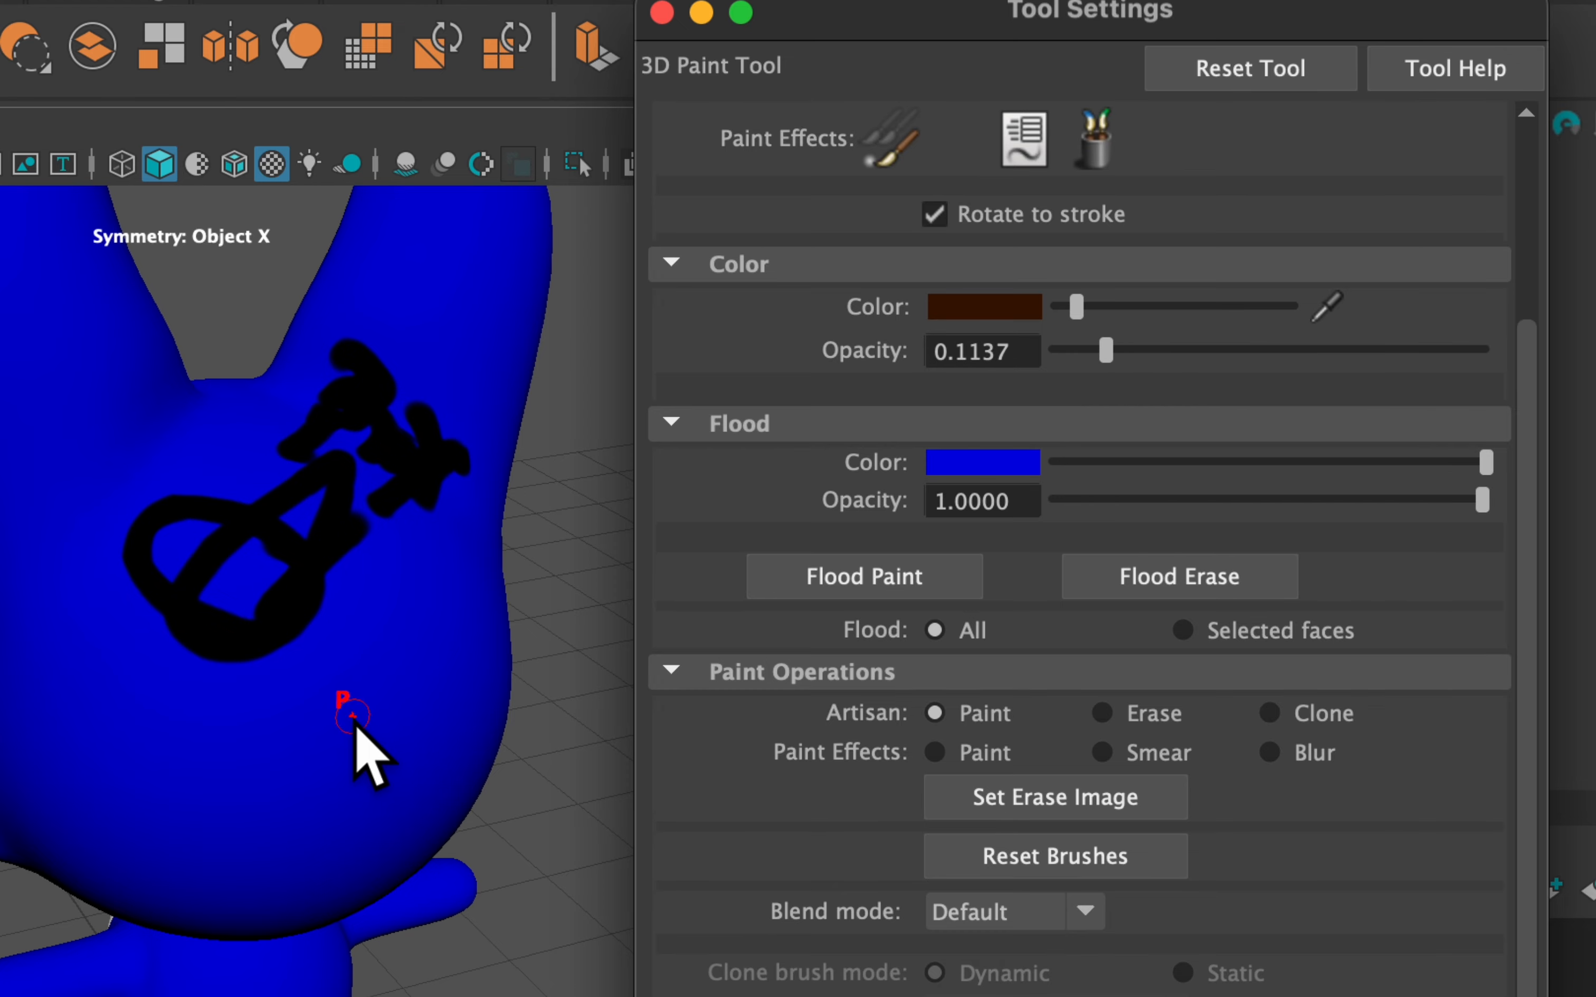
left_click_drag(354, 716, 377, 714)
key("b")
mouse_move(293, 655)
left_mouse_down()
mouse_move(336, 653)
mouse_move(438, 591)
mouse_move(399, 464)
mouse_move(369, 435)
left_mouse_up()
left_click_drag(1104, 351, 1063, 350)
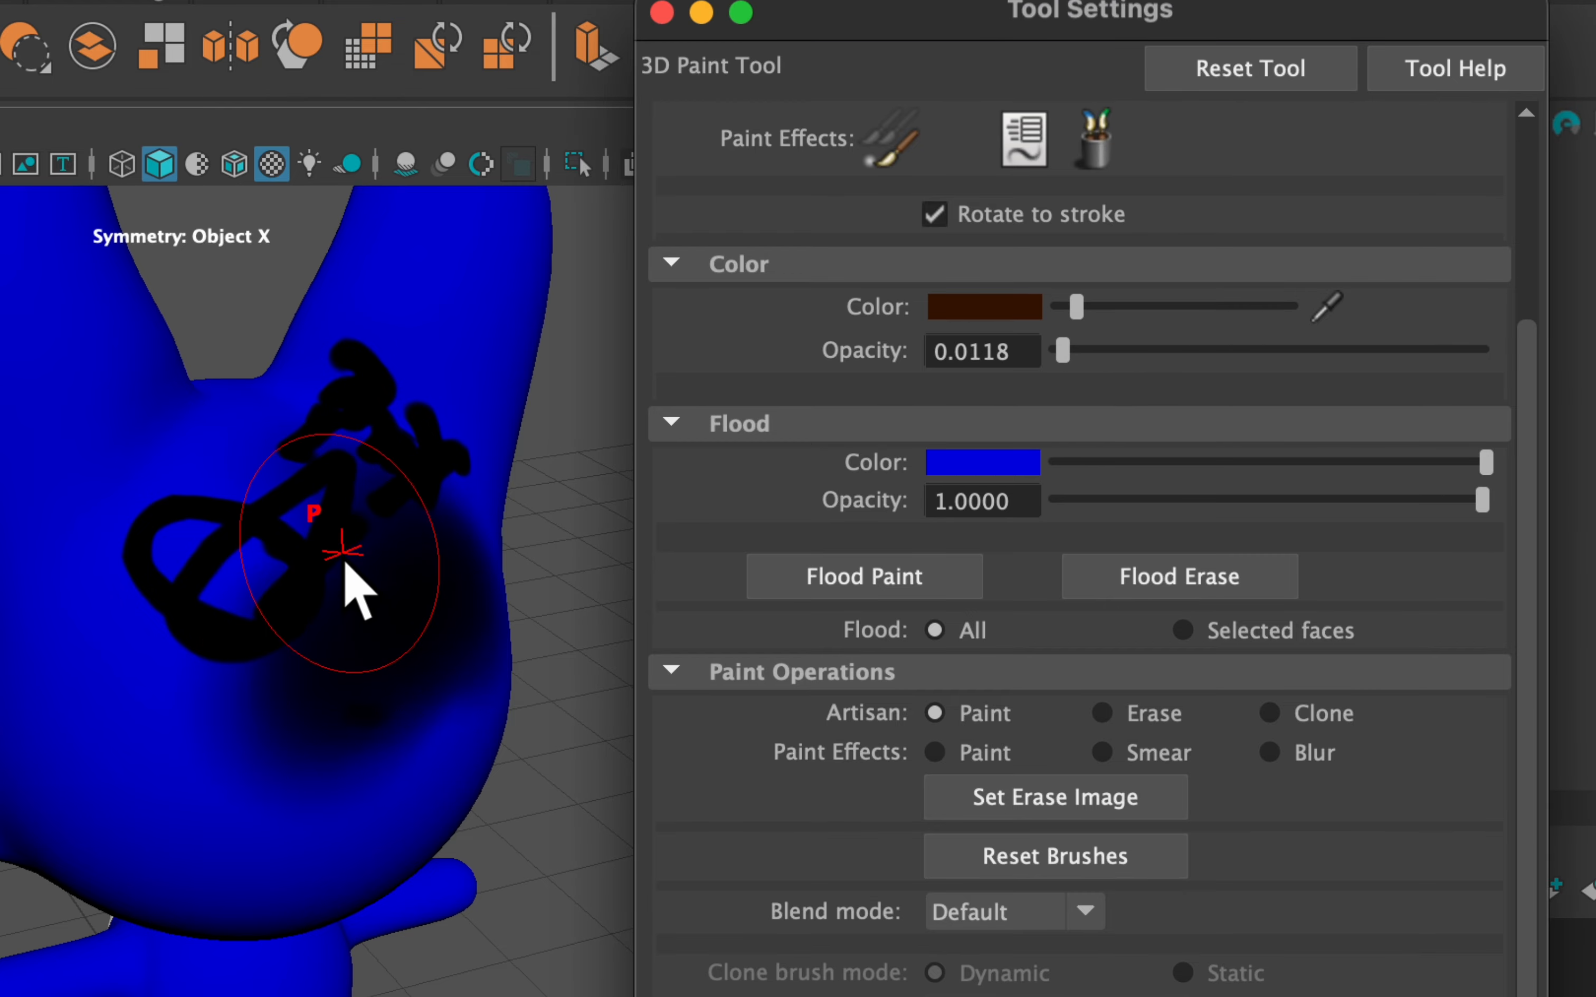
left_click_drag(357, 570, 498, 469, "alt")
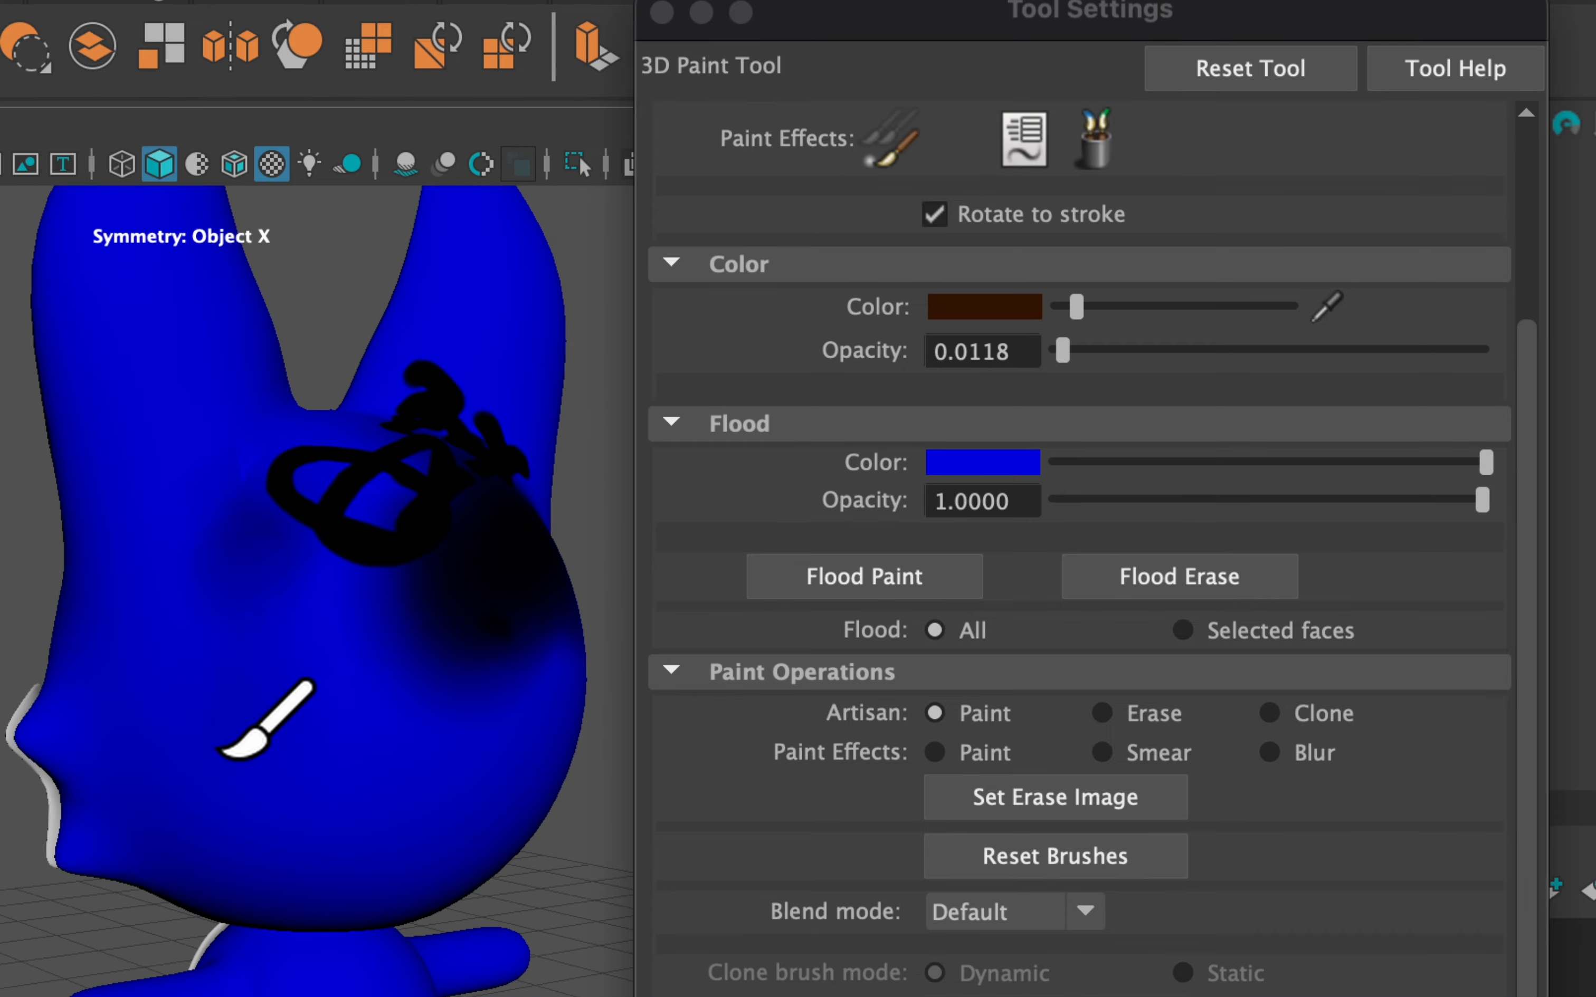
Set Flood Opacity to about 0.18 and apply two translucent blue floods over the fox
left_click_drag(168, 766, 234, 633, "alt")
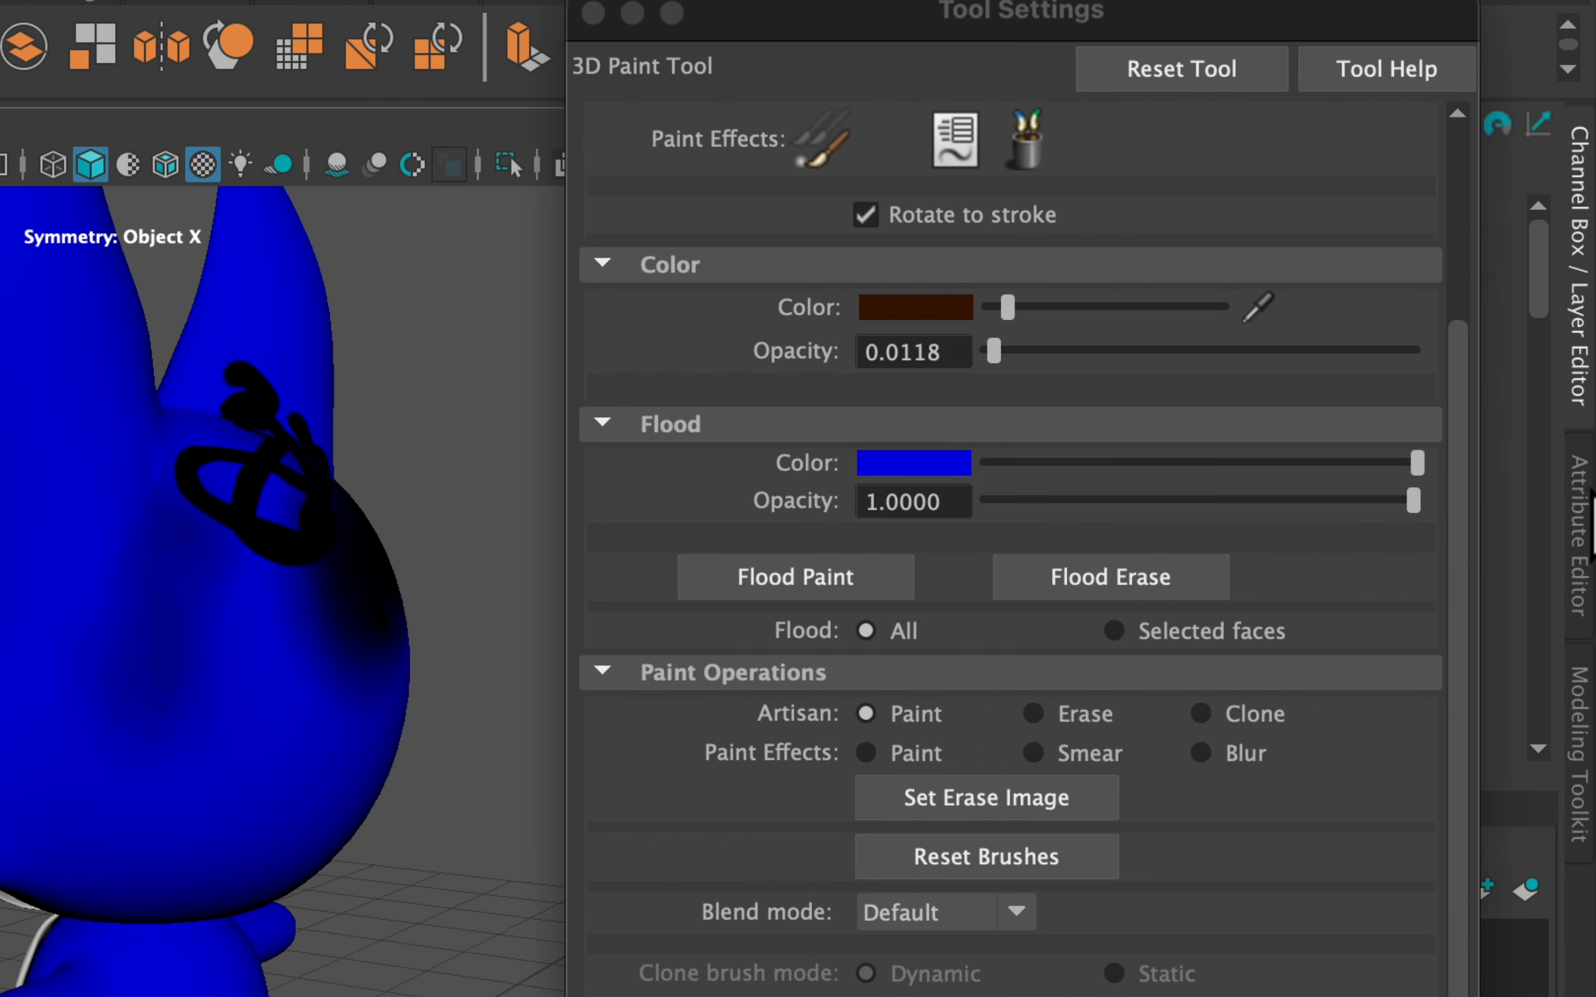
left_click(1194, 502)
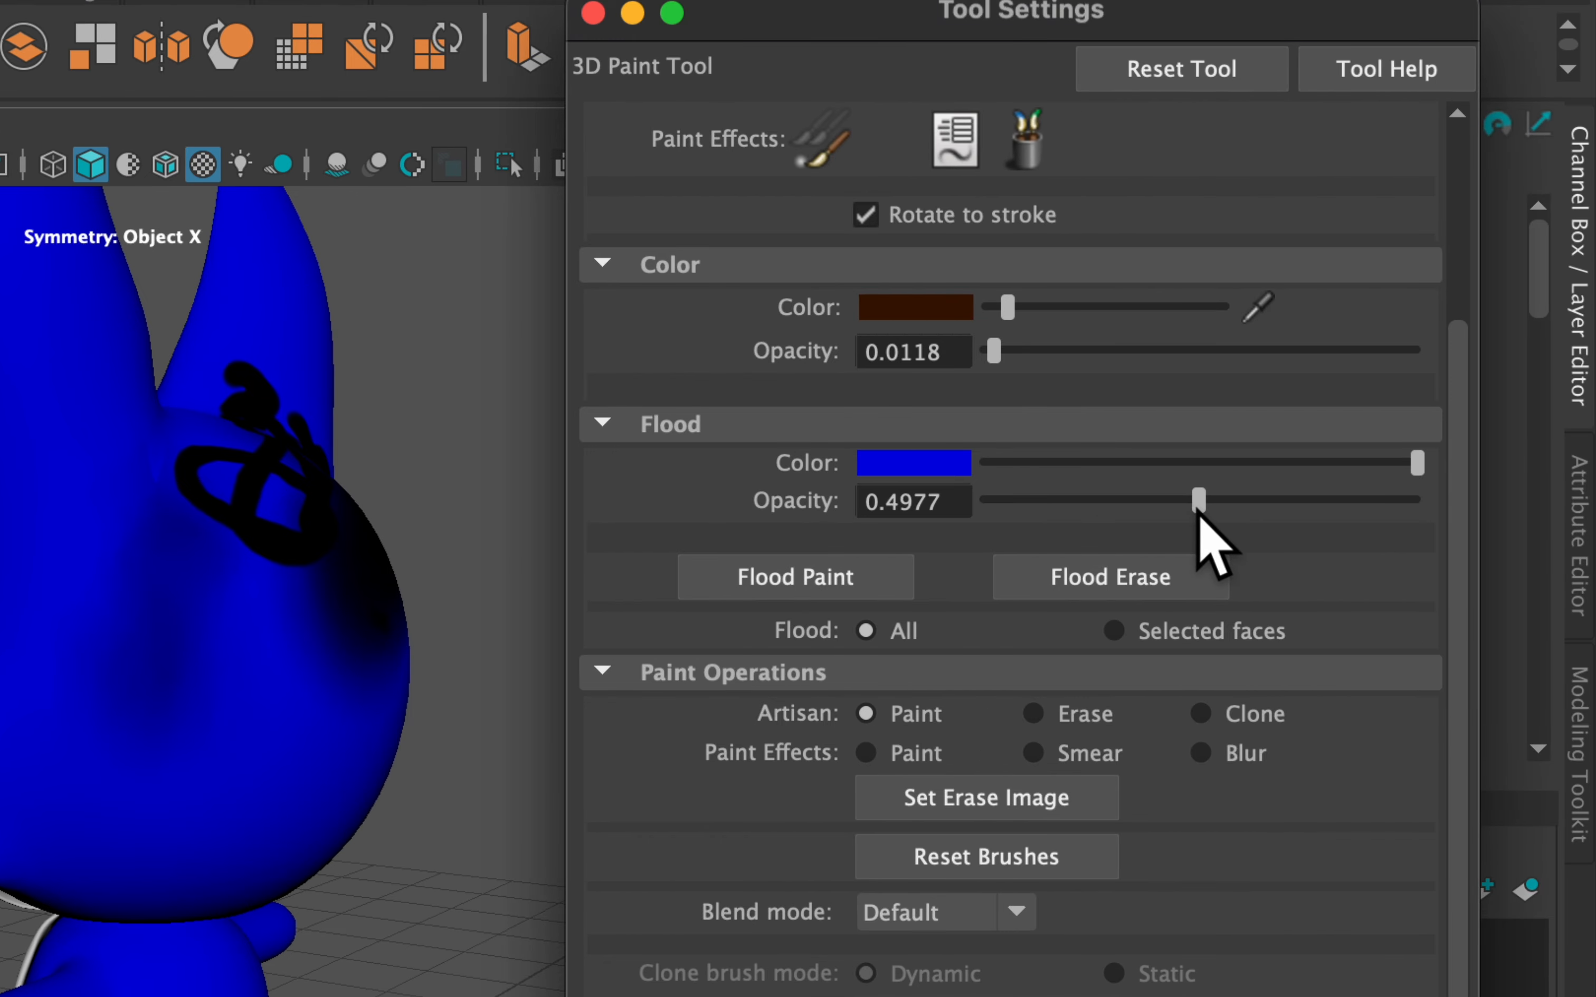
mouse_move(1197, 504)
left_mouse_down()
mouse_move(1092, 502)
mouse_move(1062, 519)
left_mouse_up()
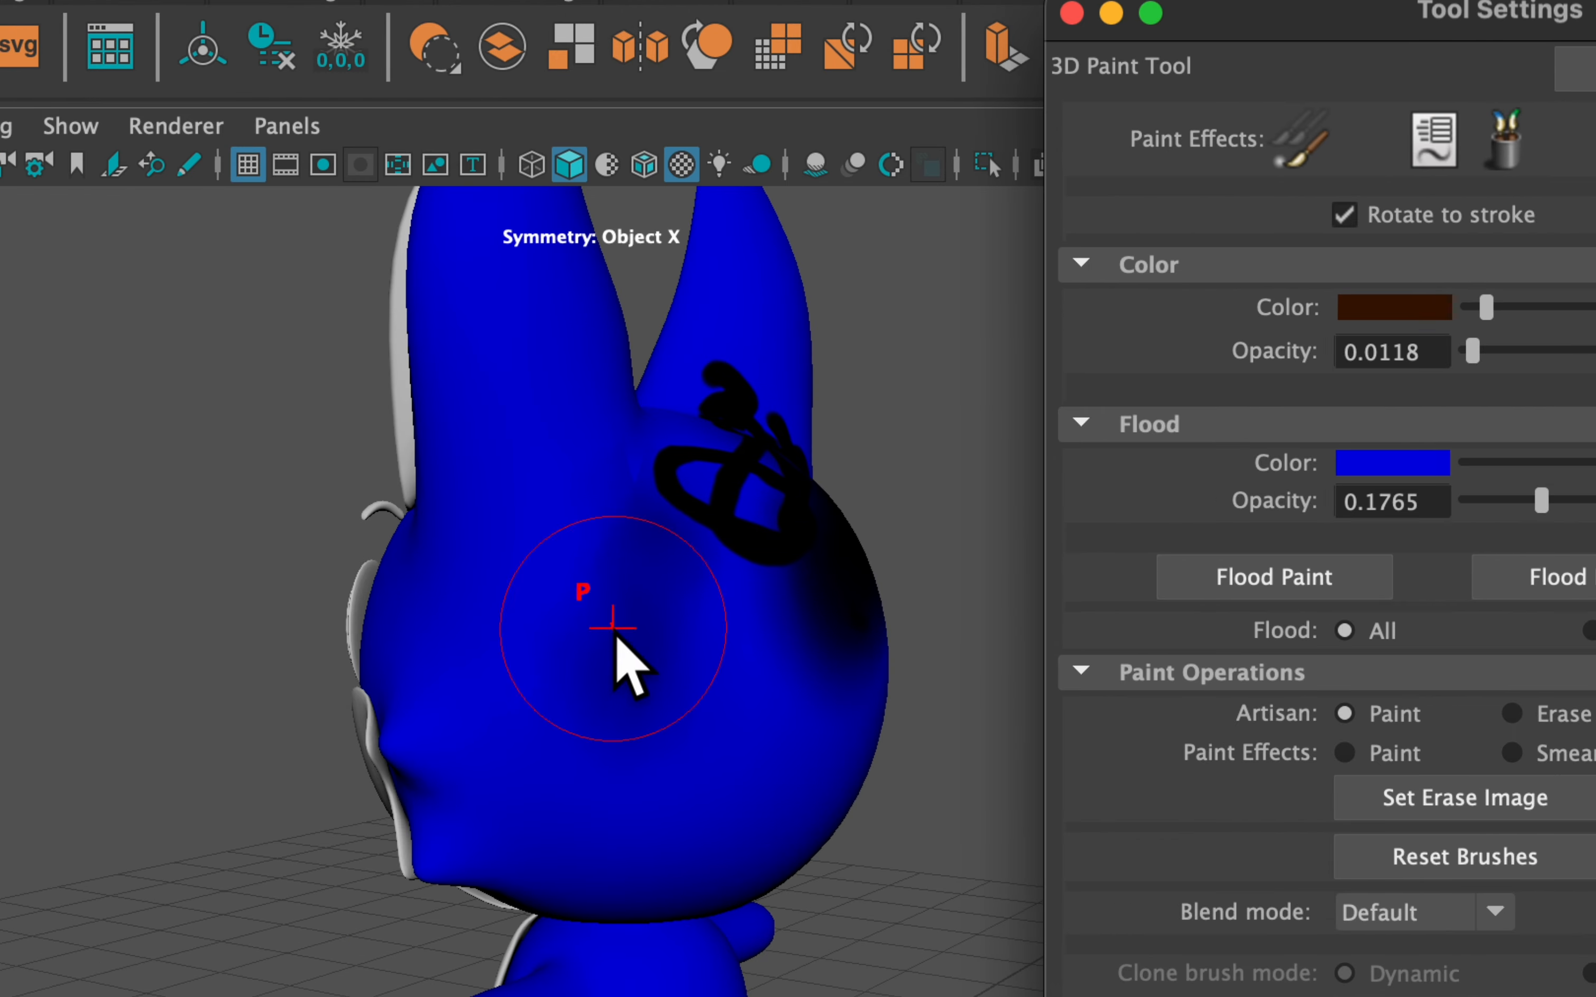
left_click(880, 575)
left_click(880, 576)
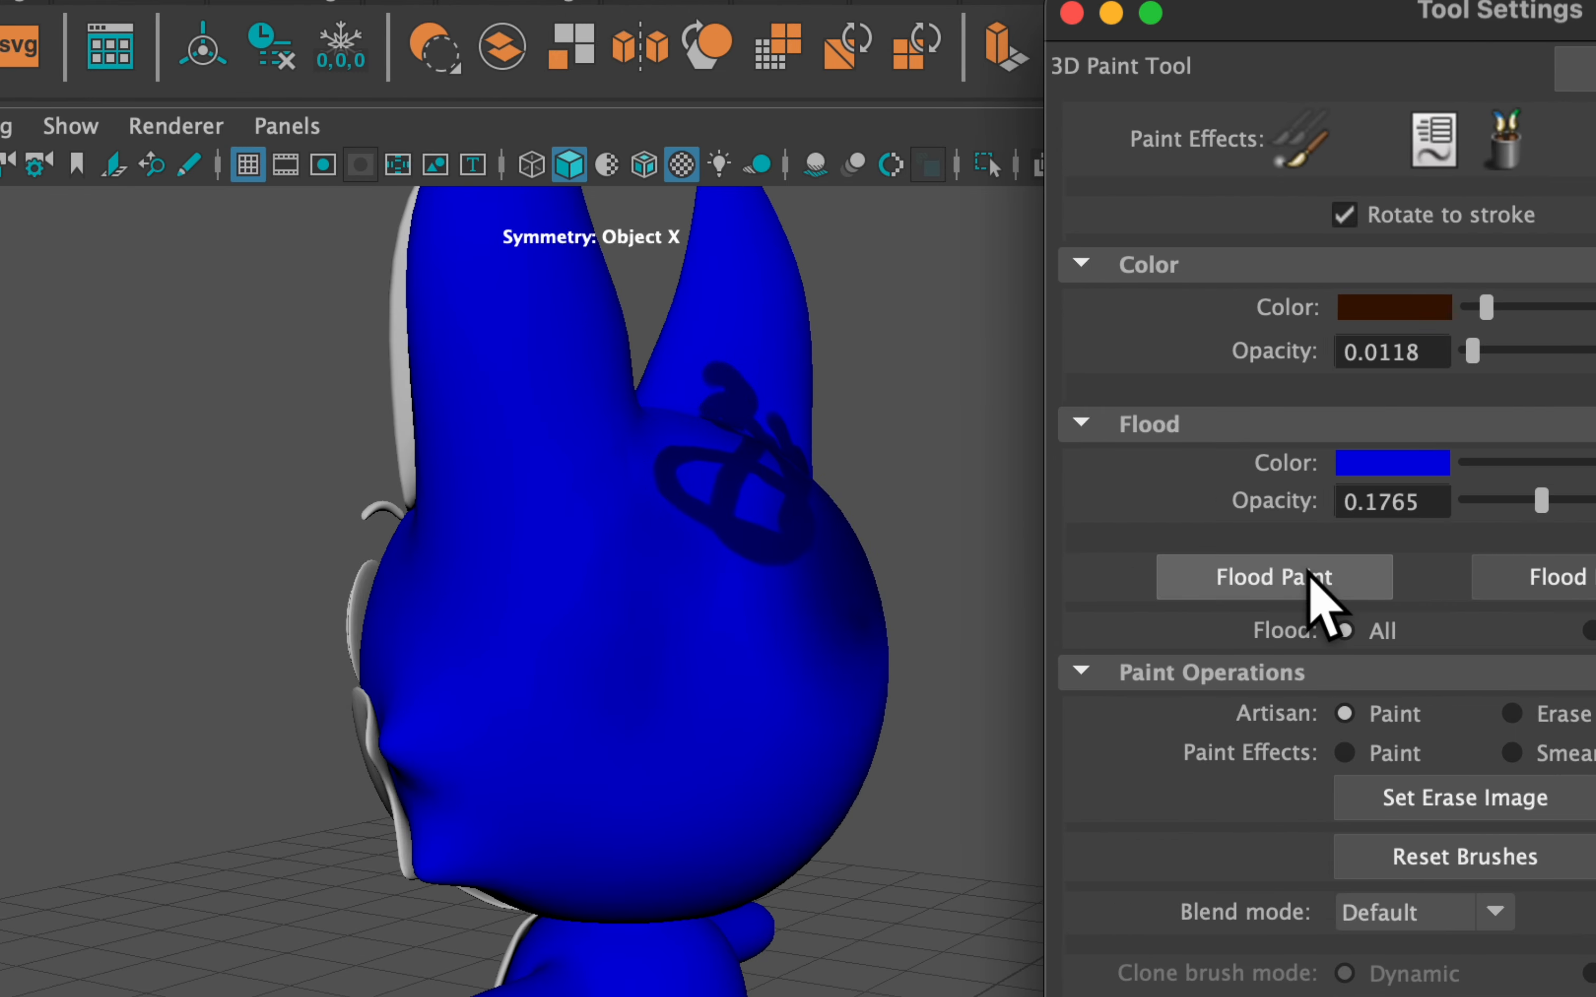
Apply four more translucent blue floods to fade the dark strokes
left_click(1308, 570)
left_click(1308, 570)
left_click(1307, 570)
left_click(1308, 571)
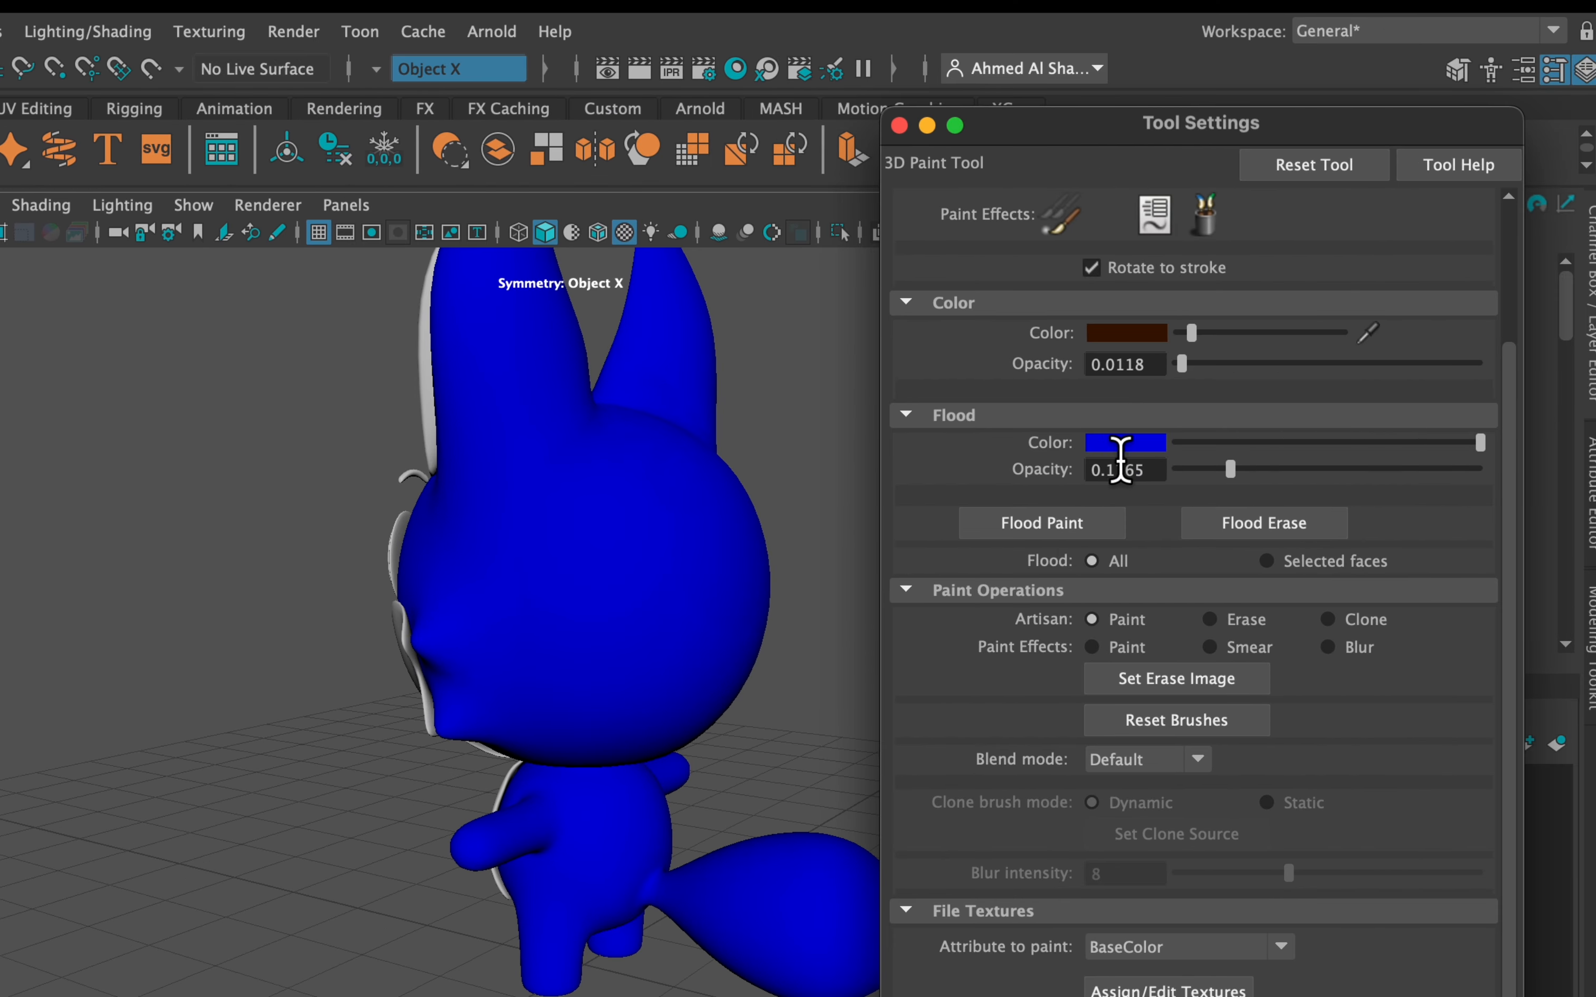
Change the Flood Color to orange in the picker and flood the whole fox
left_click(1125, 443)
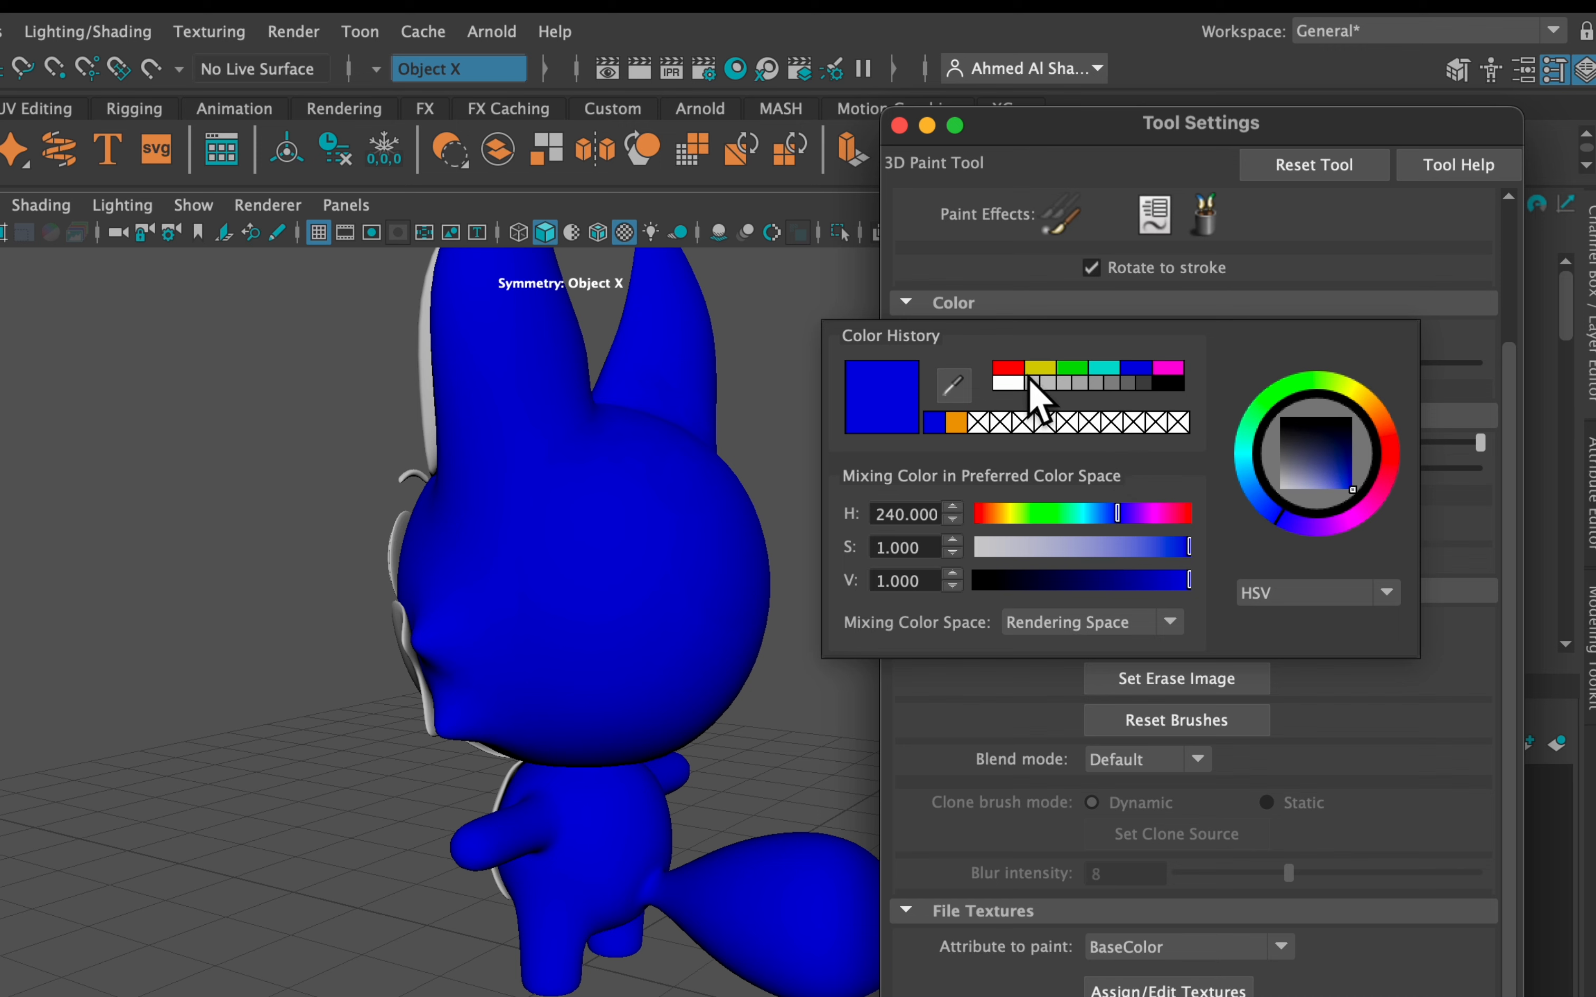
left_click(1015, 369)
left_click_drag(1020, 514, 1001, 520)
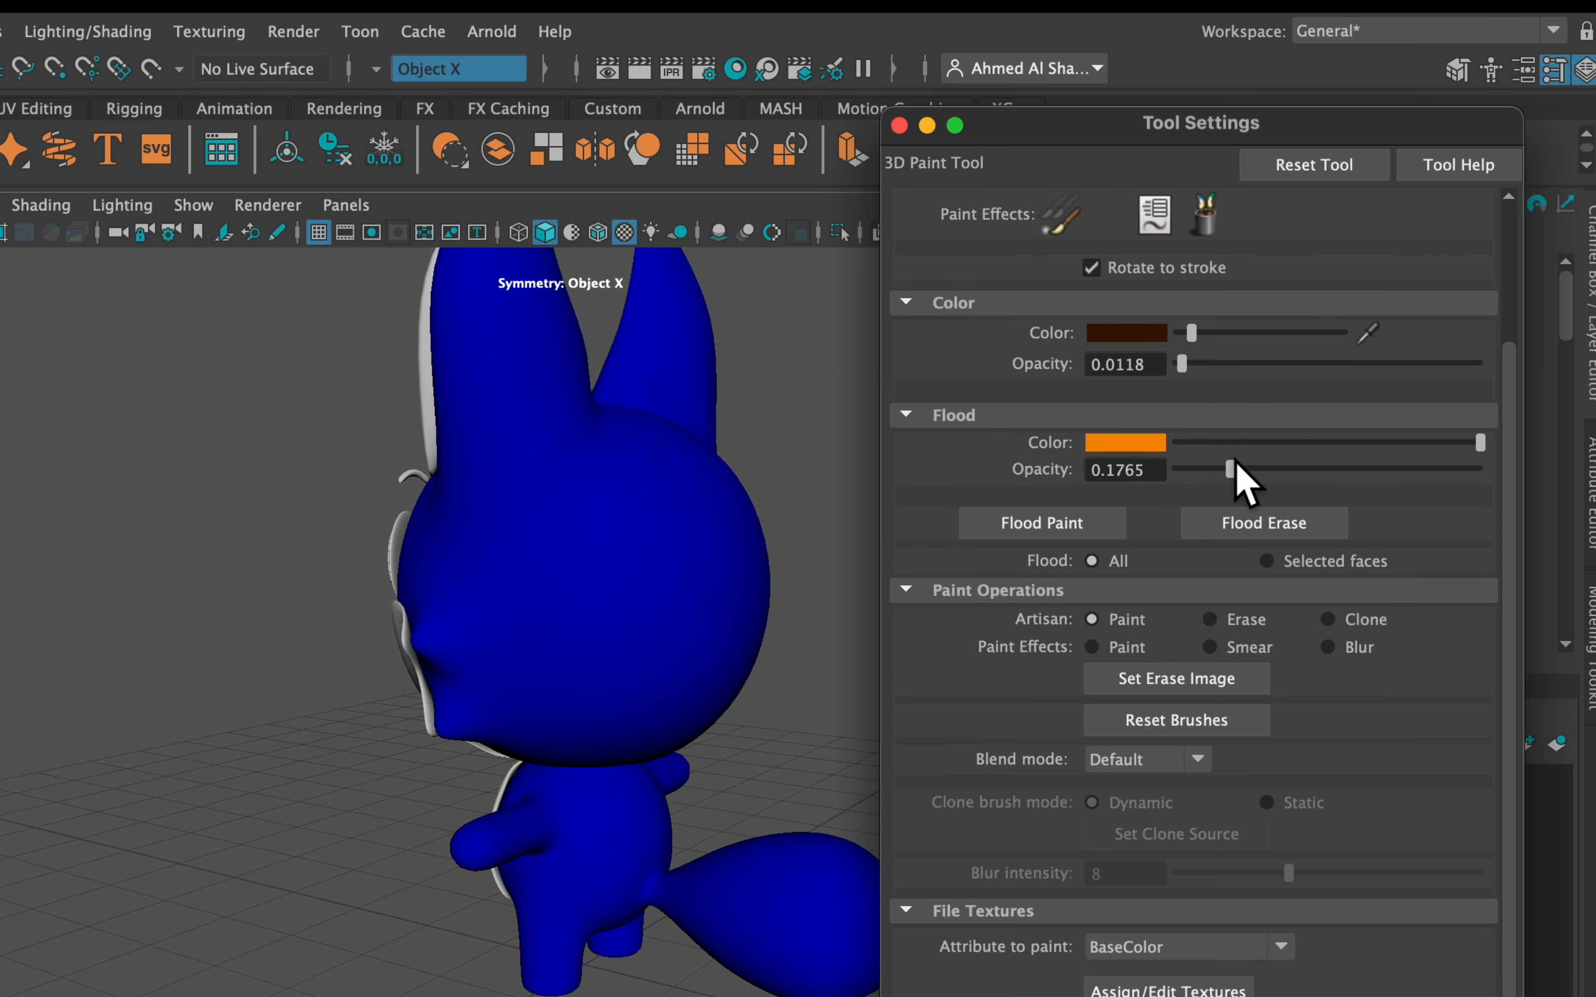
left_click(1042, 523)
Frame the fox's head, adjust the paint colour brightness and raise Color Opacity to 1.0
mouse_move(458, 543)
left_mouse_down("alt")
mouse_move(737, 524)
mouse_move(591, 531)
mouse_move(571, 526)
mouse_move(581, 512)
mouse_move(405, 546)
left_mouse_up("alt")
right_click_drag(404, 546, 489, 553, "alt")
middle_click_drag(488, 553, 339, 615, "alt")
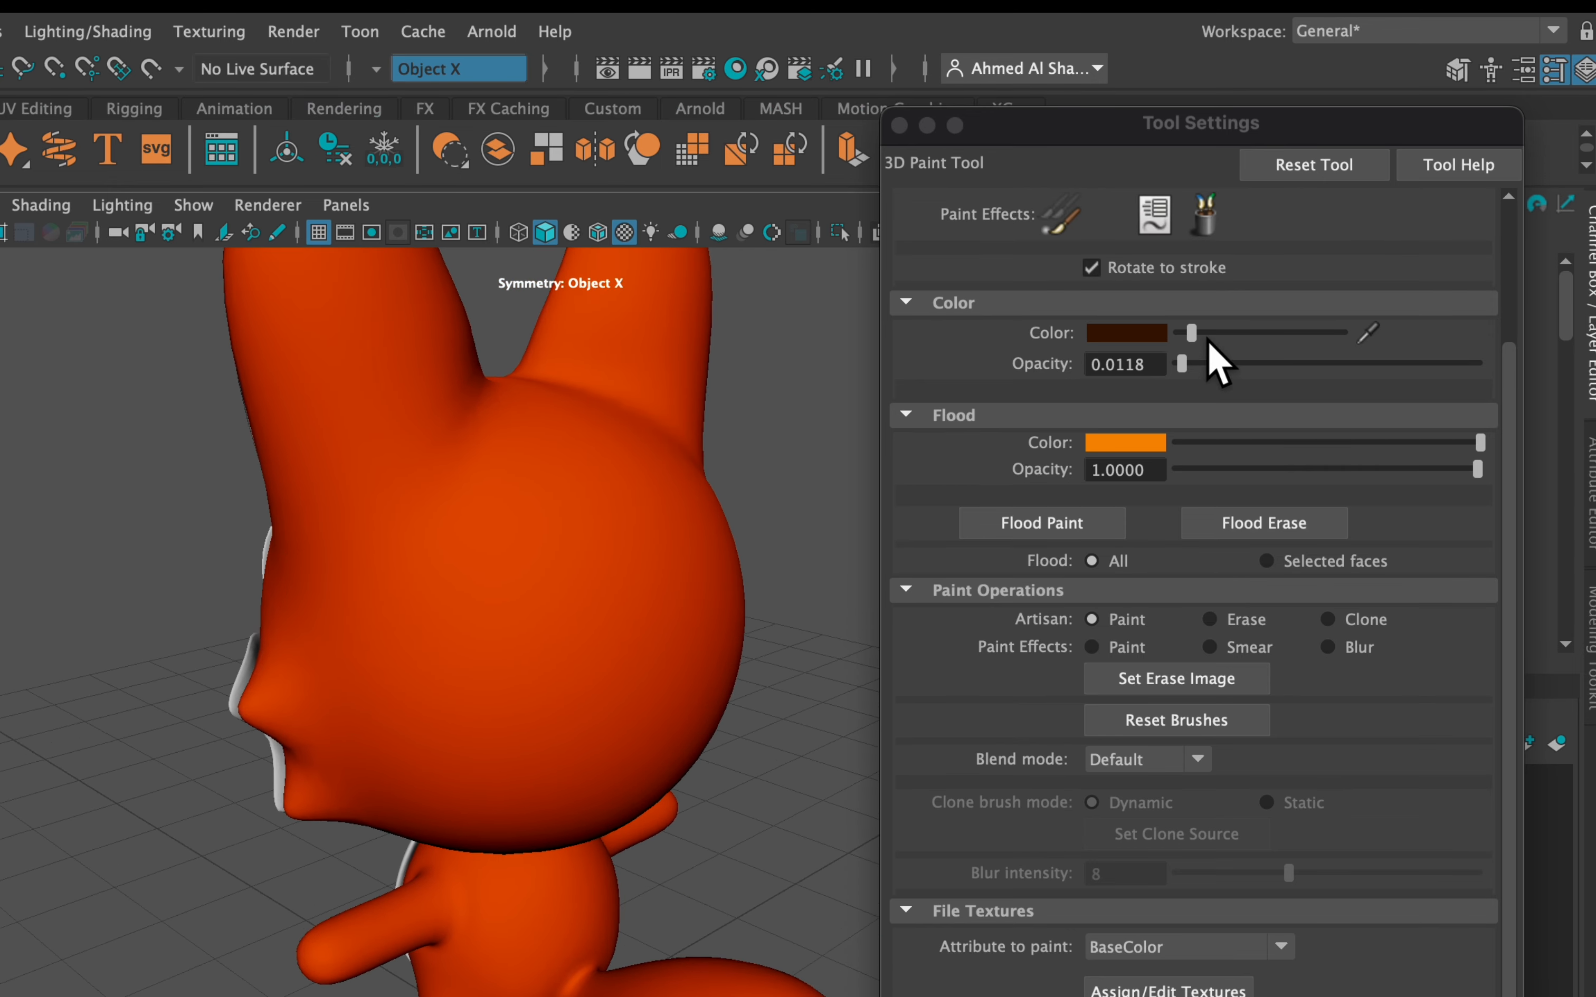
left_click(1193, 333)
left_click(1193, 333)
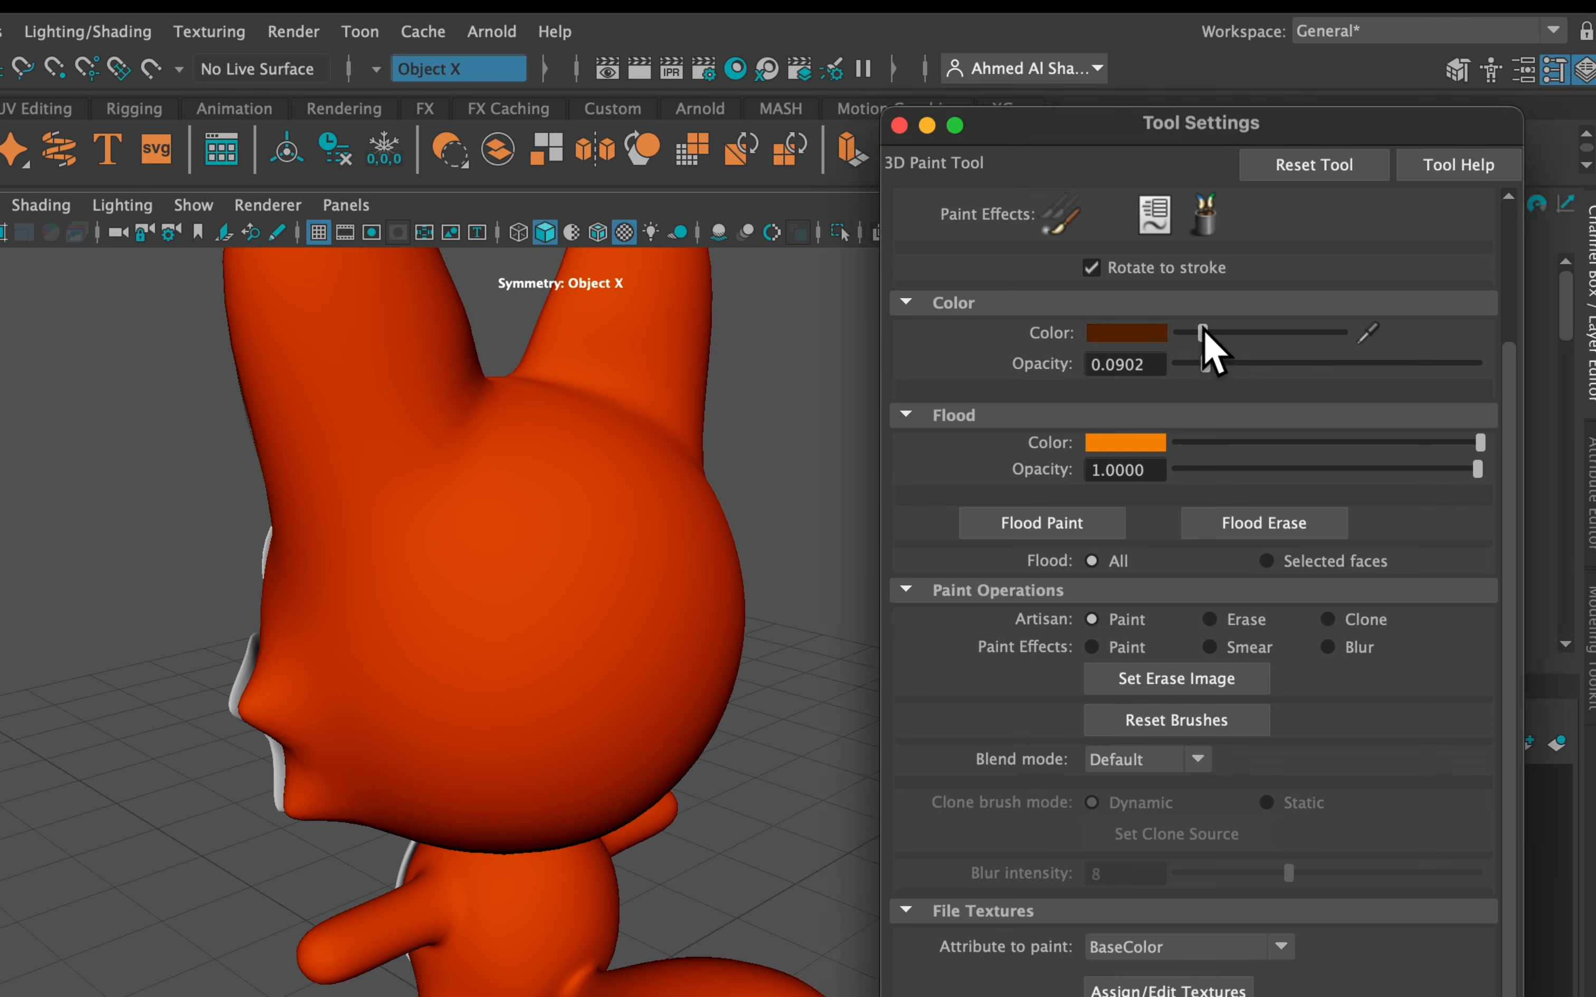
left_click_drag(1255, 364, 1547, 363)
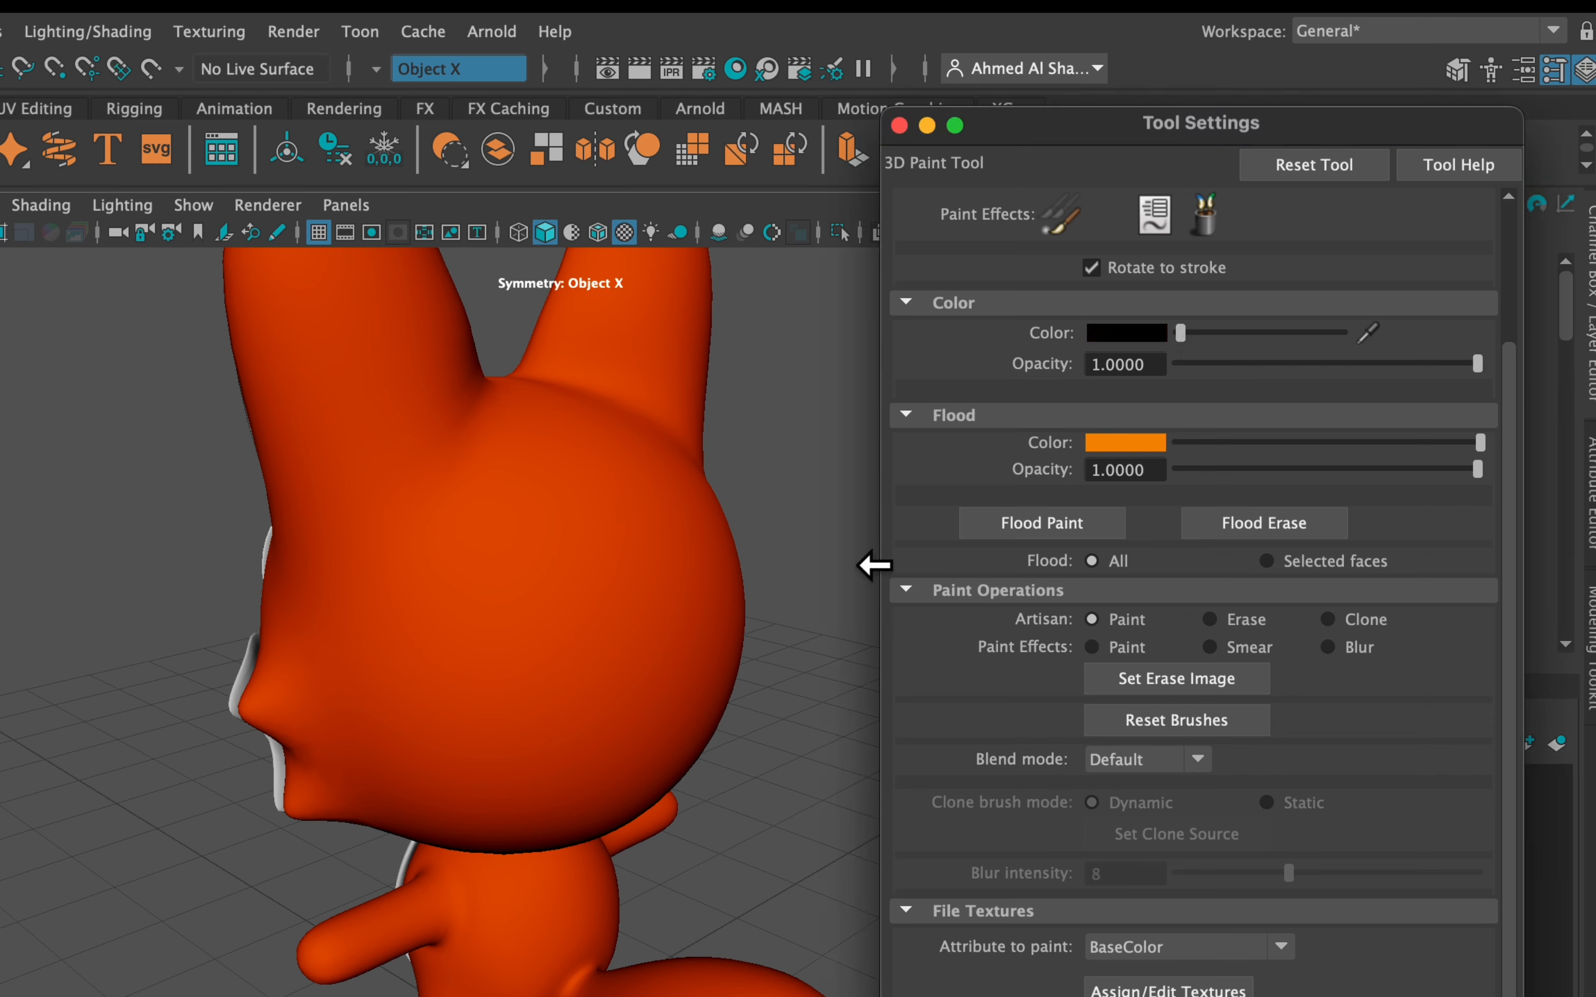
Paint a wavy black stroke down the head, undoing an initial dab first
left_click(549, 513)
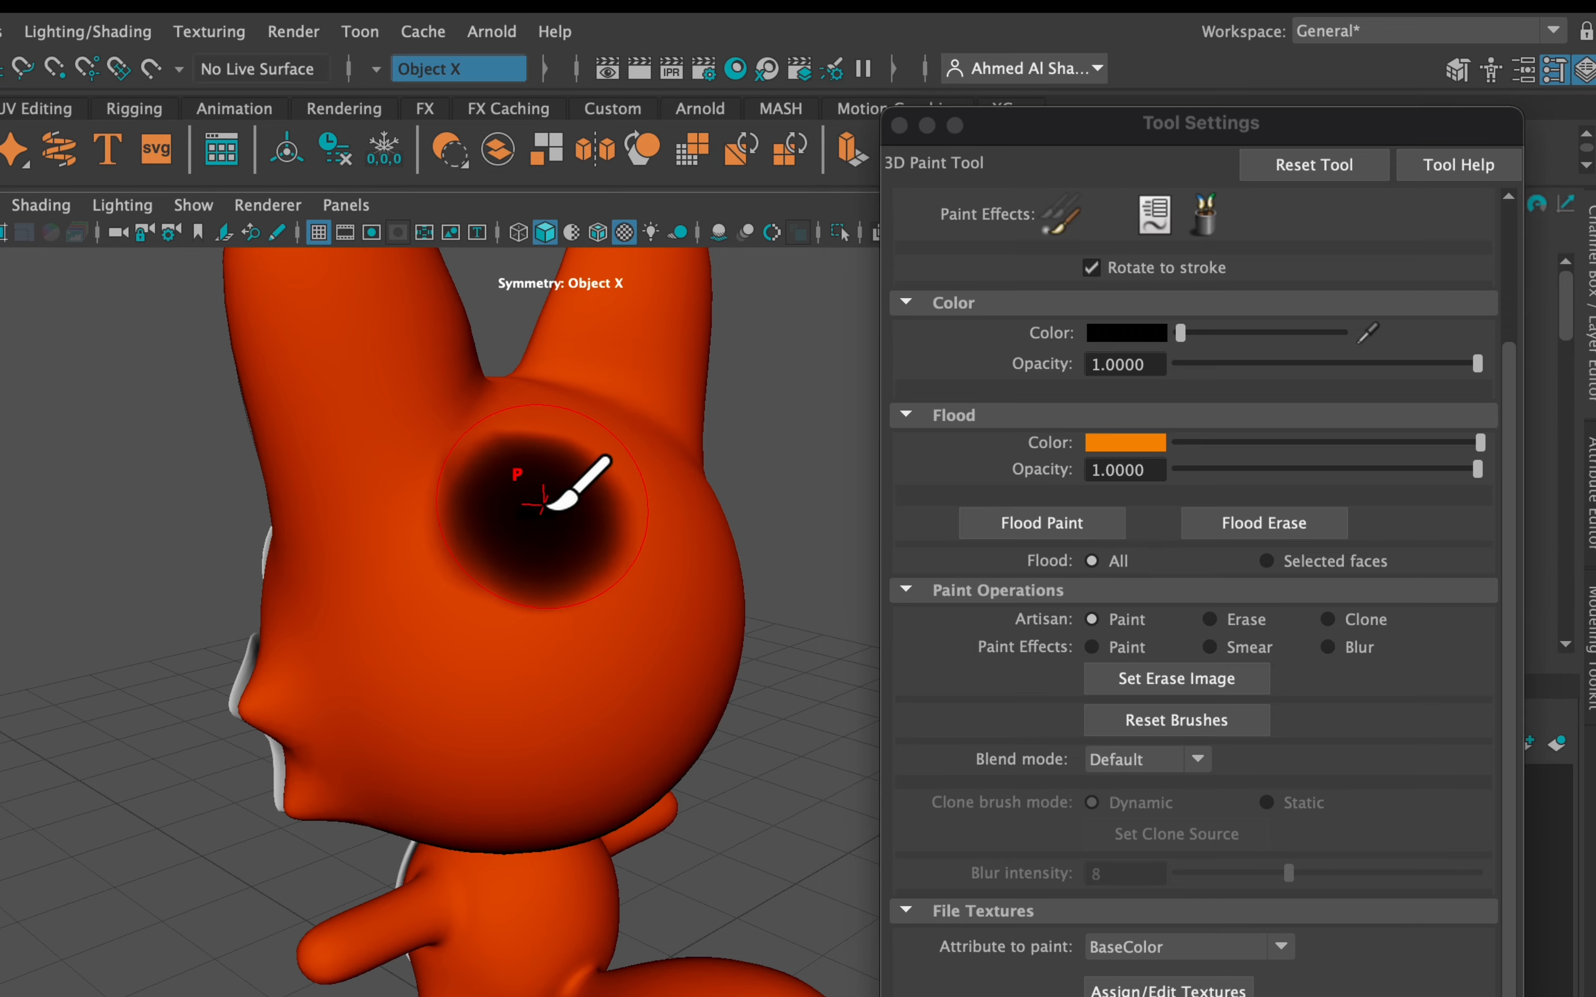
key("ctrl+z")
mouse_move(547, 413)
left_mouse_down()
mouse_move(521, 594)
mouse_move(555, 739)
left_mouse_up()
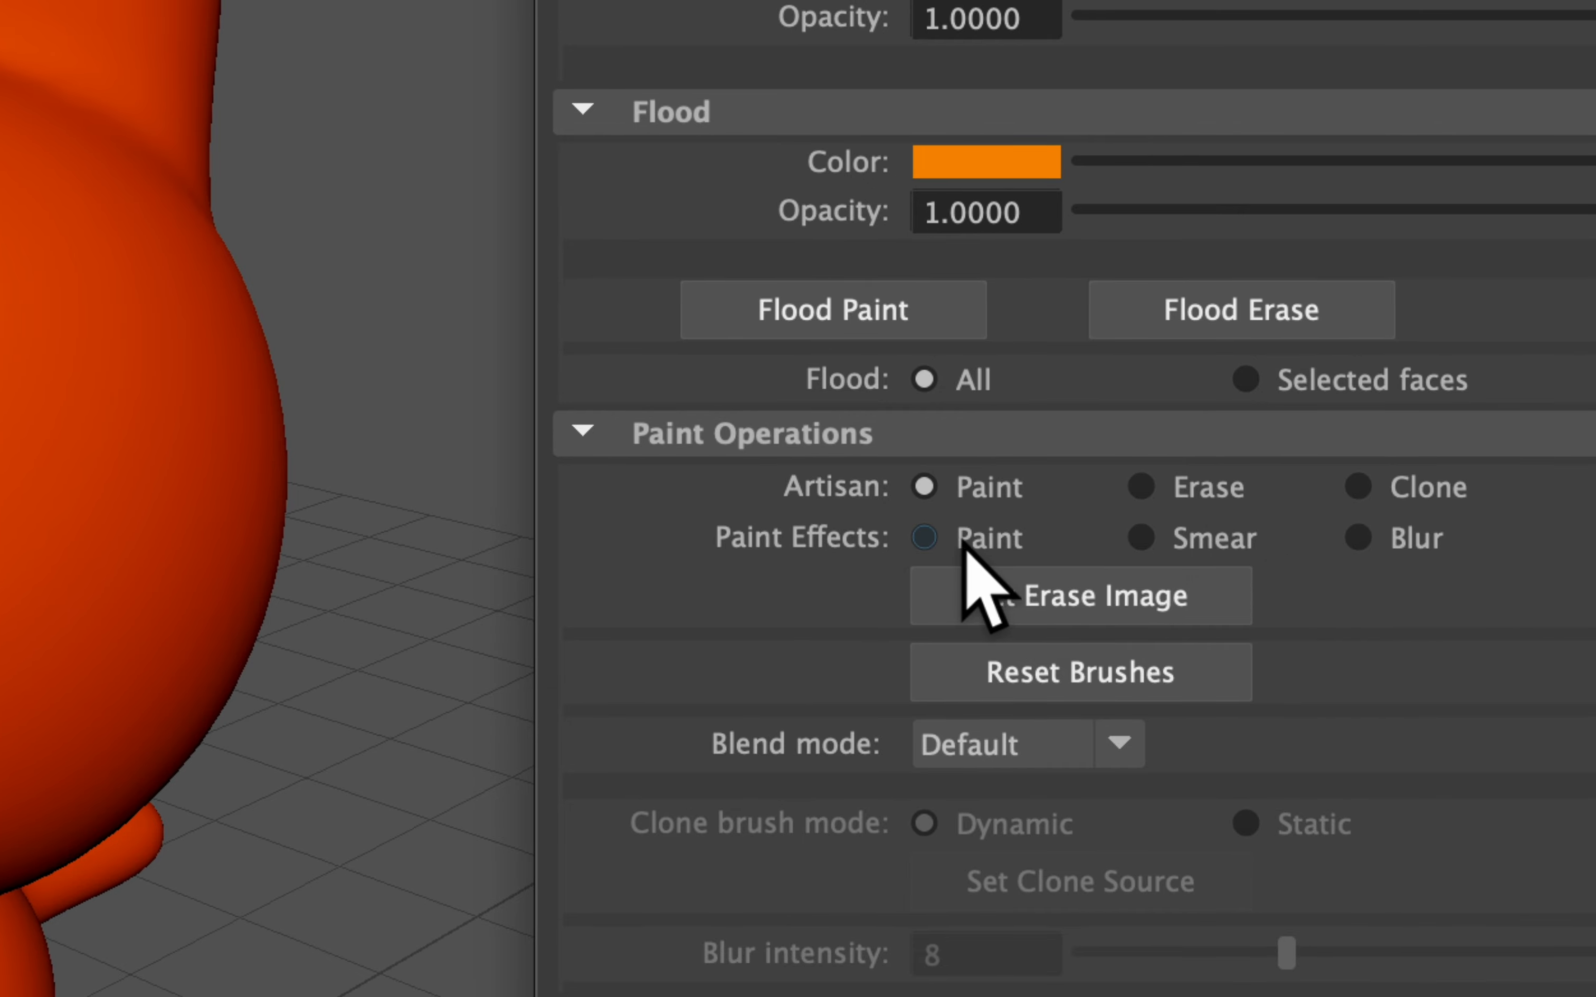
Smear the stroke's upper, middle and lower parts into streaks, then blur its top mark at intensity 8
left_click(1189, 544)
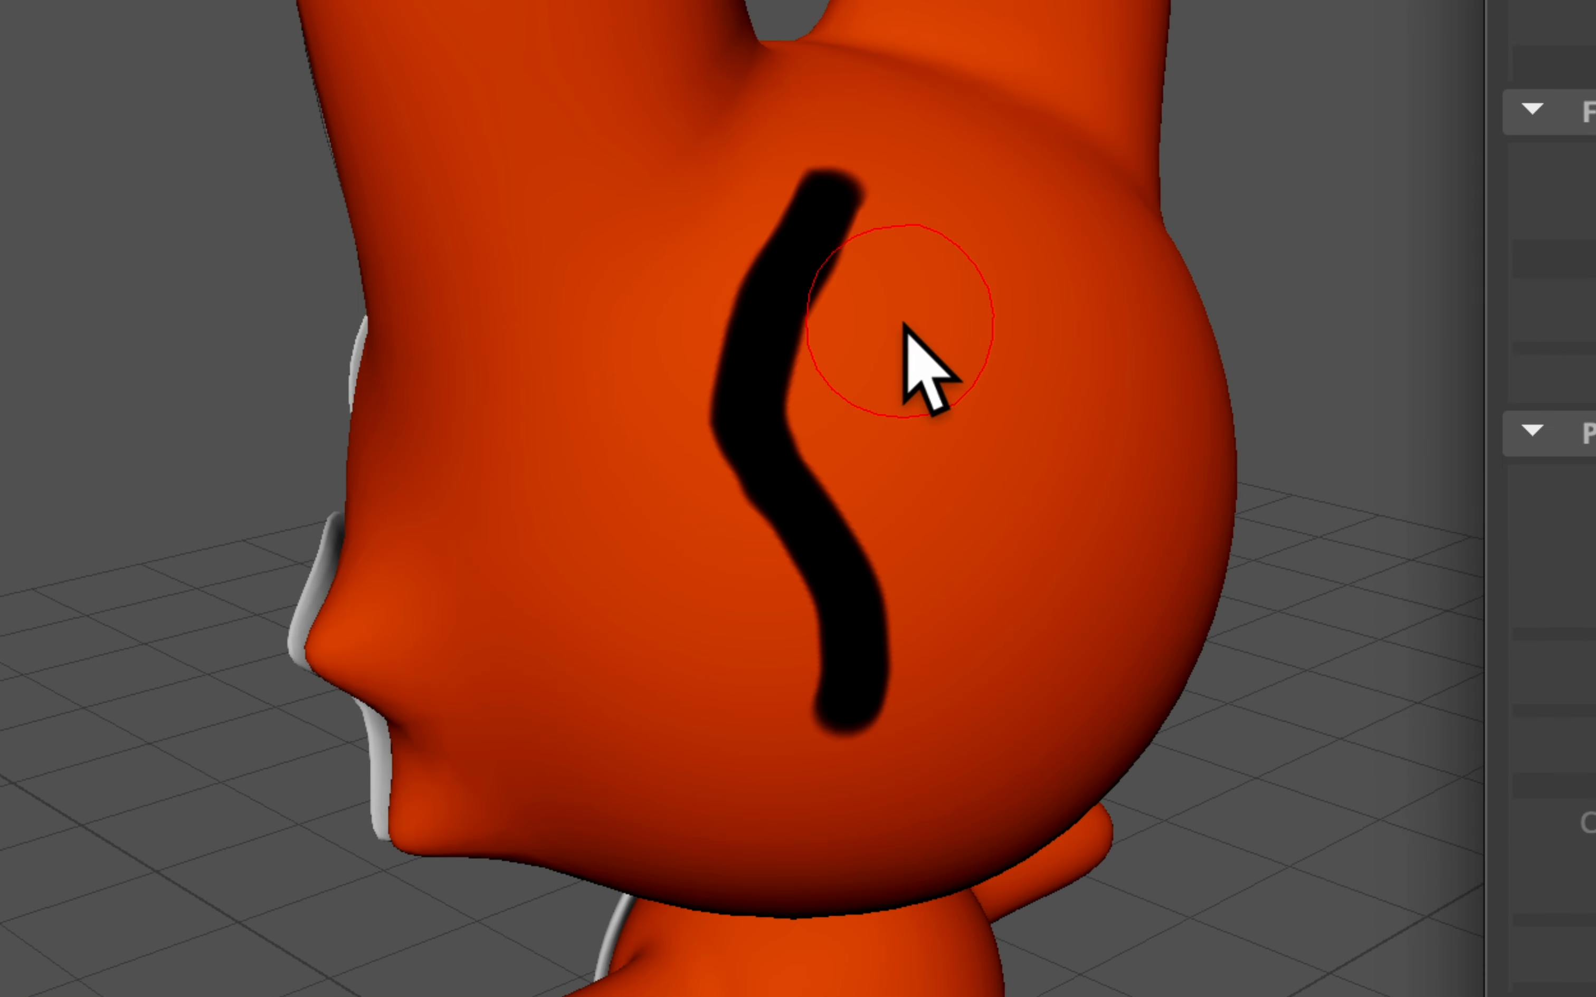
left_click_drag(919, 367, 602, 312)
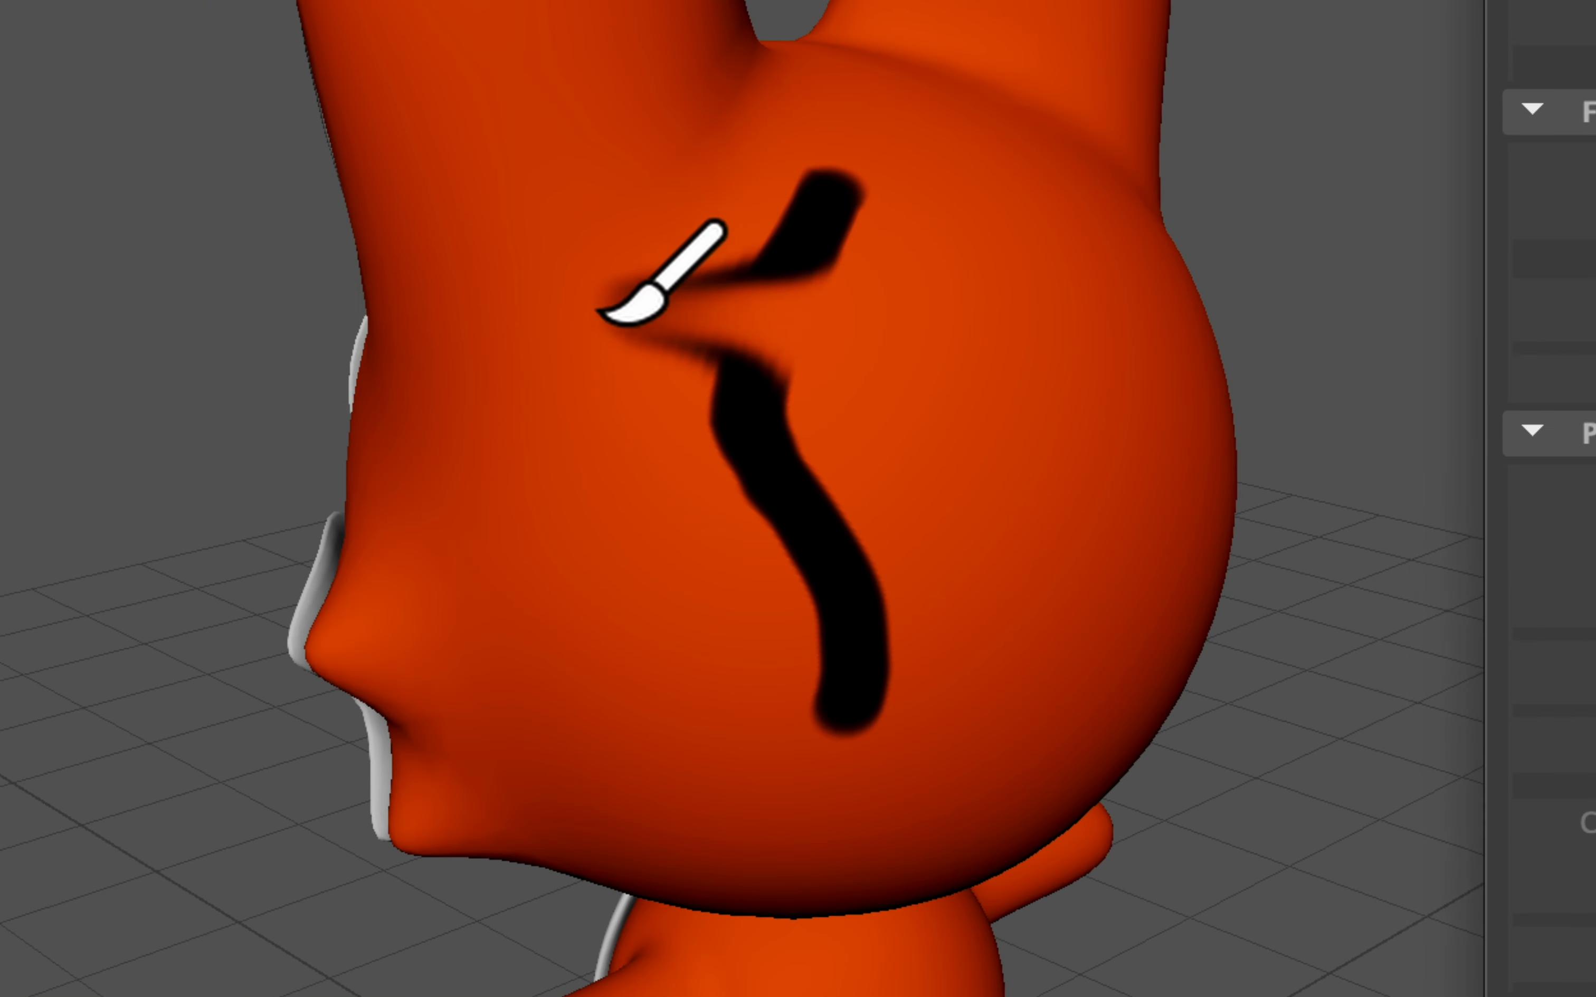
left_click_drag(499, 509, 846, 467)
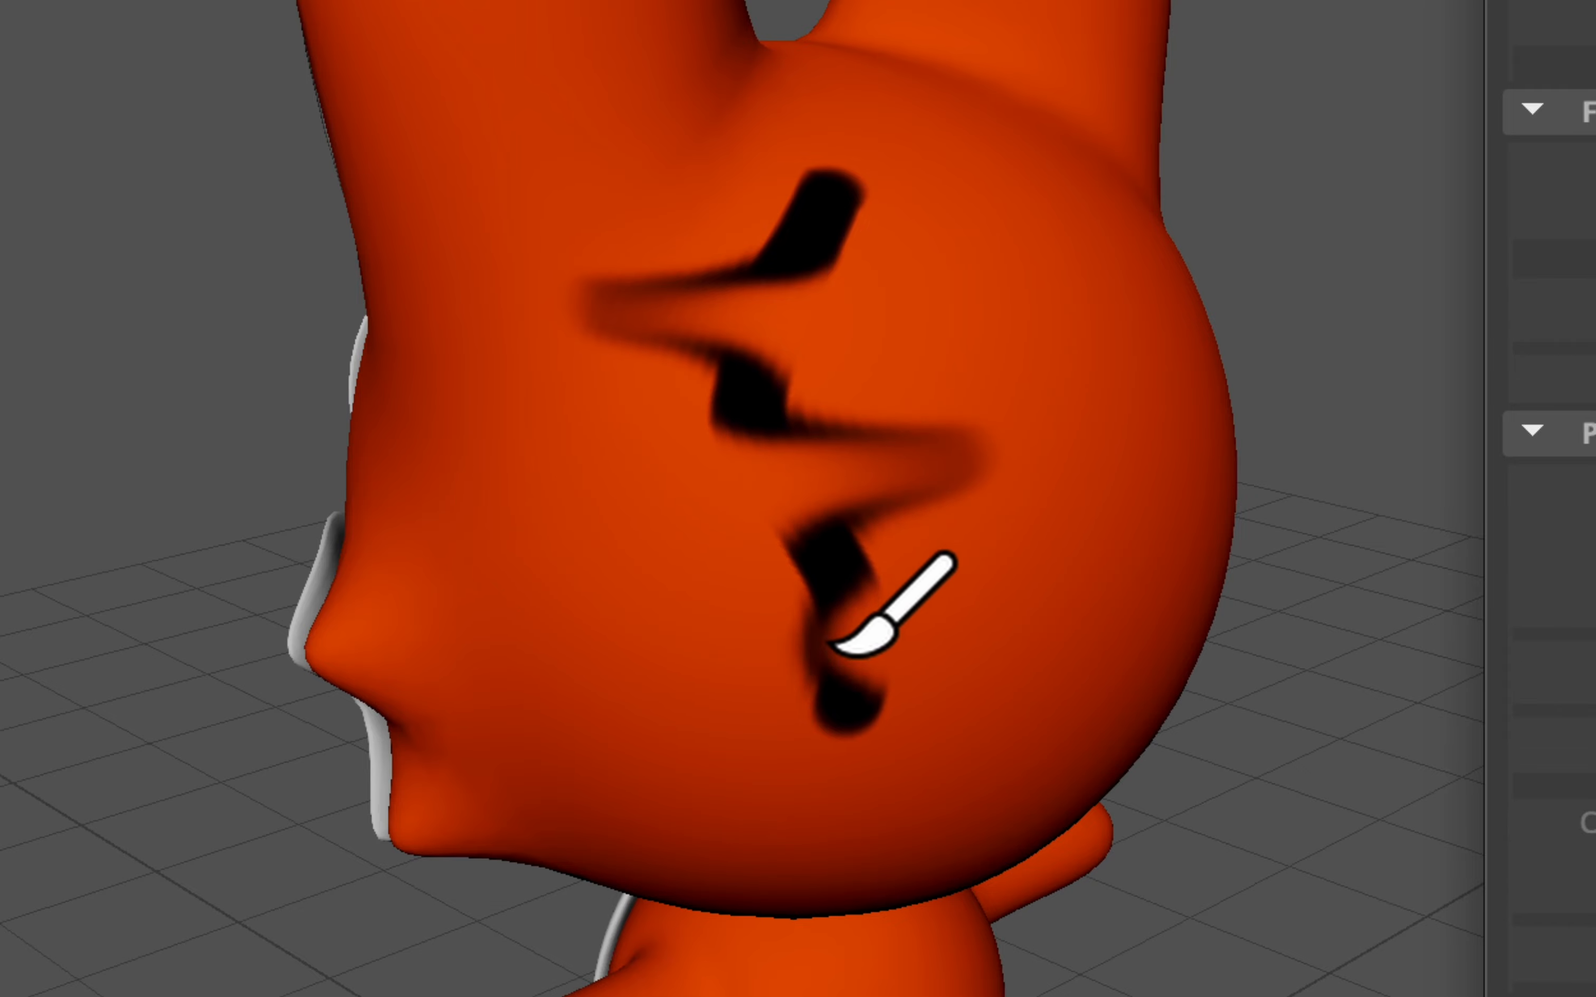
left_click_drag(836, 645, 560, 667)
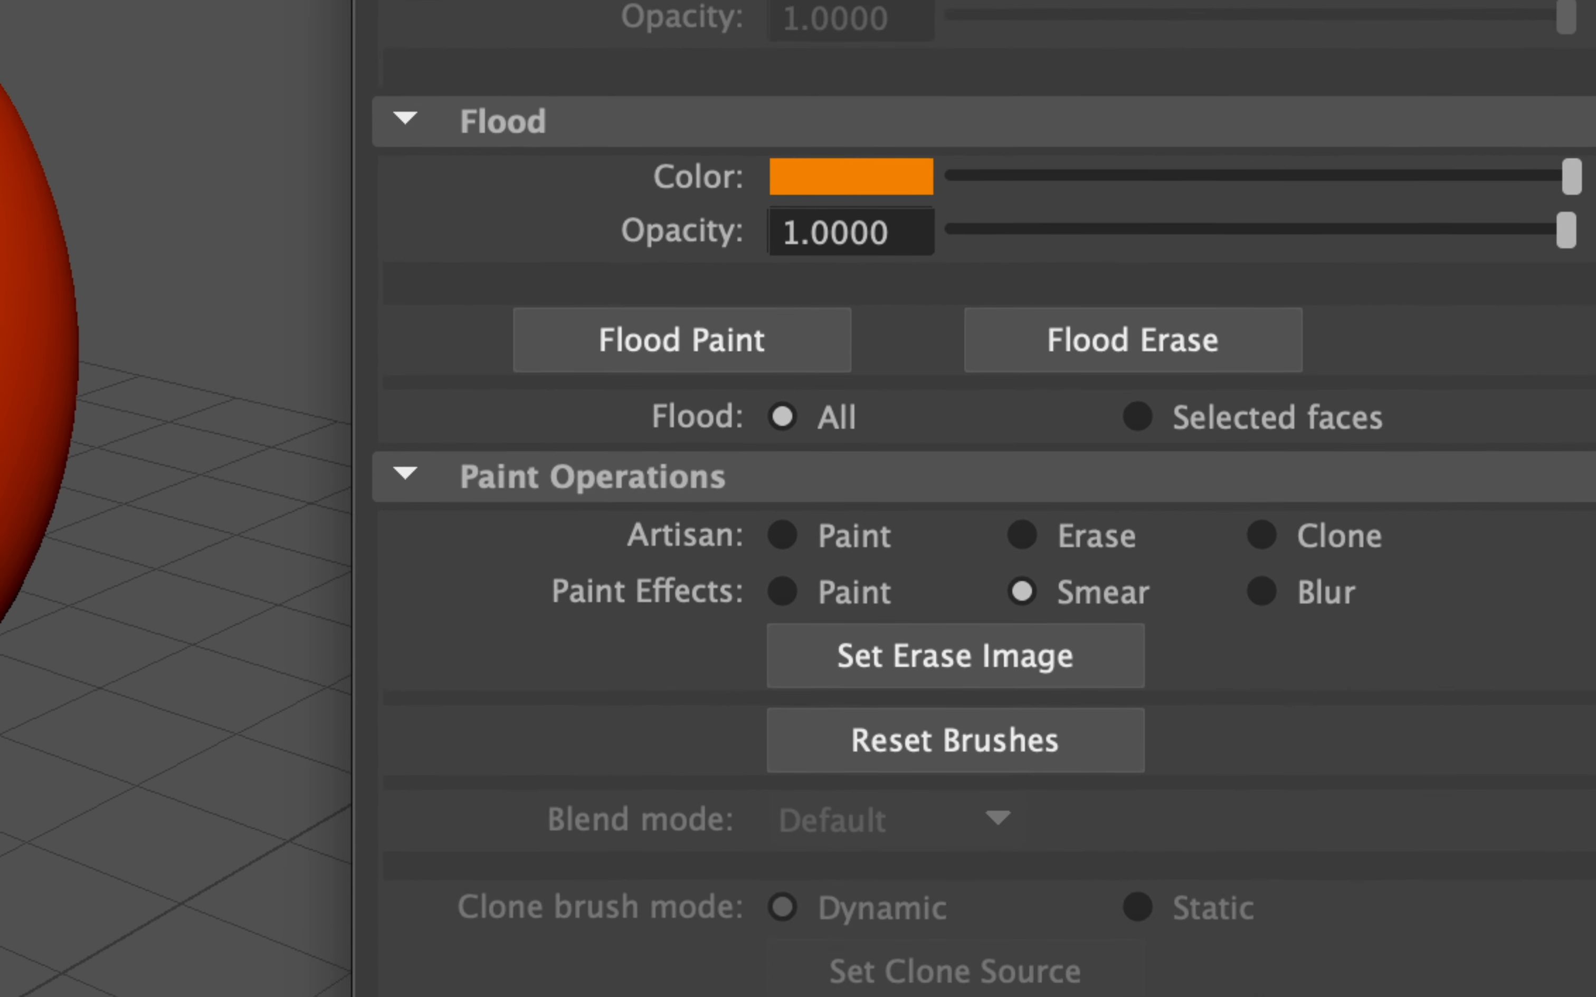
left_click(1335, 731)
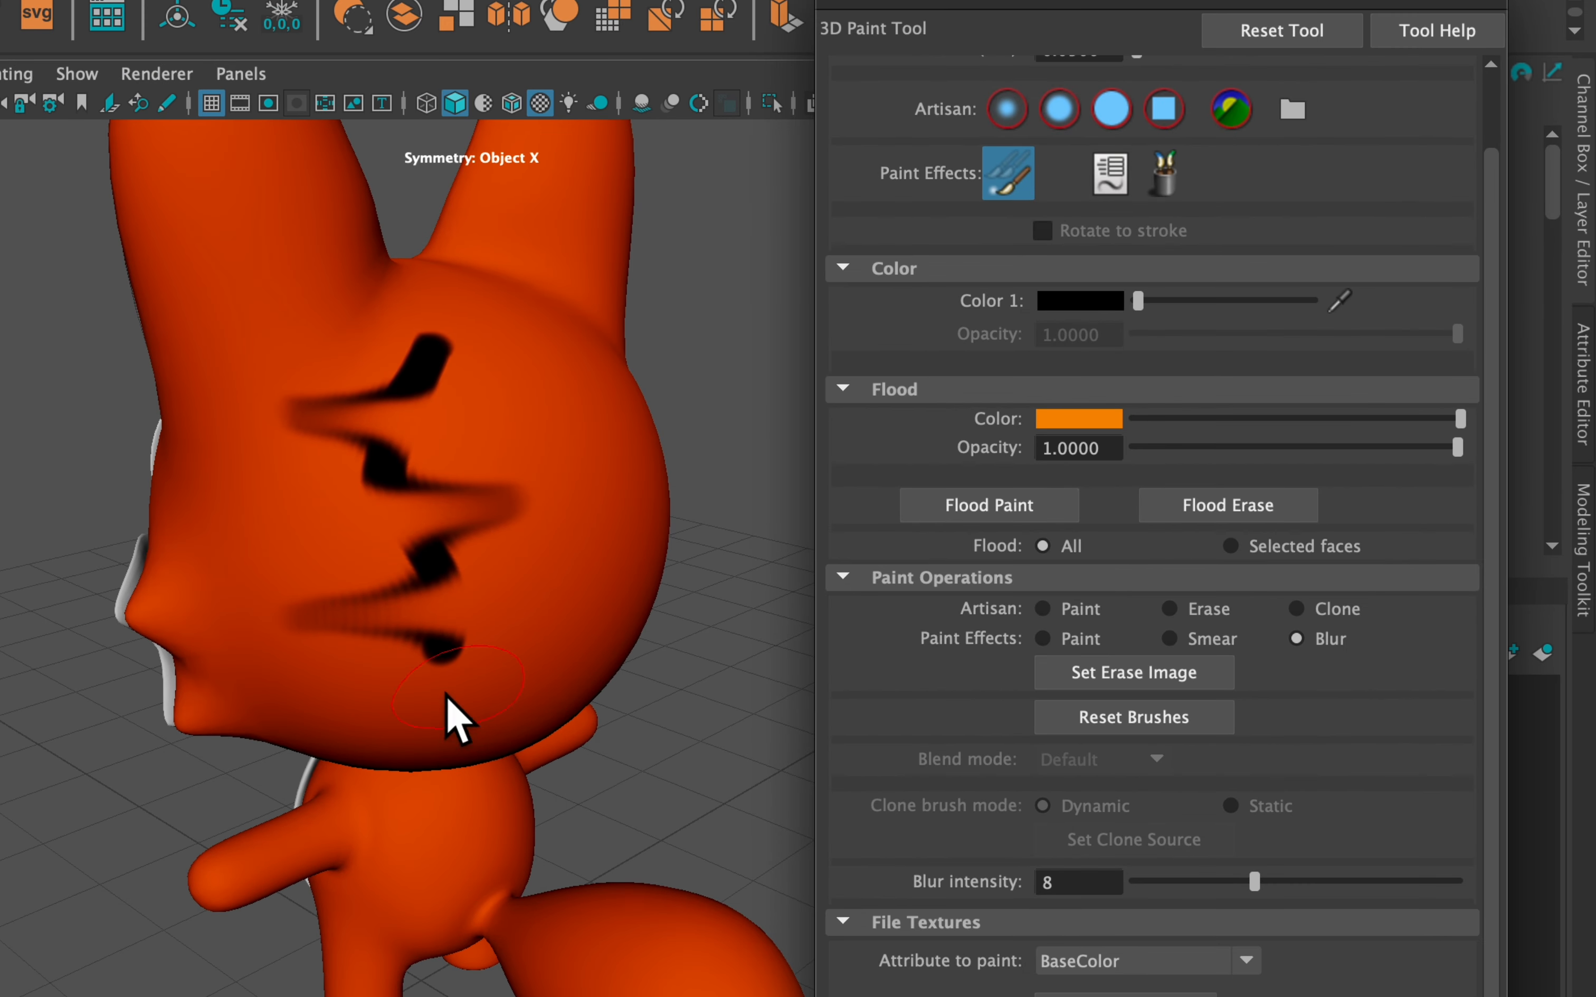
mouse_move(425, 376)
left_mouse_down()
mouse_move(439, 402)
mouse_move(363, 409)
mouse_move(345, 464)
mouse_move(516, 463)
mouse_move(385, 480)
mouse_move(459, 459)
left_mouse_up()
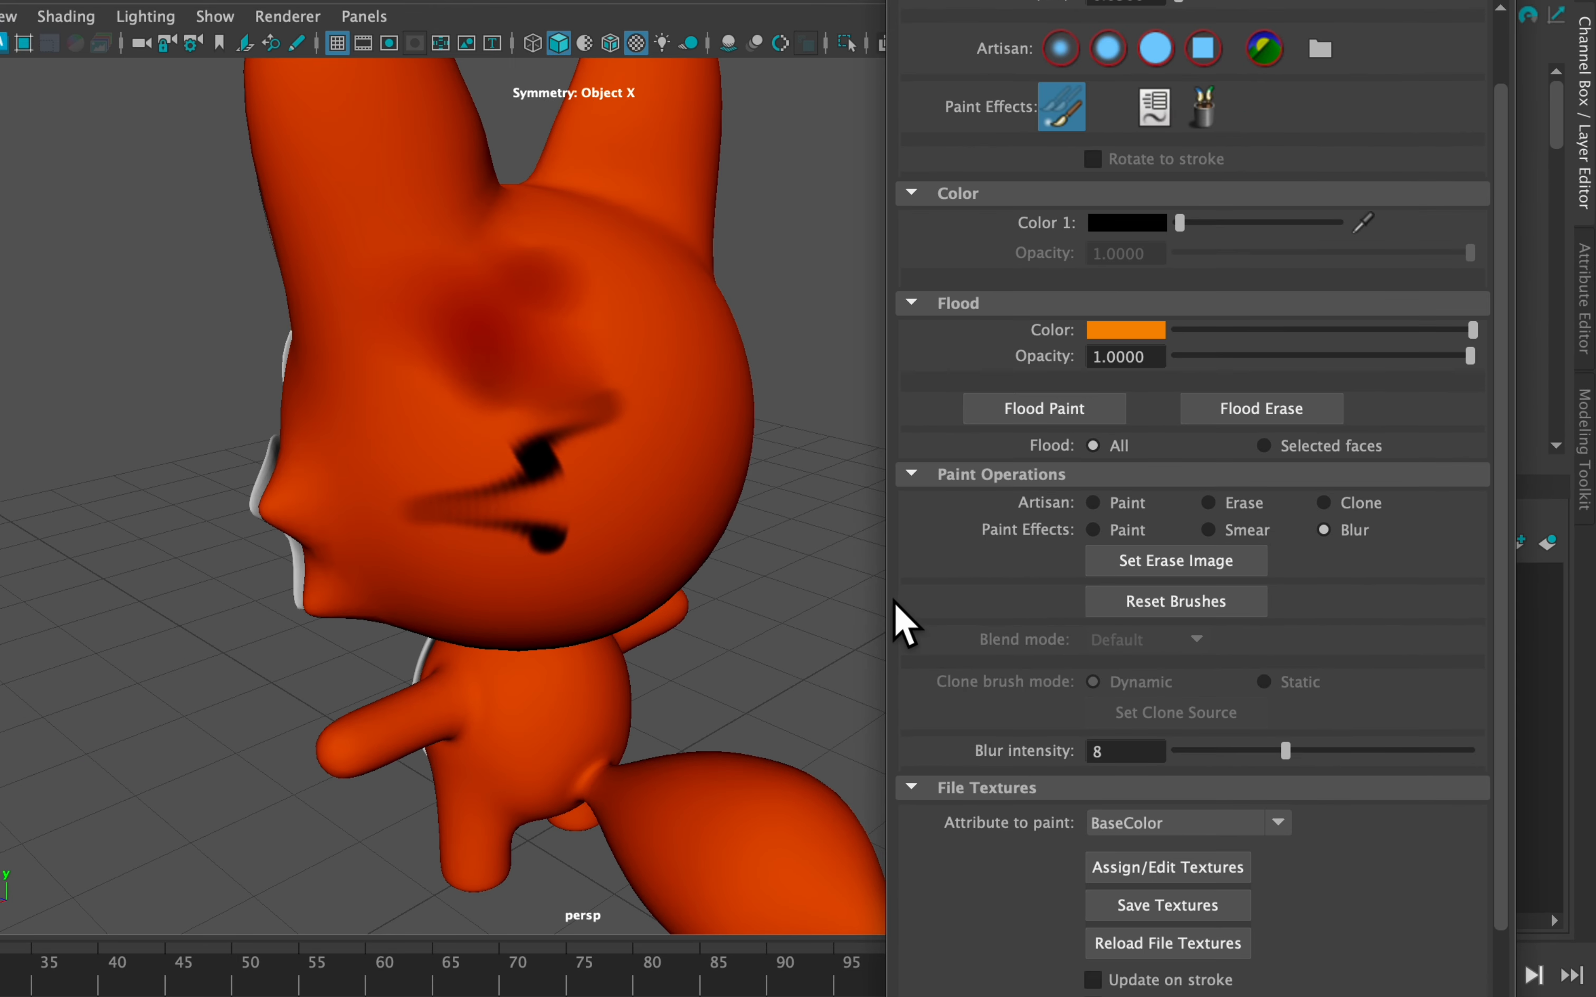
Use the erase brush to wipe a pale patch over the eye on the fox's head
left_click(1208, 503)
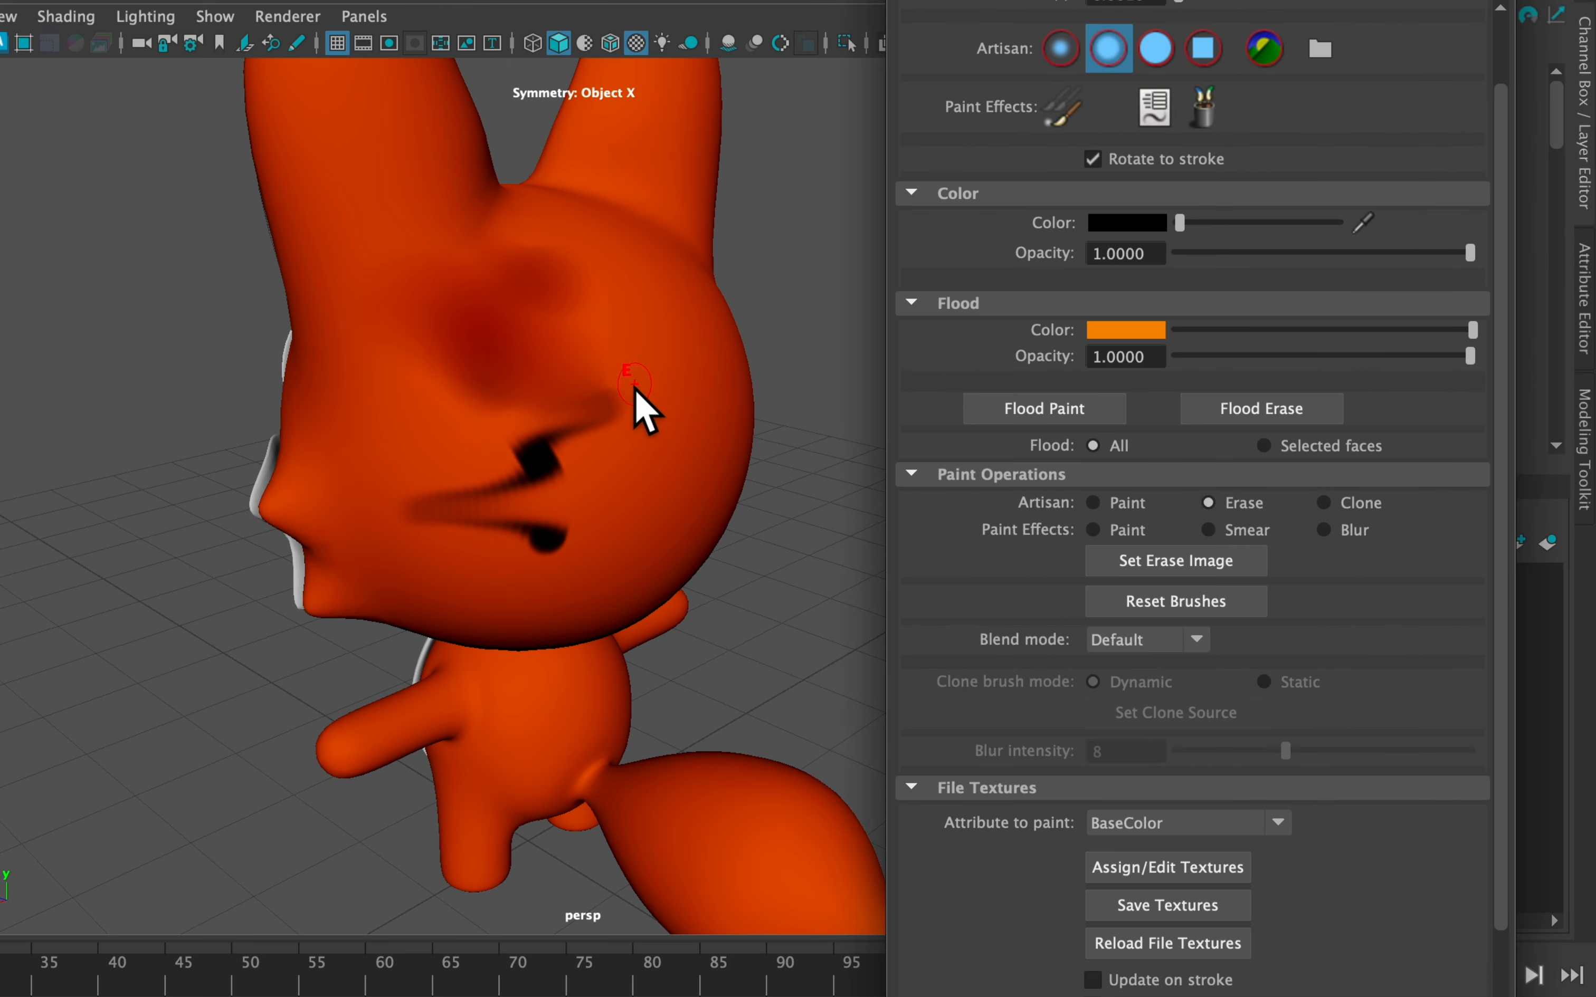
mouse_move(596, 396)
left_mouse_down()
mouse_move(501, 462)
mouse_move(507, 485)
mouse_move(439, 392)
mouse_move(545, 416)
left_mouse_up()
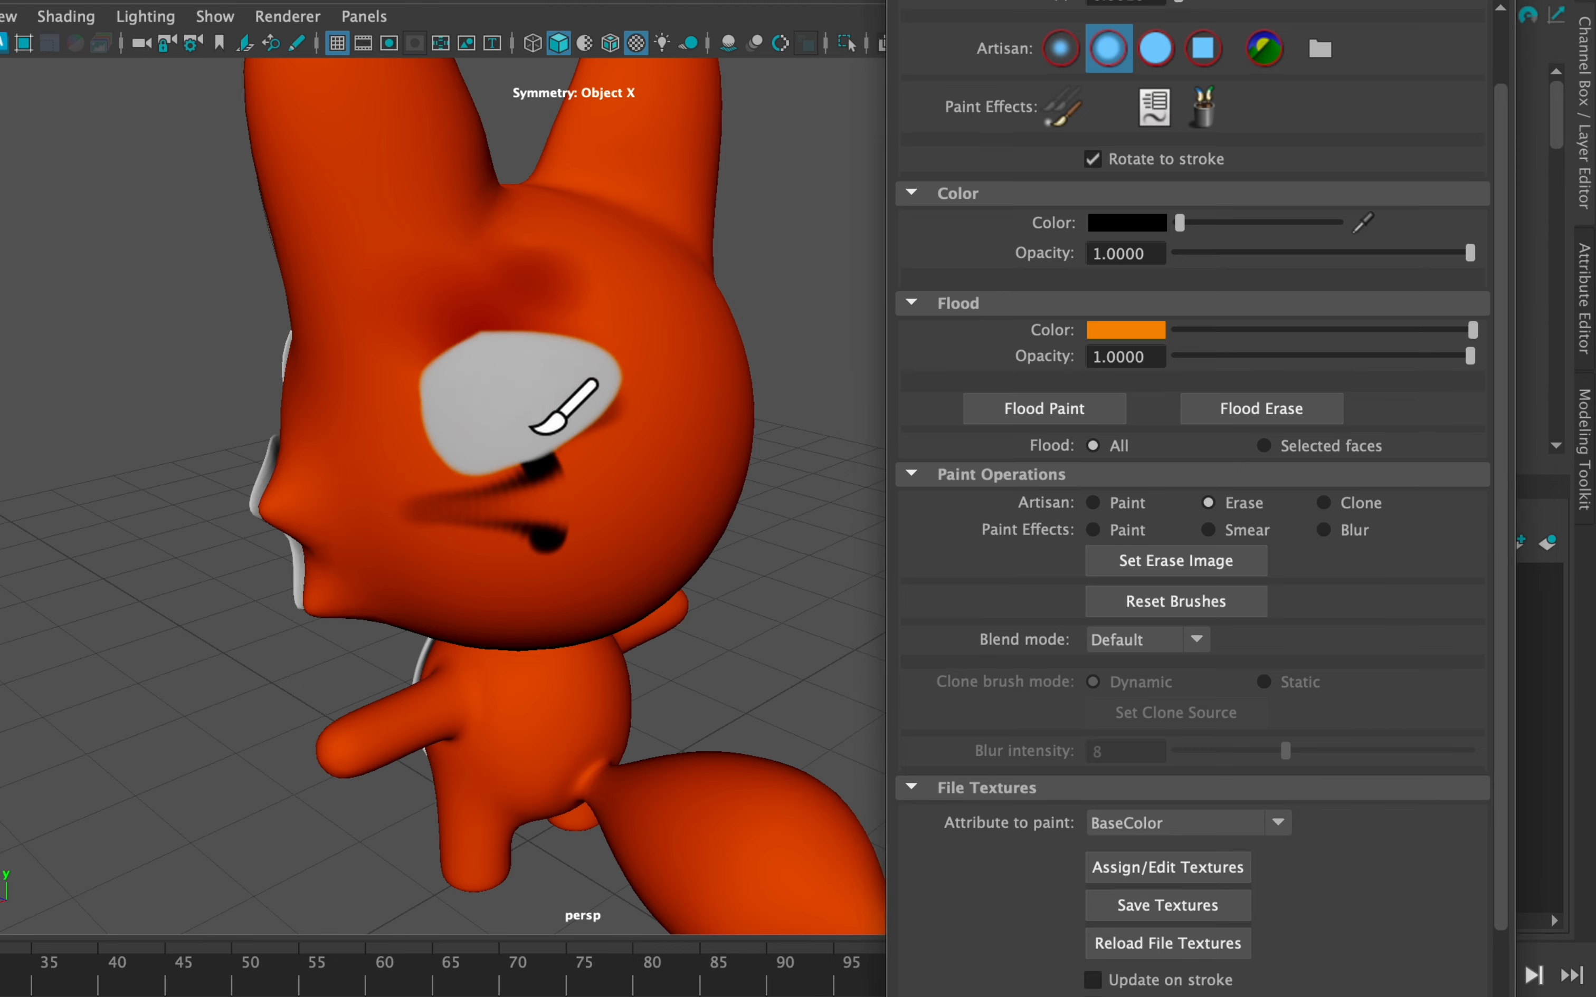
scroll(508, 407, "up", 2)
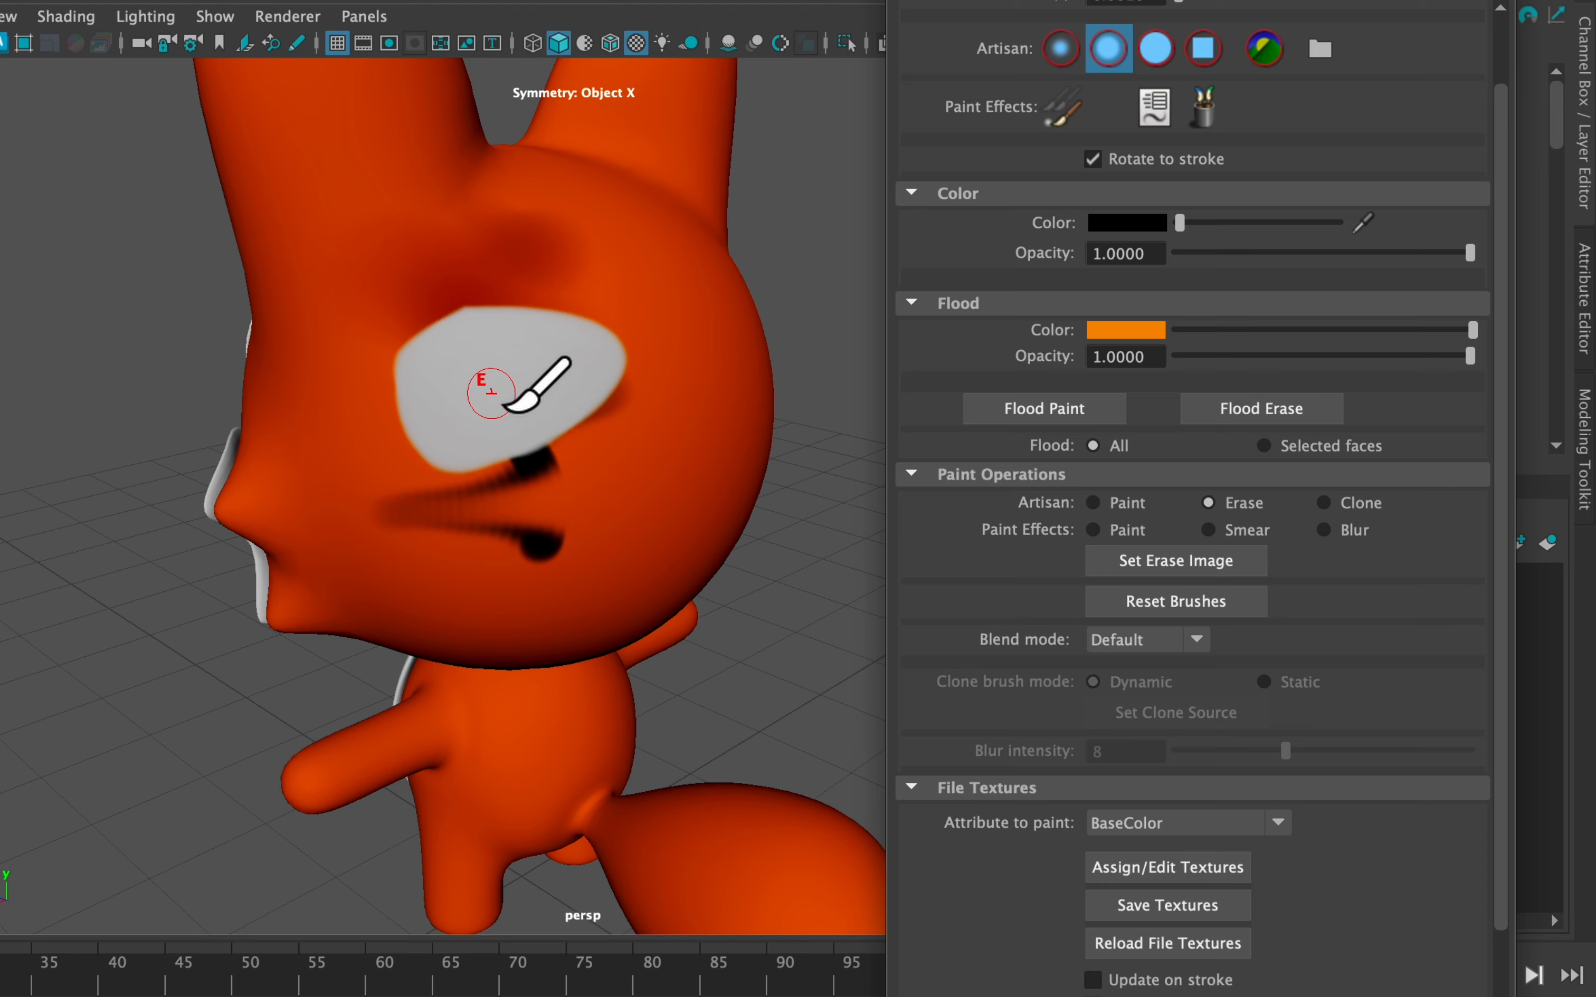
mouse_move(620, 417)
left_mouse_down()
mouse_move(455, 449)
mouse_move(515, 474)
mouse_move(519, 508)
left_mouse_up()
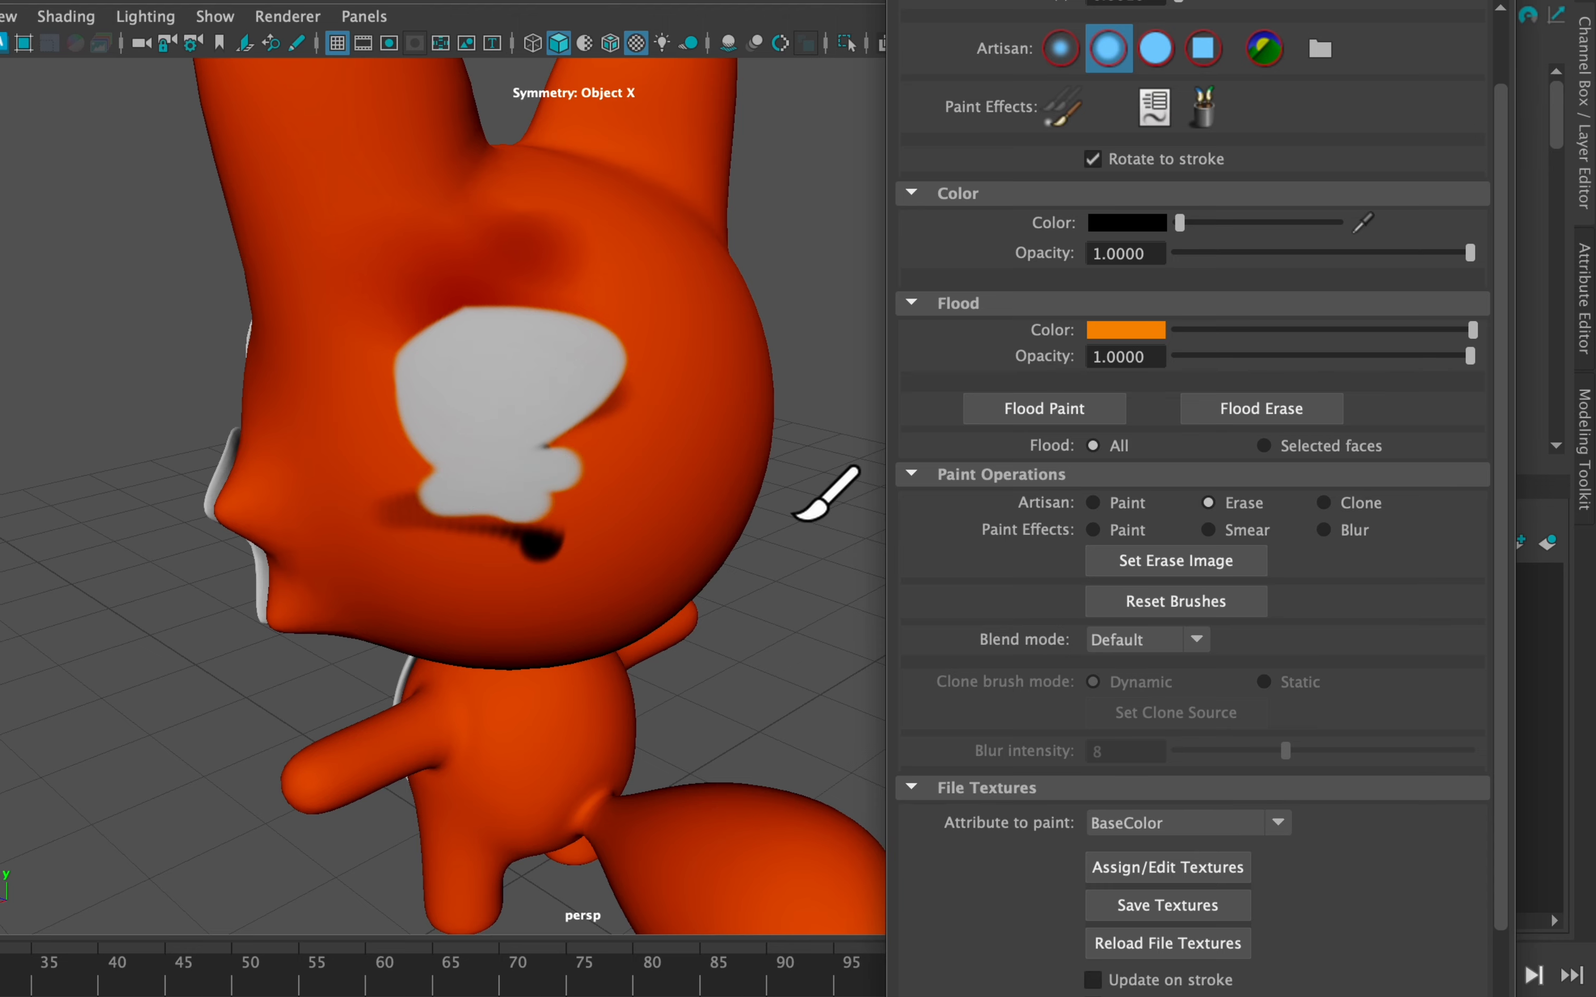
mouse_move(748, 487)
left_mouse_down("alt")
mouse_move(627, 467)
mouse_move(570, 541)
mouse_move(705, 462)
left_mouse_up("alt")
Keep the erase brush's Blend mode at Default in Tool Settings
left_click(1180, 666)
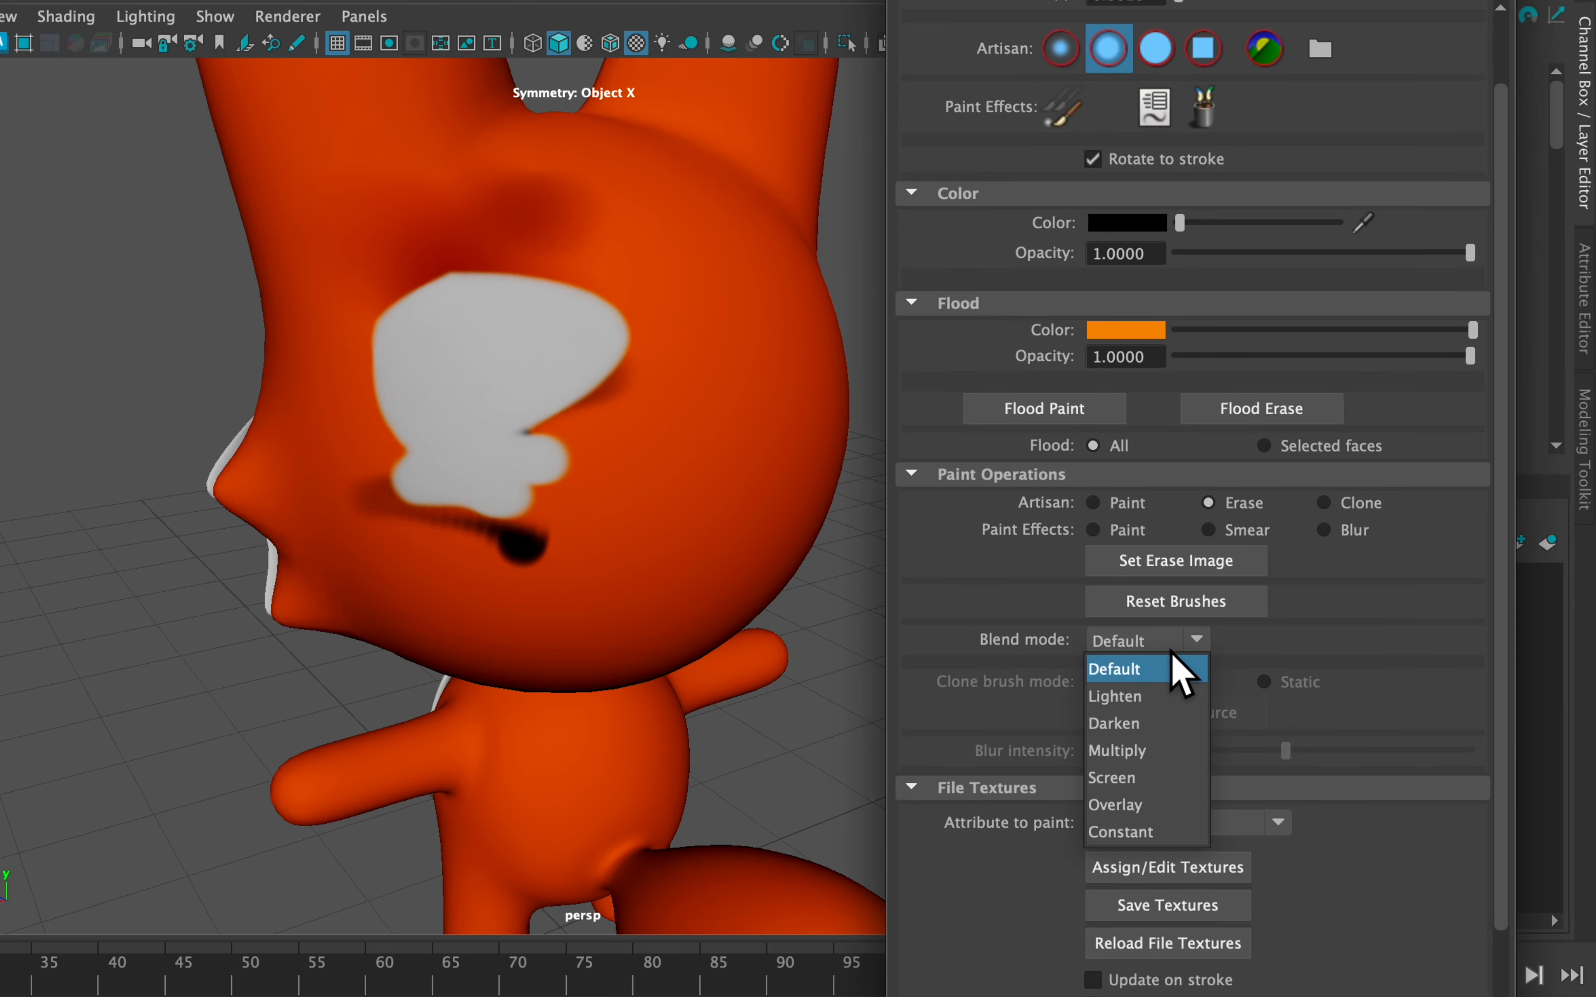
left_click(1129, 650)
scroll(1072, 710, "down", 3)
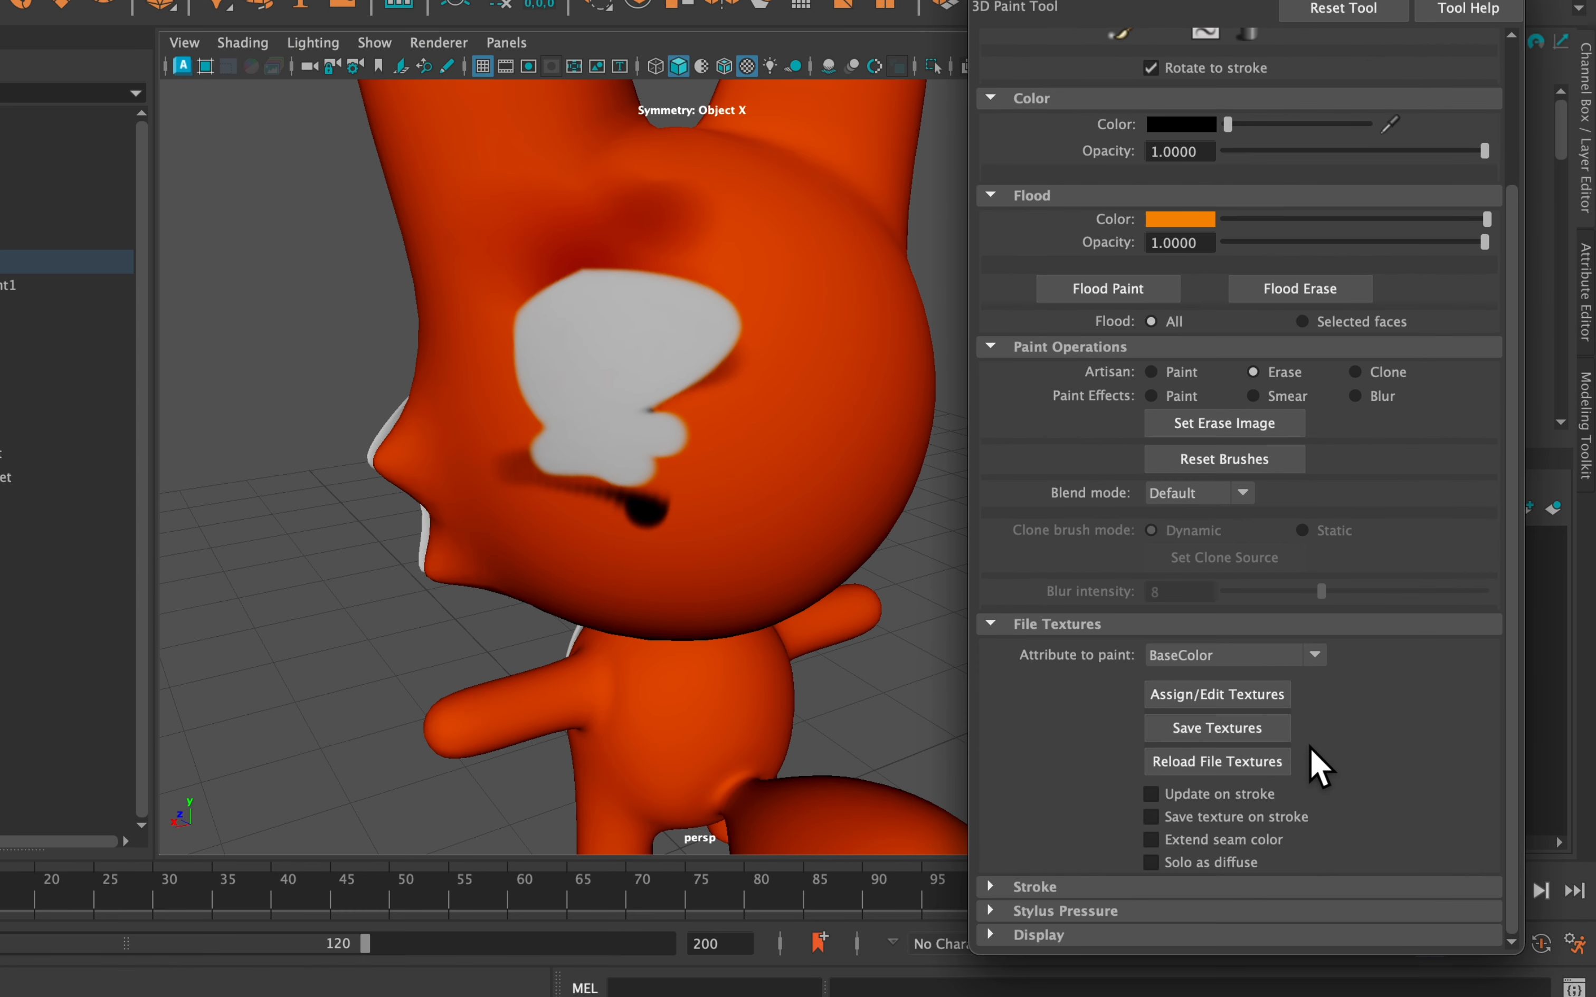
Save the BaseColor texture, frame the fox's head, and resize the brush
left_click(1244, 732)
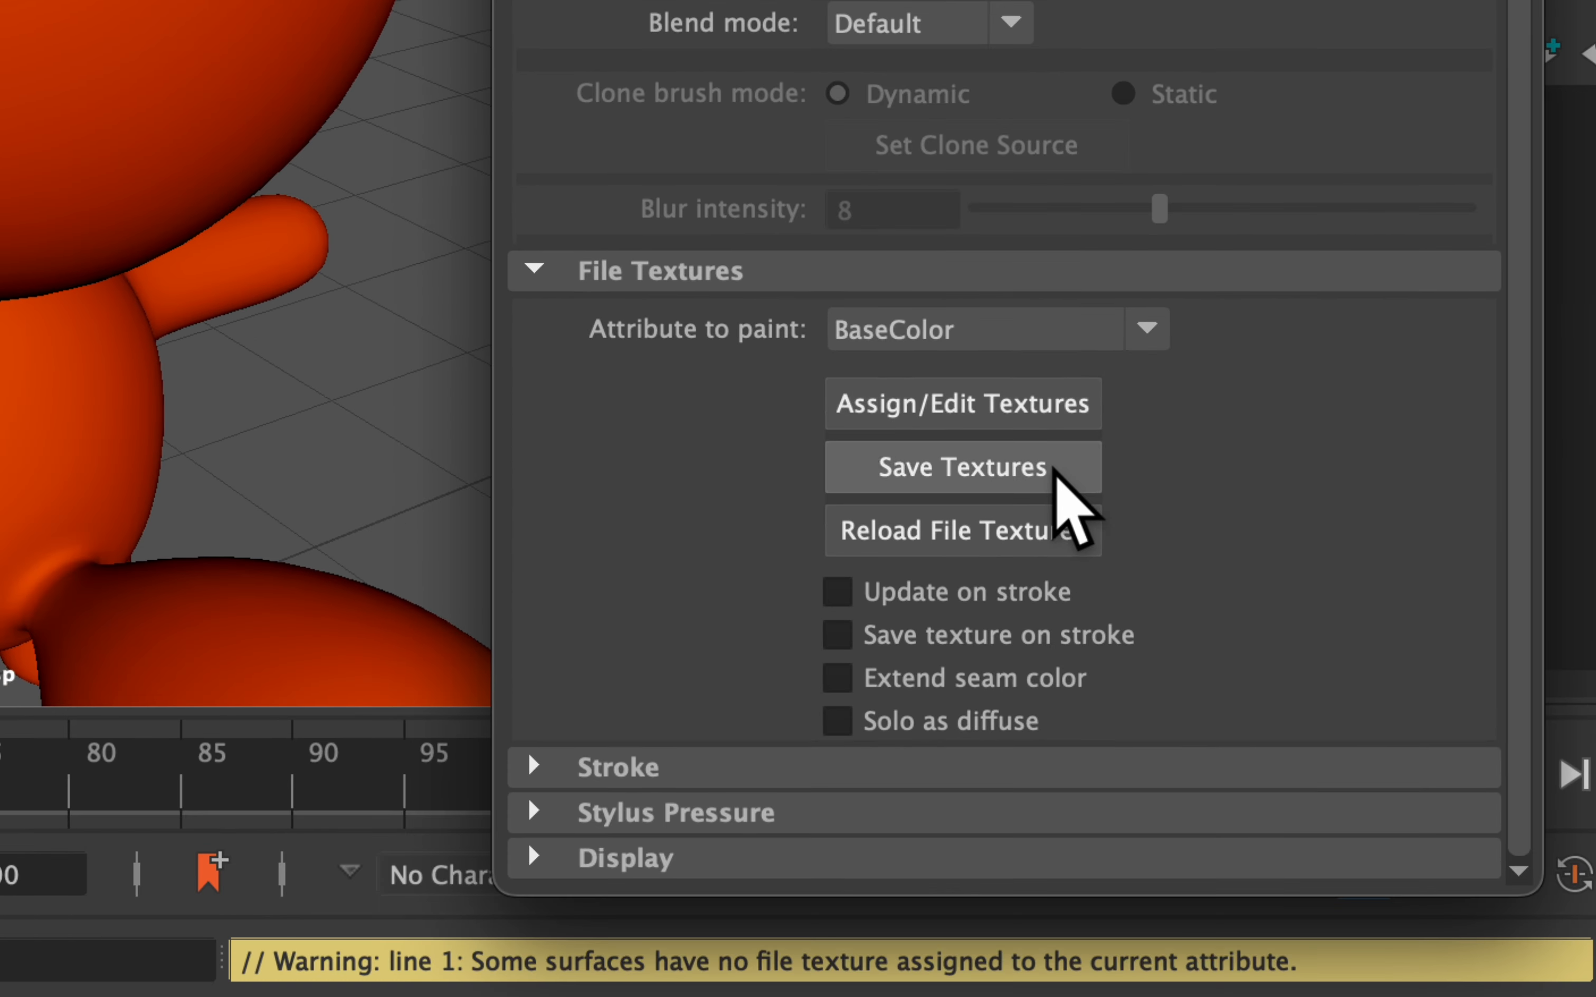
left_click(1054, 469)
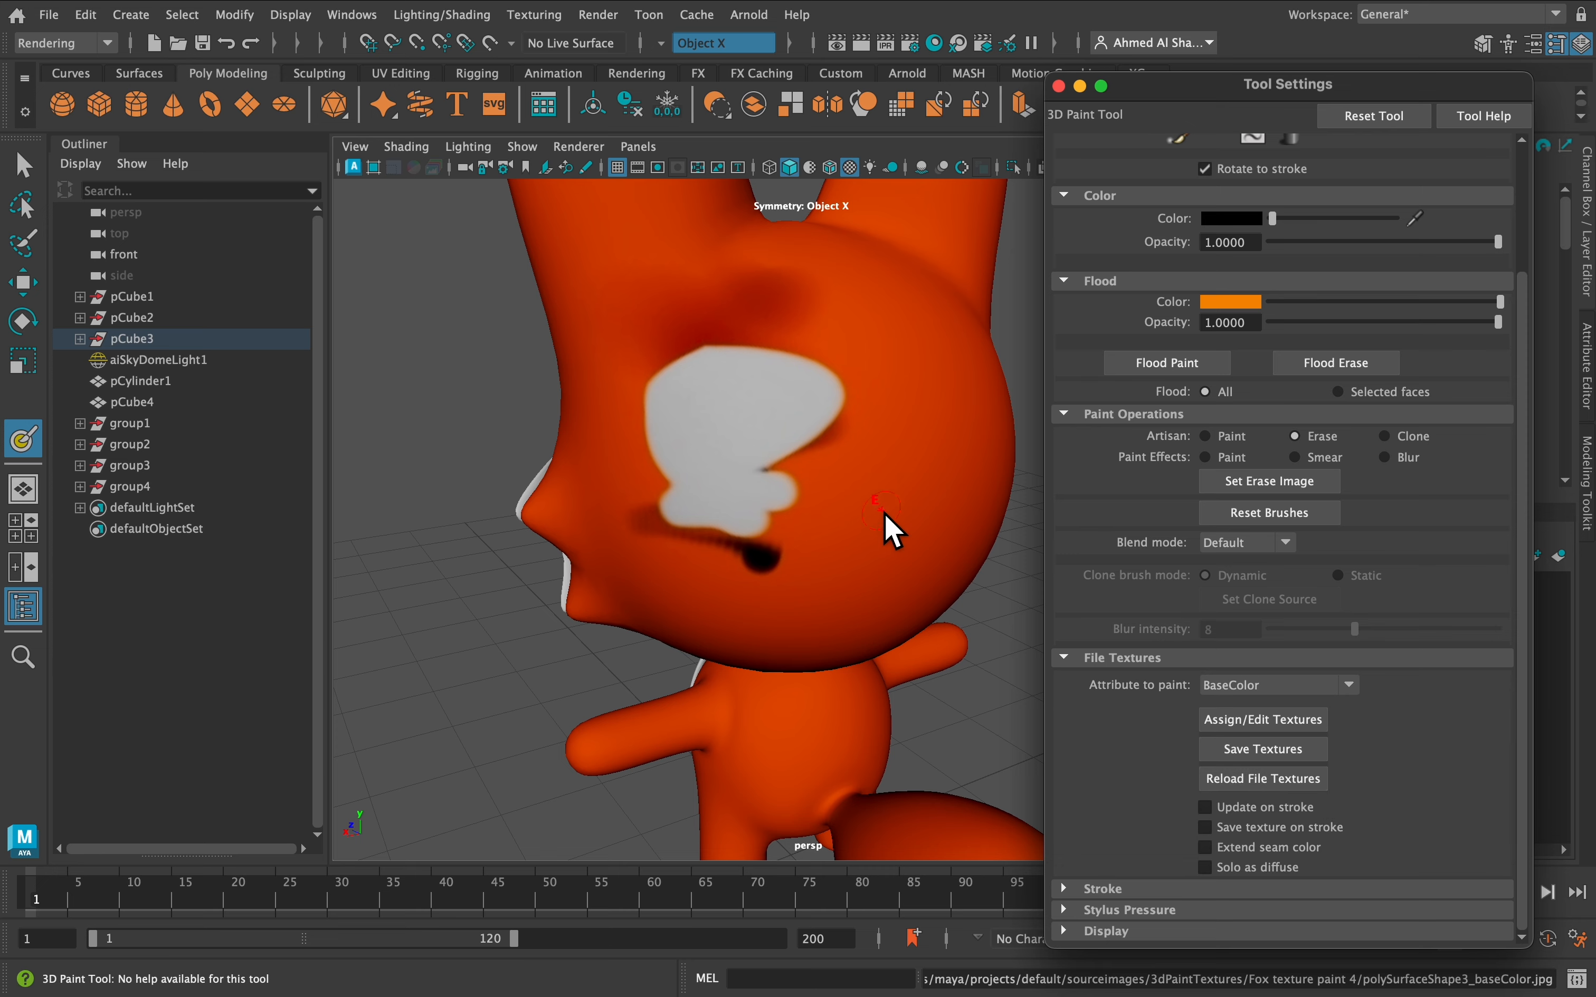
mouse_move(885, 518)
left_mouse_down("alt")
mouse_move(801, 492)
mouse_move(815, 474)
mouse_move(794, 470)
mouse_move(887, 498)
mouse_move(857, 496)
left_mouse_up("alt")
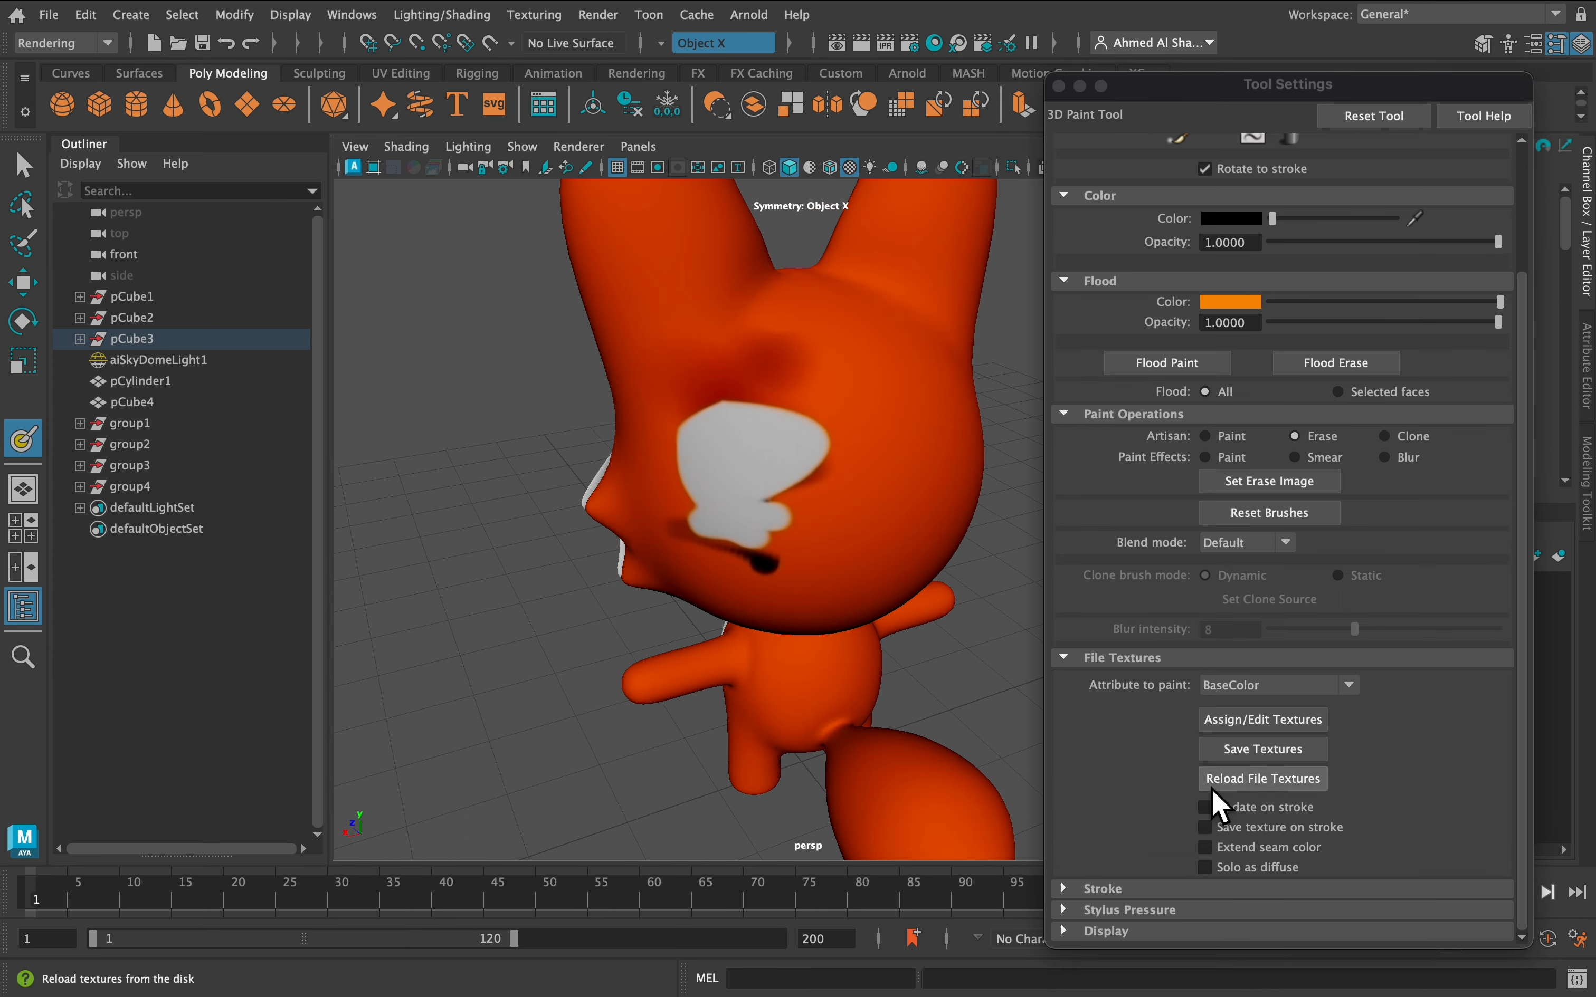
left_click_drag(891, 411, 803, 391, "alt")
middle_click_drag(802, 391, 794, 346, "alt")
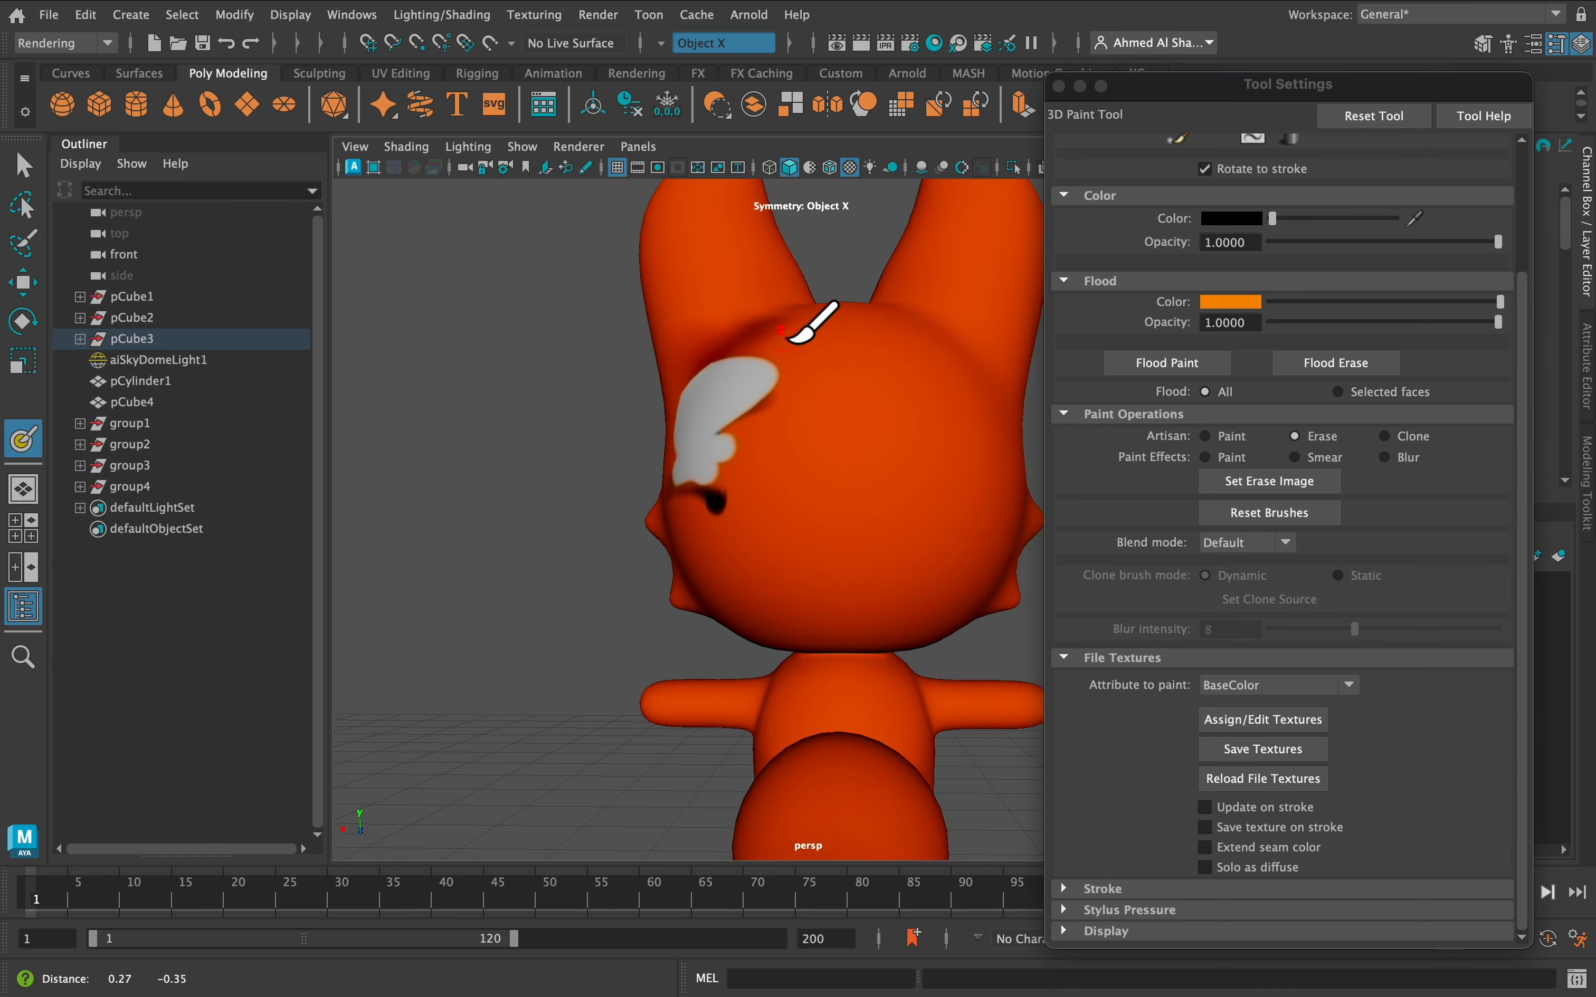
scroll(782, 355, "up", 5)
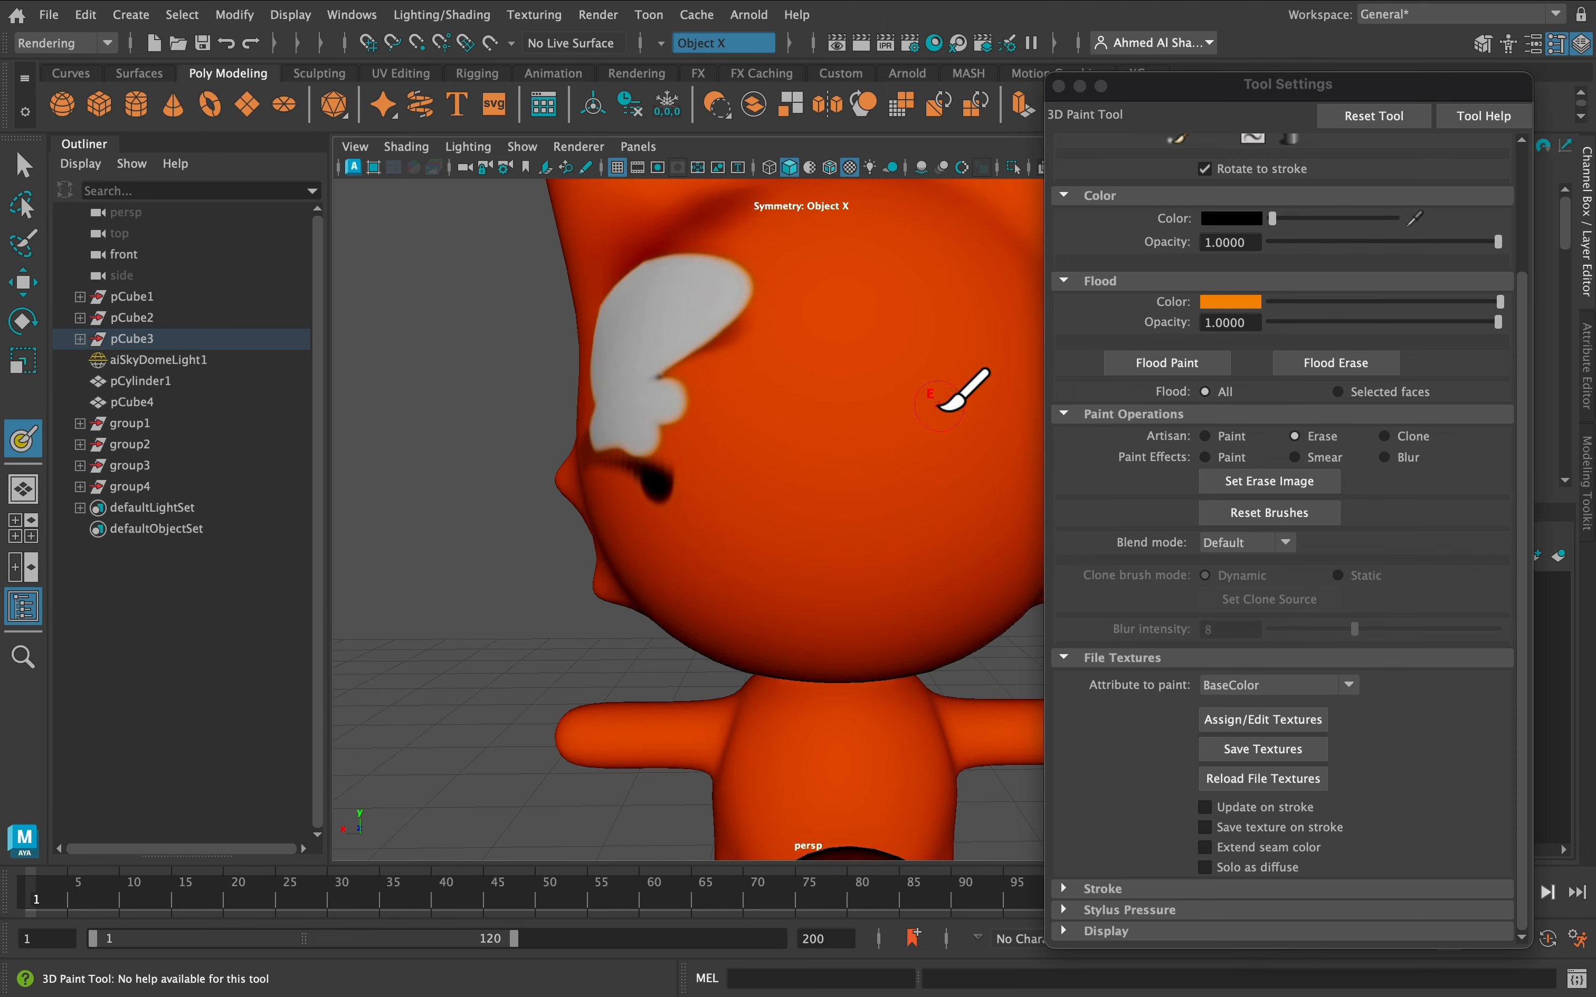
scroll(914, 412, "up", 4)
key("b")
left_click_drag(864, 421, 861, 421)
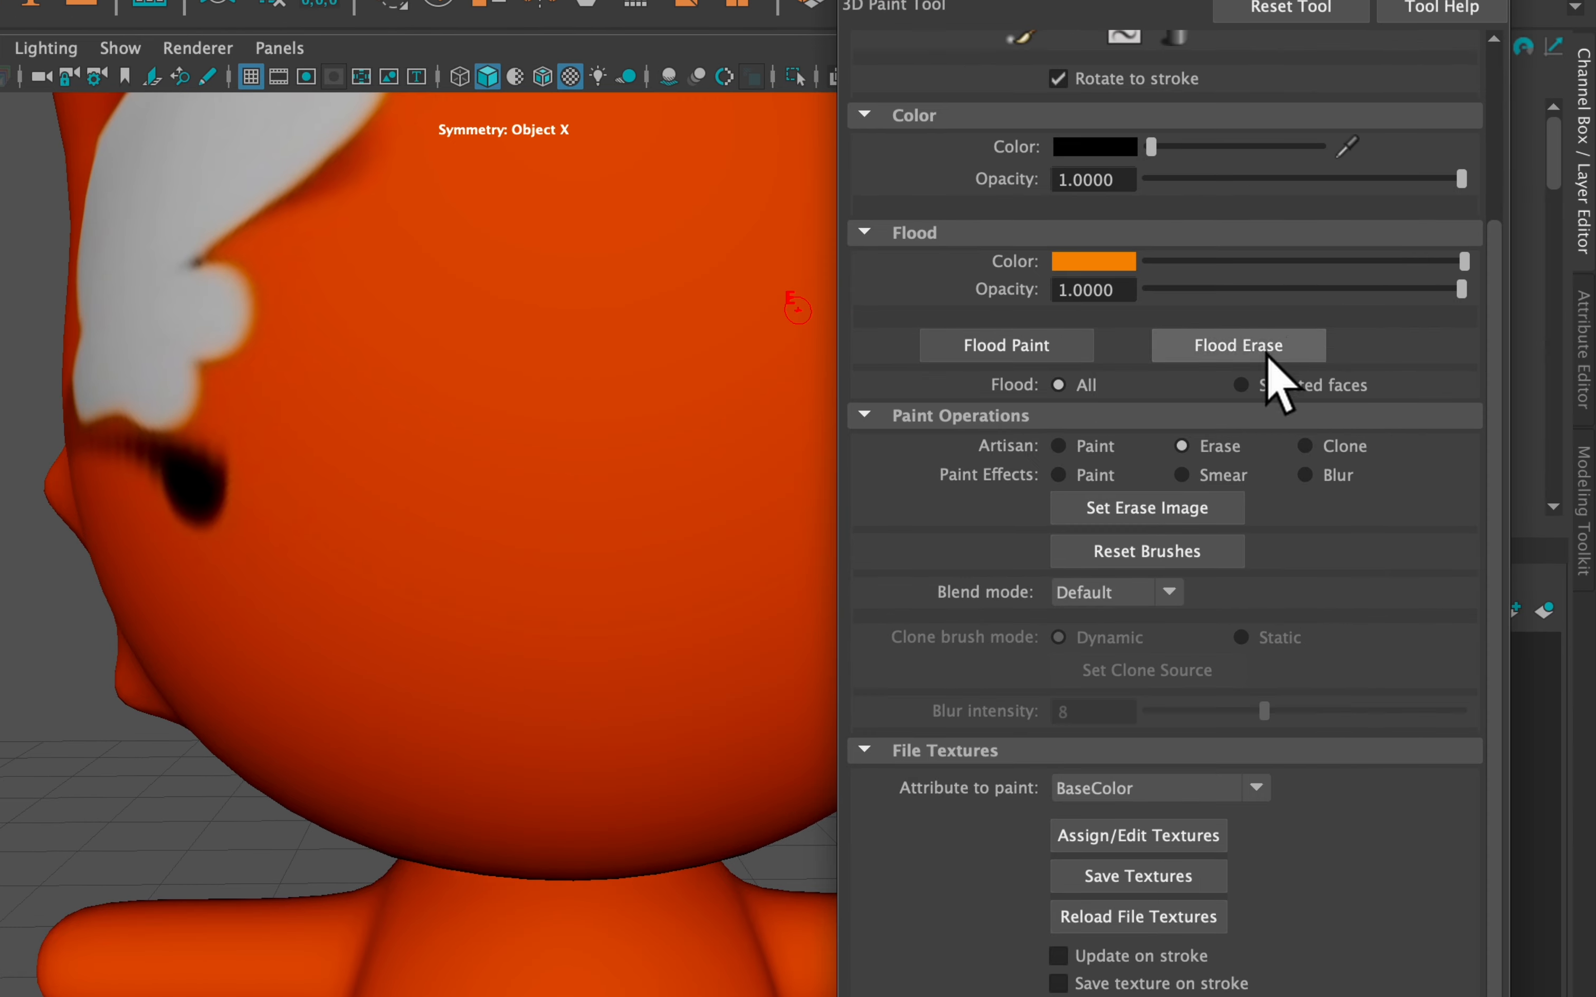
scroll(1407, 534, "up", 3)
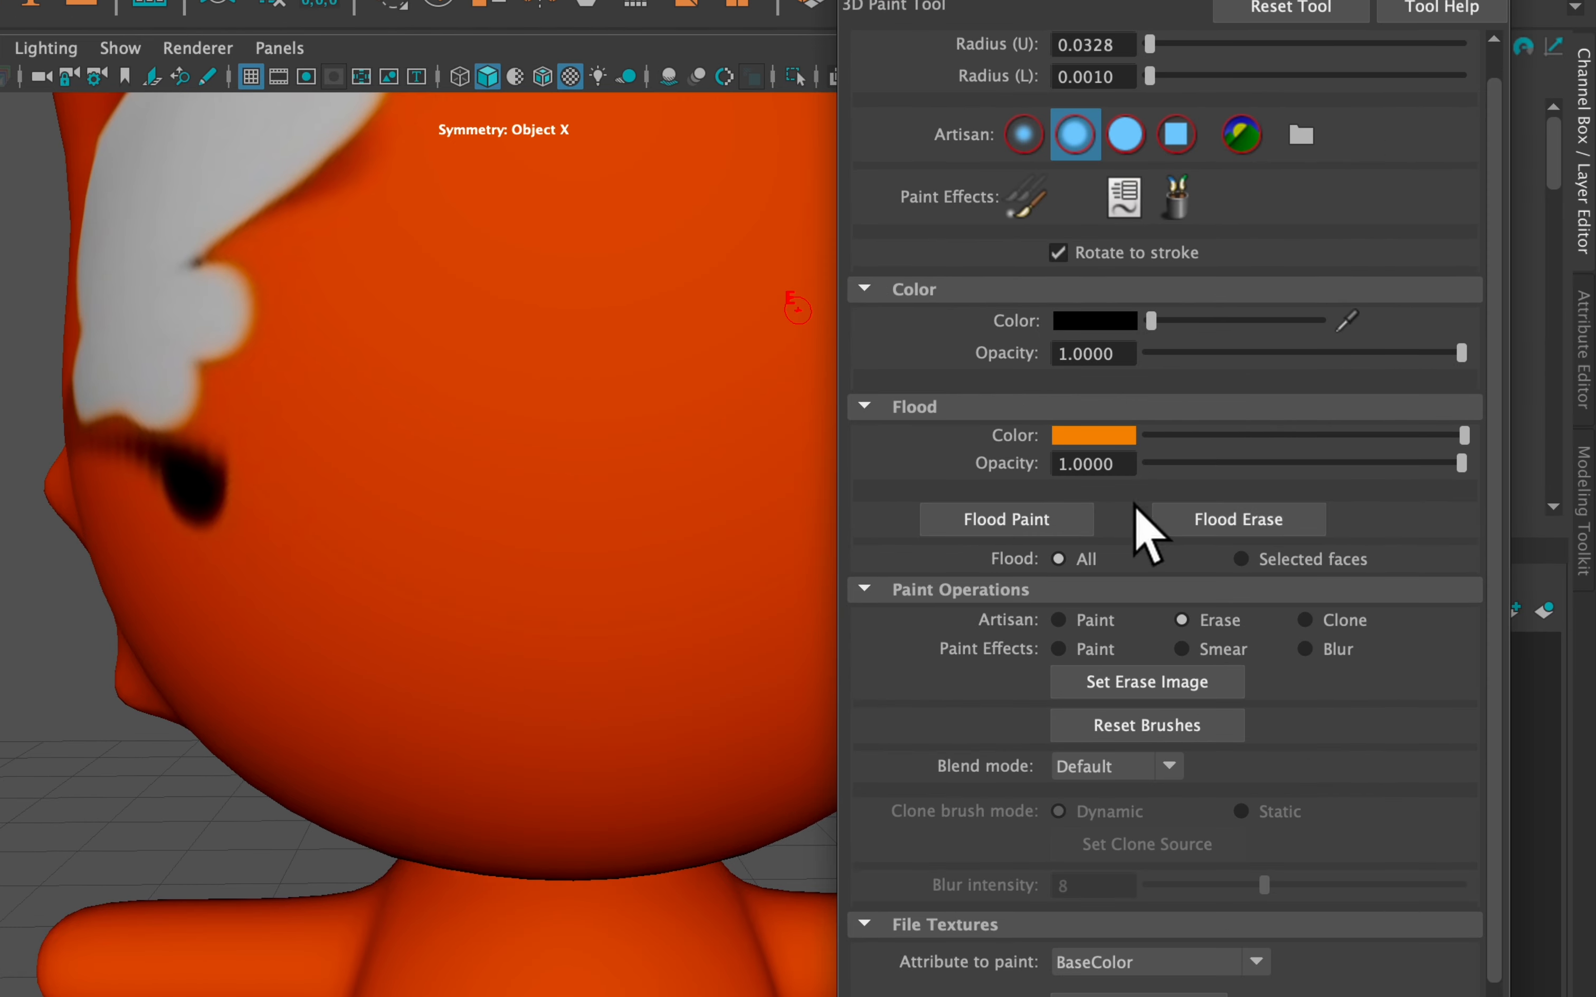
Switch Artisan to Paint, draw a black upward arrow on the forehead, and save textures
left_click(1086, 622)
left_click_drag(597, 440, 603, 346)
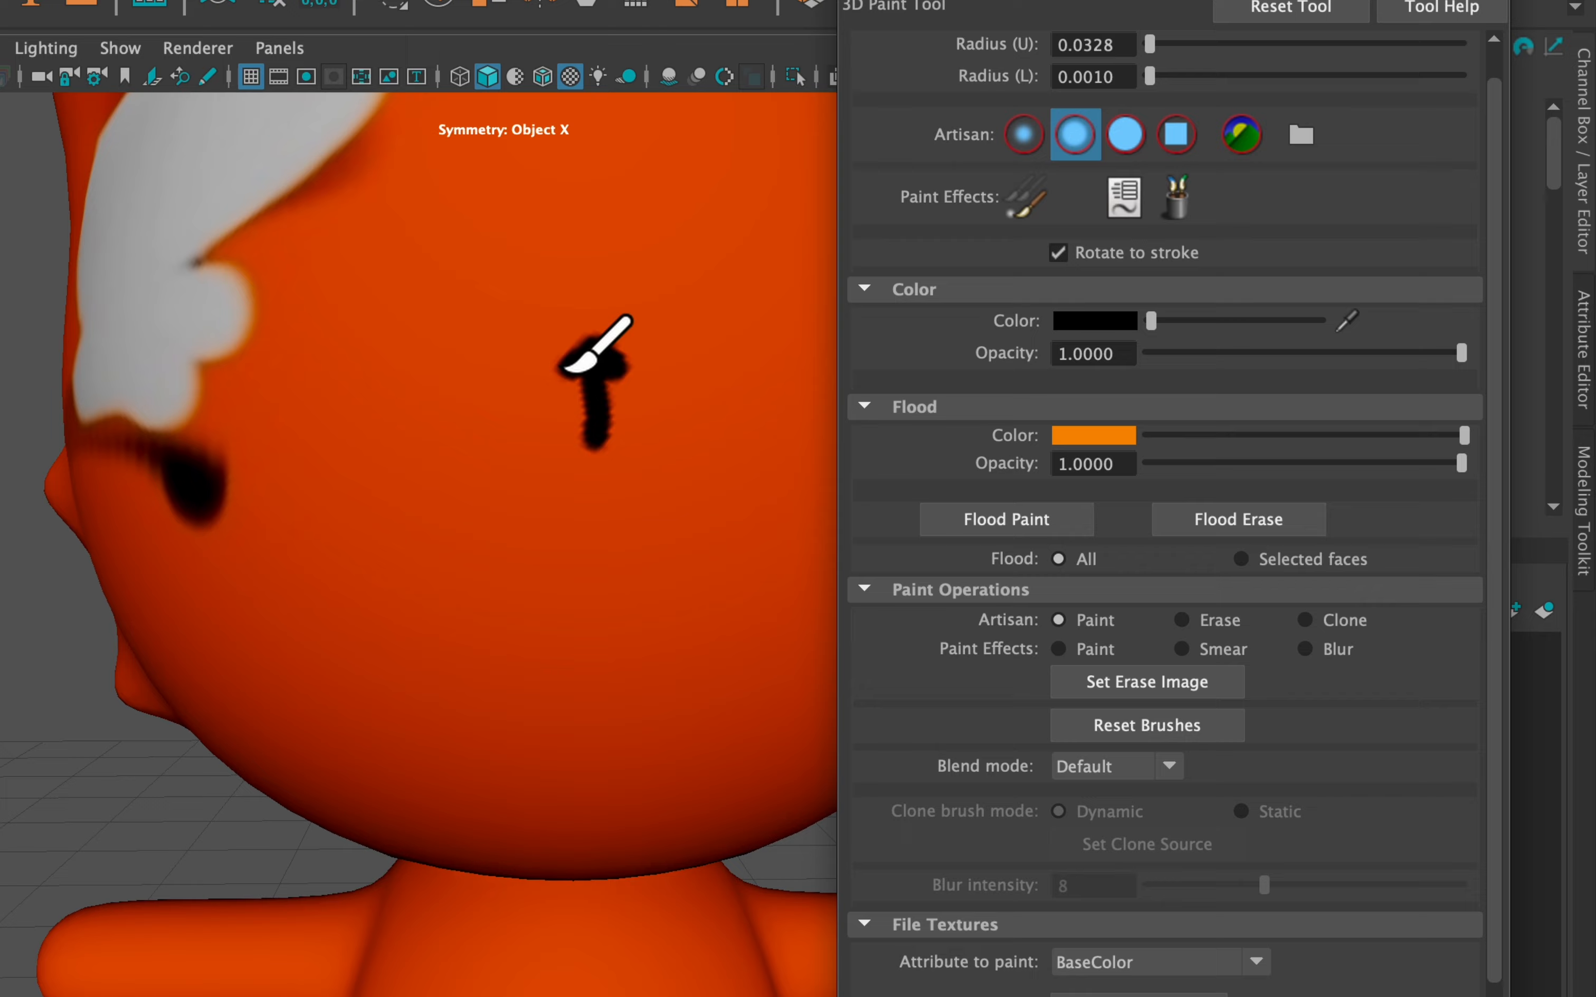
left_click_drag(626, 368, 636, 376)
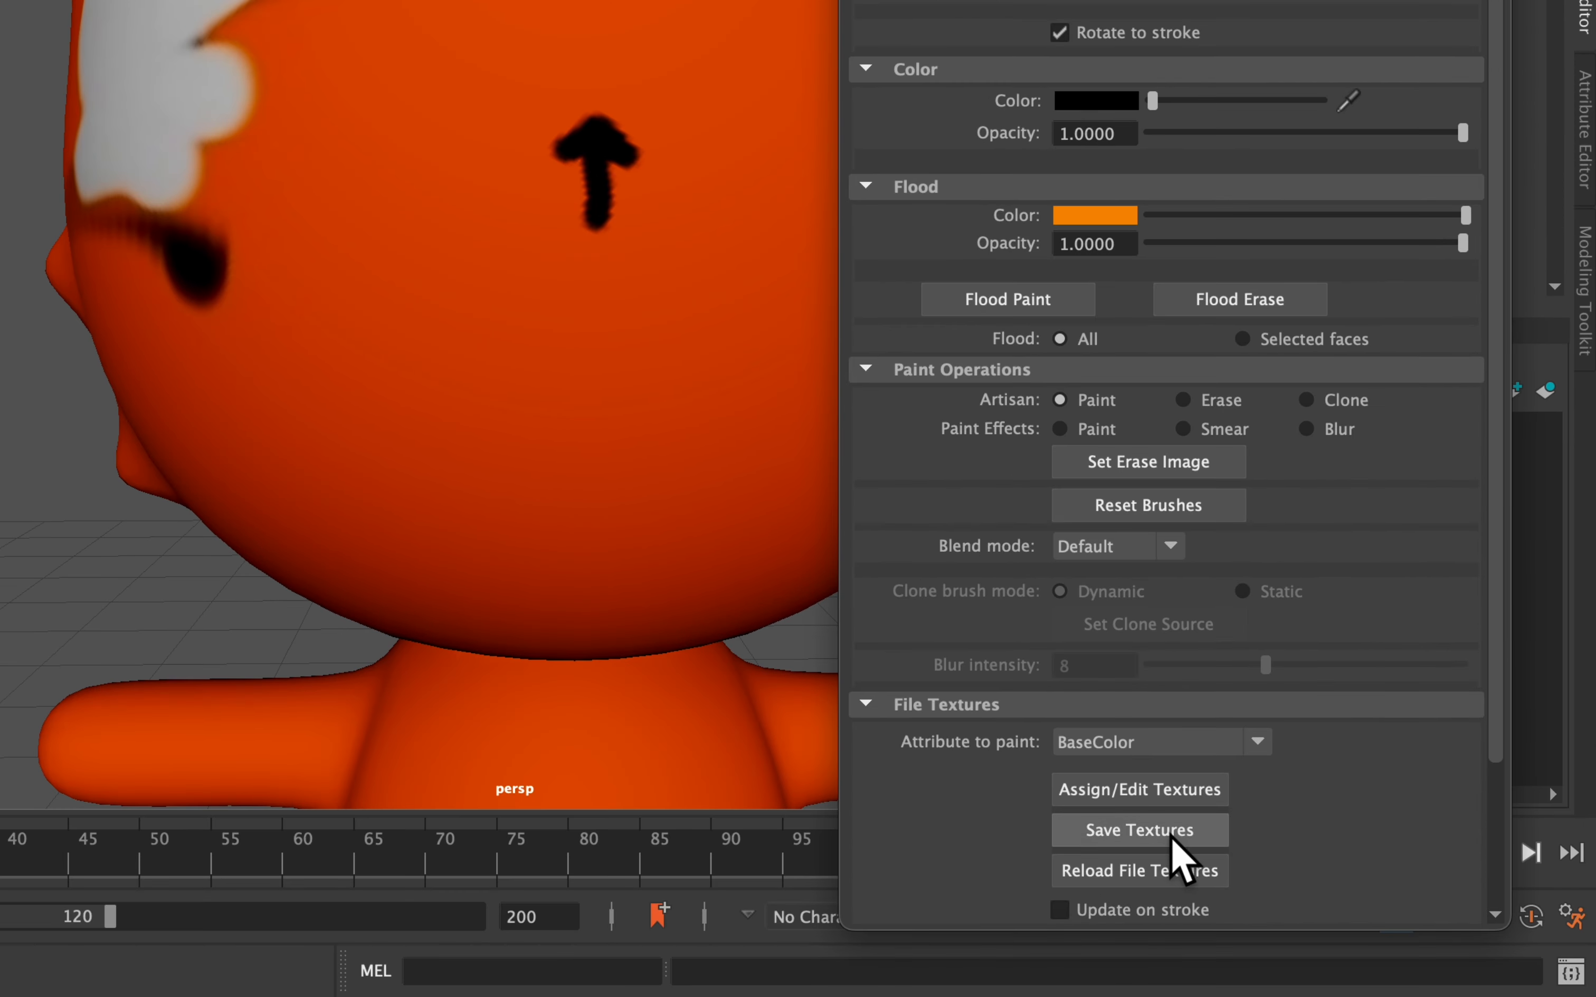
left_click(1081, 996)
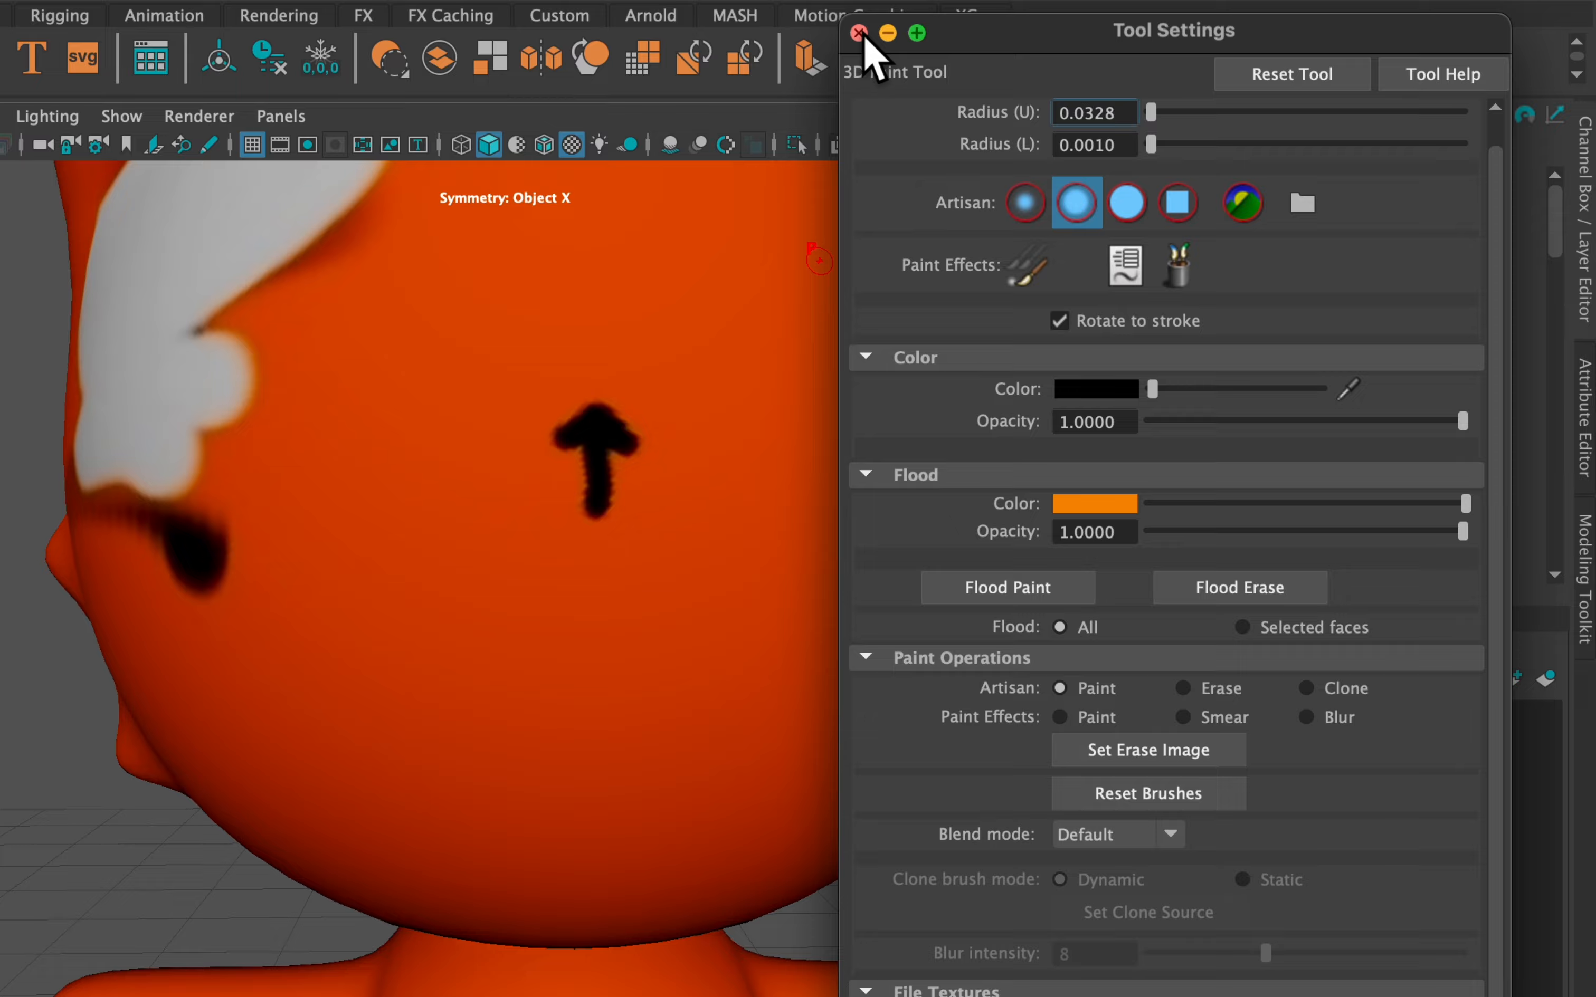
Select the fox, open the file2 texture node behind Base Color, and browse to its image folder
left_click(859, 33)
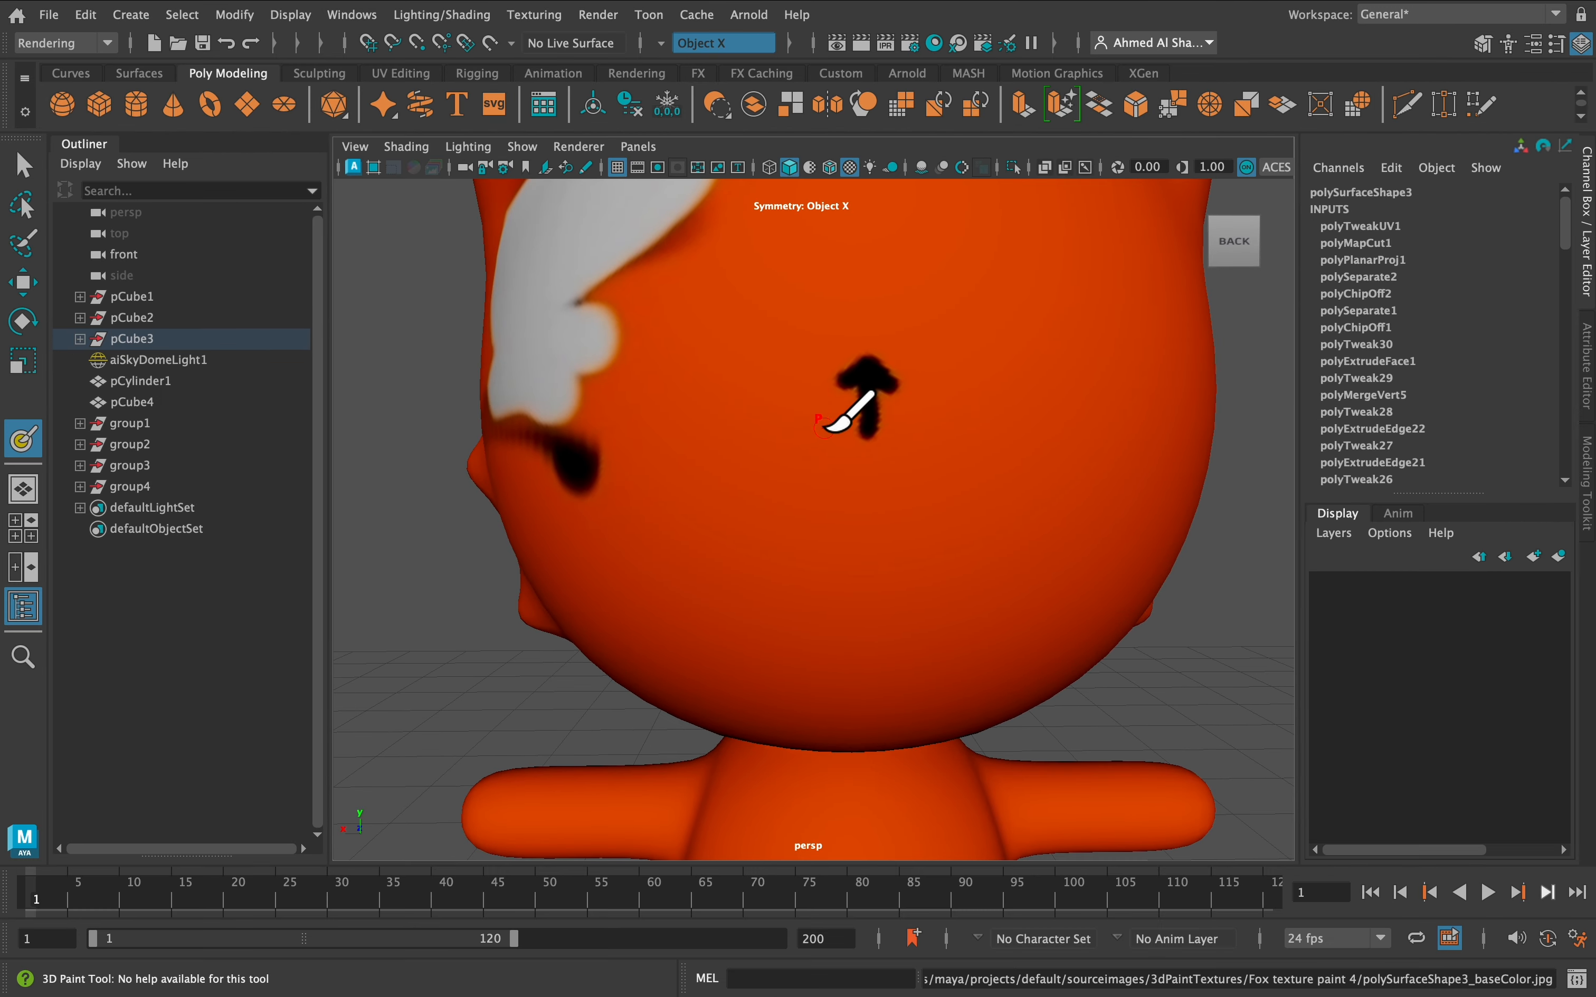
key("q")
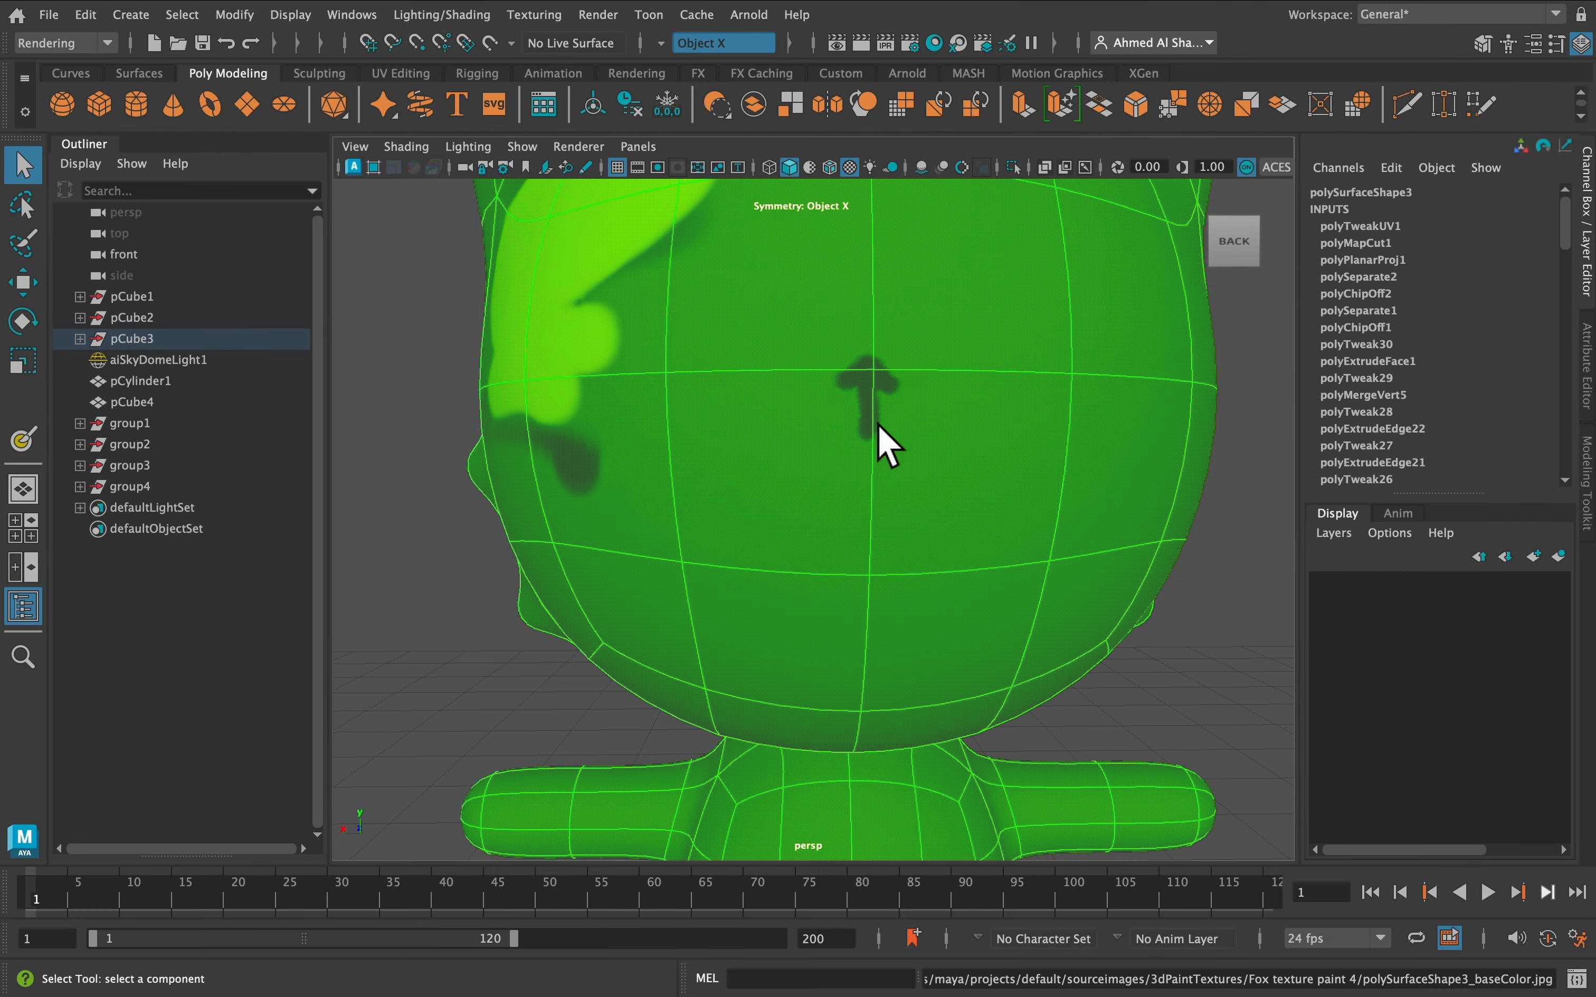
right_click_drag(858, 367, 863, 865)
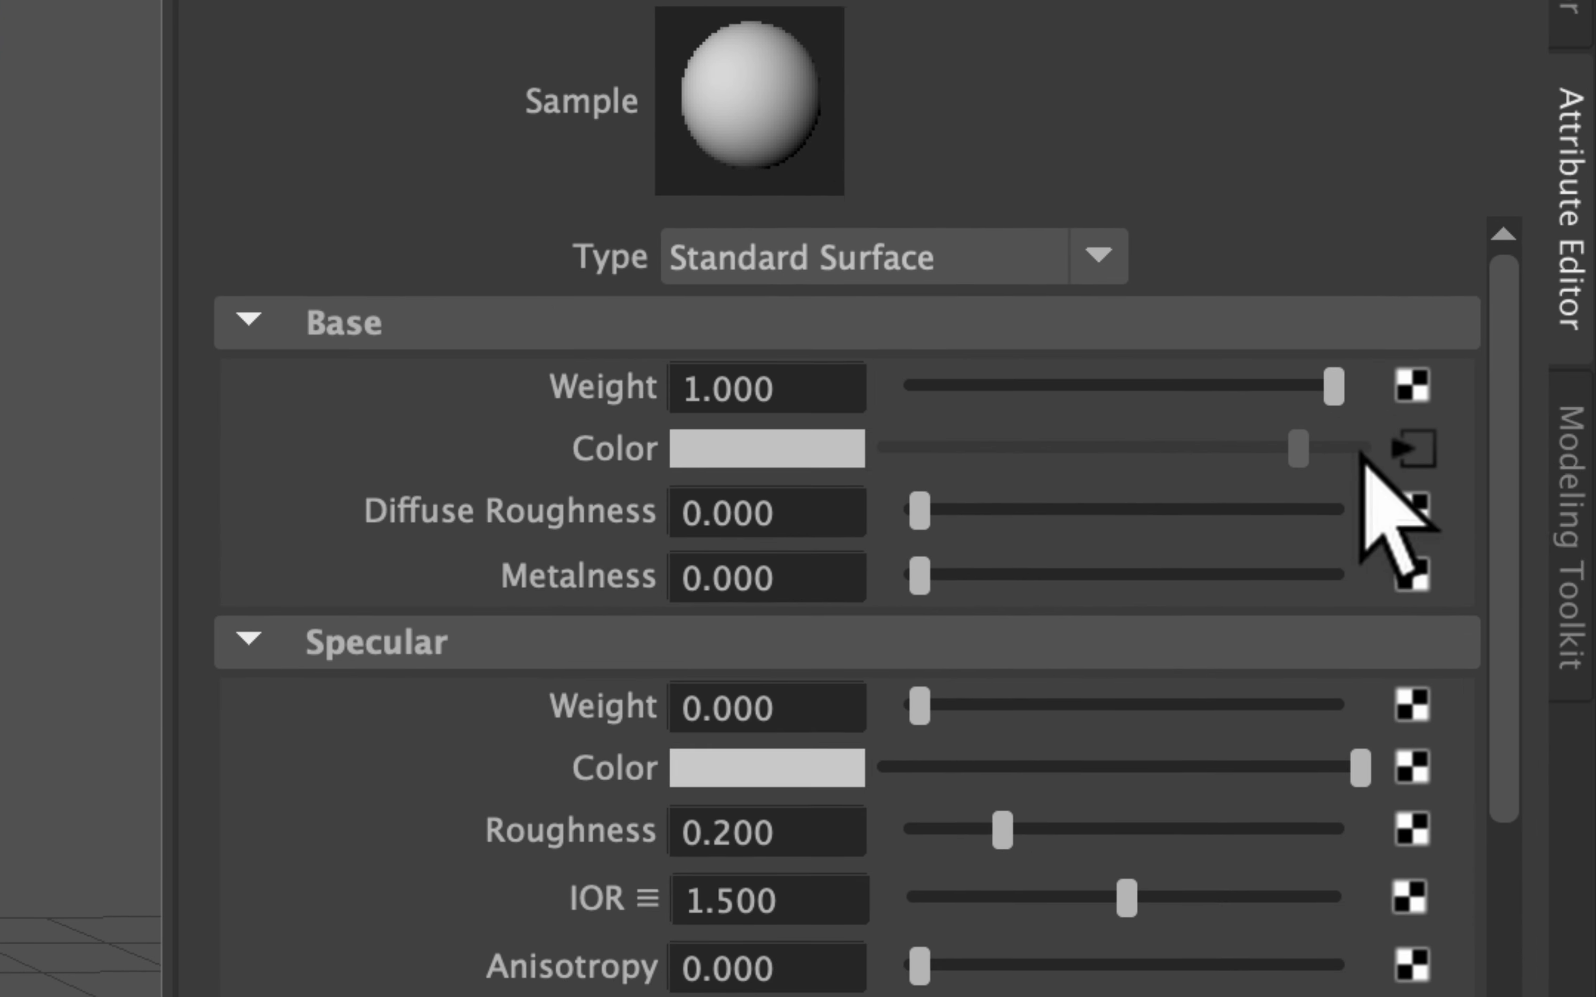
left_click(1411, 450)
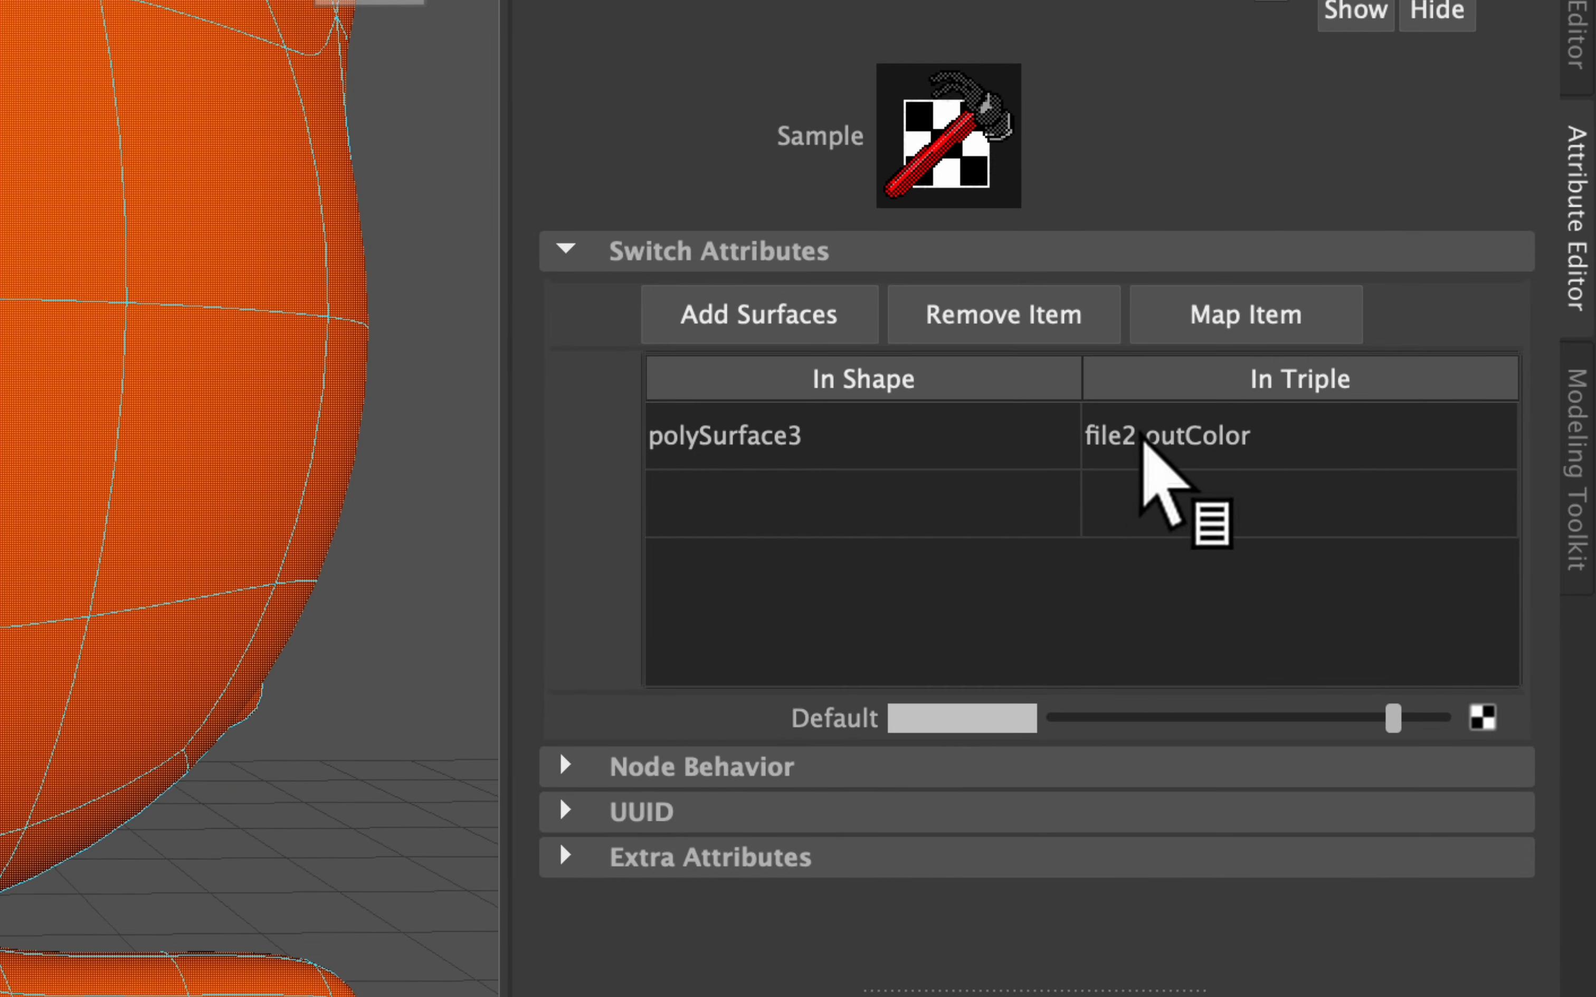
right_click(1140, 442)
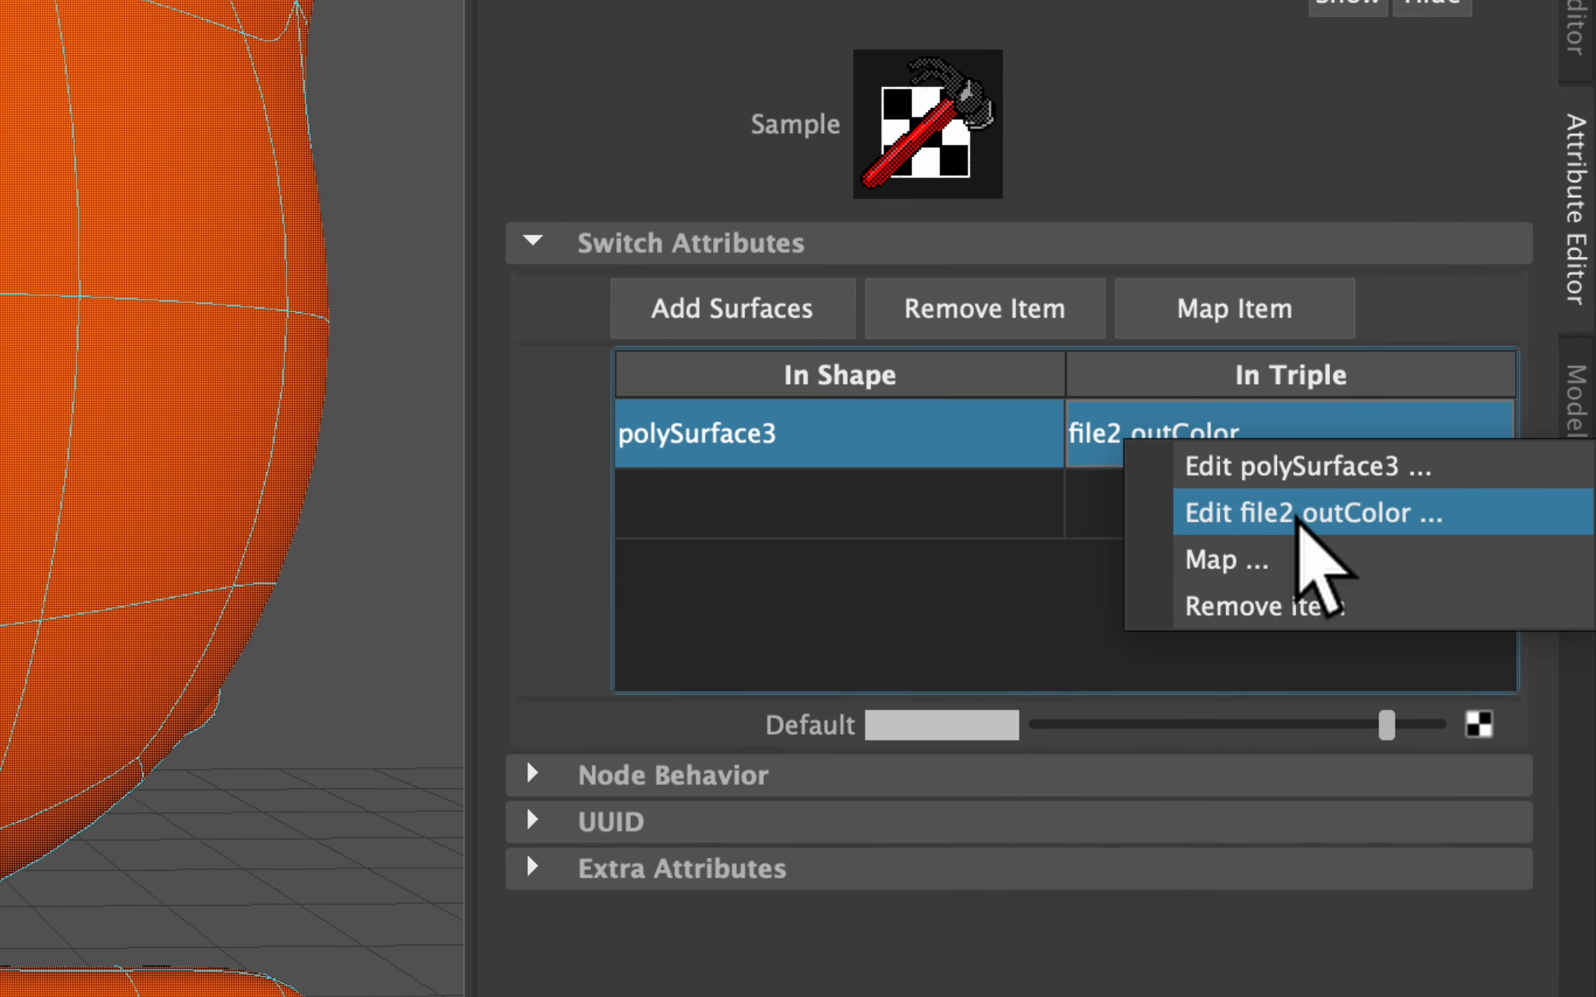
left_click(1295, 516)
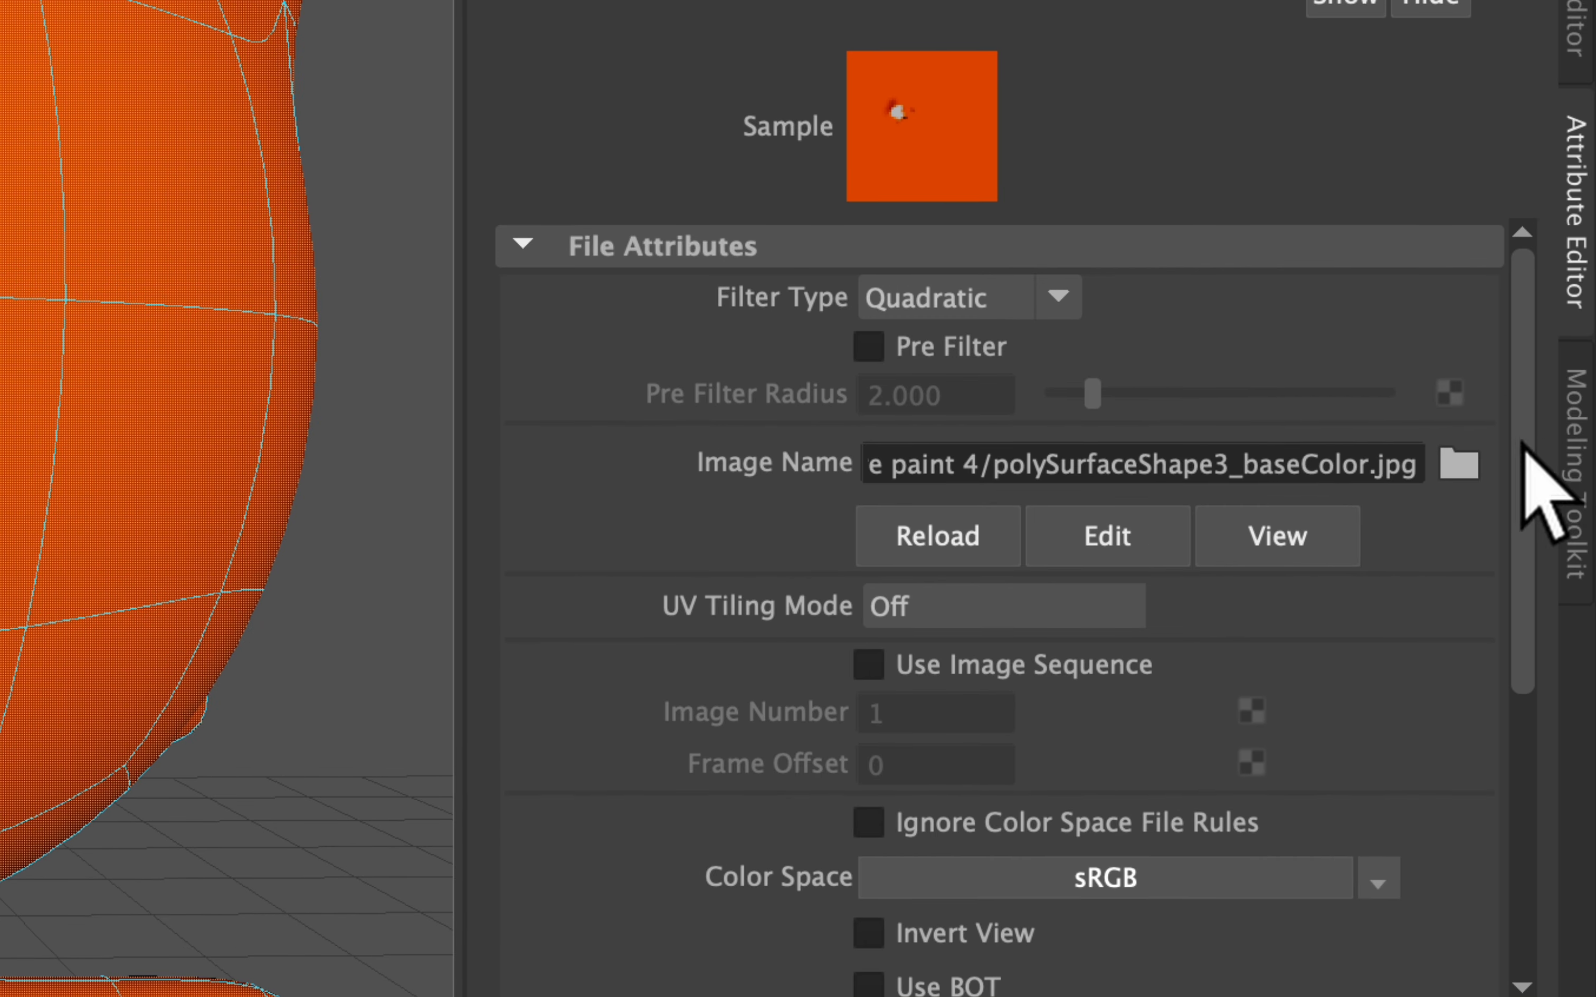
left_click(1535, 450)
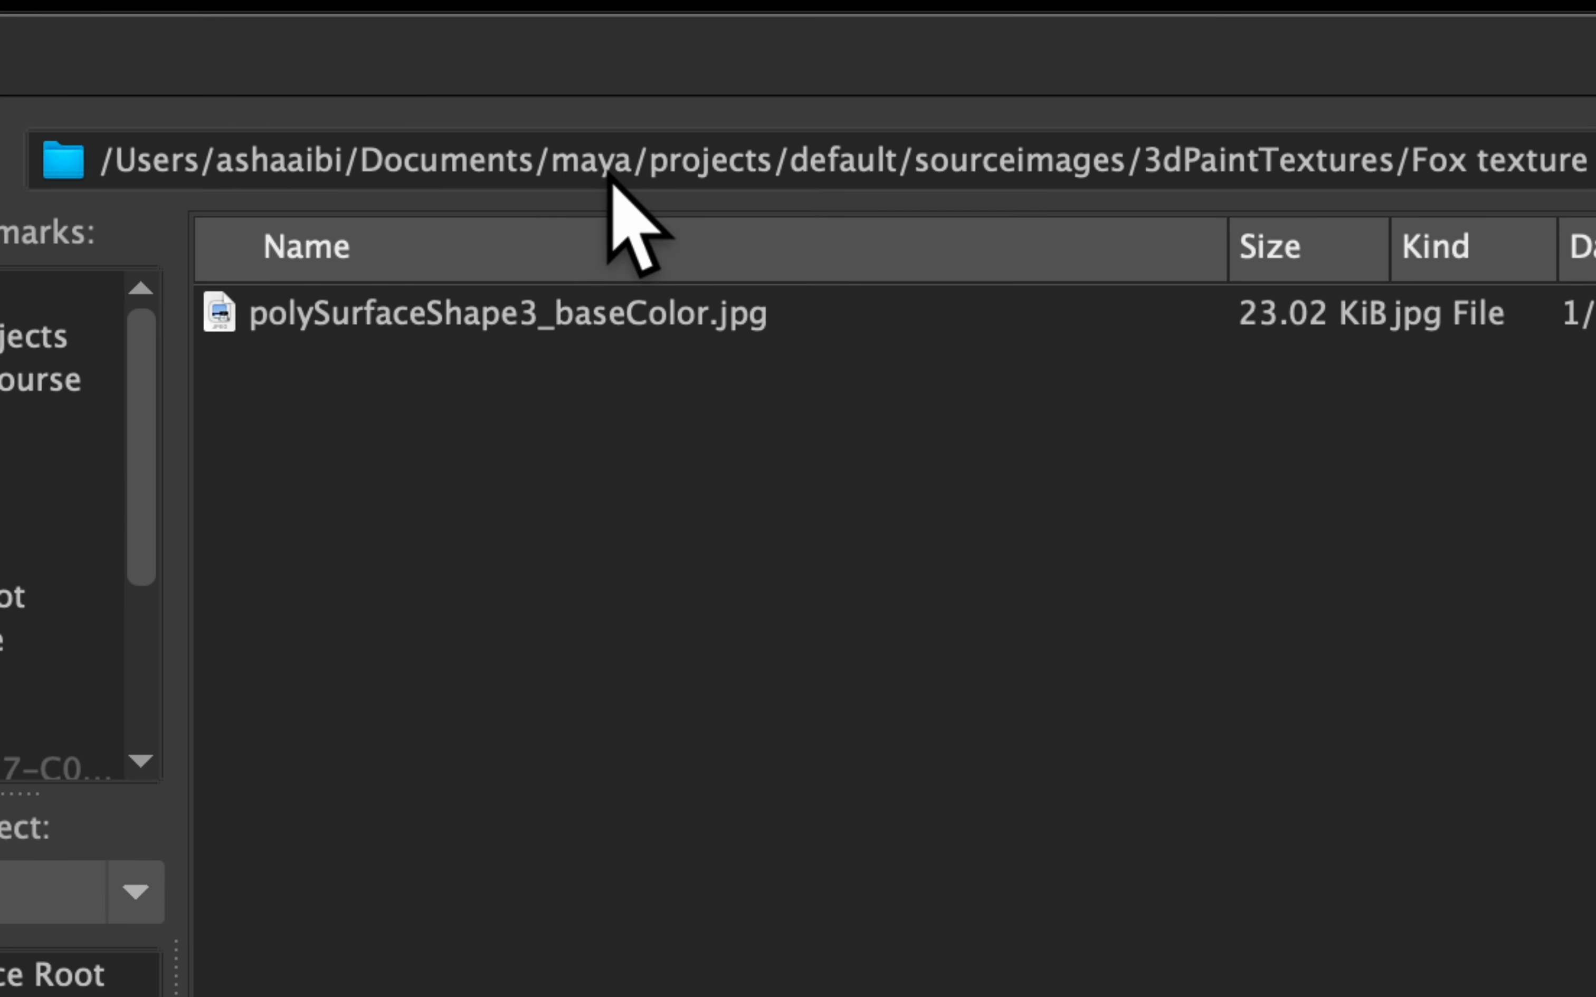
Copy the full 3dPaintTextures/Fox texture paint 4 folder path and switch to the Windows machine
double_click(833, 168)
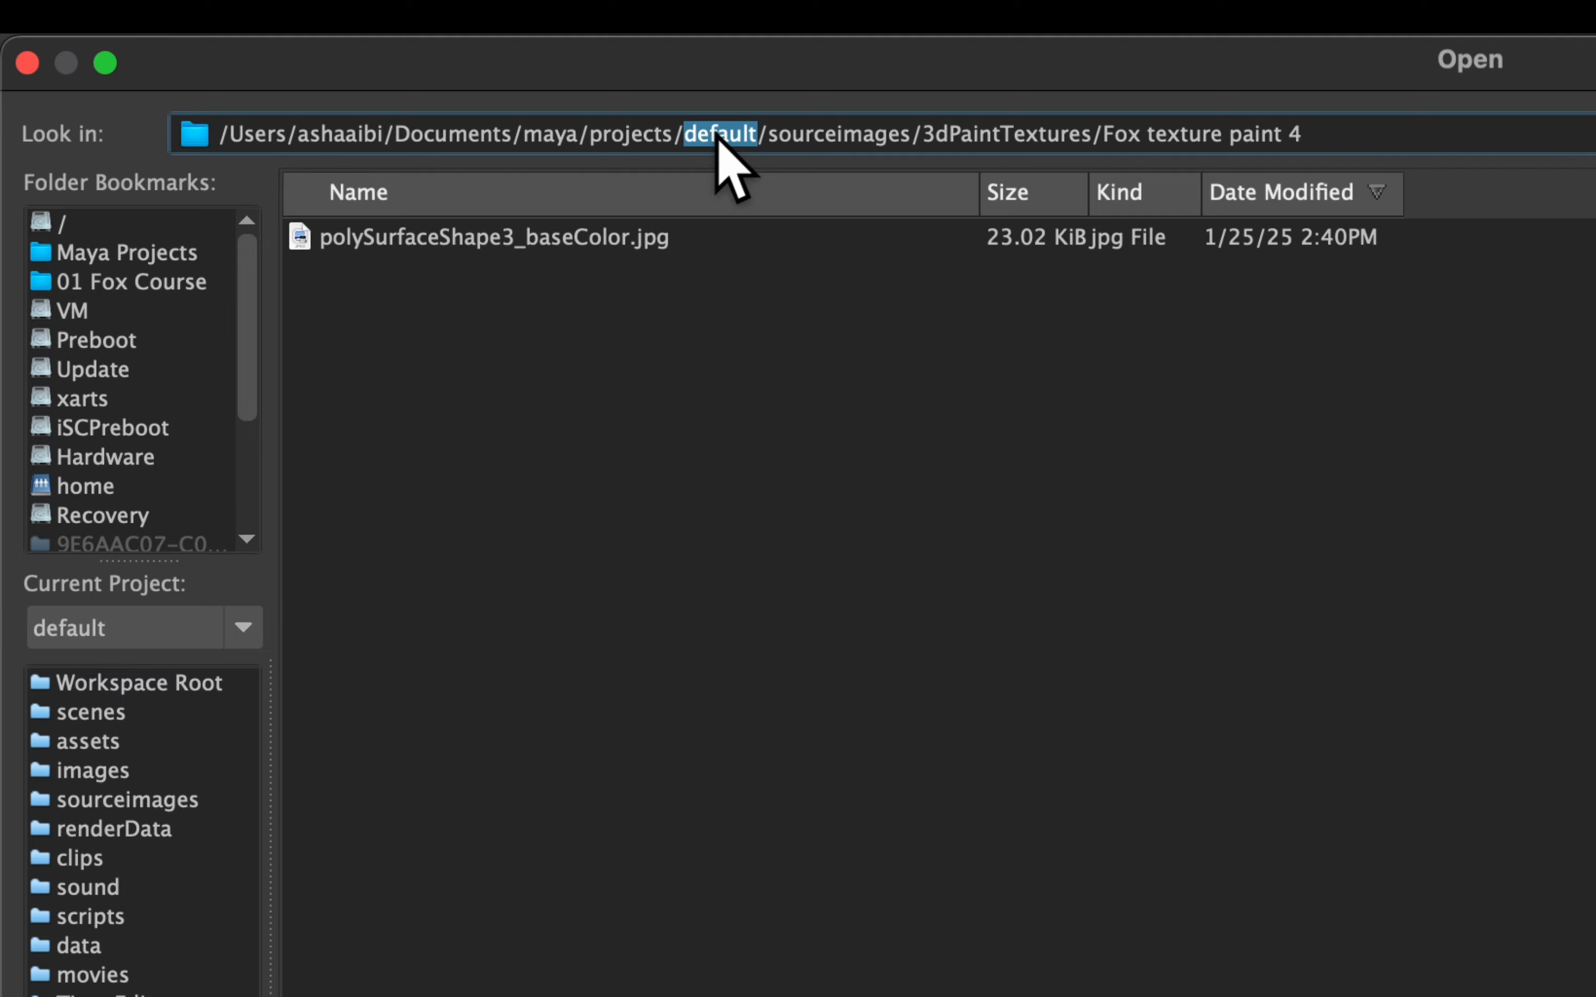
triple_click(718, 137)
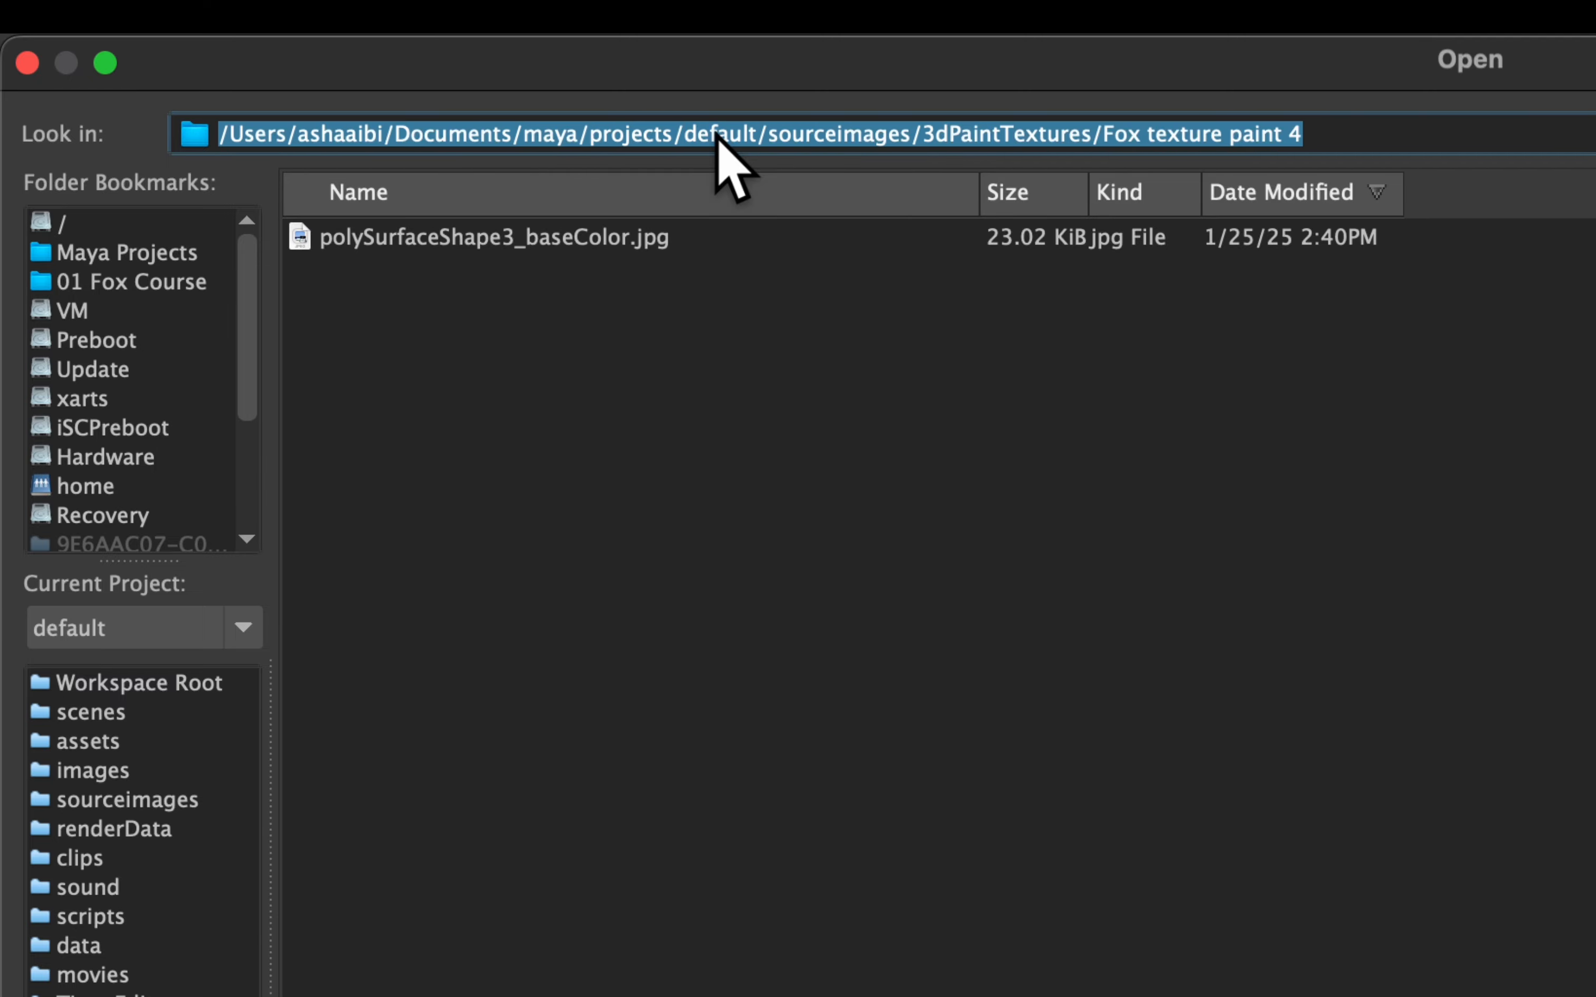
right_click(730, 147)
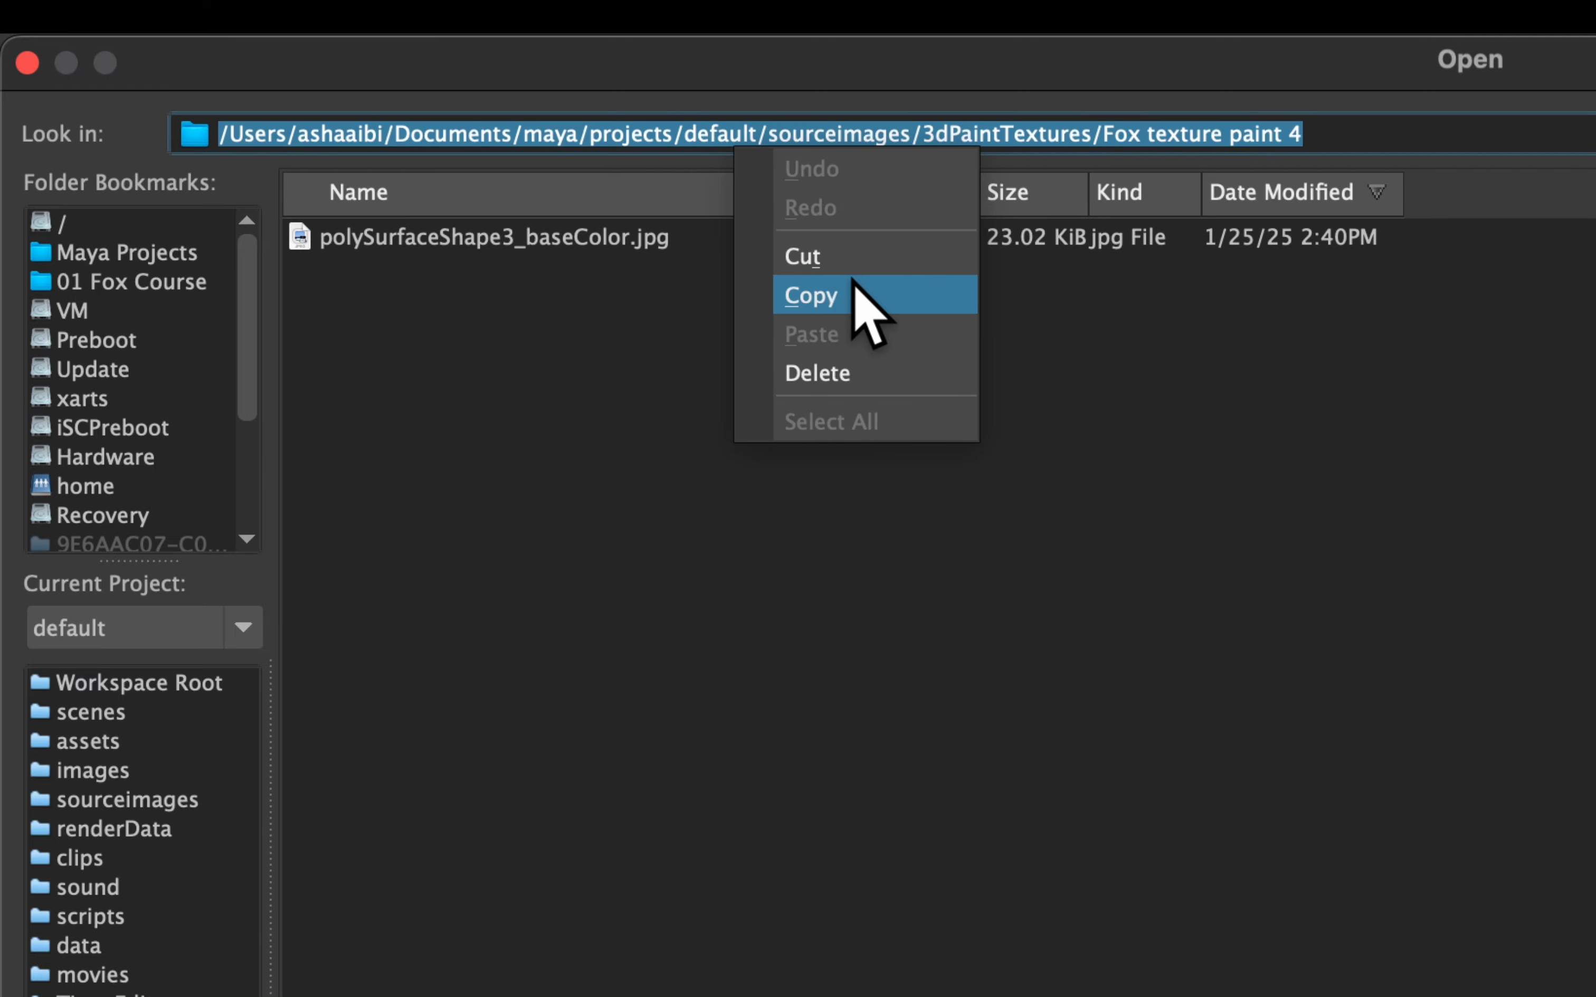
left_click(827, 296)
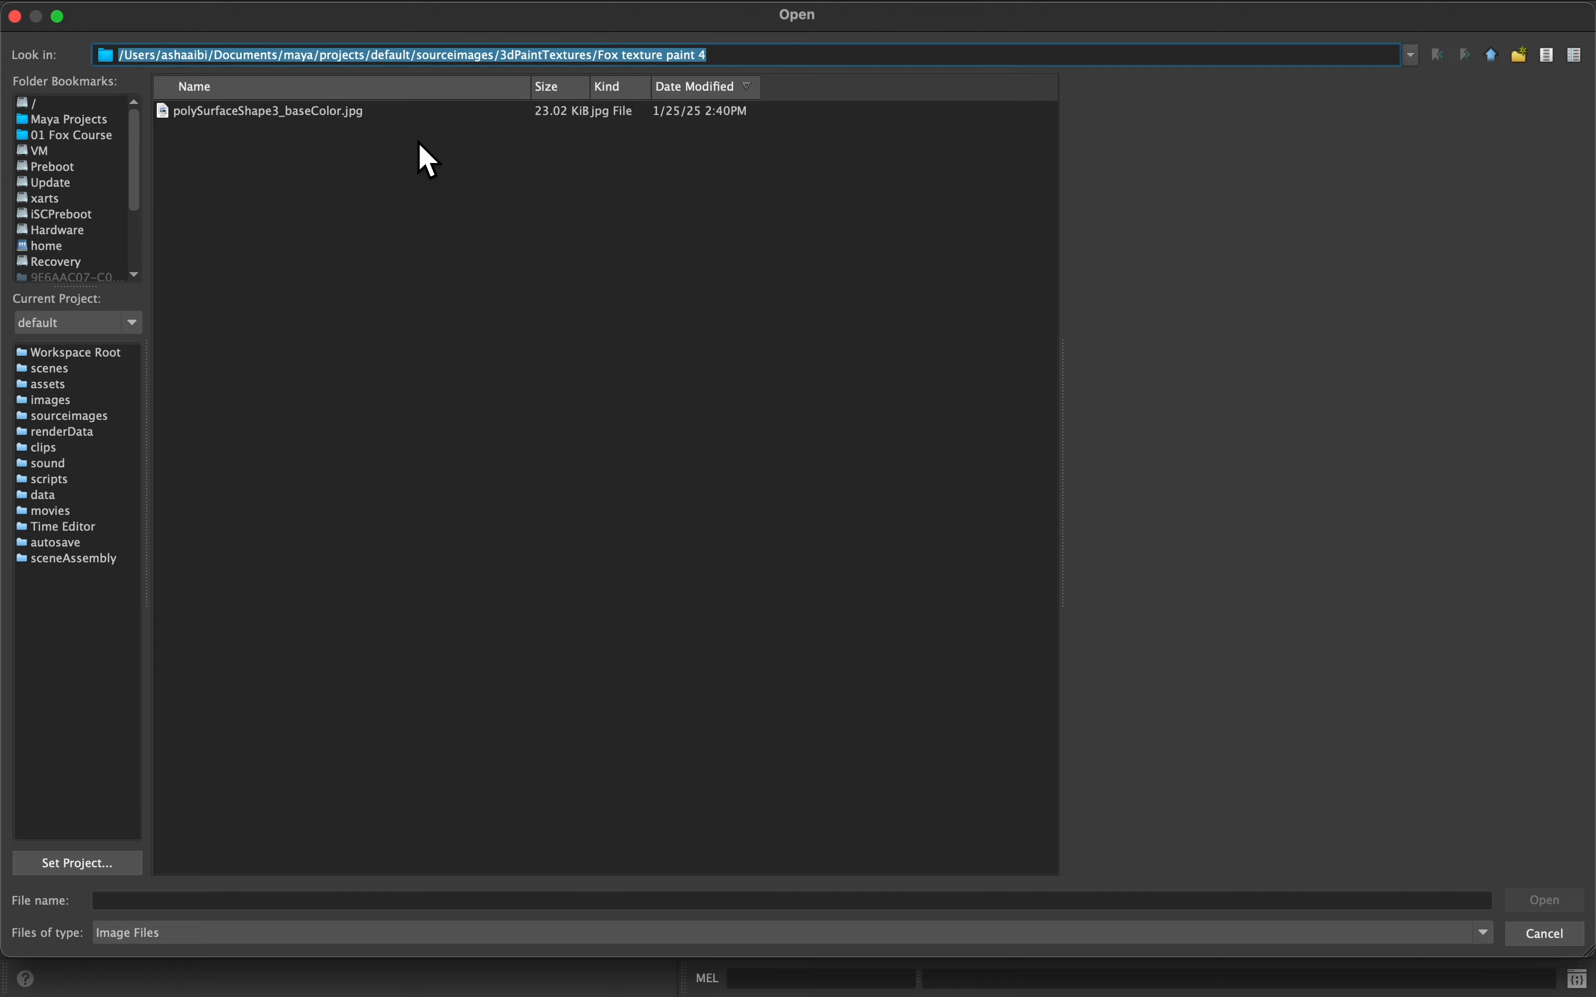
key("super+Tab")
key("super+Tab")
key("super+Tab")
key("super+Tab")
key("super+Tab")
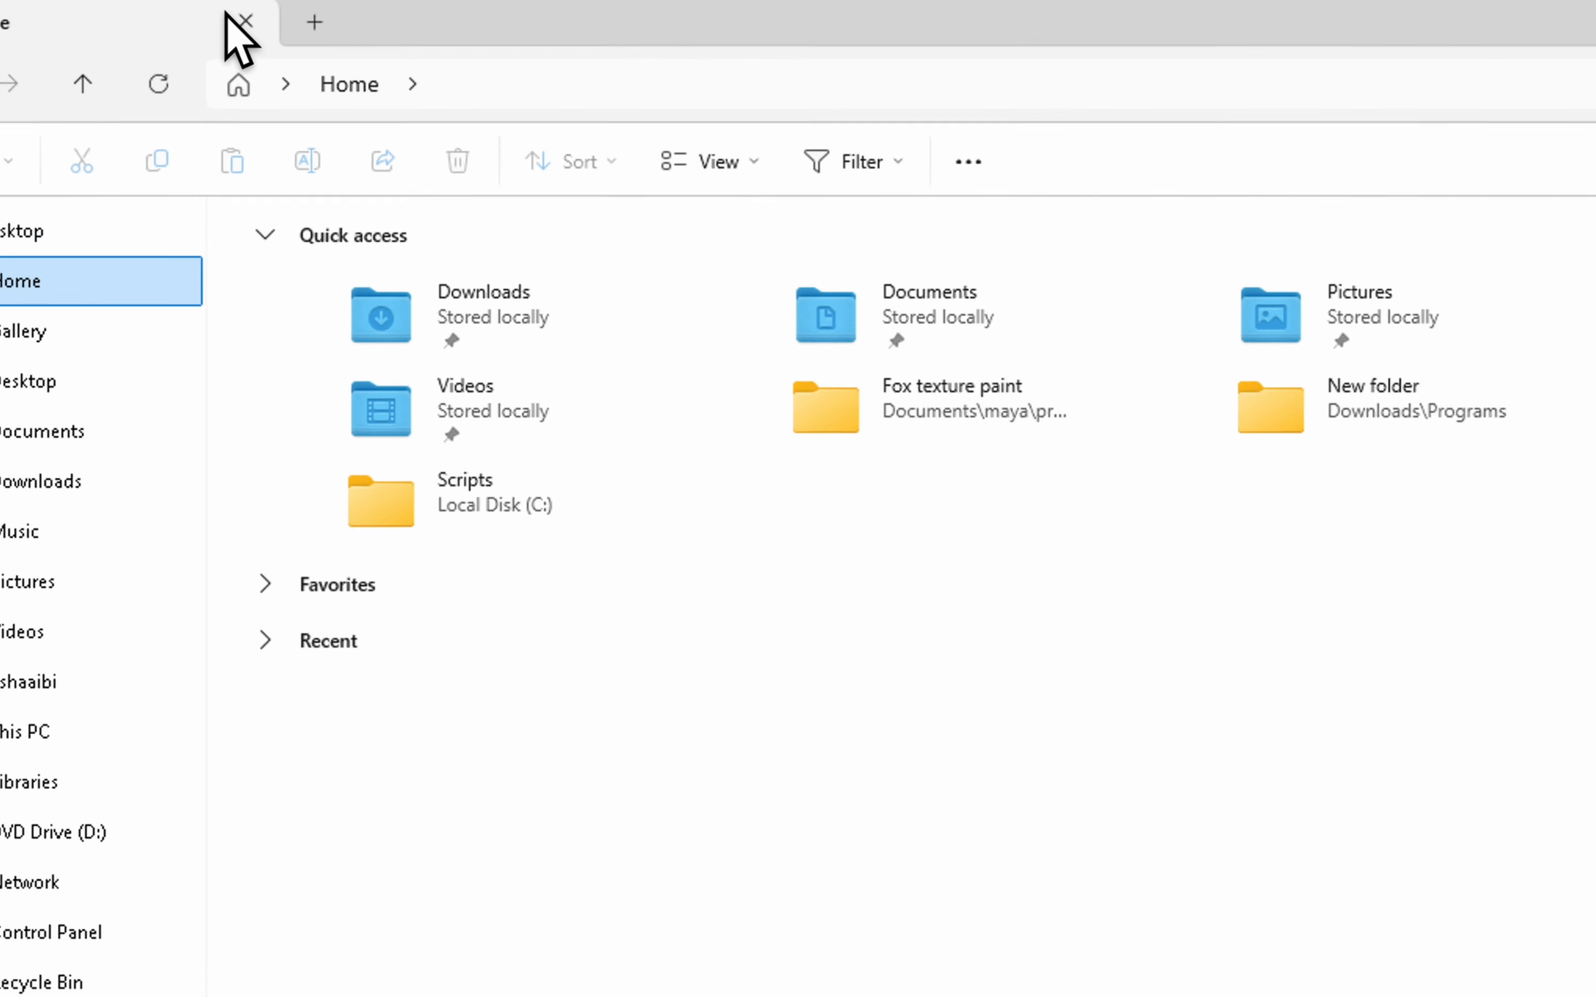
Paste the copied path into File Explorer, trim the user prefix, and open Fox texture paint 4
left_click(509, 96)
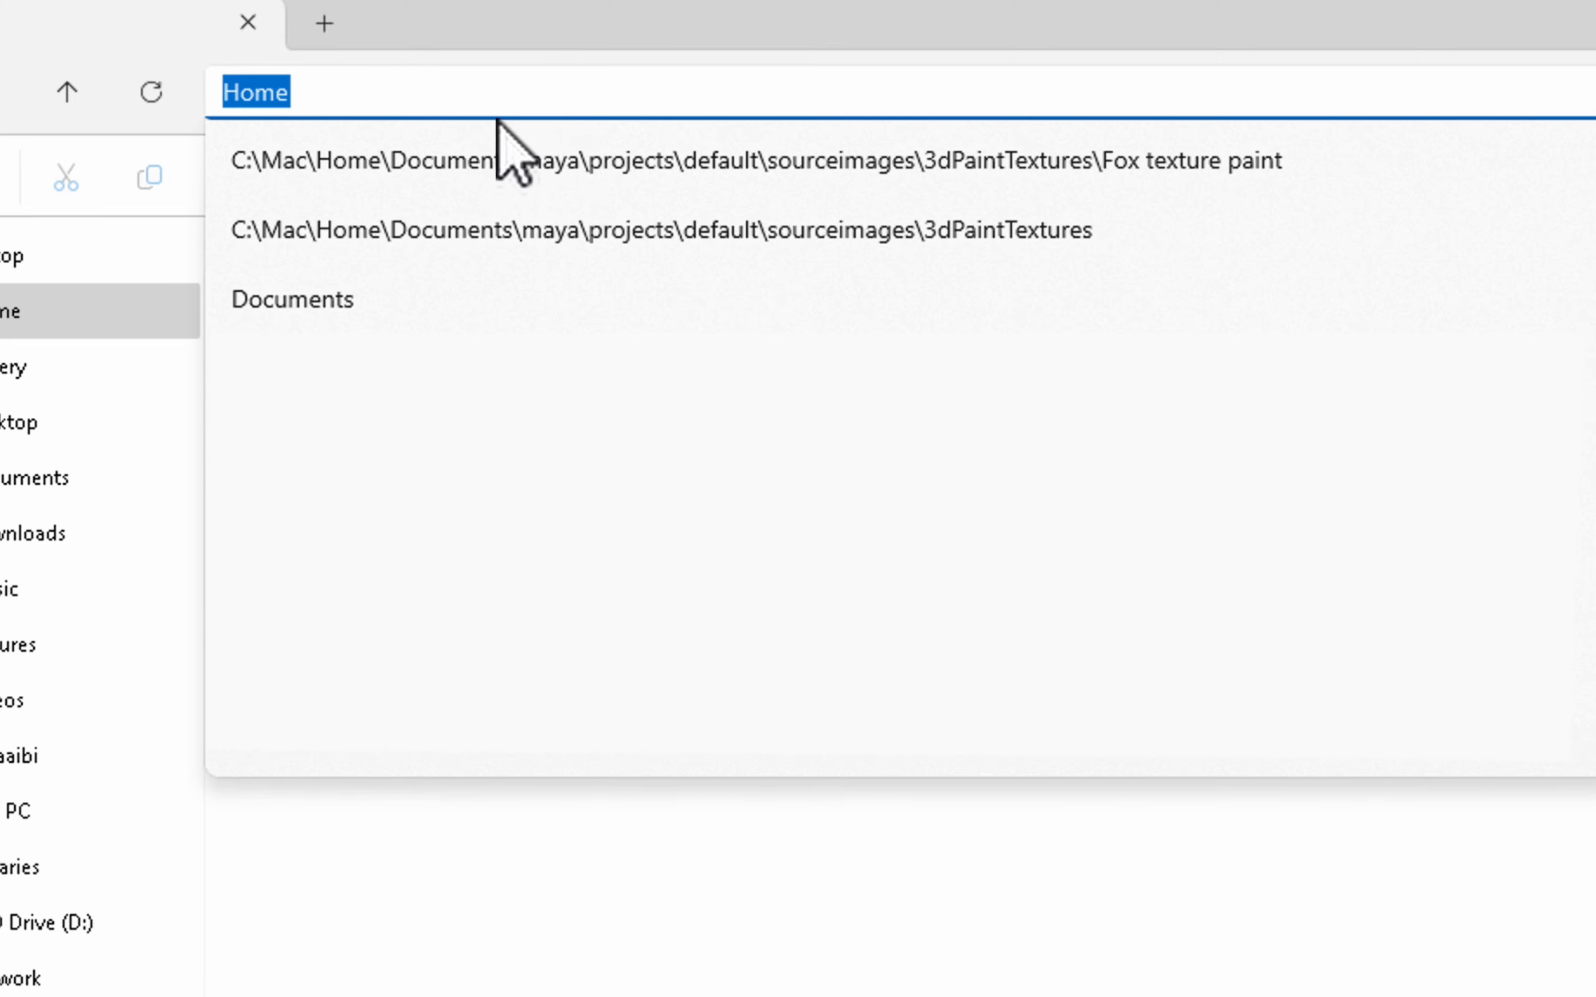
key("ctrl+v")
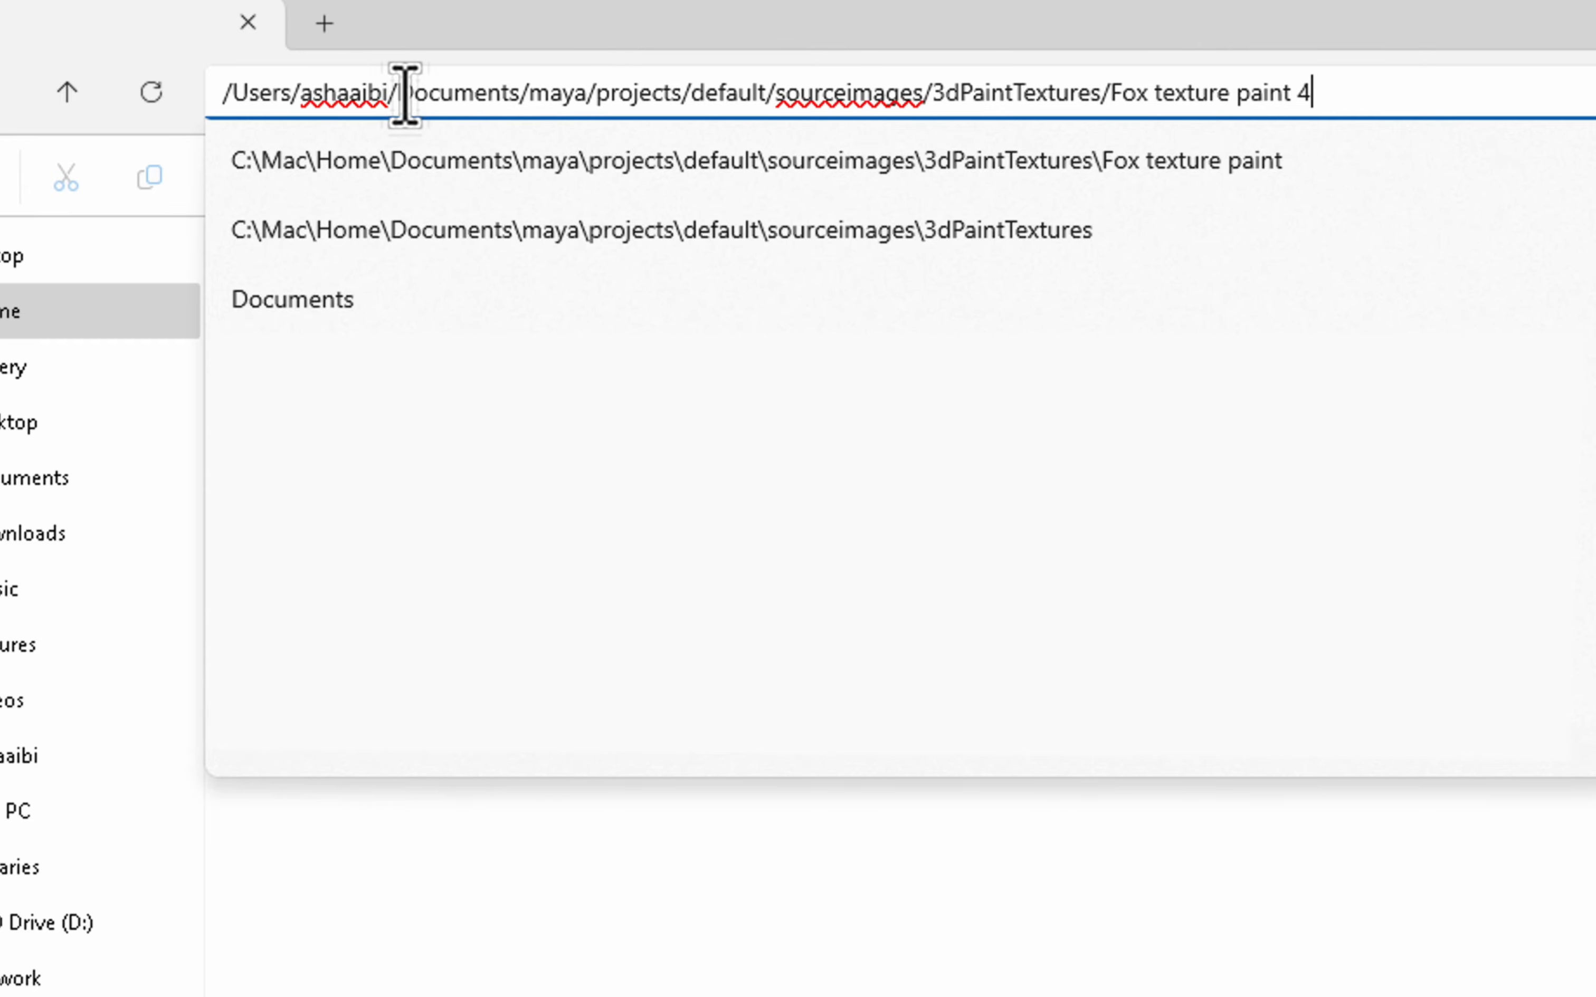
left_click_drag(396, 94, 261, 96)
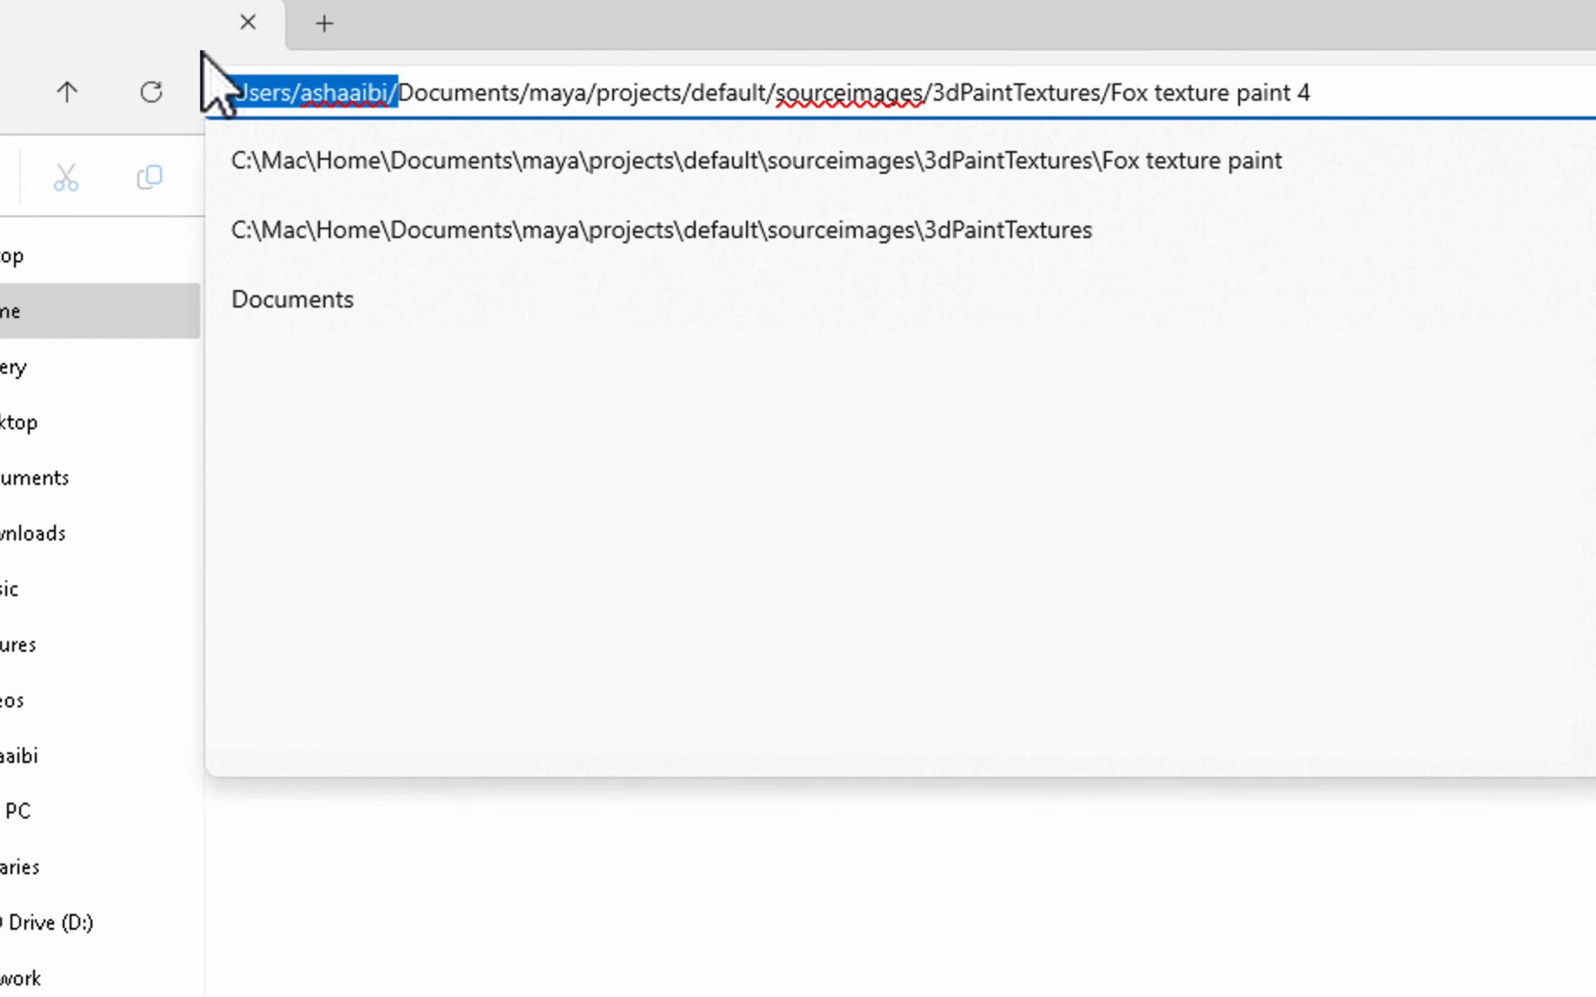
key("BackSpace")
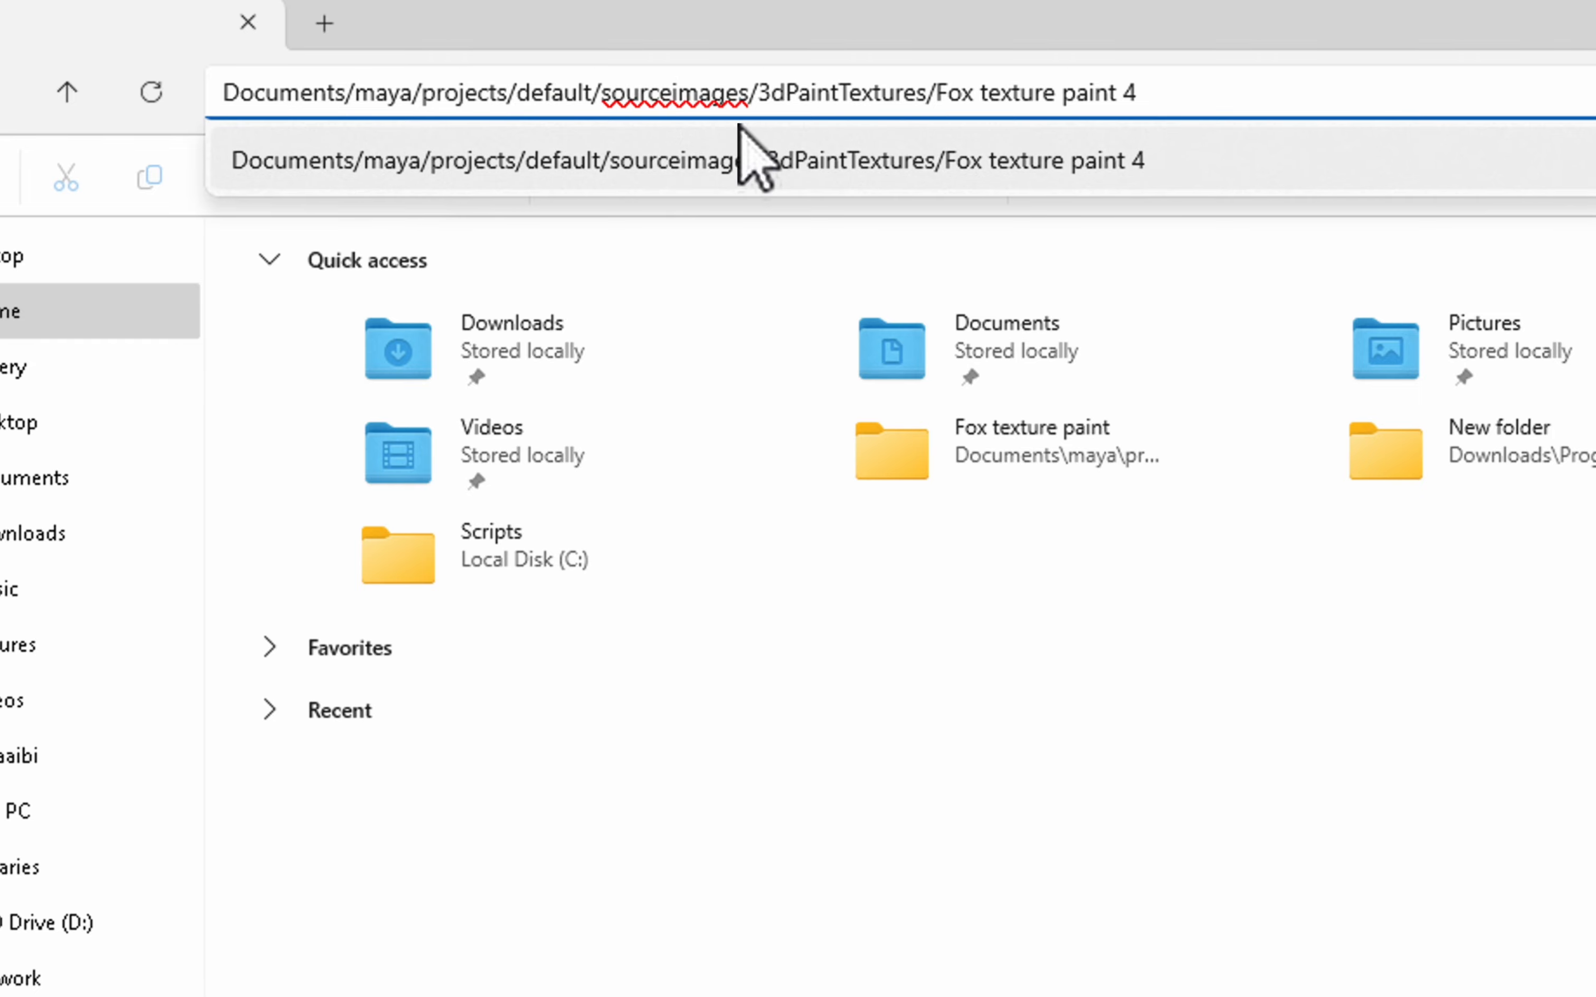
left_click(739, 129)
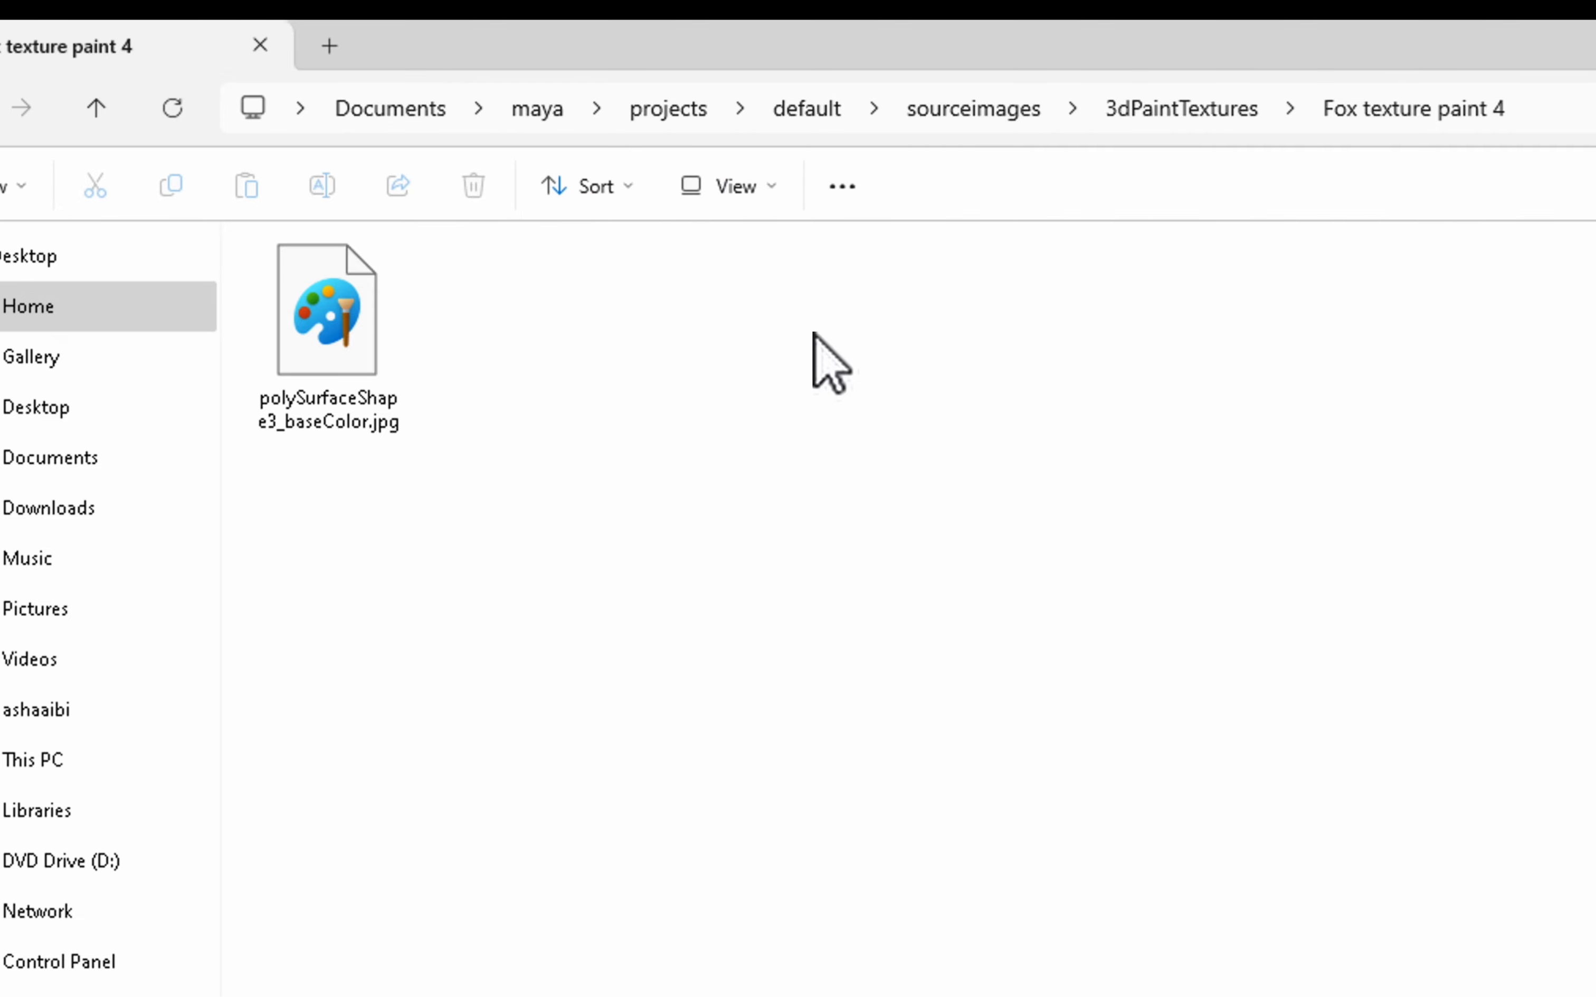
Bring up the Open with app list for polySurfaceShape3_baseColor.jpg
left_click(316, 337)
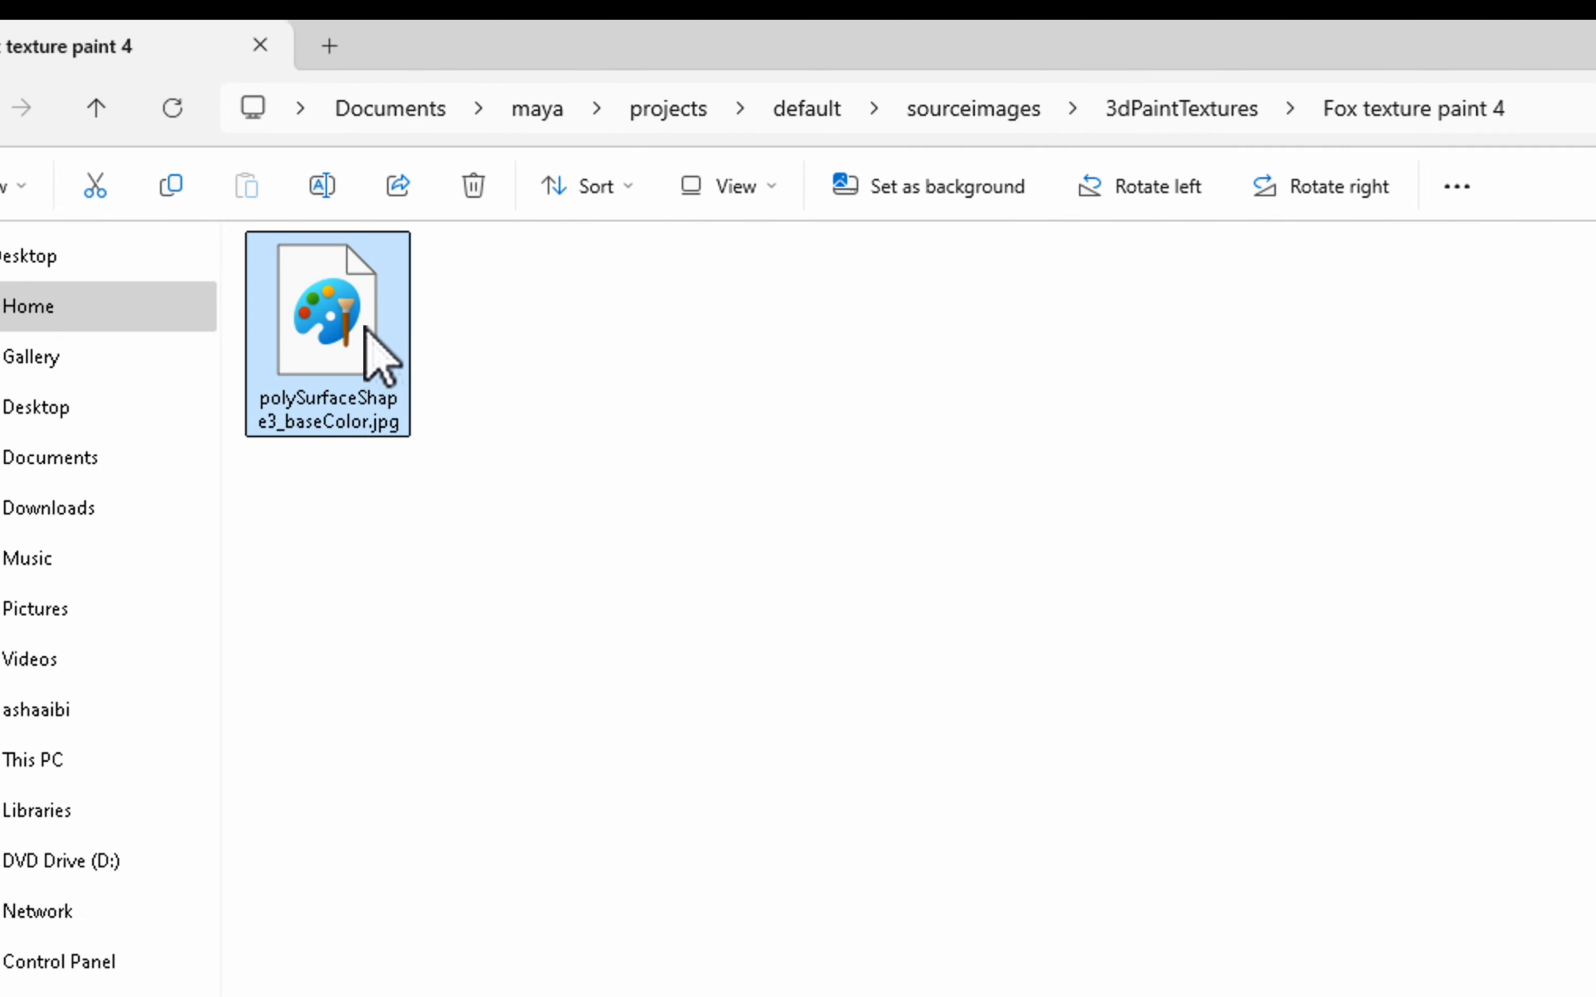
right_click(363, 330)
mouse_move(737, 546)
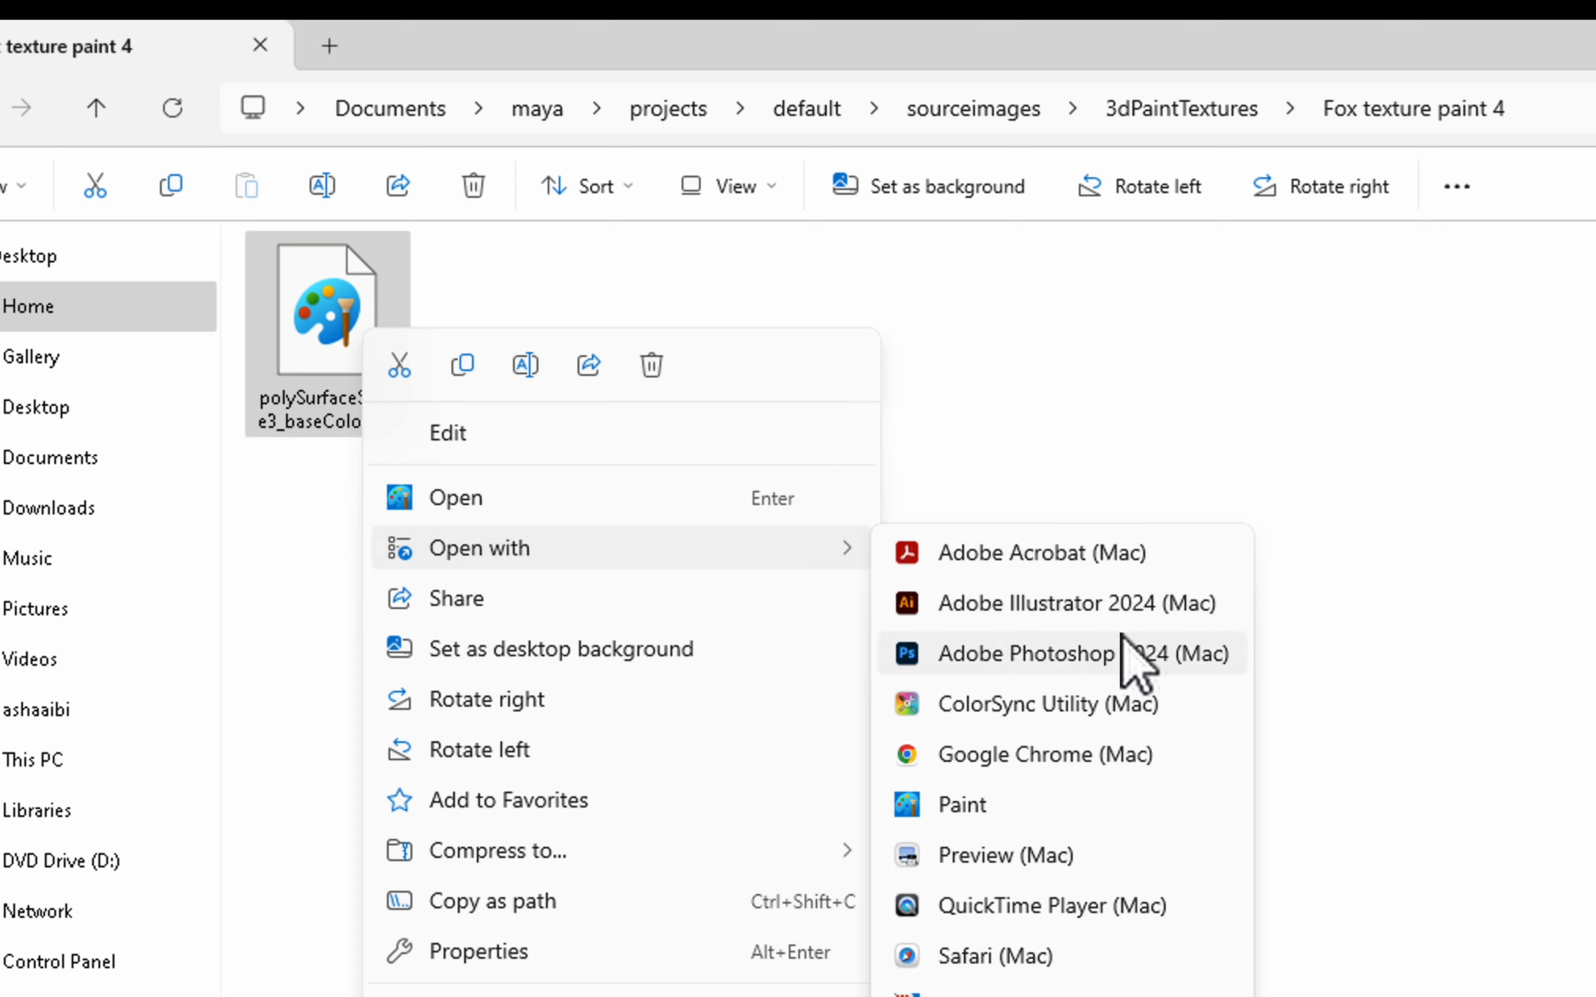
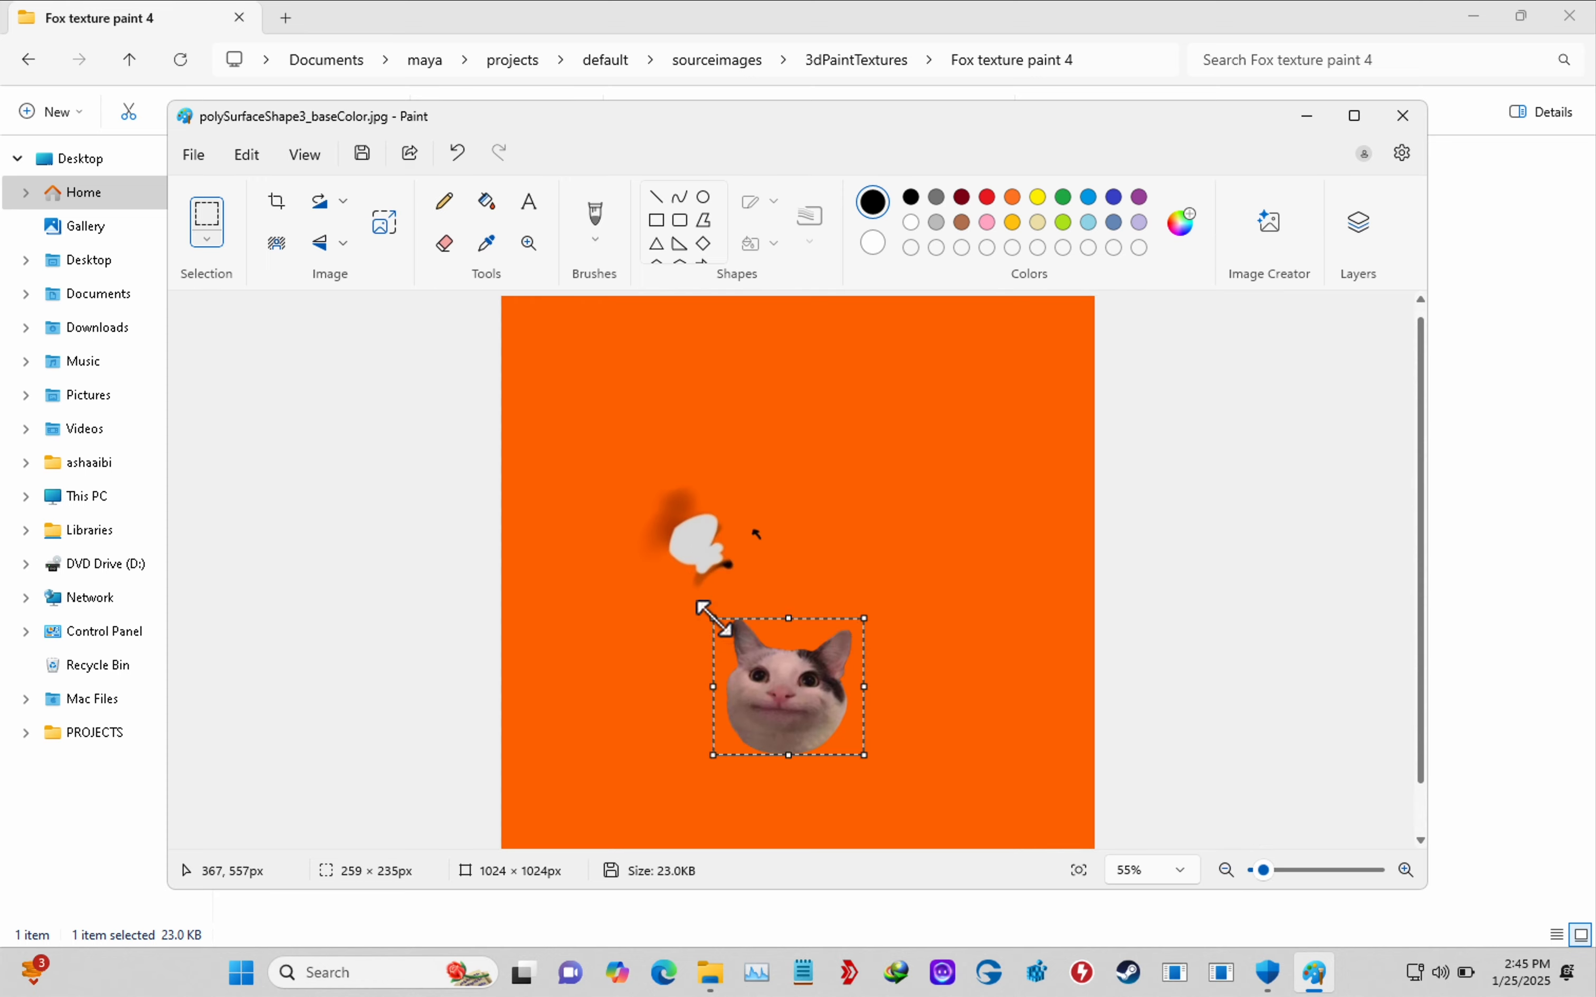
Move the cat picture up beside the white blob and save polySurfaceShape3_baseColor.jpg
left_click_drag(827, 721, 795, 555)
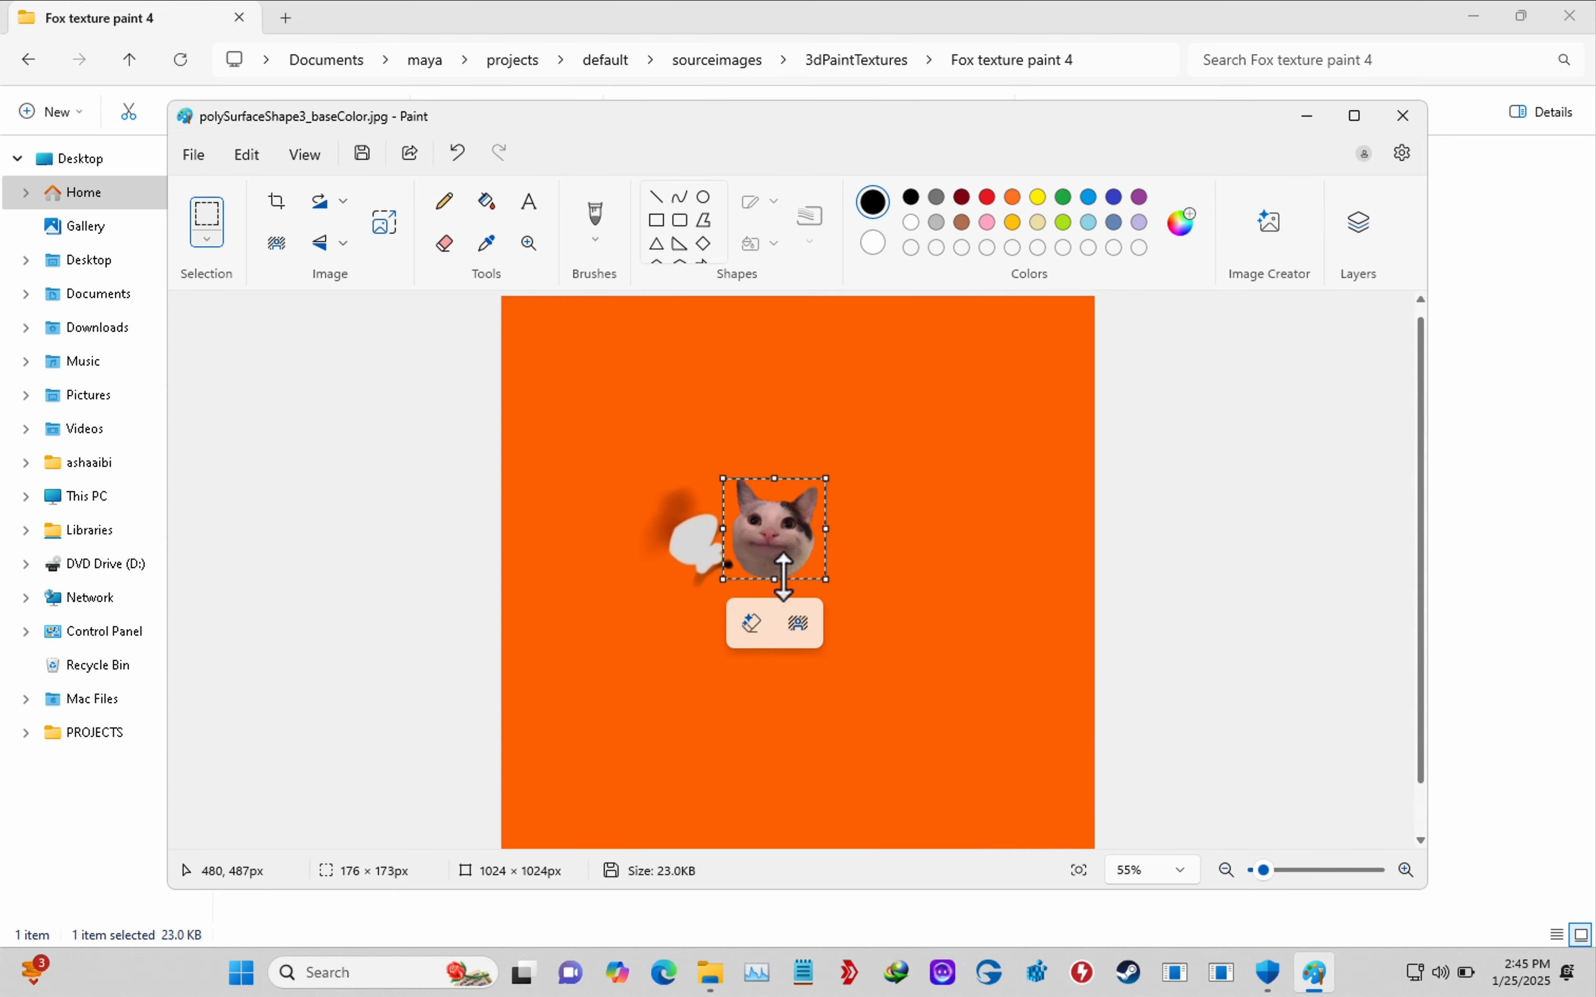
left_click(193, 155)
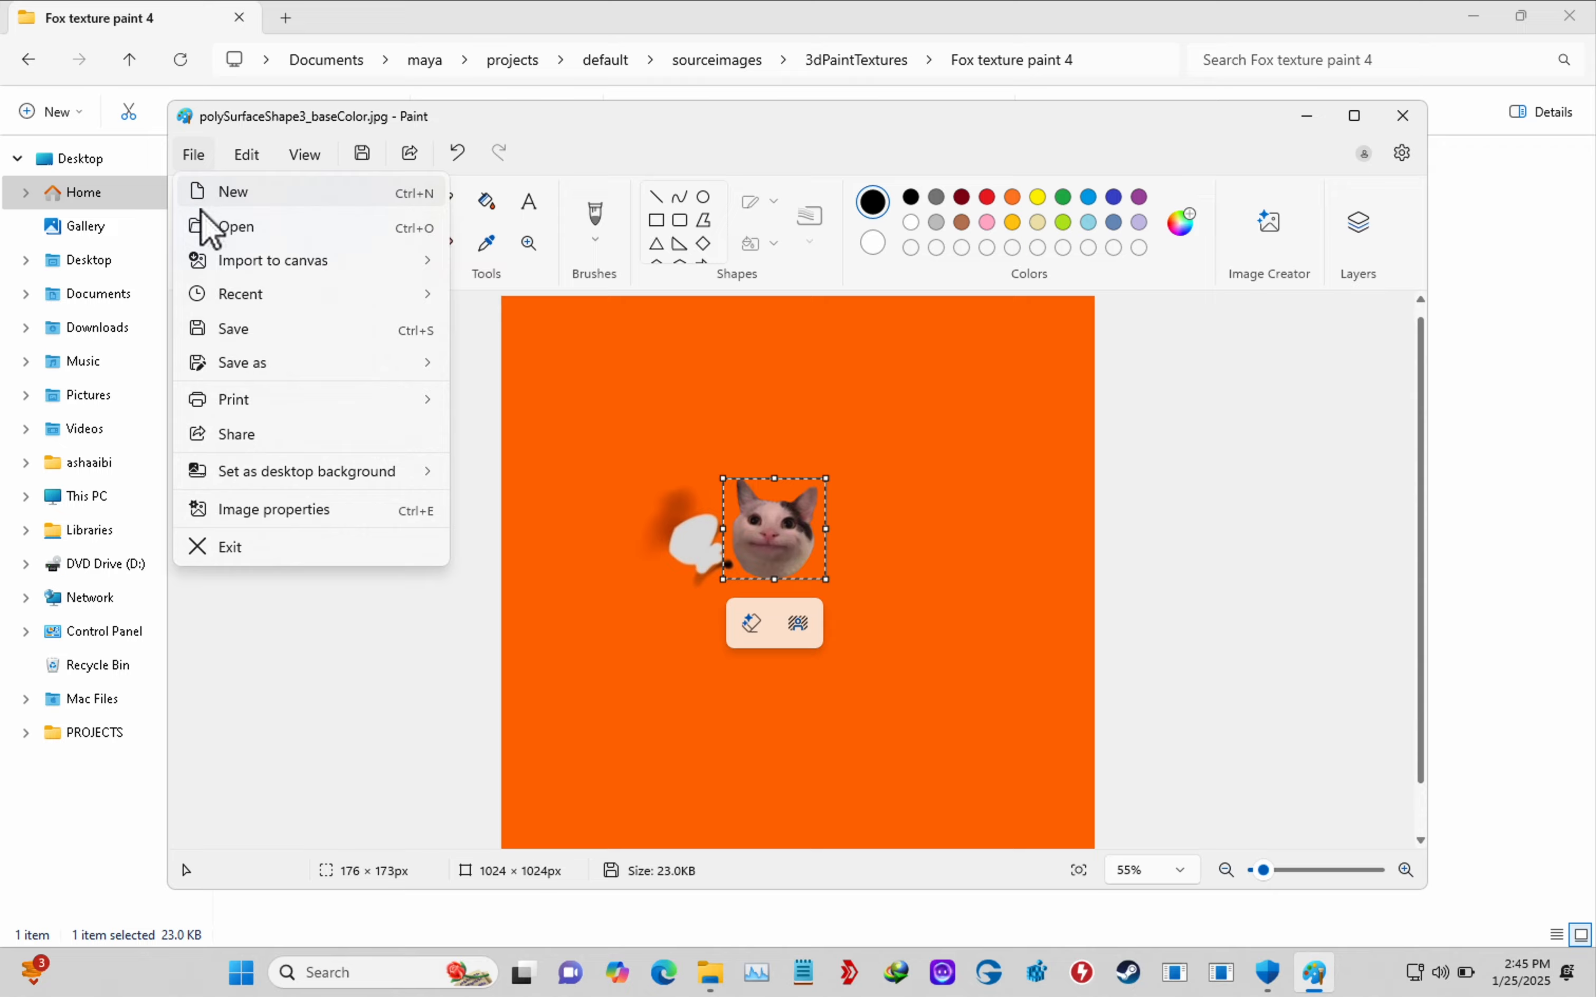
left_click(249, 330)
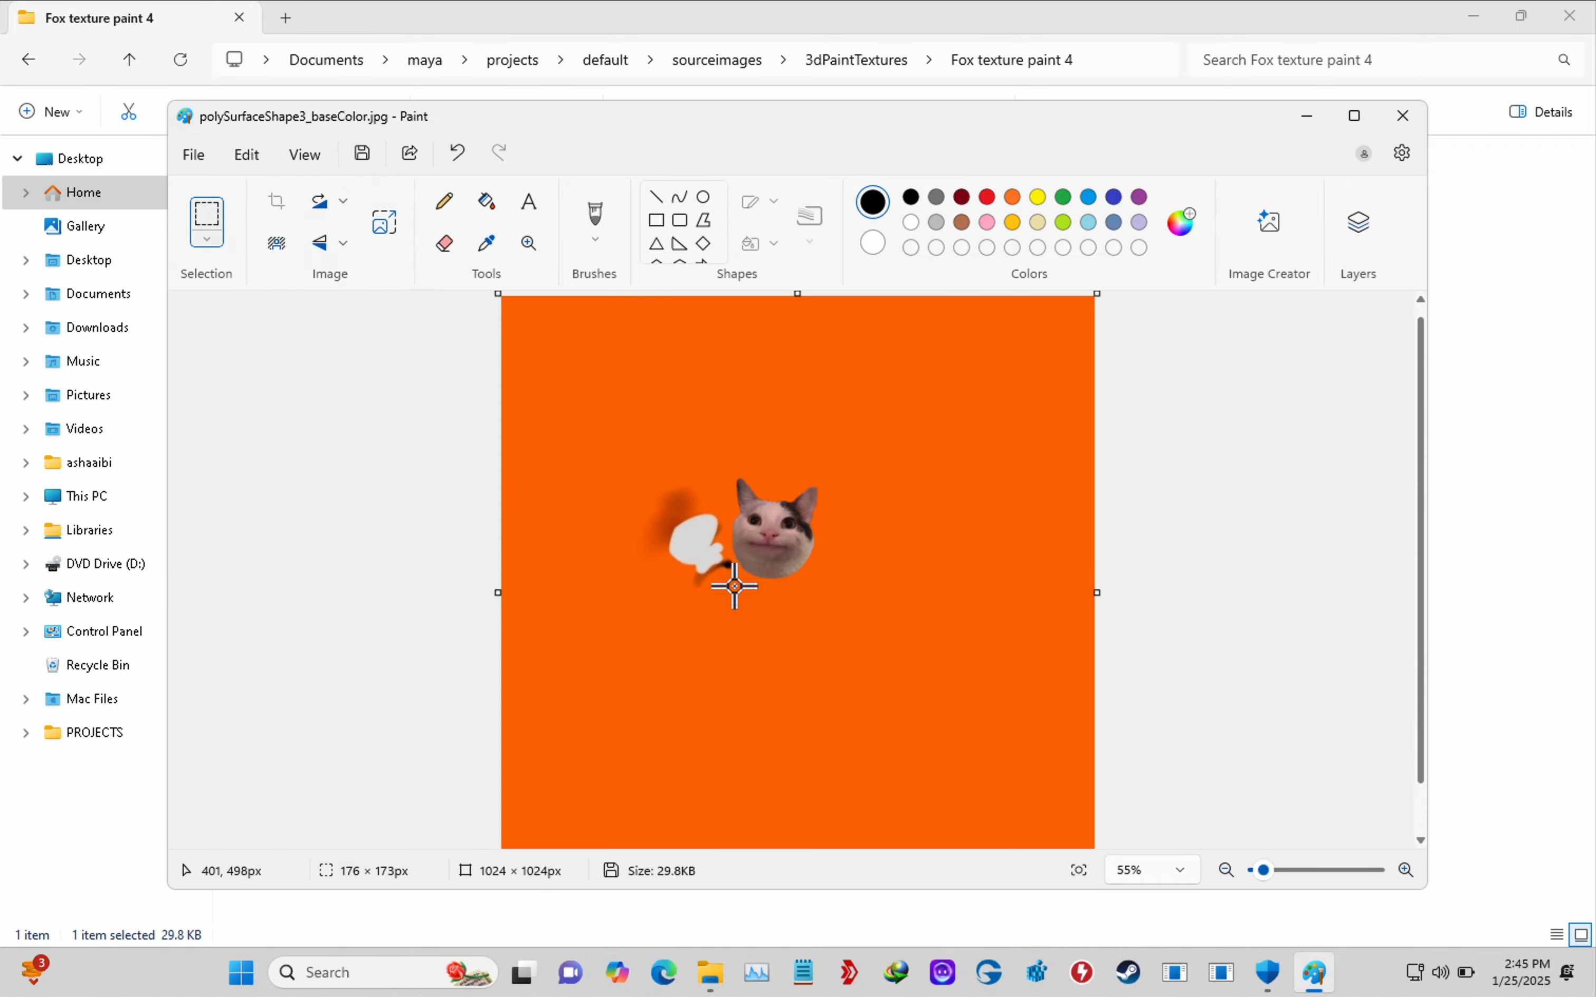
key("alt+Tab")
key("alt+Tab")
key("alt+Tab")
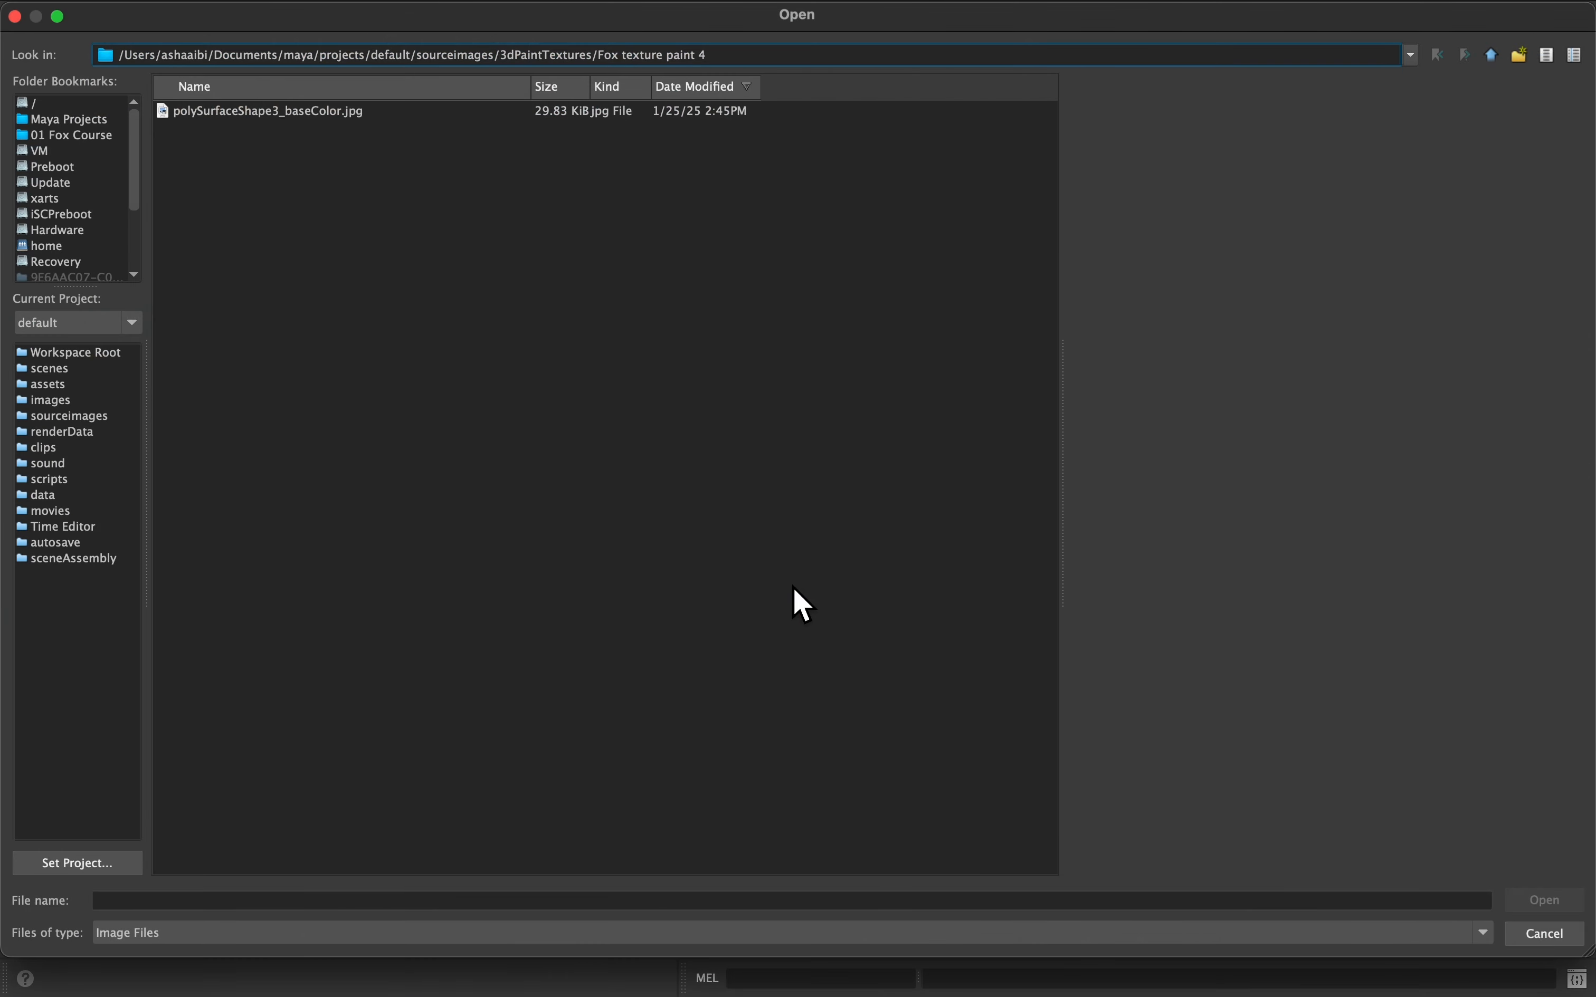
Cancel the Open dialog and reload the file2 texture so the cat face appears
left_click(1539, 935)
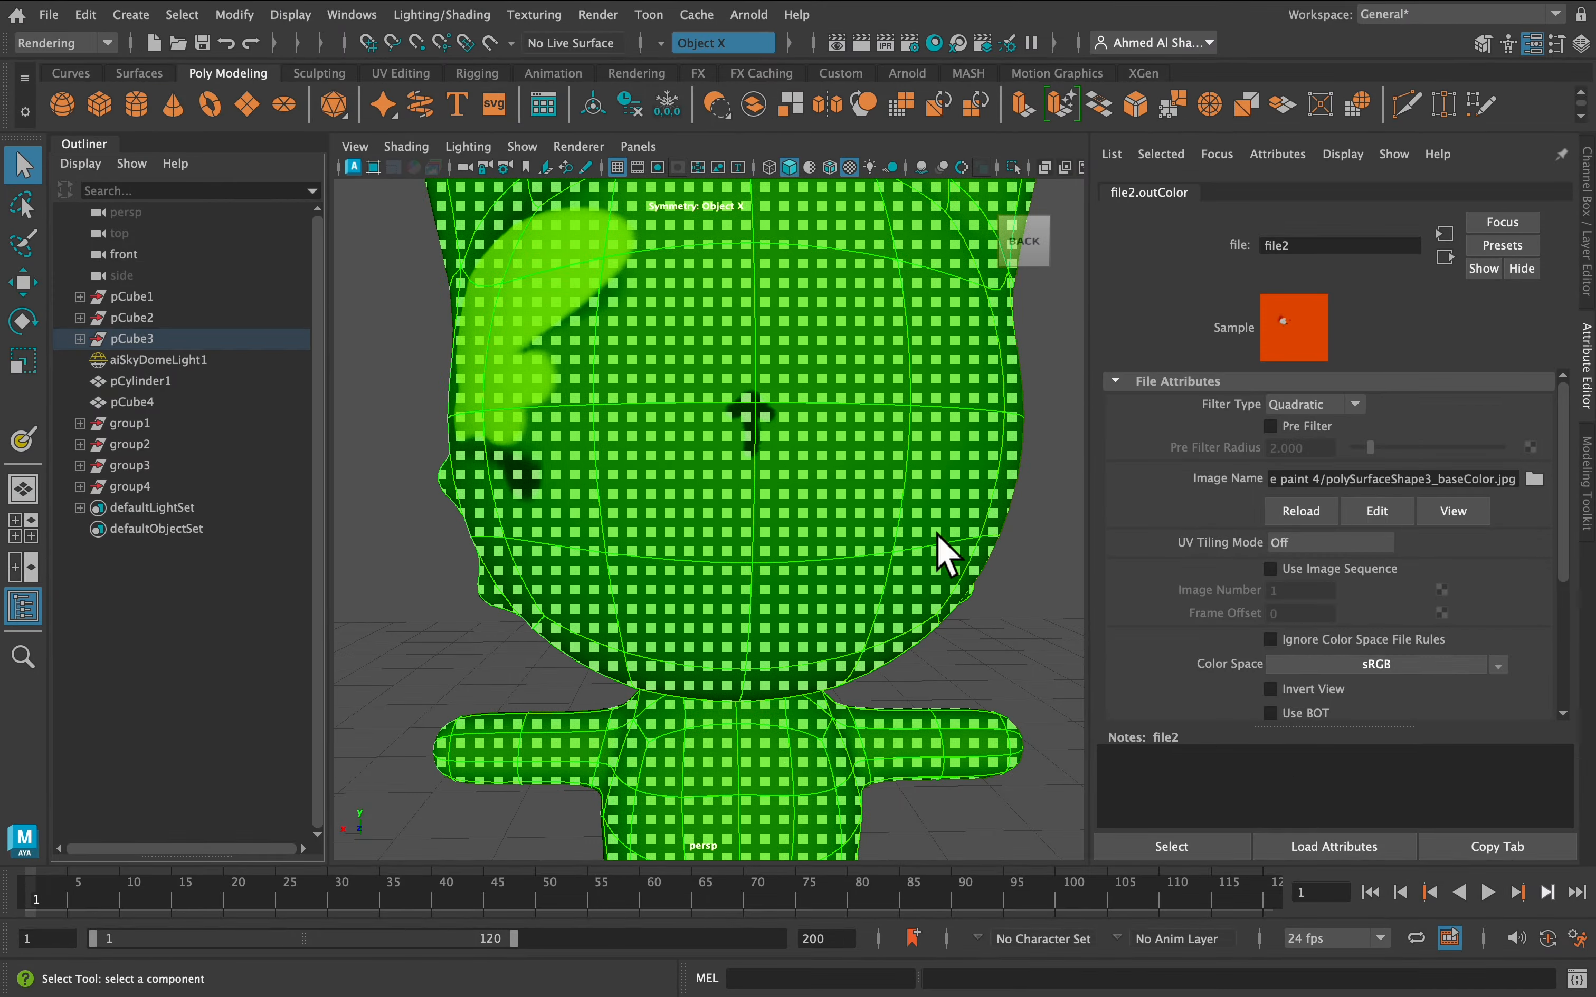
left_click(1301, 510)
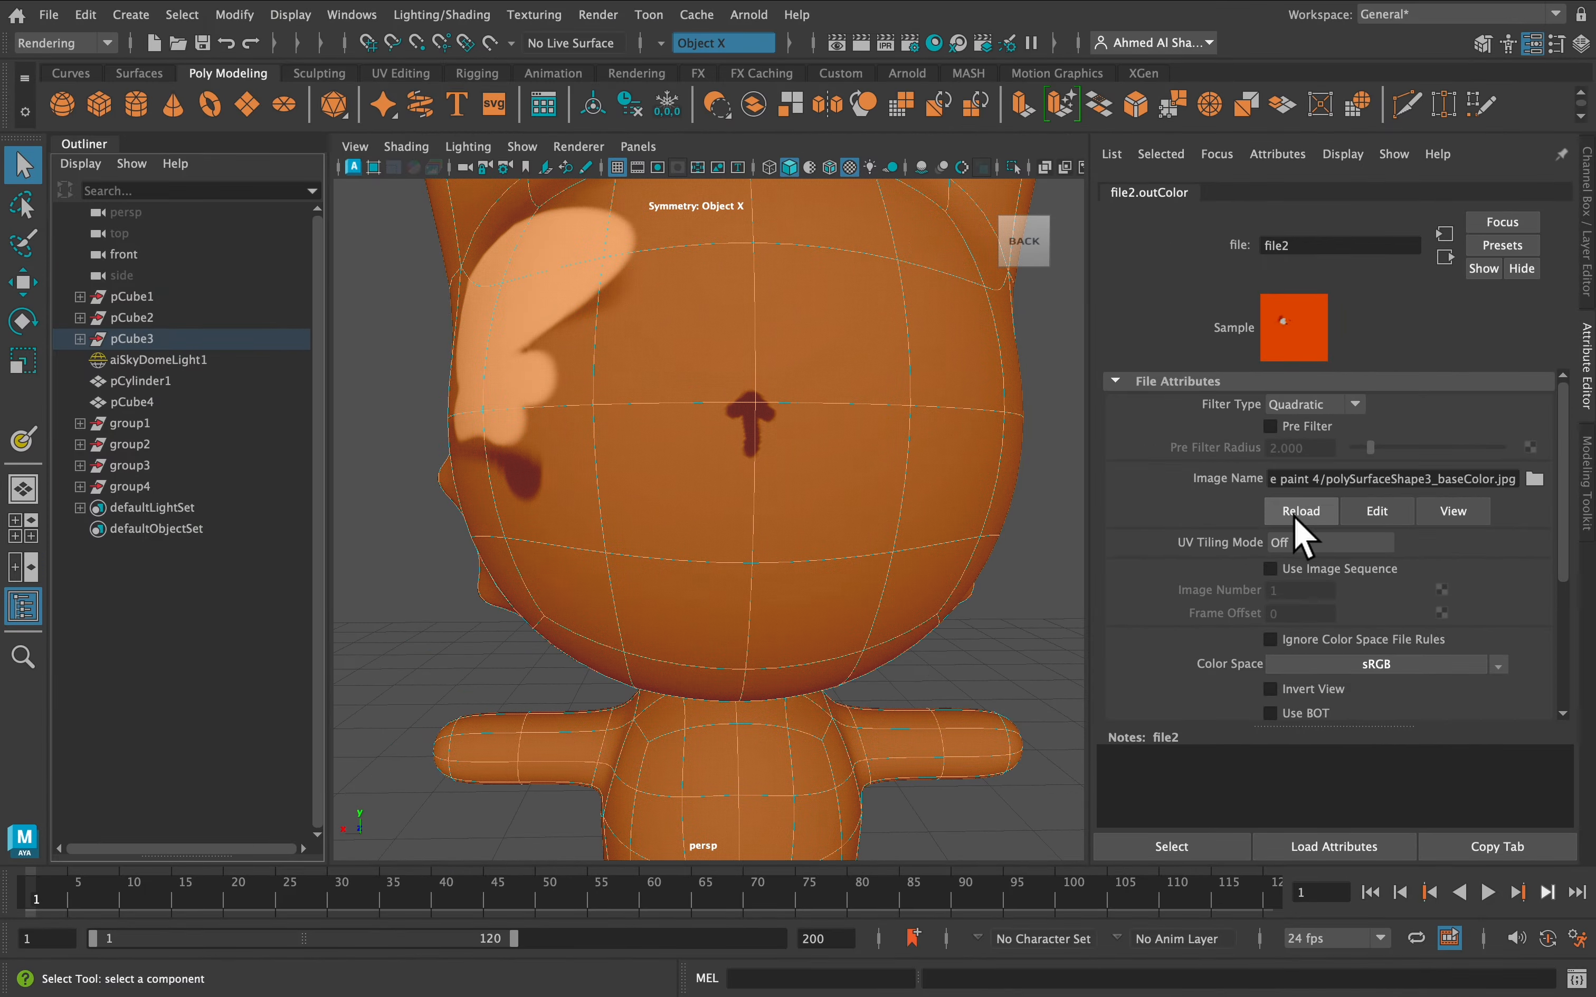
left_click(1273, 501)
Orbit around the head and select the head mesh
left_click(957, 611)
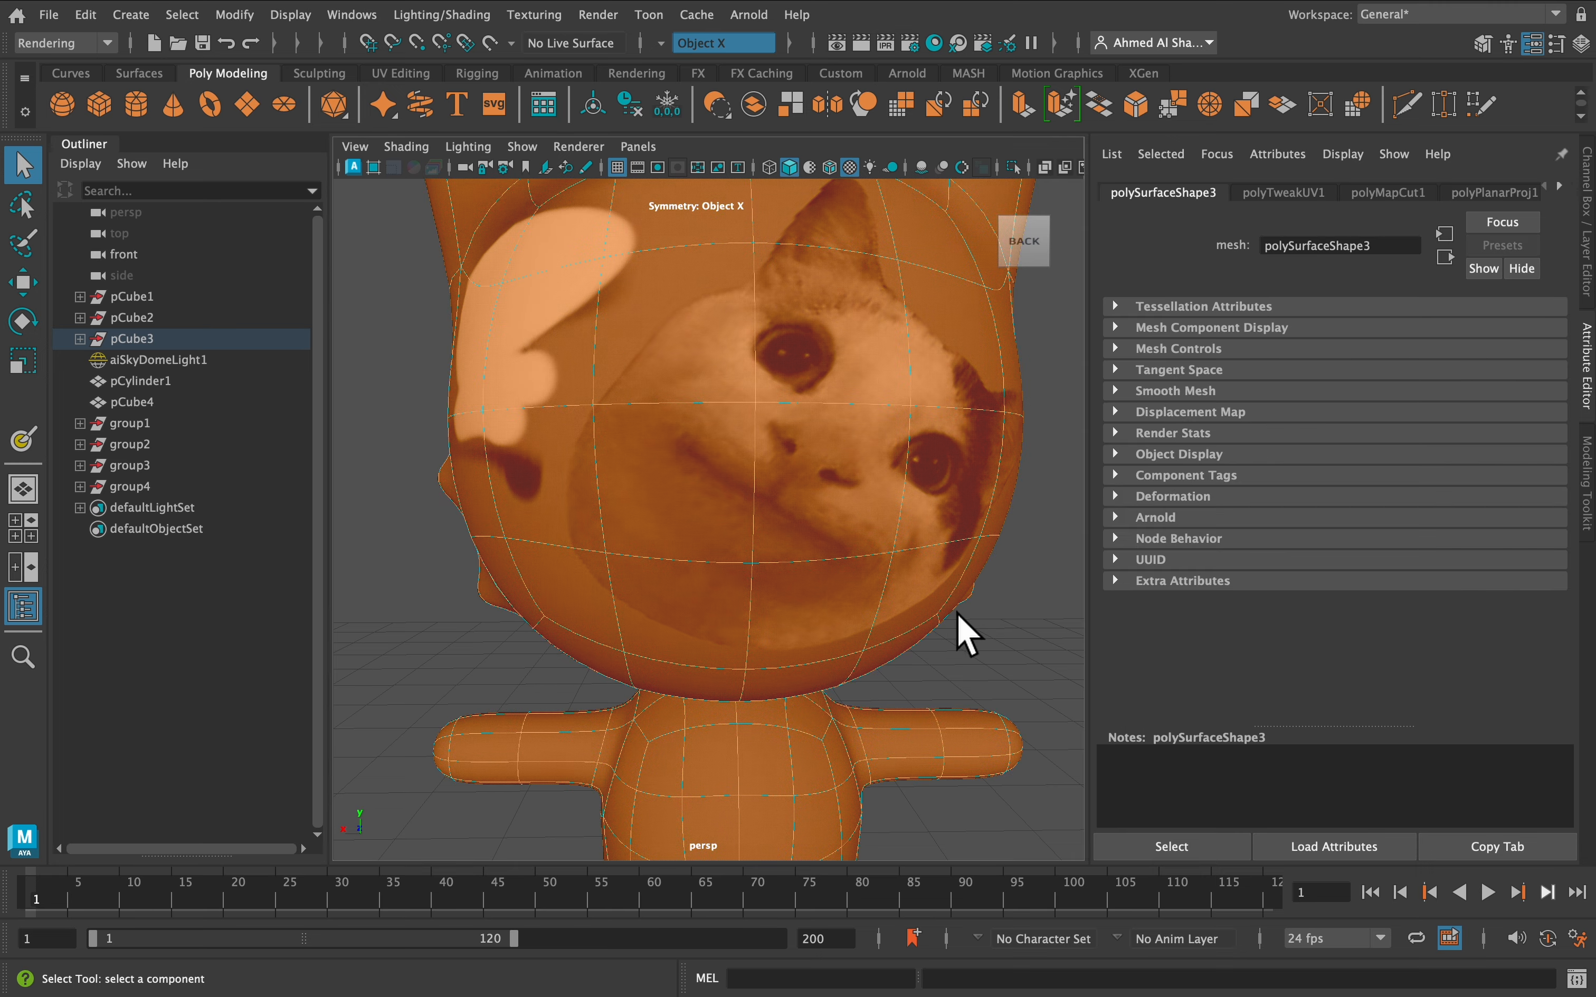
left_click(980, 624)
left_click_drag(898, 597, 872, 587, "alt")
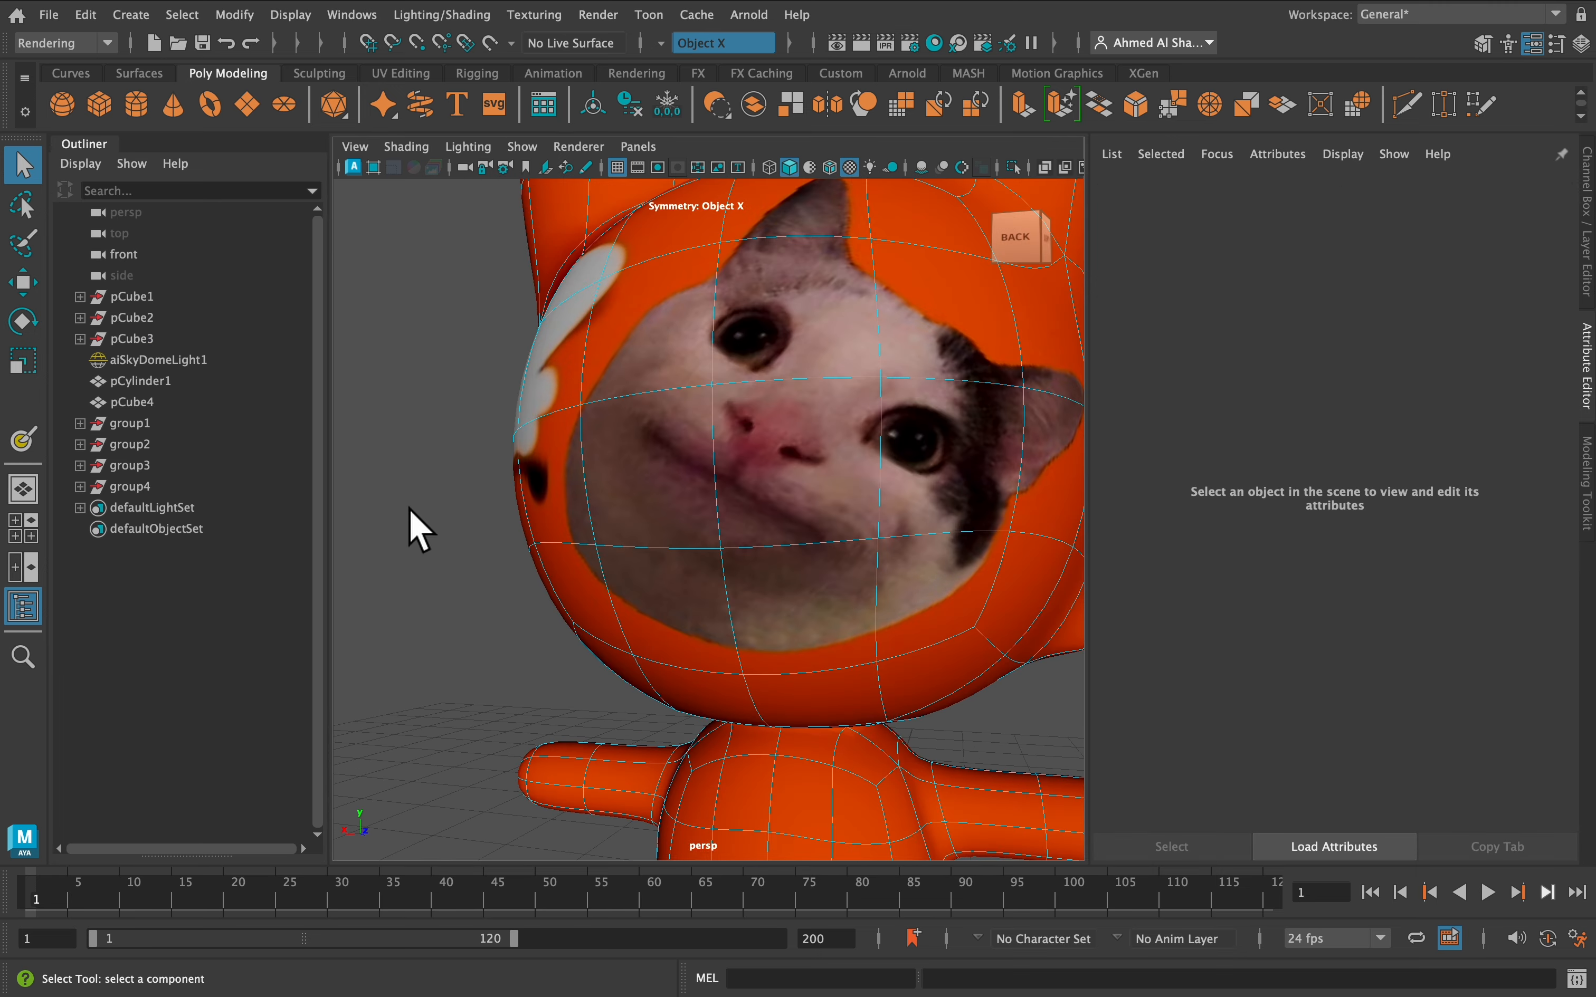
scroll(428, 517, "down", 5)
left_click_drag(430, 516, 697, 362, "alt")
left_click(697, 359)
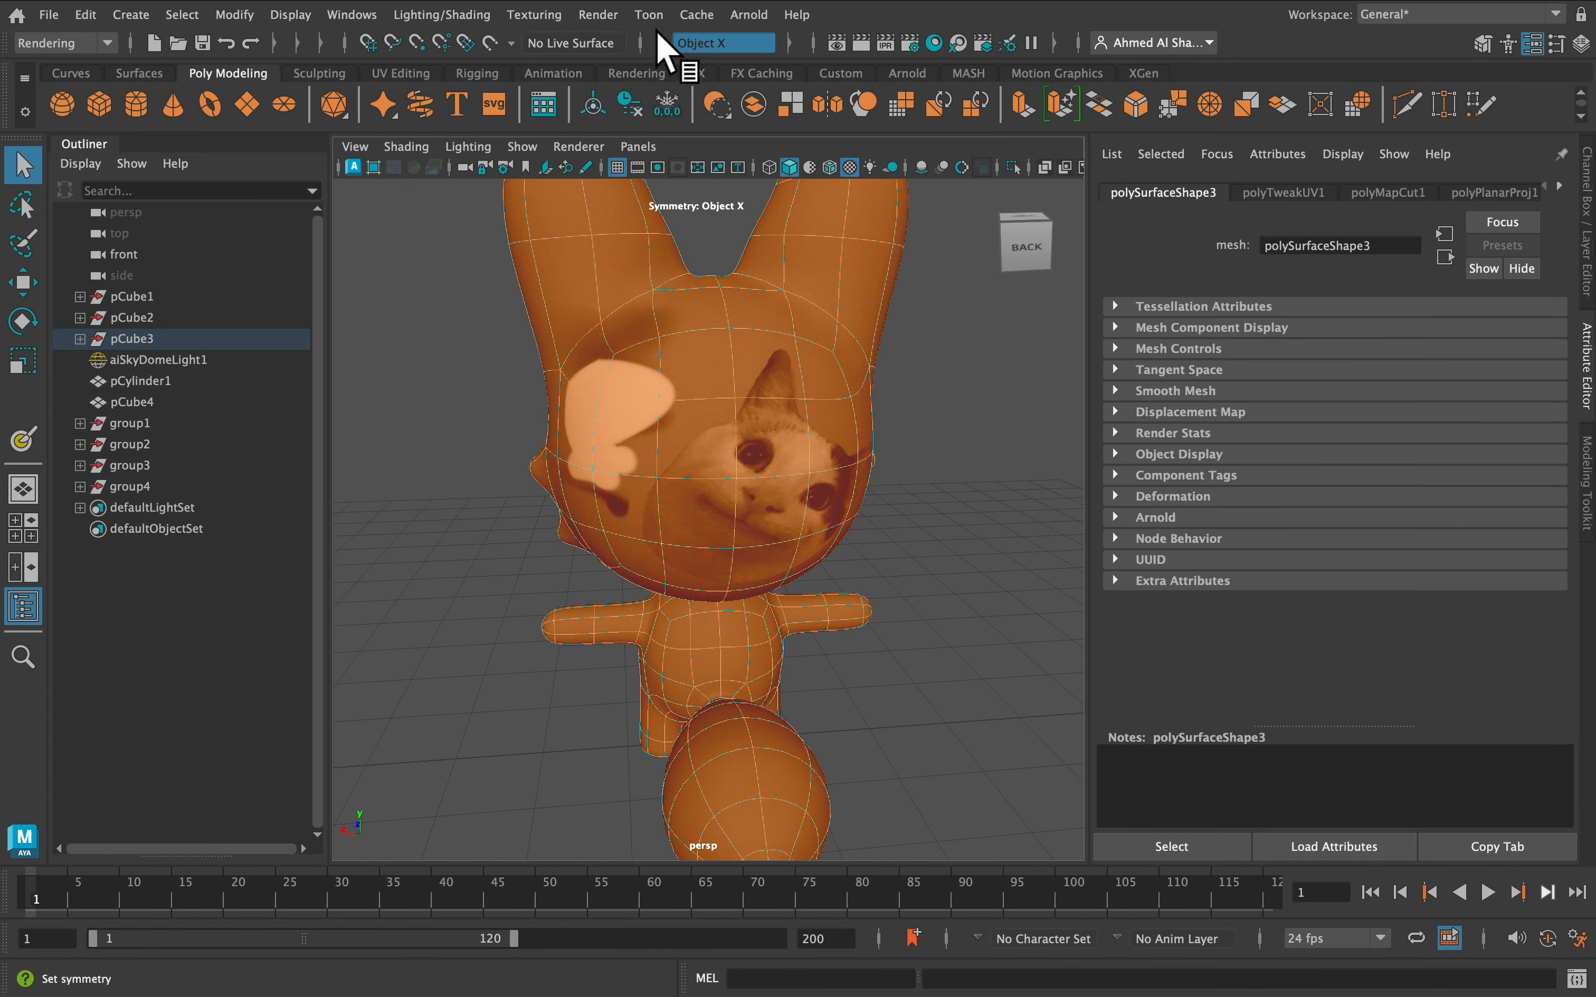
Paint a black BaseColor stroke over the eye with the 3D Paint Tool and save the textures
left_click(559, 16)
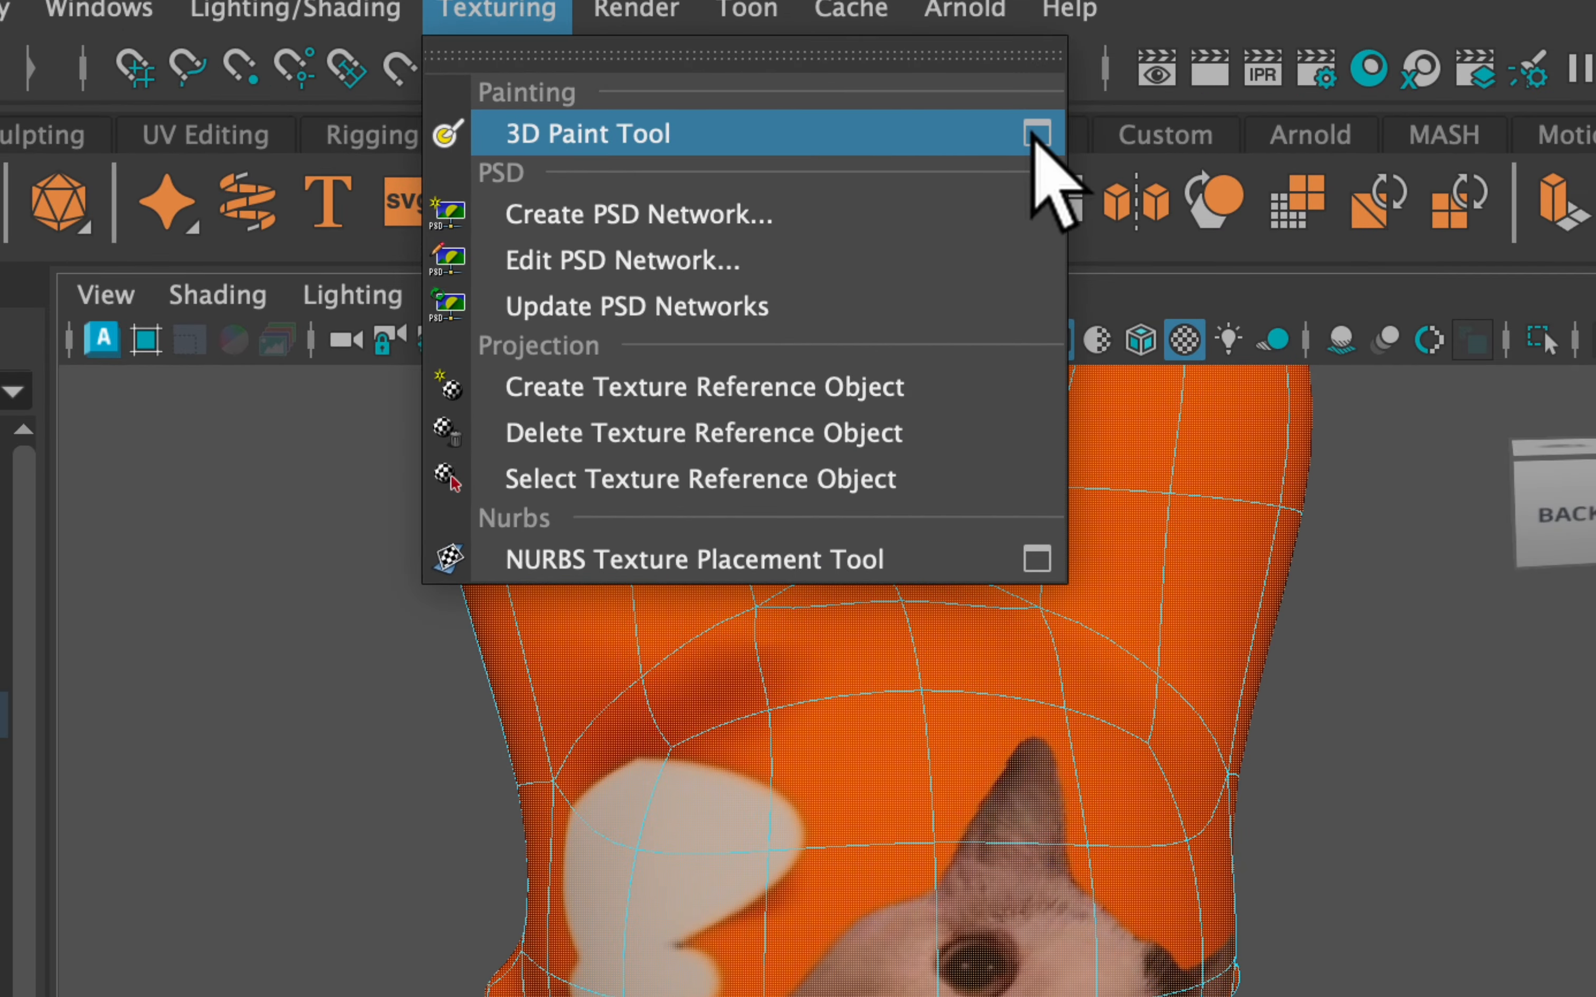
left_click(1036, 135)
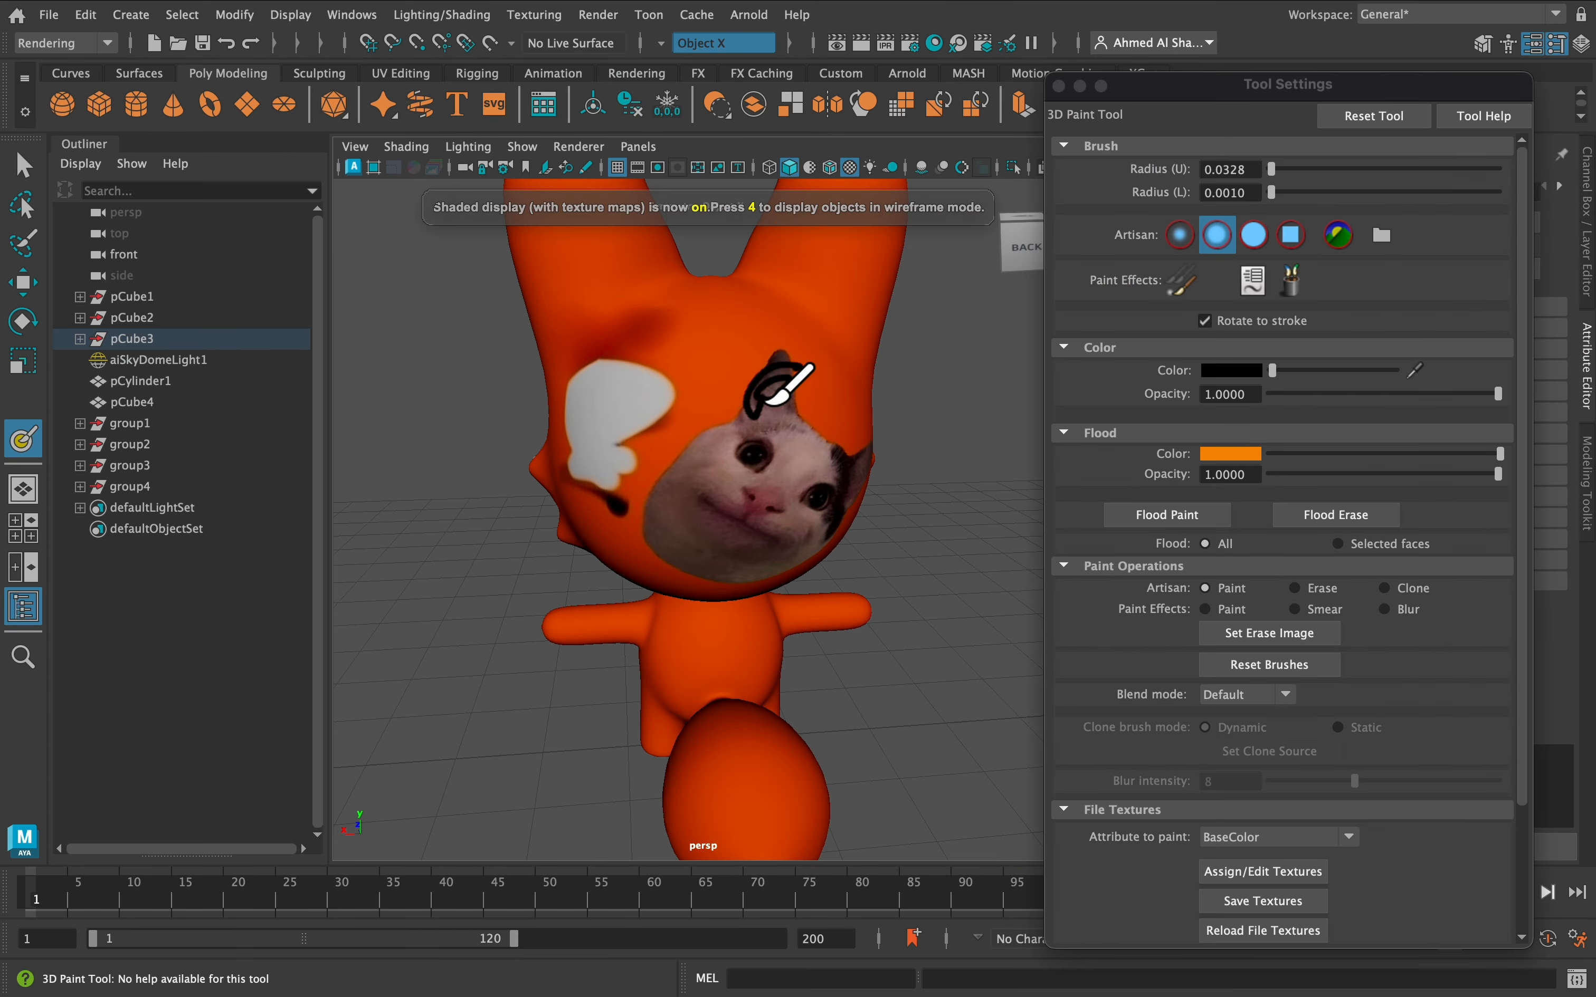
scroll(788, 404, "up", 5)
left_click_drag(771, 393, 747, 372, "alt")
left_click_drag(859, 359, 899, 353)
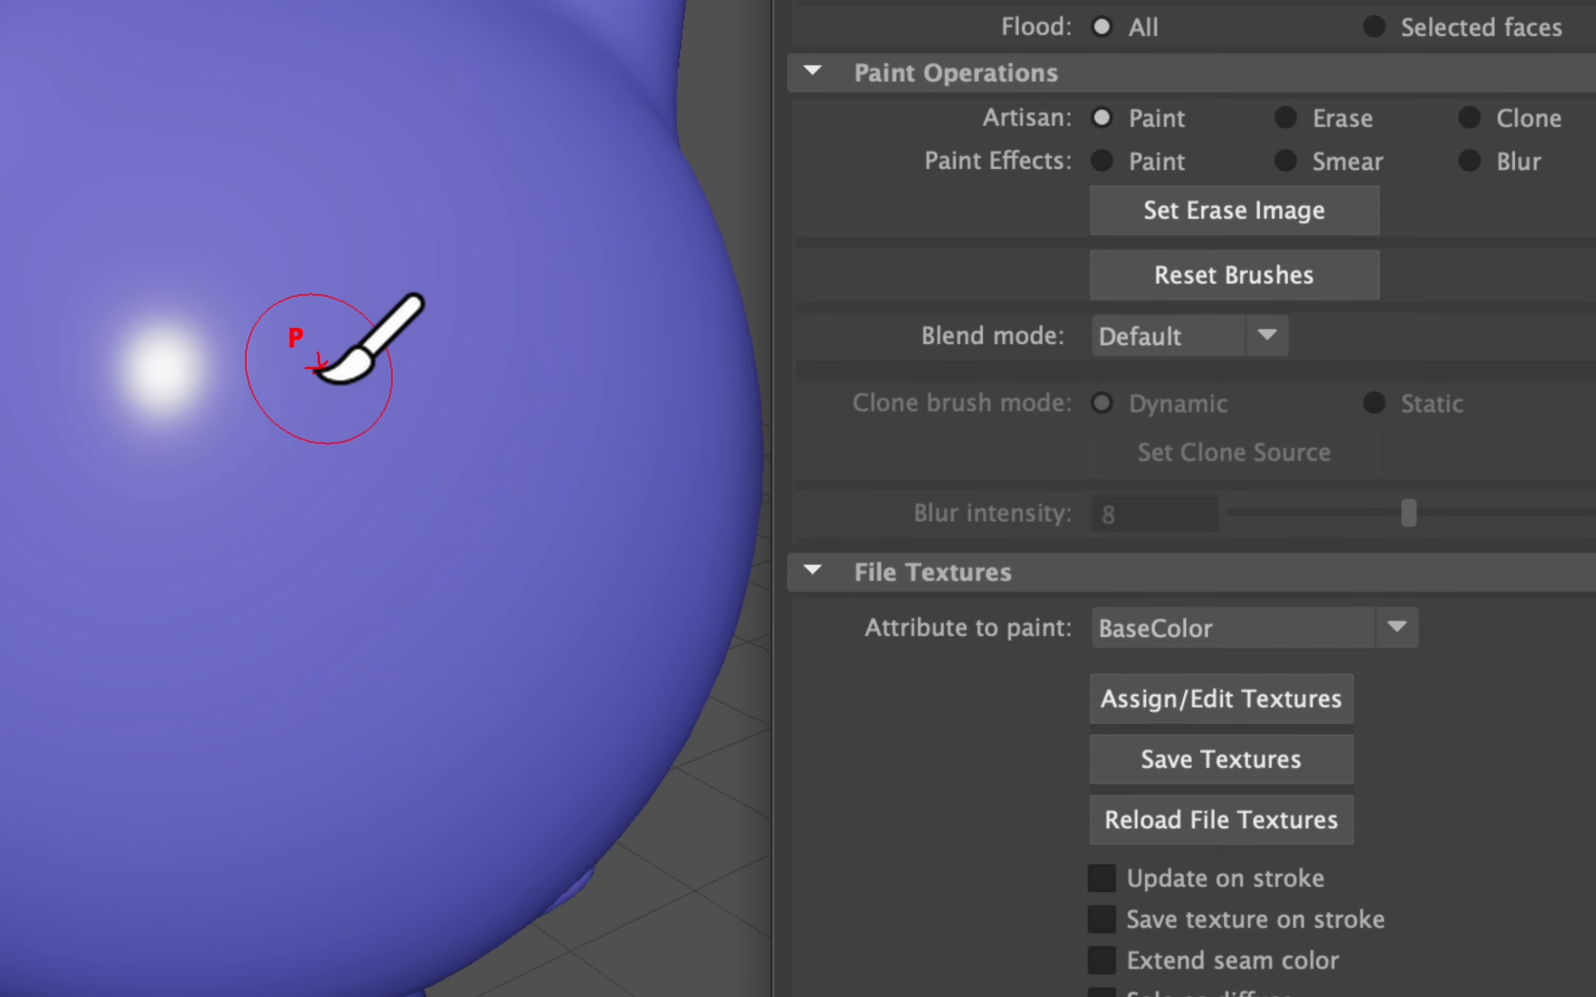
left_click(1220, 758)
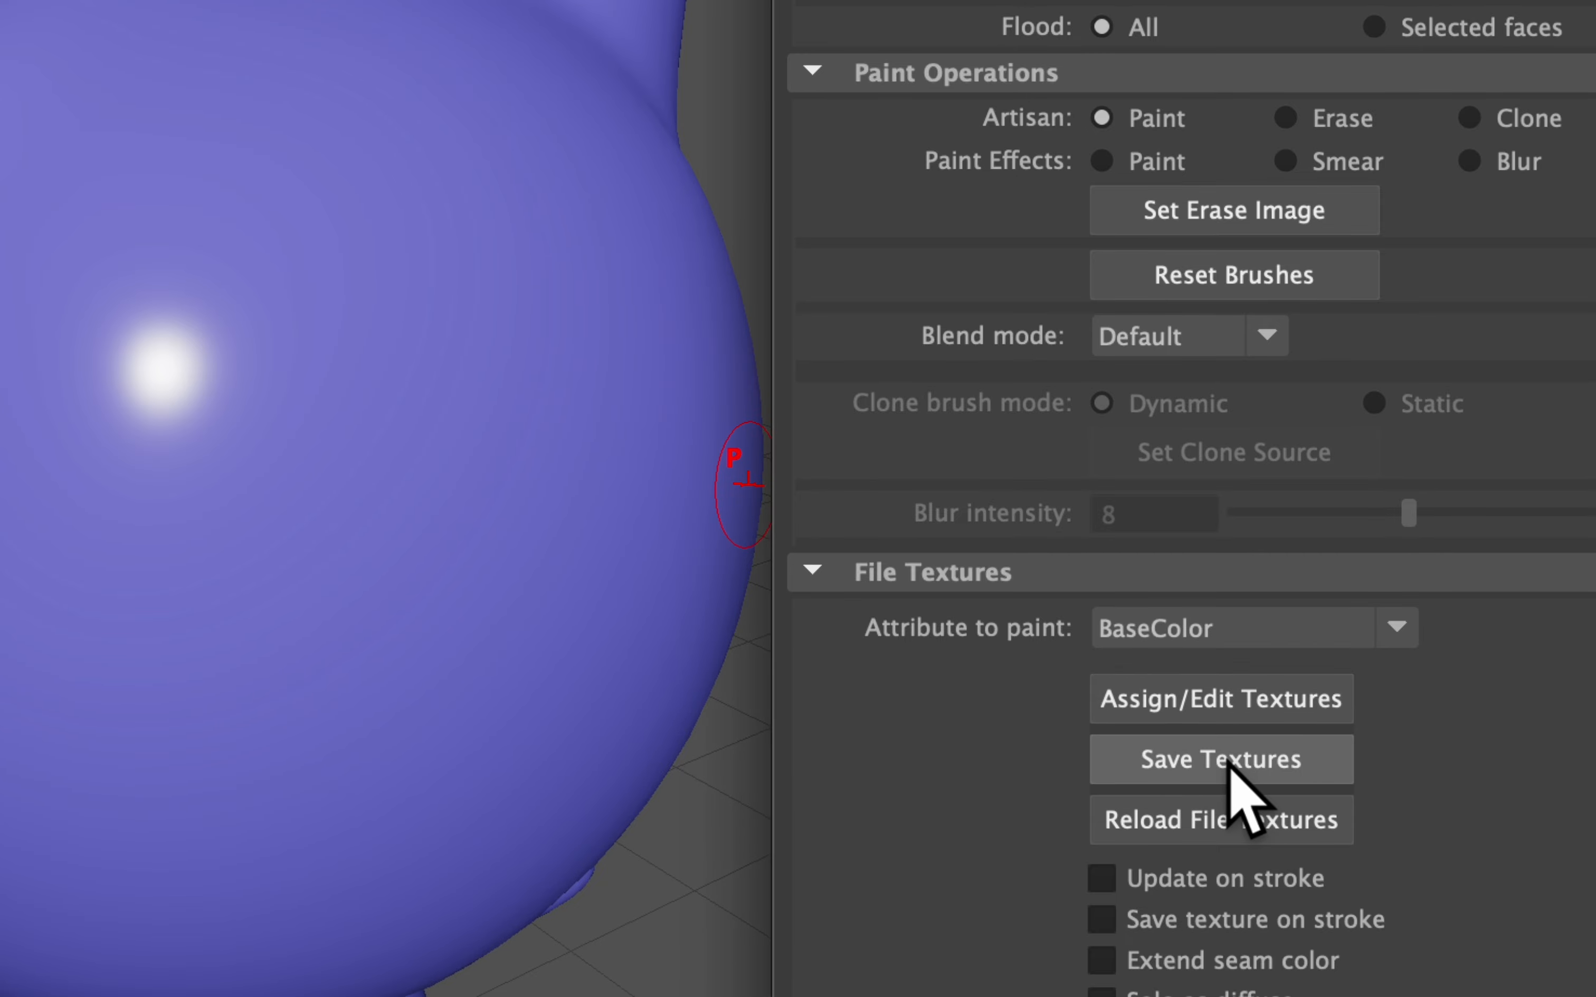
left_click(1340, 631)
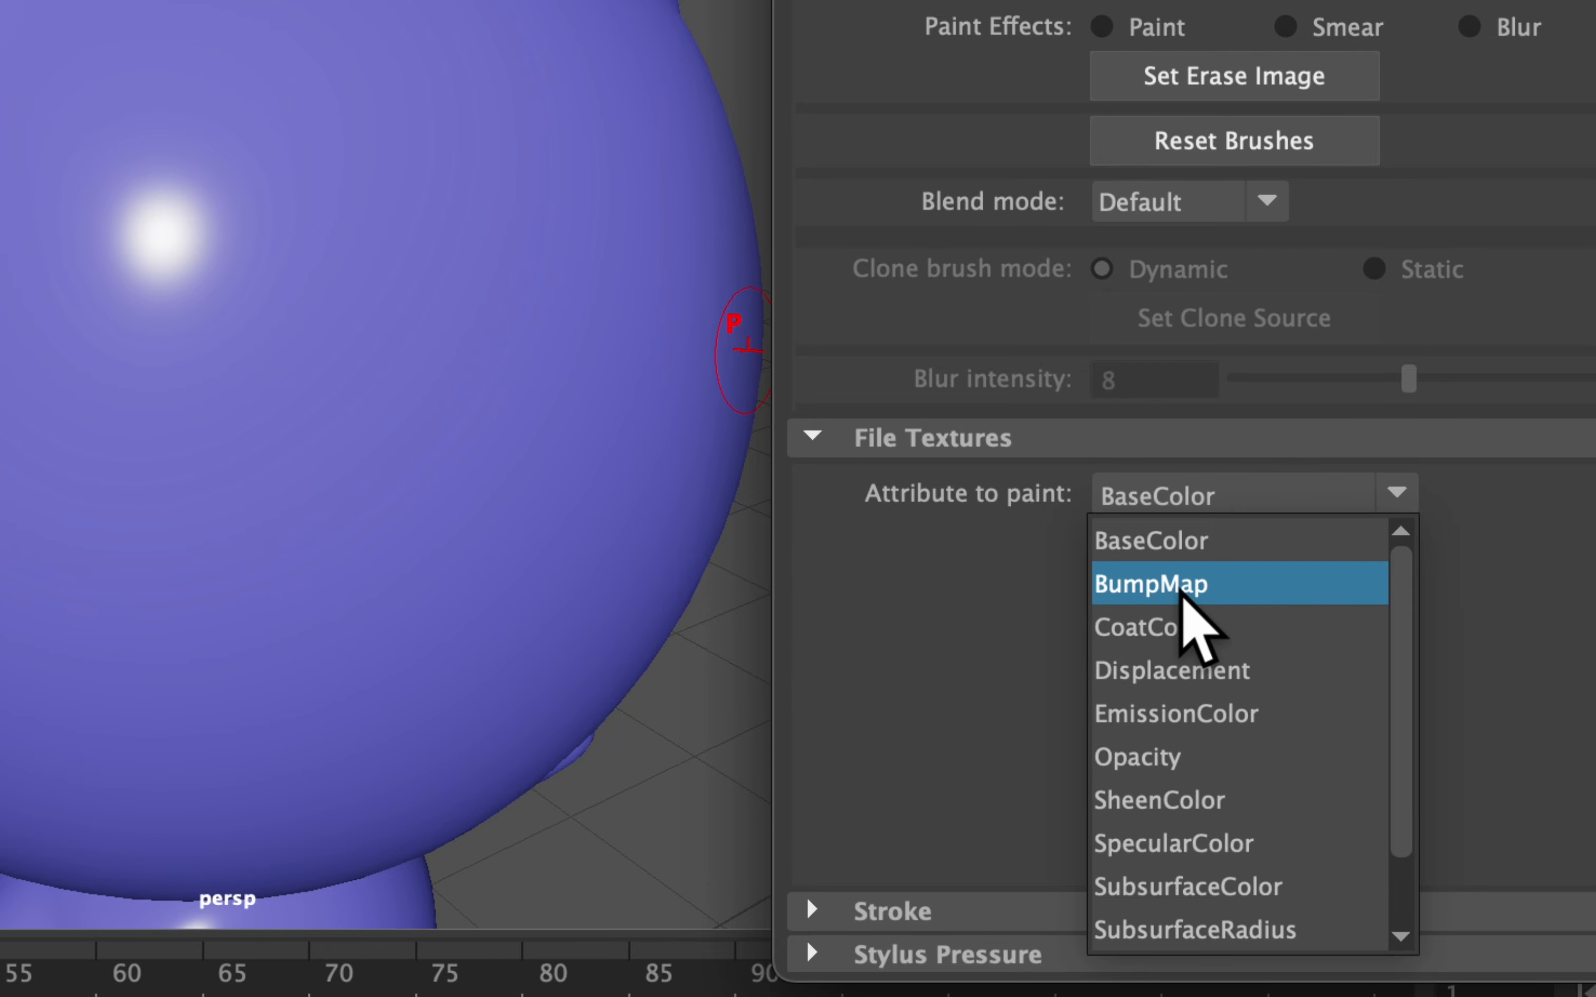
Paint the BumpMap attribute on a new 1024×1024 JPEG texture with a white brush
left_click(1180, 592)
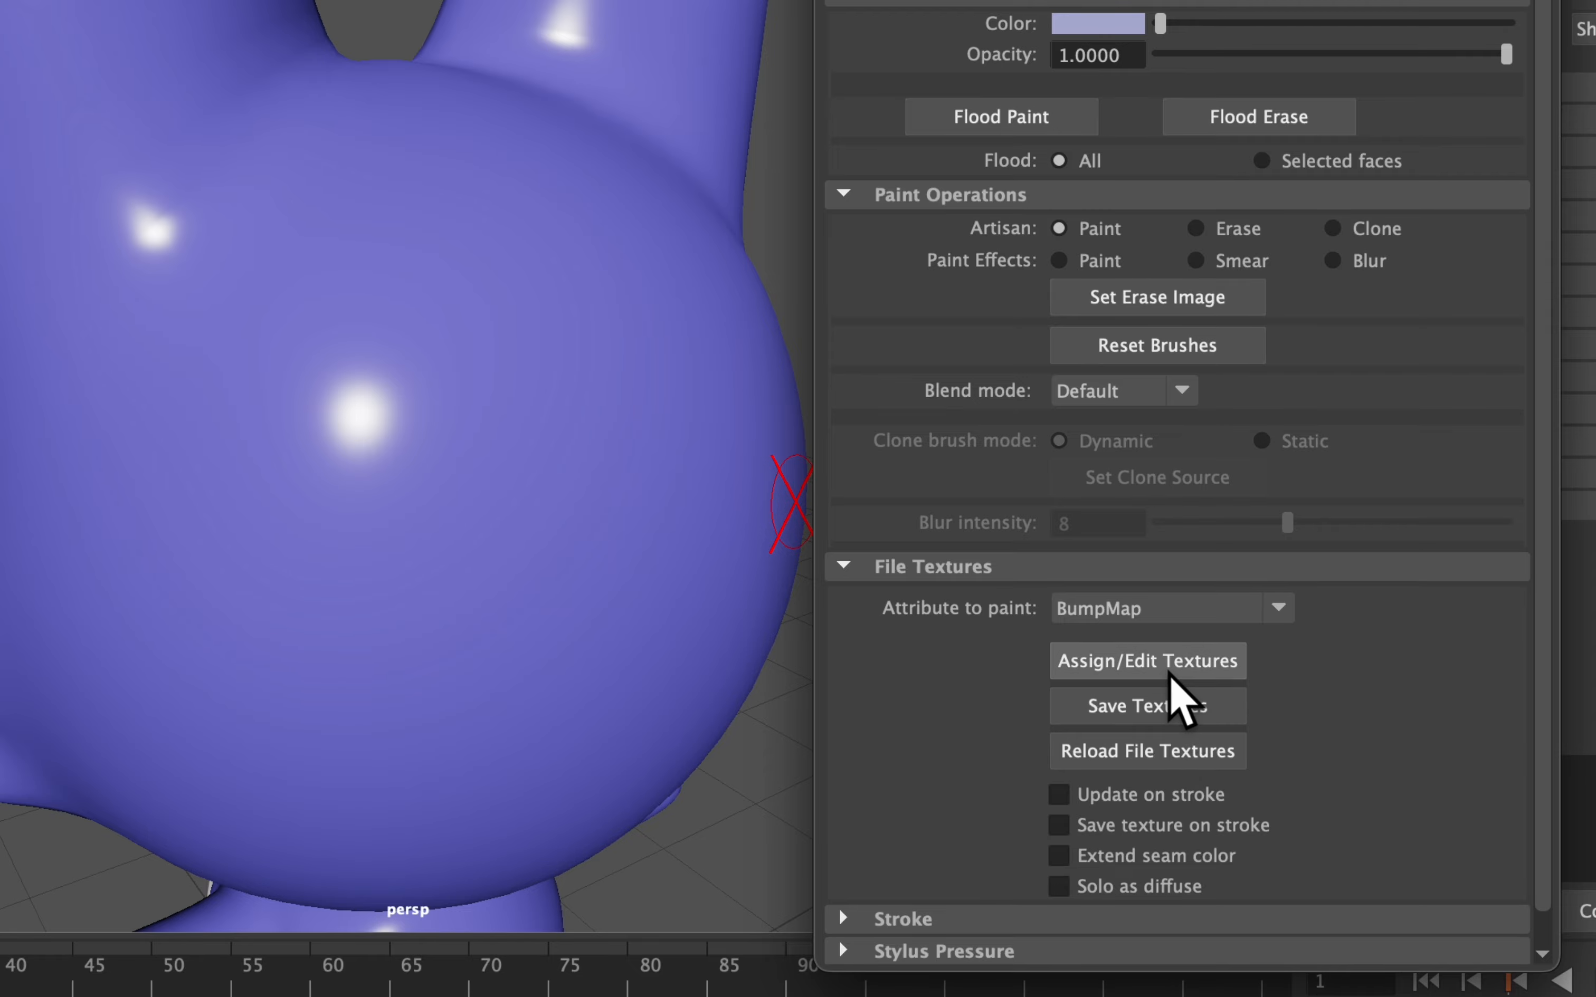
left_click(1191, 705)
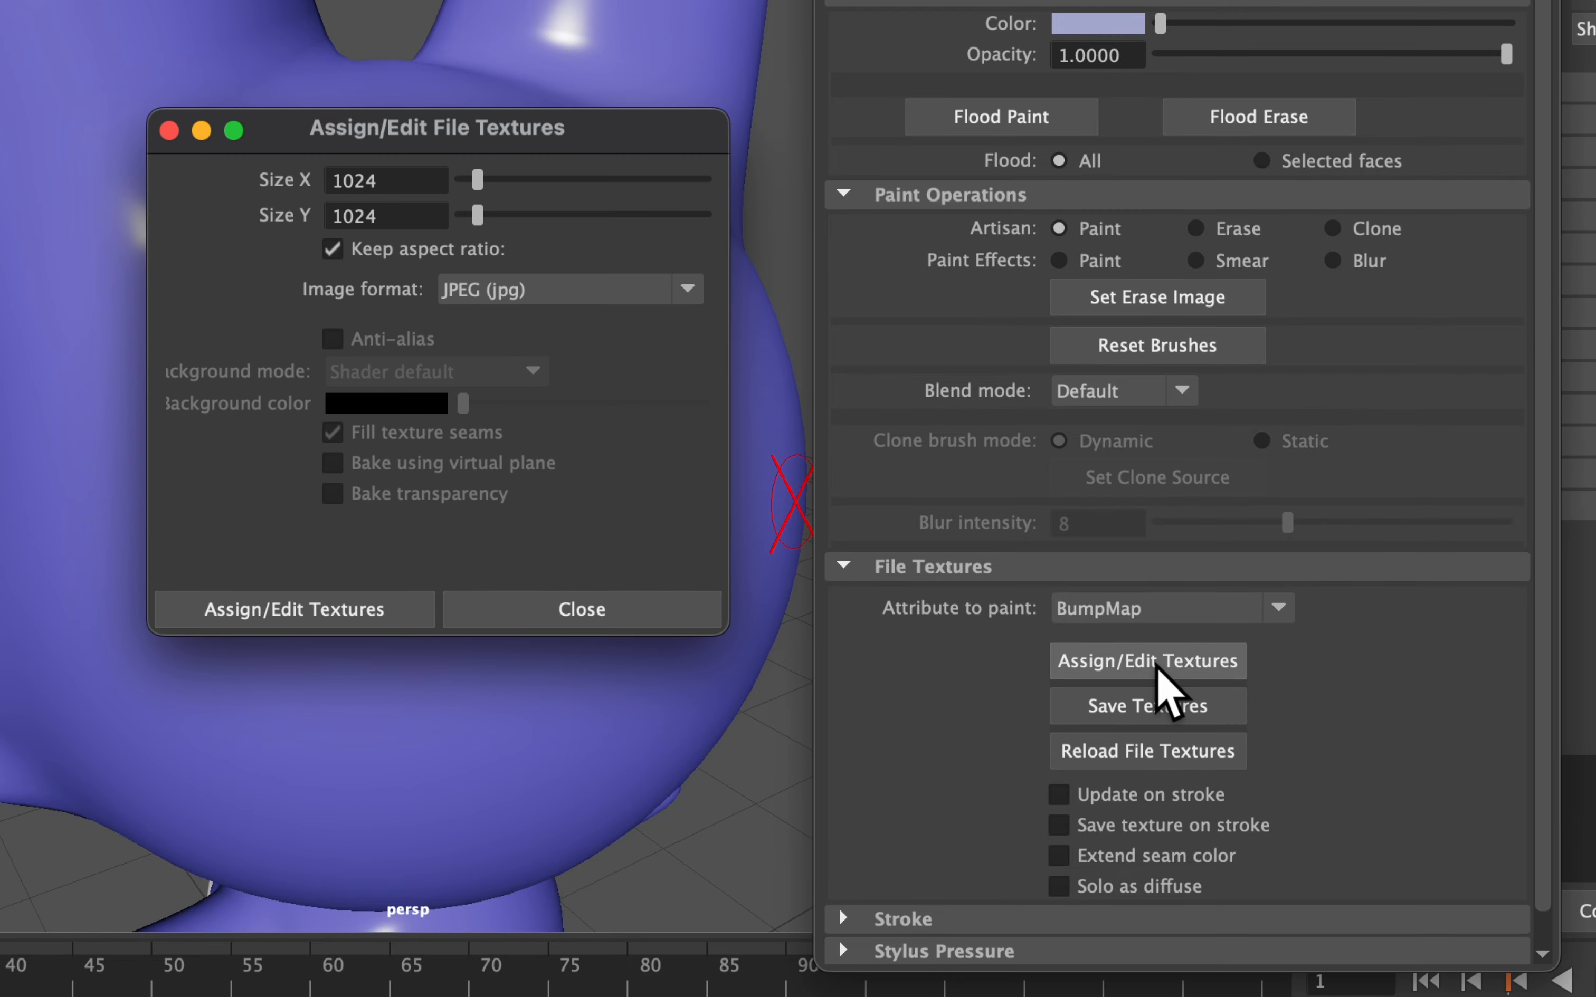
left_click(350, 609)
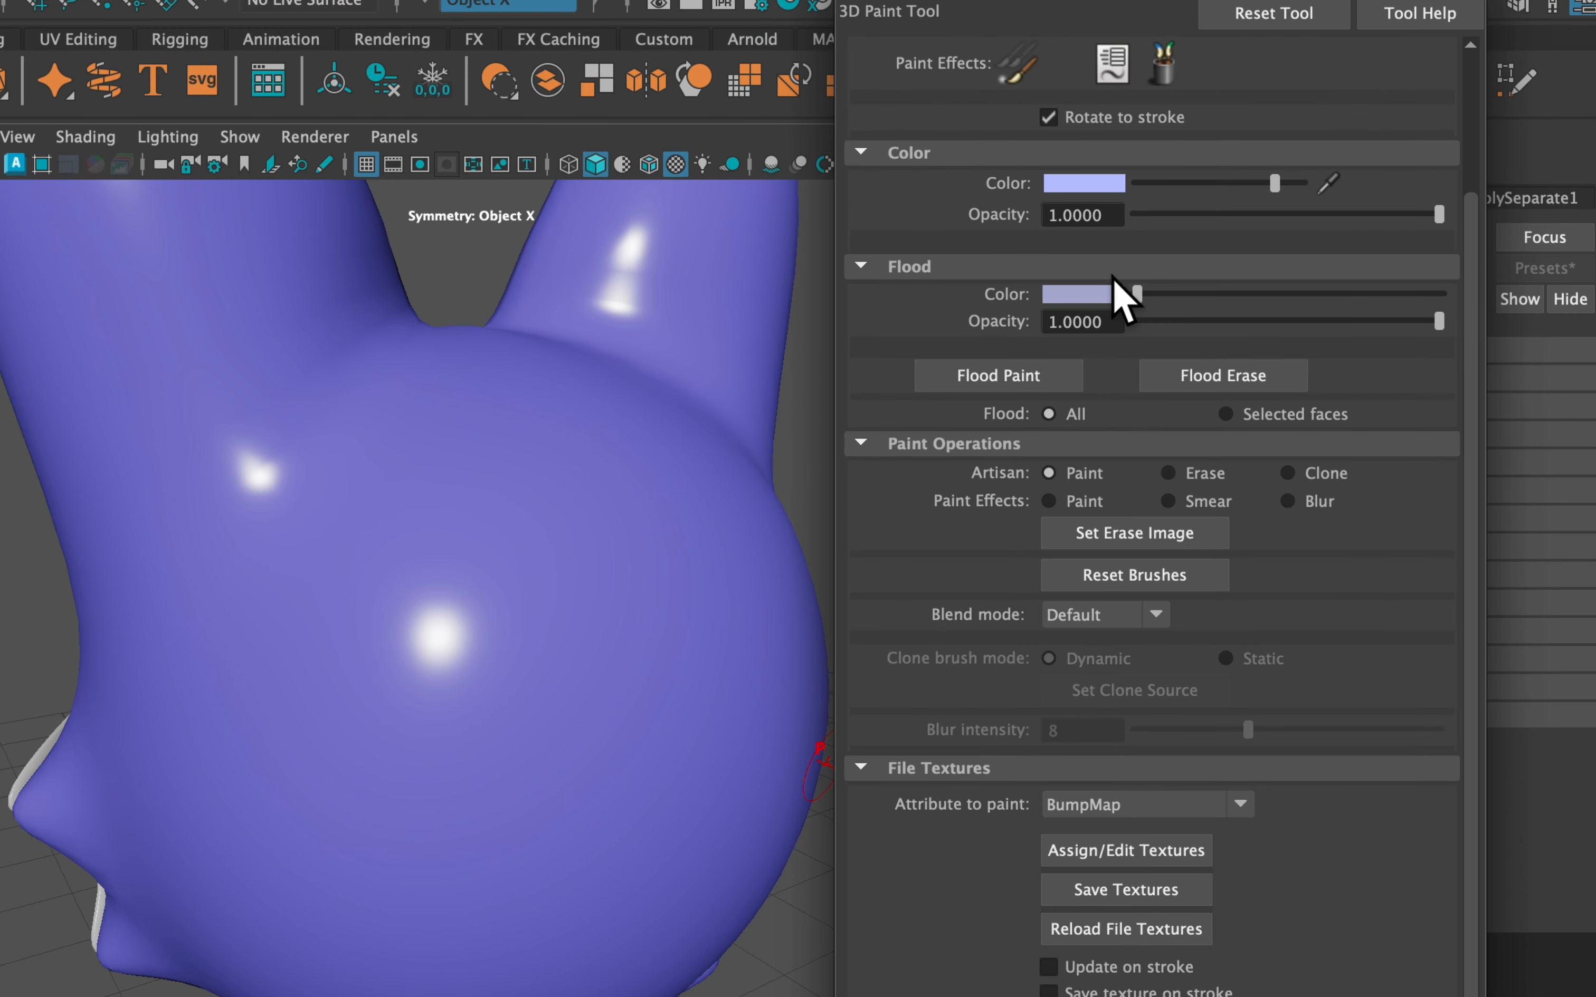
scroll(1058, 195, "up", 5)
left_click(1091, 360)
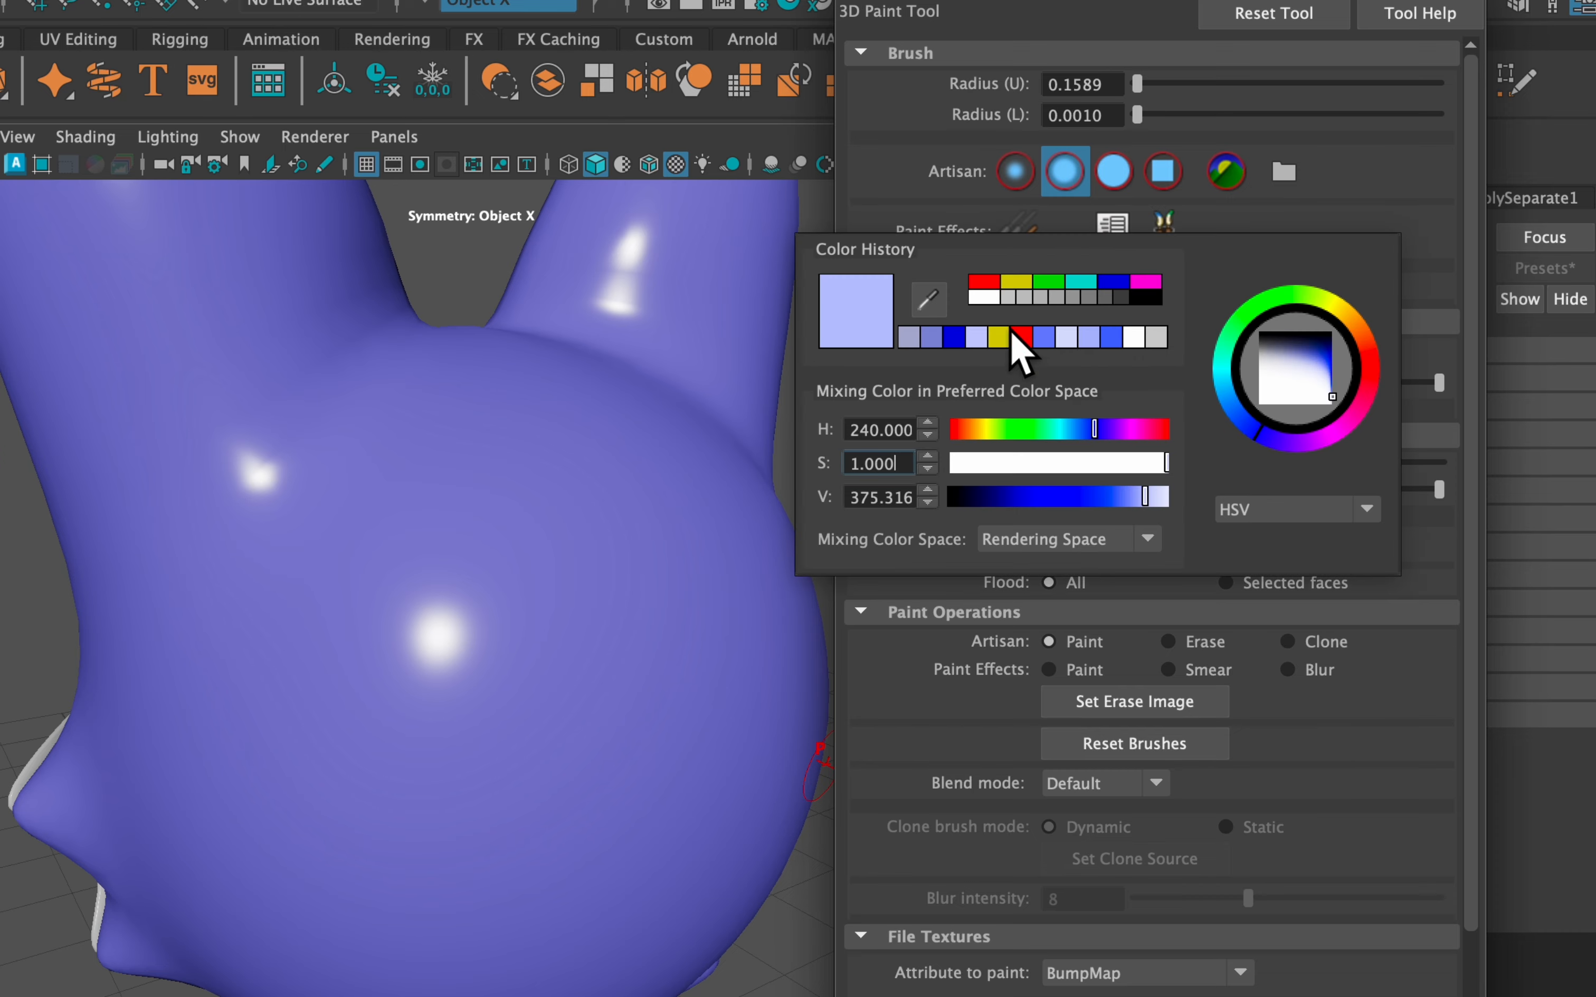
left_click(1159, 301)
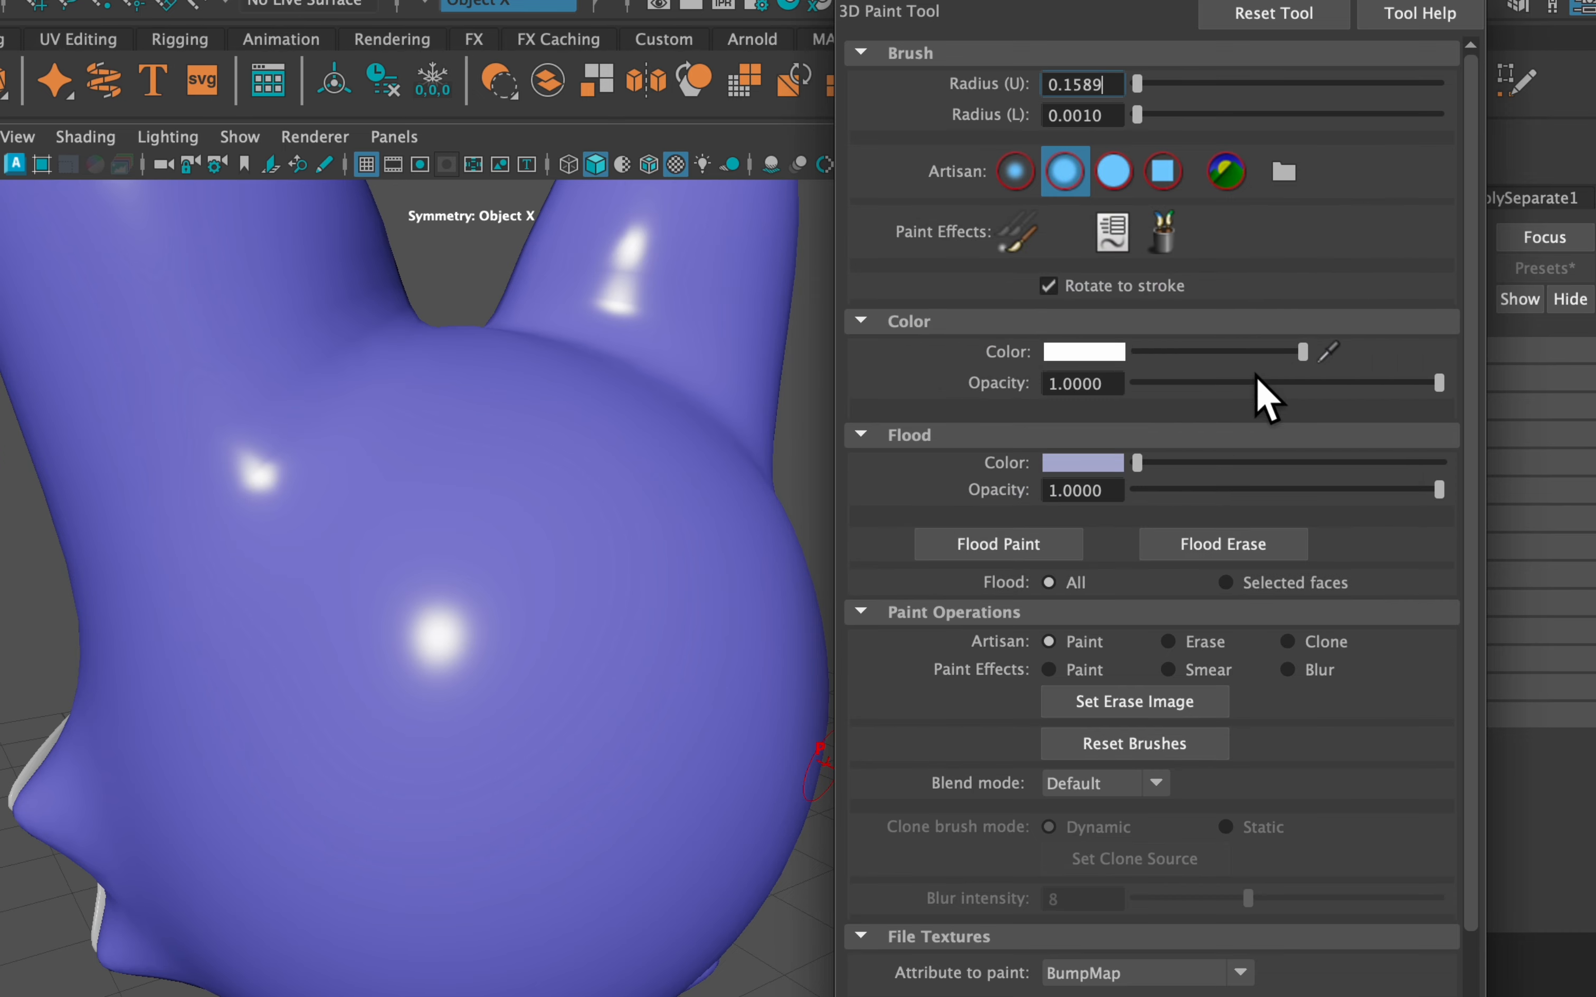
Bump-paint a forehead swirl, two eye circles and a smile in white
mouse_move(537, 504)
left_mouse_down()
mouse_move(560, 527)
mouse_move(620, 453)
mouse_move(635, 563)
mouse_move(480, 579)
left_mouse_up()
mouse_move(587, 591)
left_mouse_down("alt")
mouse_move(527, 606)
mouse_move(495, 557)
left_mouse_up("alt")
mouse_move(589, 538)
left_mouse_down()
mouse_move(624, 542)
mouse_move(581, 511)
left_mouse_up()
mouse_move(456, 599)
left_mouse_down()
mouse_move(491, 575)
mouse_move(461, 551)
left_mouse_up()
left_click_drag(393, 739, 704, 705)
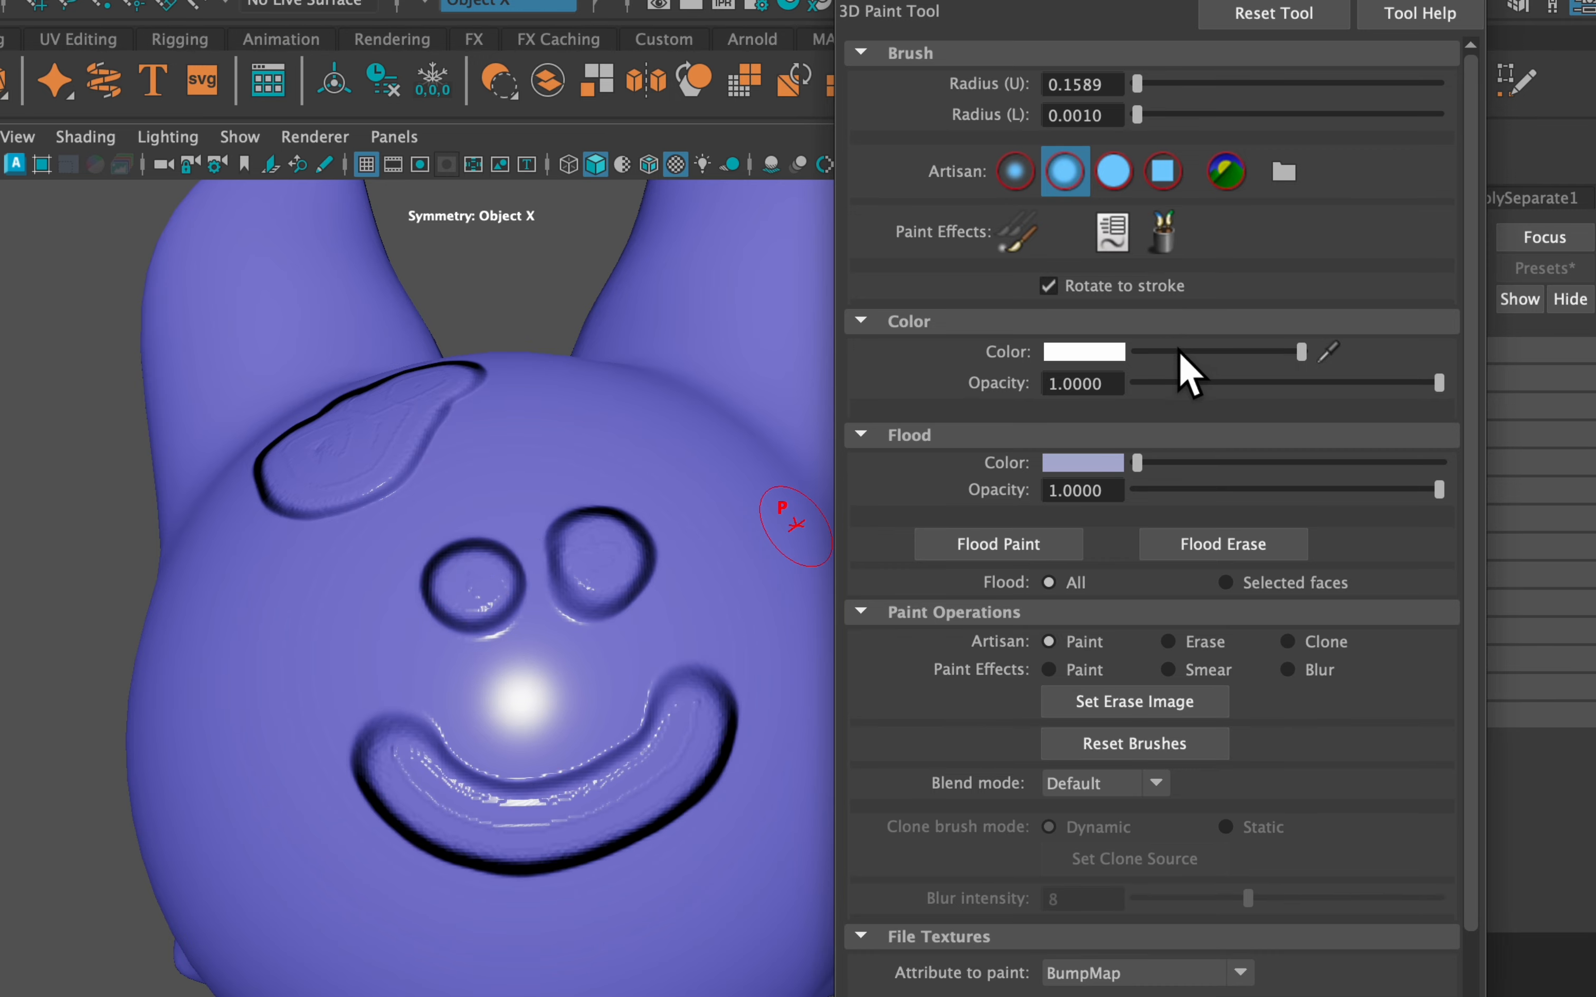
Switch the brush to black and cut tooth gaps into the smile's right and left parts
left_click_drag(1179, 353, 1102, 353)
left_click_drag(652, 839, 614, 749)
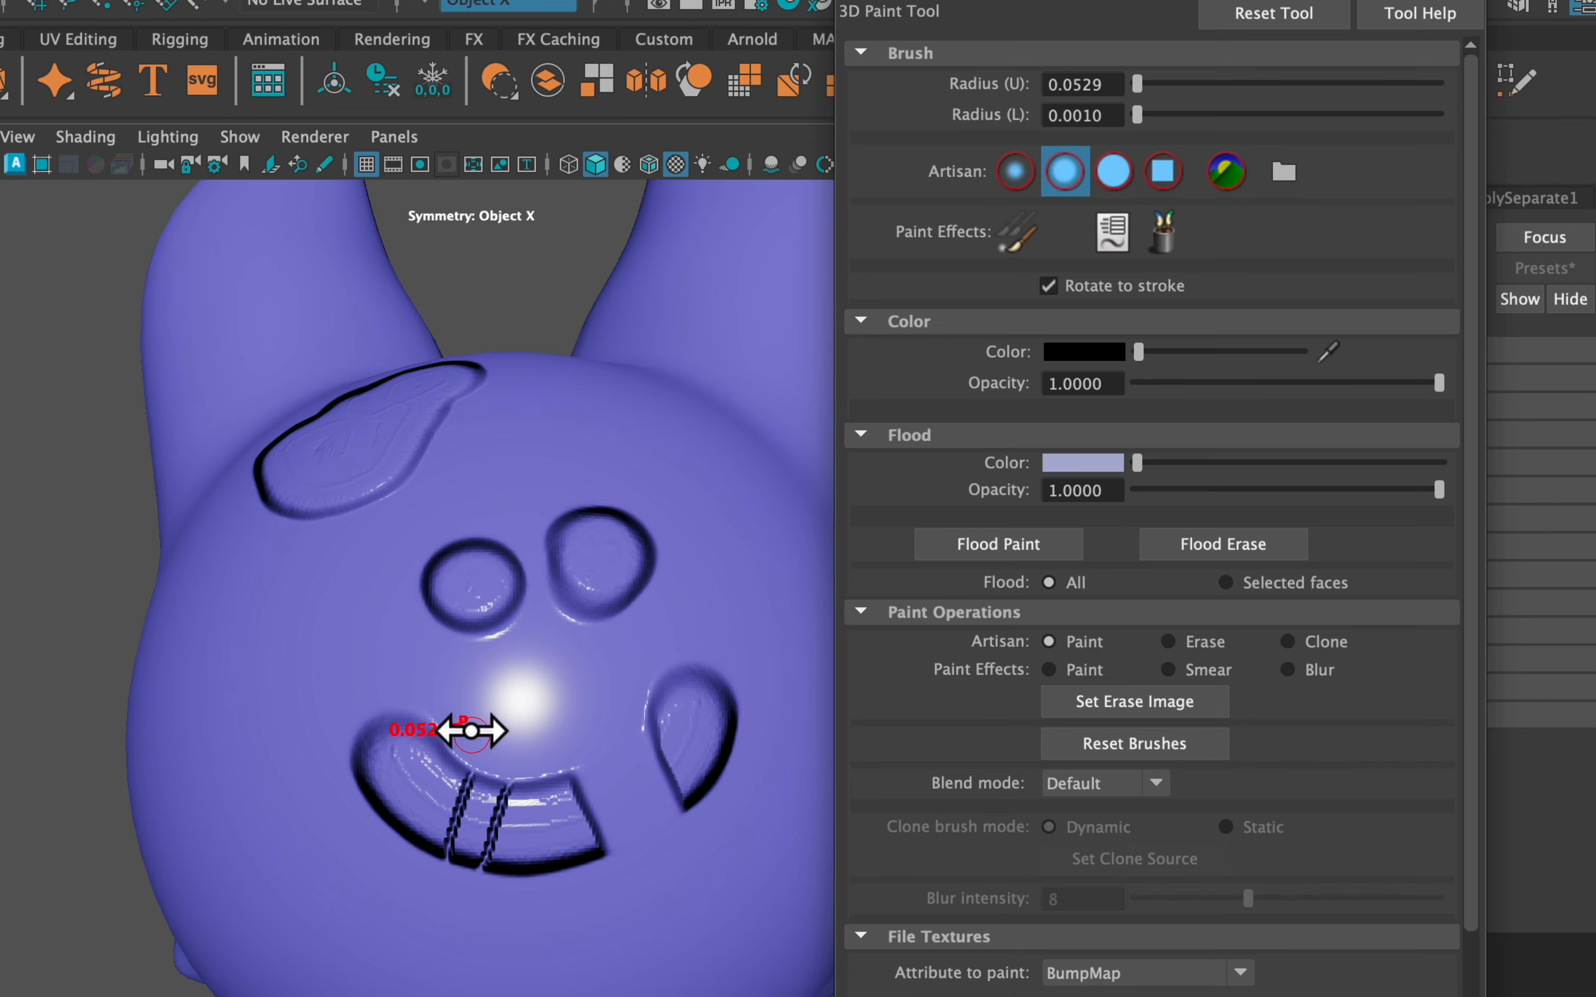
left_click_drag(471, 730, 364, 843)
mouse_move(571, 663)
left_mouse_down("alt")
mouse_move(605, 570)
mouse_move(627, 606)
mouse_move(572, 658)
mouse_move(588, 677)
mouse_move(527, 588)
left_mouse_up("alt")
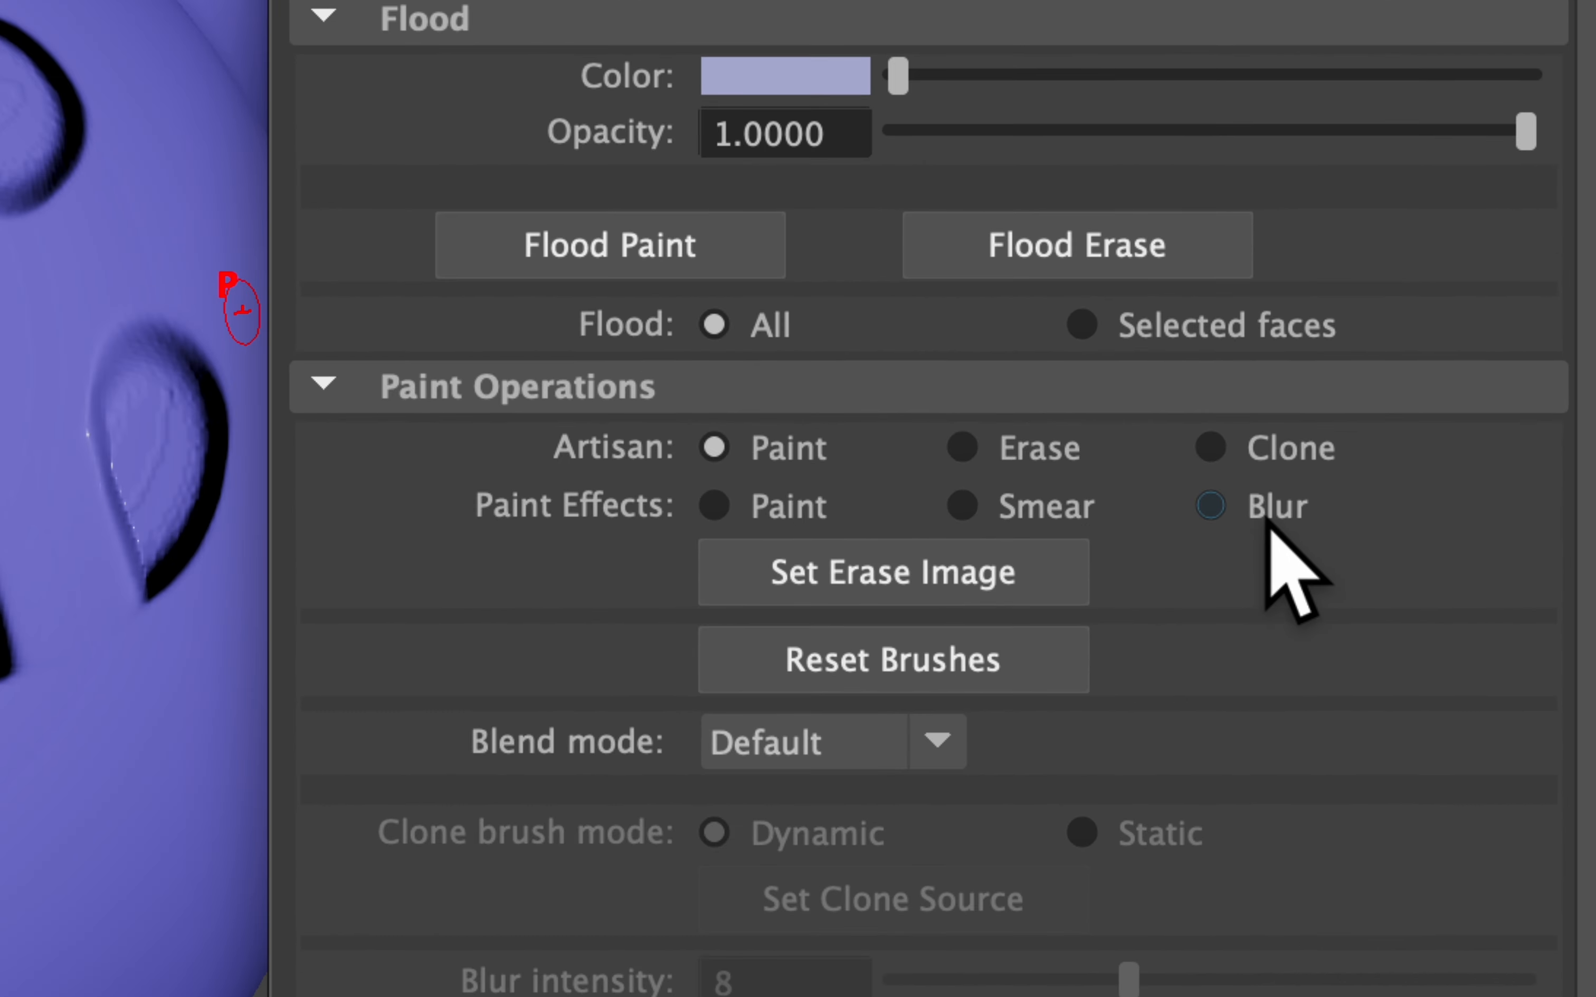
Switch Paint Effects to Blur and blur away the teeth in the mouth
left_click(1267, 520)
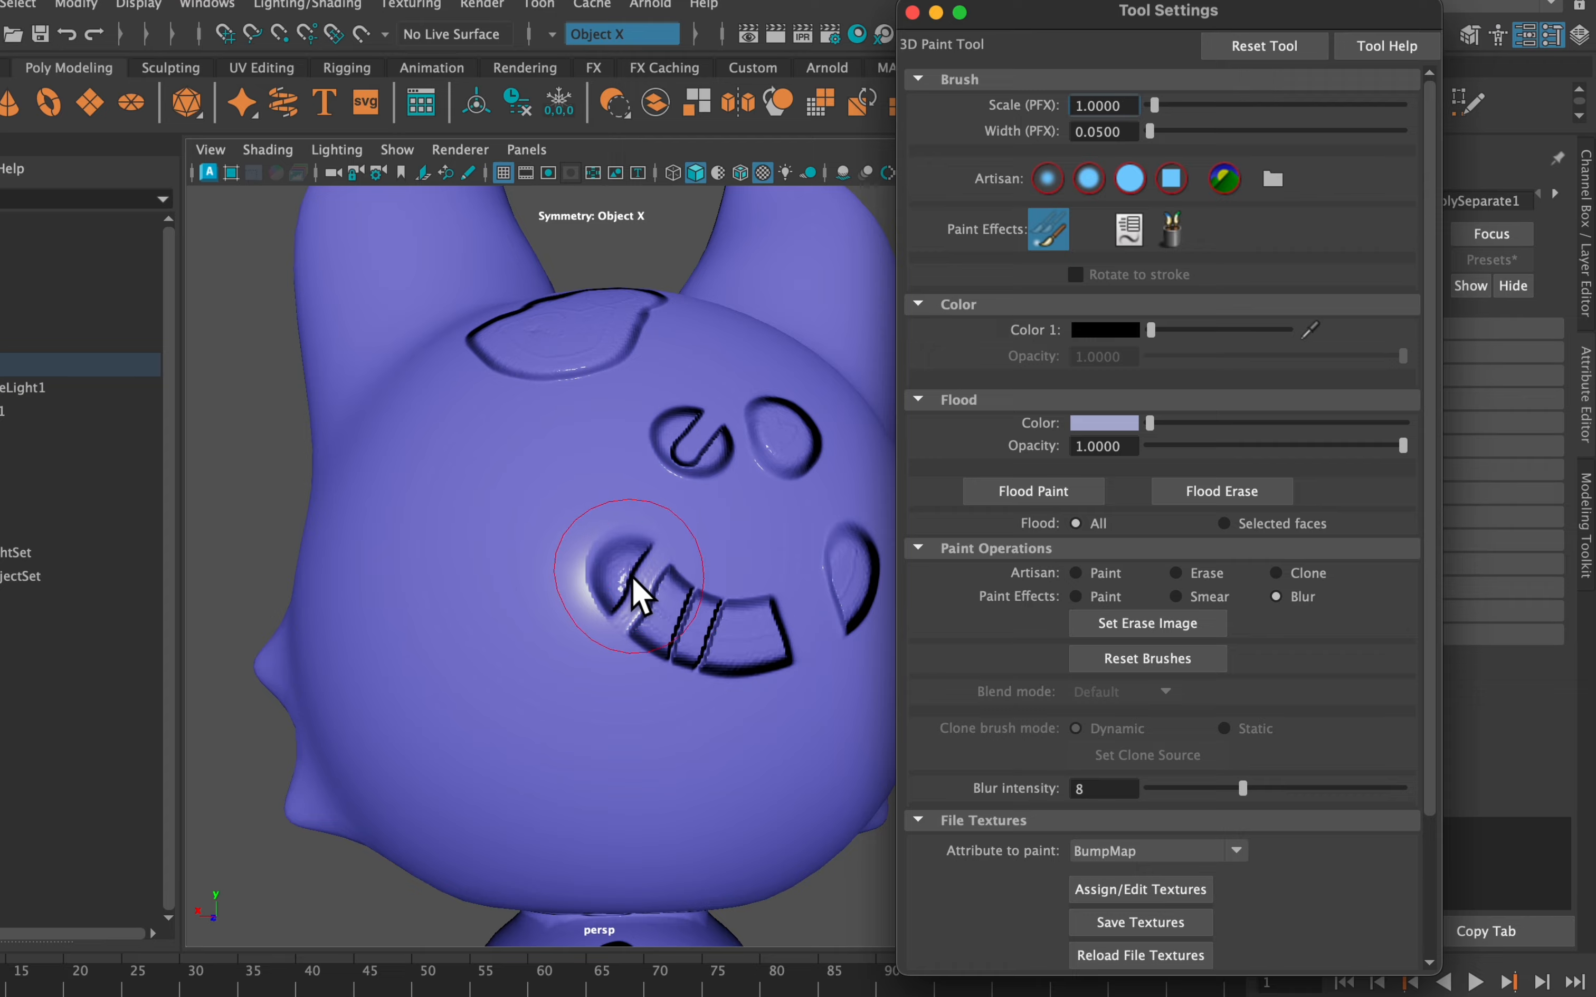
mouse_move(631, 578)
left_mouse_down()
mouse_move(765, 680)
mouse_move(740, 620)
mouse_move(613, 560)
mouse_move(807, 686)
left_mouse_up()
left_click_drag(701, 659, 612, 644, "alt")
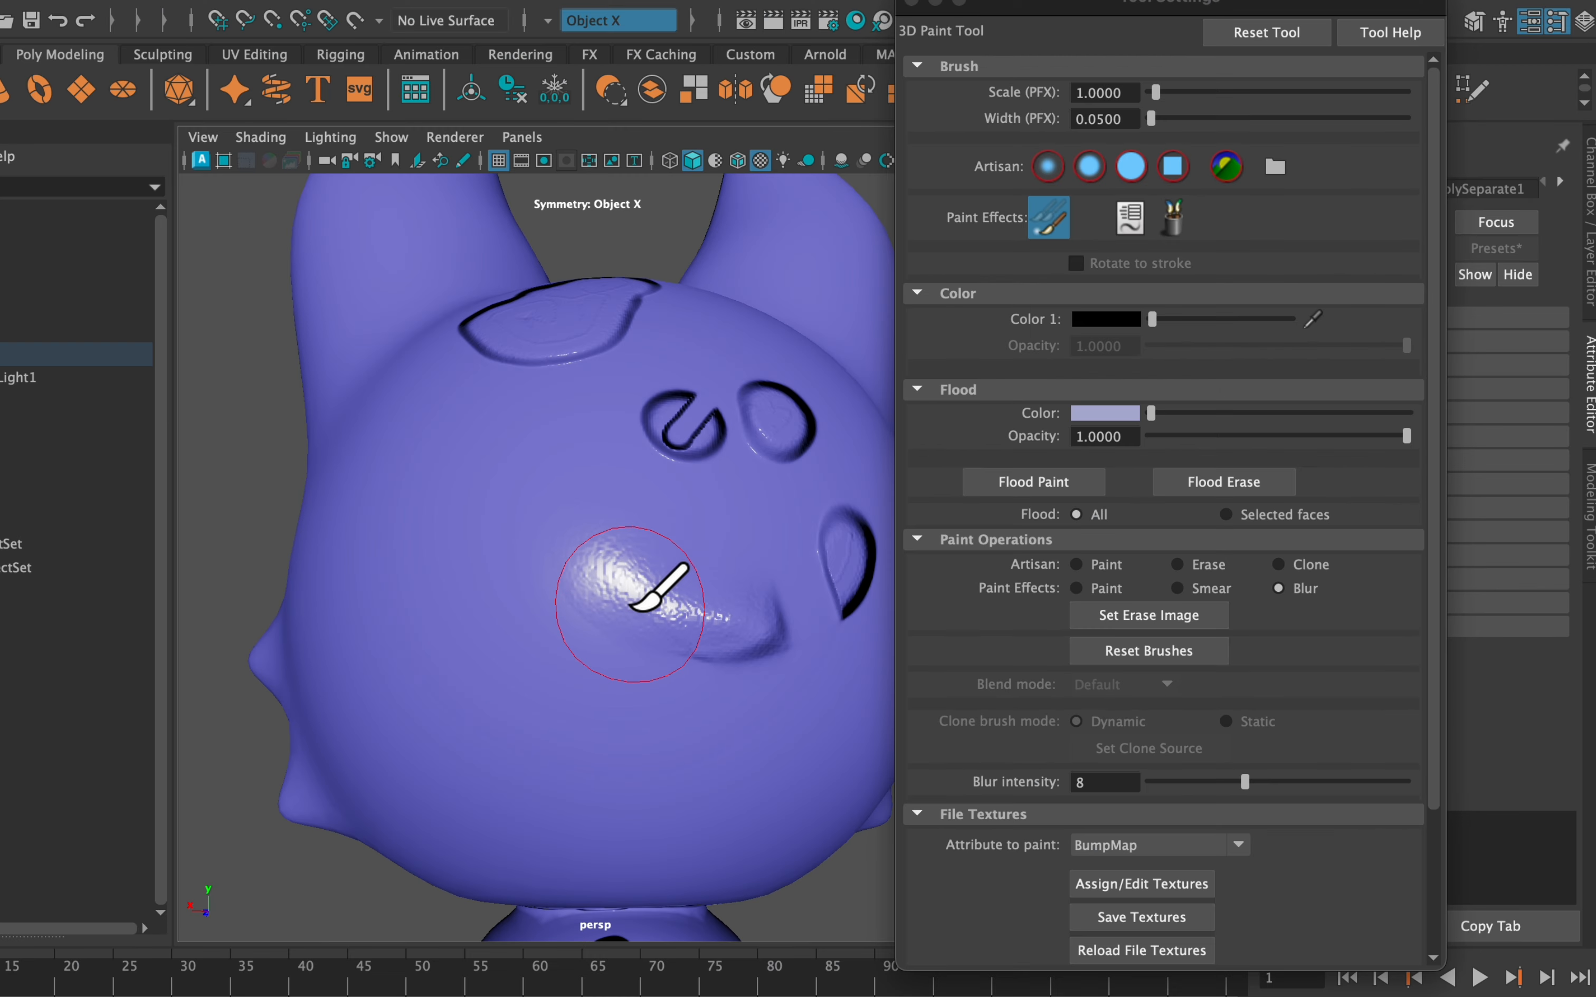
Lower Blur intensity to 2 and soften the engraved eye rims
left_click_drag(1244, 781, 1195, 784)
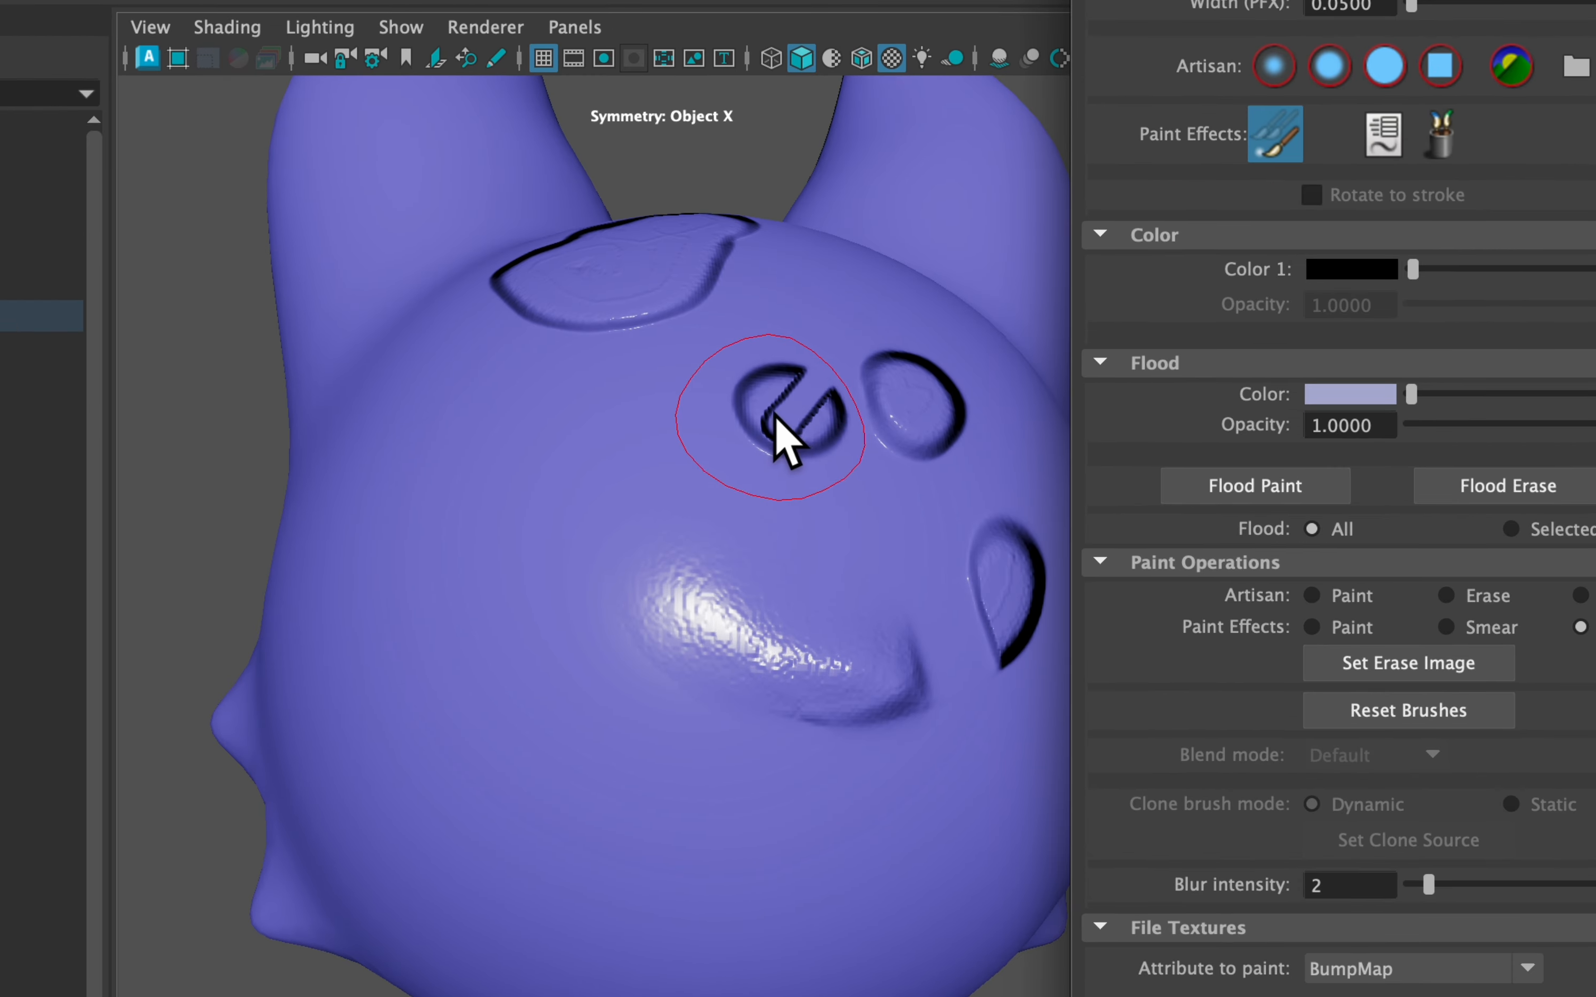
mouse_move(772, 422)
left_mouse_down()
mouse_move(759, 414)
mouse_move(875, 401)
left_mouse_up()
mouse_move(997, 587)
left_mouse_down("alt")
mouse_move(758, 564)
mouse_move(713, 588)
mouse_move(652, 501)
left_mouse_up("alt")
mouse_move(747, 381)
left_mouse_down("alt")
mouse_move(702, 327)
mouse_move(732, 351)
mouse_move(751, 303)
left_mouse_up("alt")
left_click_drag(751, 303, 762, 366, "alt")
mouse_move(761, 366)
left_mouse_down()
mouse_move(700, 313)
mouse_move(512, 444)
left_mouse_up()
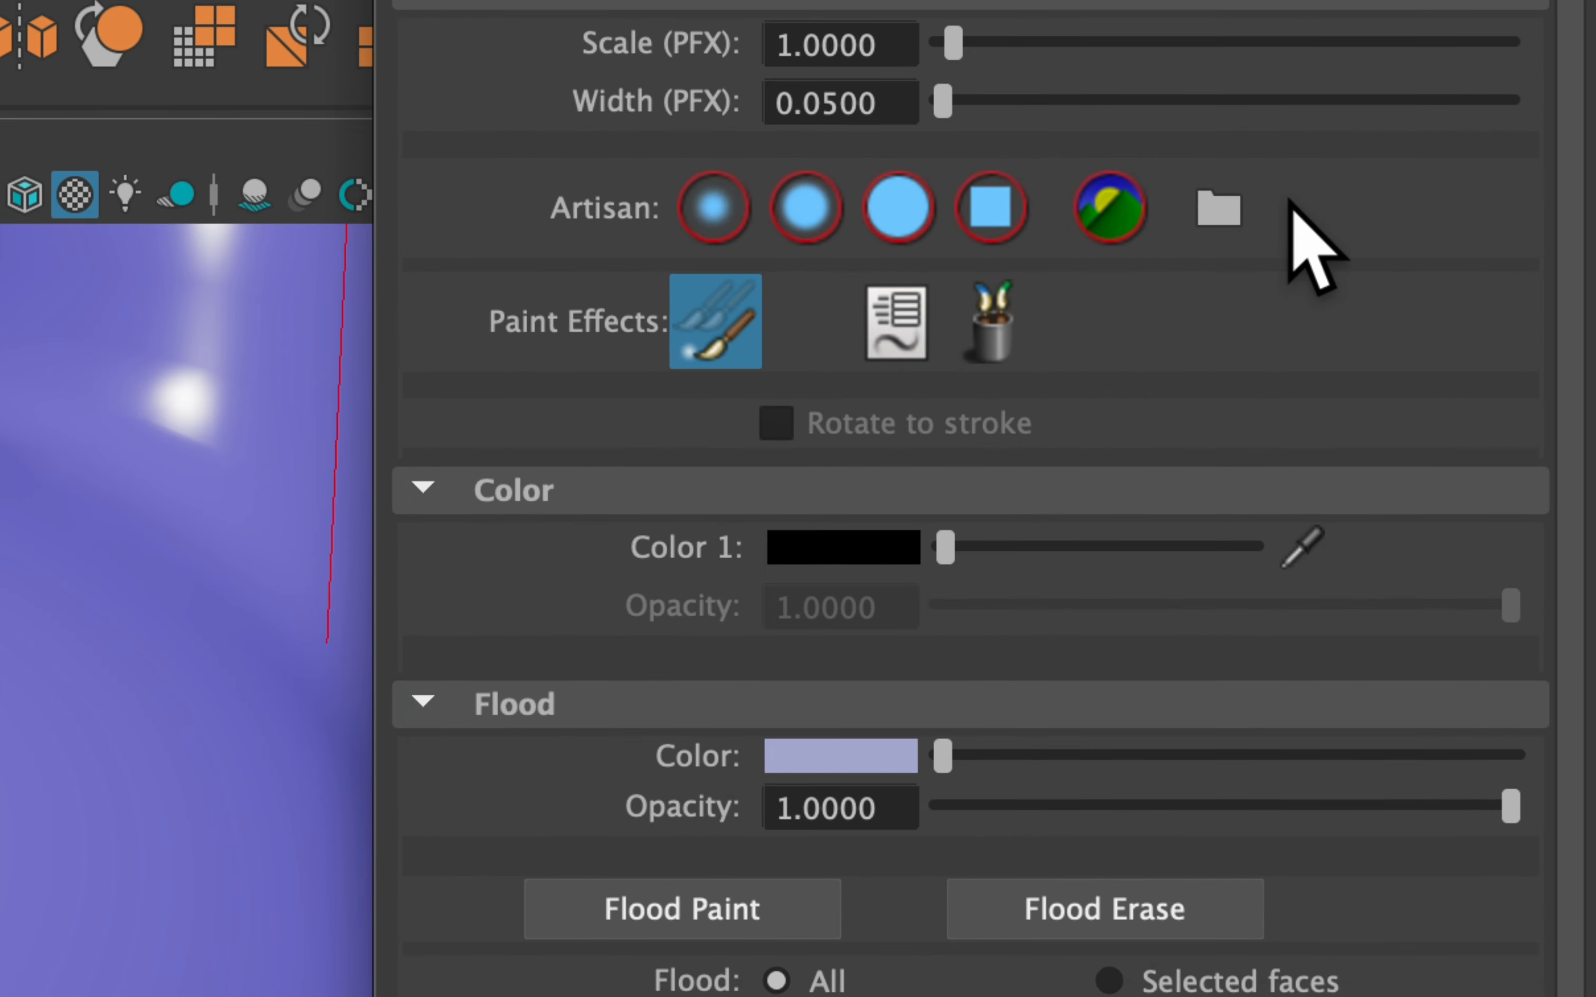
Load leaky.jpg from brushShapes as the 3D Paint Tool brush shape
left_click(1221, 217)
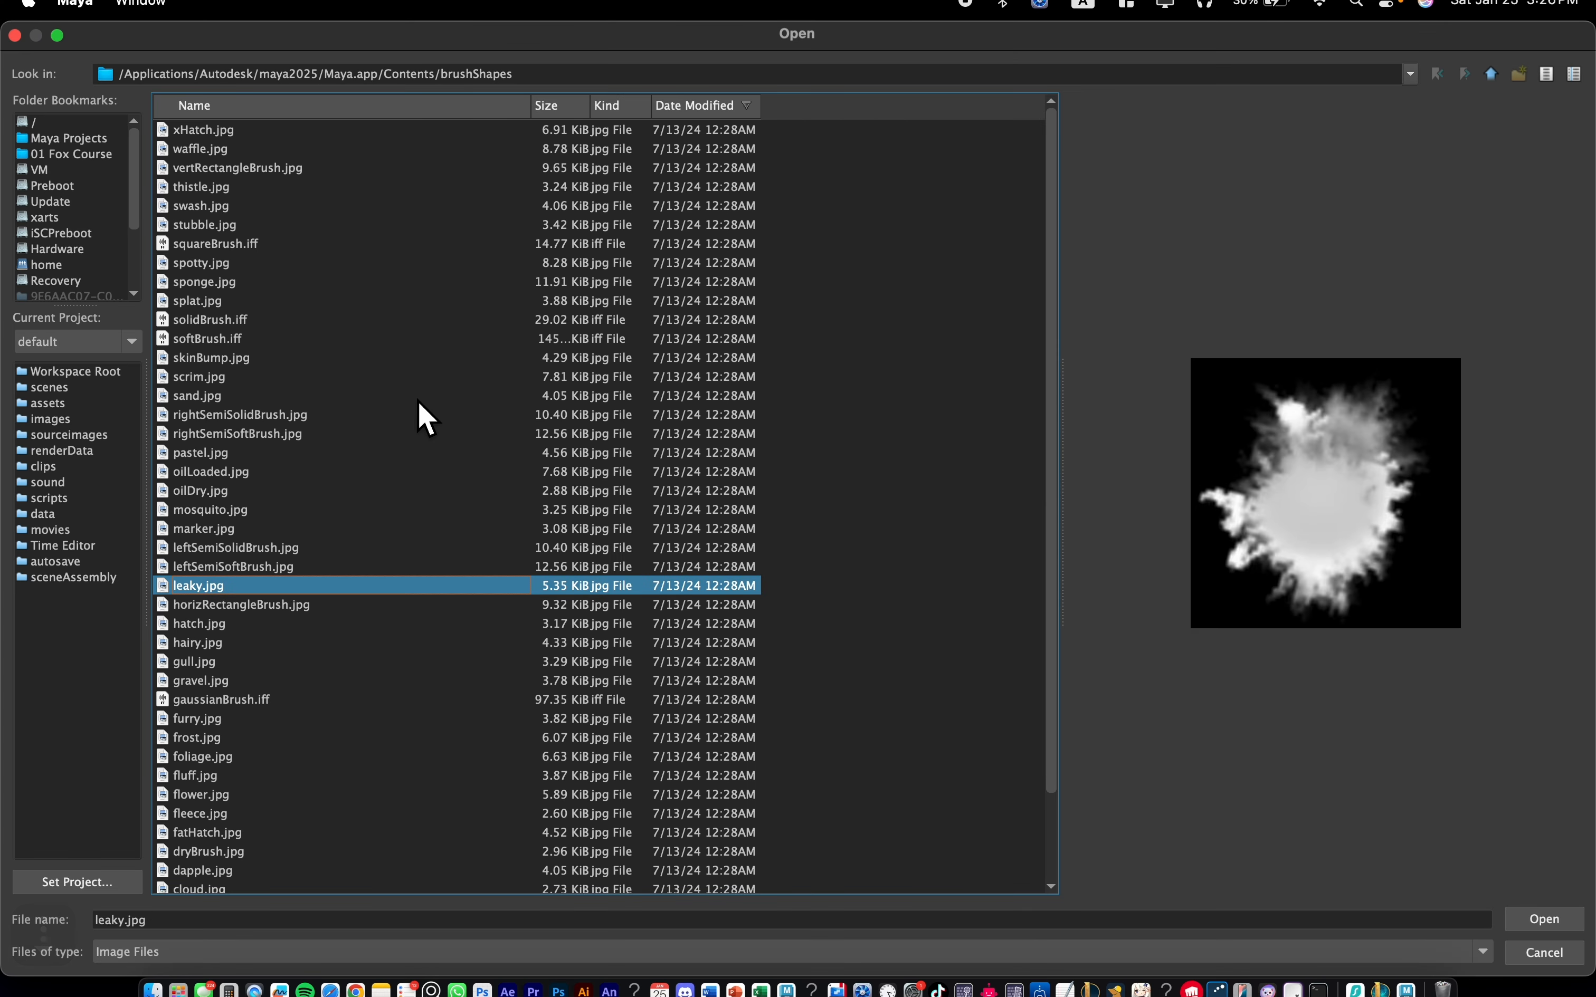
key("Down")
key("Down")
key("Up")
key("Up")
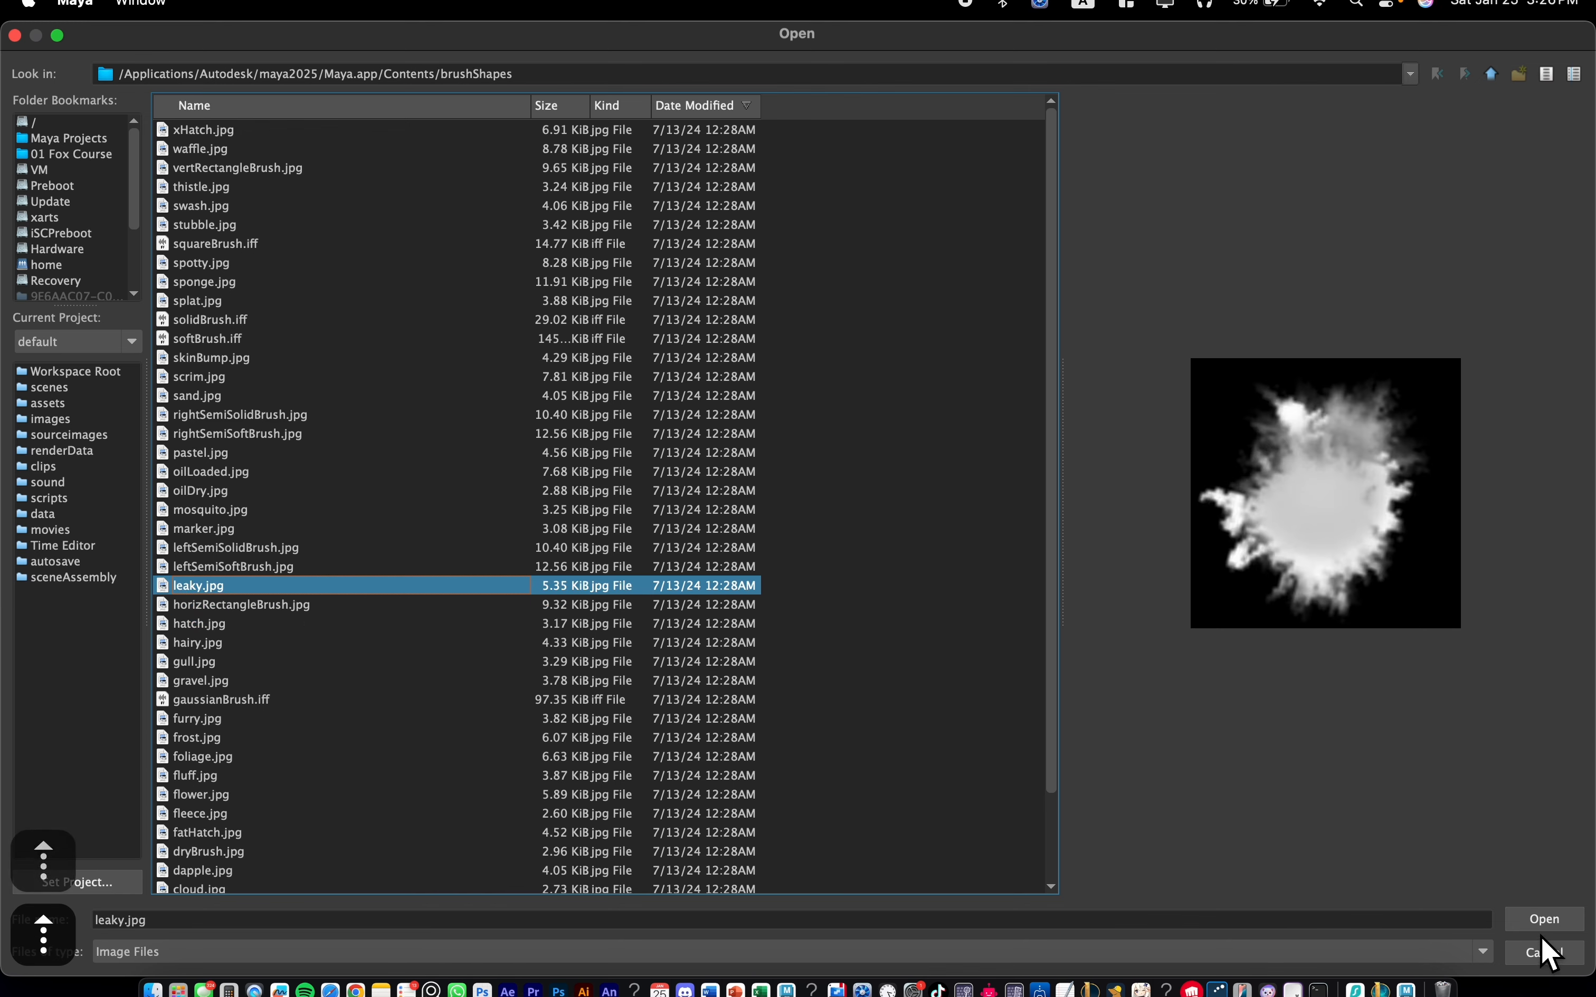
left_click(1543, 921)
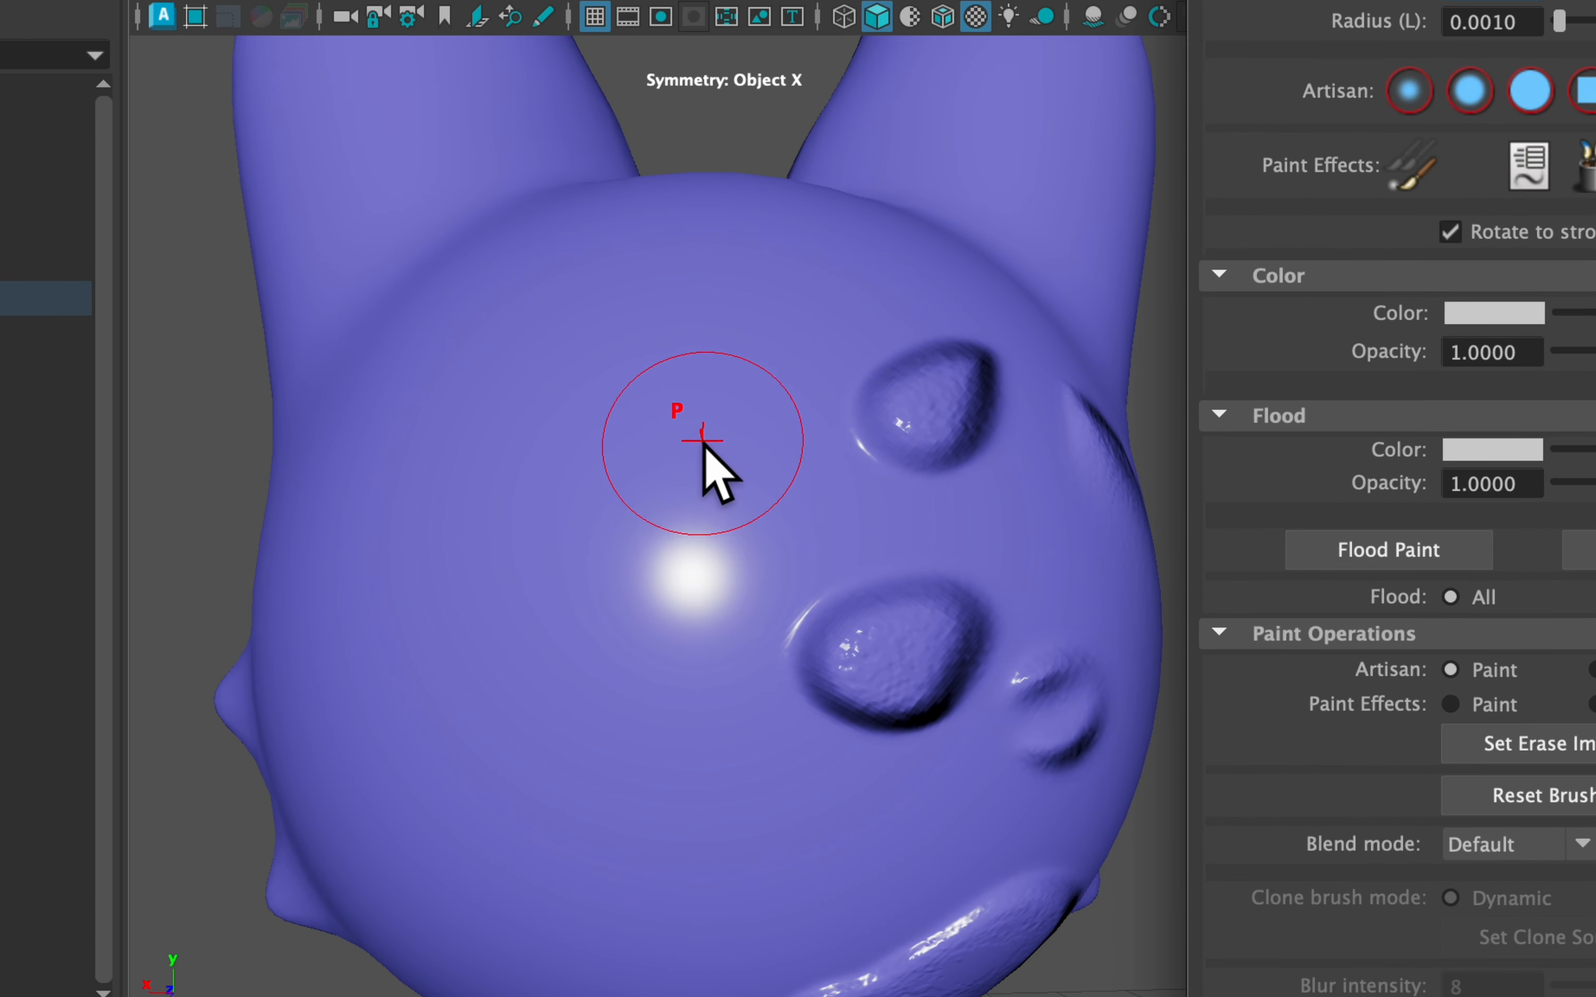
Stamp leaky dabs on the head, then raise brush radius to 1.3401 for one large dab
left_click_drag(687, 538, 669, 557)
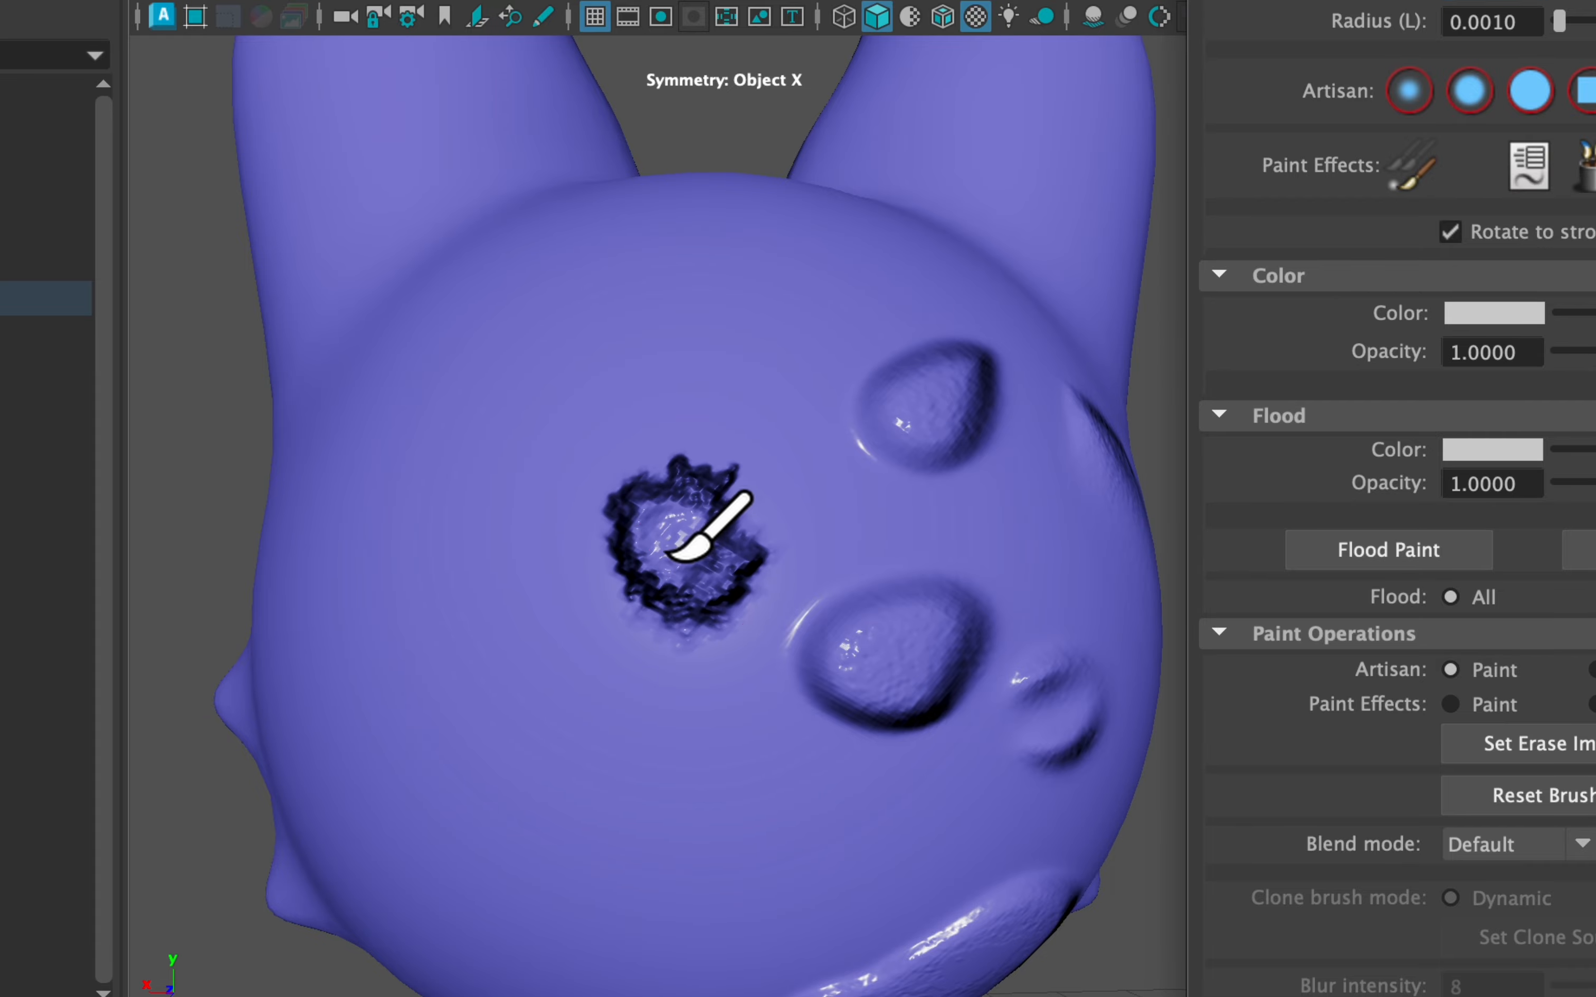
scroll(606, 575, "up", 6)
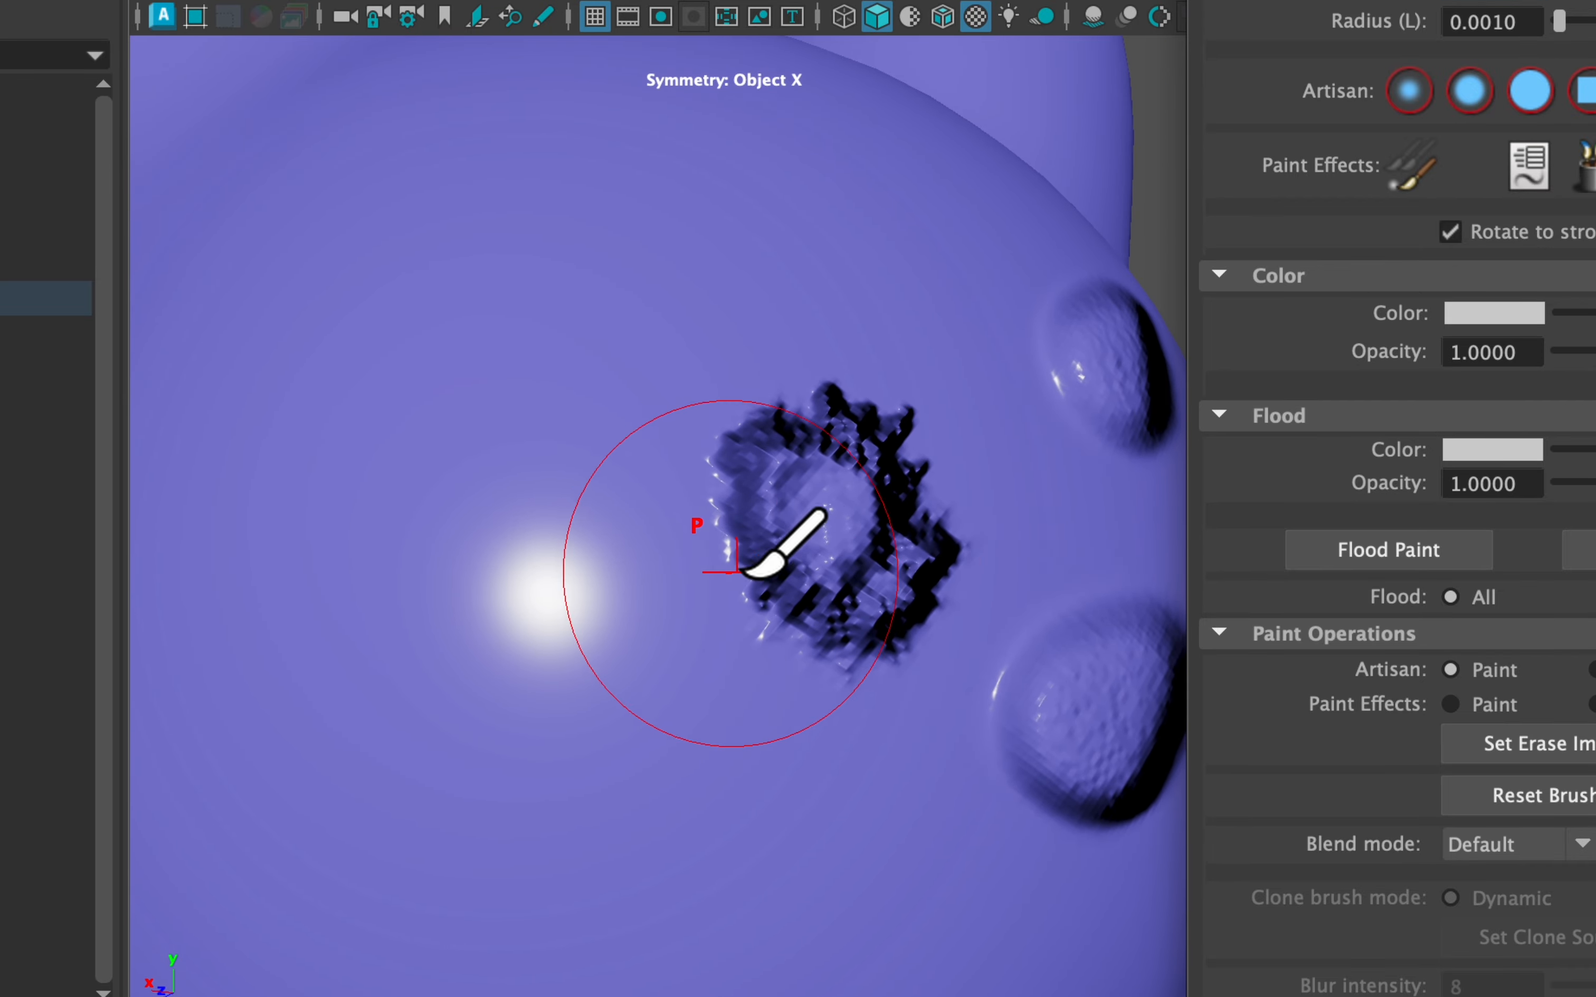
left_click_drag(723, 490, 661, 480, "alt")
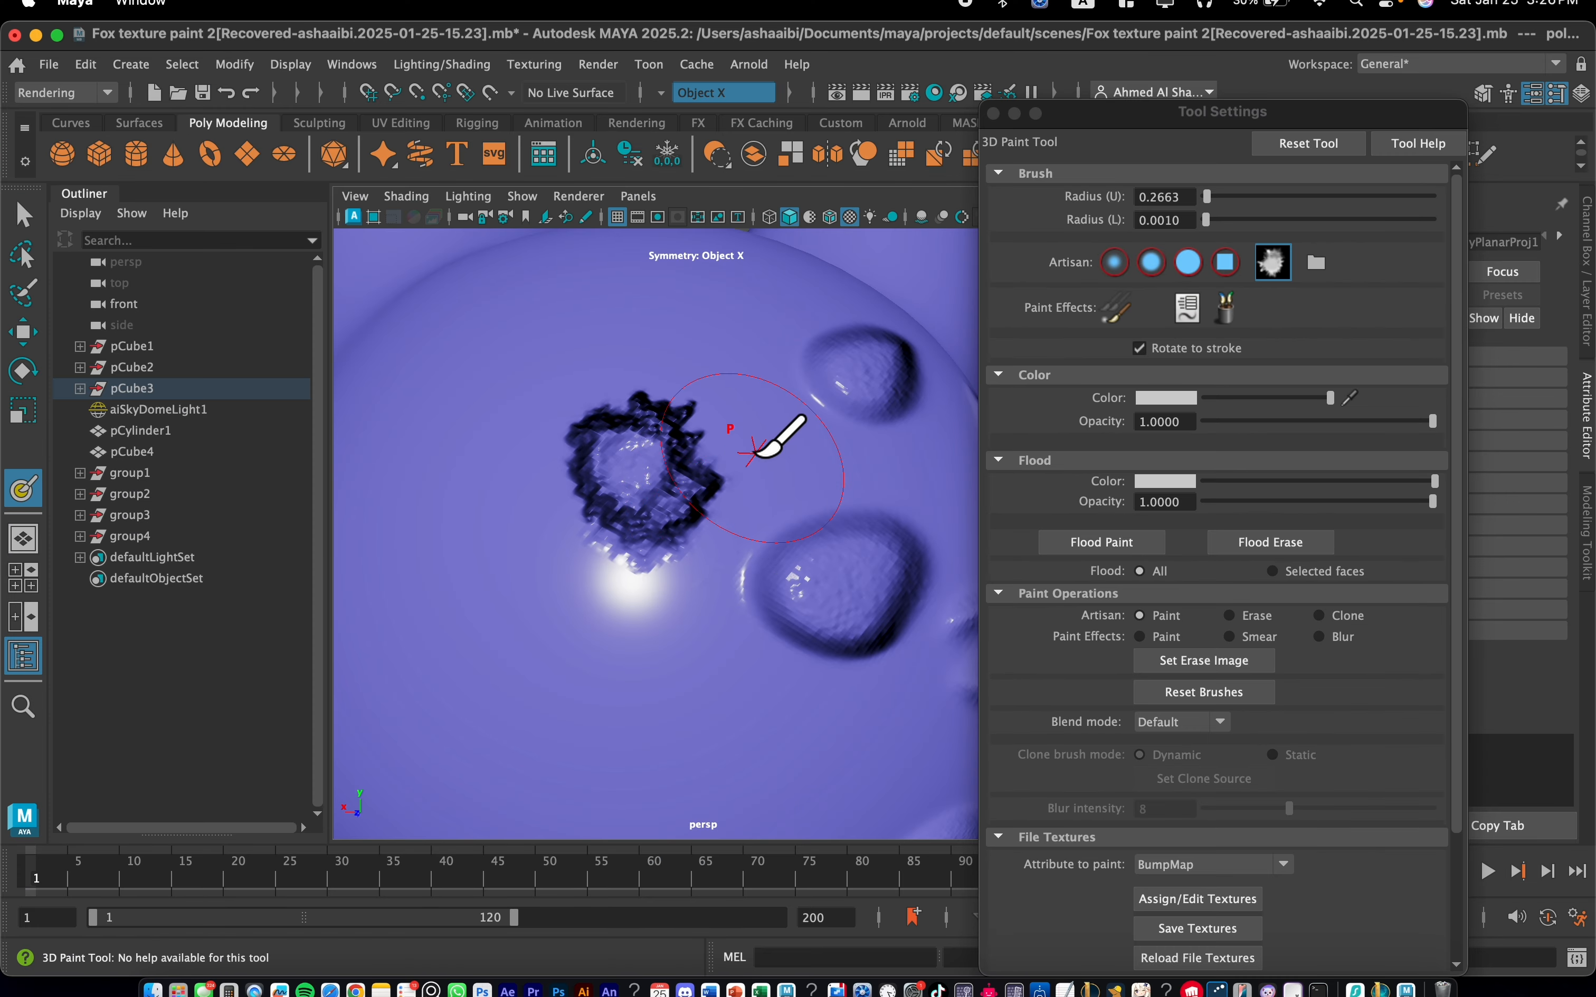
middle_click_drag(755, 453, 919, 381, "alt")
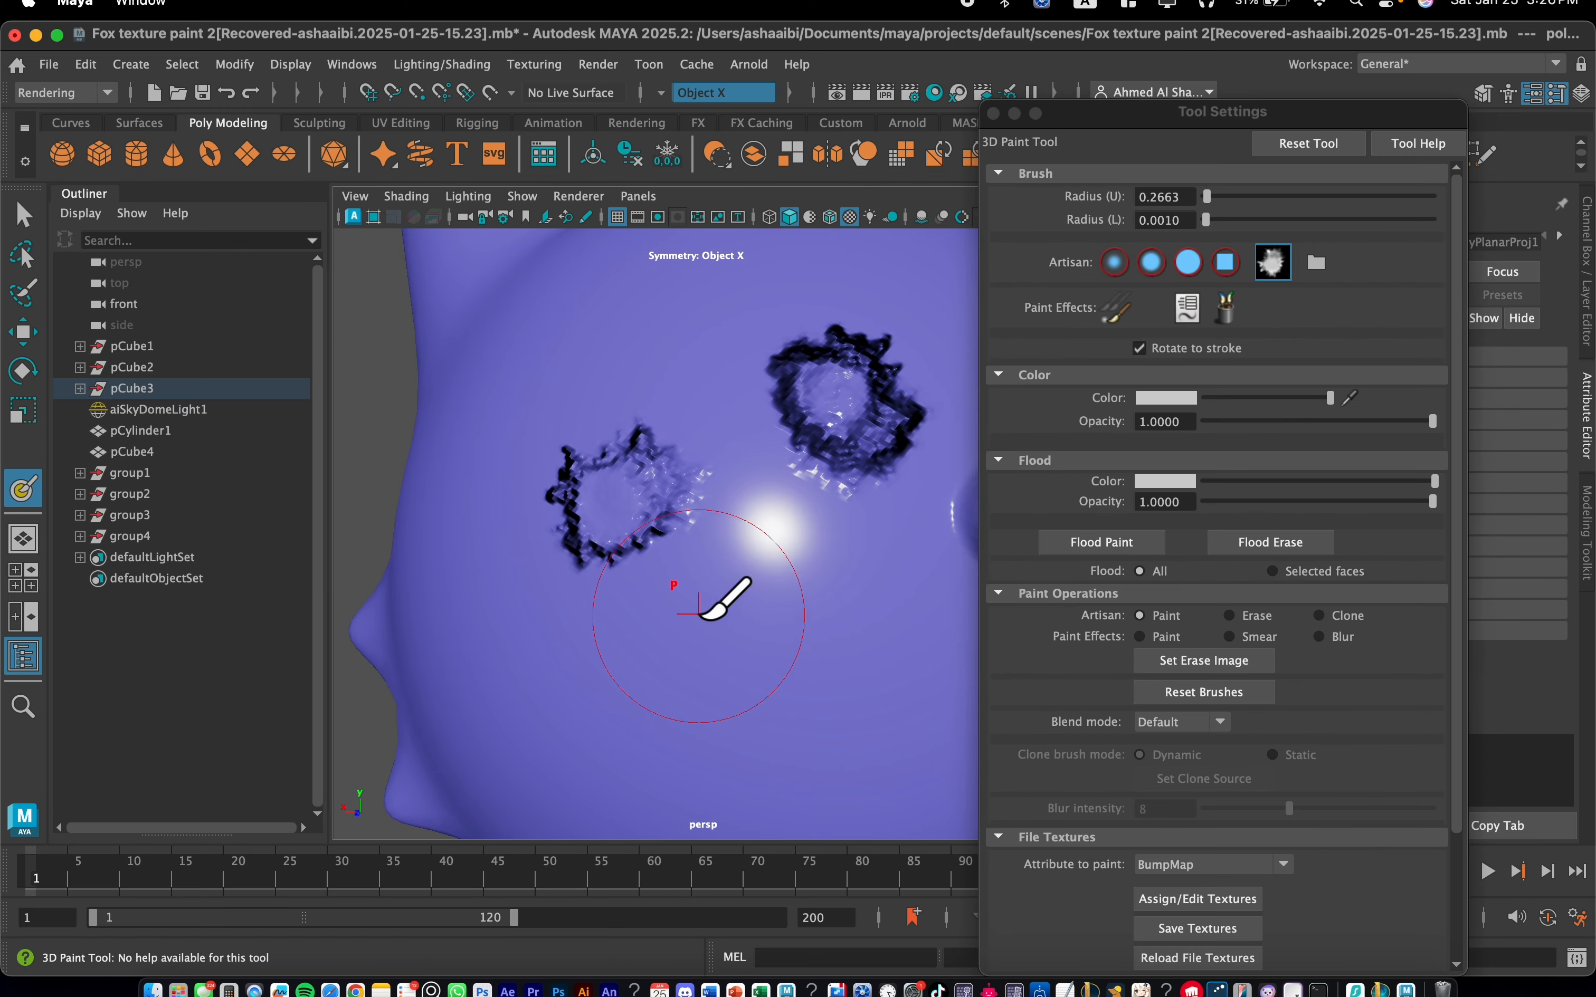
left_click_drag(700, 614, 734, 636)
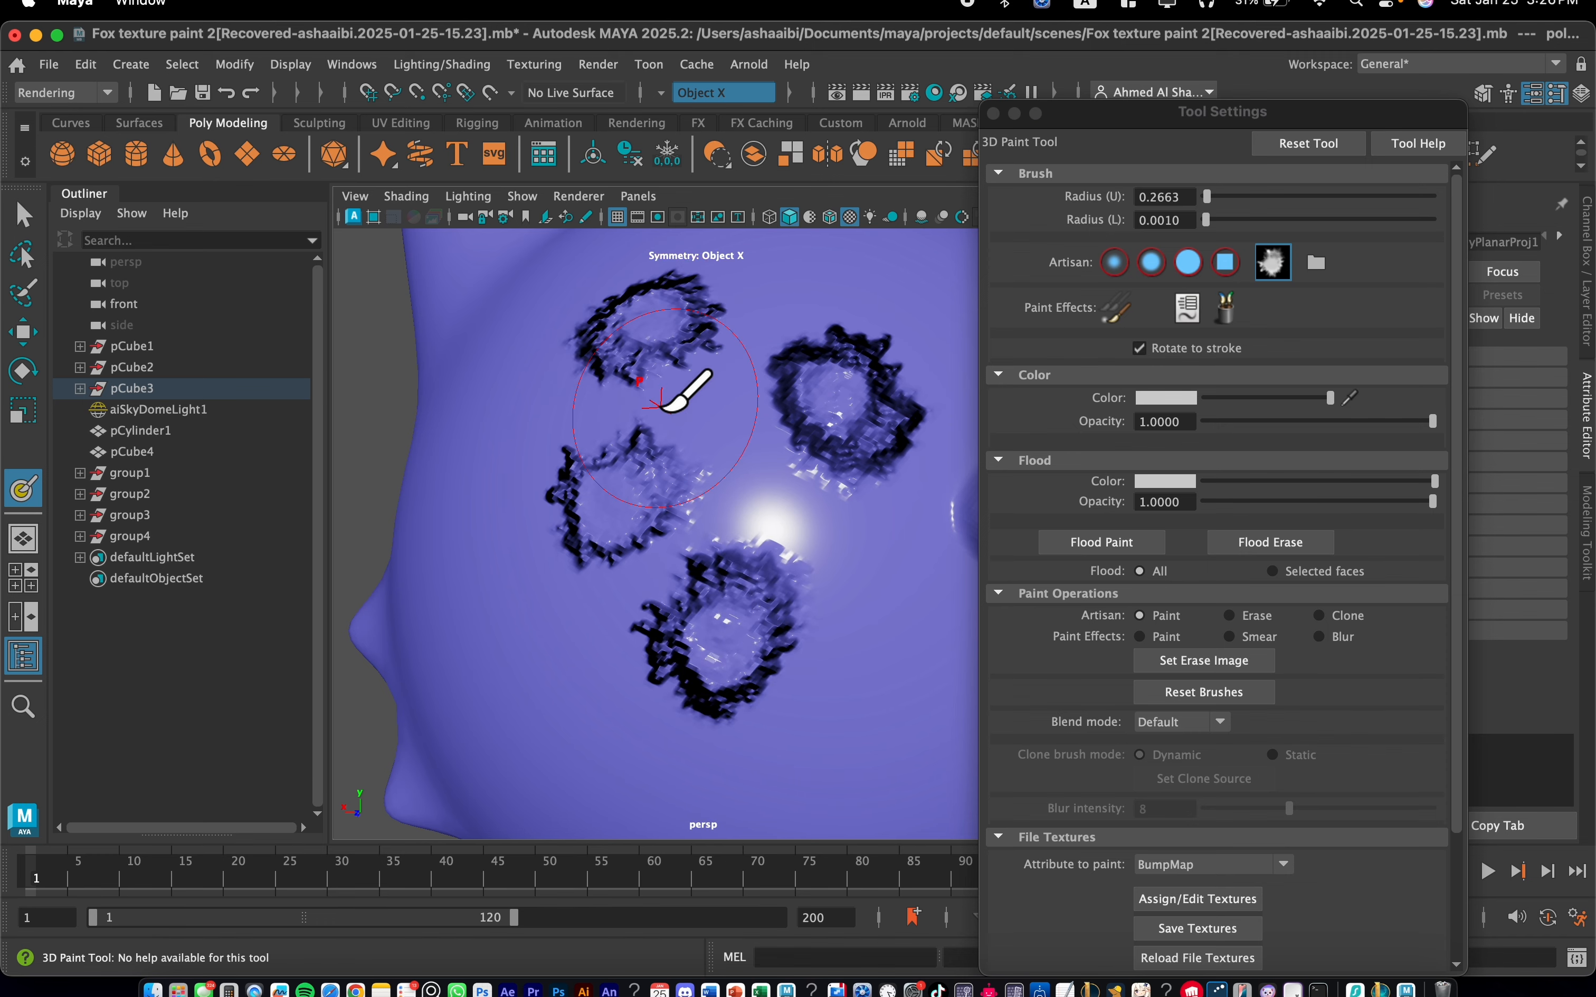
scroll(677, 391, "down", 5)
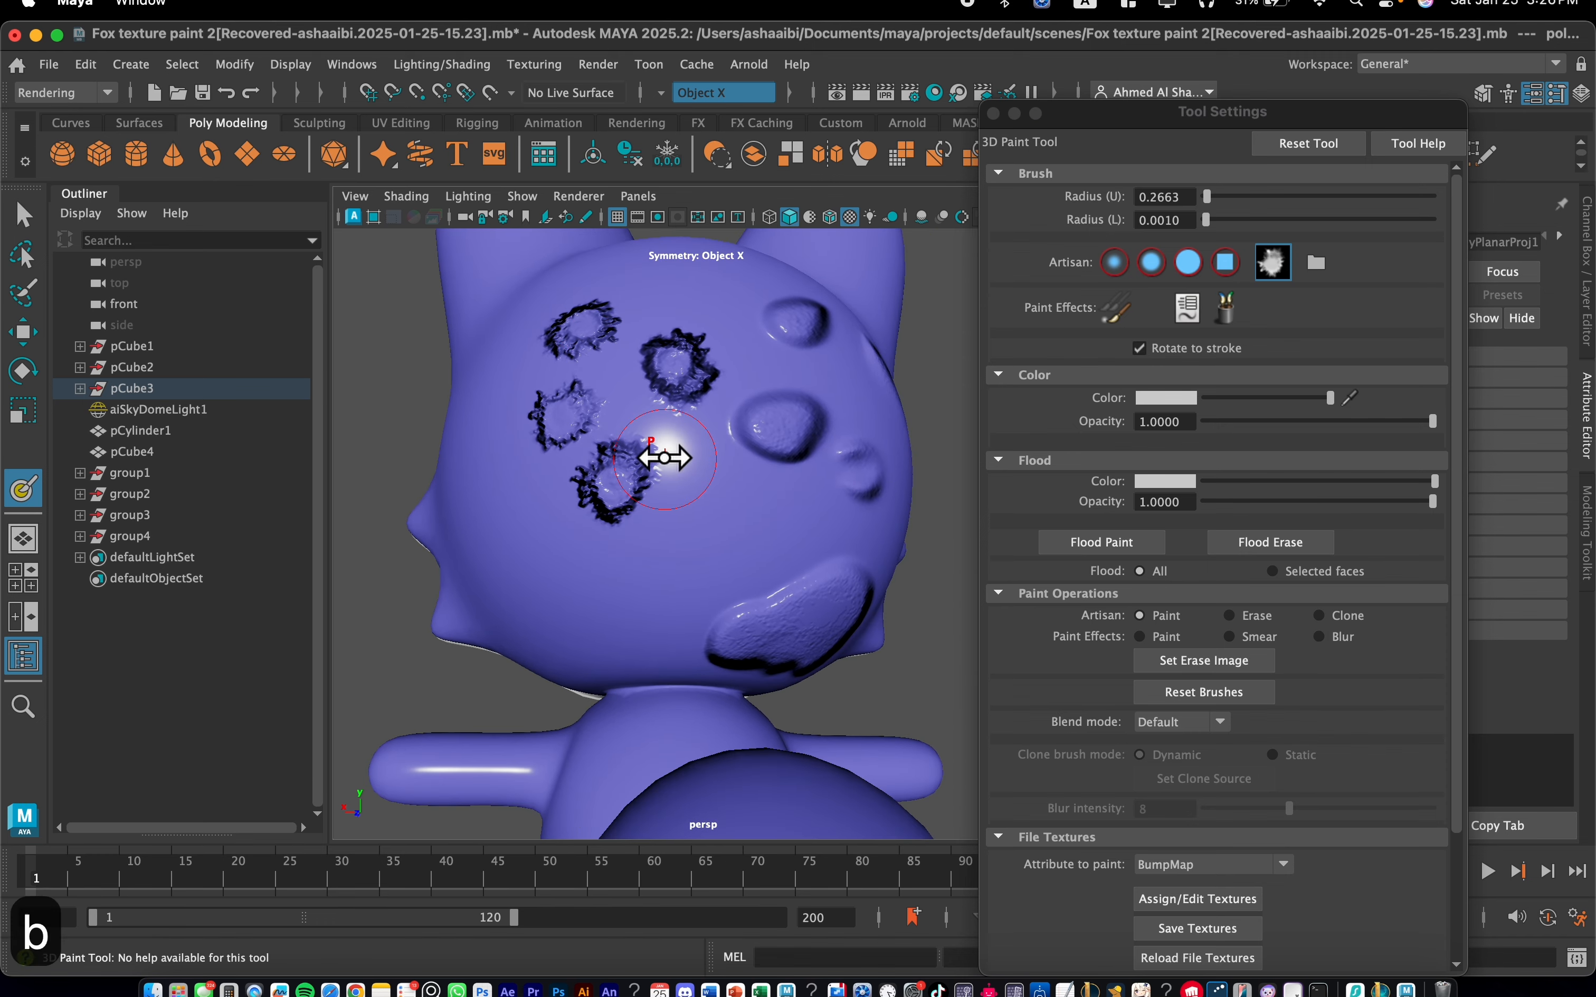
left_click_drag(665, 457, 752, 466)
left_click(708, 459)
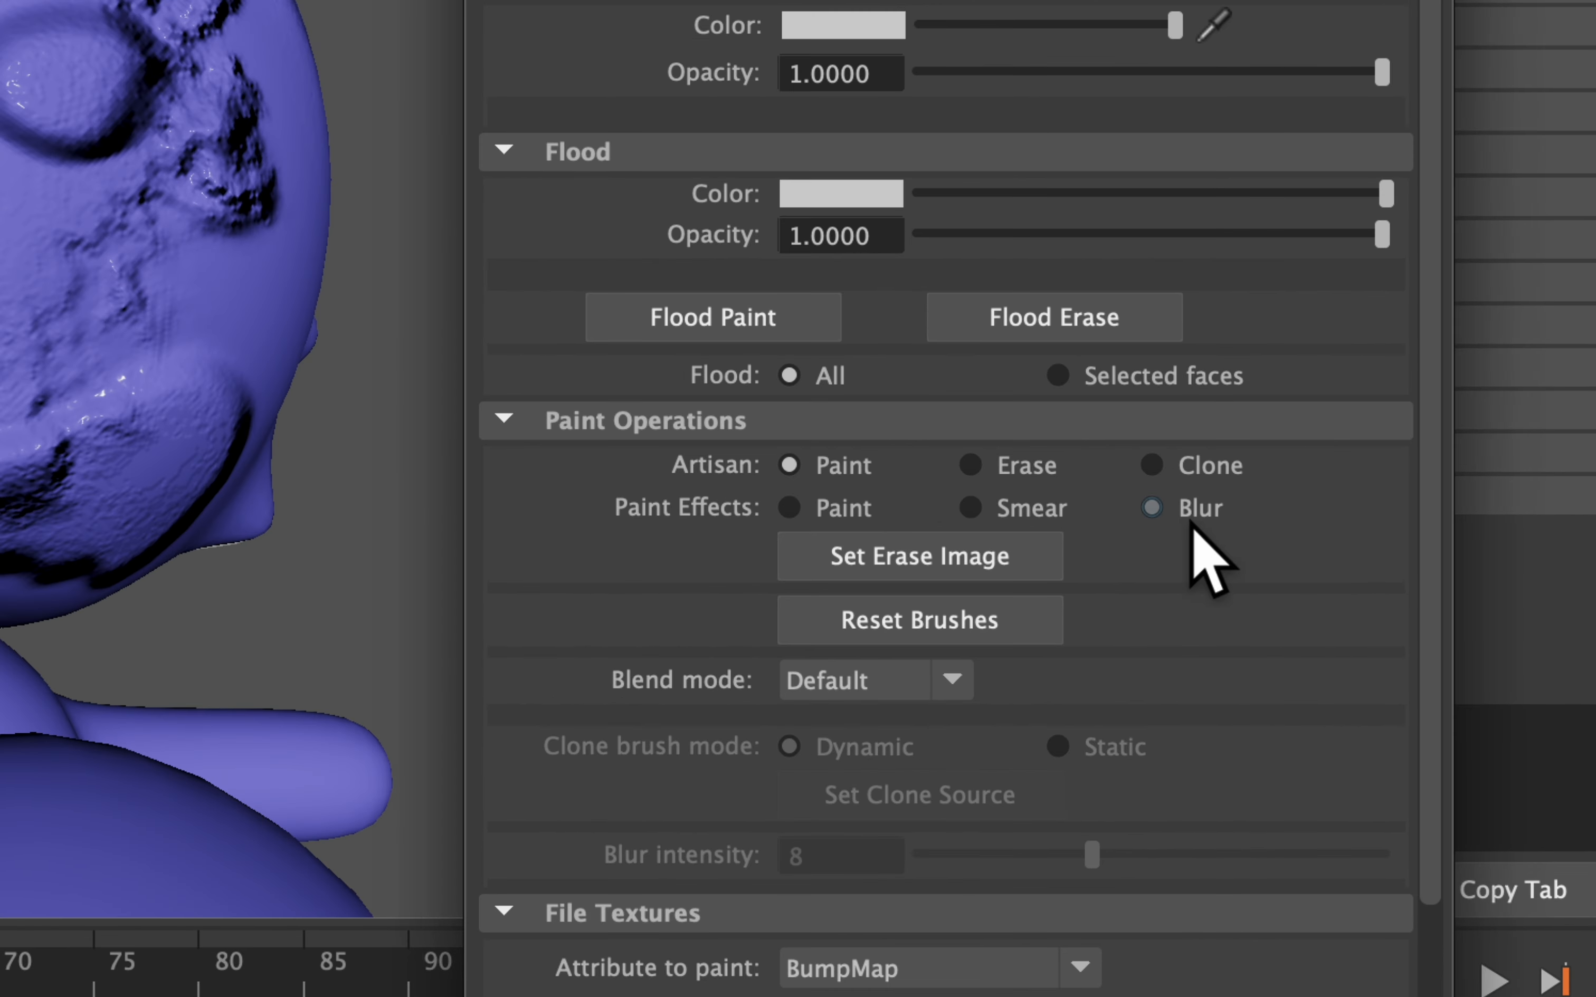
Blur the leaky dabs into smooth bumps with the brush scaled to 1.4006
left_click(1191, 513)
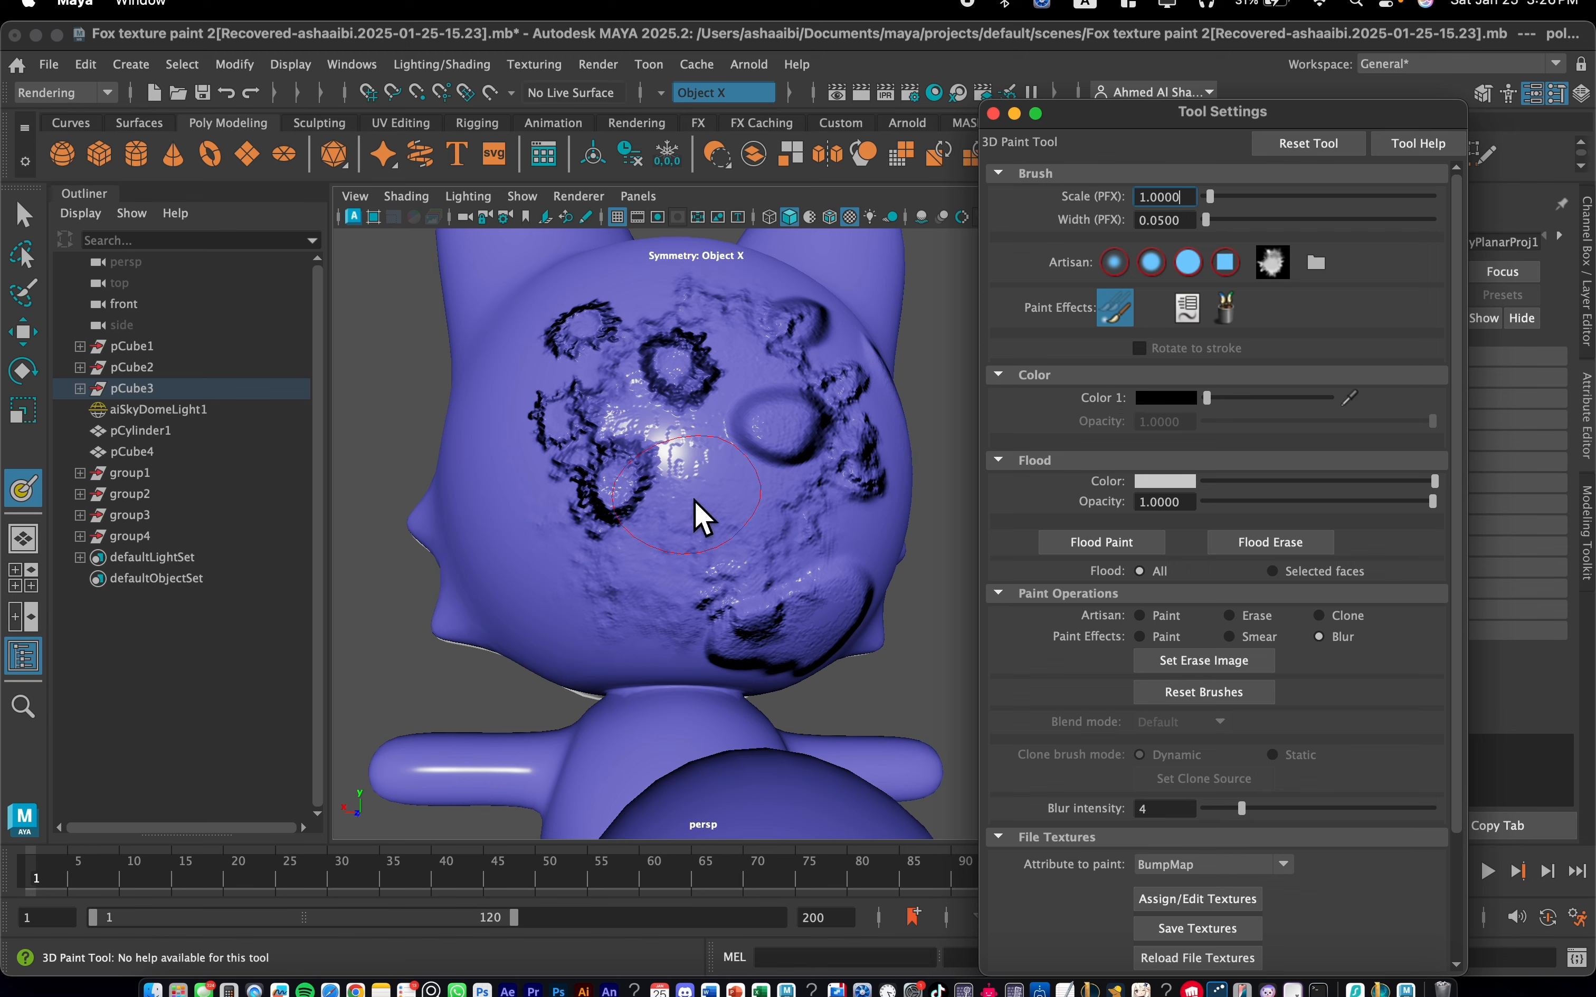
key("b")
key("b")
key("b")
key("b")
key("b")
key("b")
mouse_move(597, 456)
left_mouse_down()
mouse_move(631, 457)
mouse_move(622, 435)
left_mouse_up()
key("b")
mouse_move(621, 436)
left_mouse_down()
mouse_move(546, 440)
mouse_move(746, 472)
mouse_move(920, 437)
mouse_move(841, 591)
mouse_move(608, 617)
left_mouse_up()
left_click_drag(587, 486, 634, 473, "alt")
mouse_move(482, 465)
left_mouse_down("alt")
mouse_move(571, 451)
mouse_move(586, 468)
mouse_move(679, 409)
mouse_move(662, 427)
mouse_move(721, 504)
left_mouse_up("alt")
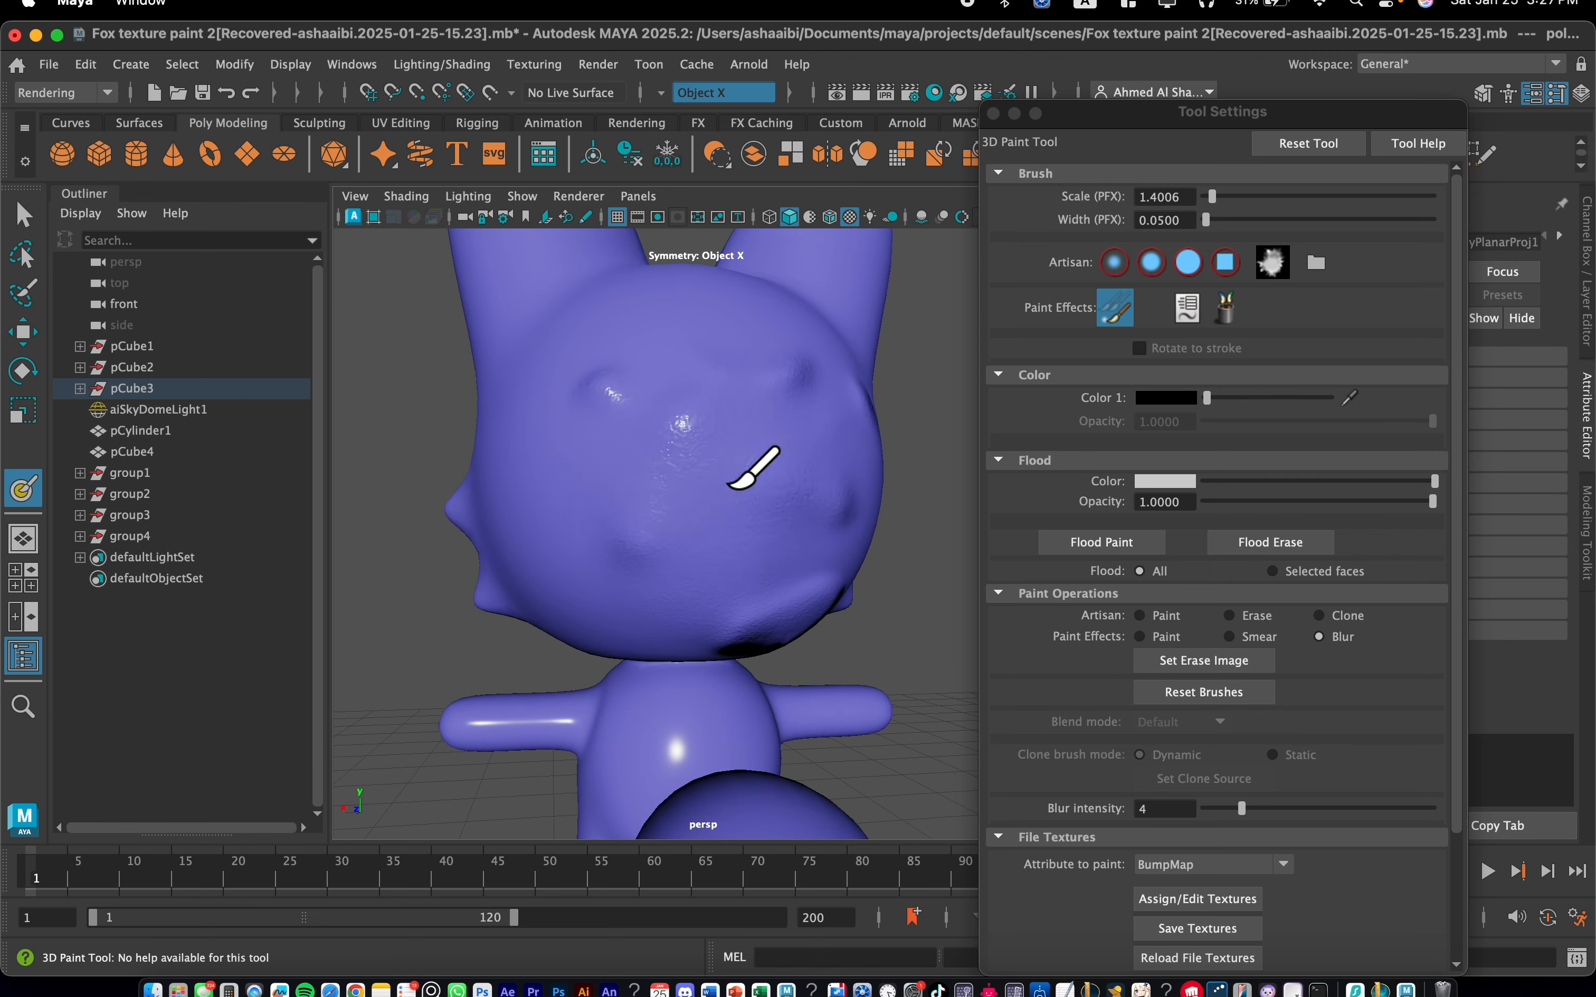
left_click_drag(761, 435, 688, 438, "alt")
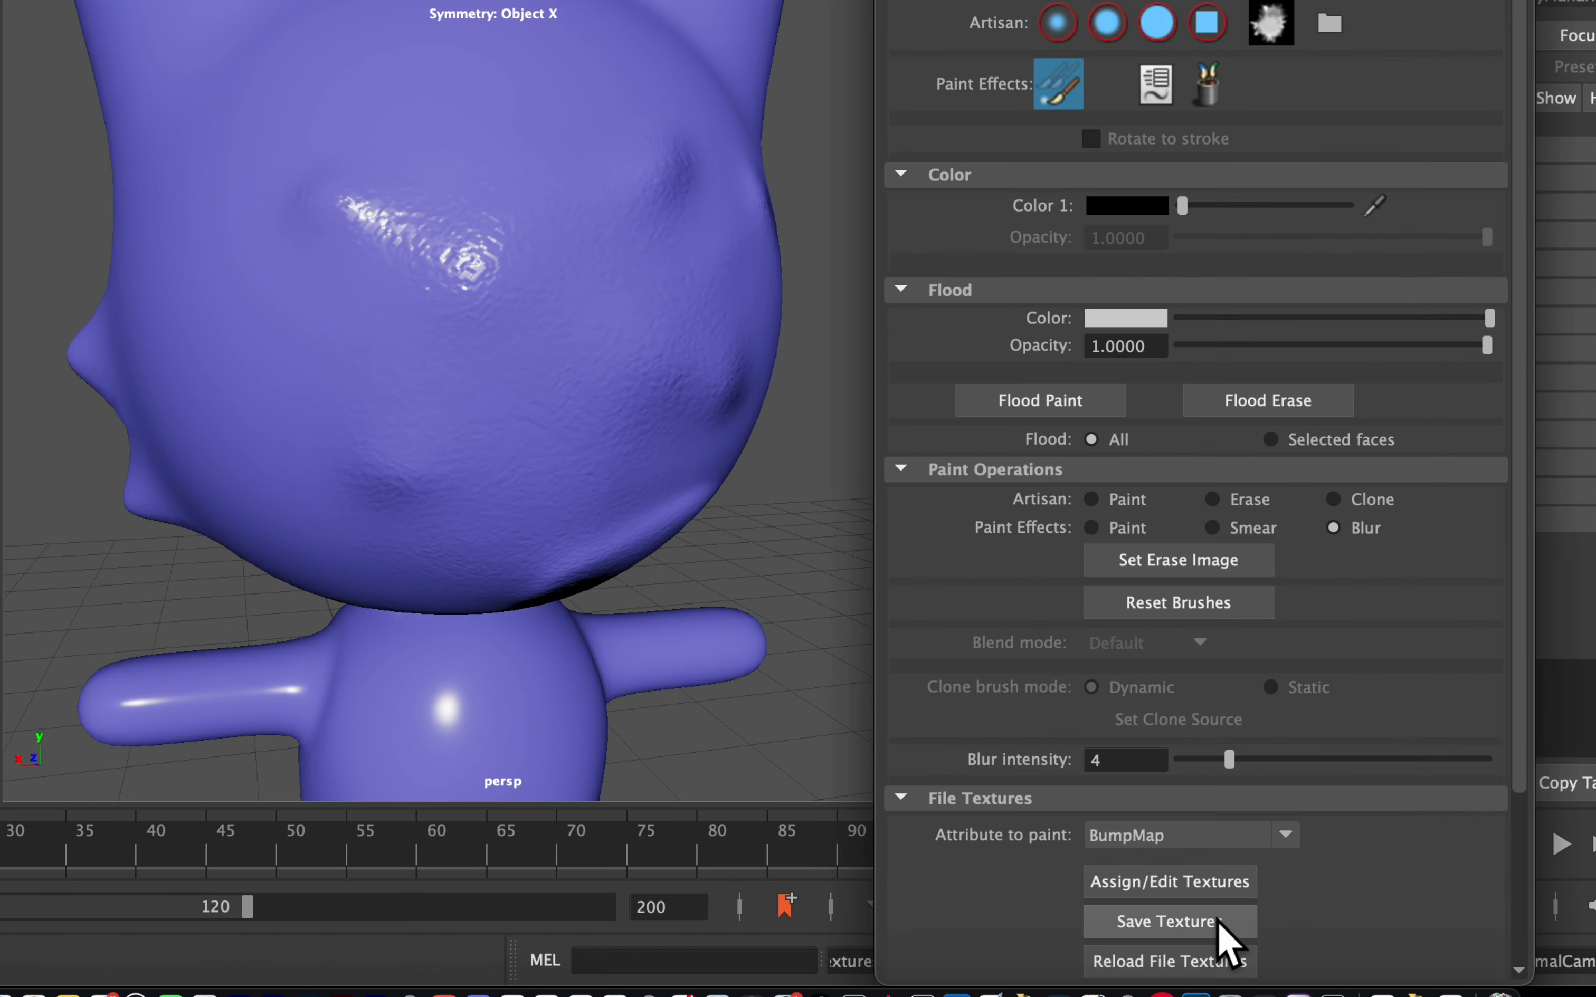
Save the bump texture and switch the painted attribute to SpecularColor
left_click(1206, 928)
left_click(57, 35)
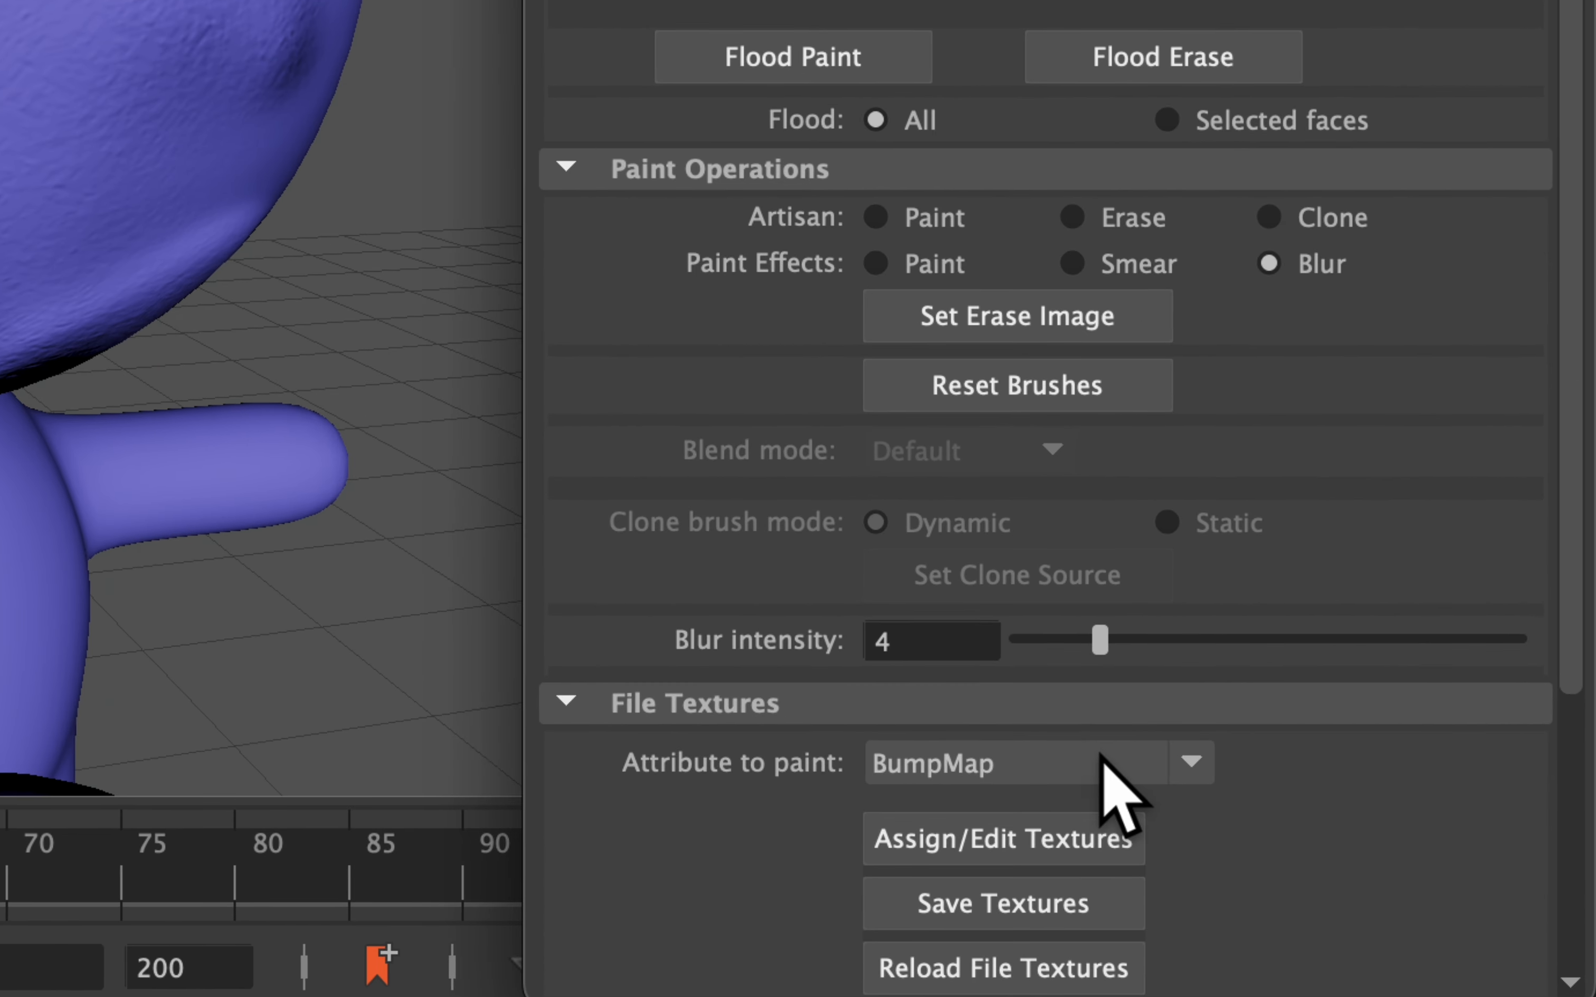
left_click(1114, 764)
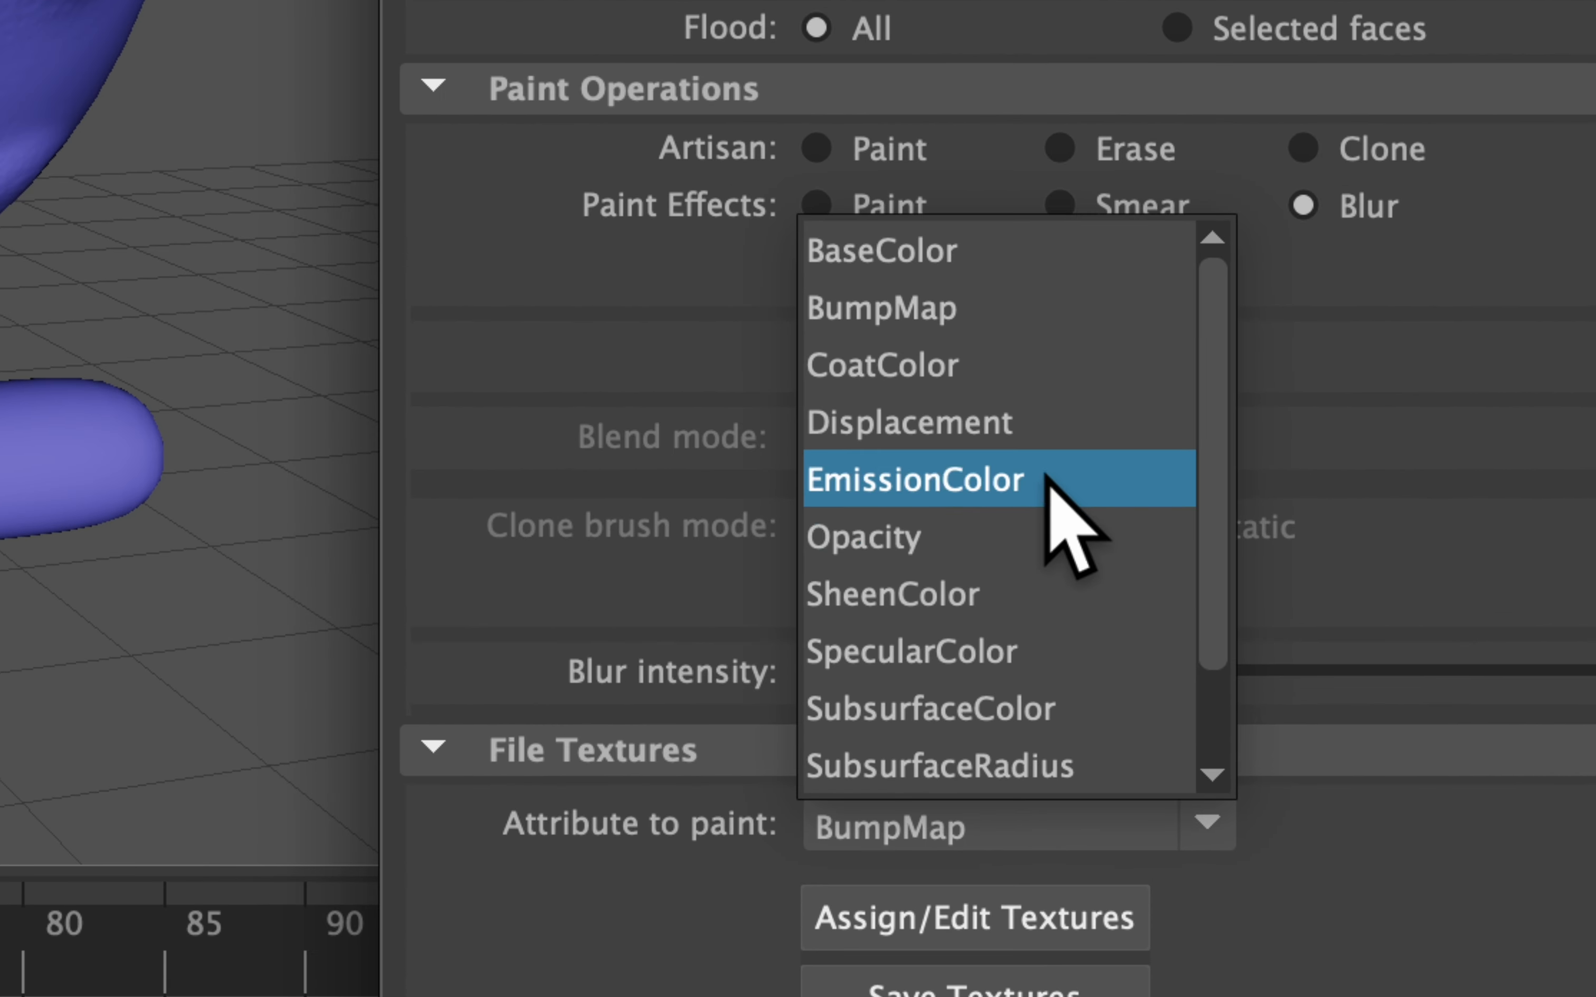
left_click(1028, 650)
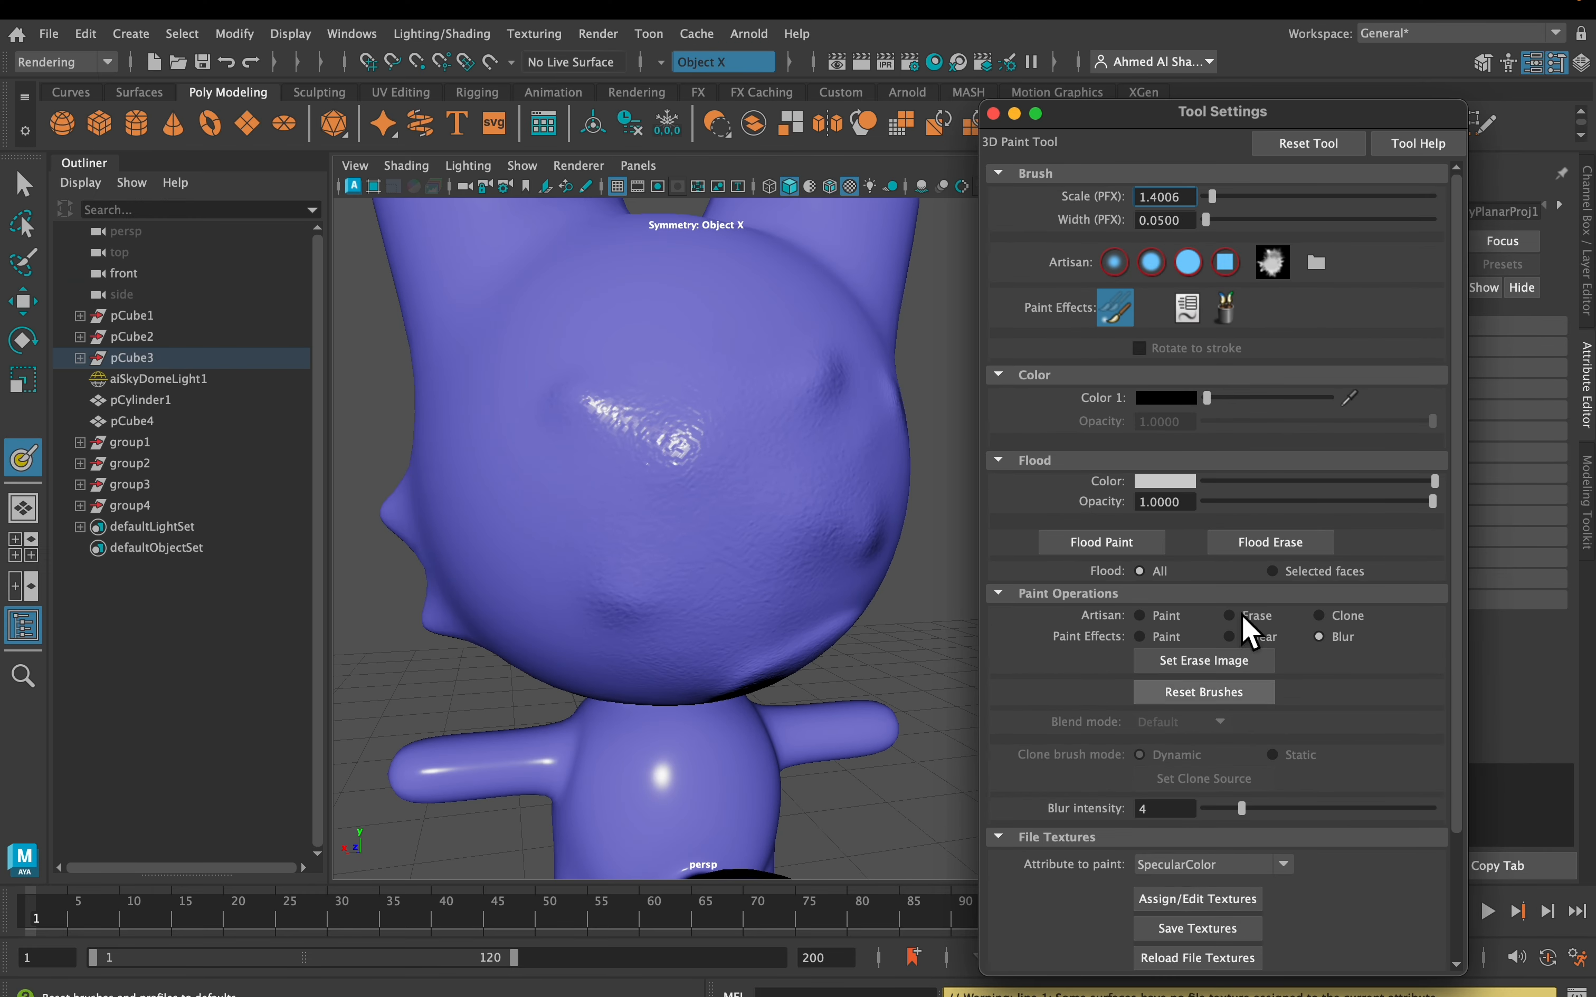
left_click_drag(1265, 122, 315, 76)
right_click_drag(717, 417, 720, 894)
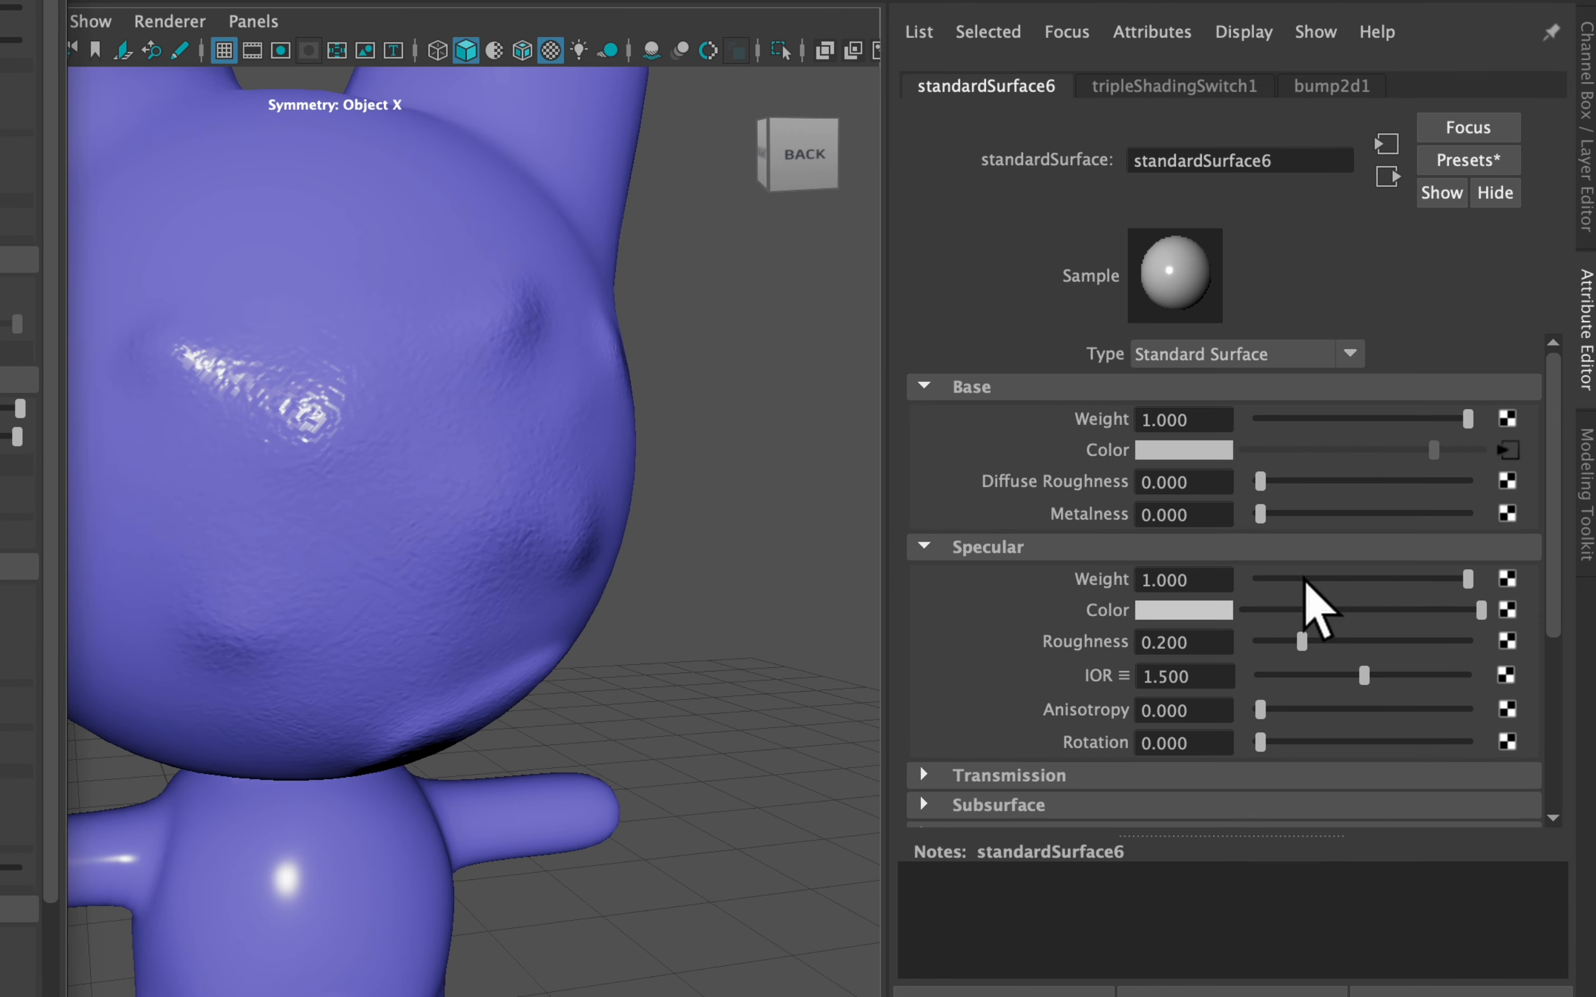
Lower the specular weight and assign a new specular colour texture file to the fox head
left_click_drag(1303, 578, 1272, 570)
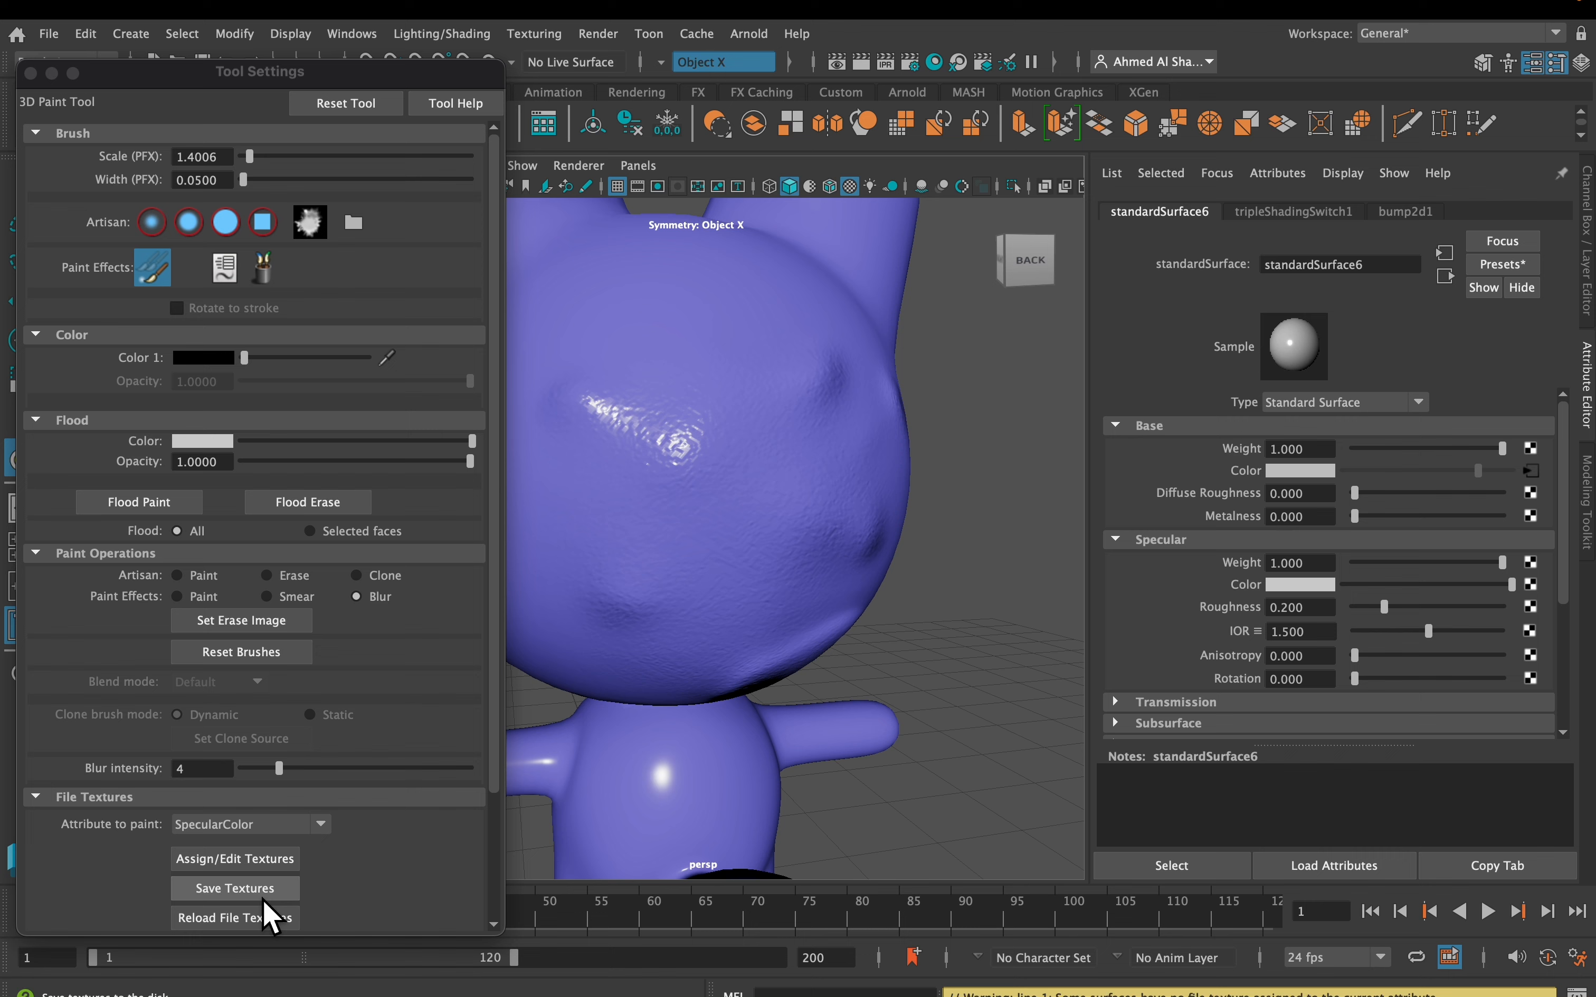
left_click(262, 861)
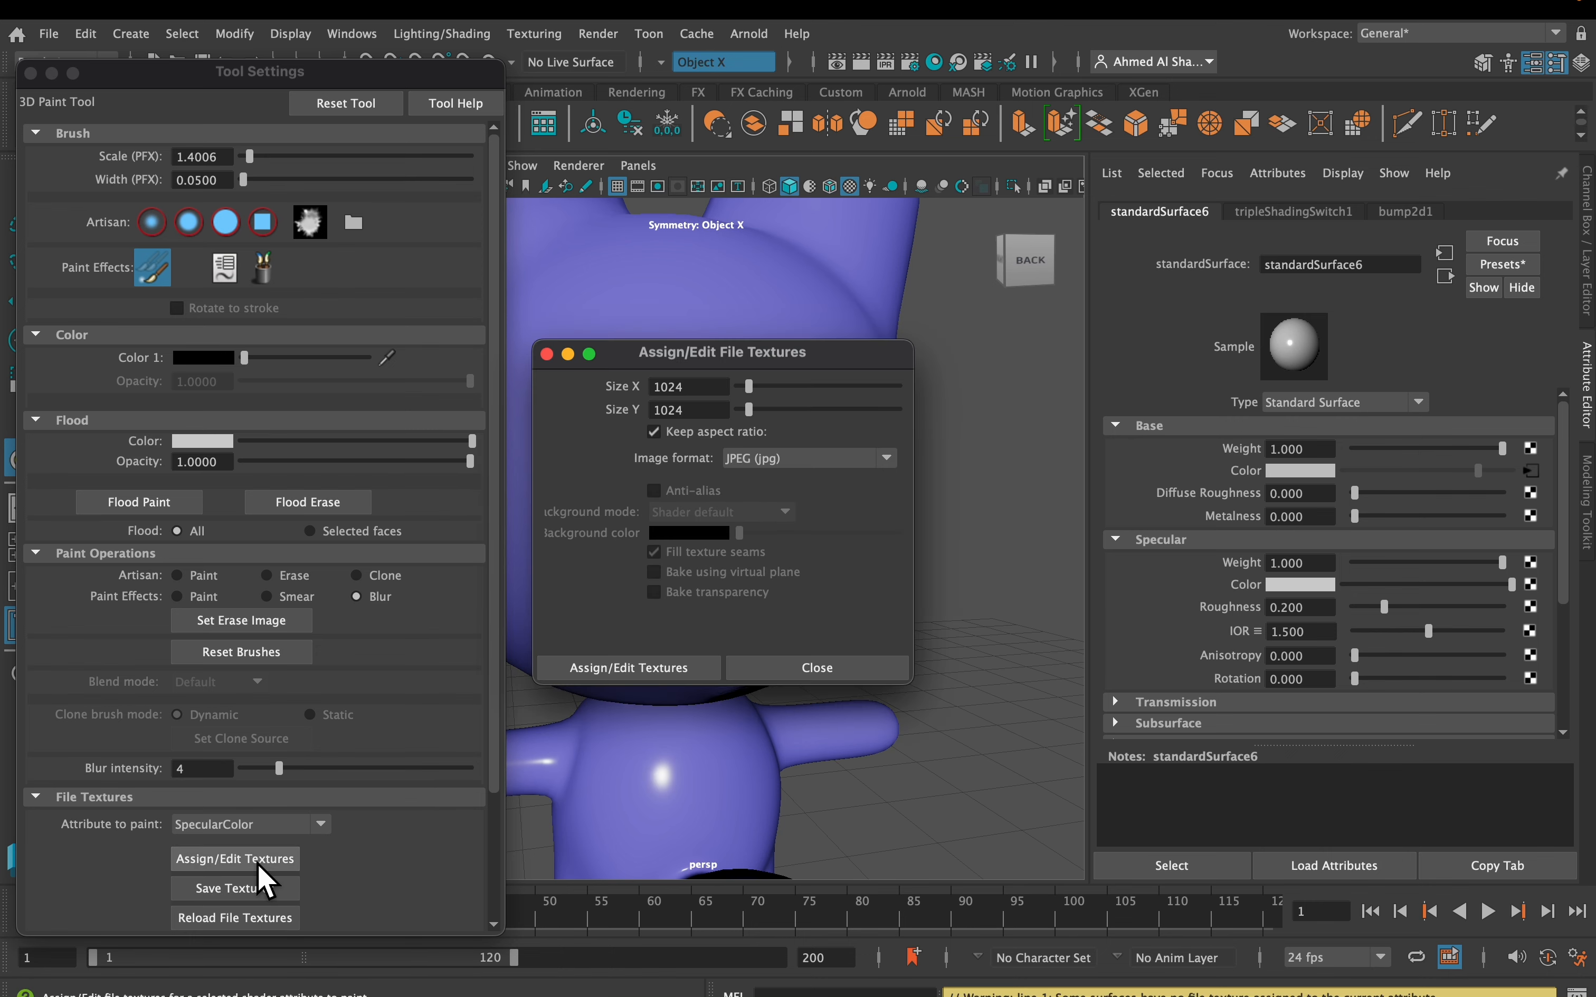
left_click(661, 665)
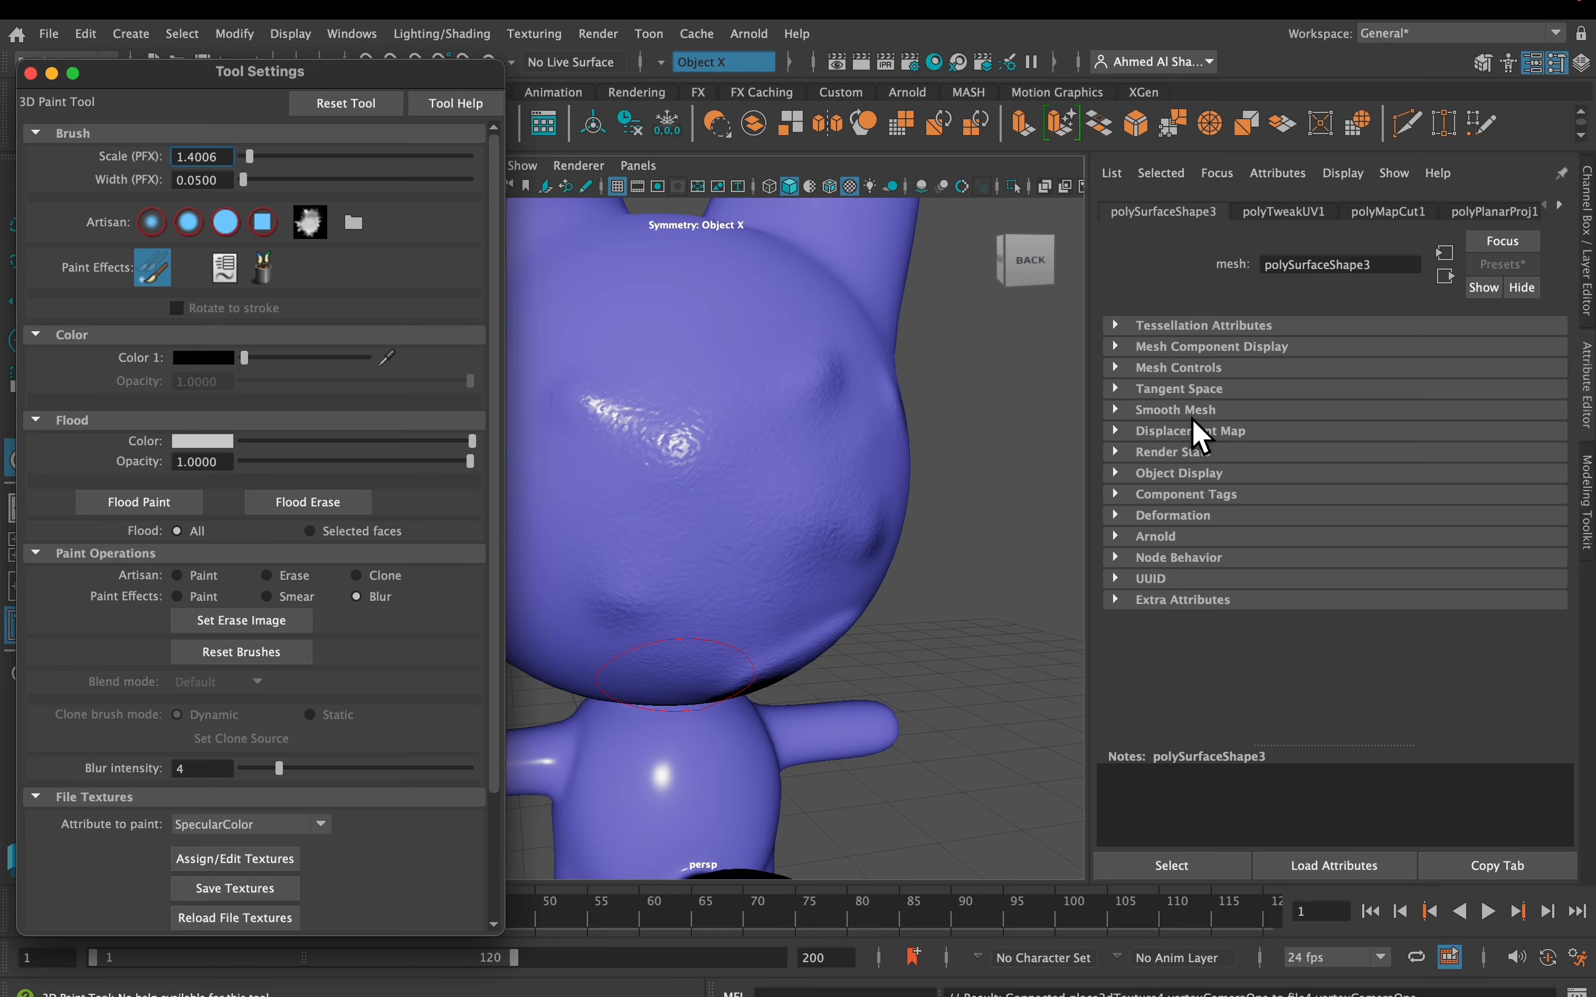
Return the brush to ordinary Artisan painting, with paint settings moved to the right
right_click_drag(830, 482, 790, 904)
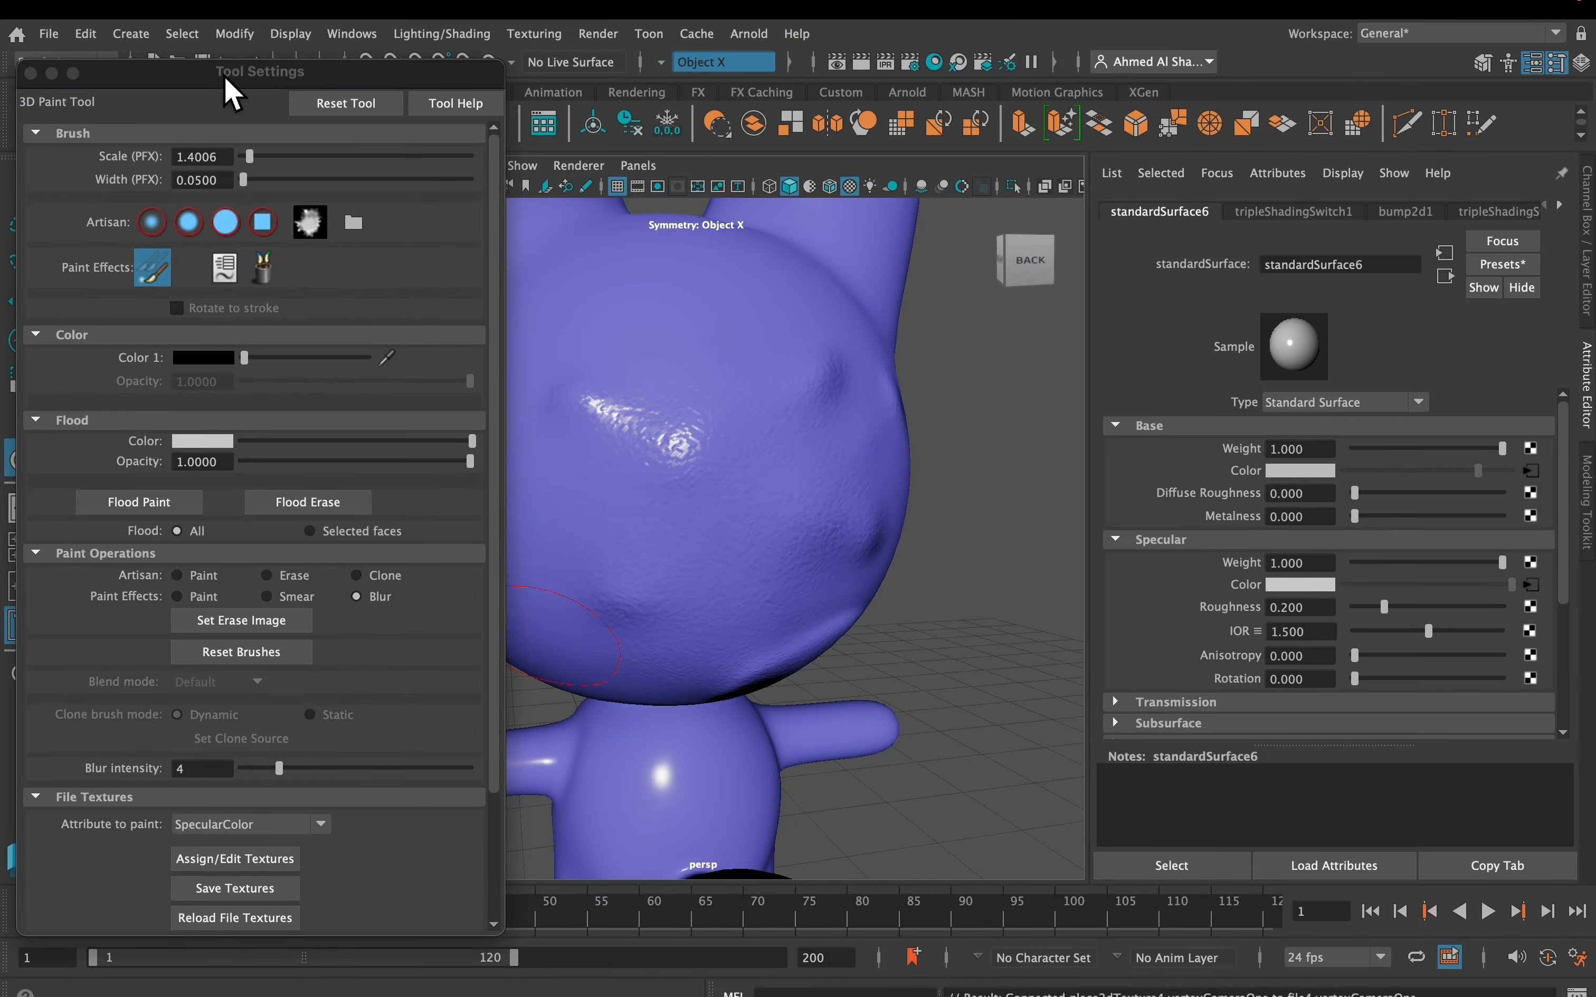
left_click_drag(225, 92, 1253, 119)
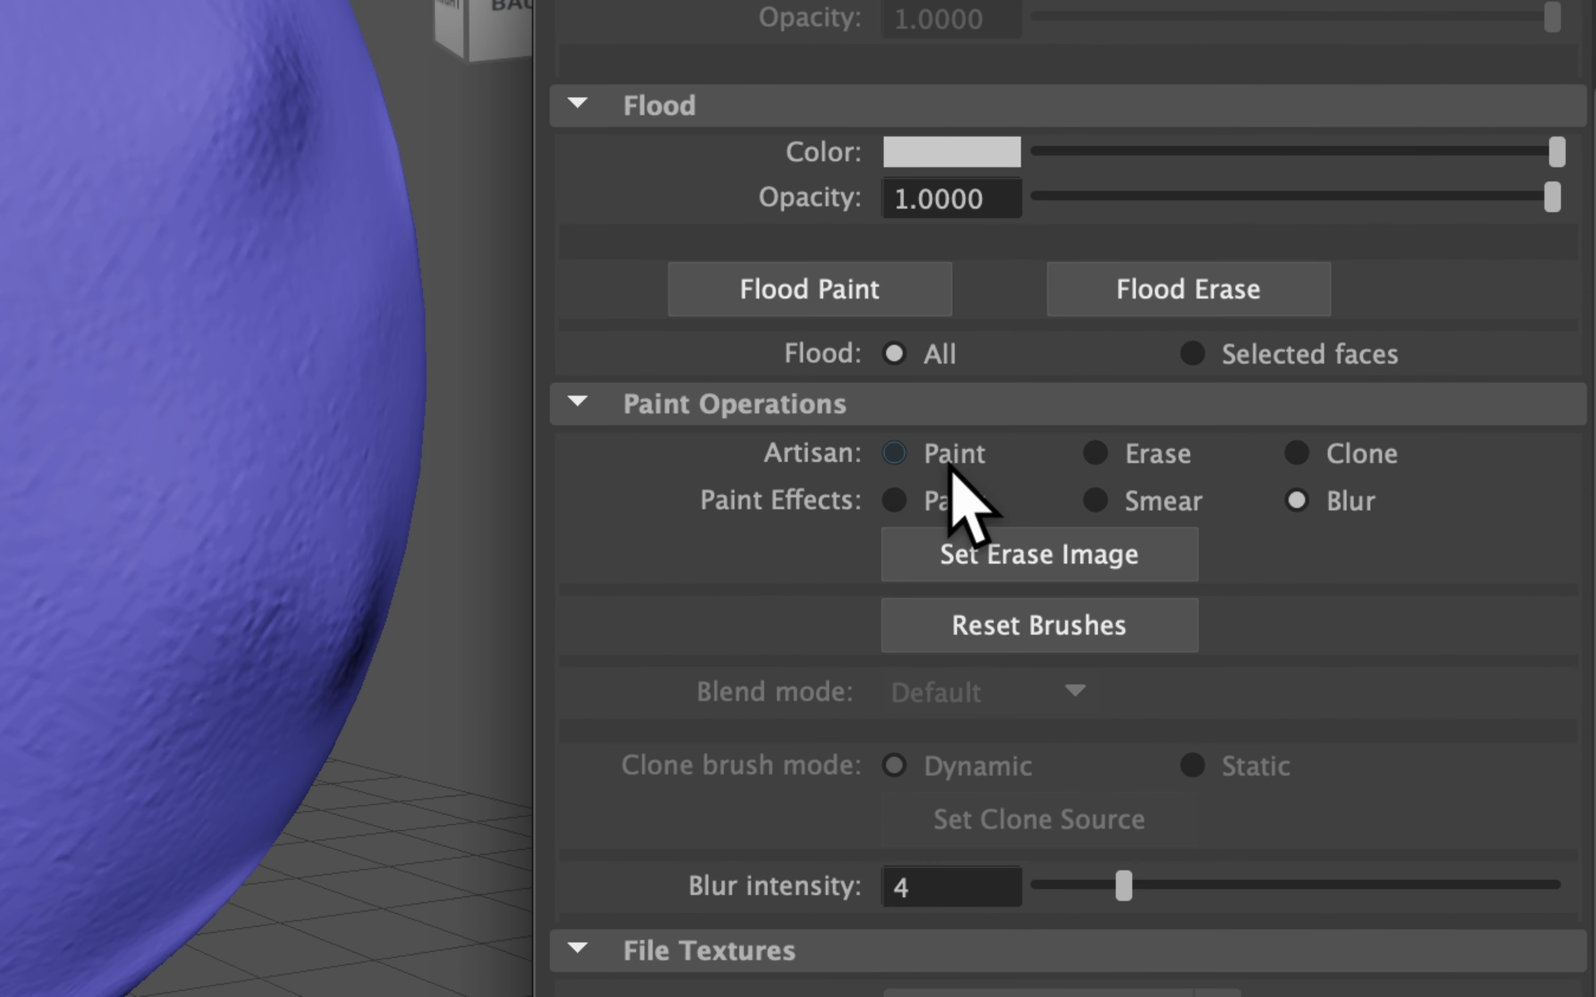
left_click(953, 462)
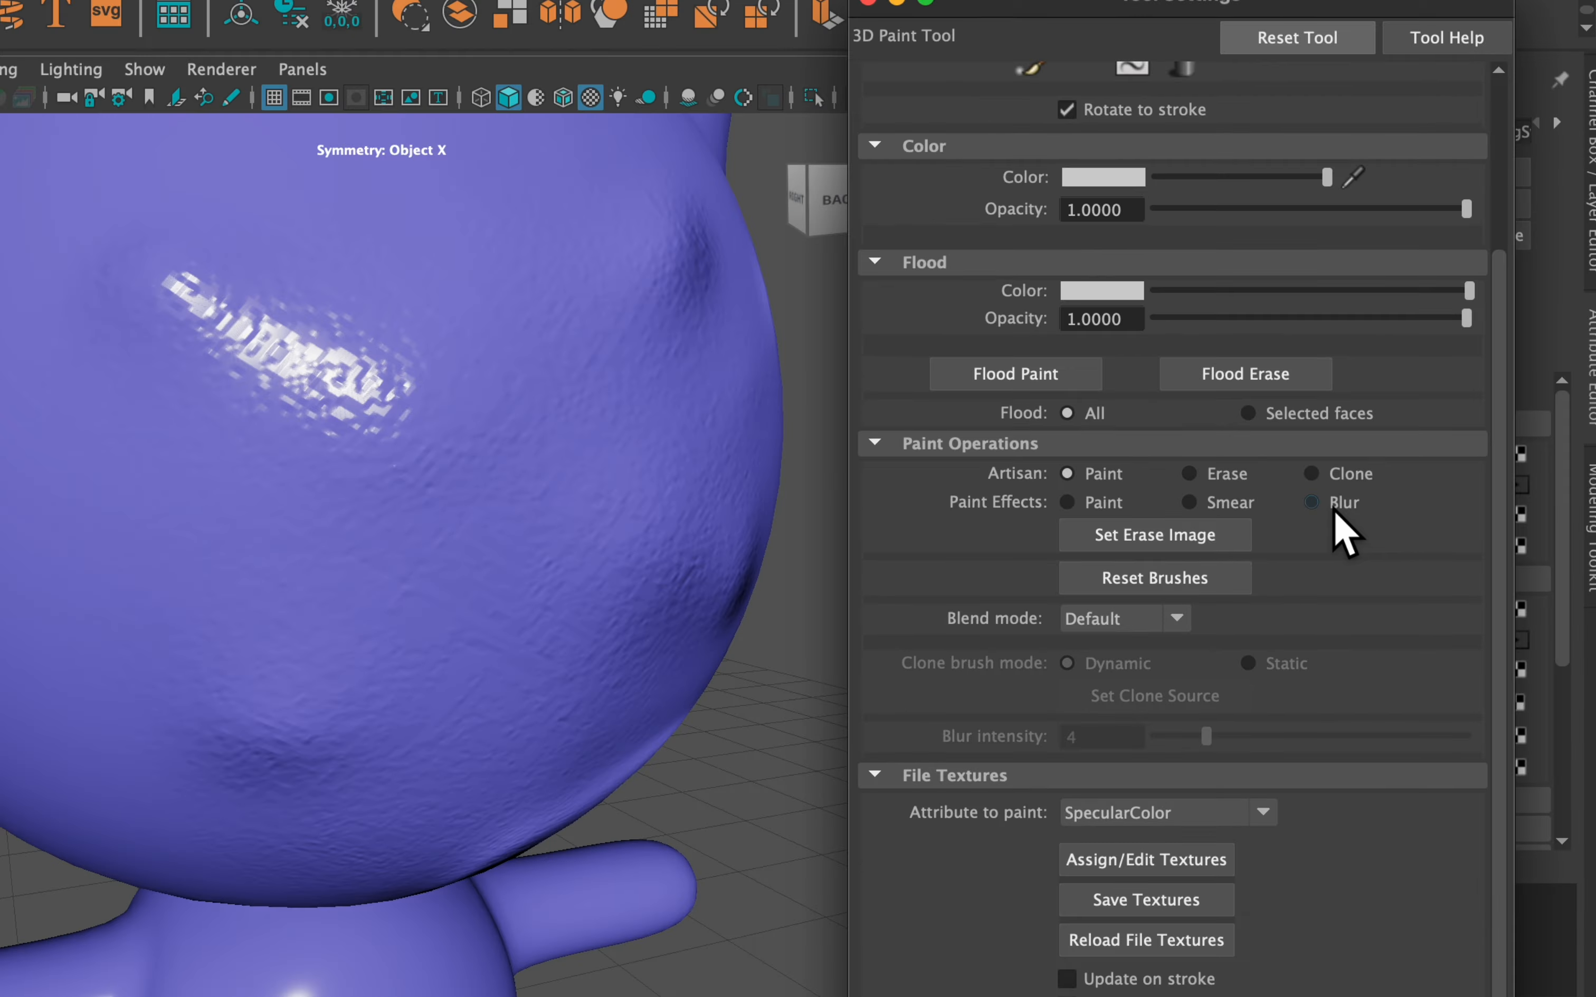
Shrink the brush, set the colour to black, and paint over the white specular patch
scroll(1154, 527, "up", 3)
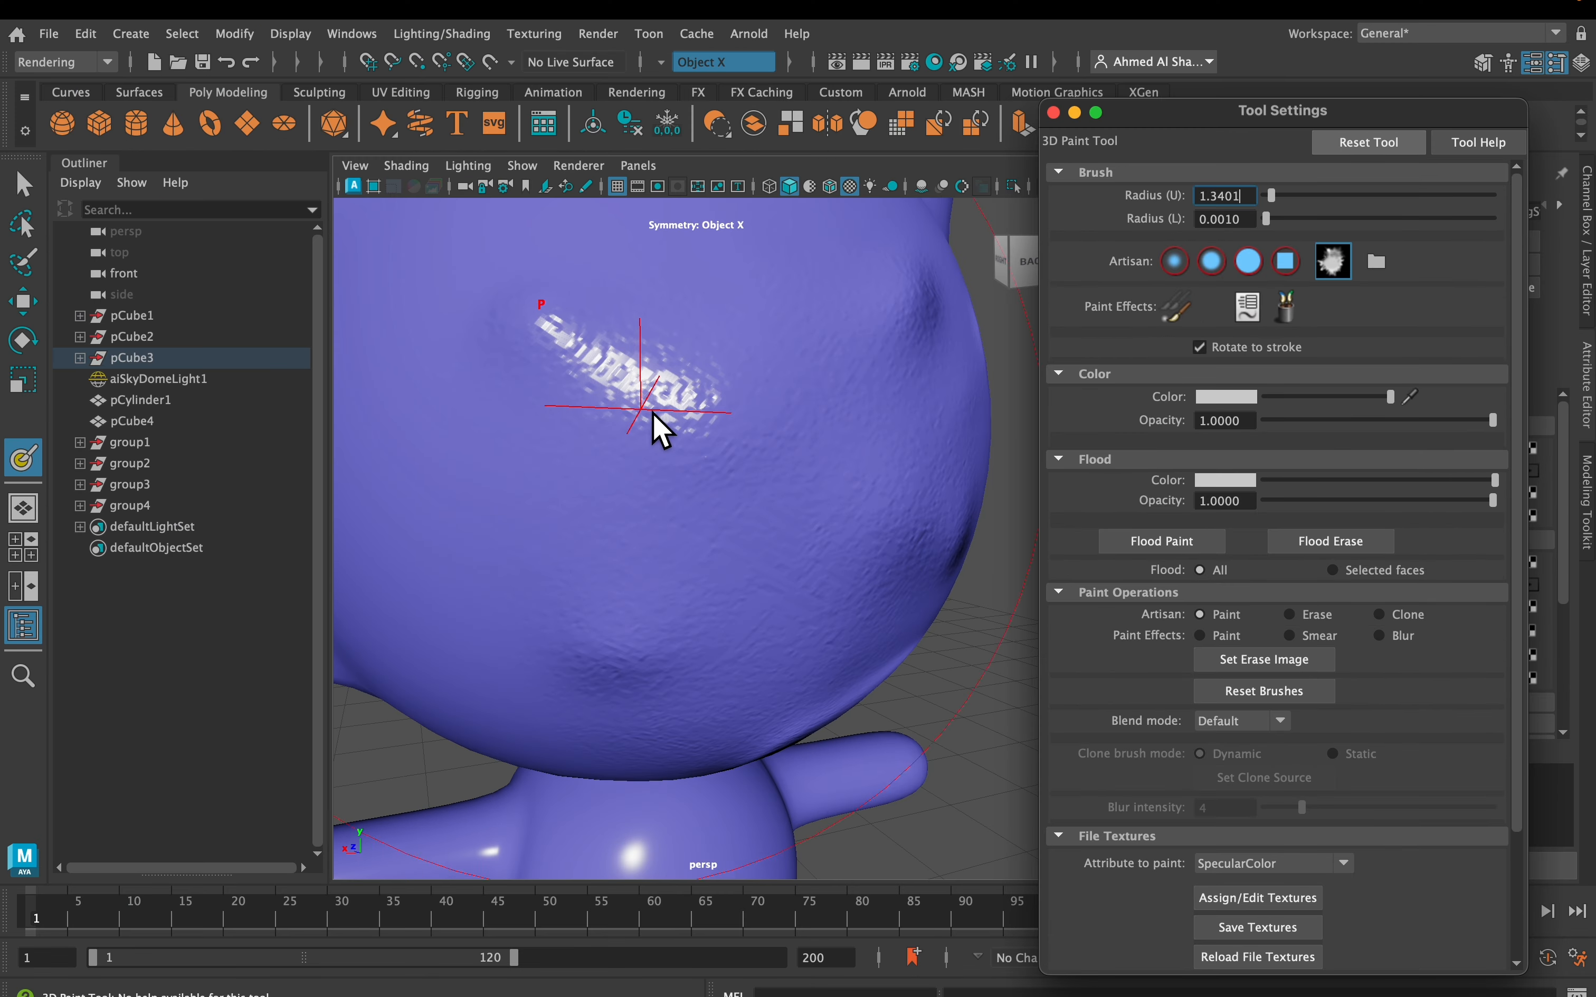
left_click(679, 401)
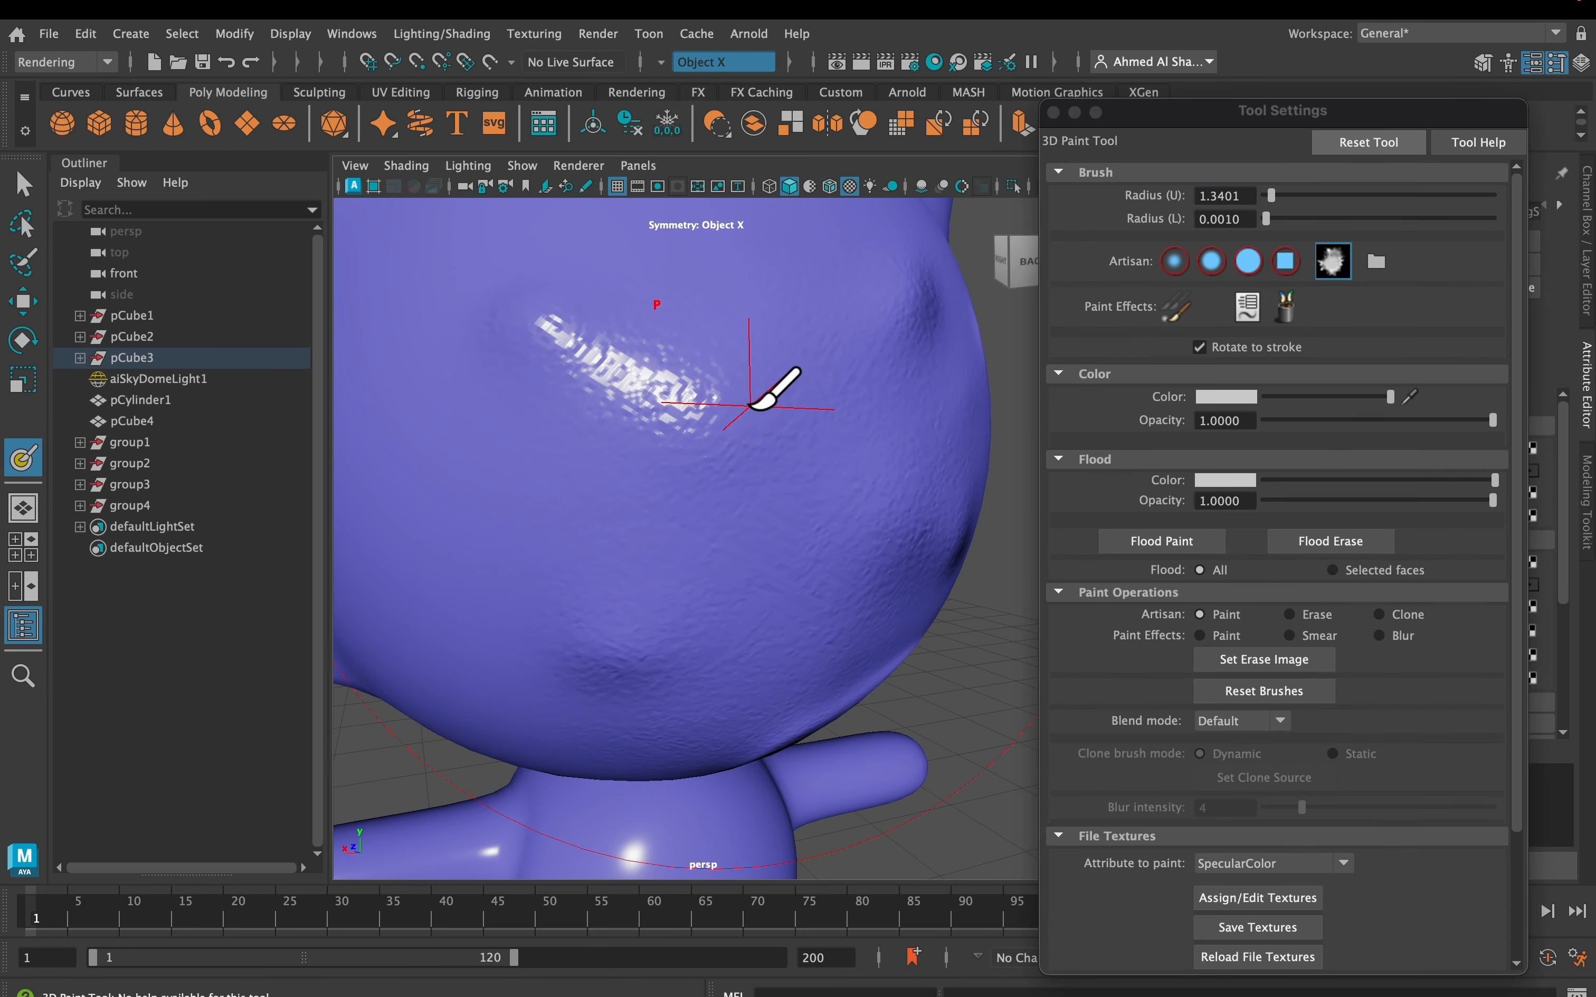
left_click_drag(639, 404, 569, 404)
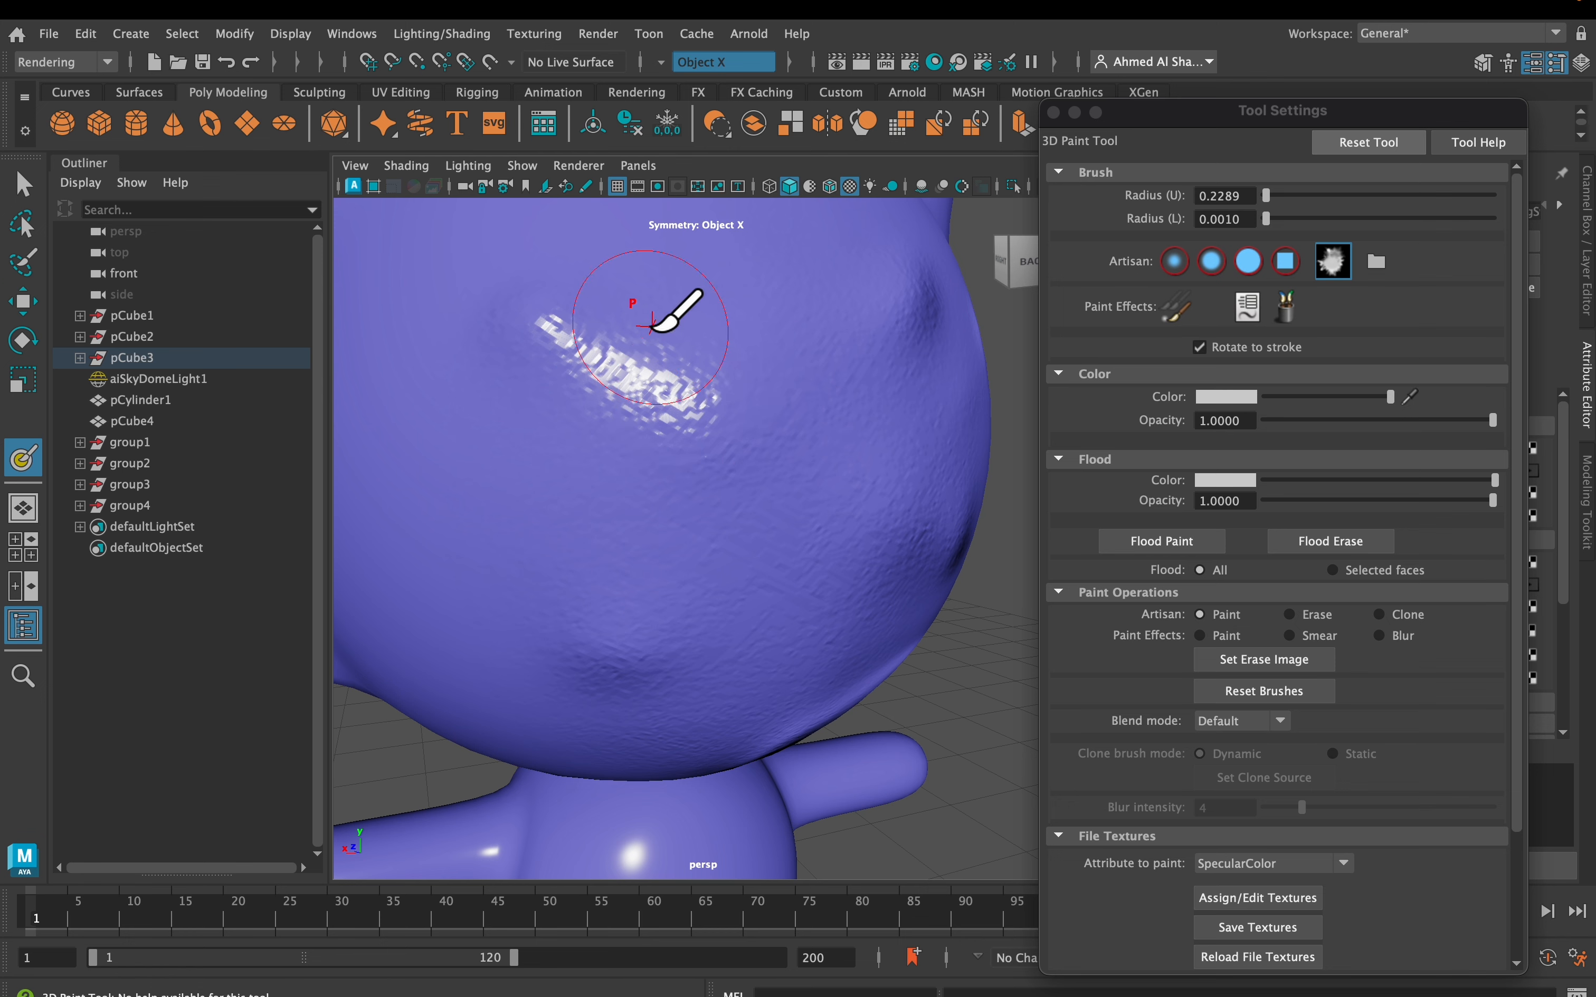
left_click_drag(1292, 399, 933, 445)
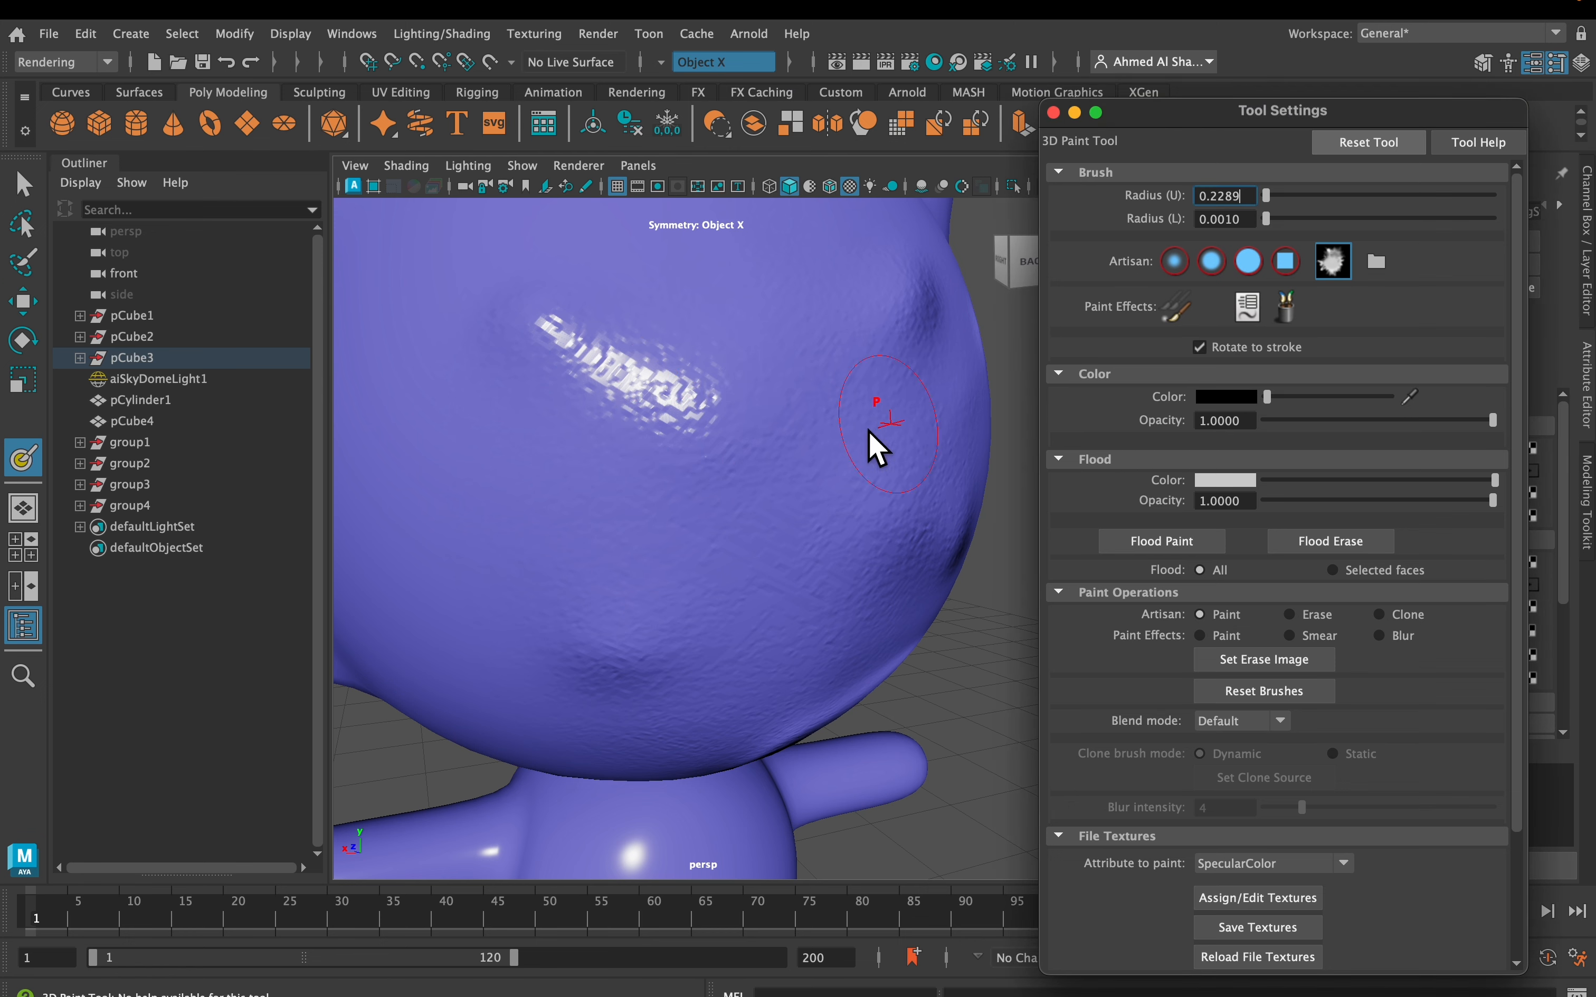
left_click_drag(698, 357, 686, 473)
middle_click_drag(681, 401, 712, 477, "alt")
Light the view with all scene lights and paint a thinner dark stroke on the head
scroll(712, 478, "up", 5)
left_click_drag(580, 369, 638, 436)
scroll(645, 441, "down", 5)
middle_click_drag(639, 436, 658, 451, "alt")
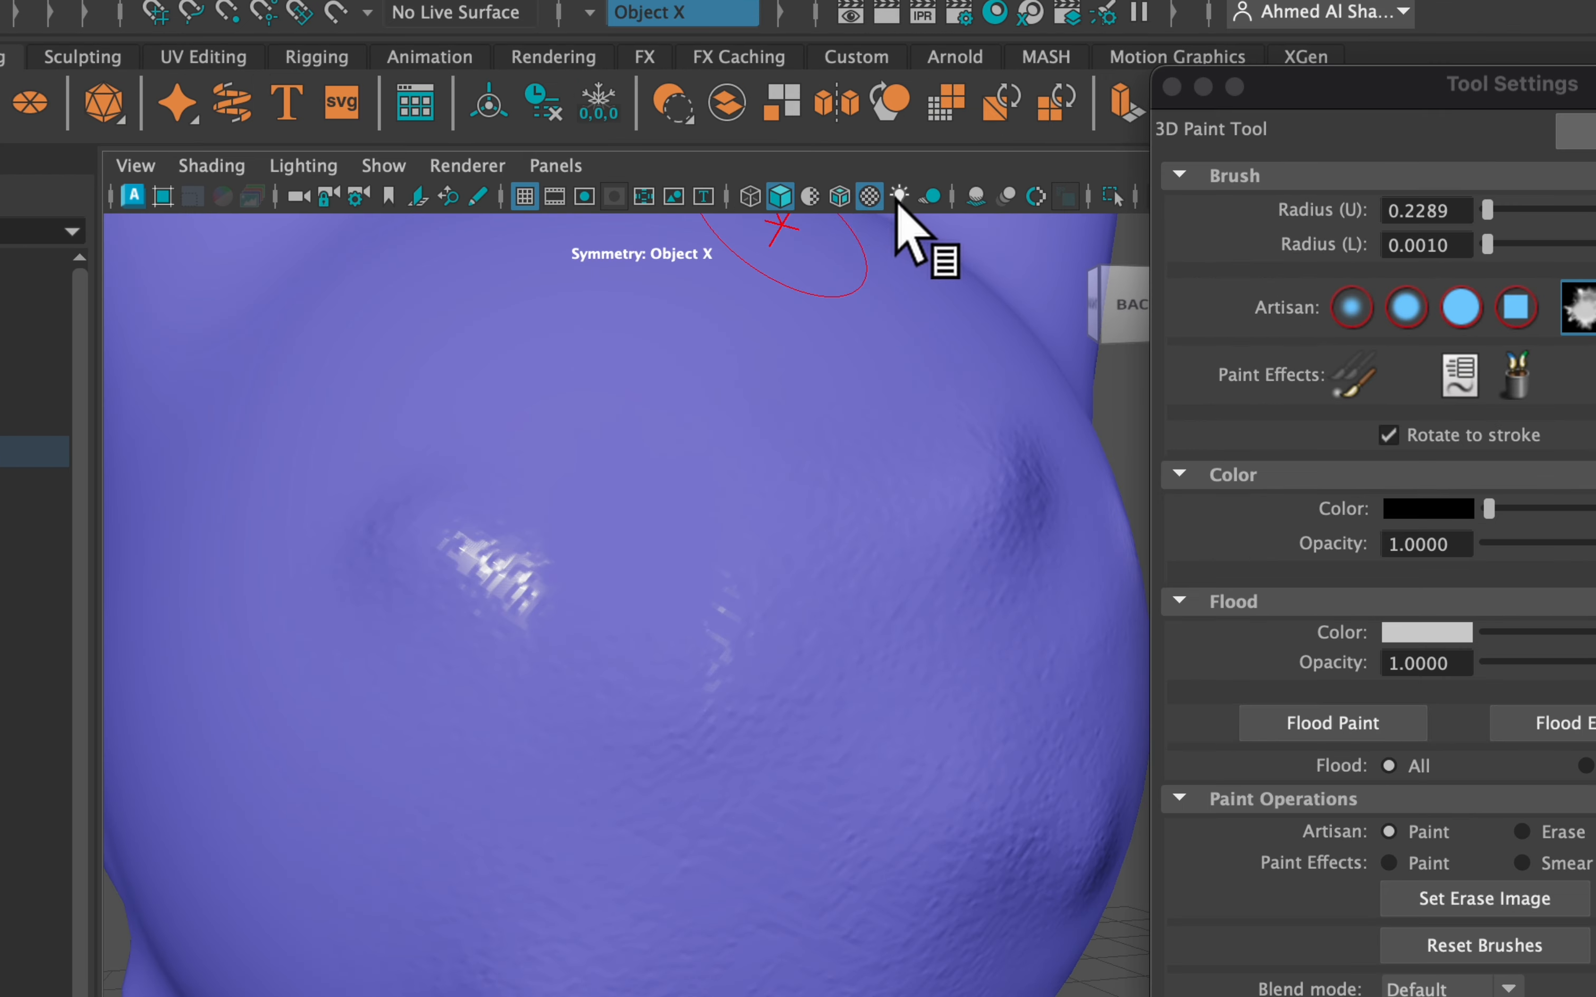
left_click(899, 196)
mouse_move(779, 364)
left_mouse_down("alt")
mouse_move(783, 400)
mouse_move(745, 395)
left_mouse_up("alt")
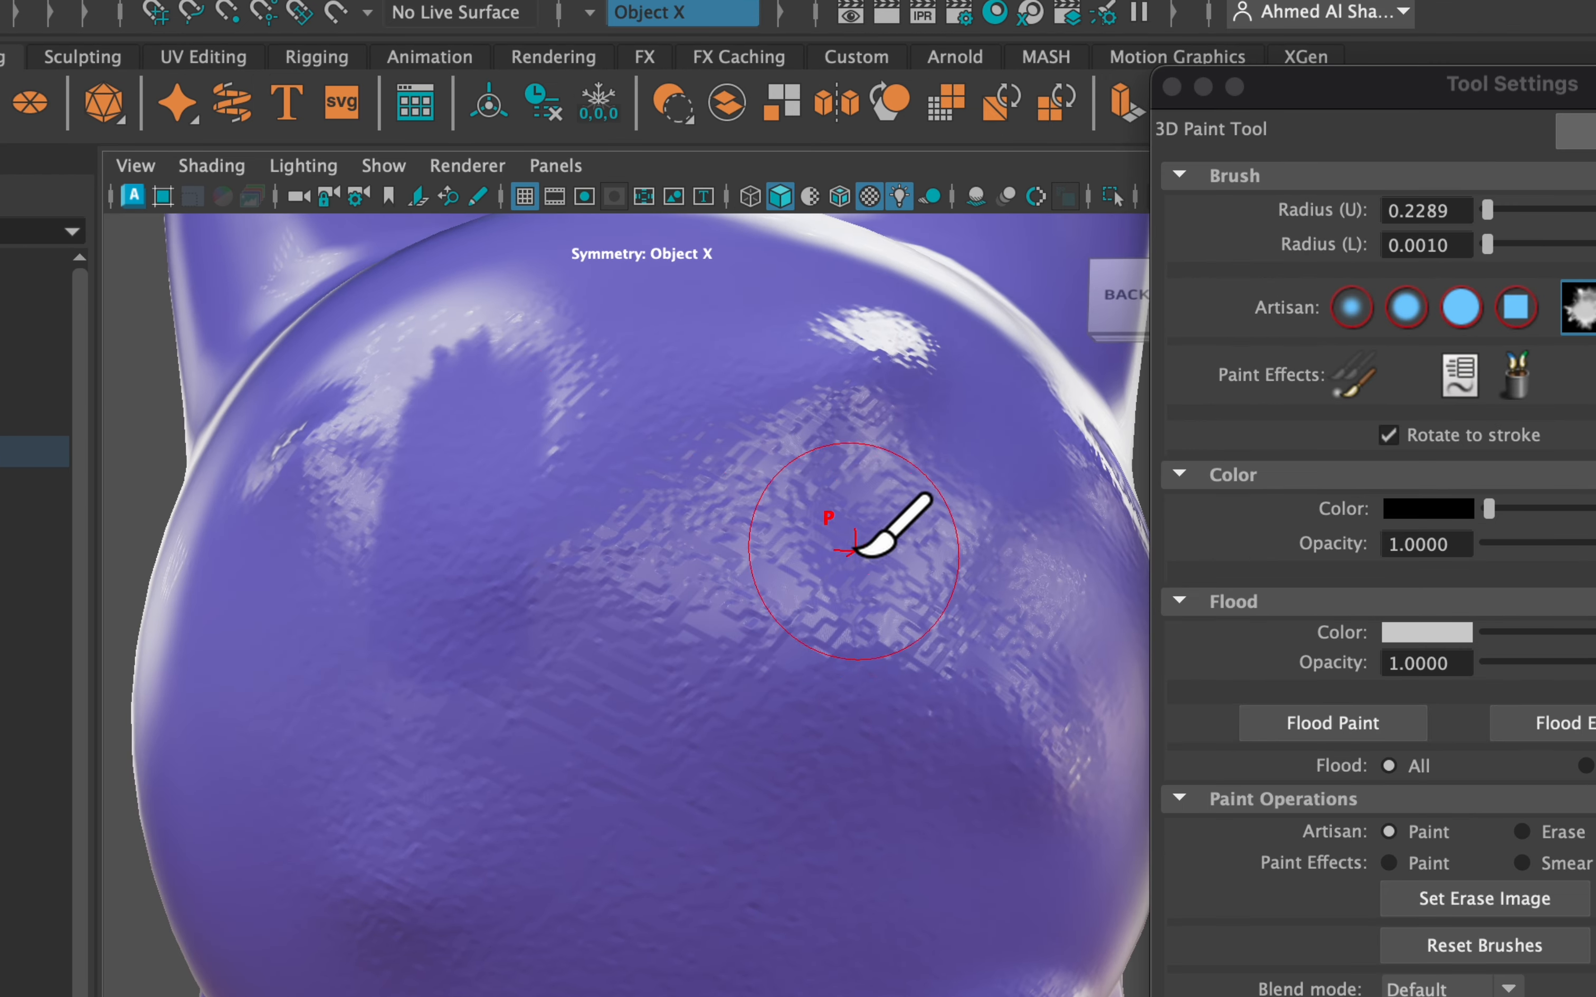
left_click_drag(847, 565, 806, 560)
mouse_move(775, 402)
left_mouse_down()
mouse_move(799, 618)
mouse_move(863, 610)
mouse_move(836, 621)
left_mouse_up()
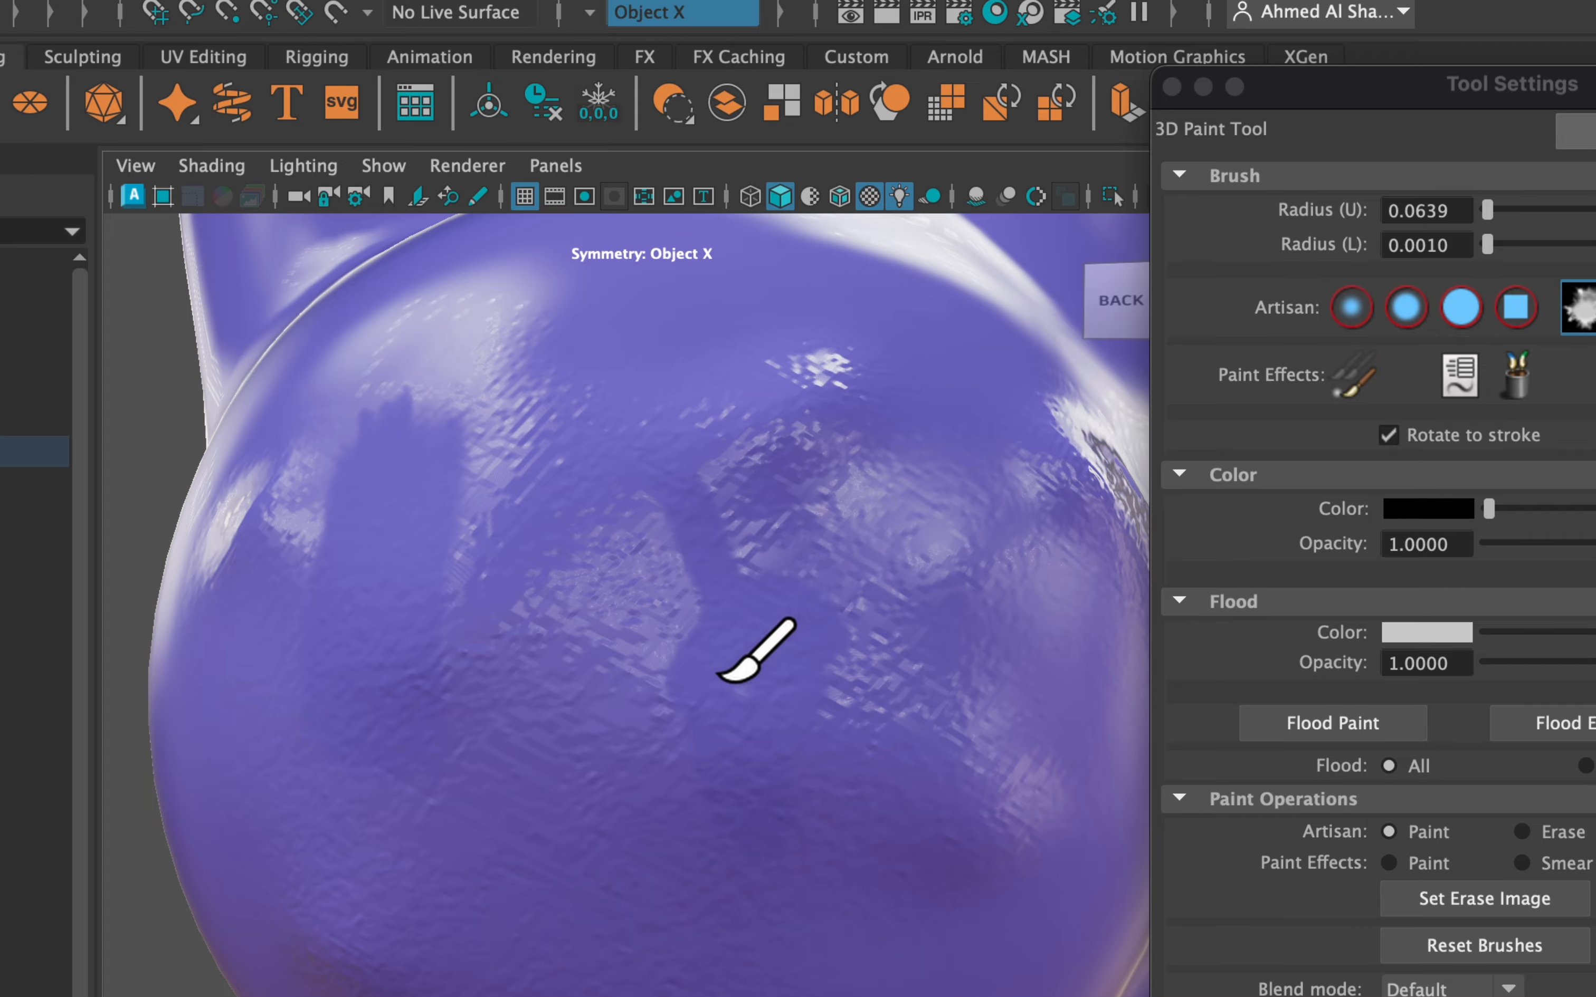
mouse_move(915, 570)
left_mouse_down("alt")
mouse_move(898, 577)
mouse_move(912, 612)
mouse_move(534, 563)
mouse_move(816, 545)
mouse_move(748, 506)
left_mouse_up("alt")
mouse_move(552, 384)
left_mouse_down("alt")
mouse_move(605, 428)
mouse_move(837, 433)
mouse_move(758, 435)
left_mouse_up("alt")
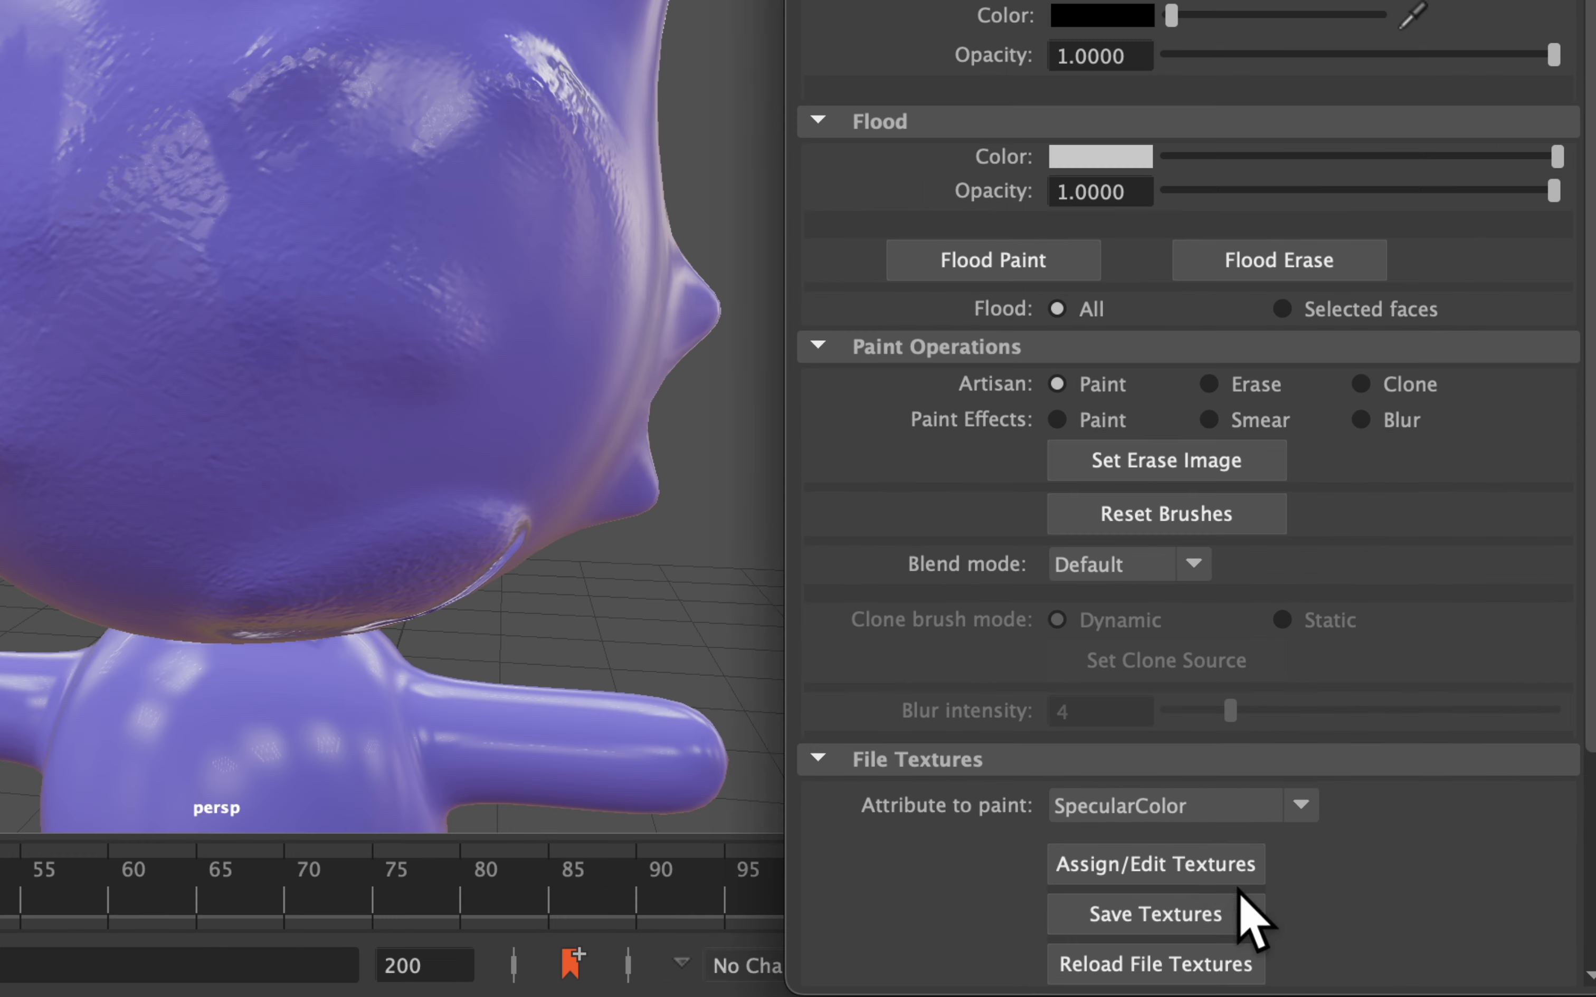
Set the painted attribute to Opacity and assign it a new 1024×1024 JPEG texture file
left_click(1180, 812)
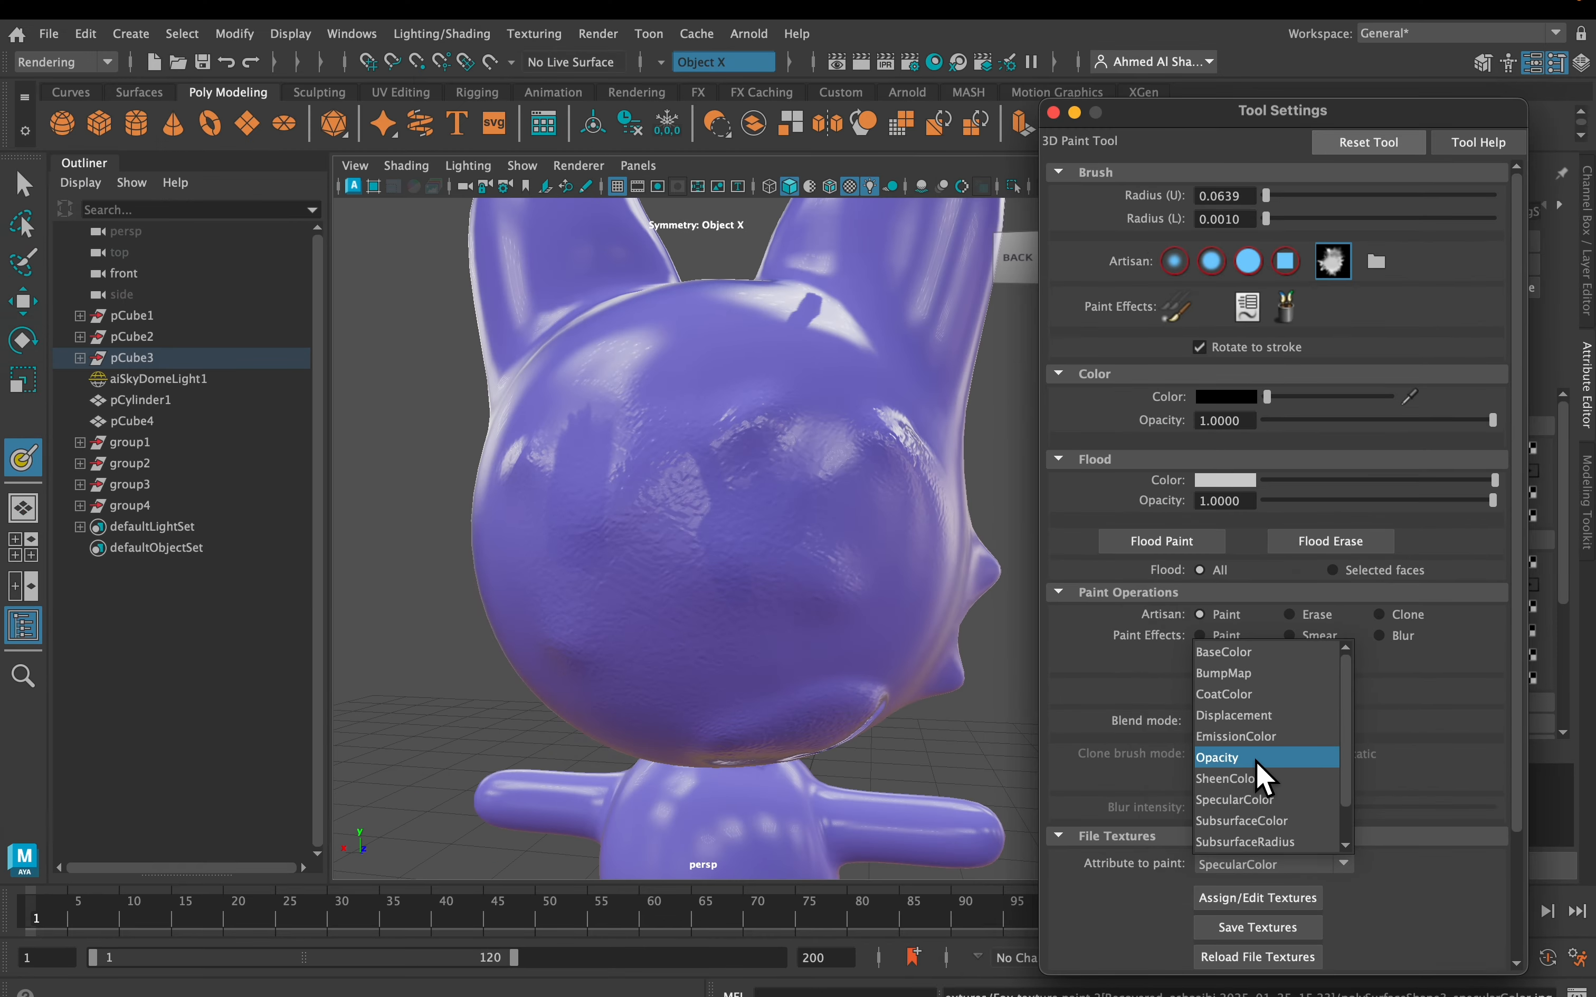
left_click(1256, 758)
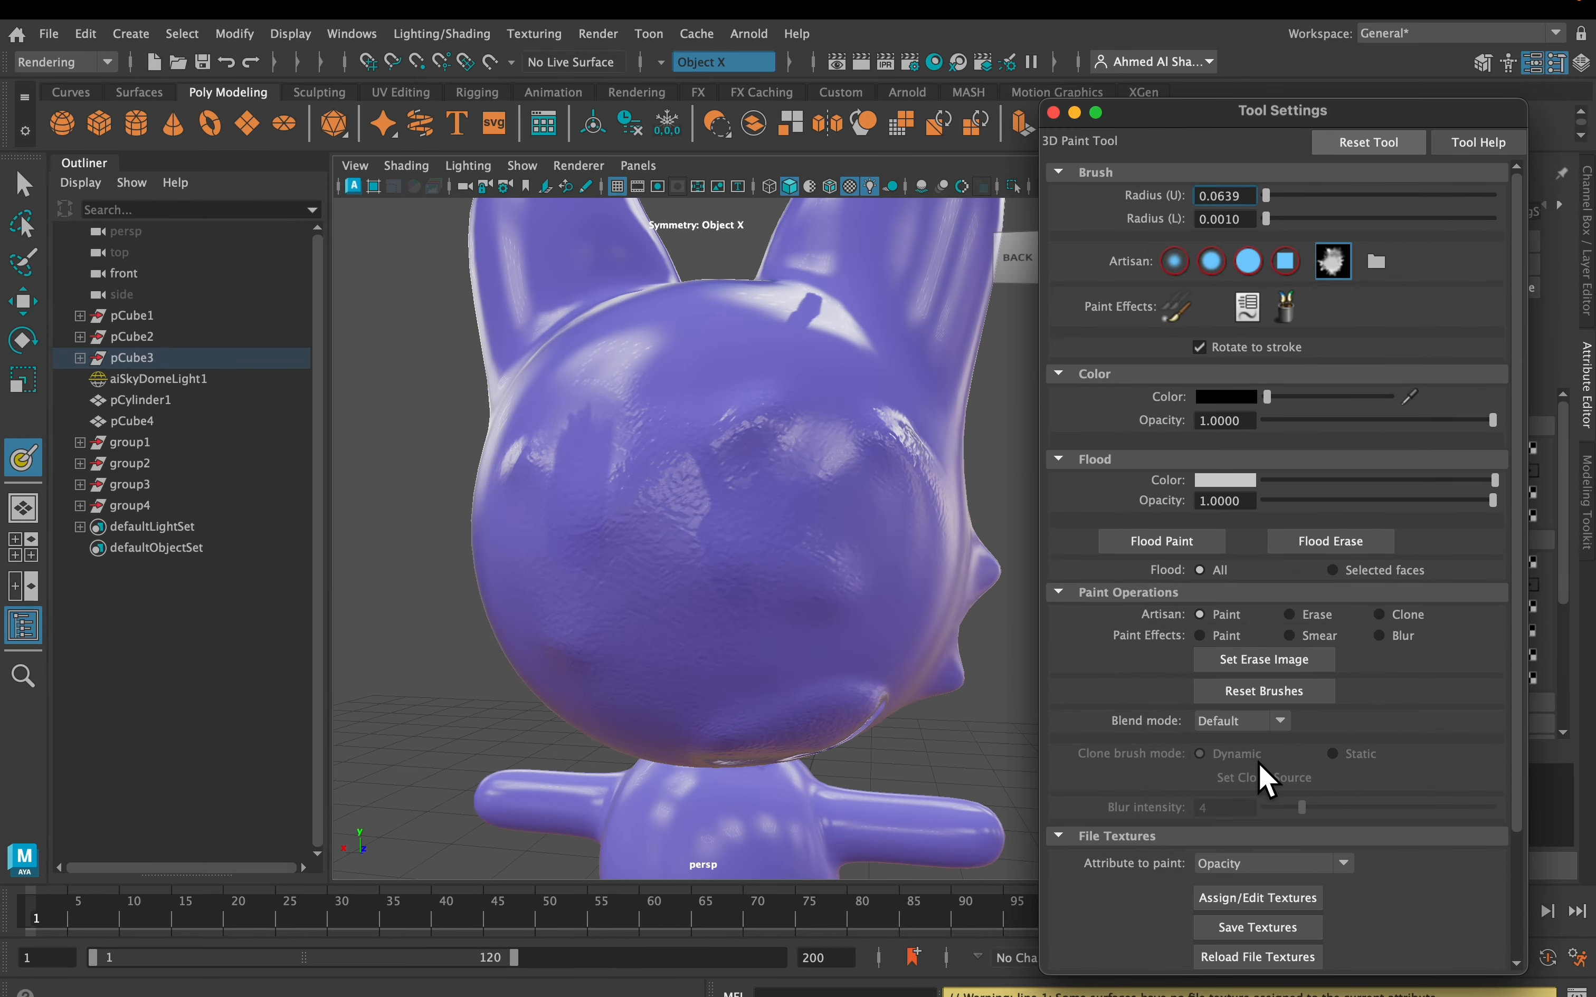
left_click(1240, 900)
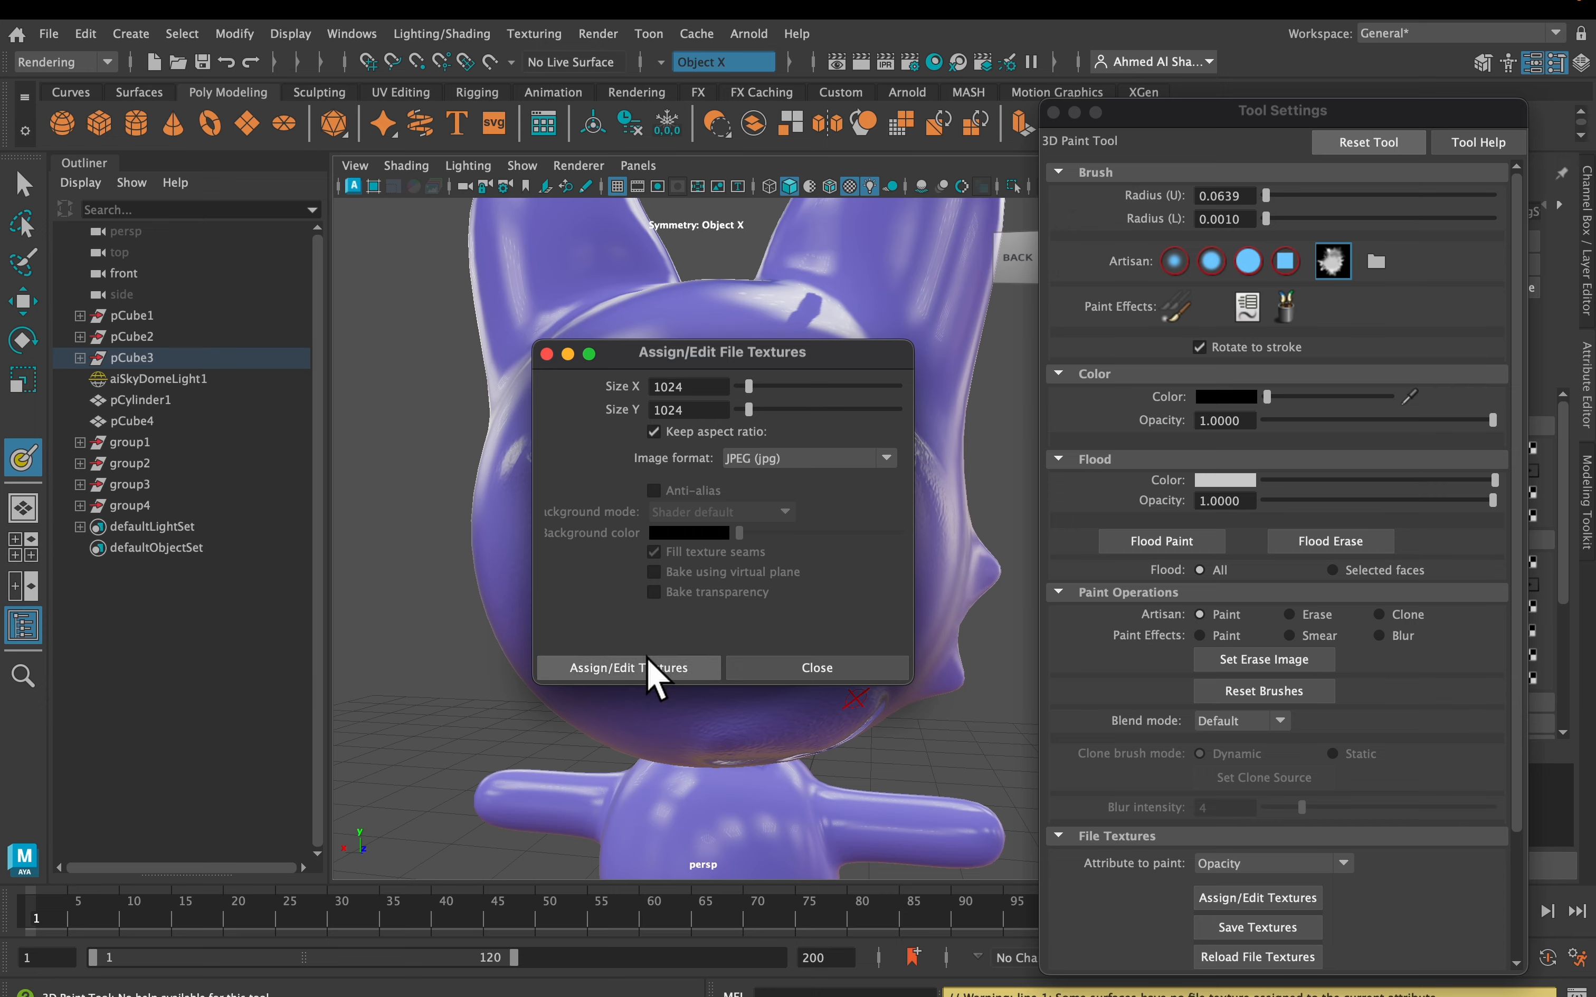
left_click(699, 665)
mouse_move(757, 623)
left_mouse_down("alt")
mouse_move(758, 537)
mouse_move(665, 515)
mouse_move(594, 528)
mouse_move(603, 547)
mouse_move(811, 542)
mouse_move(758, 502)
mouse_move(755, 630)
left_mouse_up("alt")
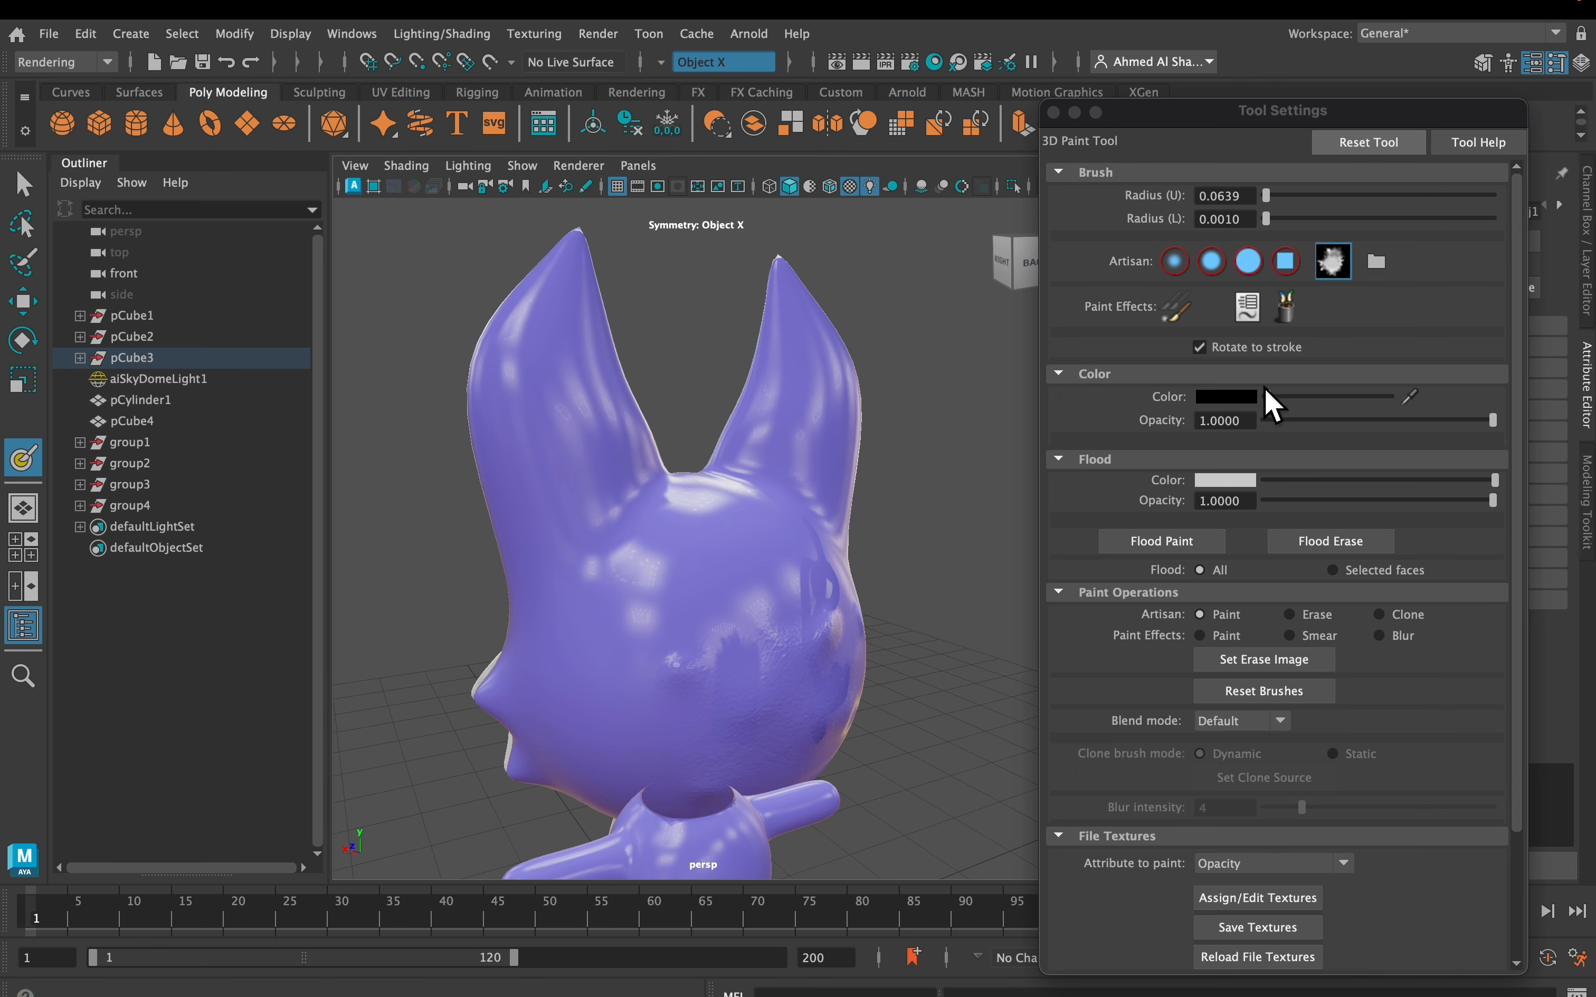
Paint dark opacity strokes across the front of the fox's forehead
left_click(1292, 419)
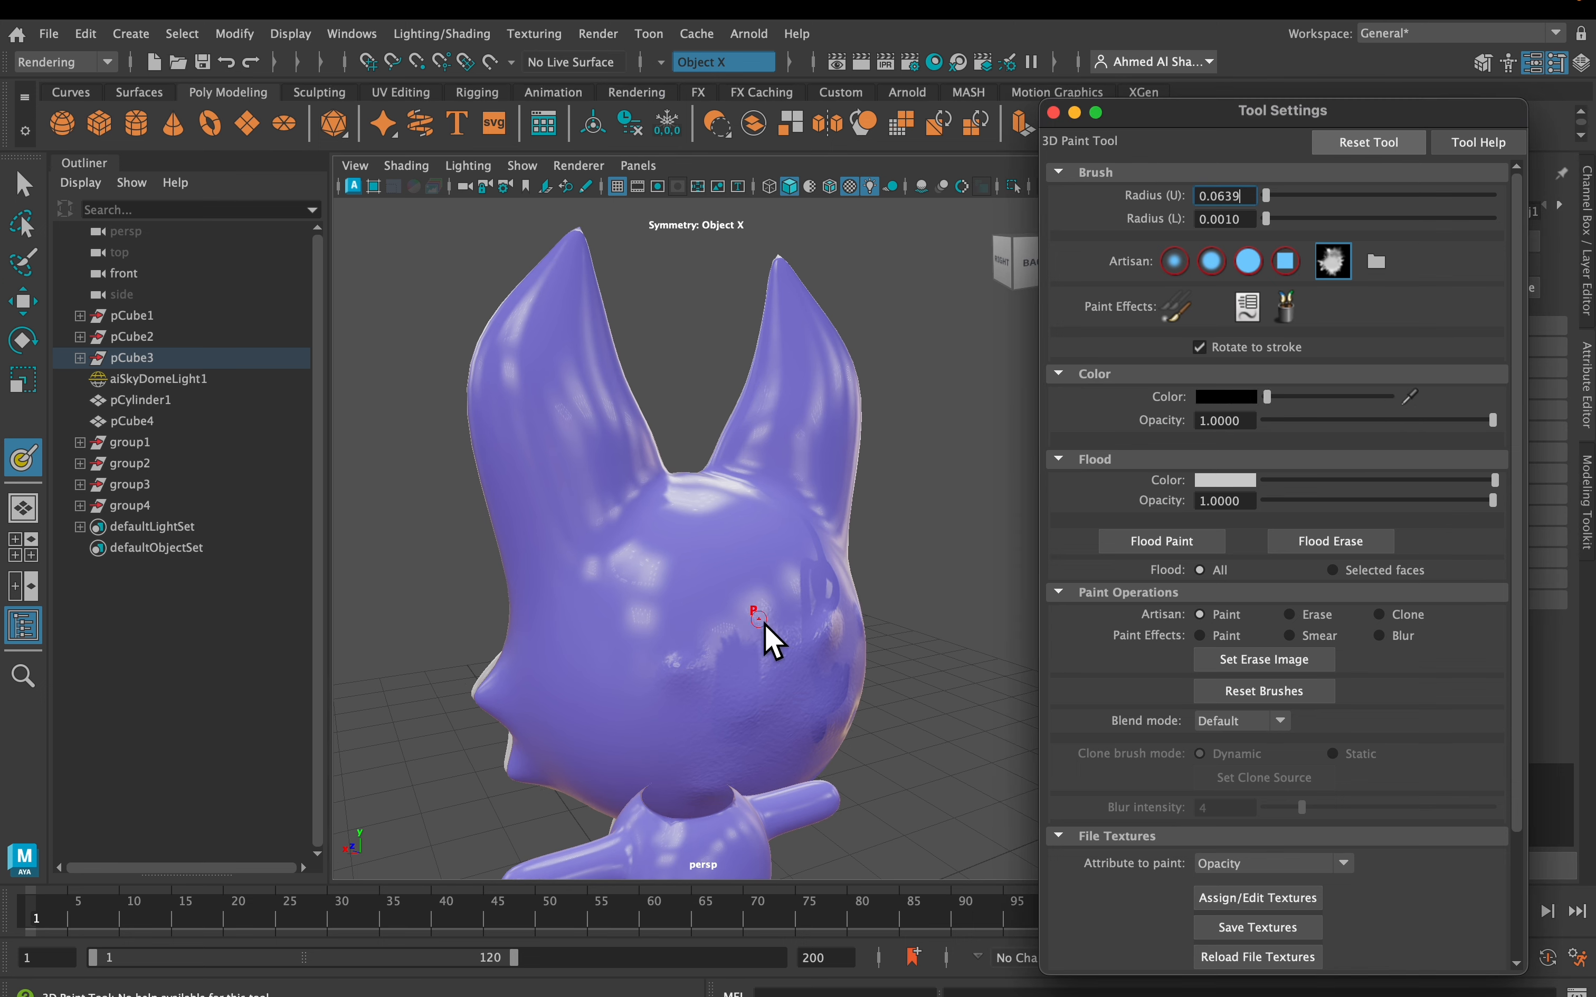
scroll(765, 639, "up", 5)
left_click_drag(756, 623, 549, 589, "alt")
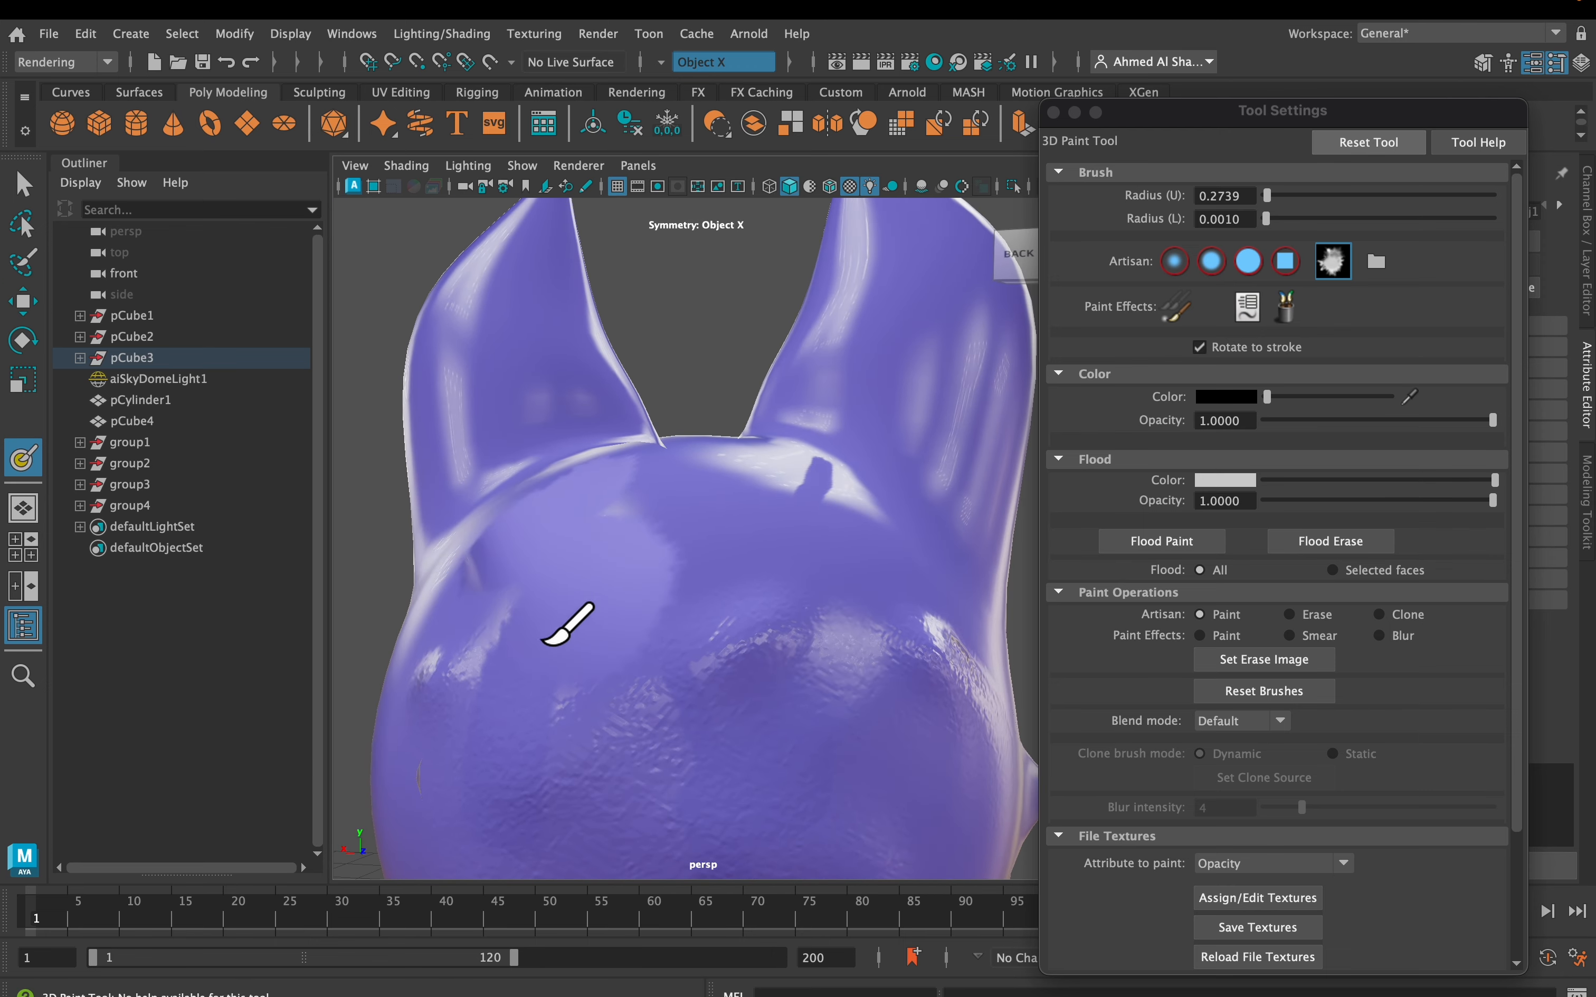
left_click_drag(610, 579, 567, 587, "alt")
left_click_drag(454, 657, 419, 654, "alt")
mouse_move(768, 582)
left_mouse_down()
mouse_move(969, 552)
mouse_move(844, 524)
mouse_move(731, 552)
left_mouse_up()
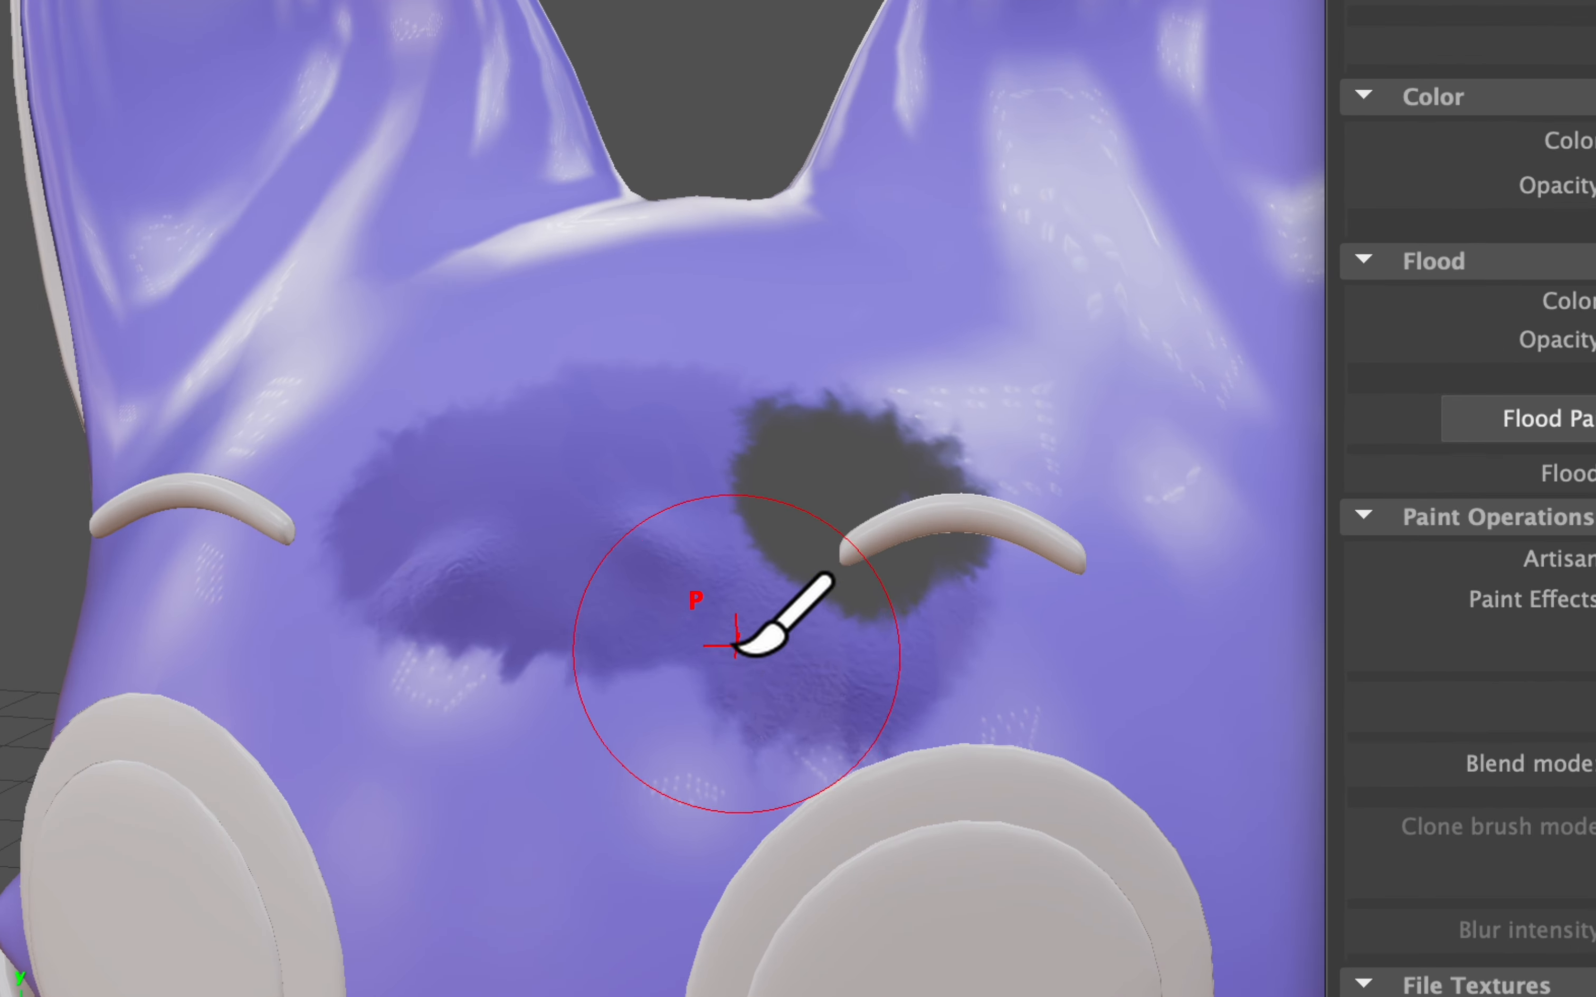
left_click_drag(731, 660, 739, 647, "alt")
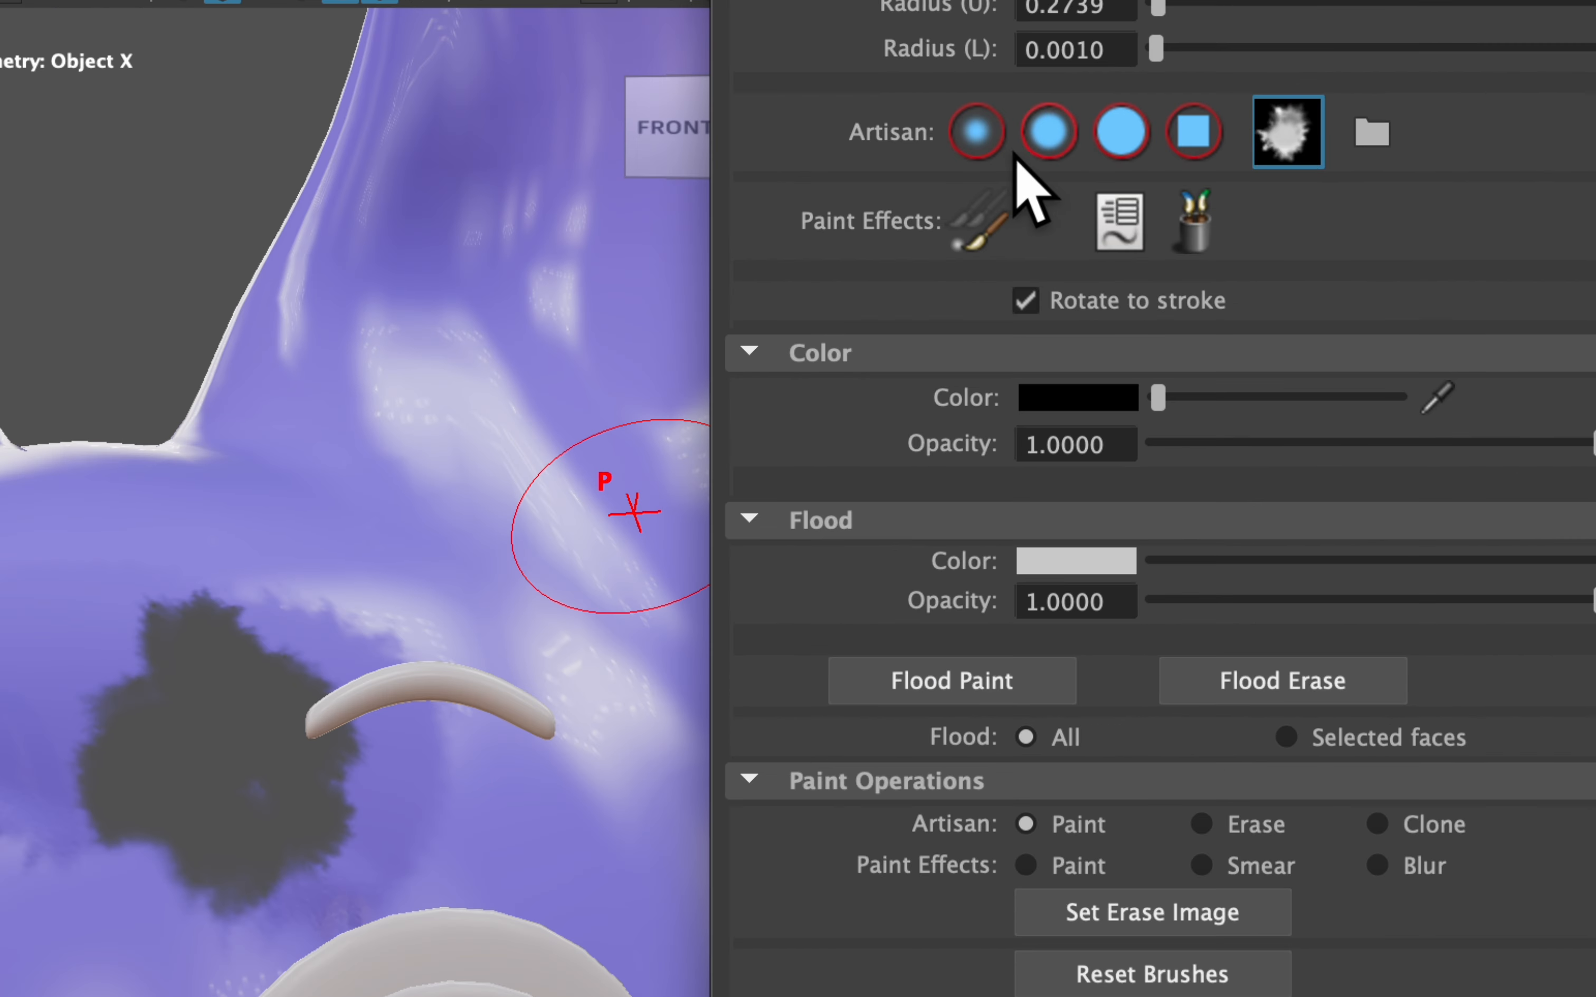
Switch to the soft round Artisan brush and frame the front of the head
left_click(1103, 135)
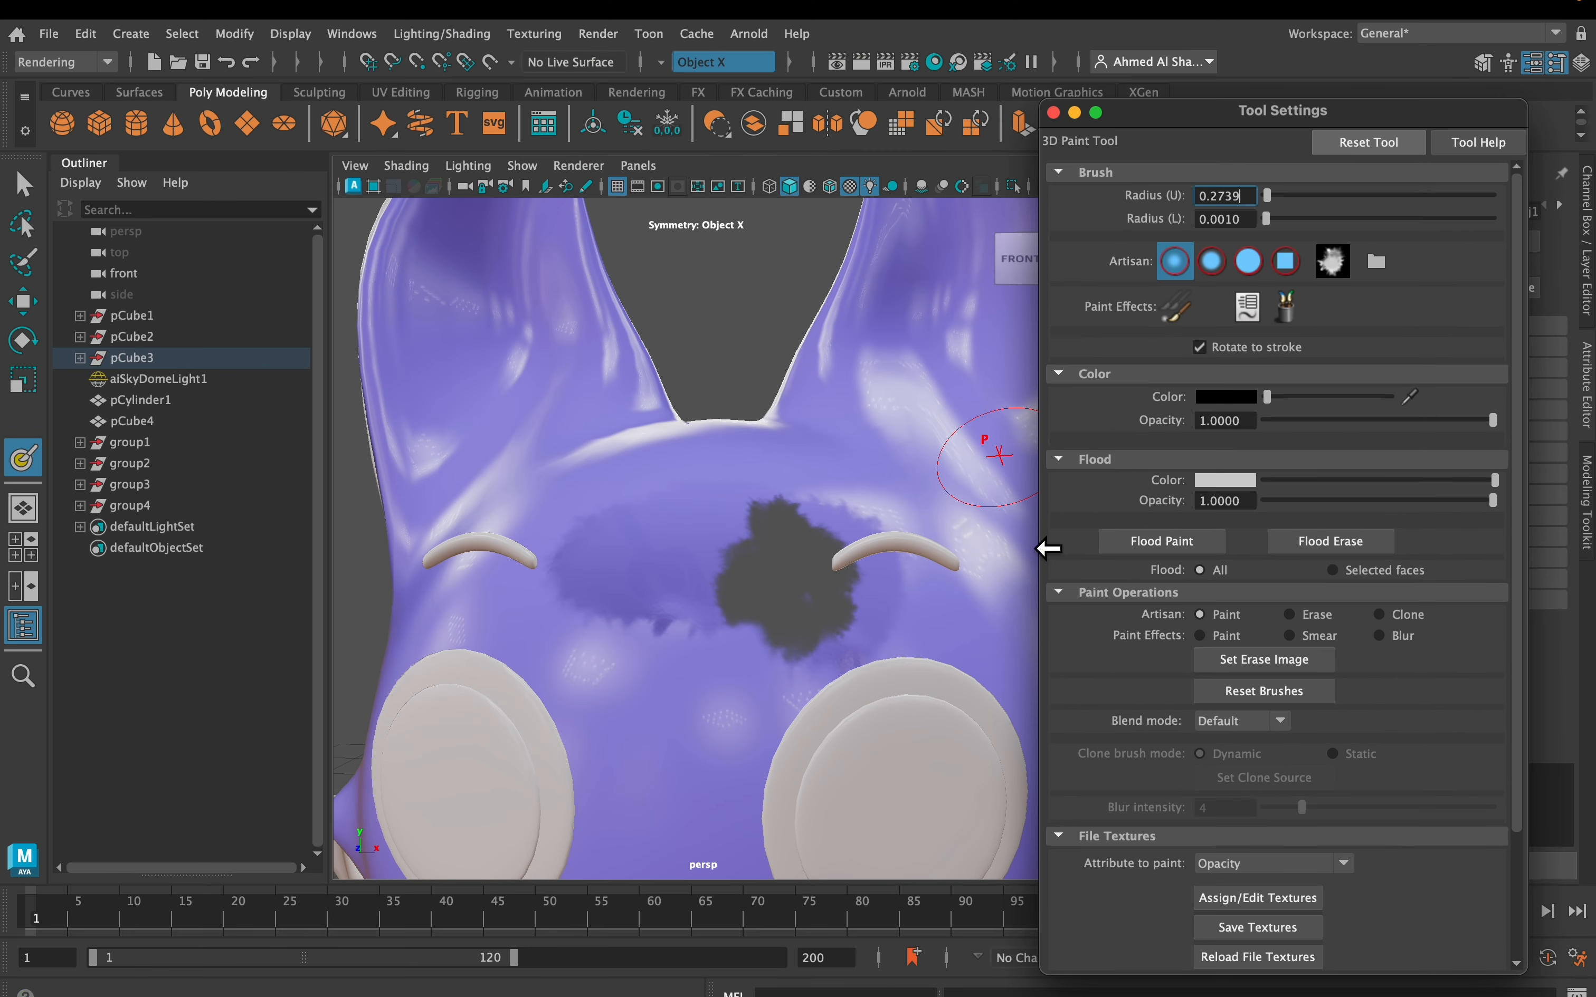
left_click_drag(622, 660, 607, 569, "alt")
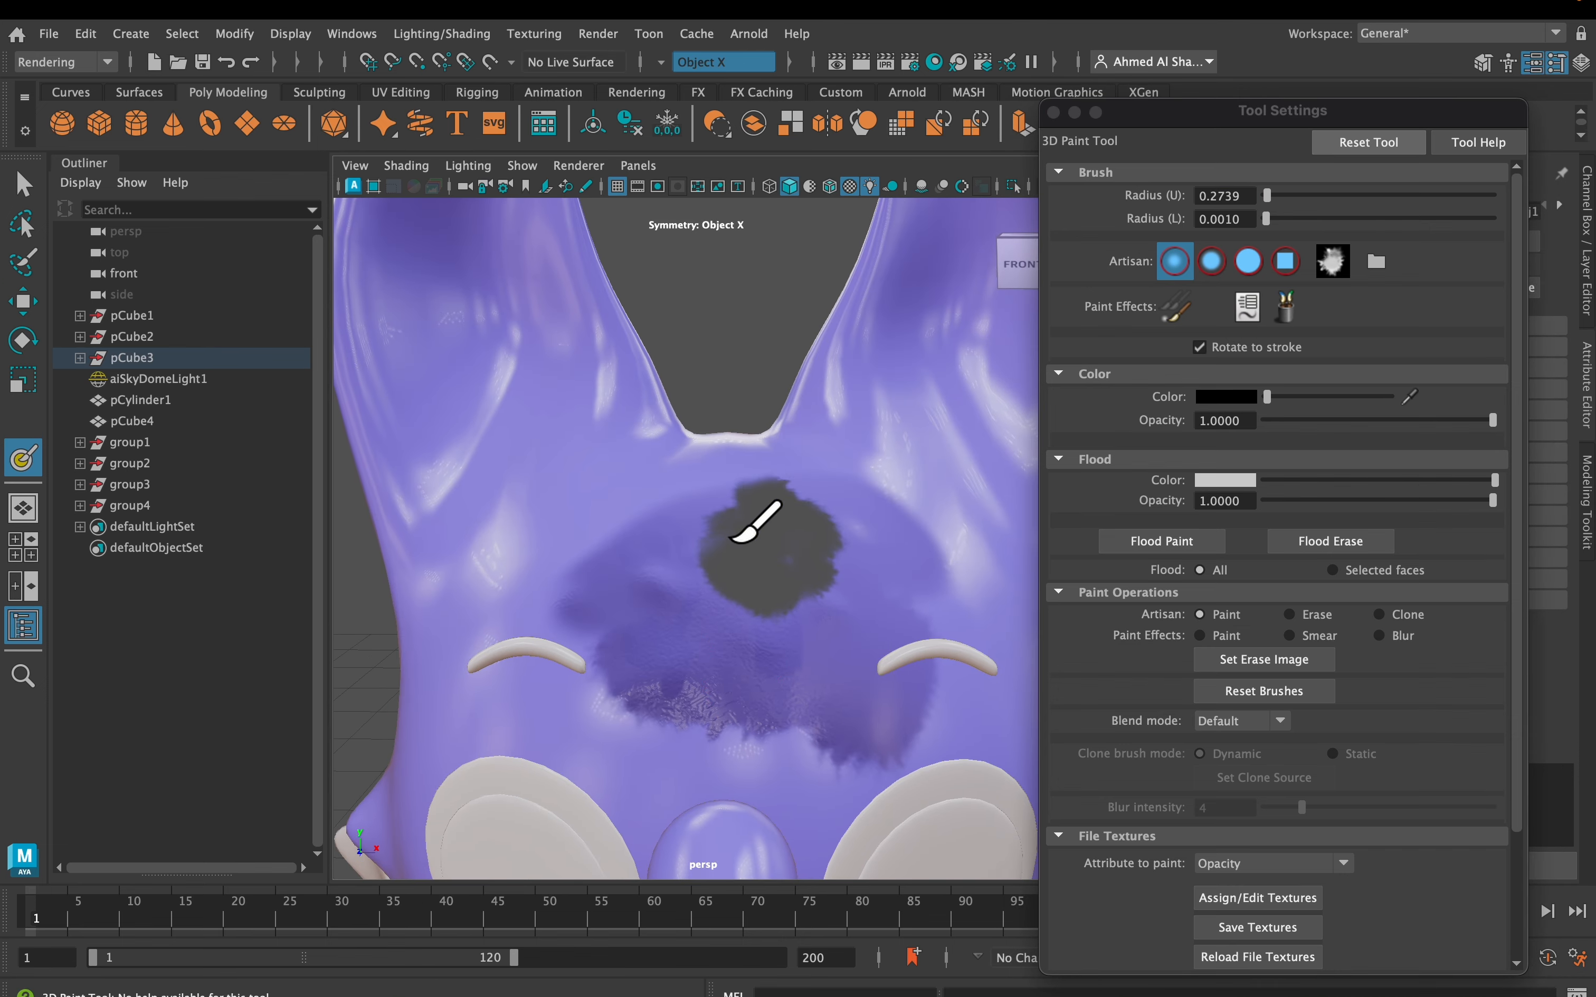
mouse_move(688, 545)
left_mouse_down("alt")
mouse_move(659, 530)
mouse_move(705, 555)
mouse_move(679, 574)
mouse_move(684, 535)
mouse_move(701, 560)
left_mouse_up("alt")
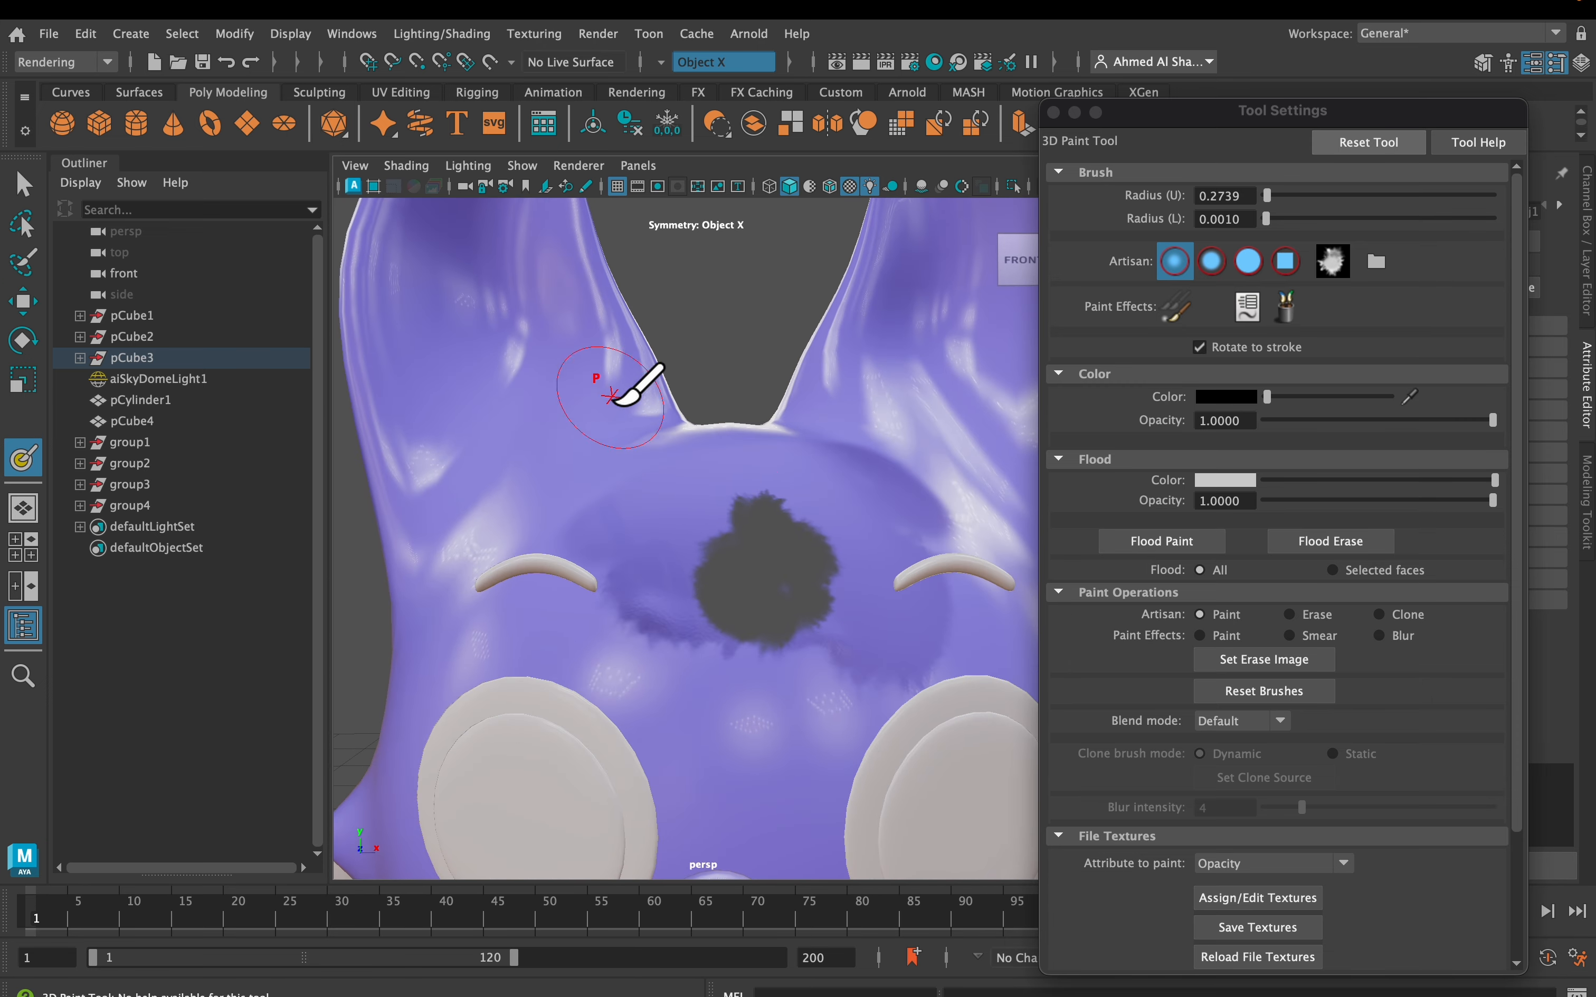
scroll(612, 396, "down", 5)
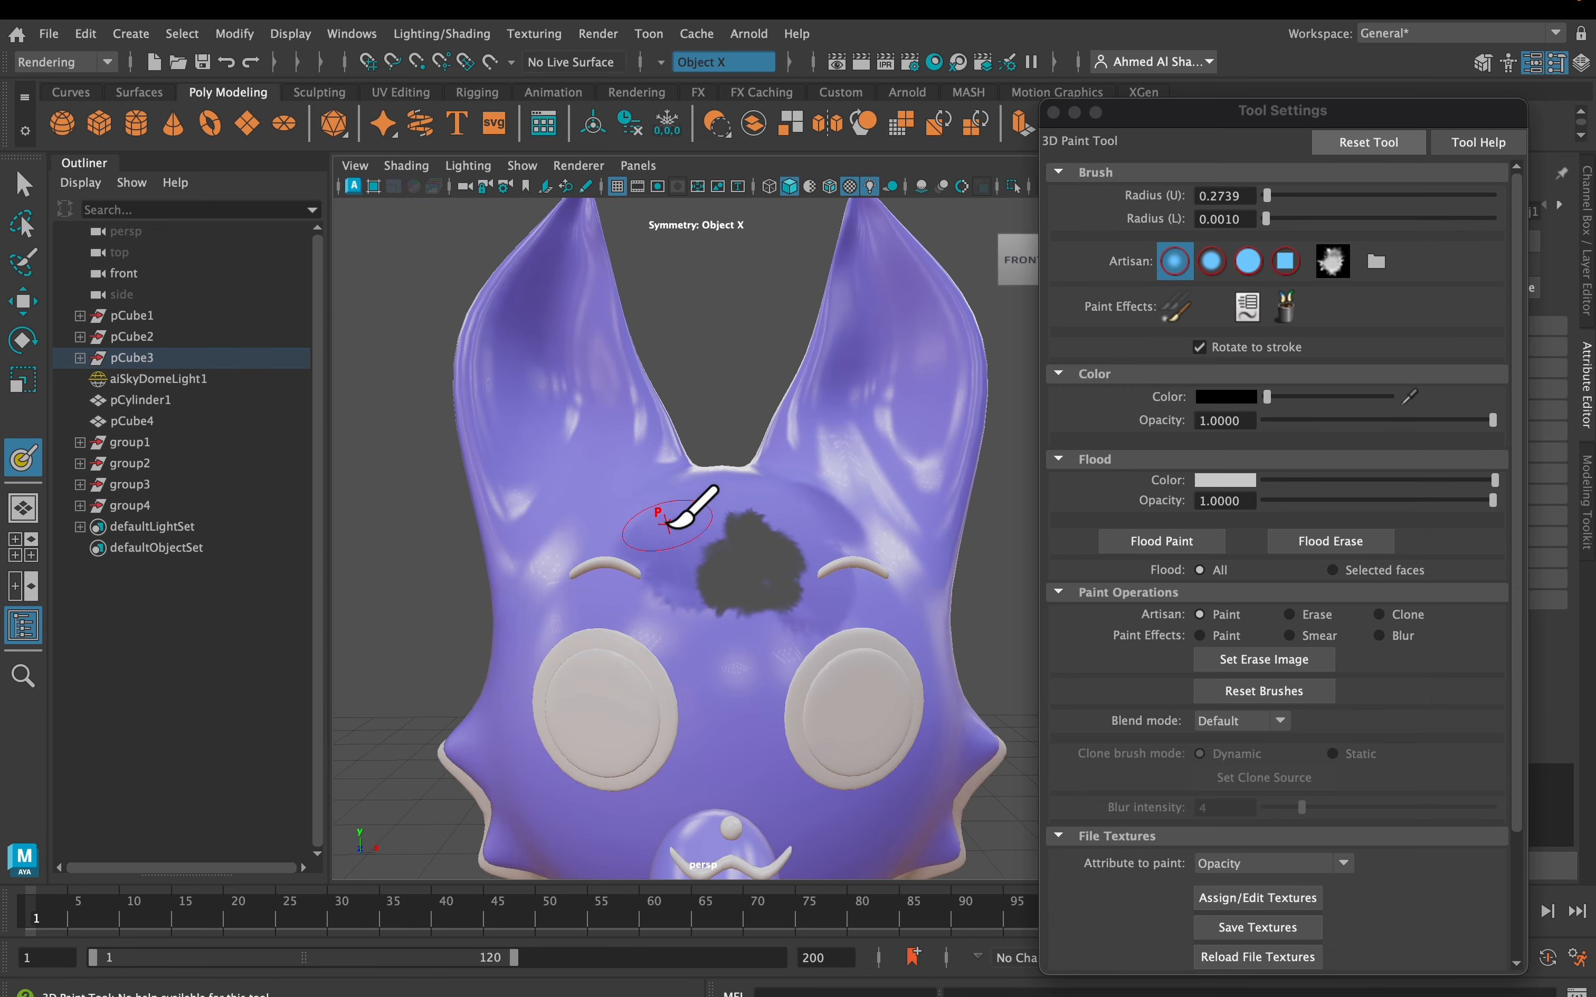
scroll(667, 523, "down", 6)
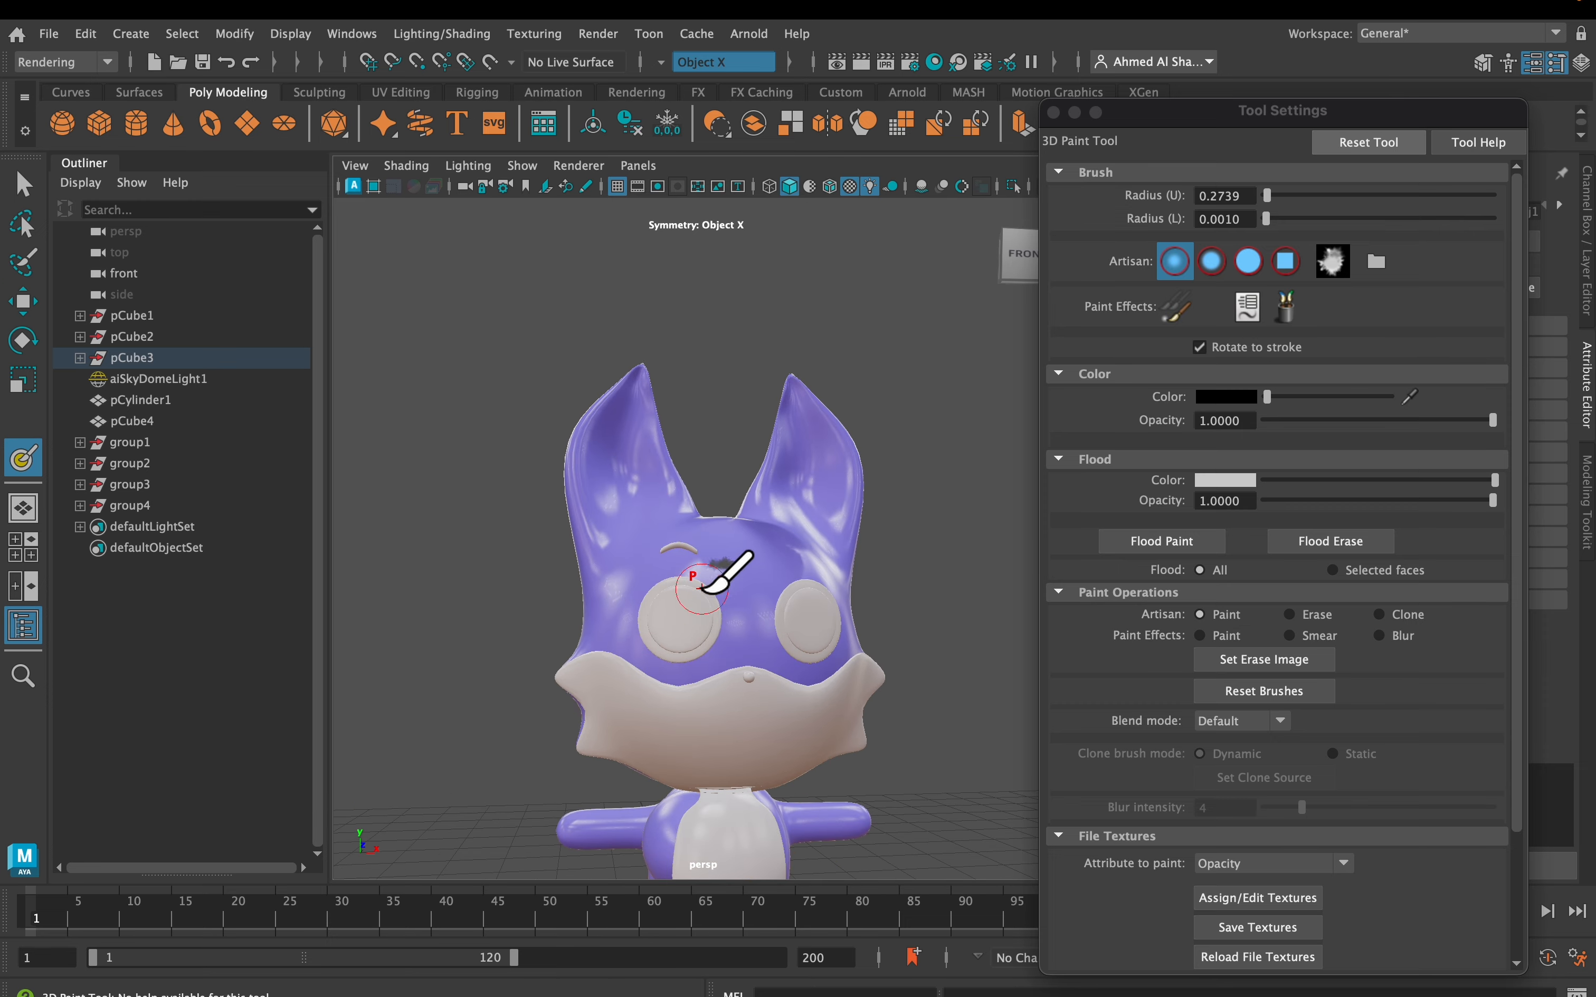
scroll(700, 585, "up", 8)
mouse_move(732, 453)
middle_mouse_down("alt")
mouse_move(790, 451)
mouse_move(798, 362)
mouse_move(784, 453)
mouse_move(805, 470)
middle_mouse_up("alt")
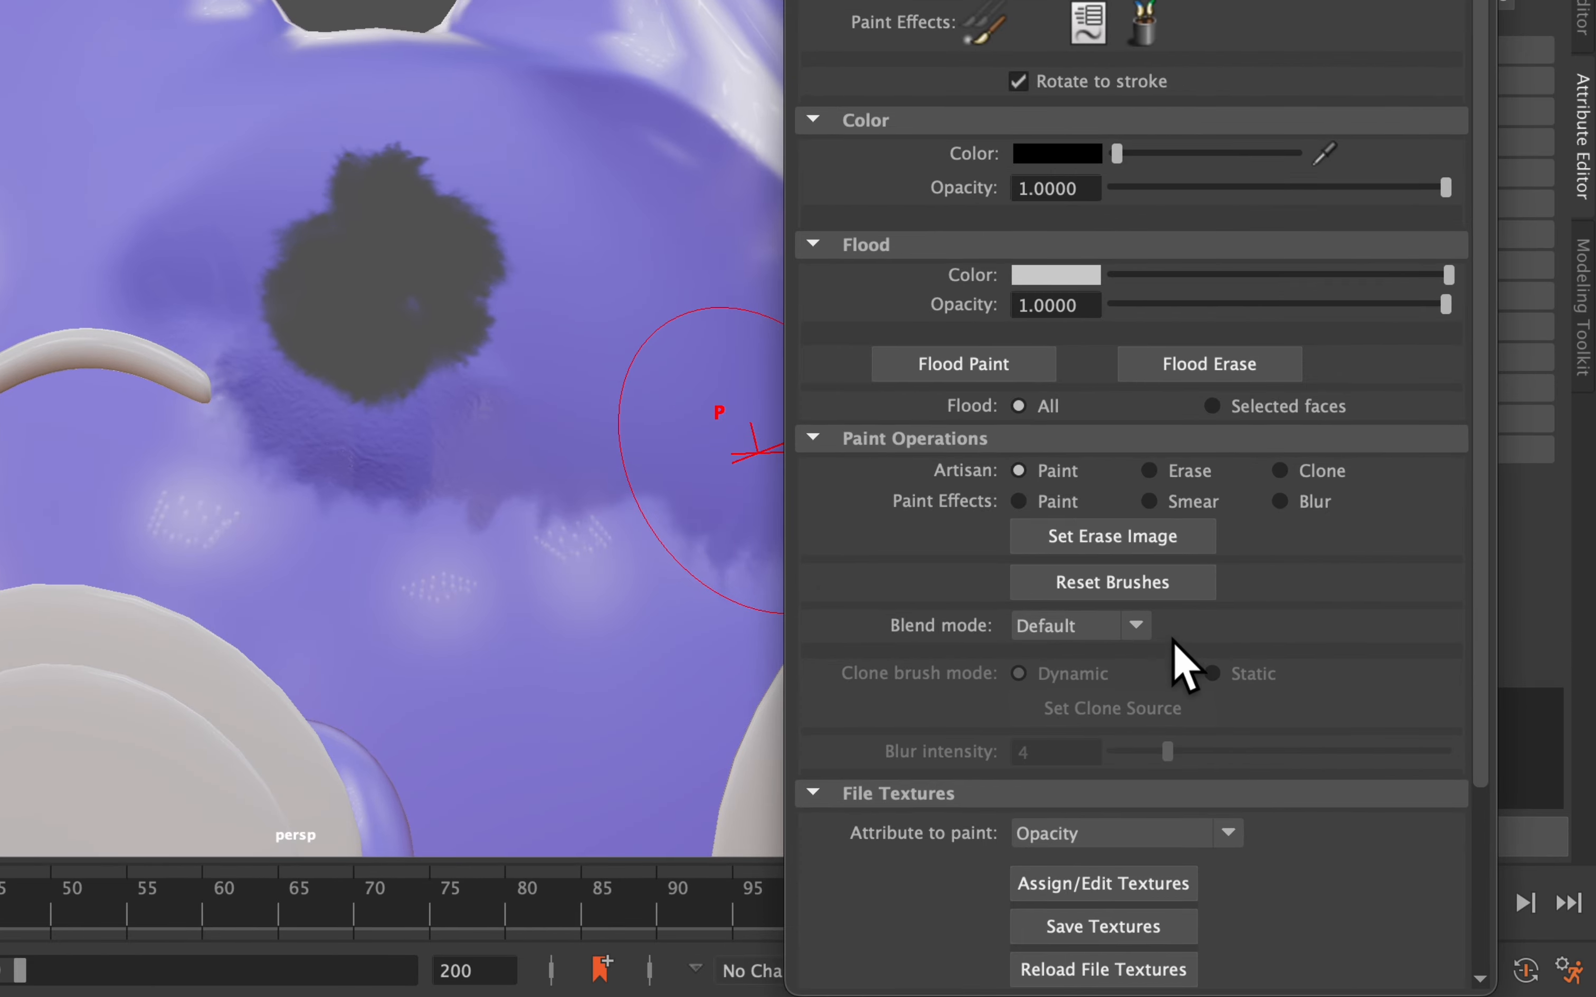
Blur the dark patch's ragged right, lower and left edges with the Paint Effects Blur brush
left_click(1315, 504)
mouse_move(610, 465)
right_mouse_down("alt")
mouse_move(524, 485)
mouse_move(454, 474)
right_mouse_up("alt")
mouse_move(438, 470)
left_mouse_down("alt")
mouse_move(323, 480)
mouse_move(492, 512)
mouse_move(600, 340)
left_mouse_up("alt")
mouse_move(246, 238)
left_mouse_down()
mouse_move(164, 484)
mouse_move(335, 449)
mouse_move(353, 462)
mouse_move(313, 489)
mouse_move(410, 486)
mouse_move(333, 509)
mouse_move(303, 469)
mouse_move(319, 464)
left_mouse_up()
scroll(306, 481, "down", 5)
scroll(356, 469, "down", 7)
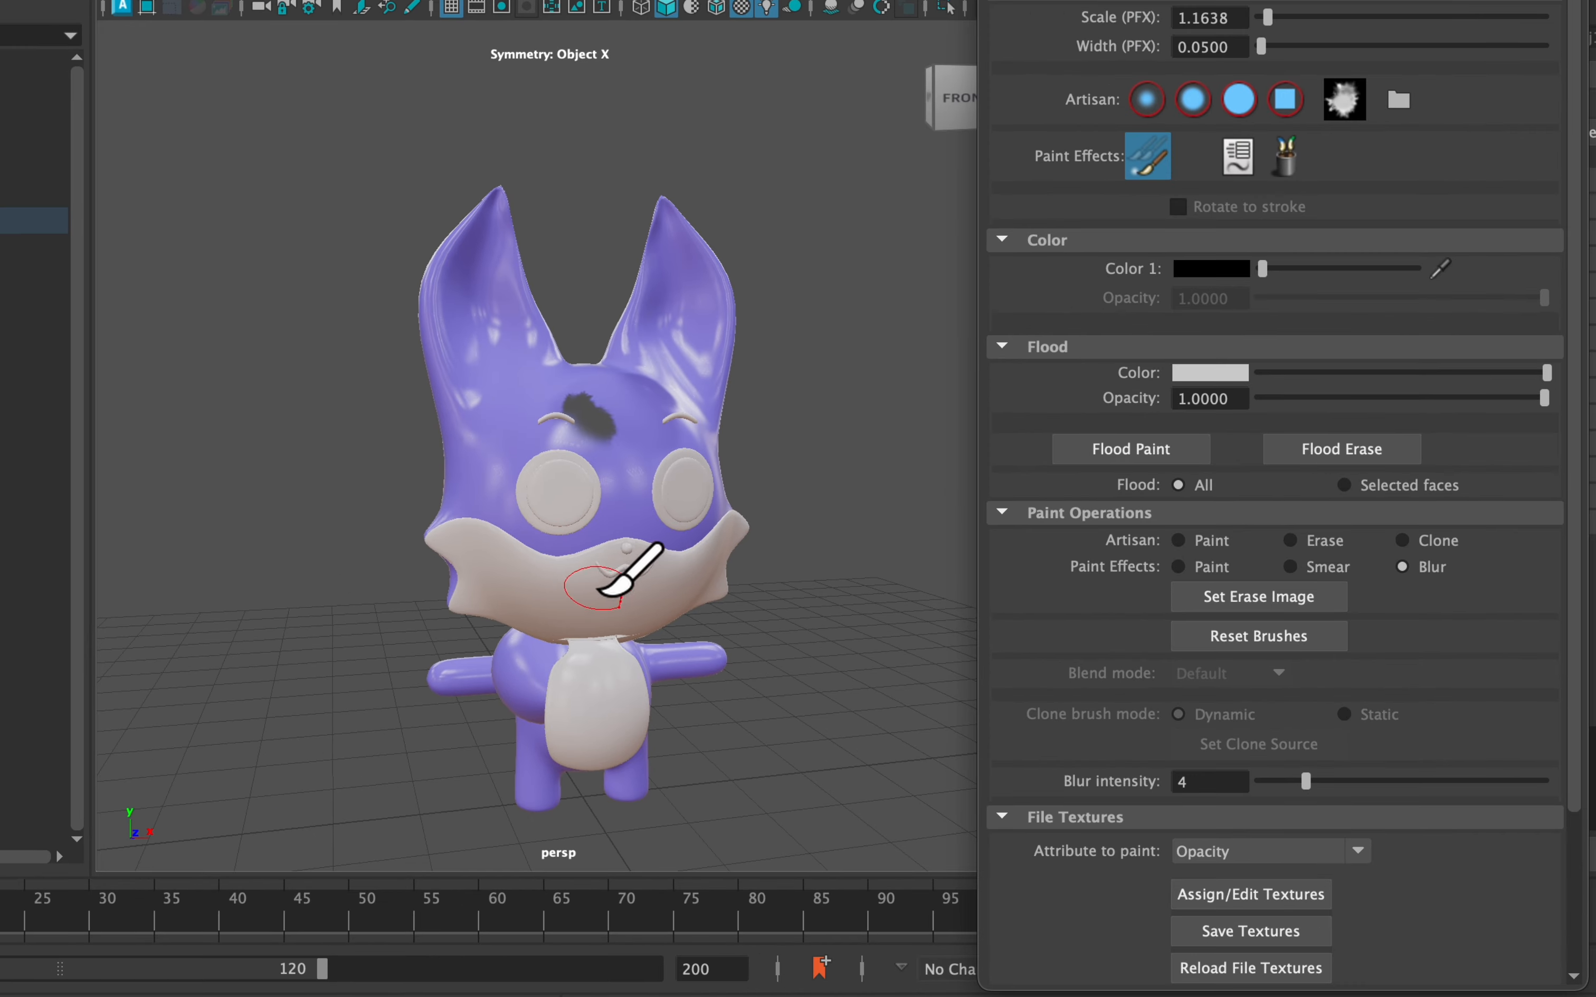
scroll(597, 589, "down", 5)
left_click_drag(597, 589, 562, 565, "alt")
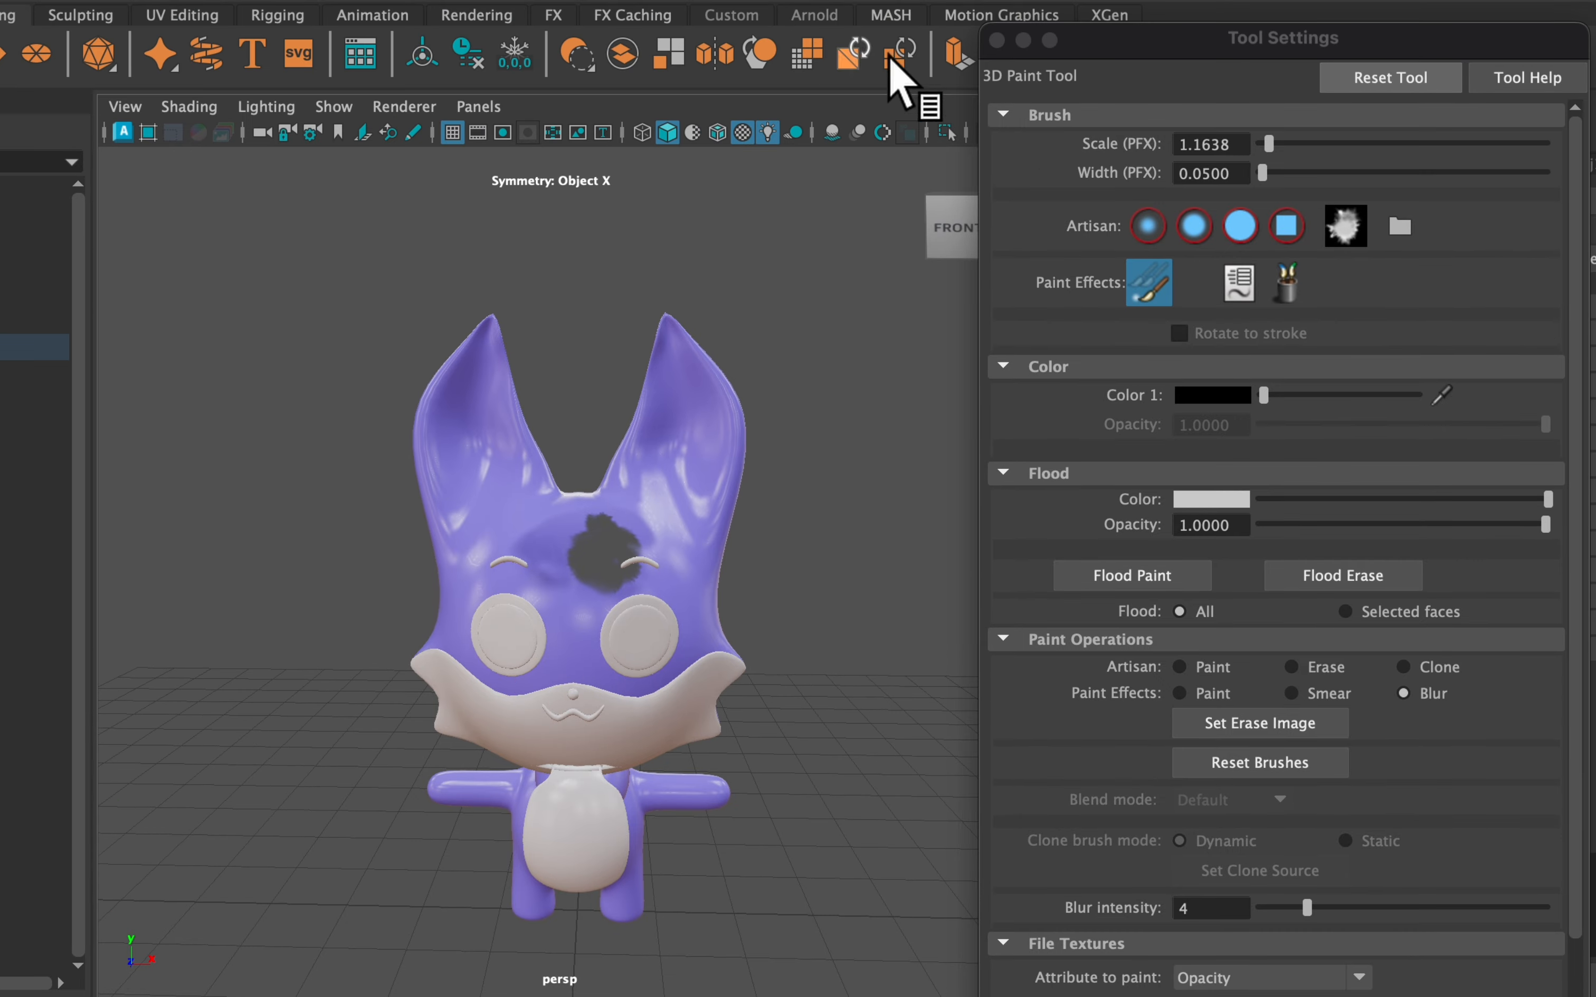
Break the painted texture's connection to Opacity in the fox material's Geometry settings
left_click(997, 41)
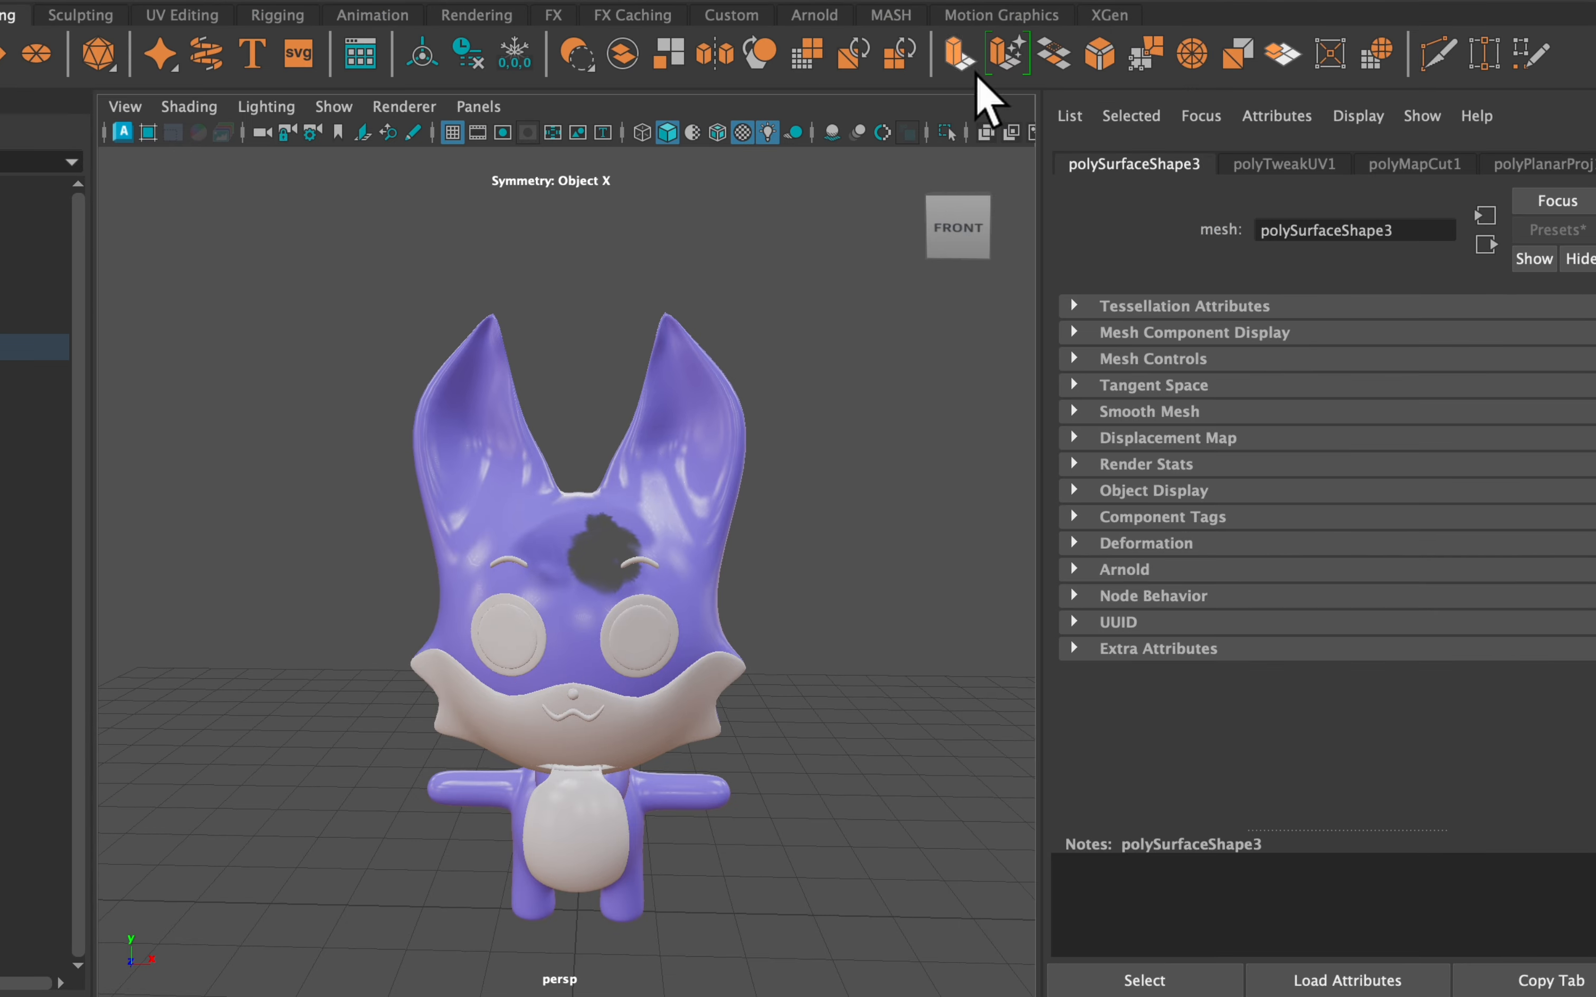
right_click(660, 525)
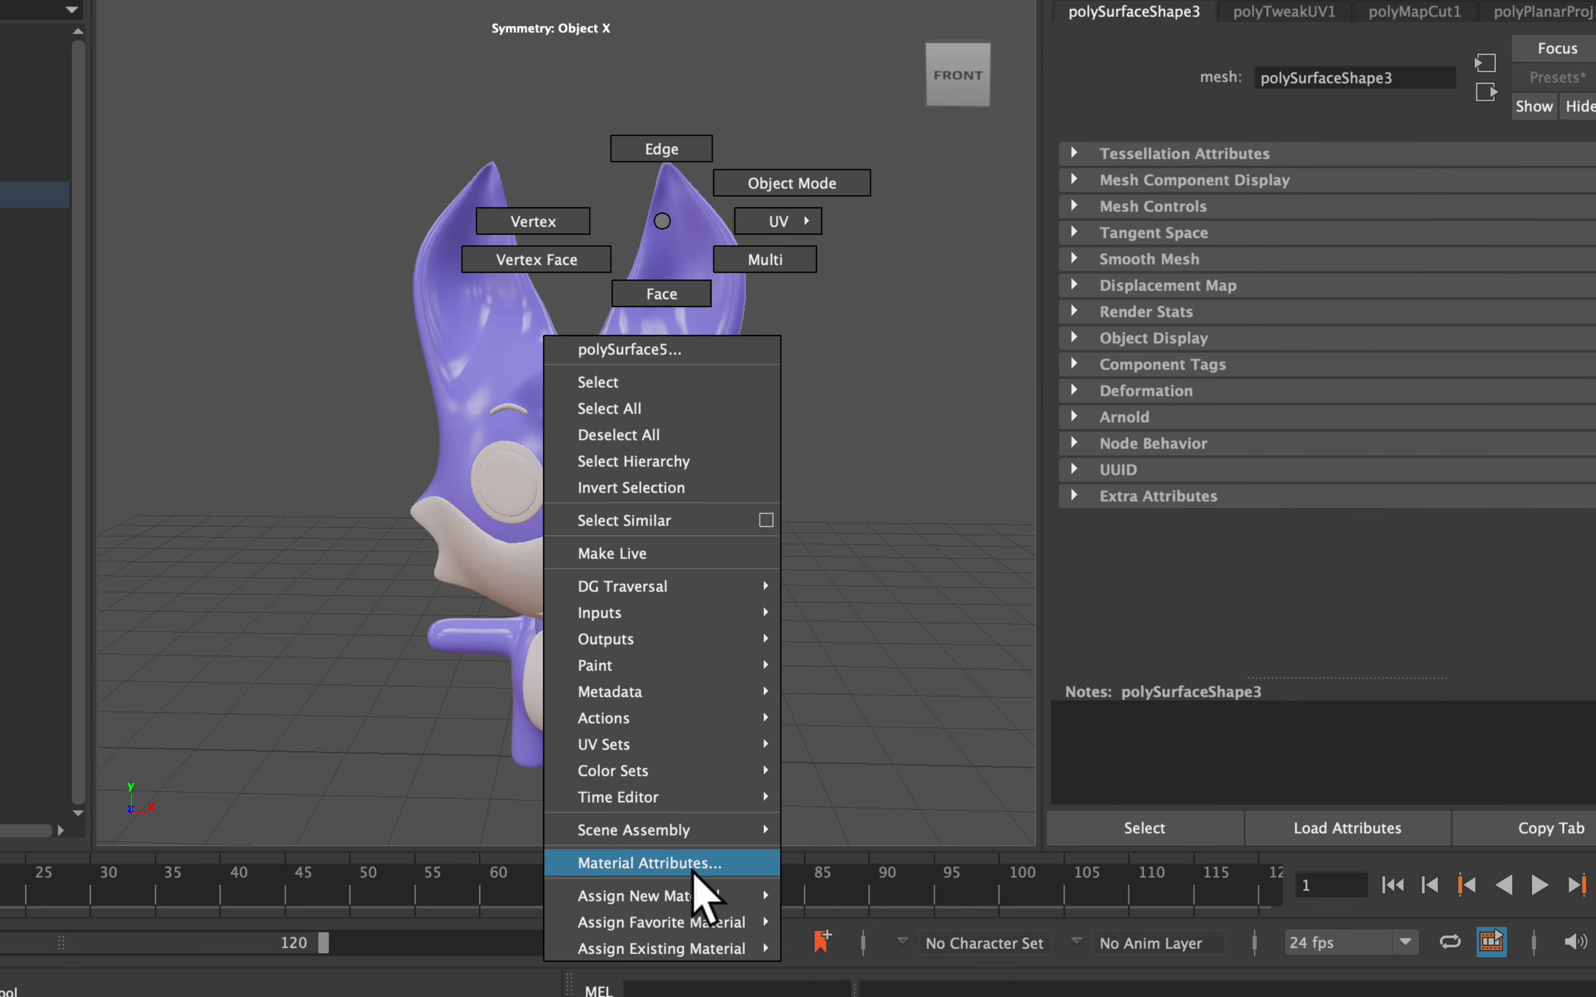
left_click(692, 868)
scroll(1121, 475, "down", 5)
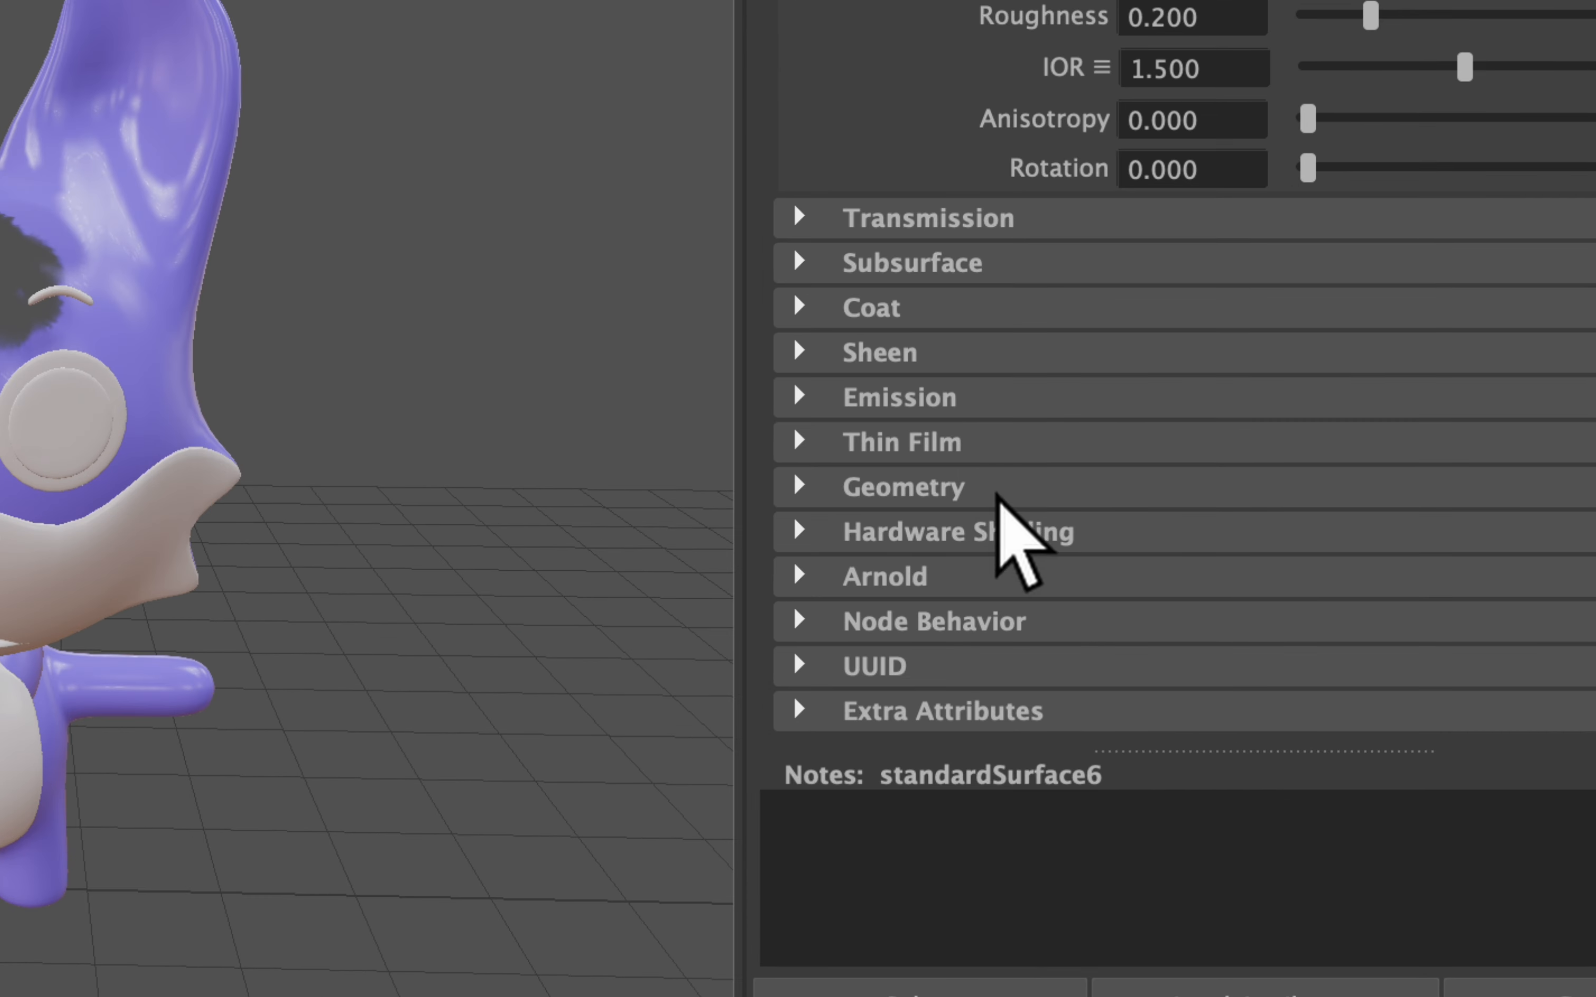
left_click(1069, 520)
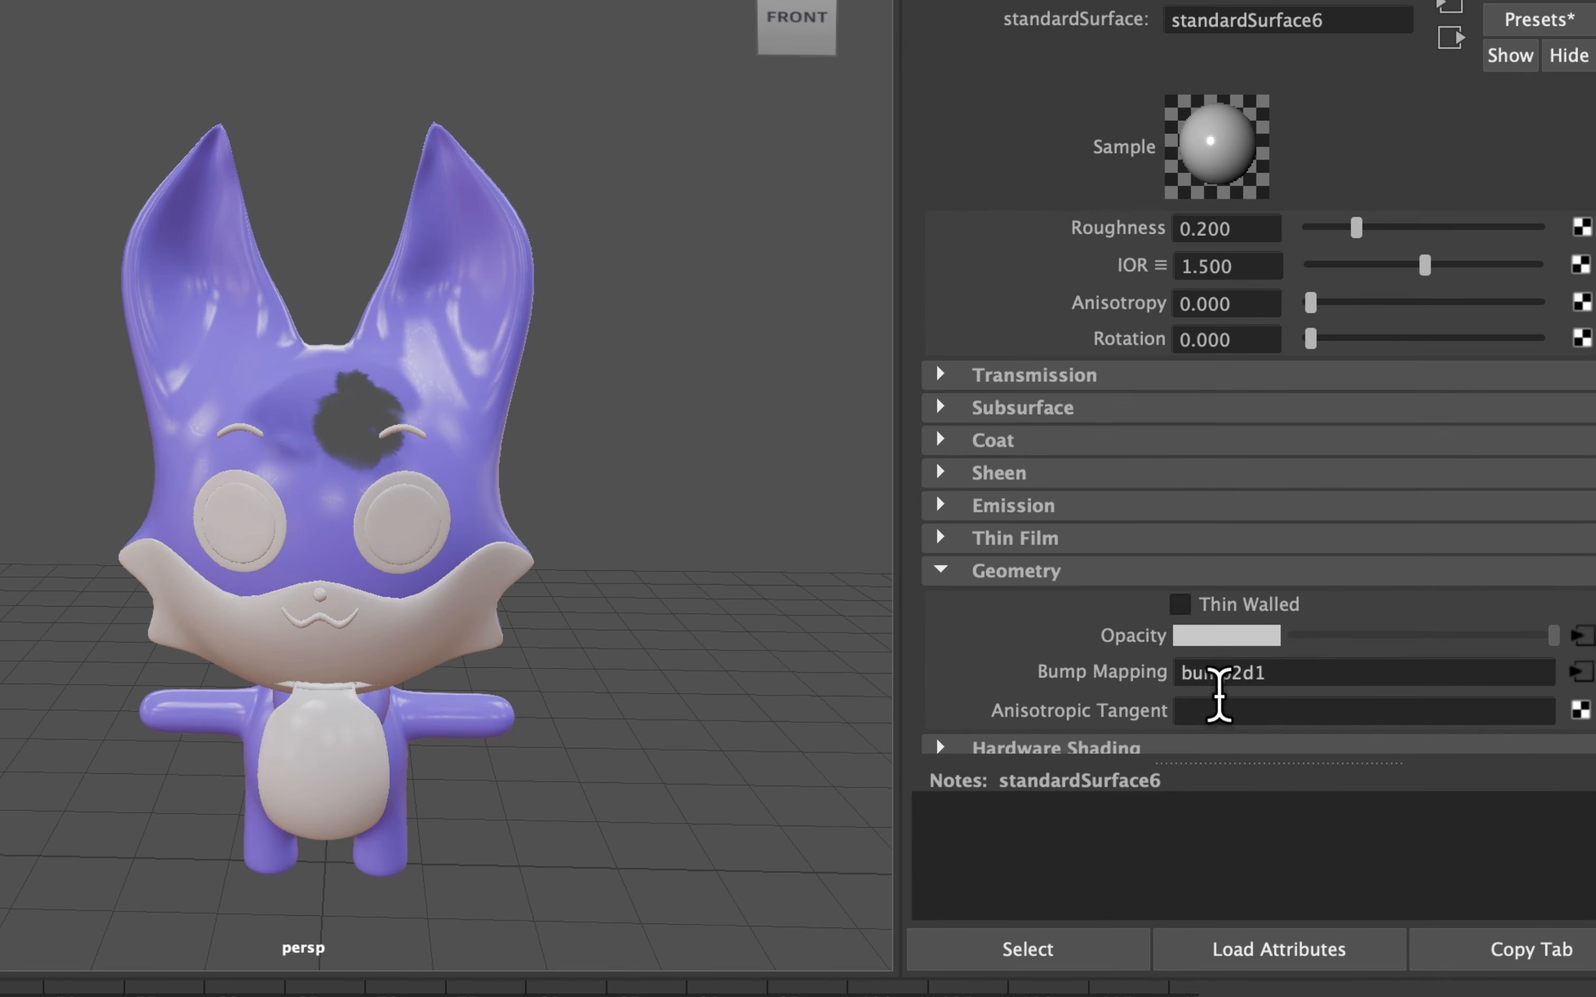
right_click(1123, 638)
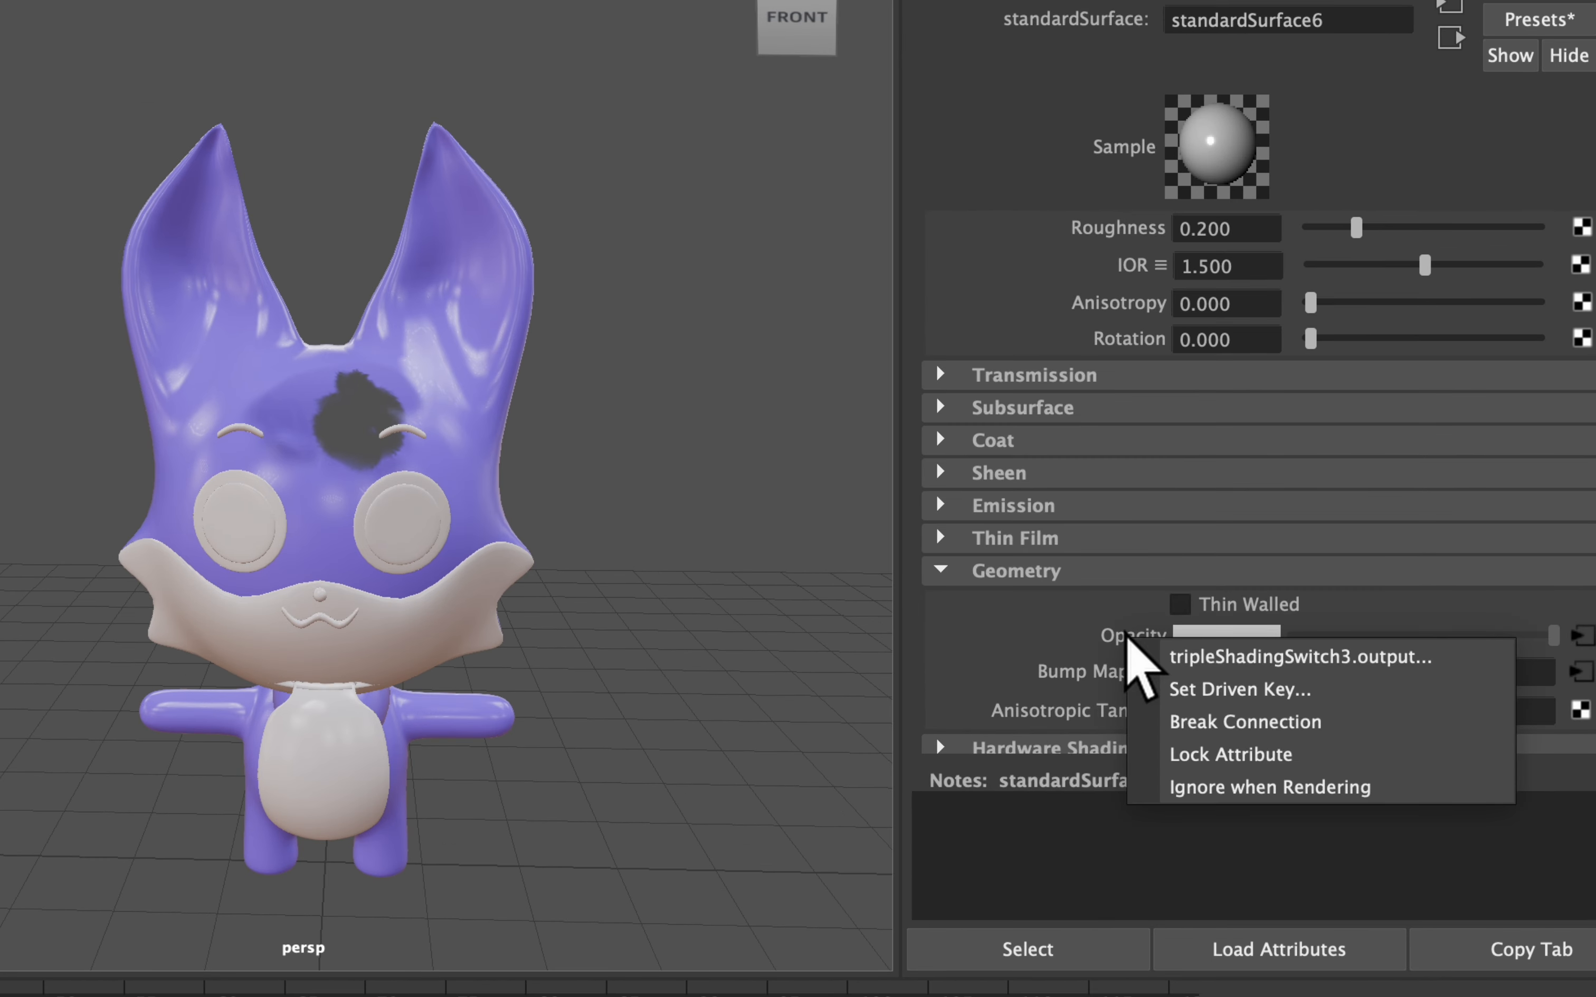
left_click(1211, 719)
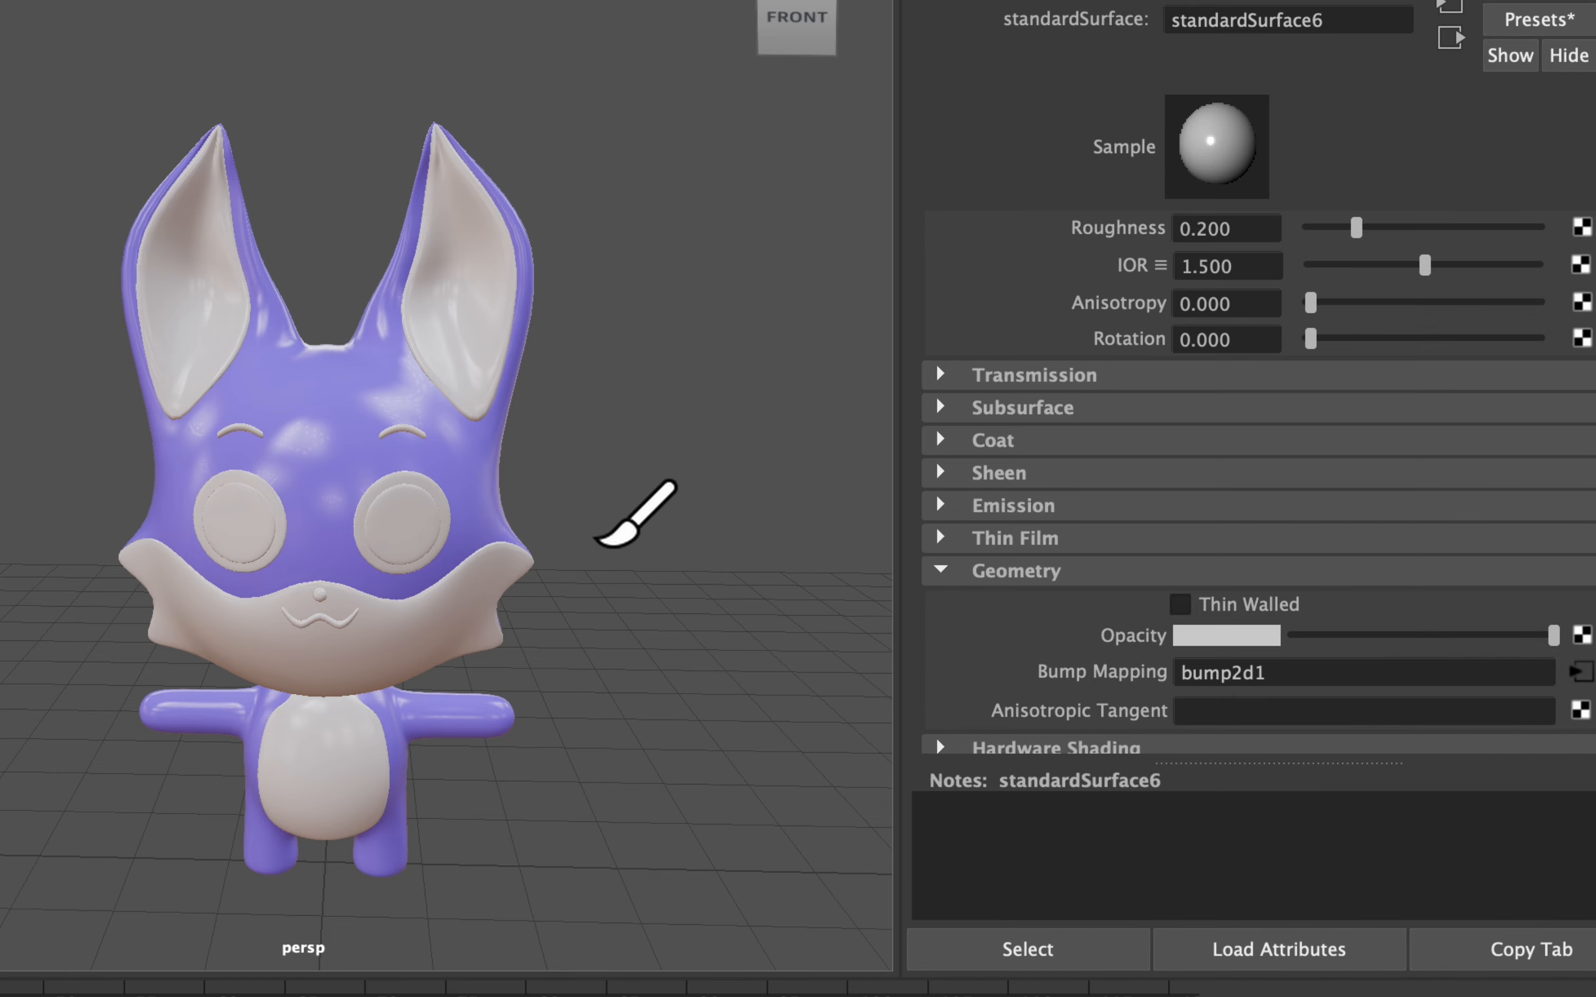
Select the fox mesh and set the 3D Paint Tool's painted attribute to EmissionColor
mouse_move(473, 516)
left_mouse_down("alt")
mouse_move(186, 481)
mouse_move(453, 533)
left_mouse_up("alt")
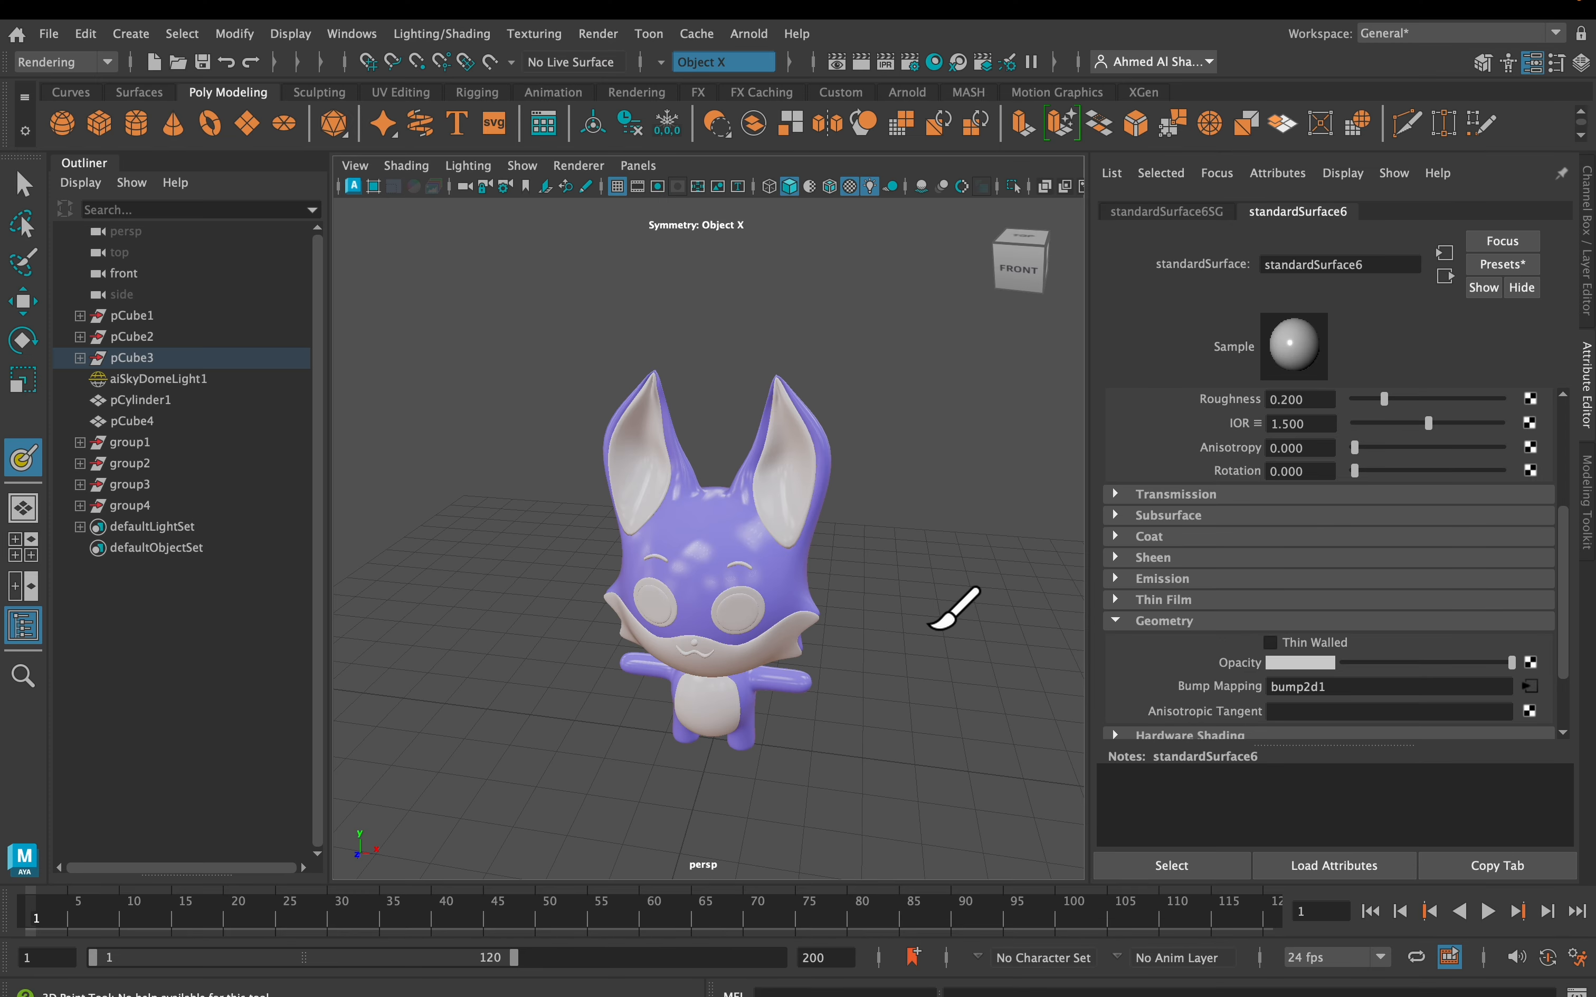
scroll(756, 587, "up", 3)
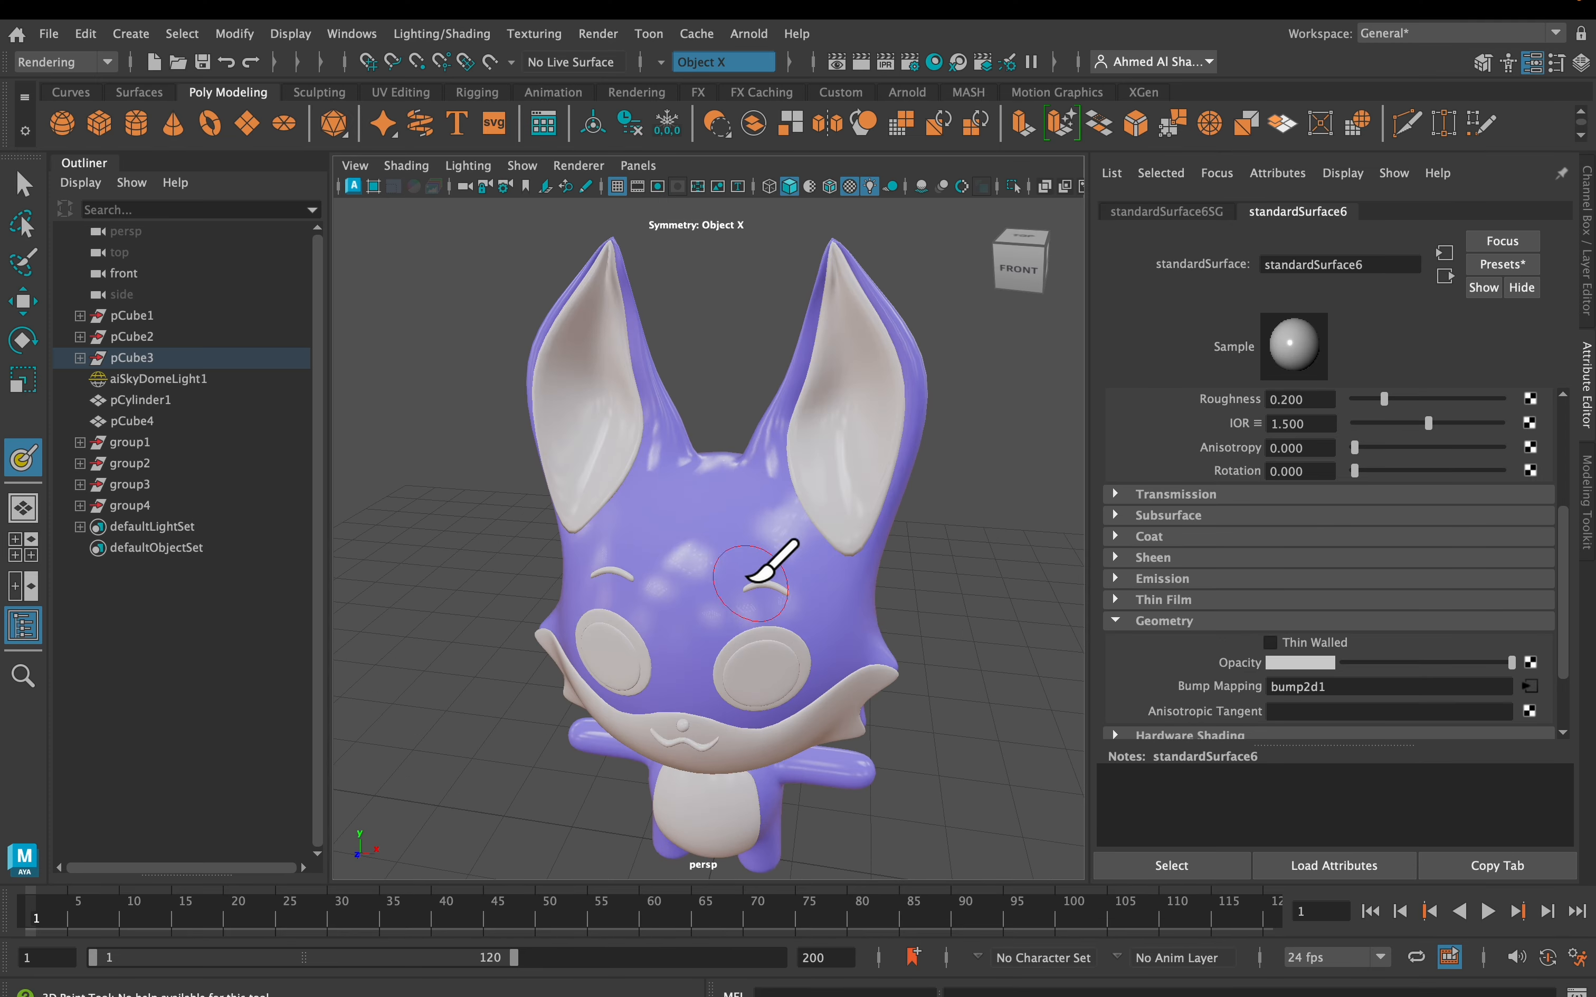
key("q")
left_click(730, 552)
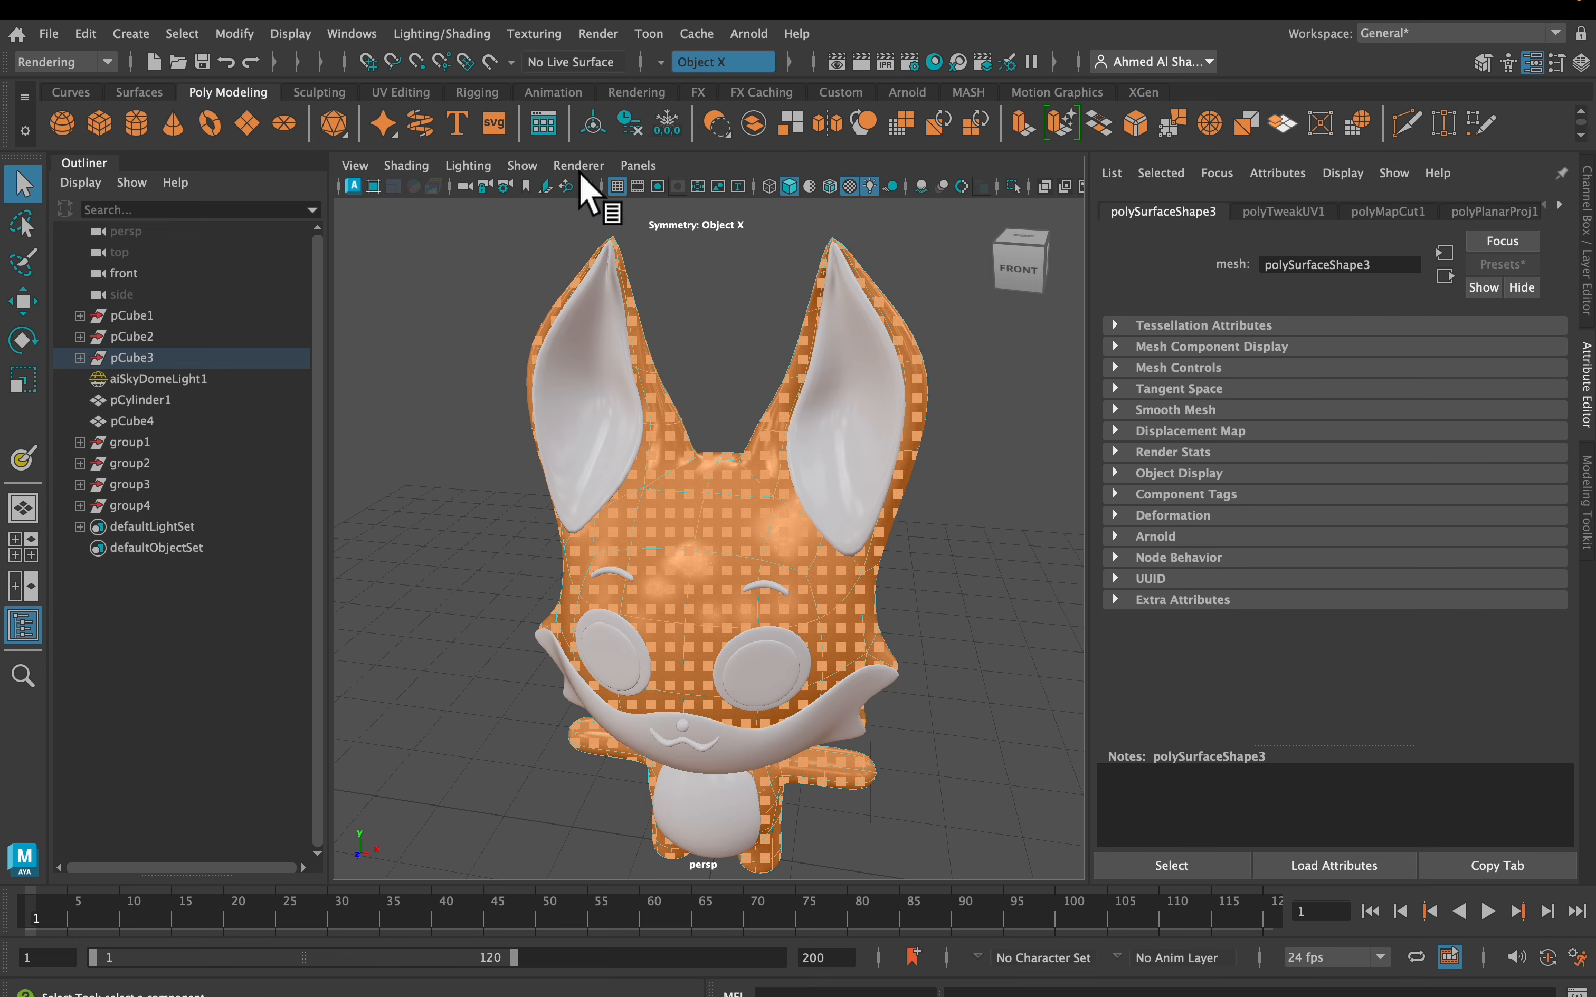
left_click(545, 40)
left_click(784, 95)
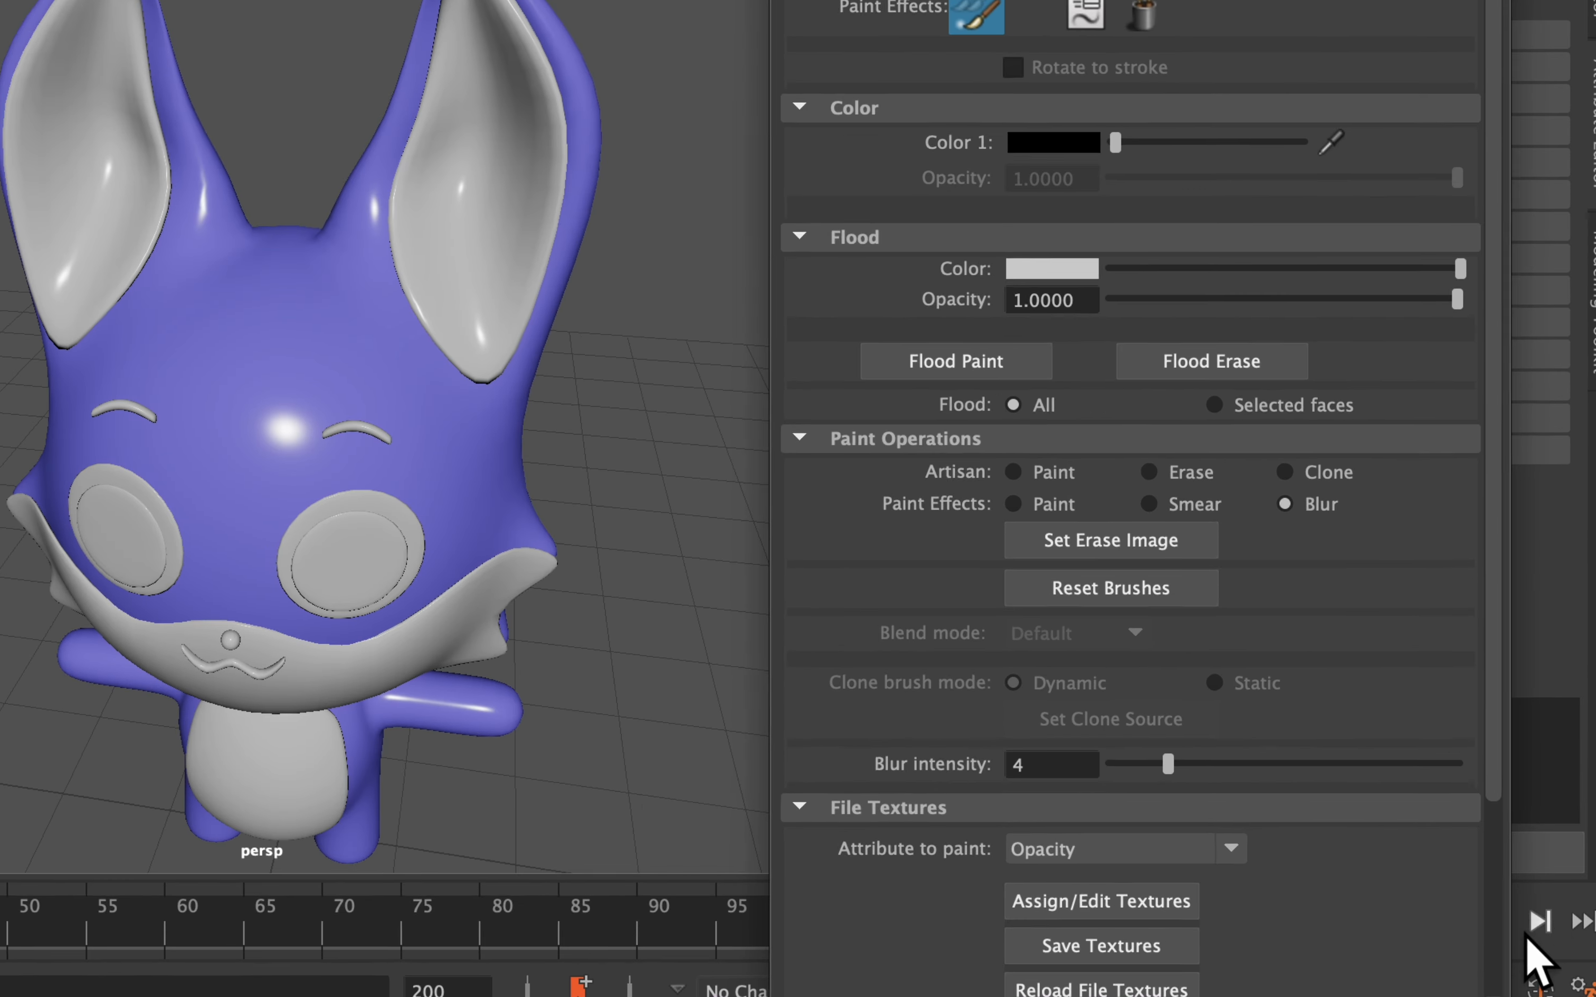
scroll(1443, 880, "down", 5)
left_click(1306, 719)
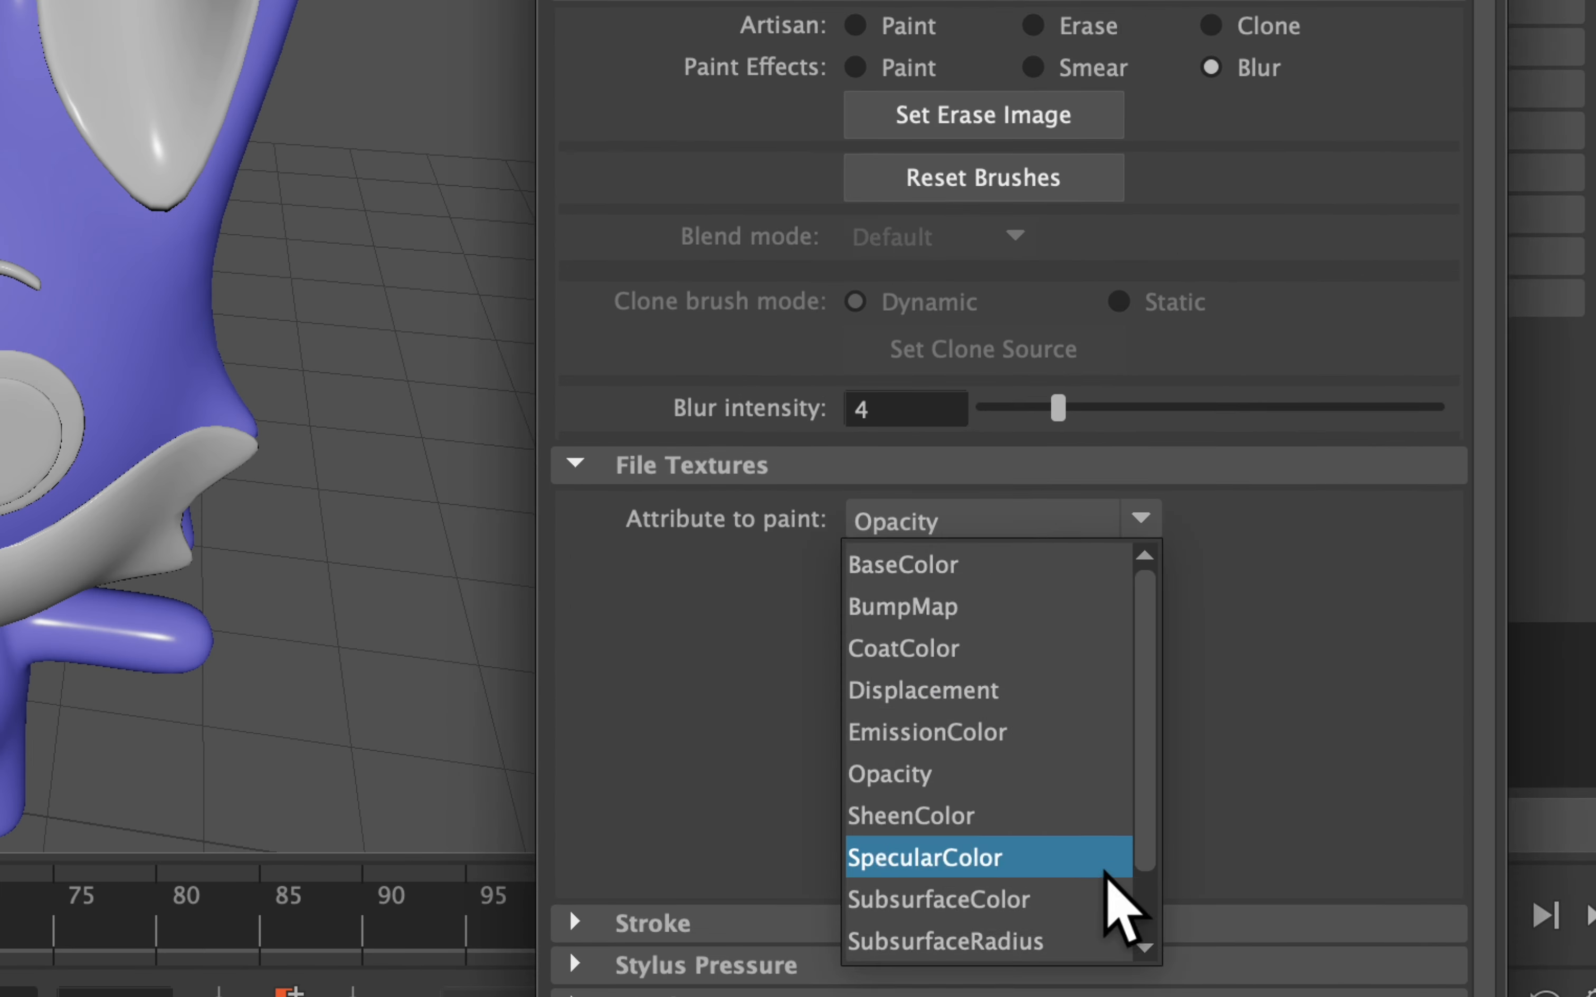
scroll(1040, 883, "down", 1)
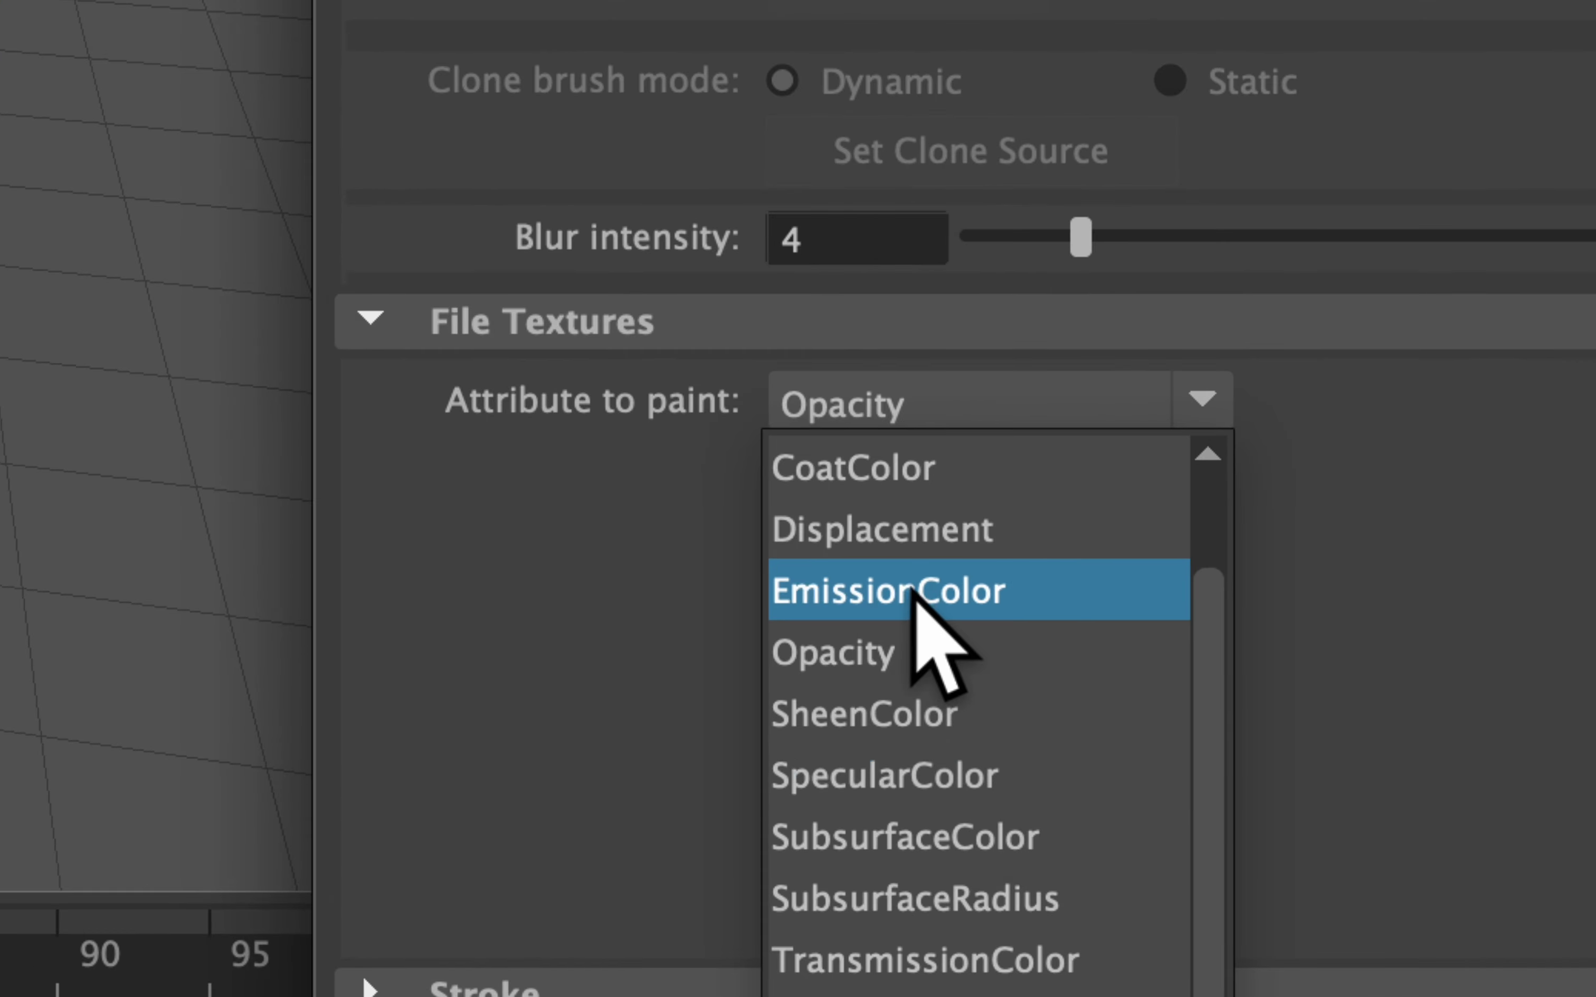
left_click(1002, 604)
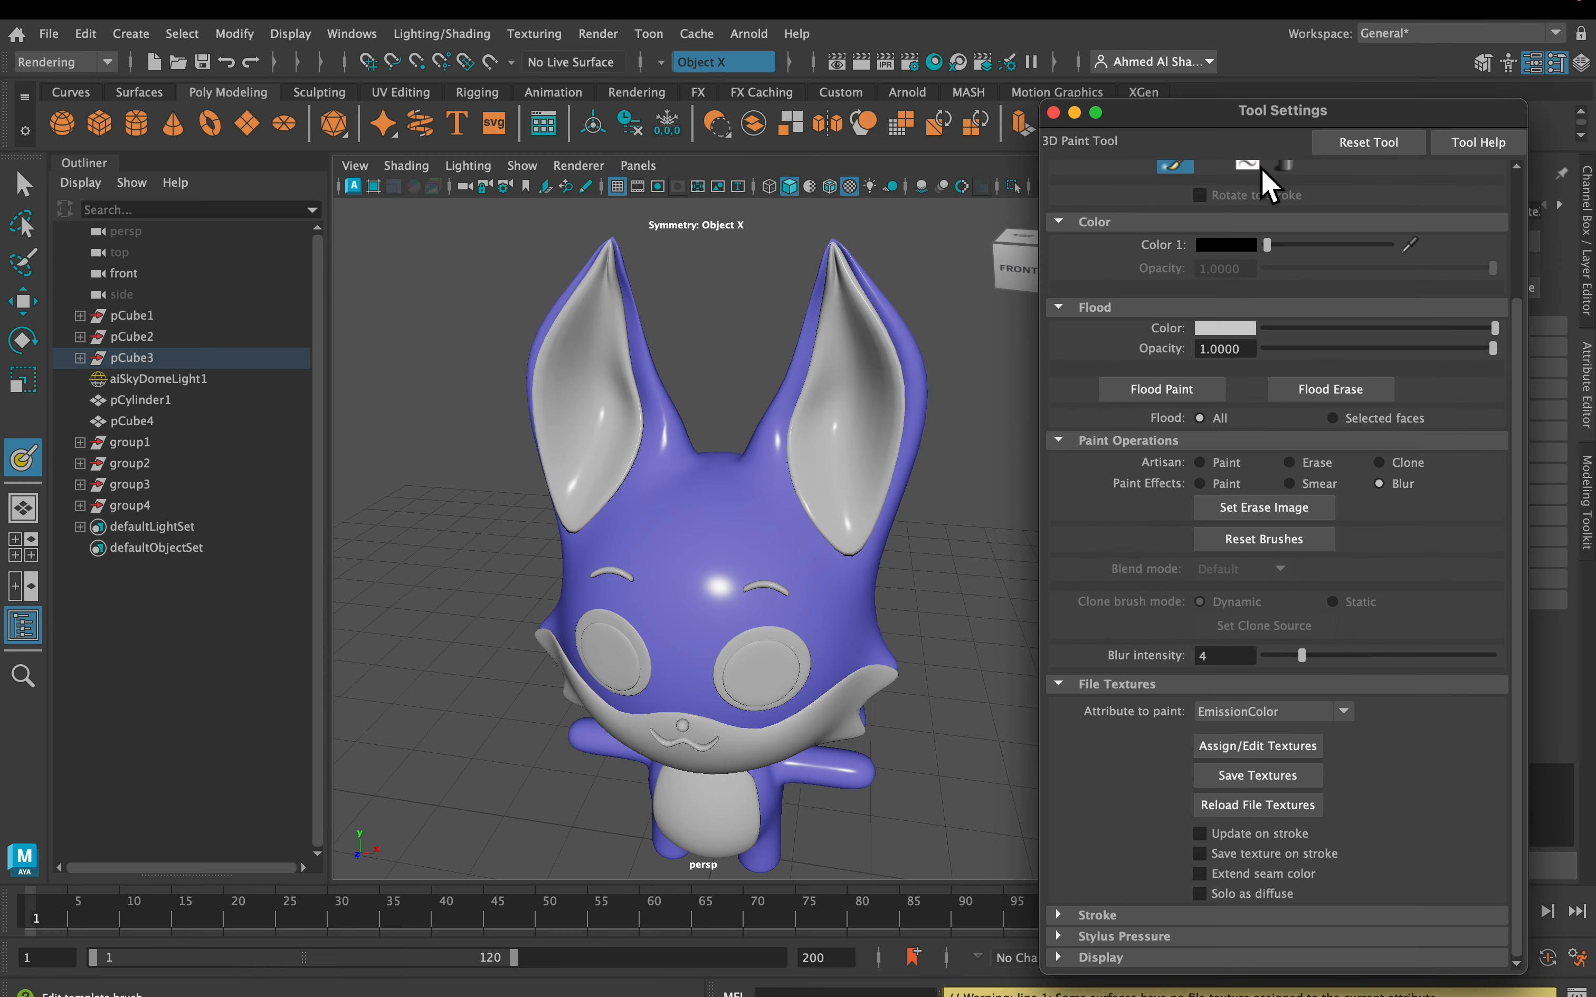
In the fox material's Emission settings, set Weight to 1.000 and Color to black
left_click_drag(1283, 109, 306, 97)
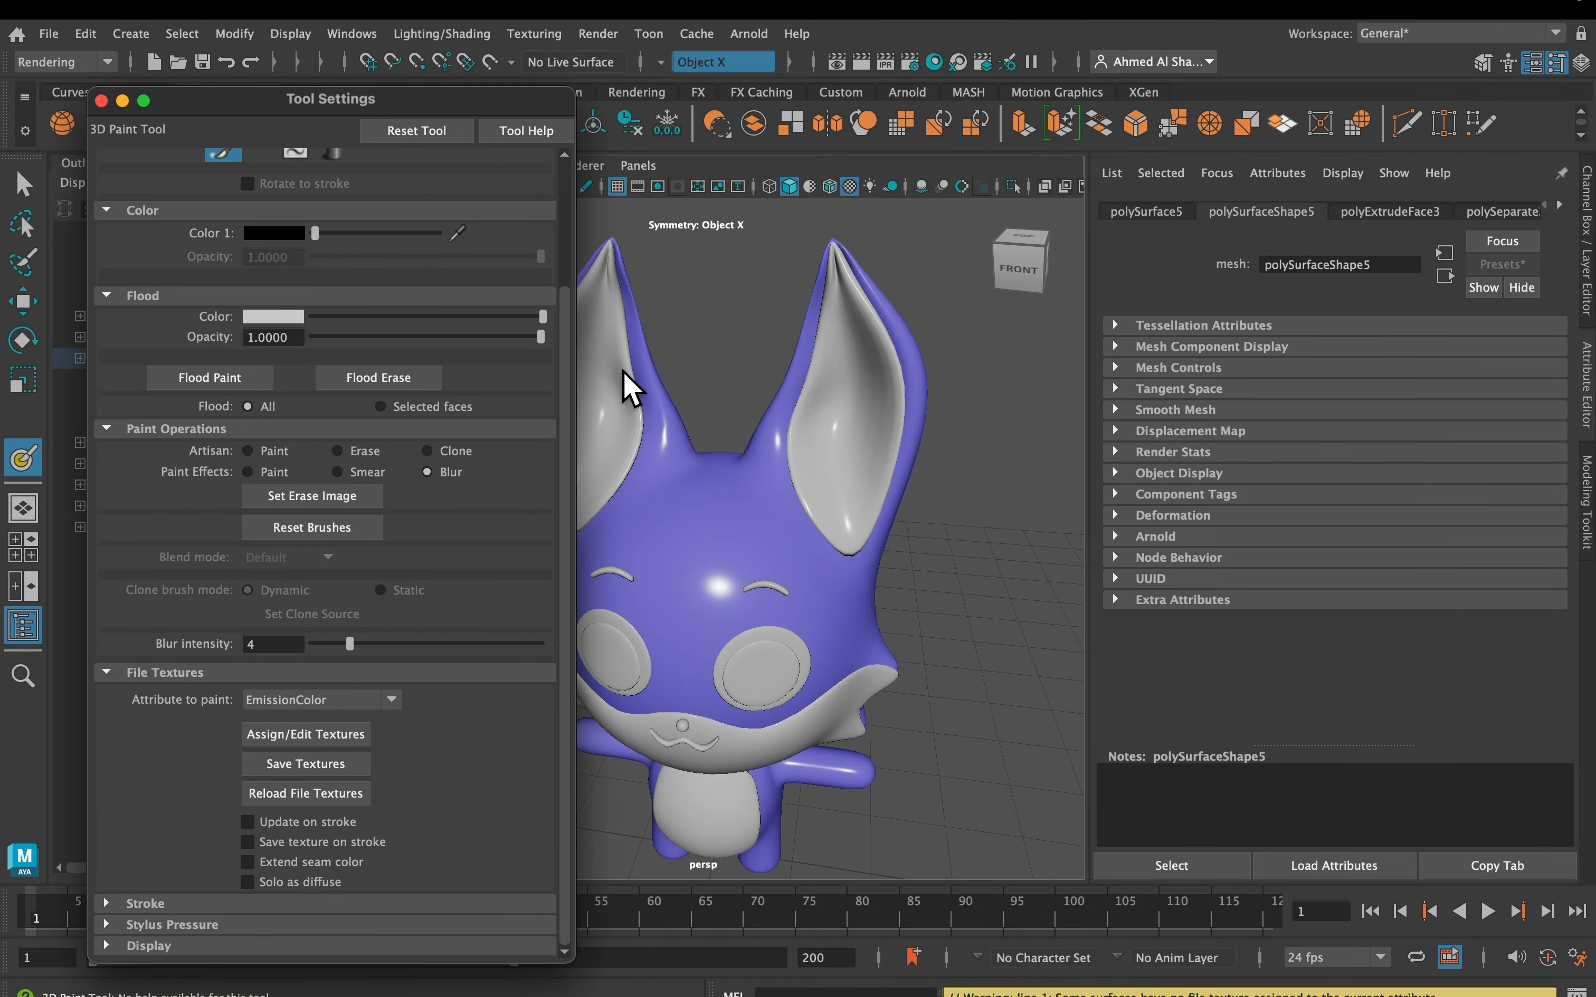
right_click_drag(692, 379, 730, 893)
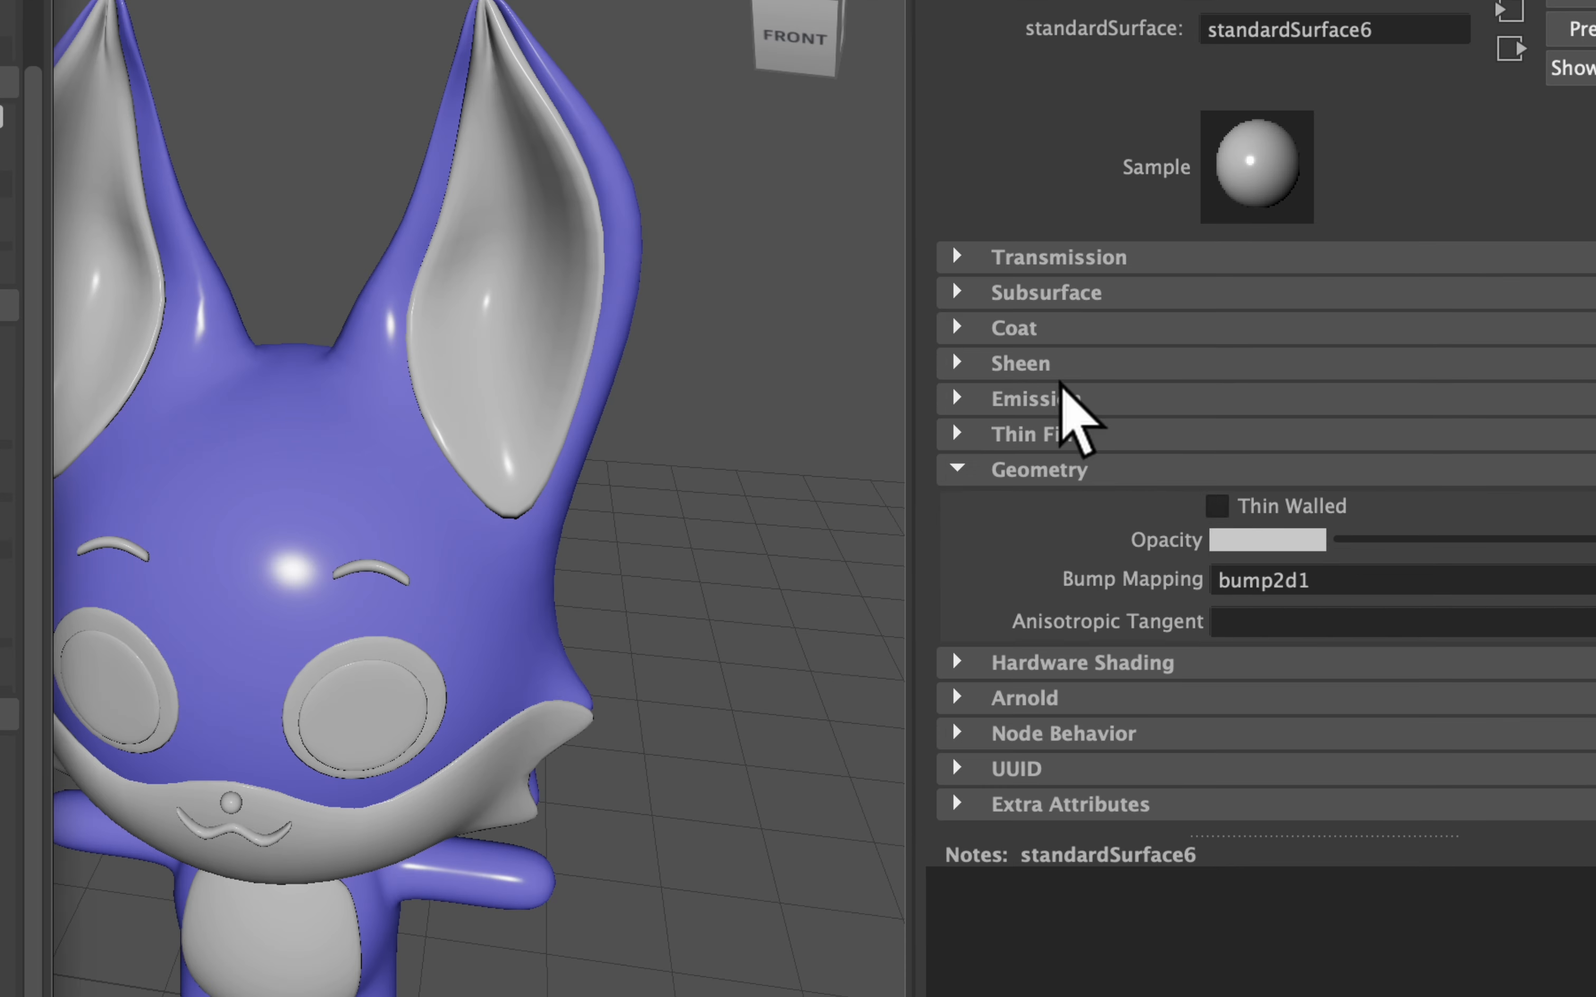
left_click(1059, 399)
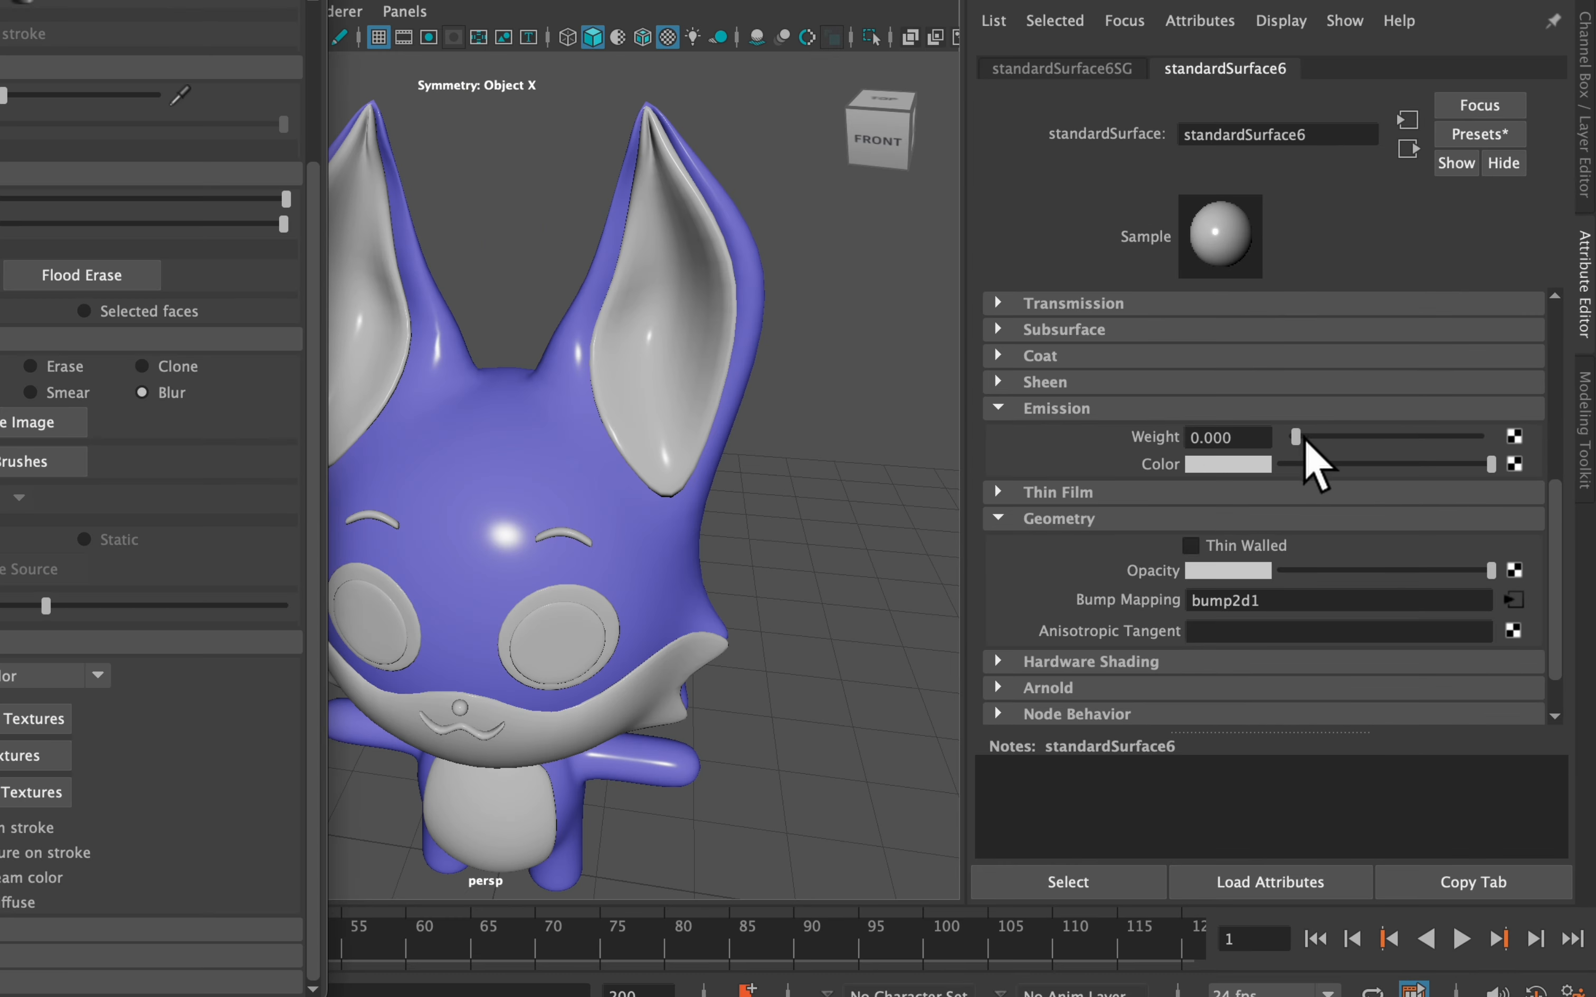
left_click_drag(1191, 434, 1591, 428)
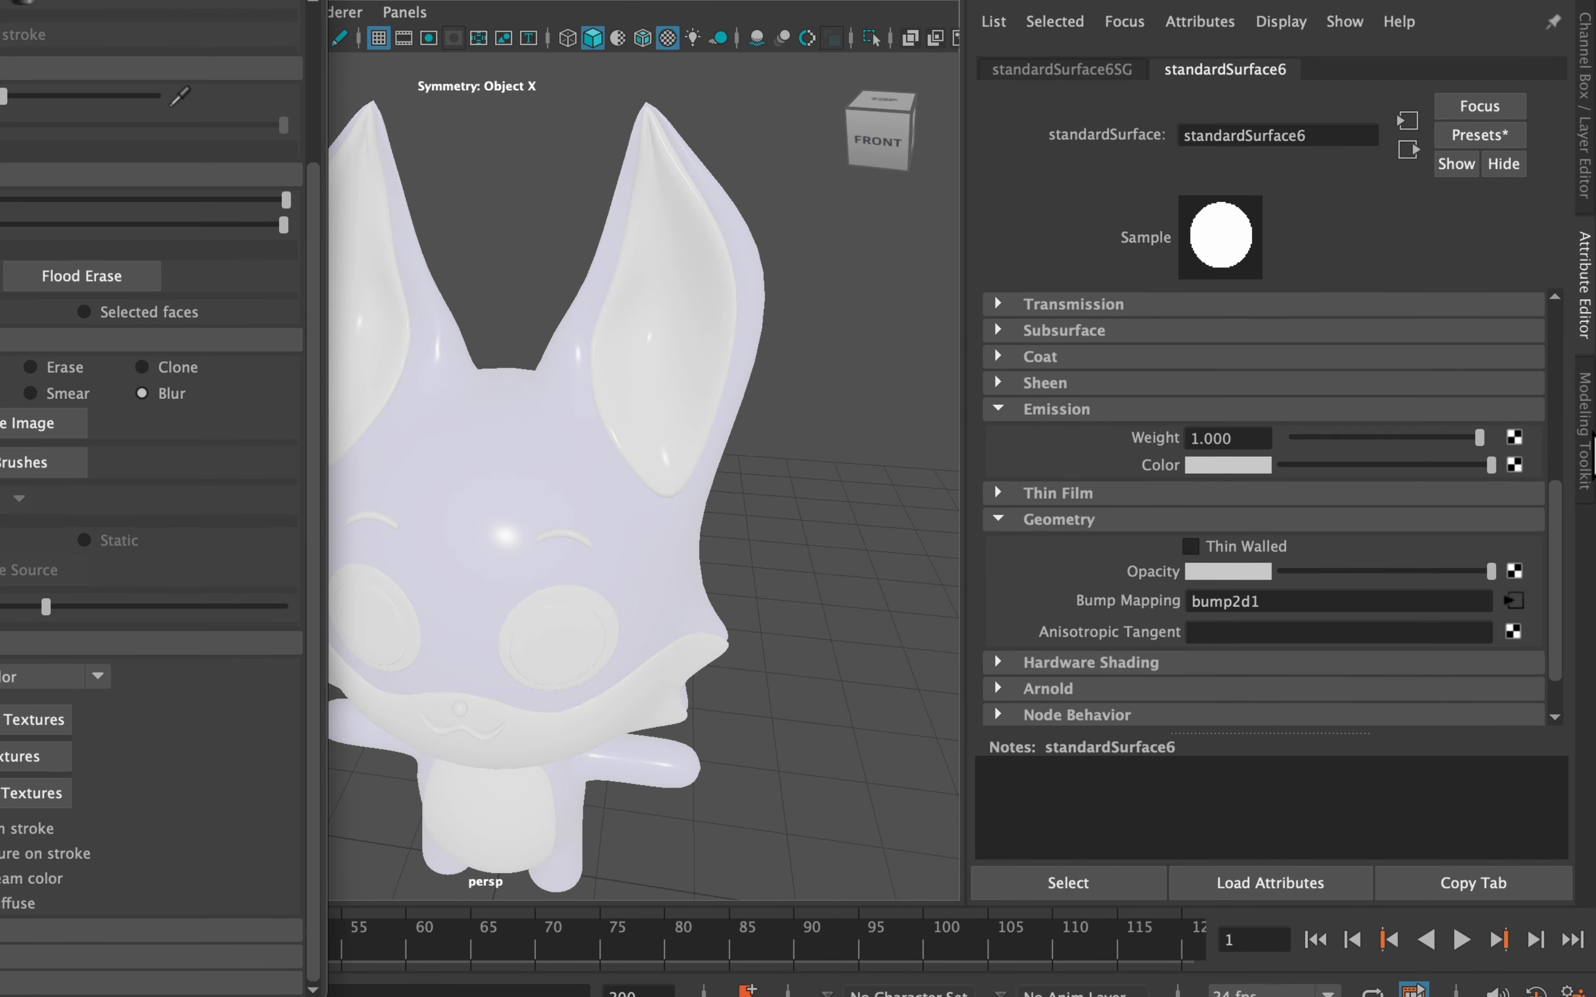
left_click_drag(1464, 462, 1264, 464)
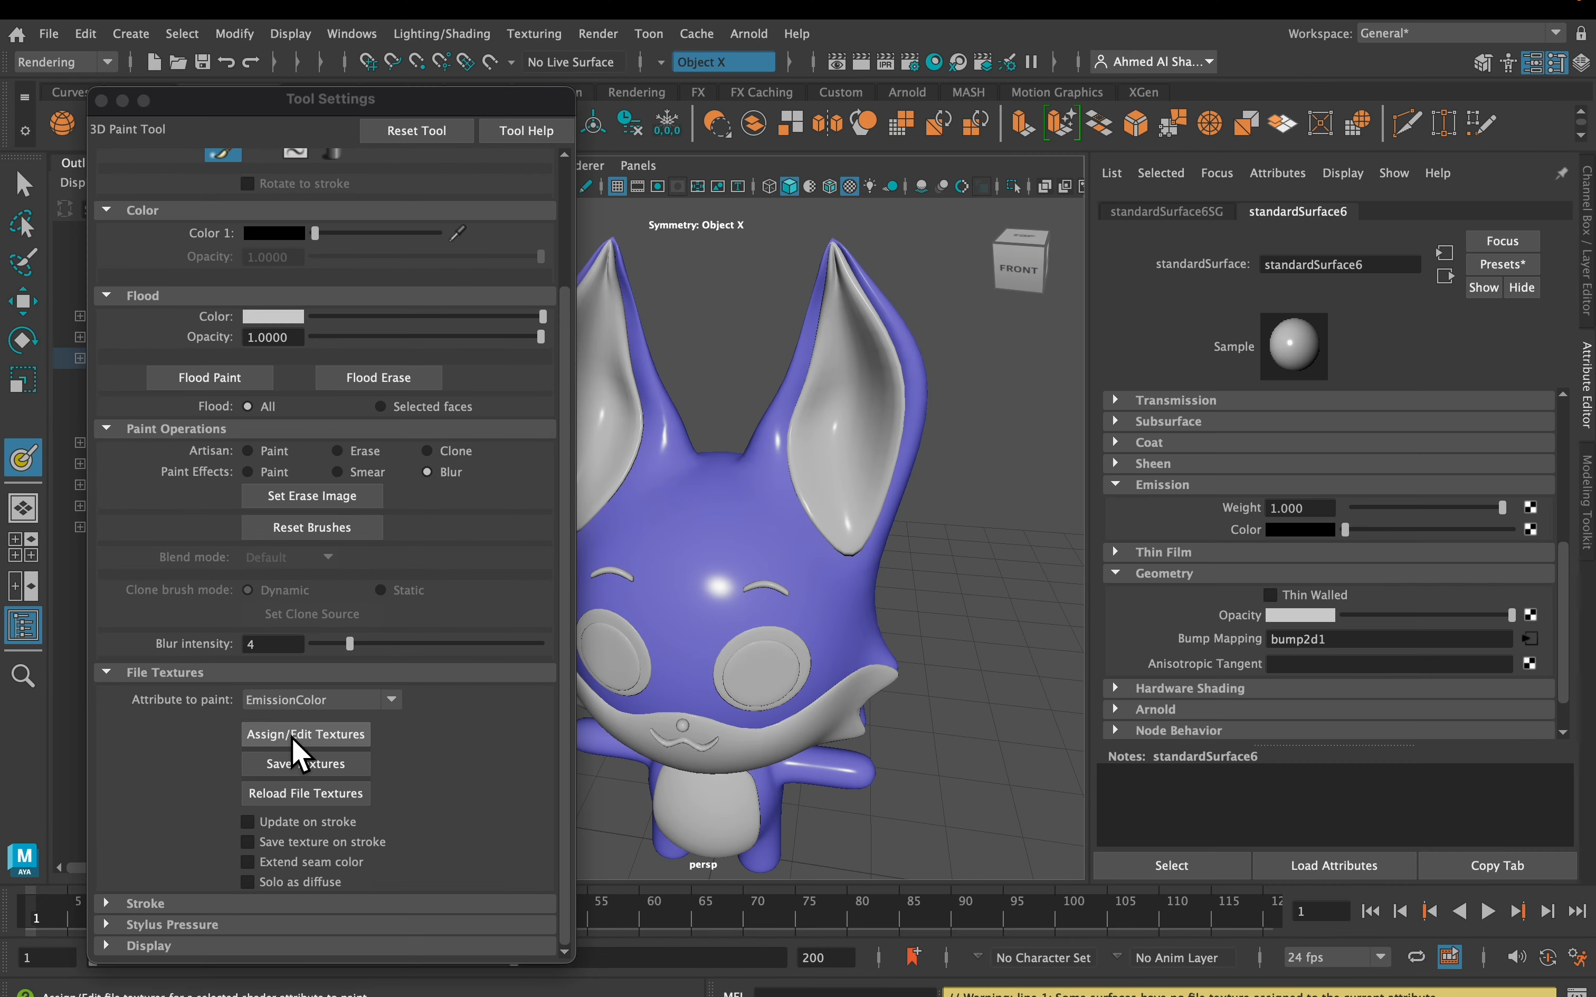
Create and assign the emission colour texture file for painting
left_click(300, 741)
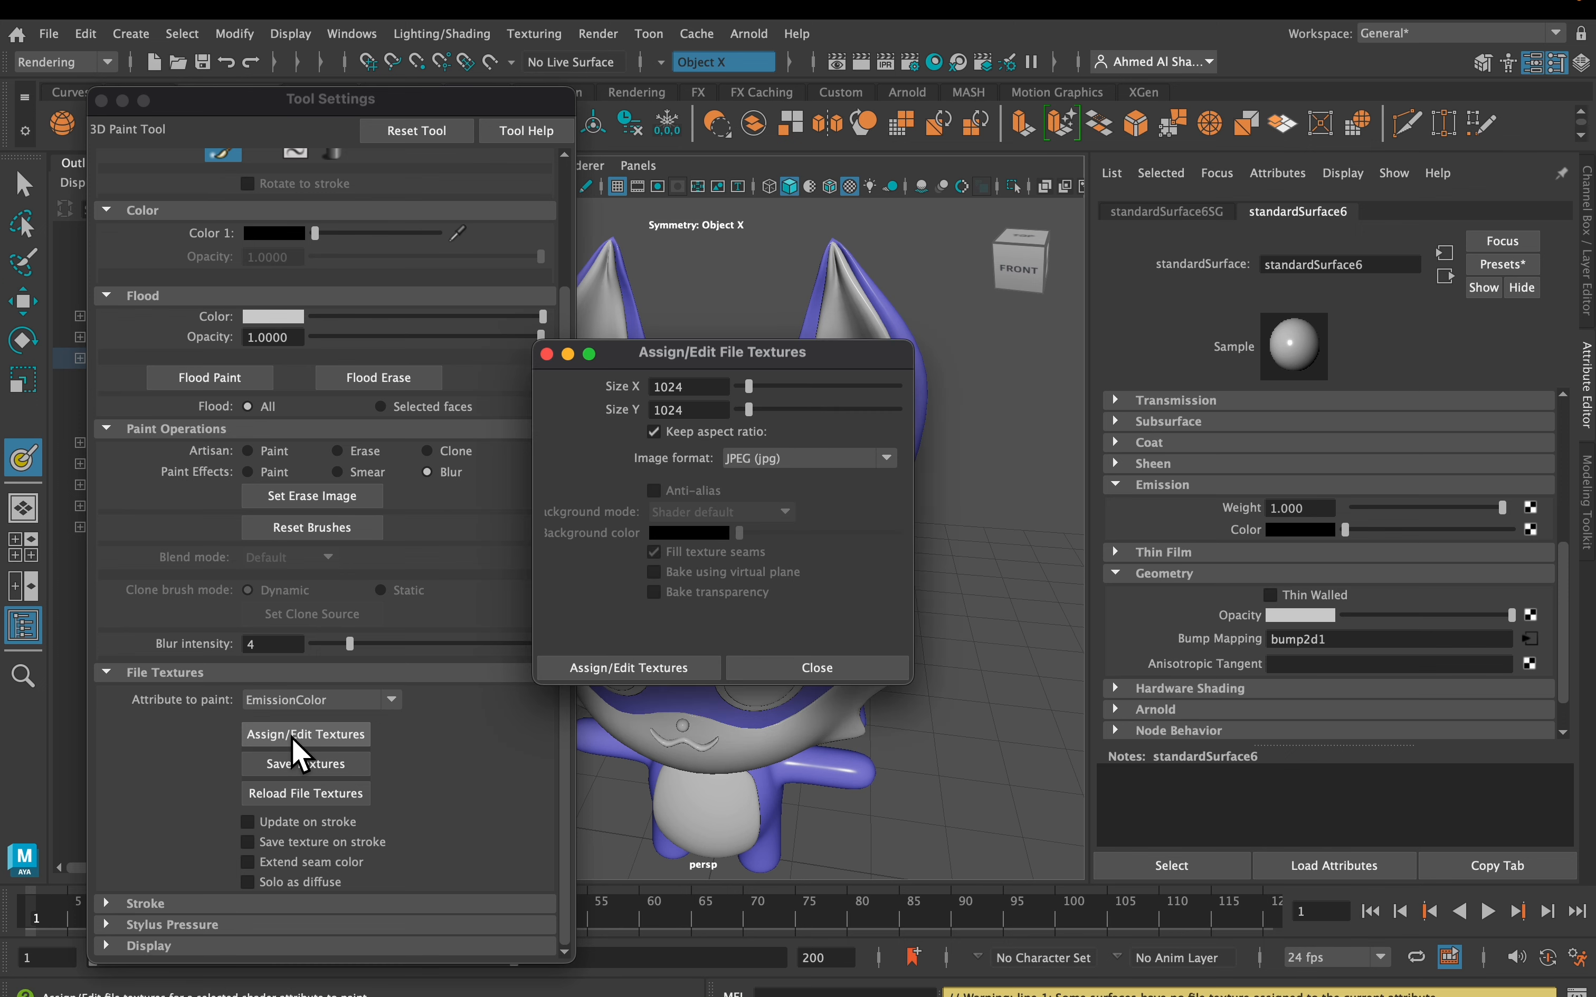
left_click(638, 666)
left_click_drag(709, 623, 607, 488, "alt")
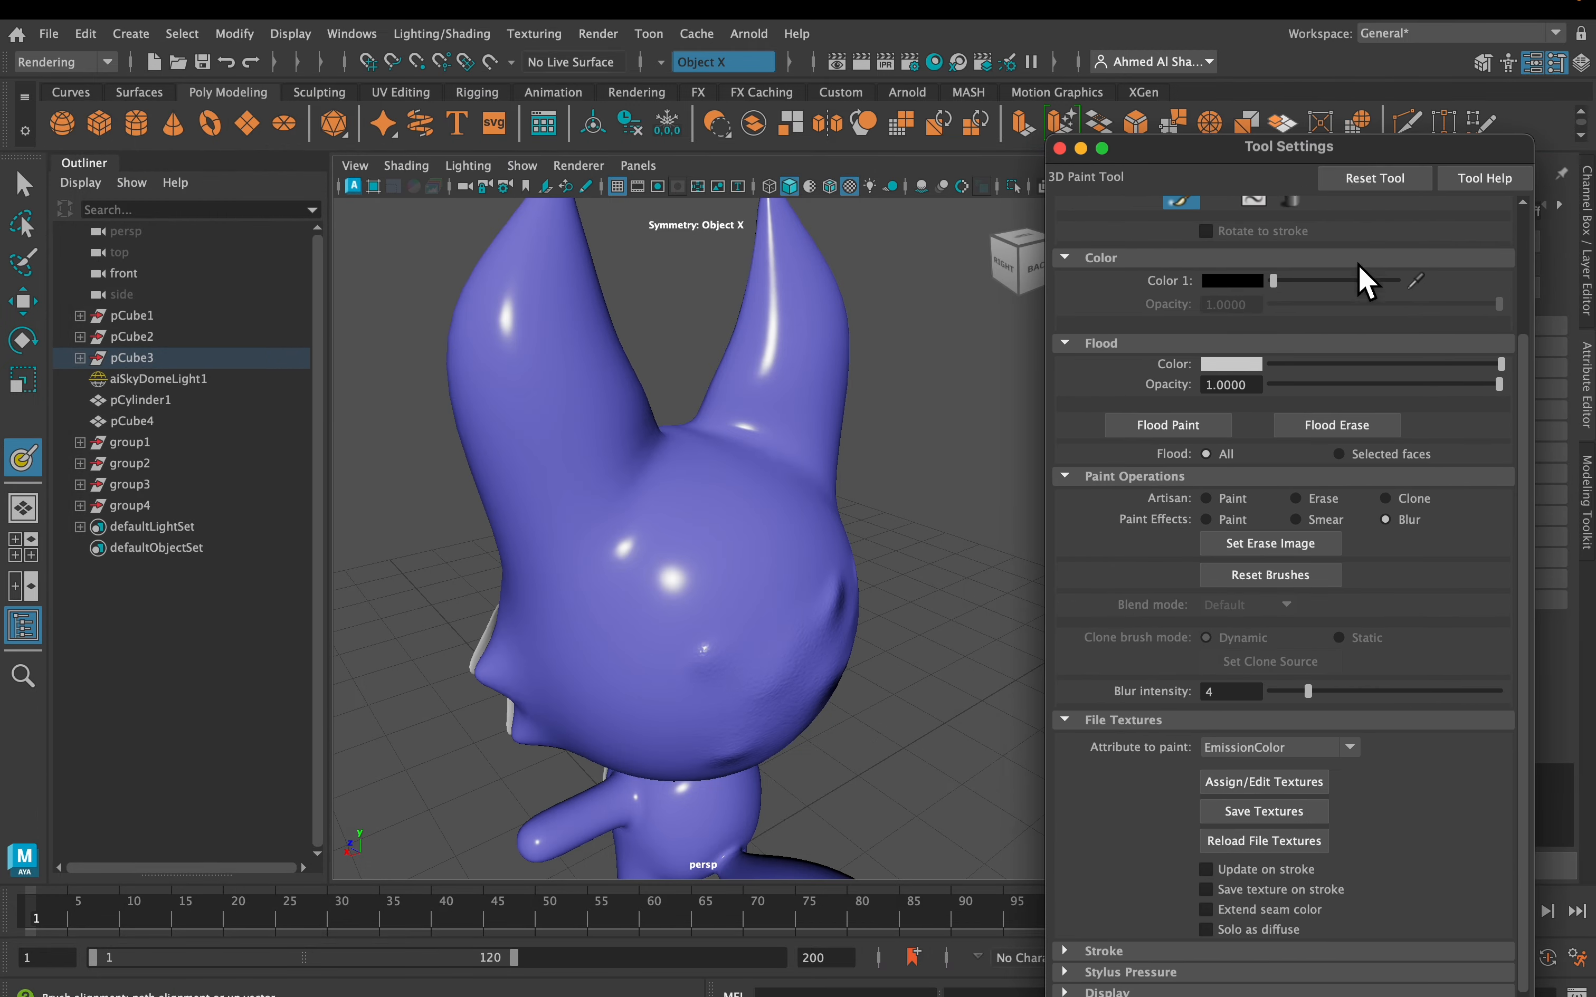
Reset the brush, pick yellow, and paint an emission patch on top of the head
left_click(1271, 179)
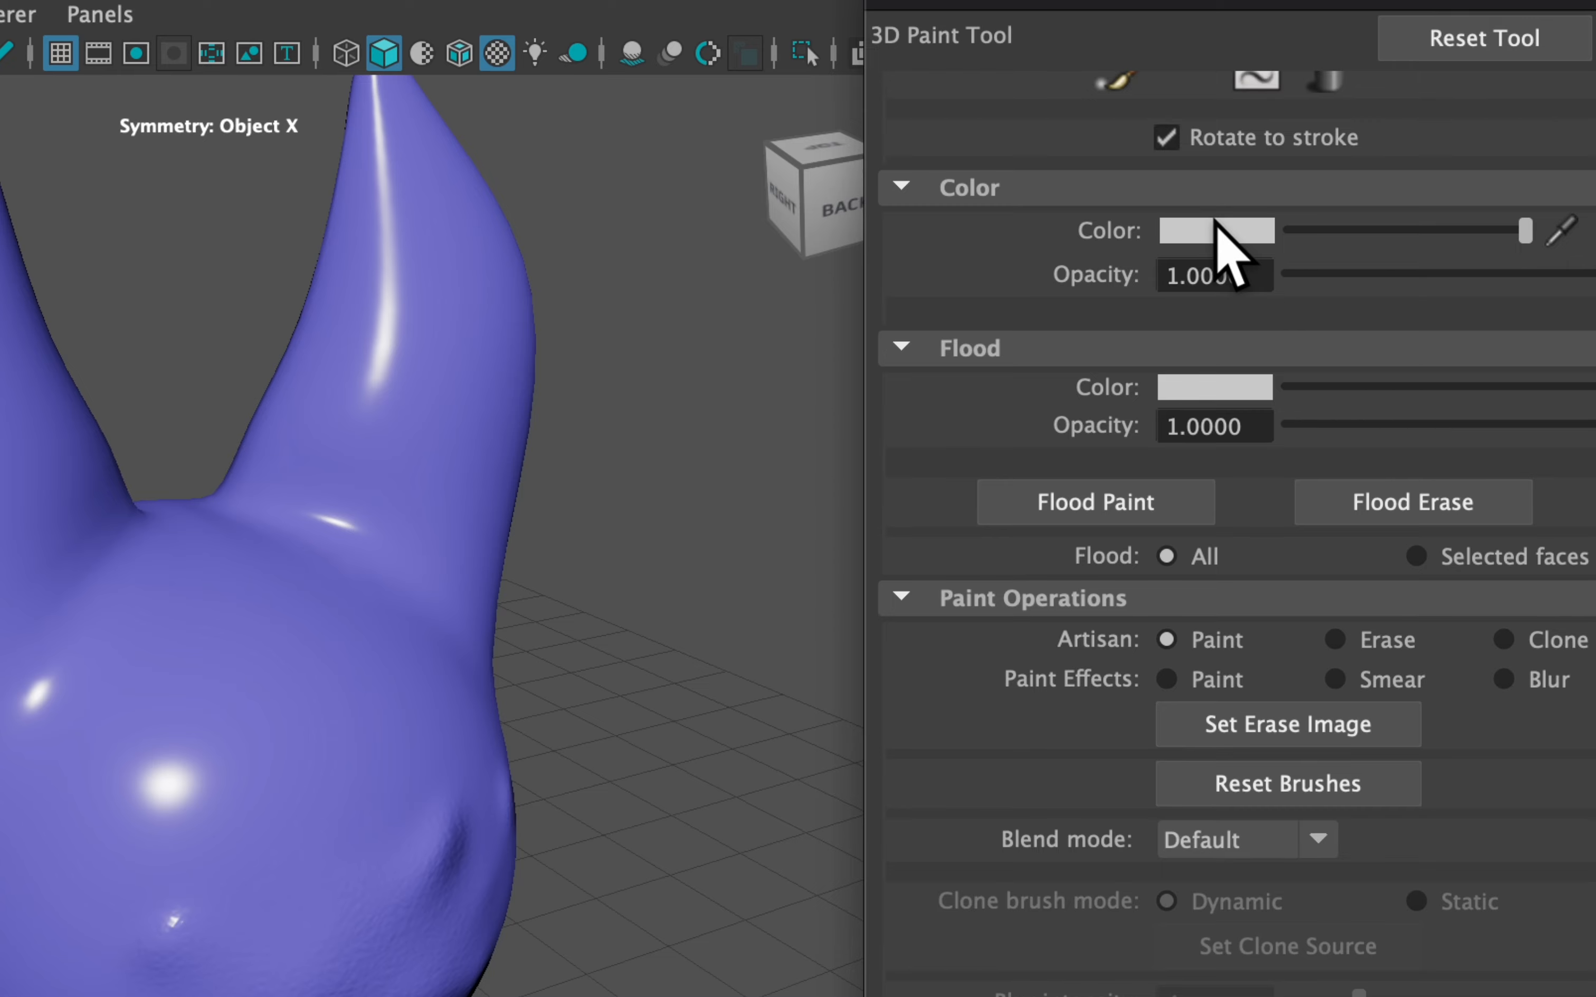
left_click(1220, 231)
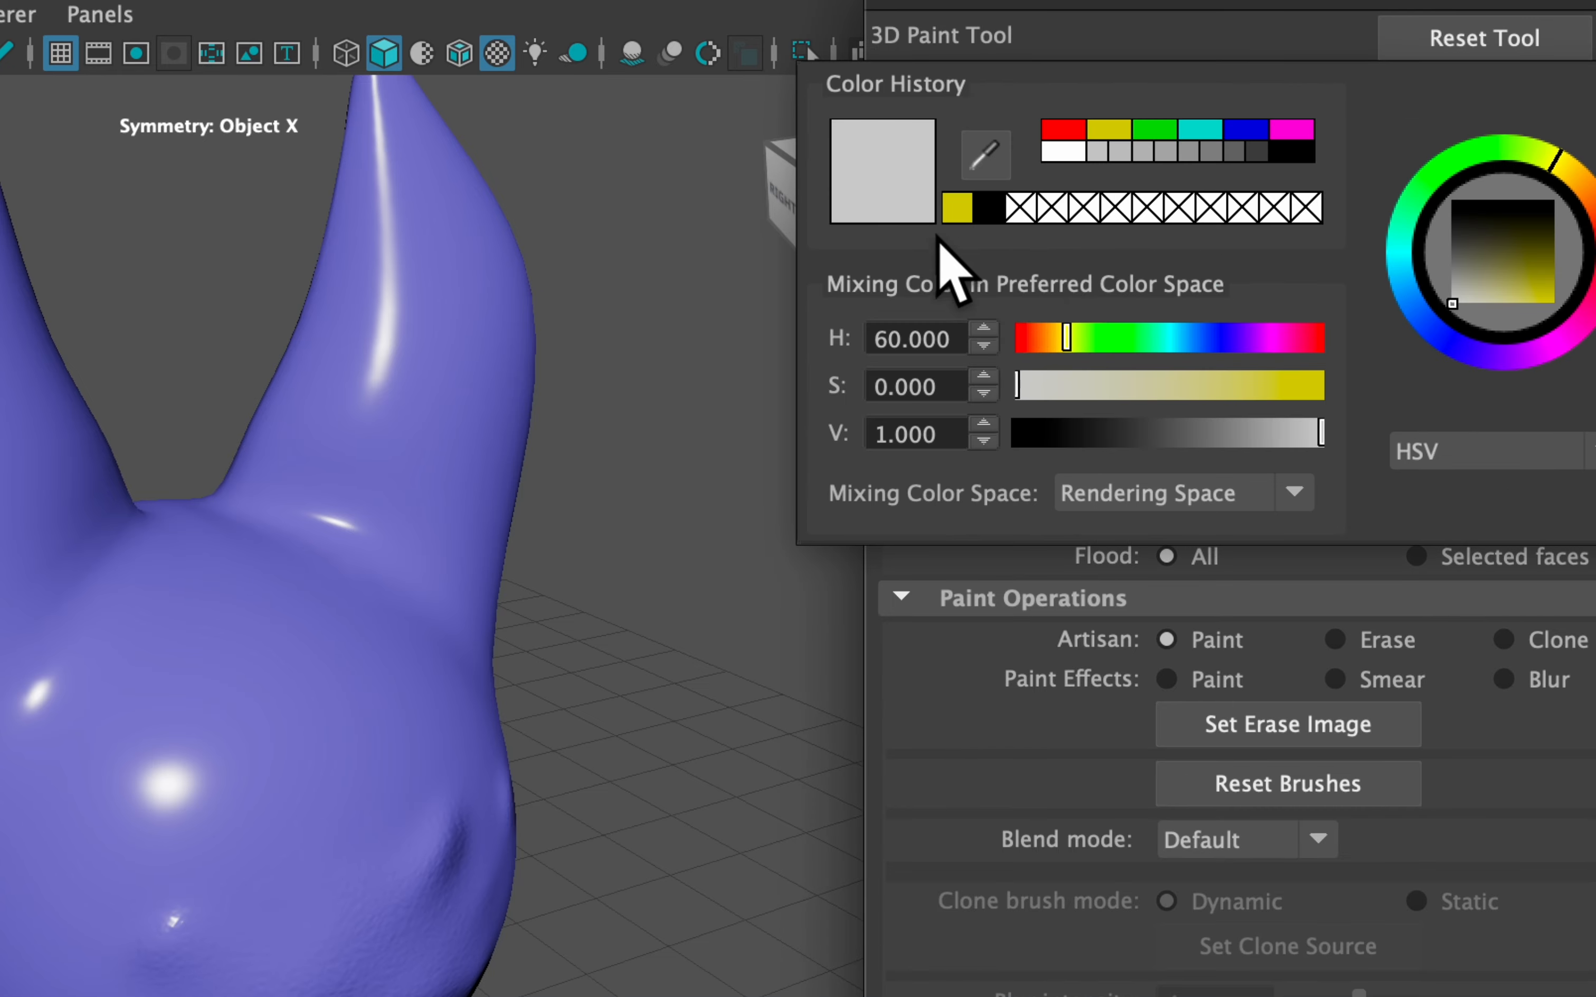
left_click(1108, 130)
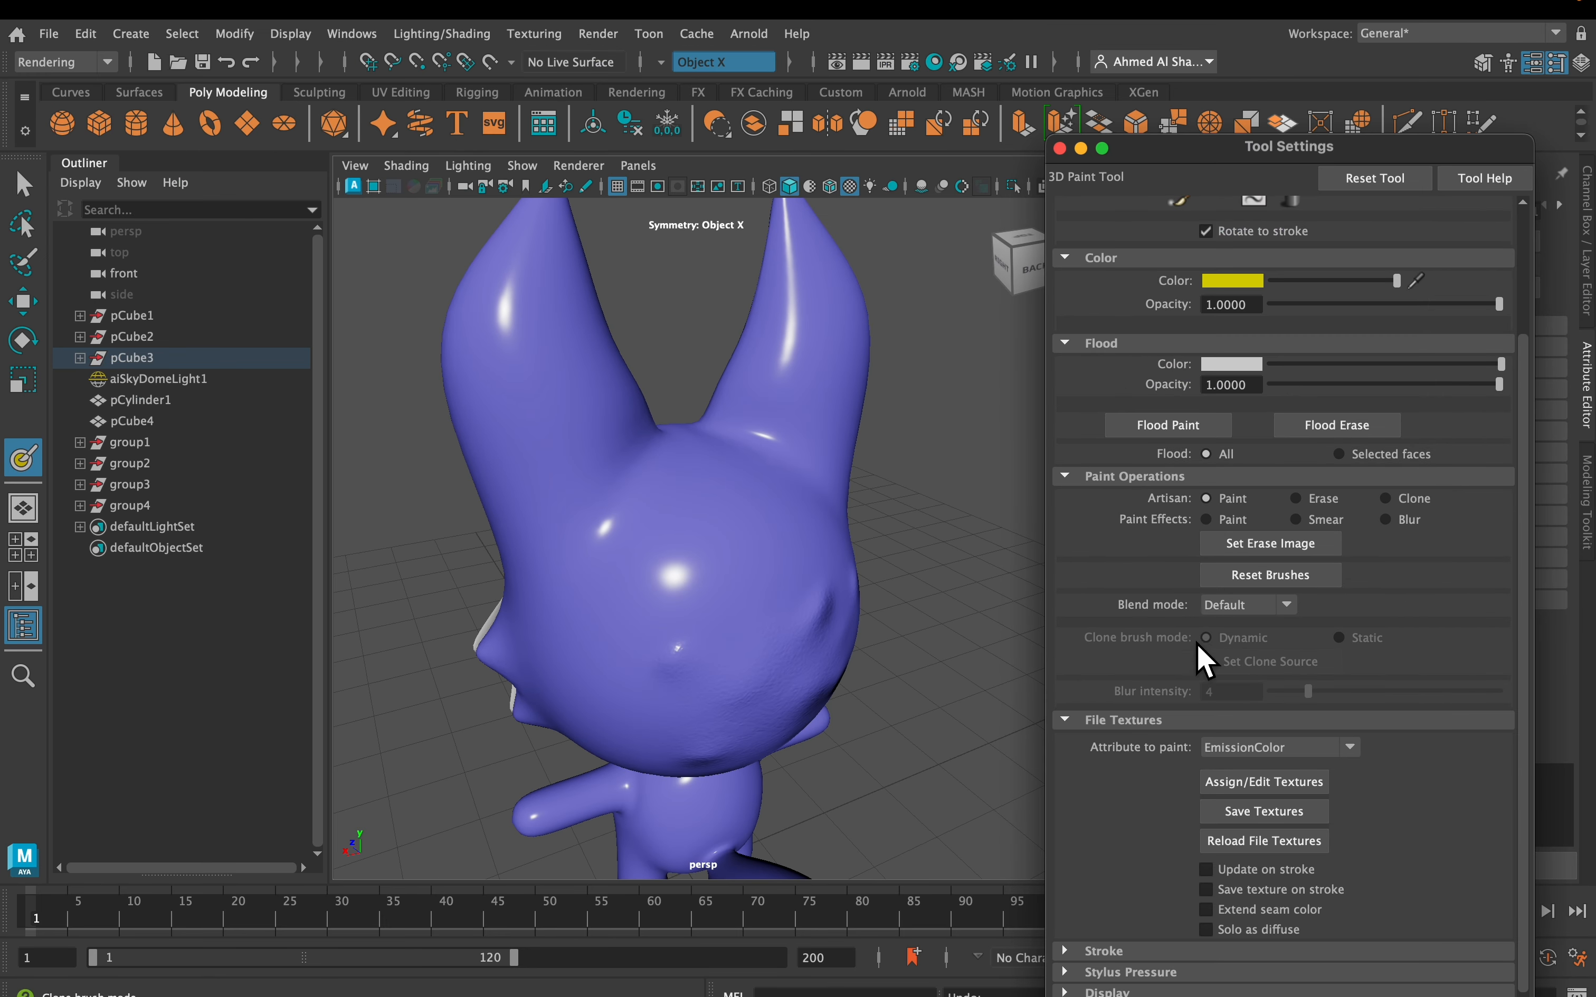
mouse_move(691, 496)
left_mouse_down()
mouse_move(722, 493)
mouse_move(699, 560)
mouse_move(663, 521)
left_mouse_up()
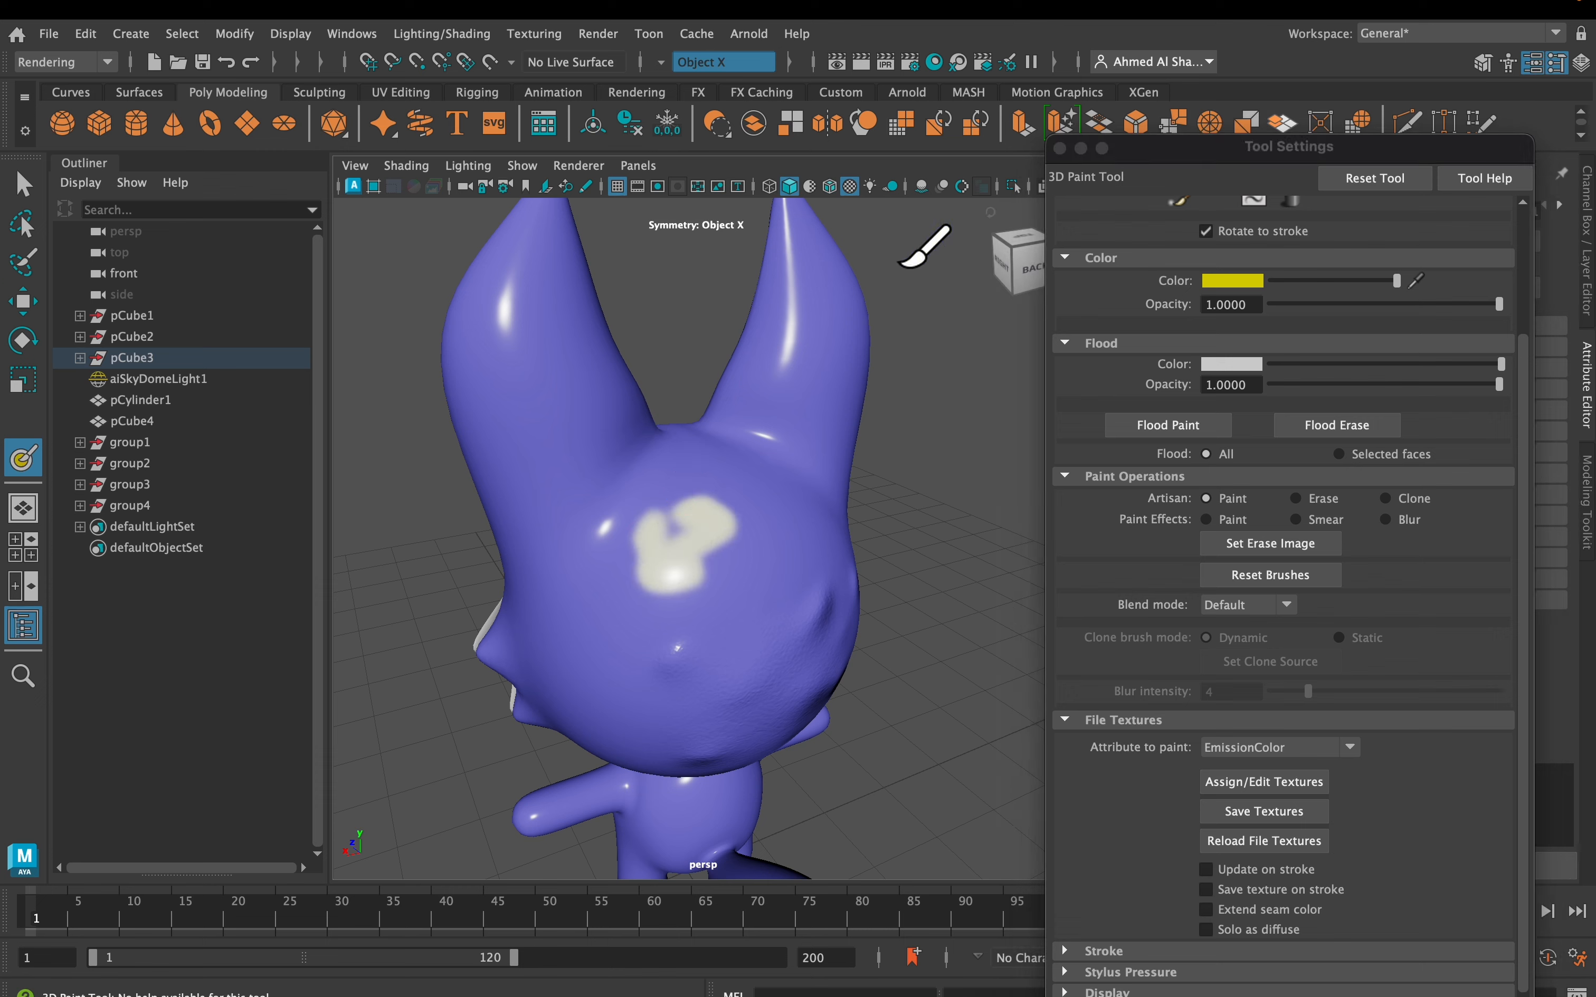
left_click(866, 184)
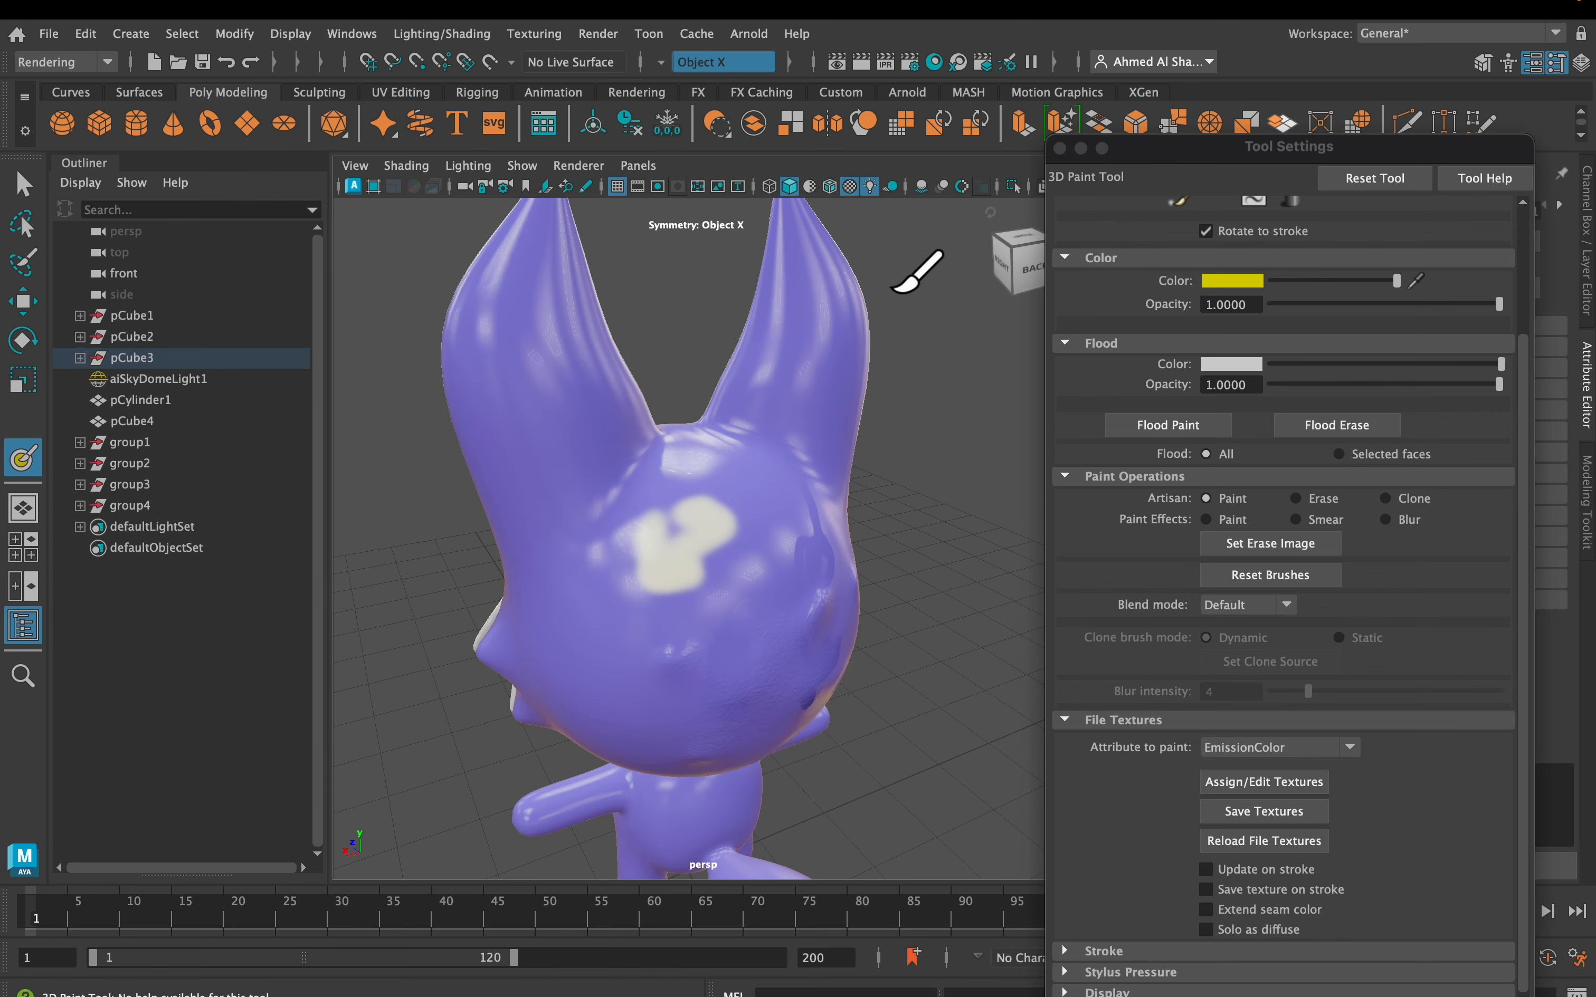
mouse_move(740, 483)
left_mouse_down("alt")
mouse_move(719, 456)
mouse_move(719, 485)
mouse_move(765, 494)
mouse_move(713, 480)
left_mouse_up("alt")
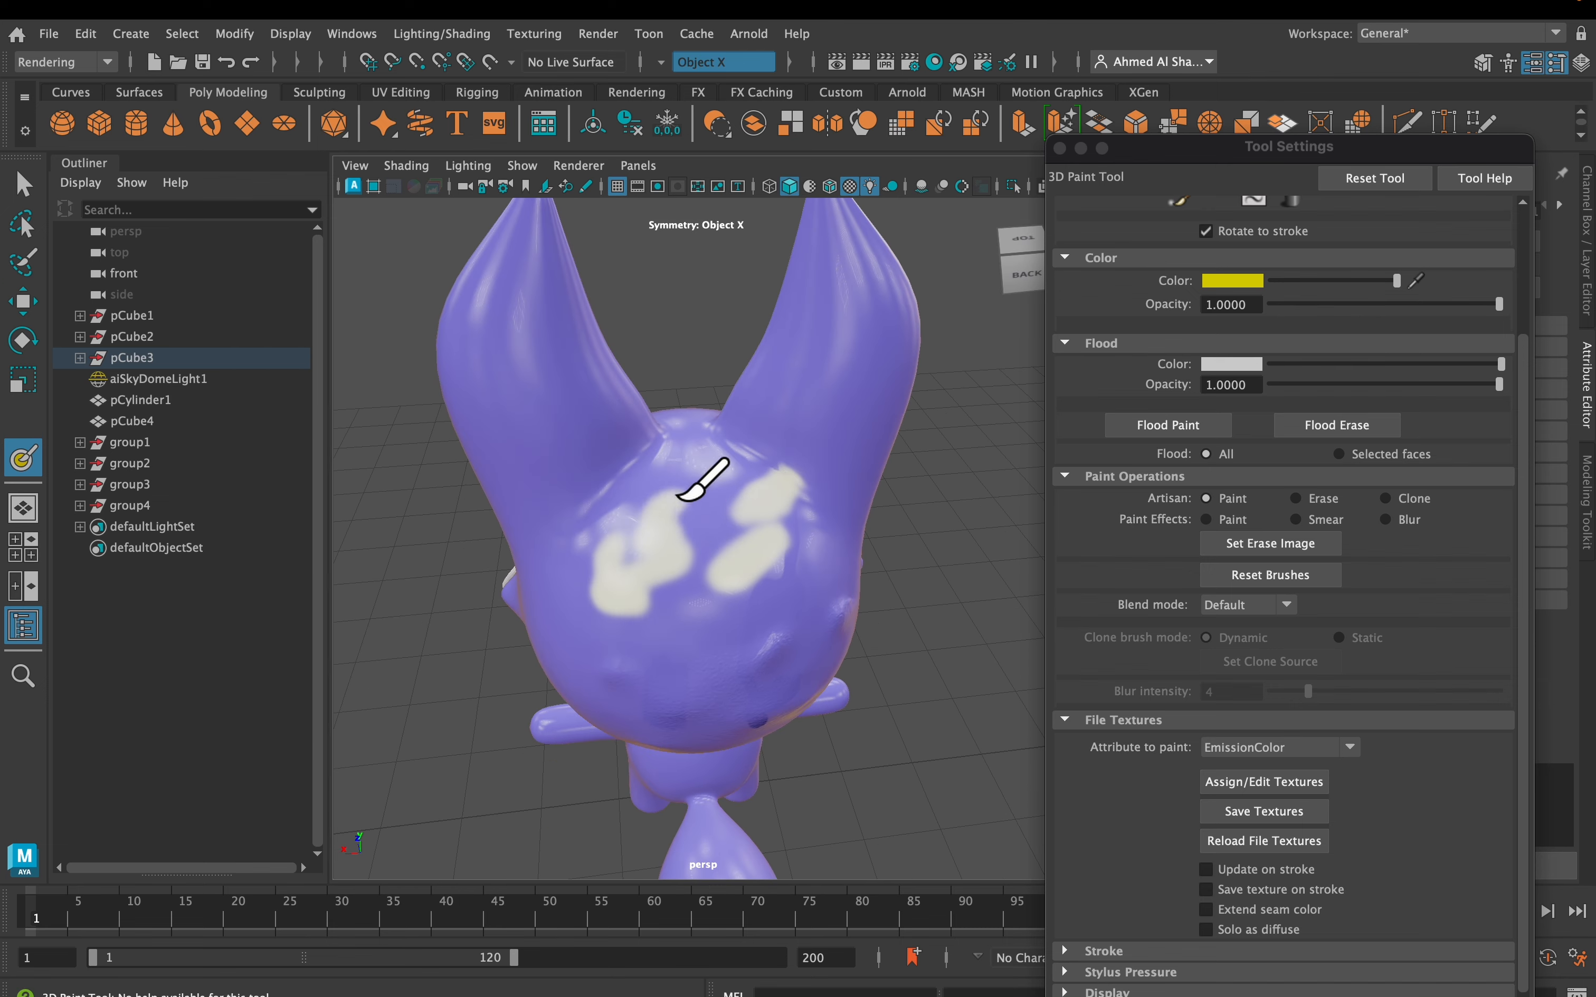
left_click_drag(769, 370, 767, 280, "alt")
scroll(760, 333, "down", 4)
Render the fox in the Arnold RenderView
left_click(755, 36)
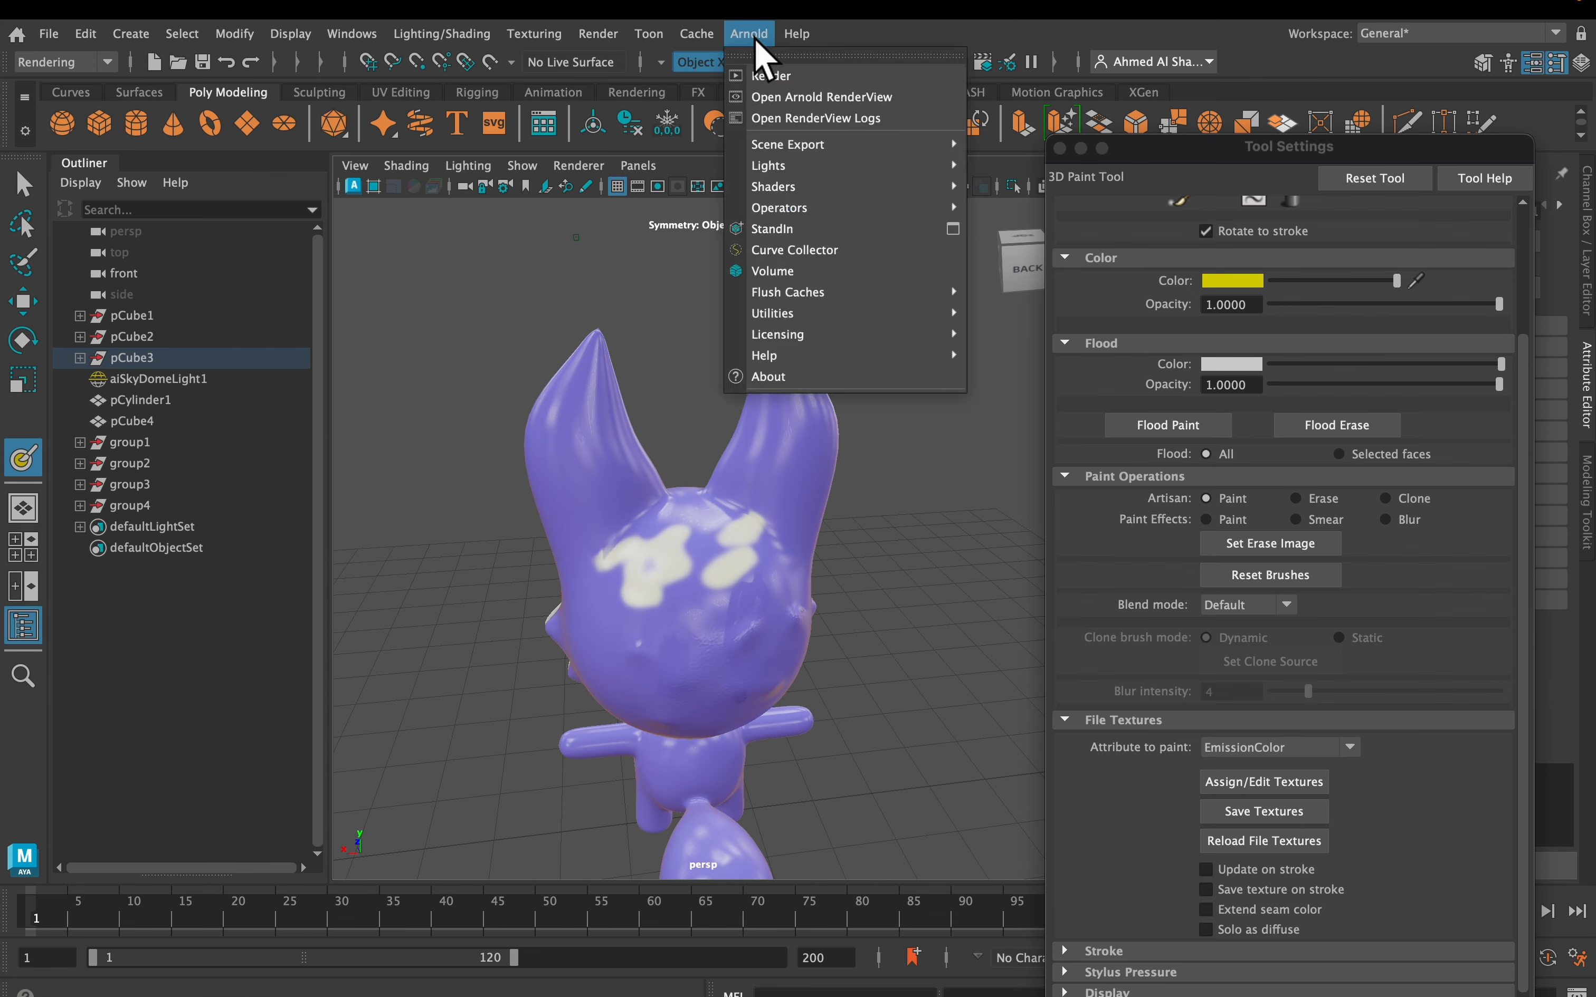
left_click(775, 85)
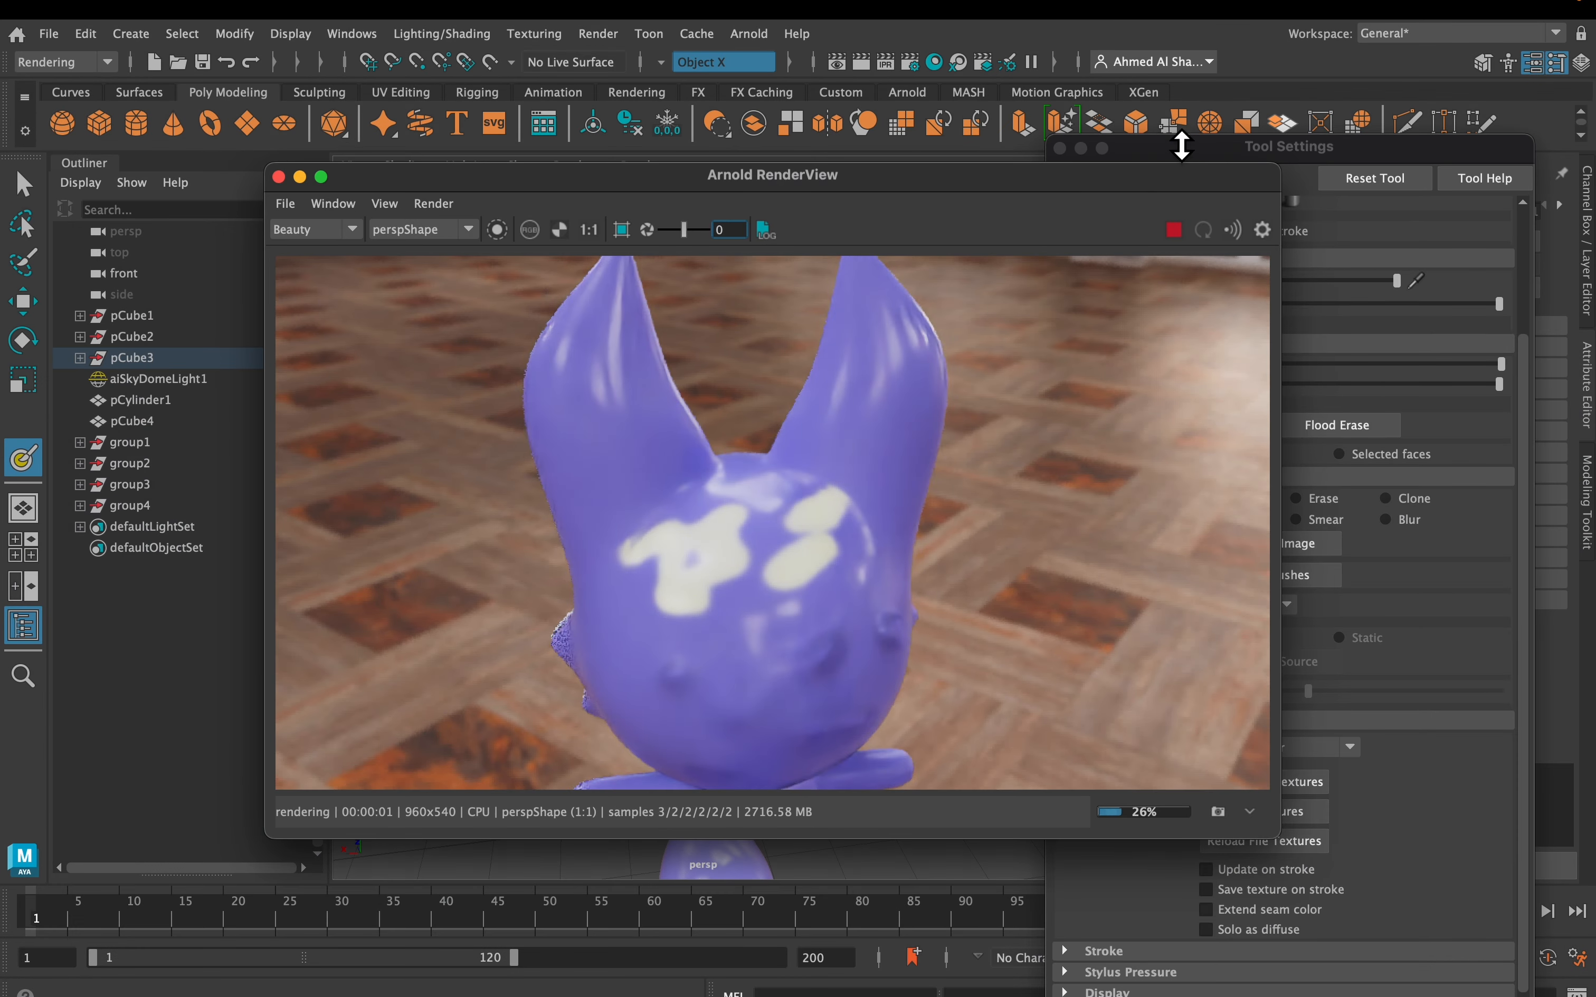
left_click(1059, 148)
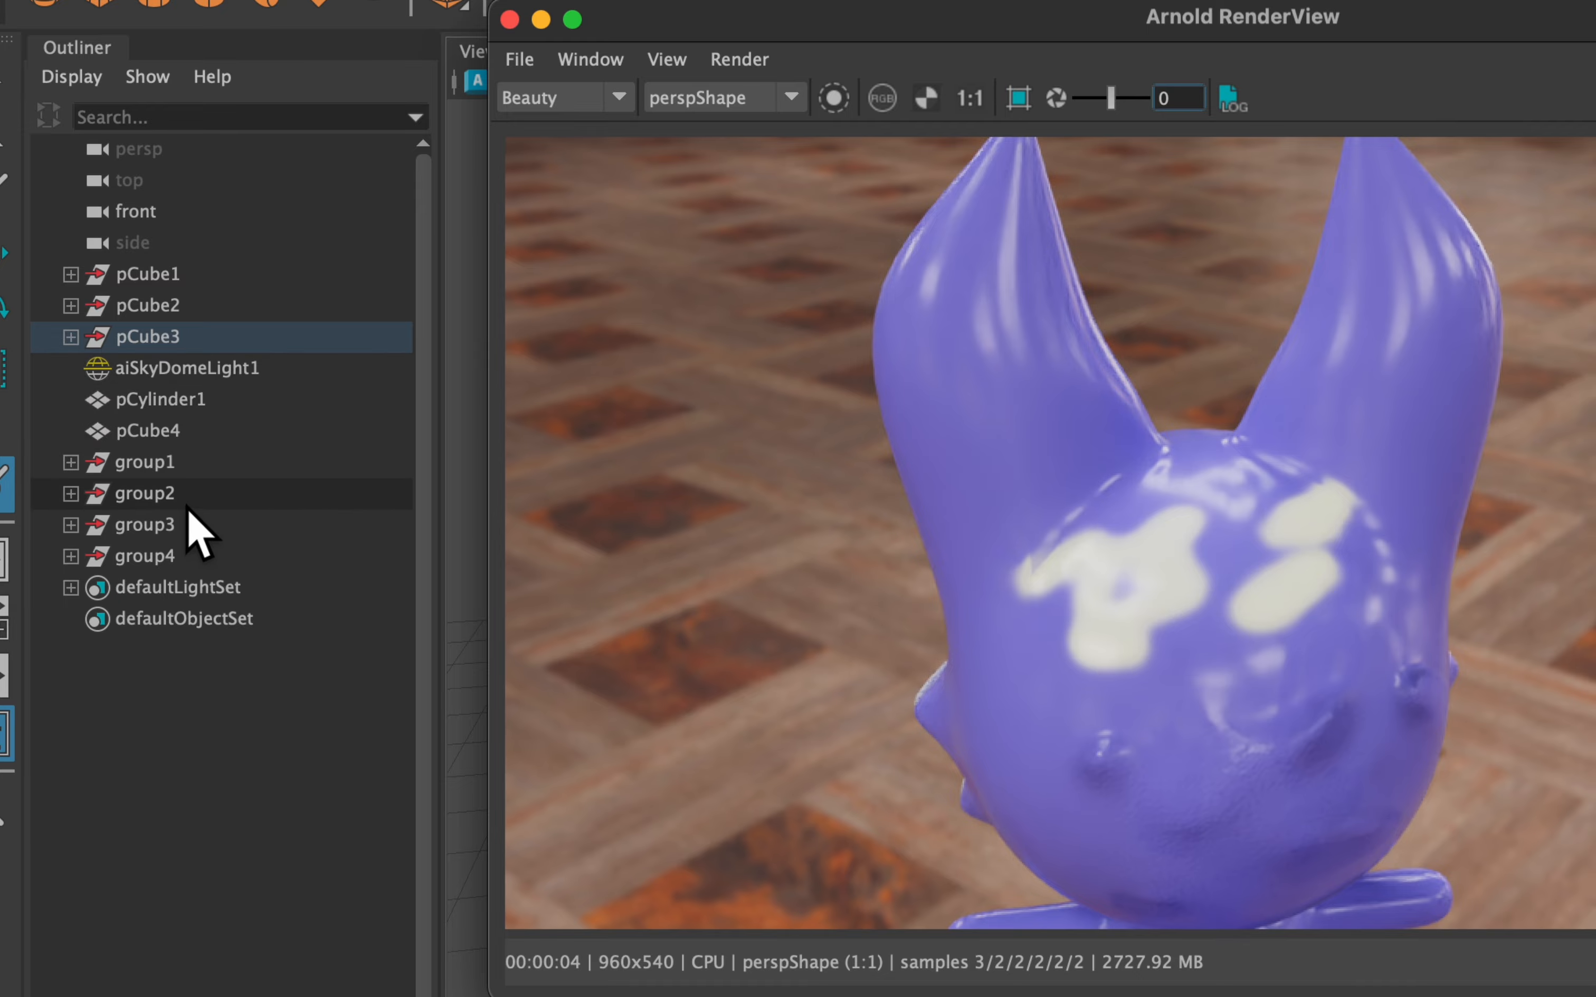
Dim aiSkyDomeLight1 intensity to 0.072 to test the glow, then restore it to 1
left_click(198, 370)
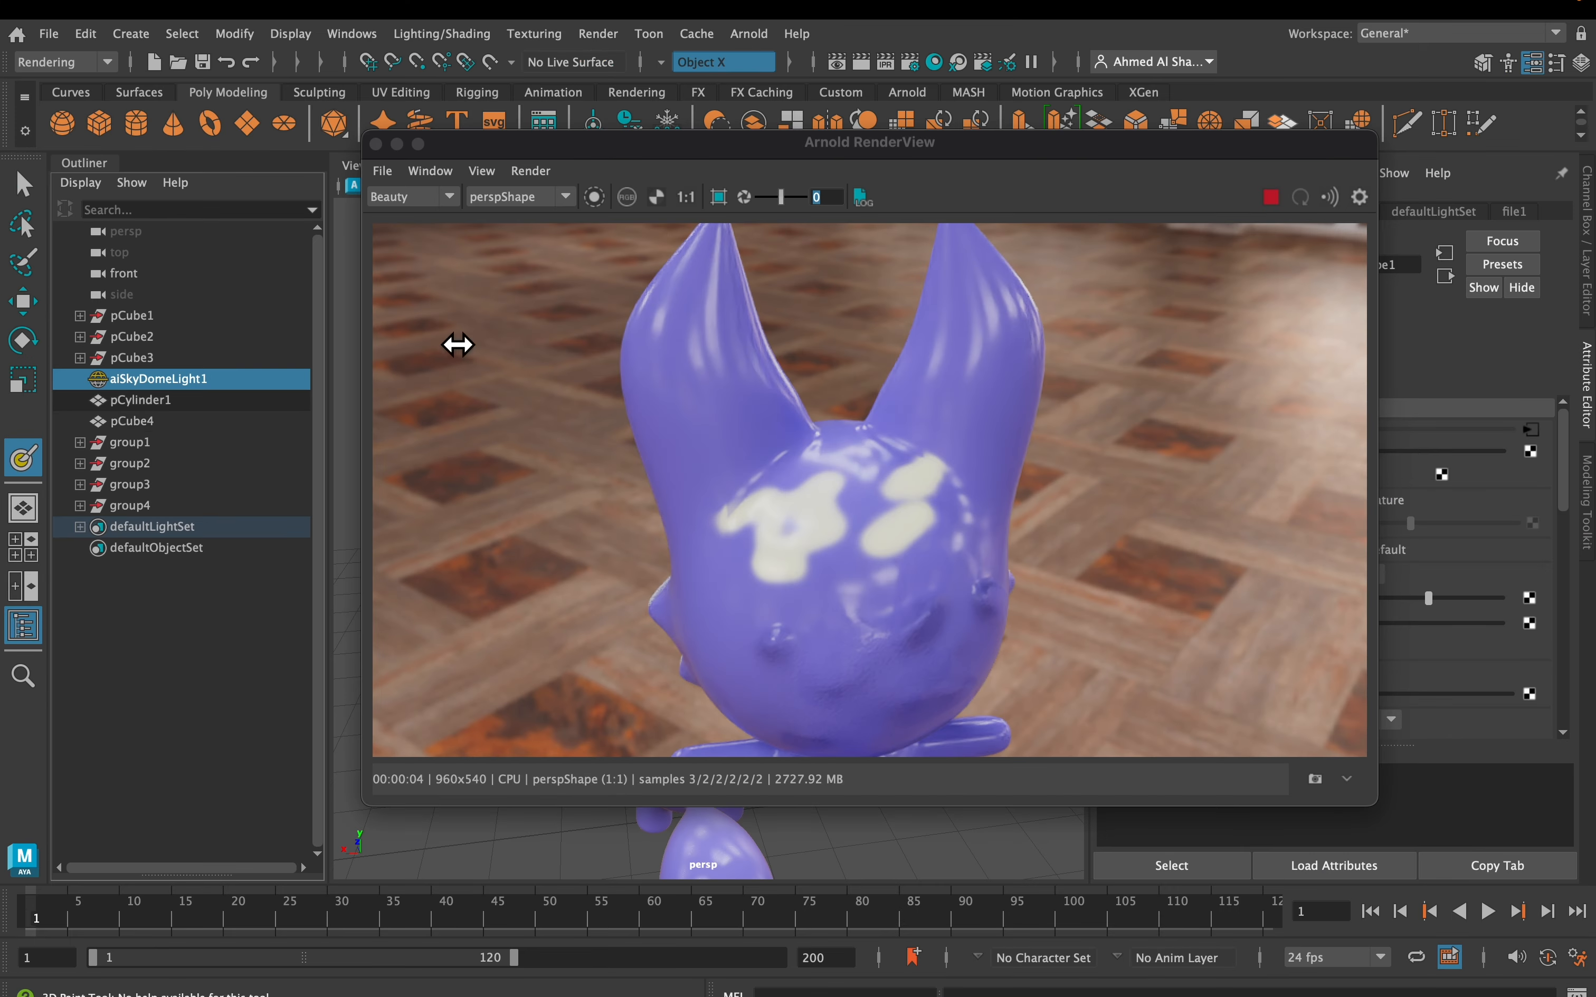
left_click_drag(926, 161, 643, 130)
mouse_move(1364, 454)
left_mouse_down()
mouse_move(1377, 462)
mouse_move(1358, 454)
left_mouse_up()
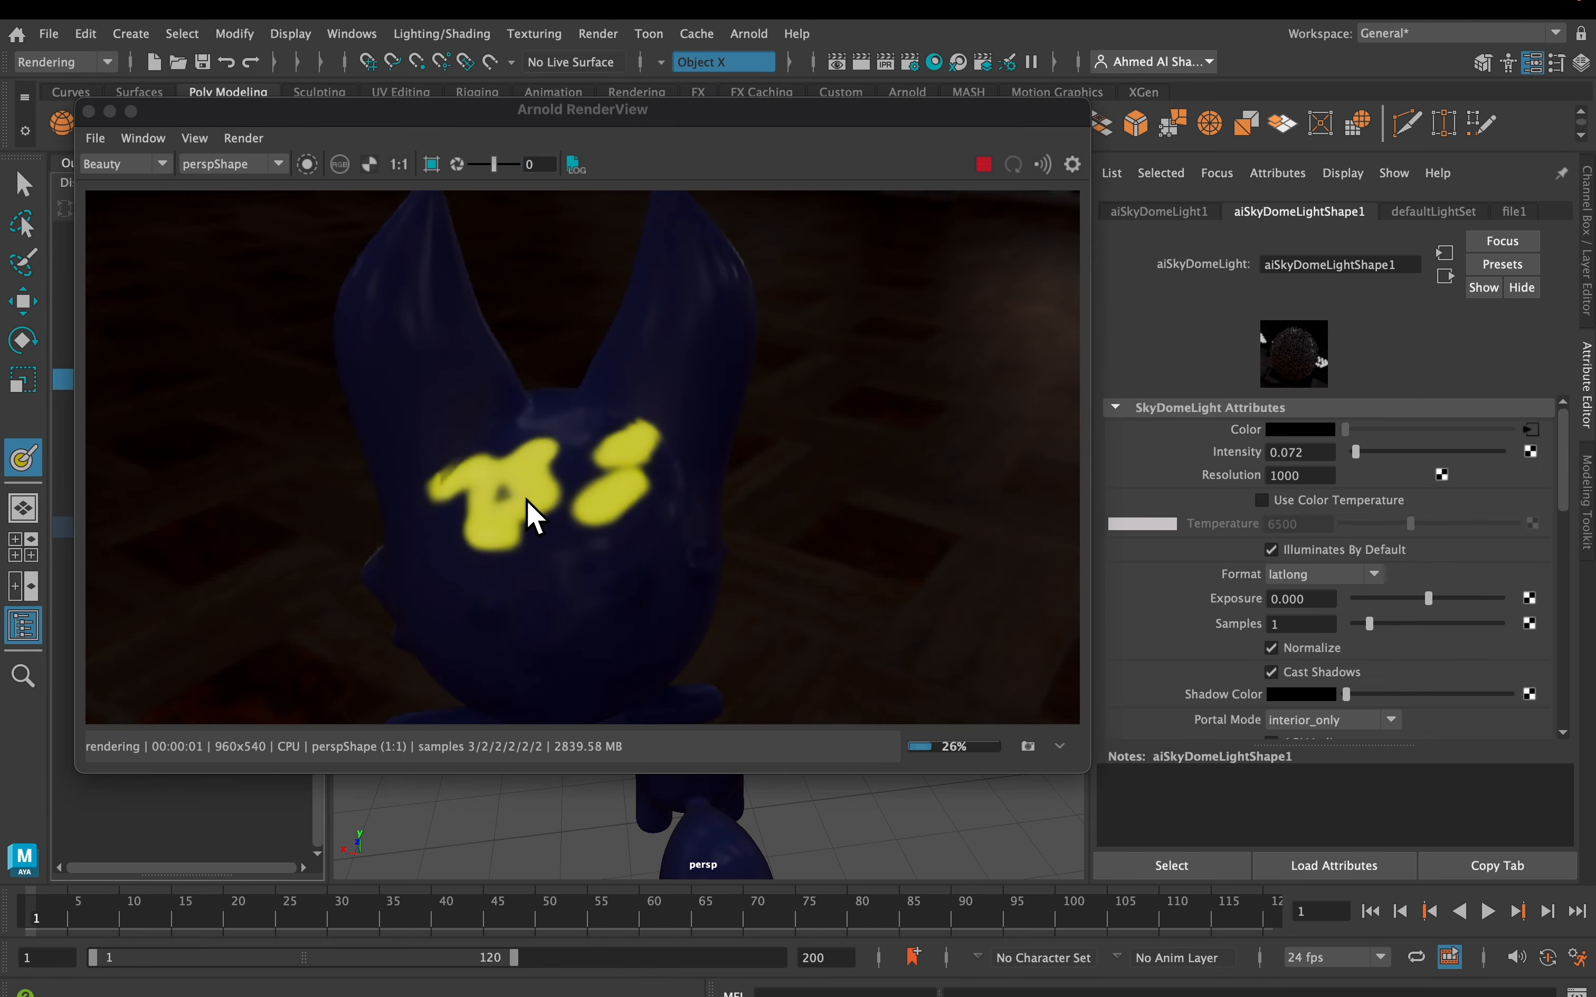
left_click_drag(1318, 456, 1219, 454)
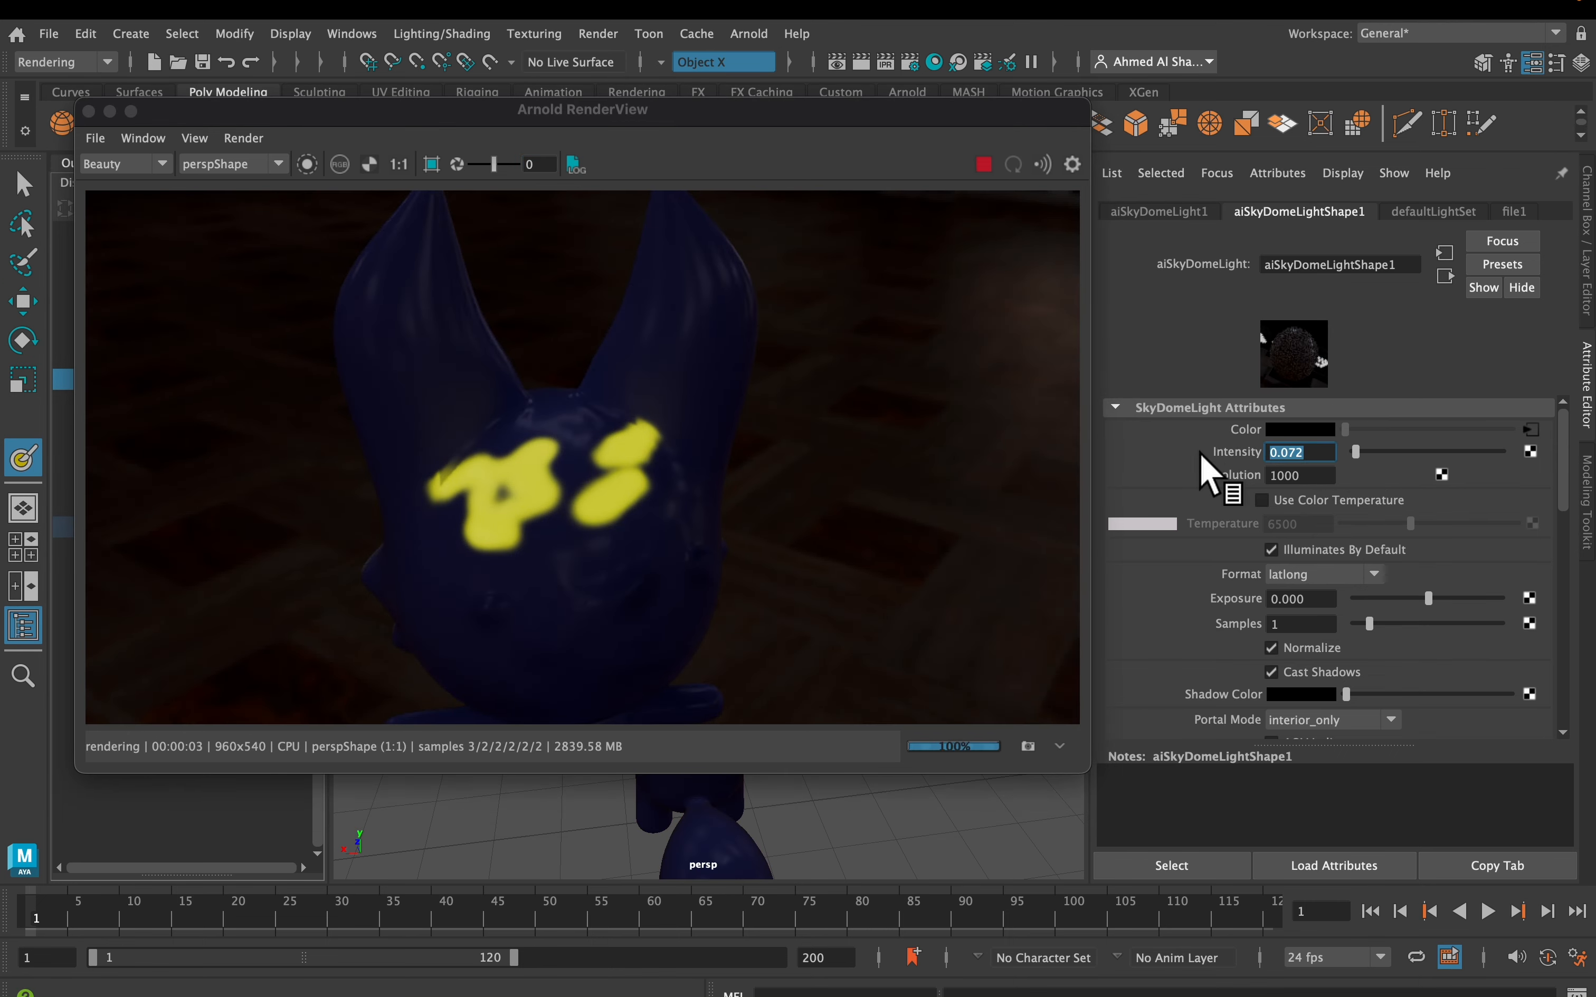
type("1")
key("Return")
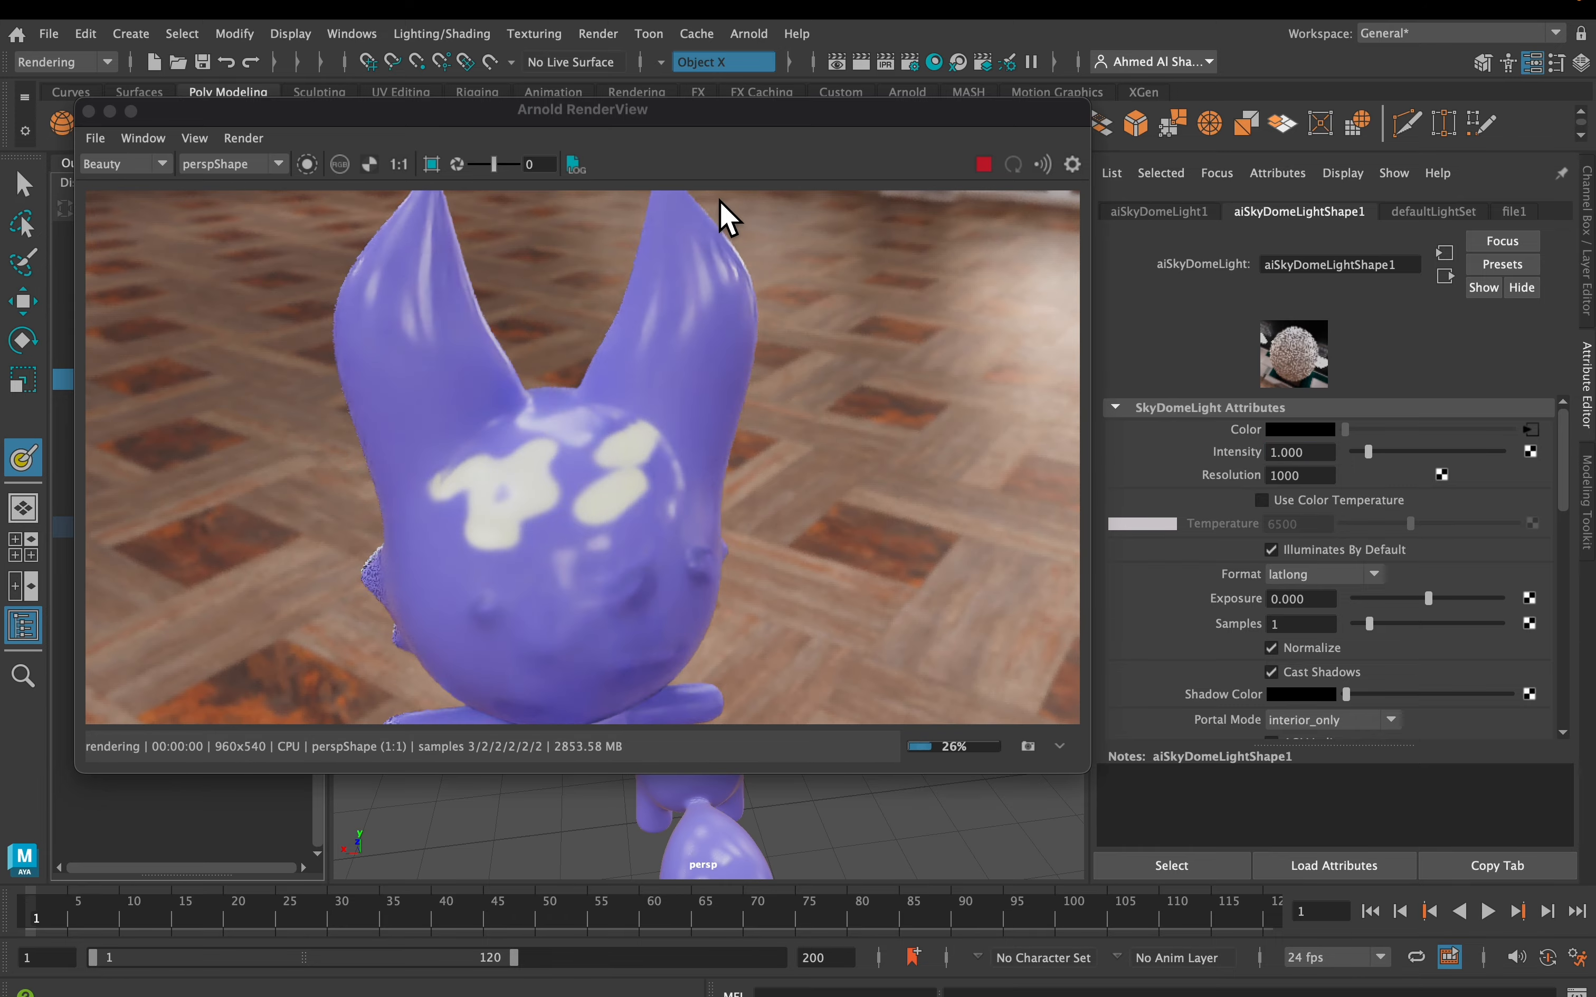
left_click_drag(703, 131, 1014, 198)
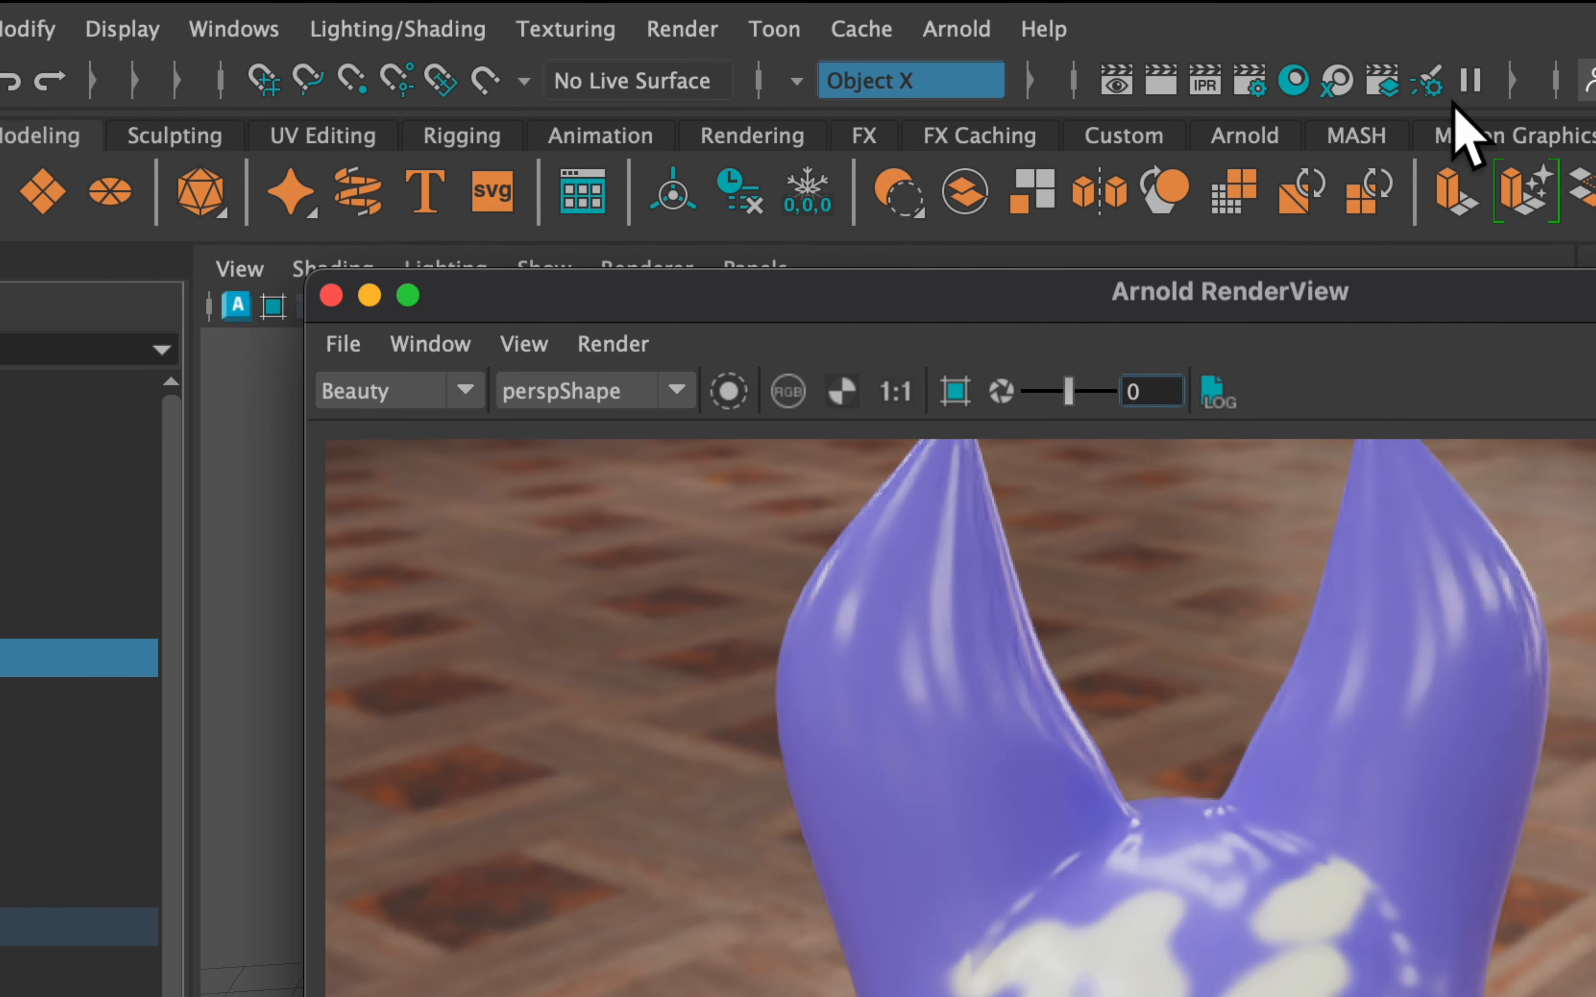
Add a Lens Effects imager in the Arnold Render Settings Imagers section
left_click(1258, 89)
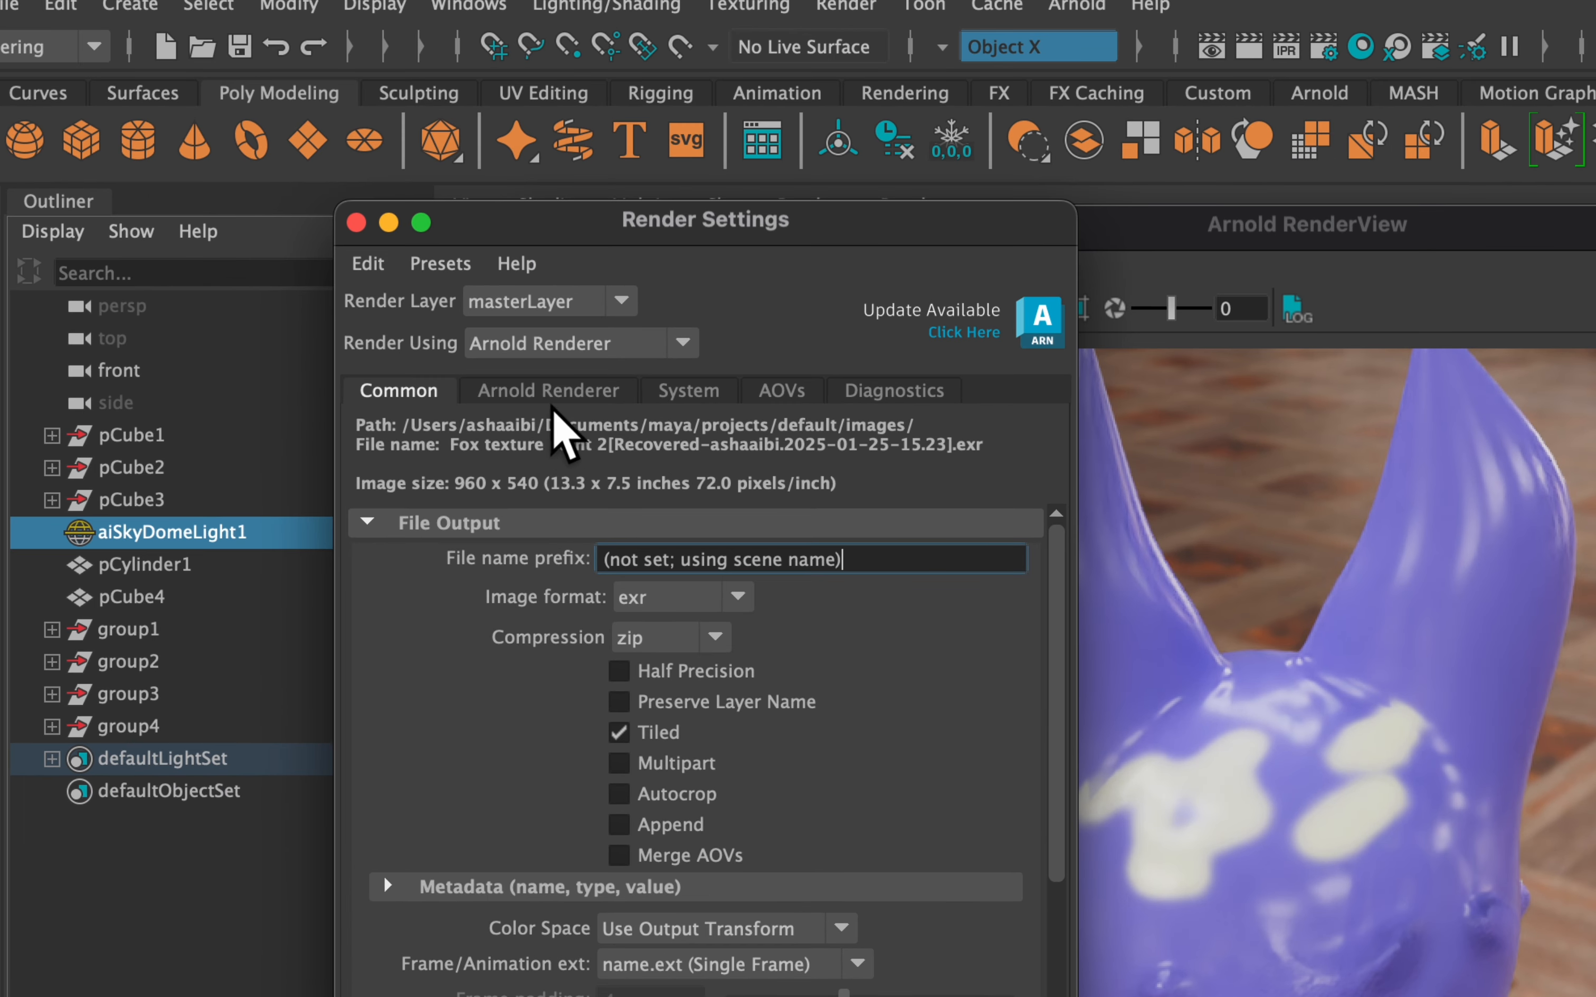
left_click(565, 395)
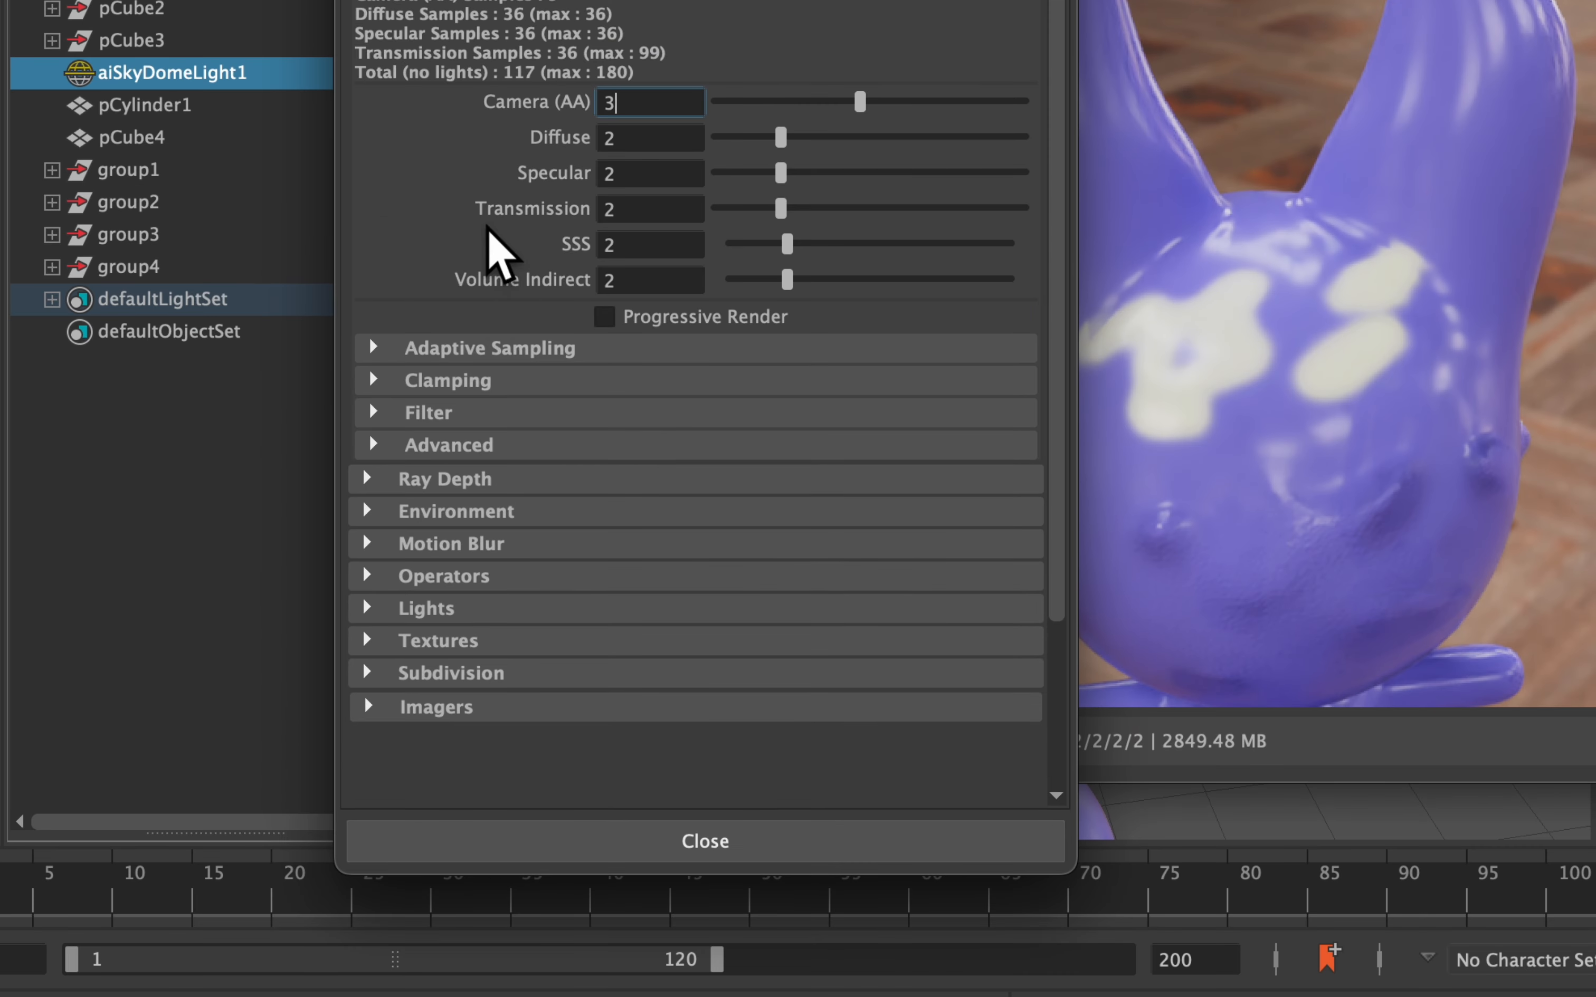
left_click(436, 708)
scroll(521, 660, "down", 3)
left_click(501, 562)
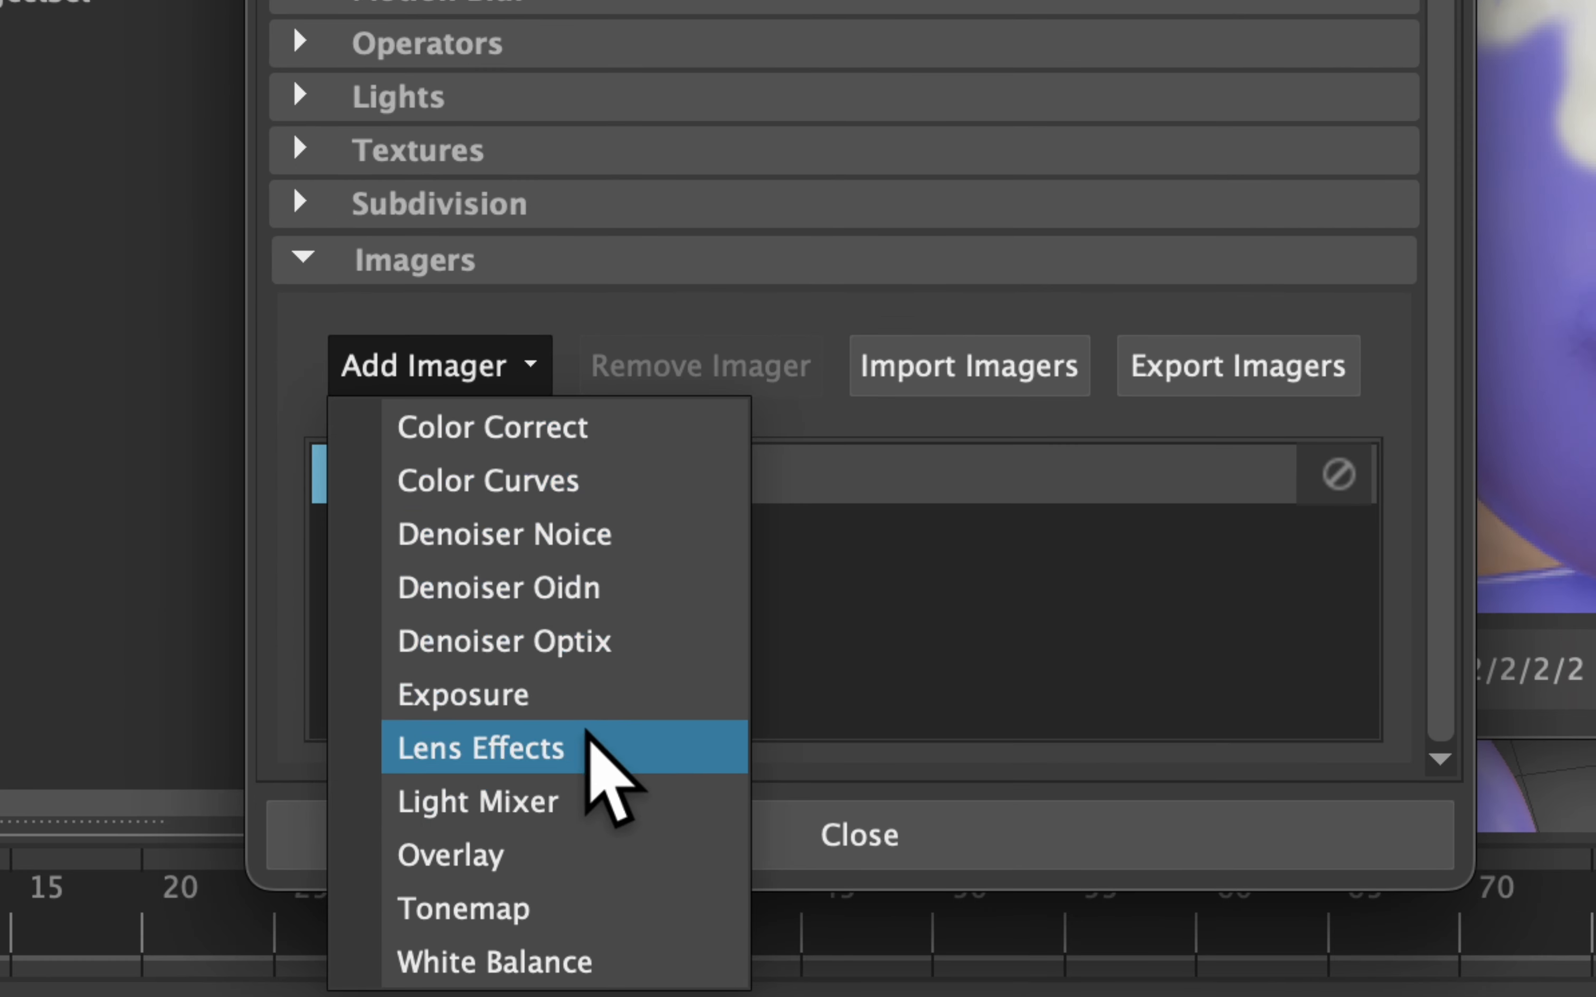
left_click(638, 760)
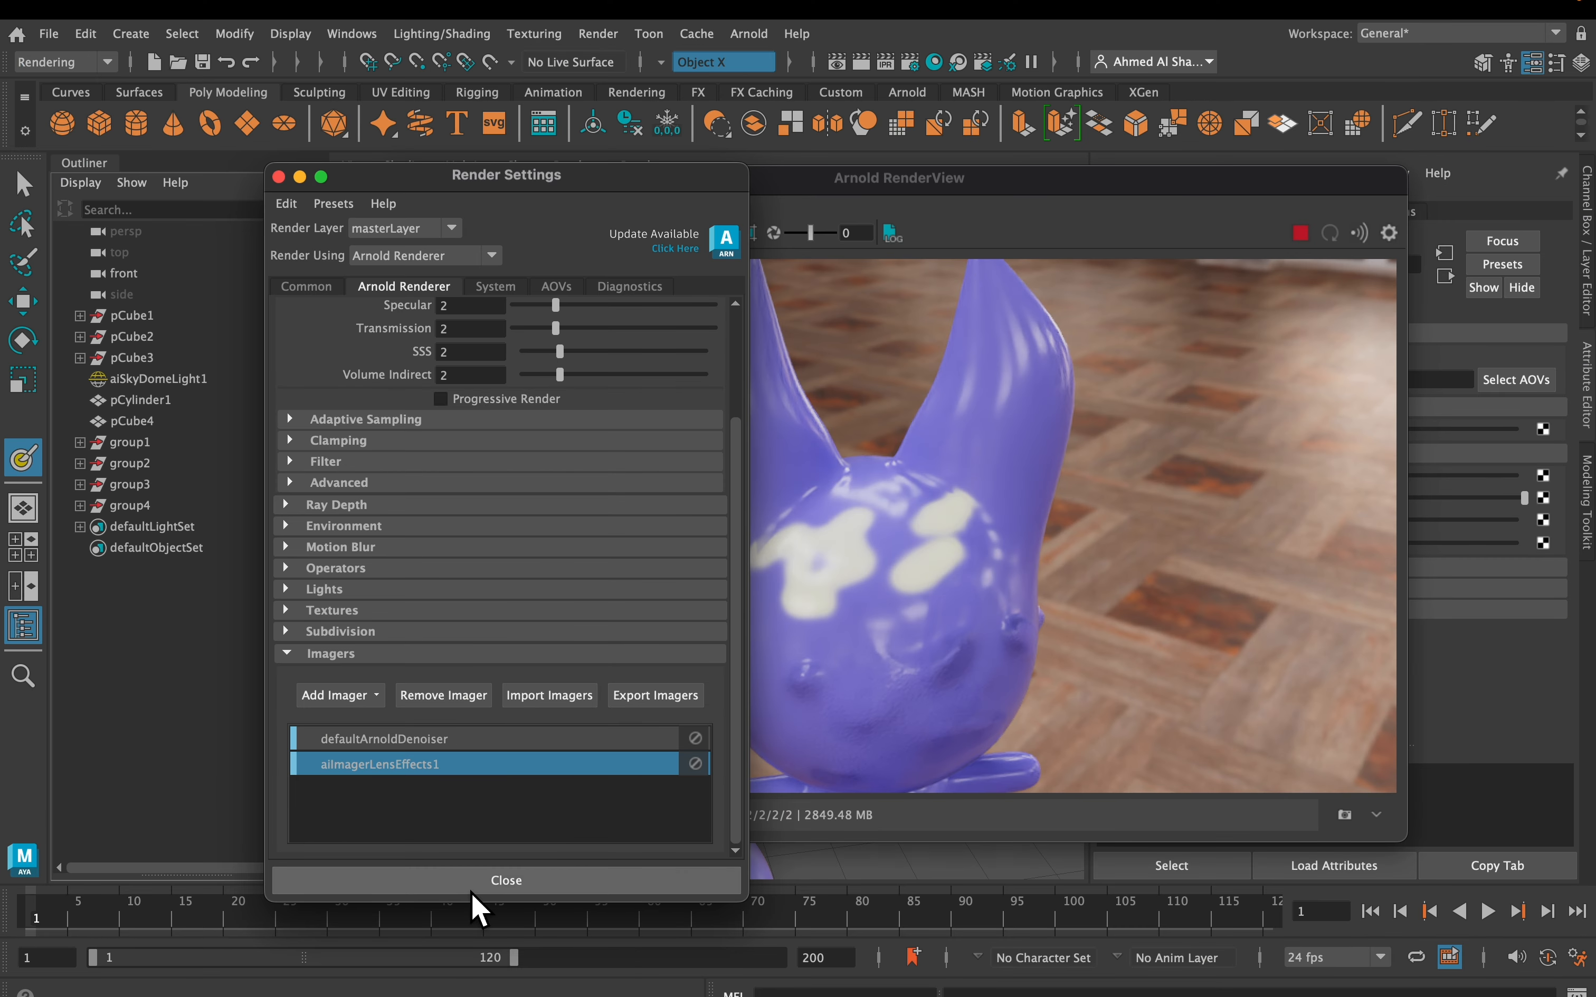
left_click(484, 884)
Set the lens effect's Bloom Strength to 0.467 and Radius to 8
left_click_drag(838, 191, 506, 193)
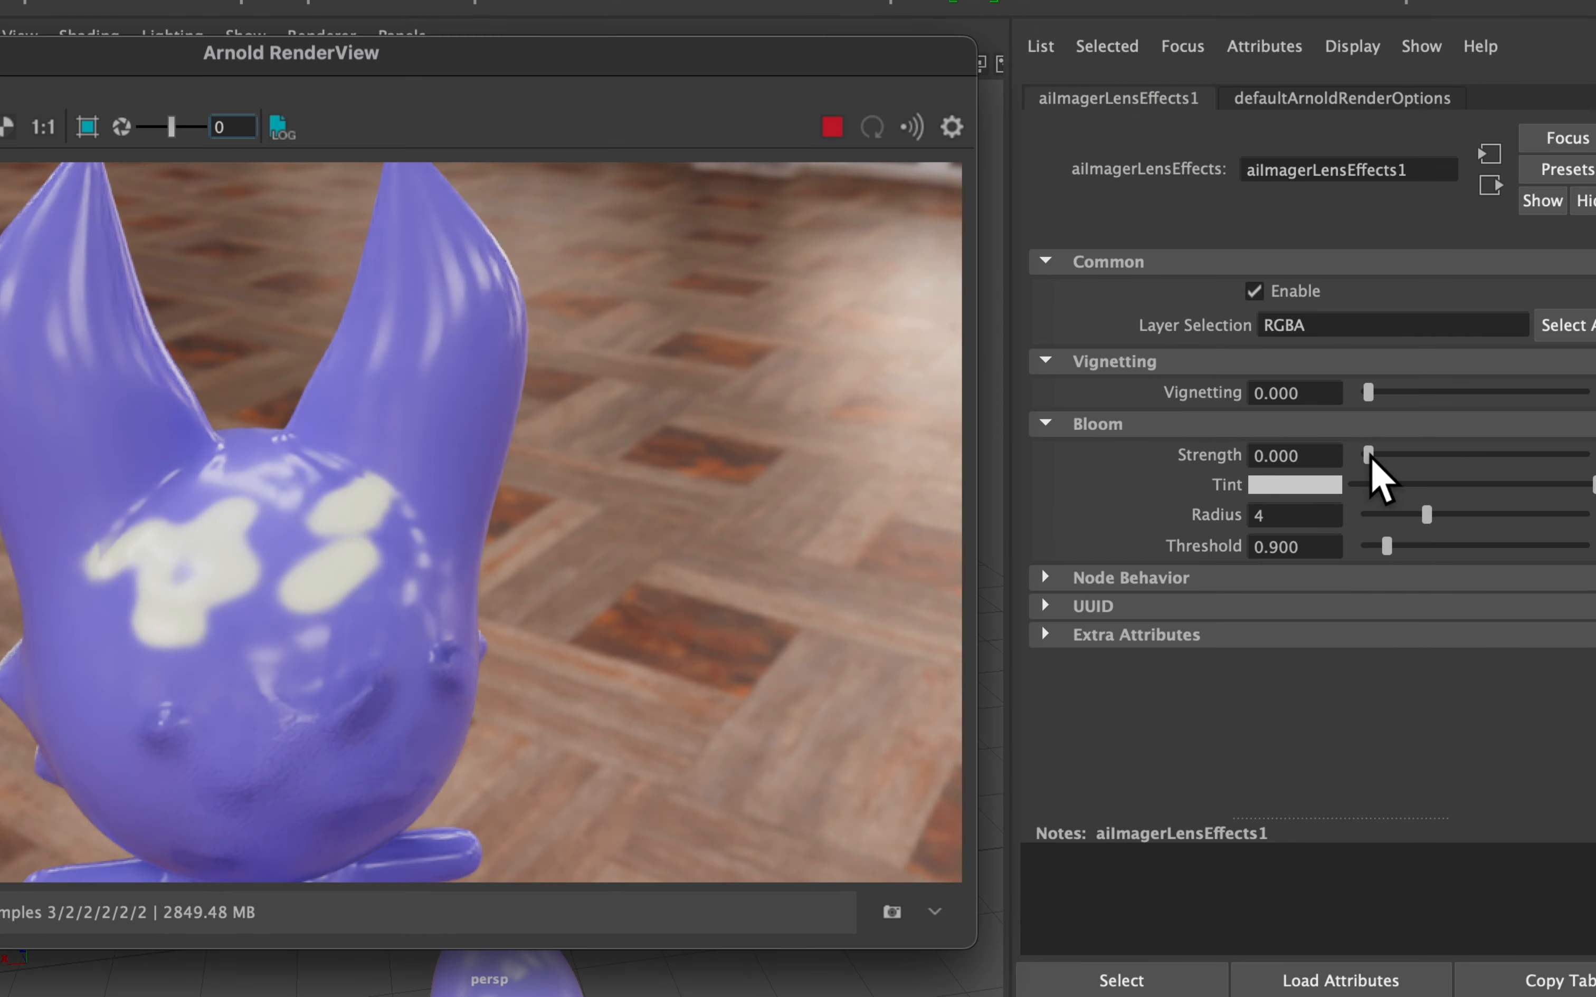
left_click_drag(1370, 455, 1376, 455)
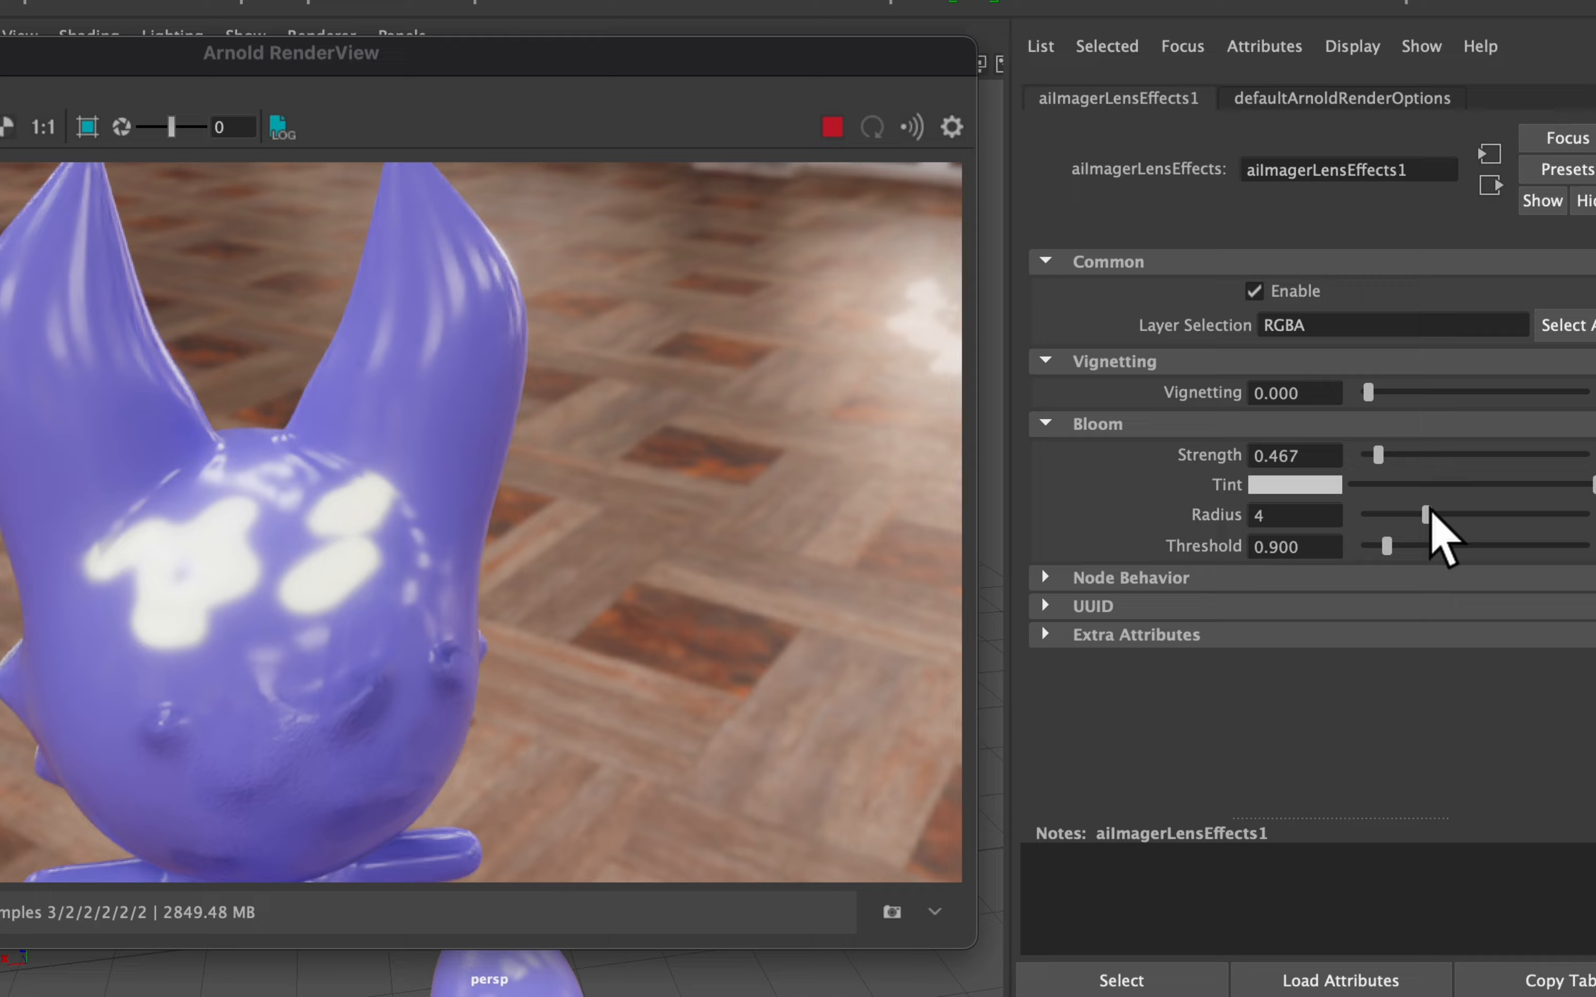
left_click_drag(1426, 514, 1505, 514)
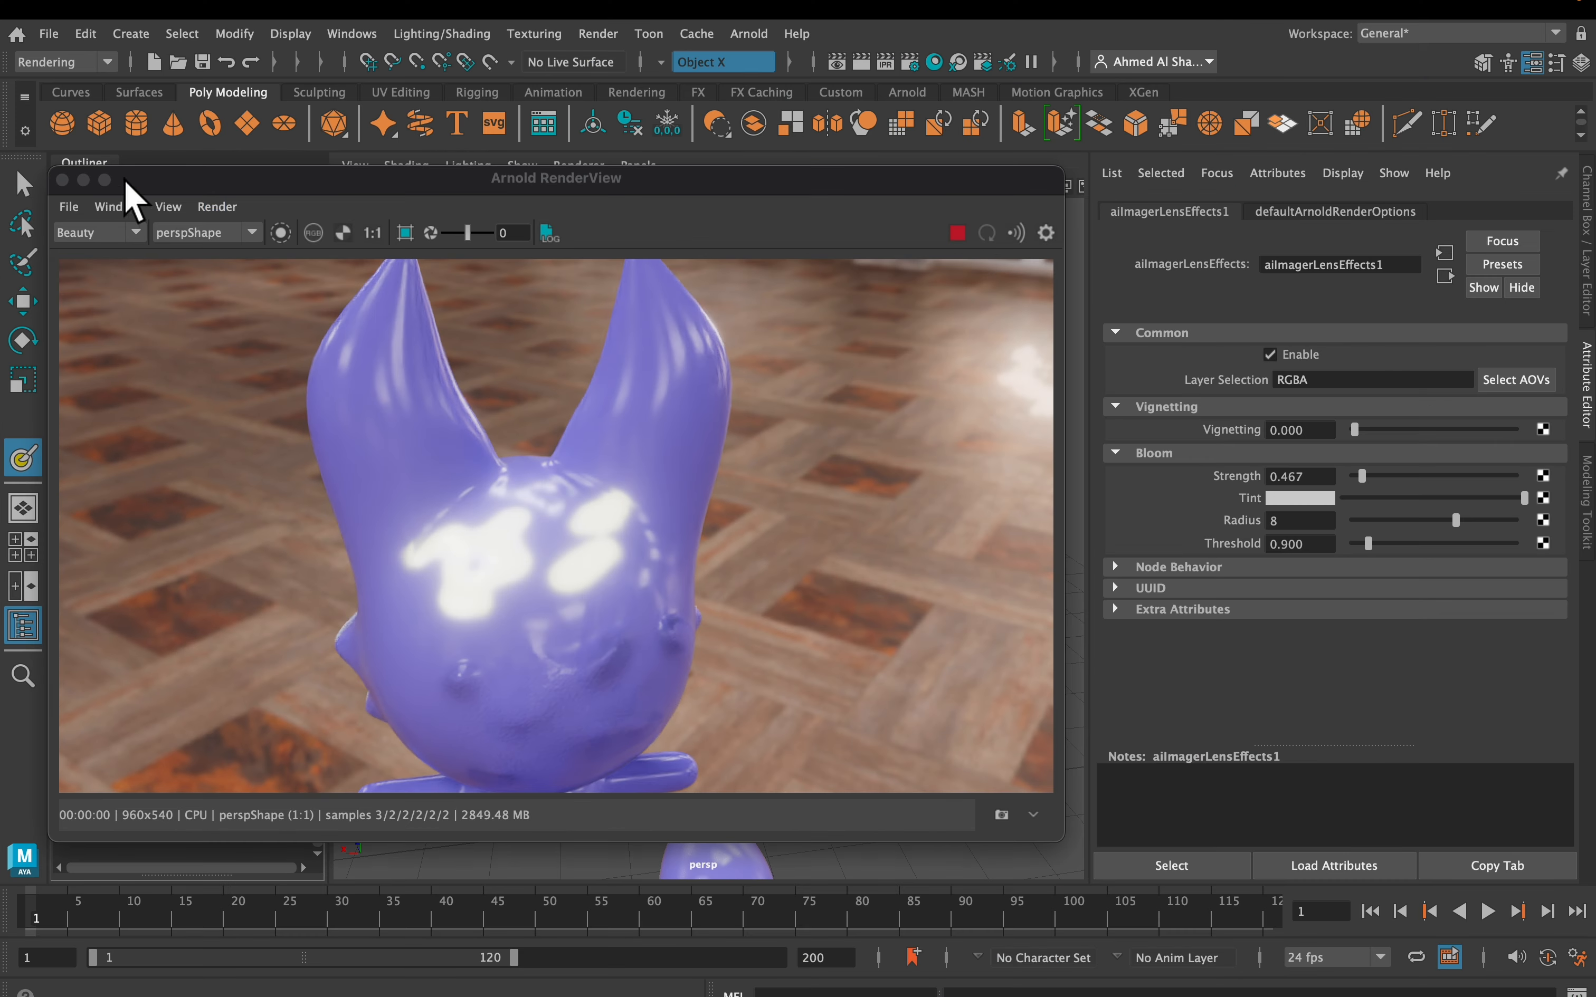
left_click_drag(285, 193, 790, 175)
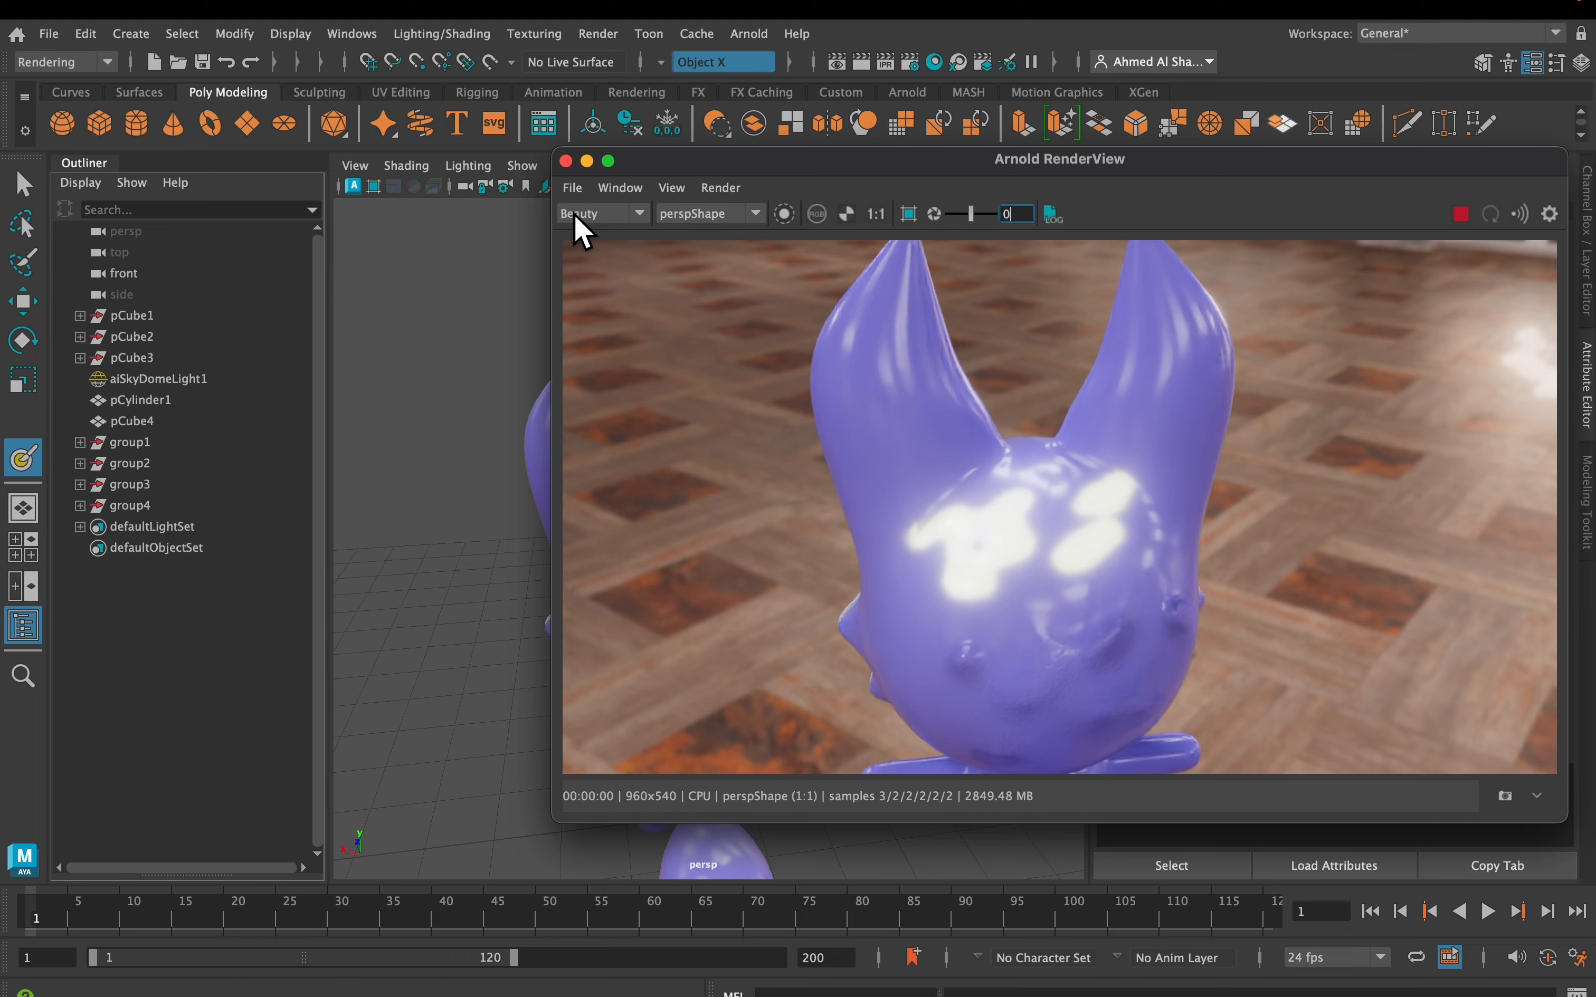
Close the Arnold RenderView and reopen the 3D Paint Tool settings on the fox mesh
left_click(566, 161)
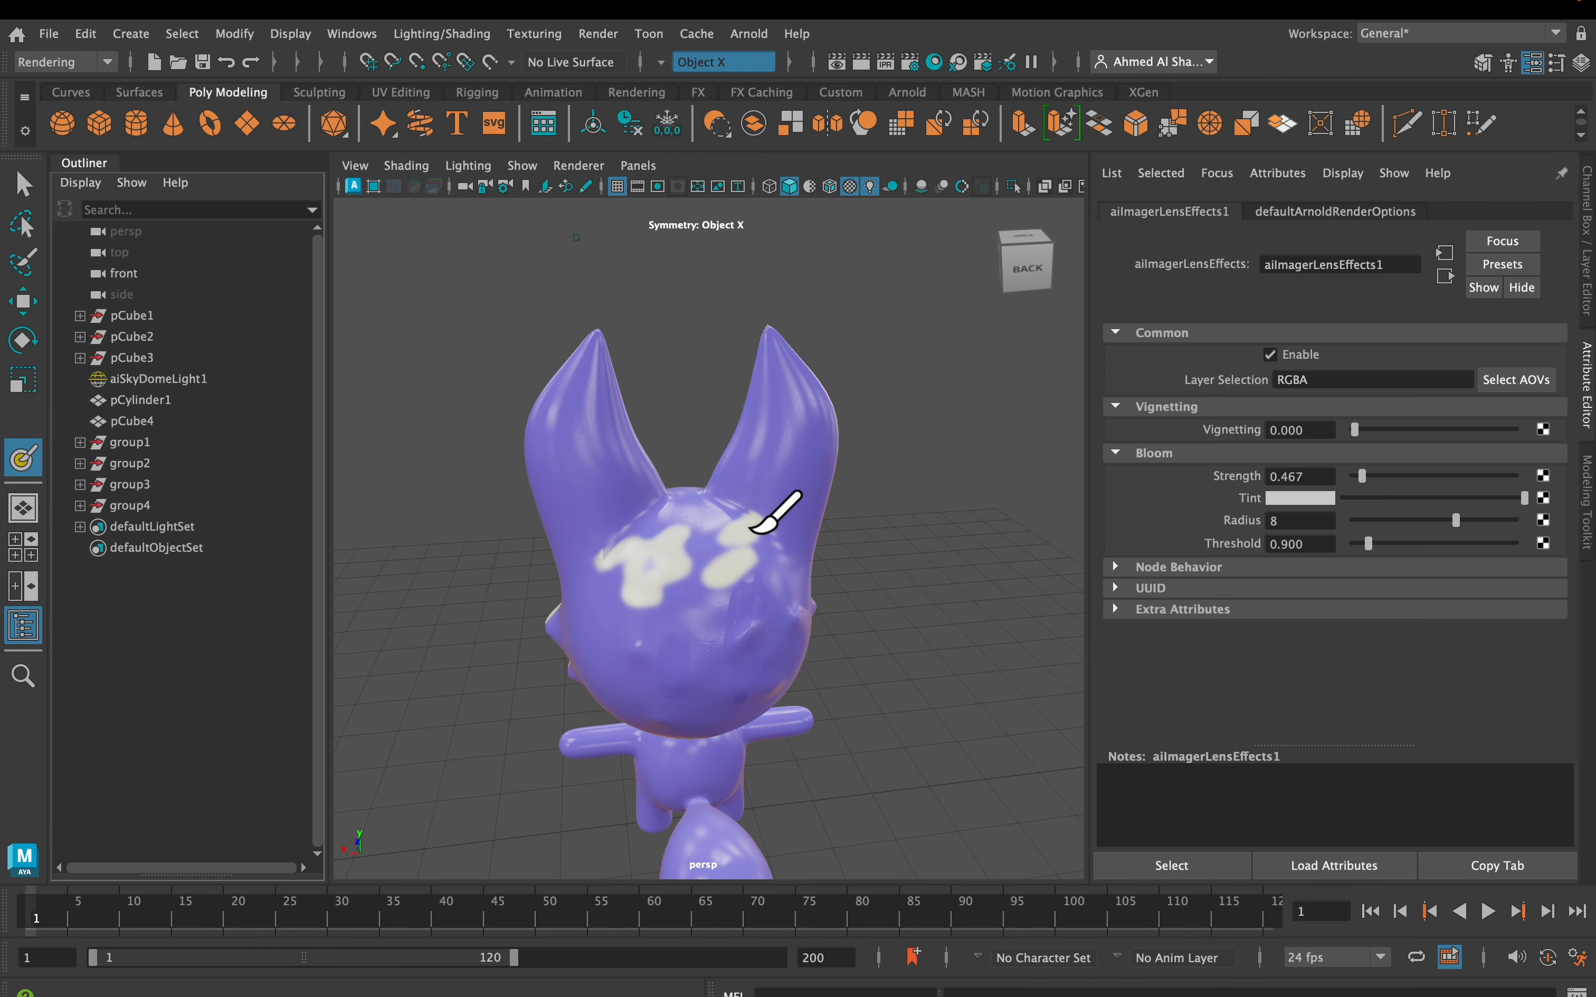
key("q")
left_click(773, 524)
left_click(534, 33)
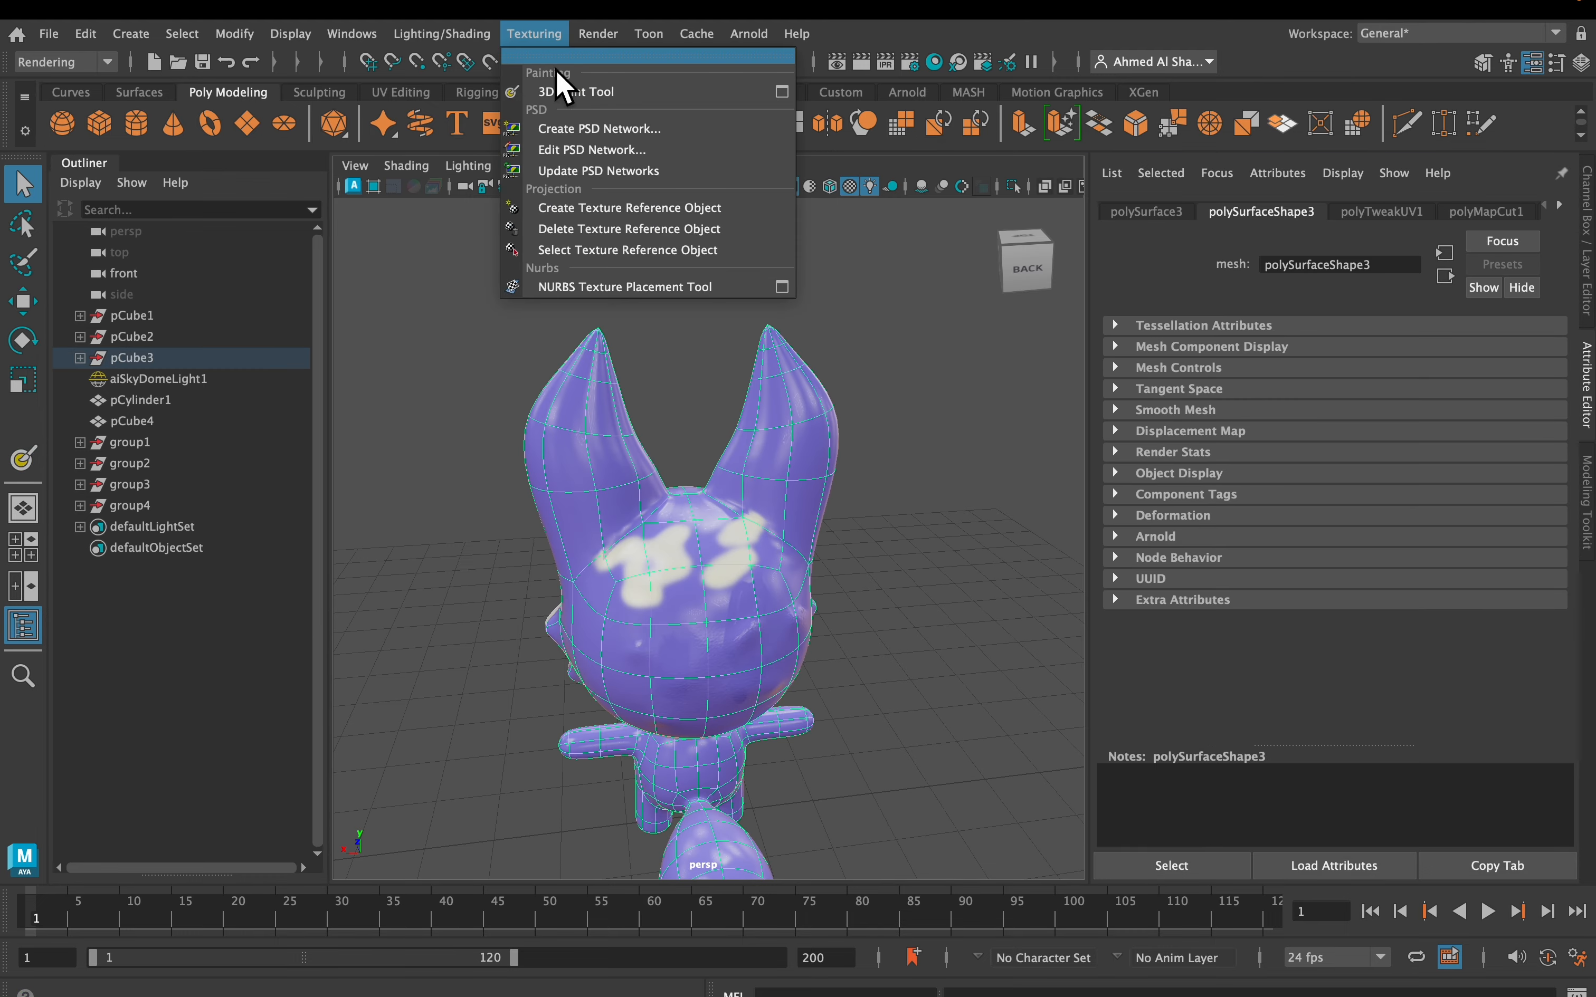
left_click(782, 91)
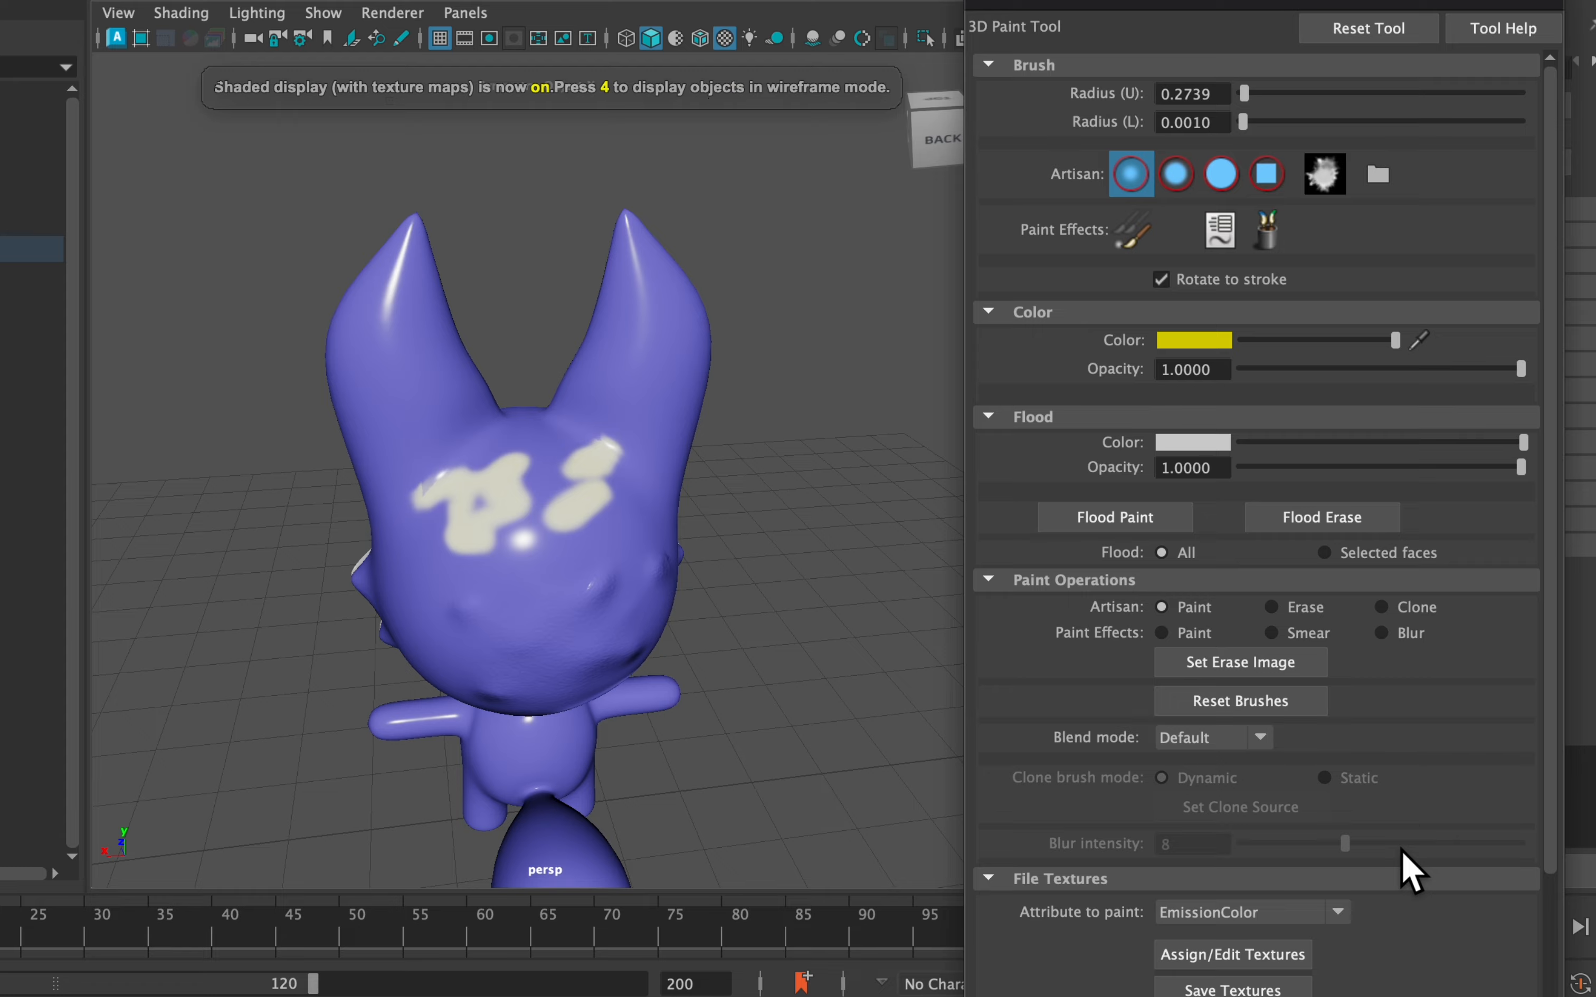
Reload the painted textures, keep EmissionColor as the paint attribute, and face the fox's front
scroll(1385, 858, "down", 5)
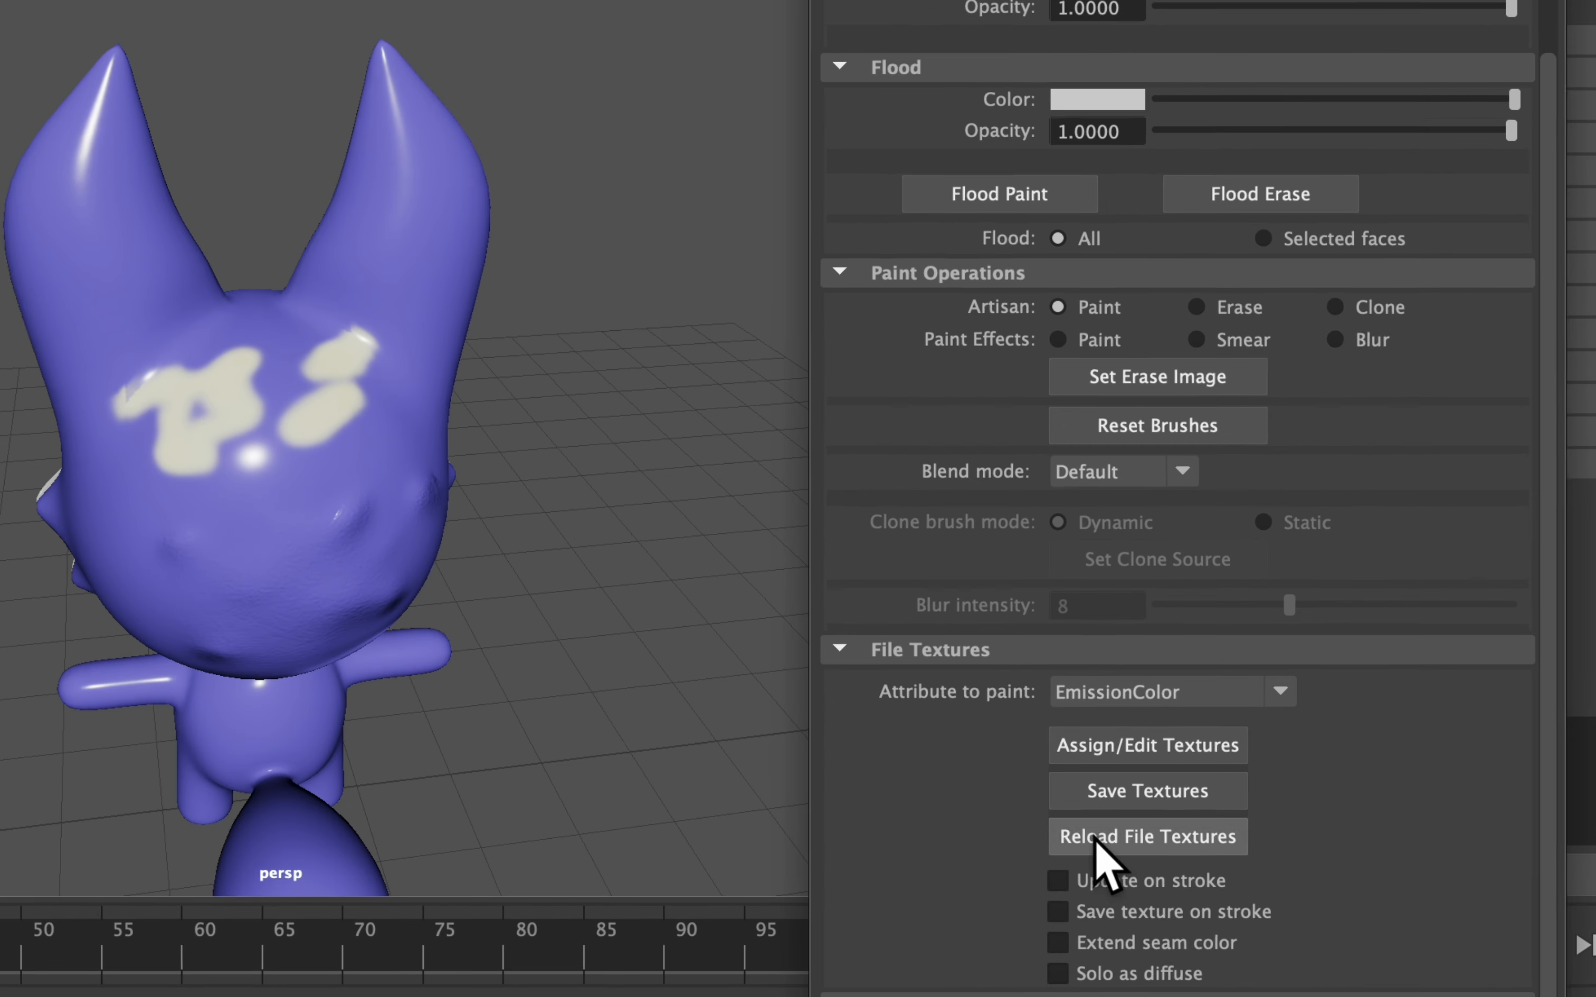
left_click(1181, 791)
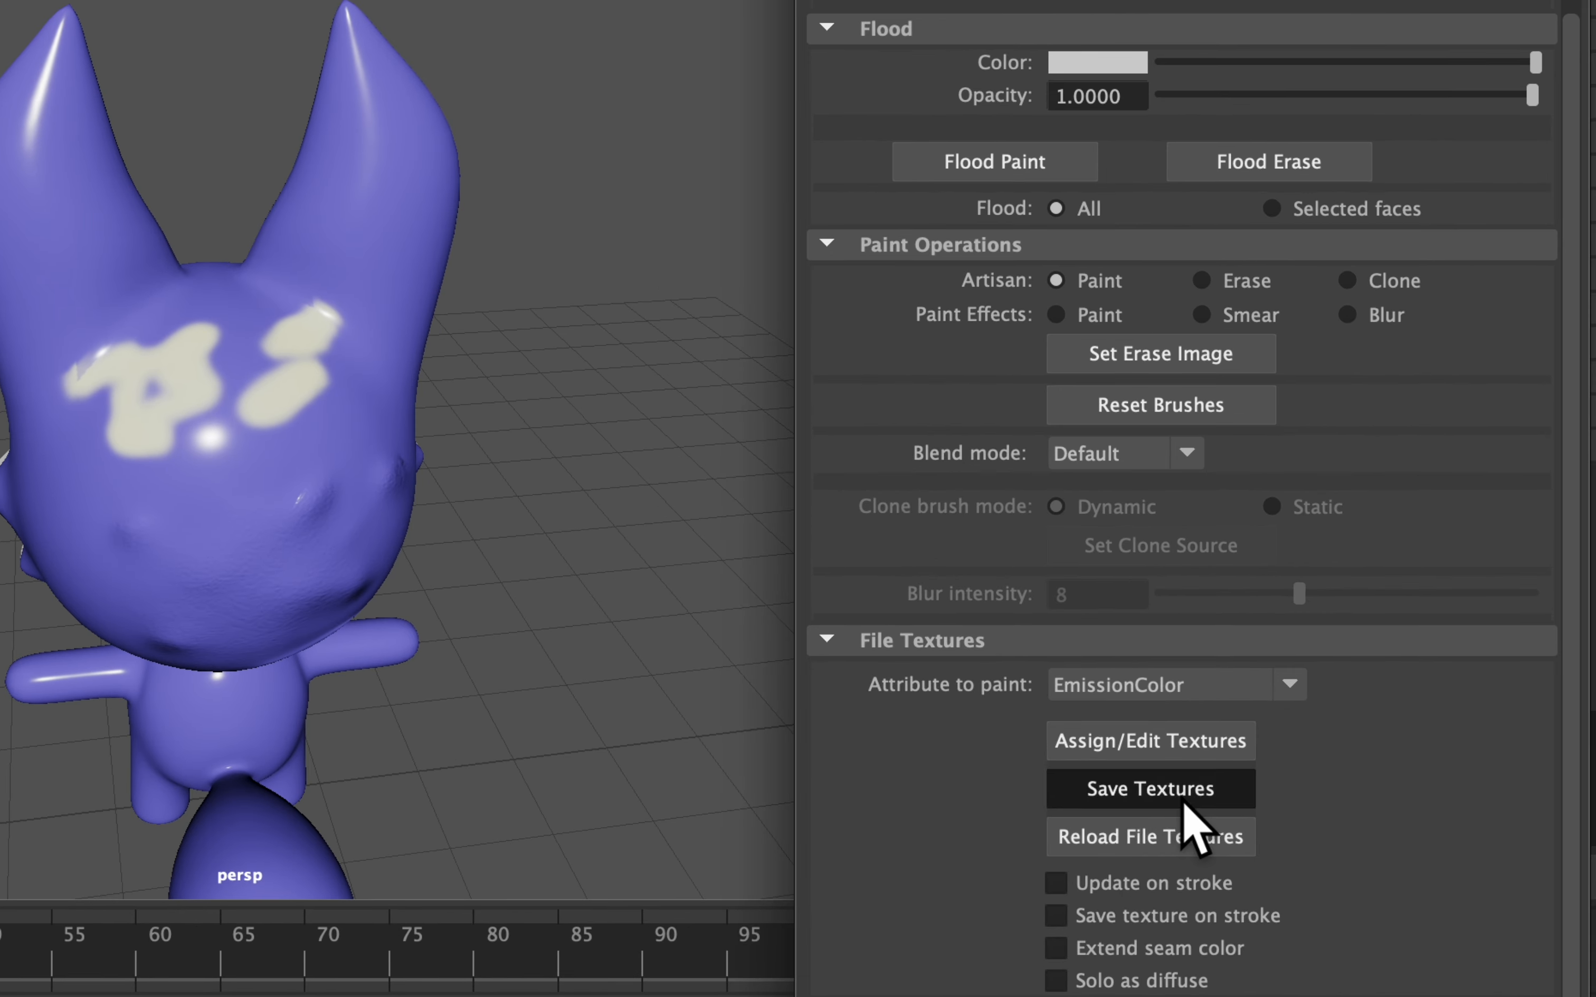
left_click(1234, 689)
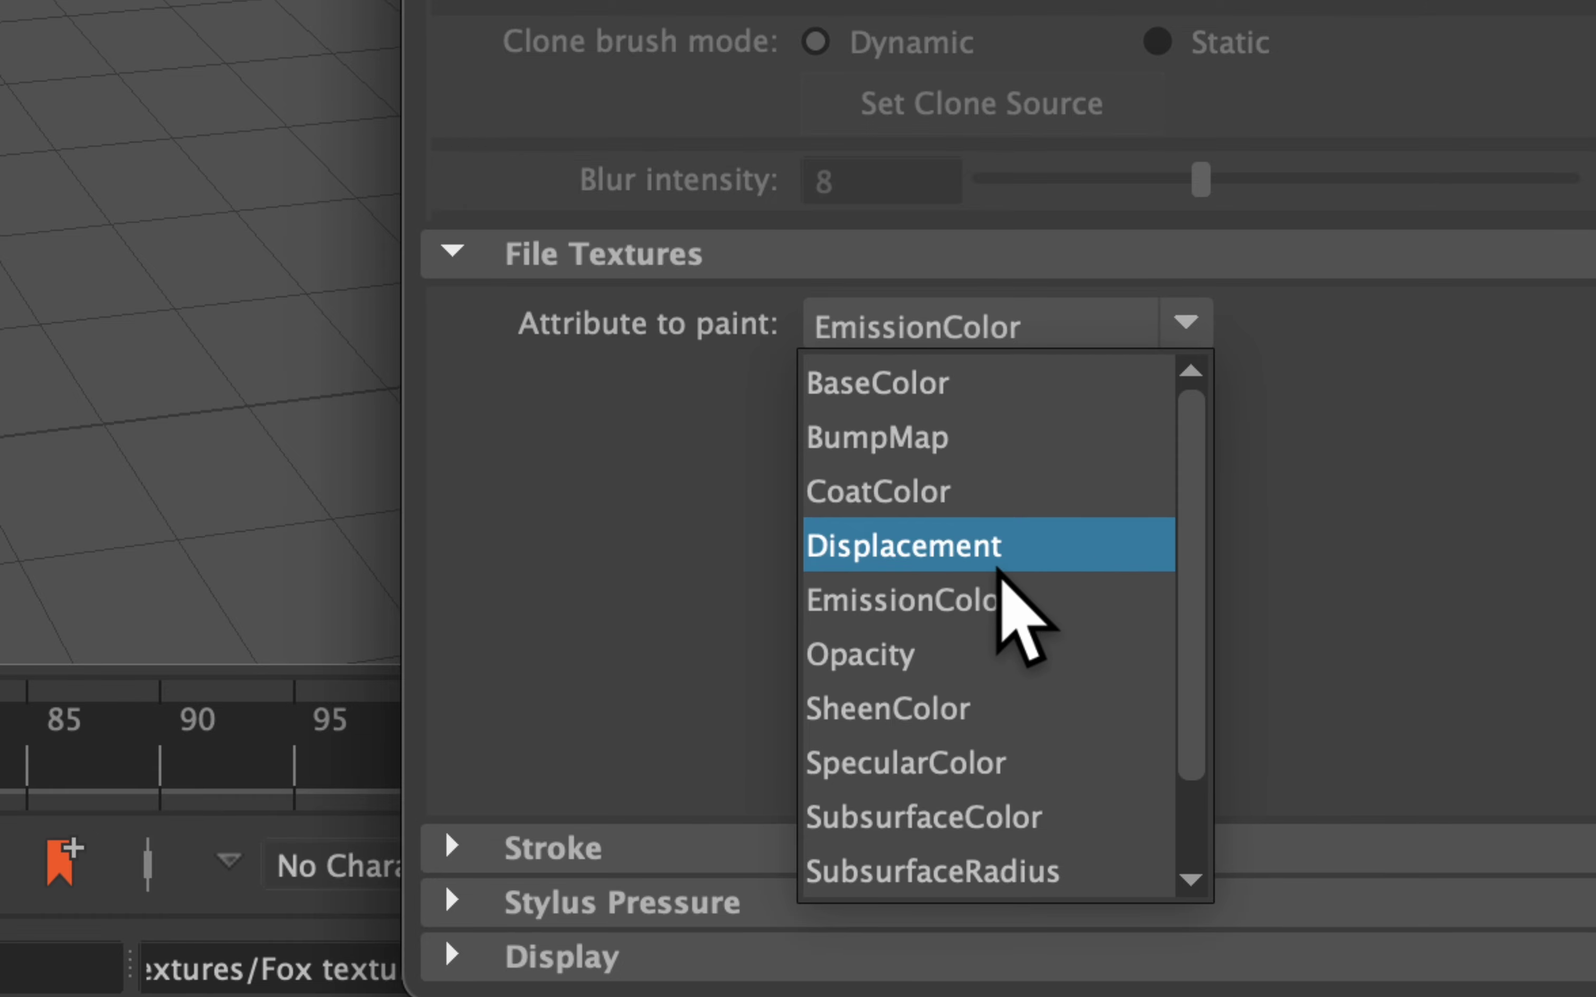
scroll(1099, 654, "down", 2)
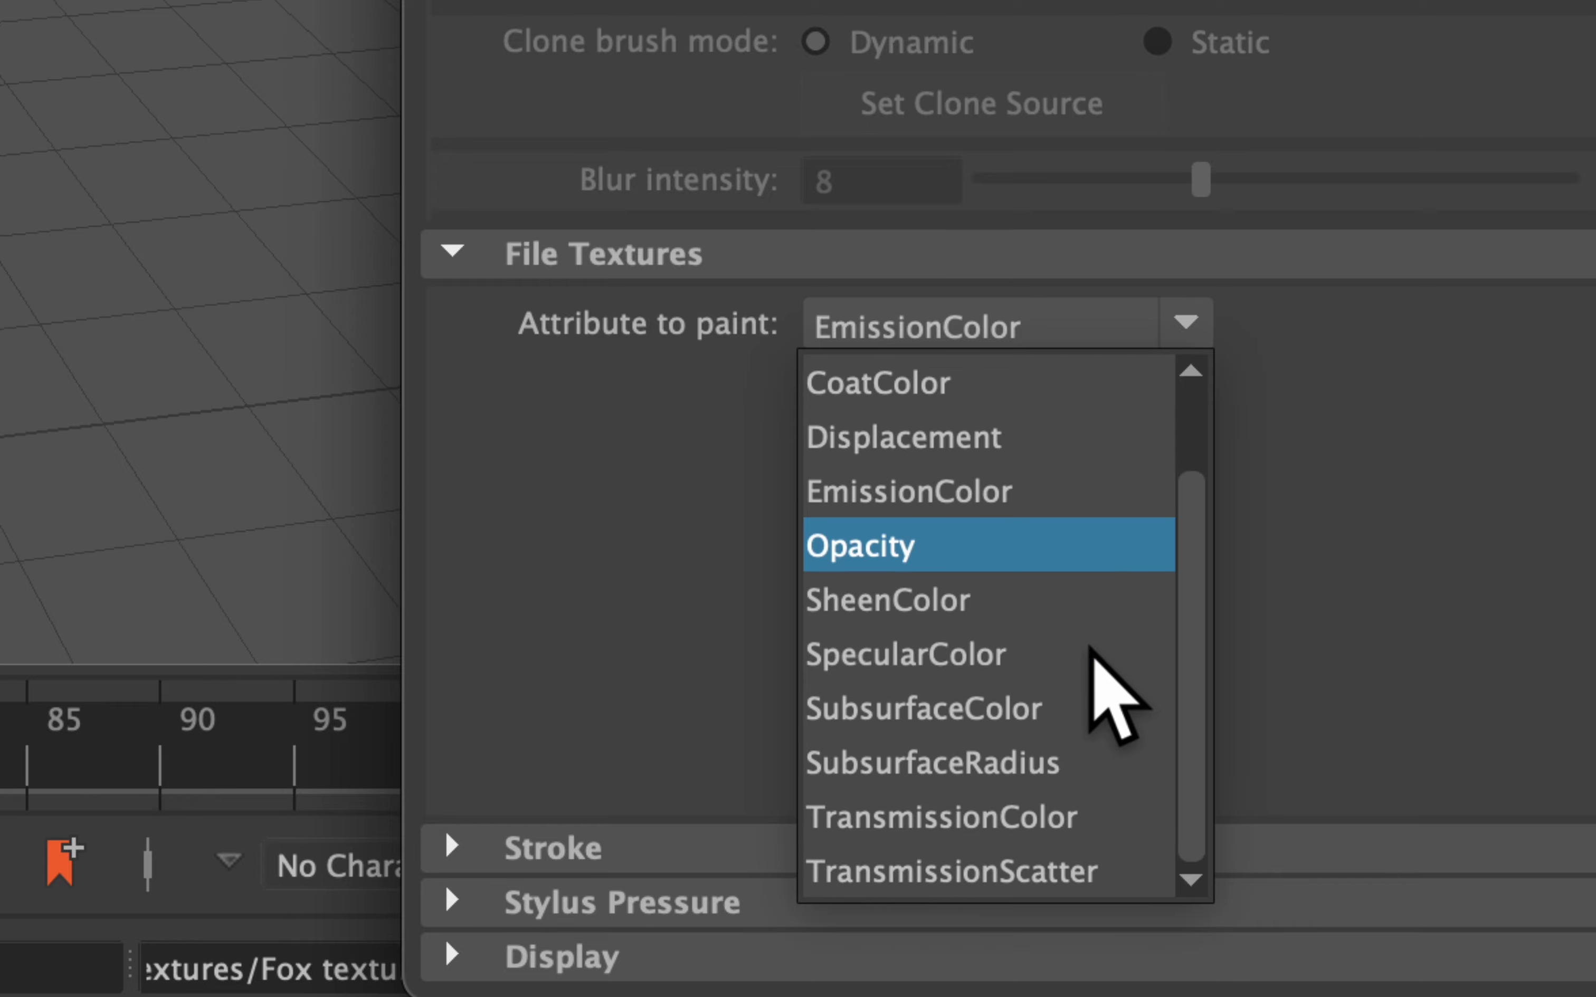
scroll(911, 420, "up", 2)
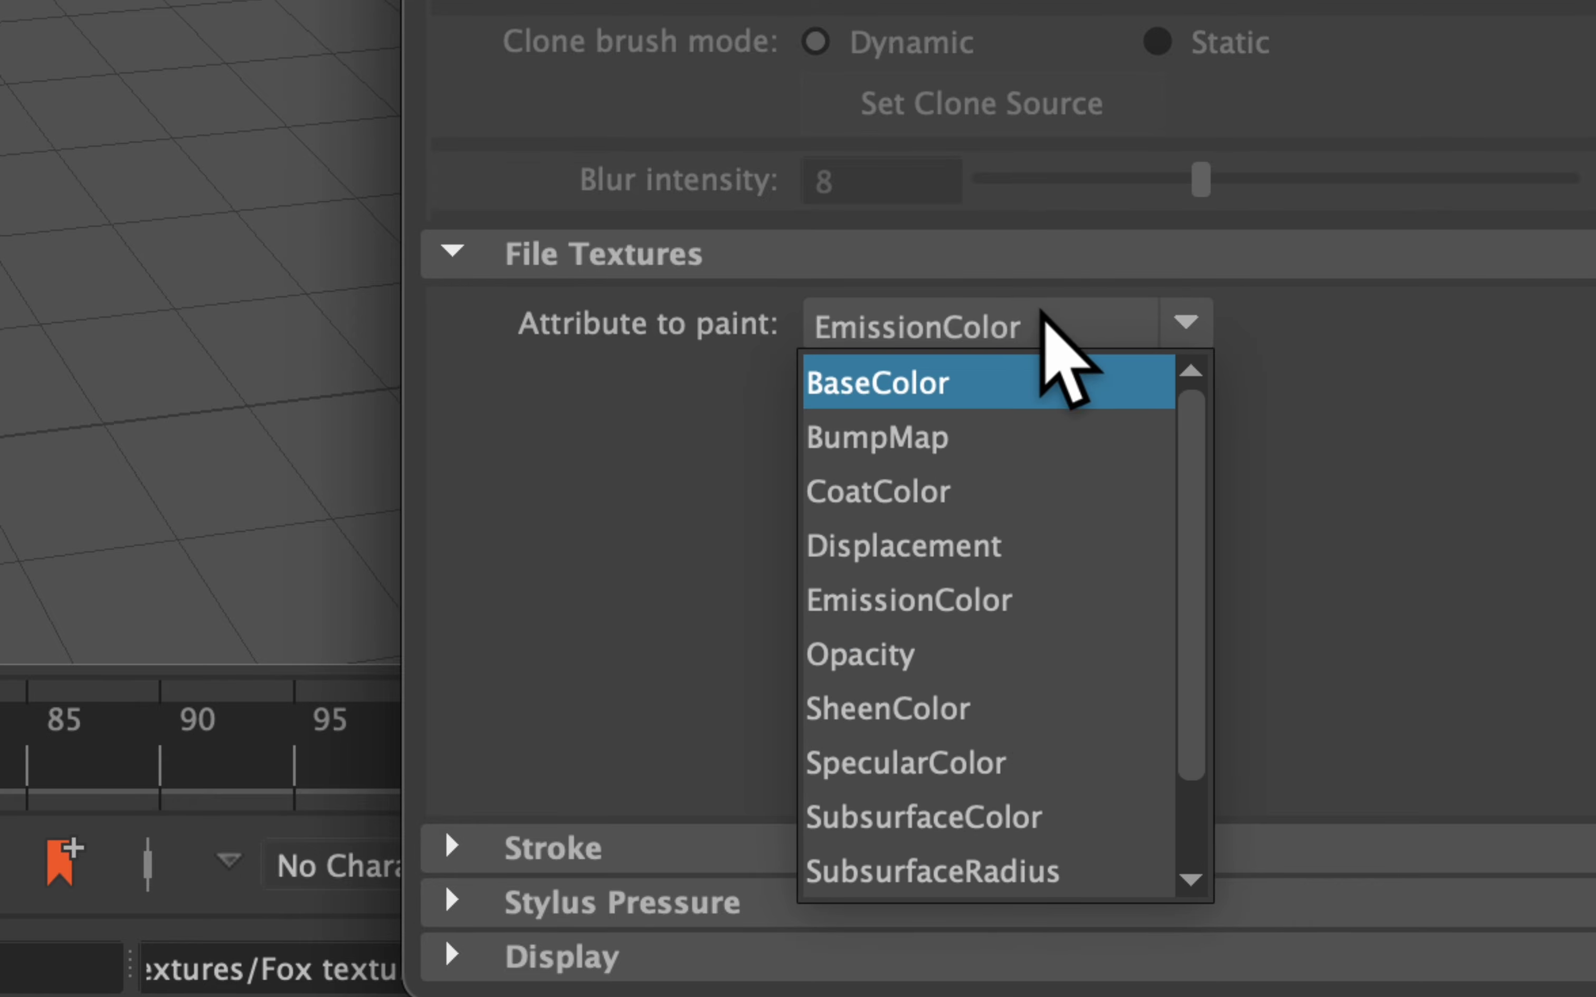
left_click(1155, 342)
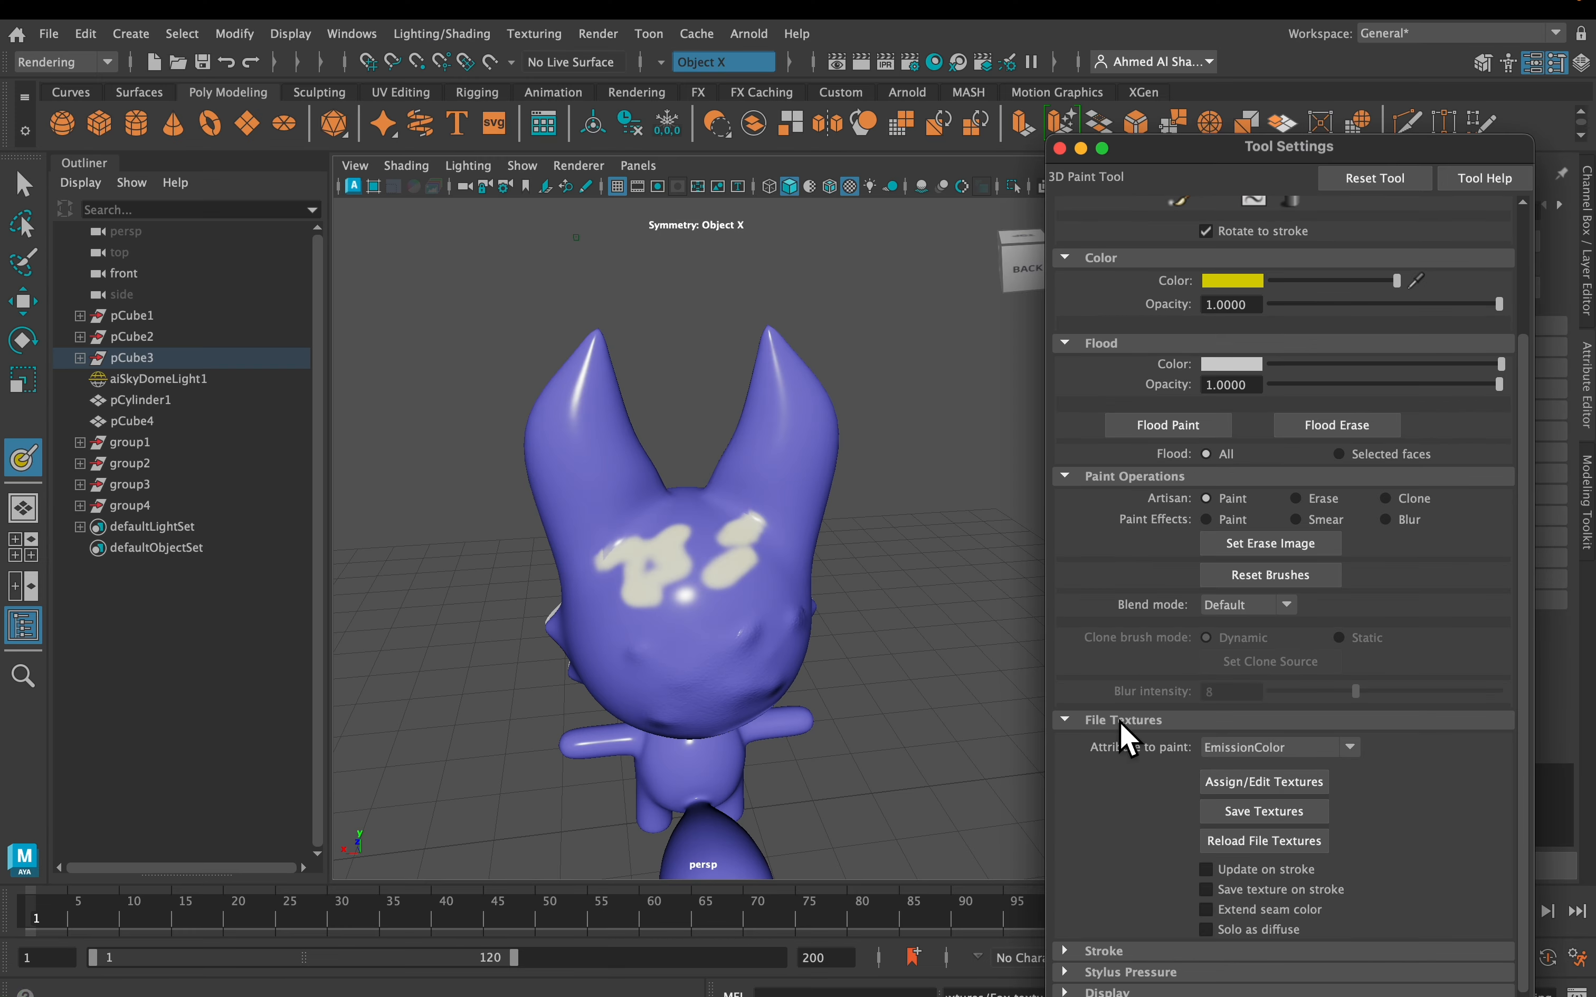
left_click_drag(556, 613, 832, 580, "alt")
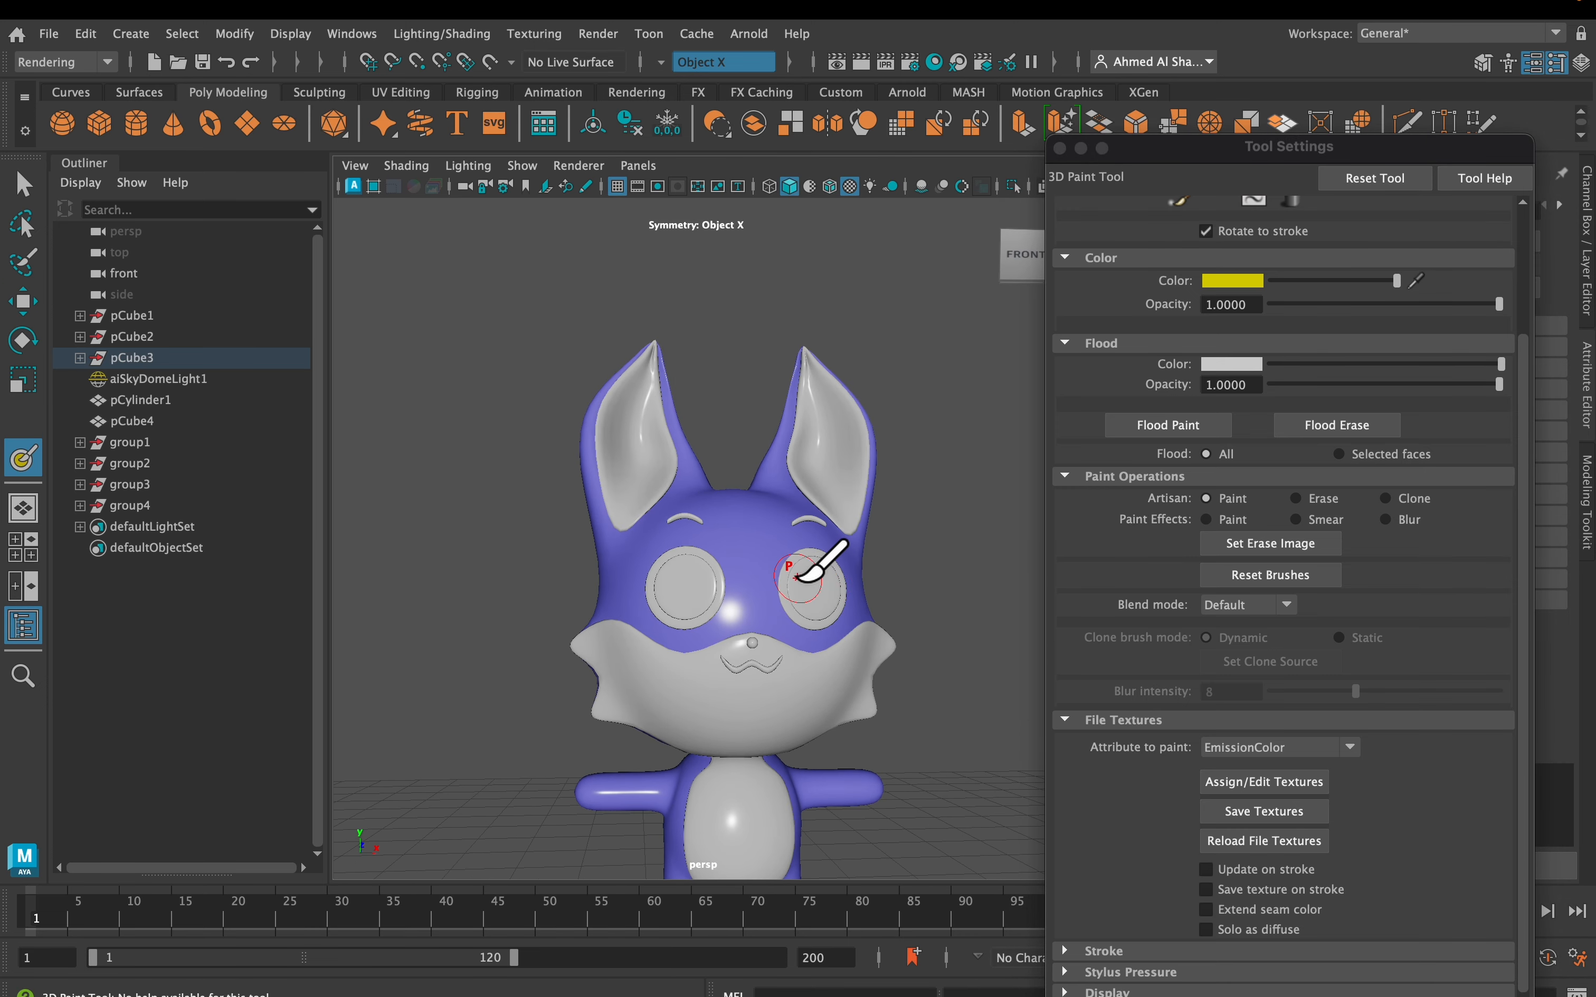